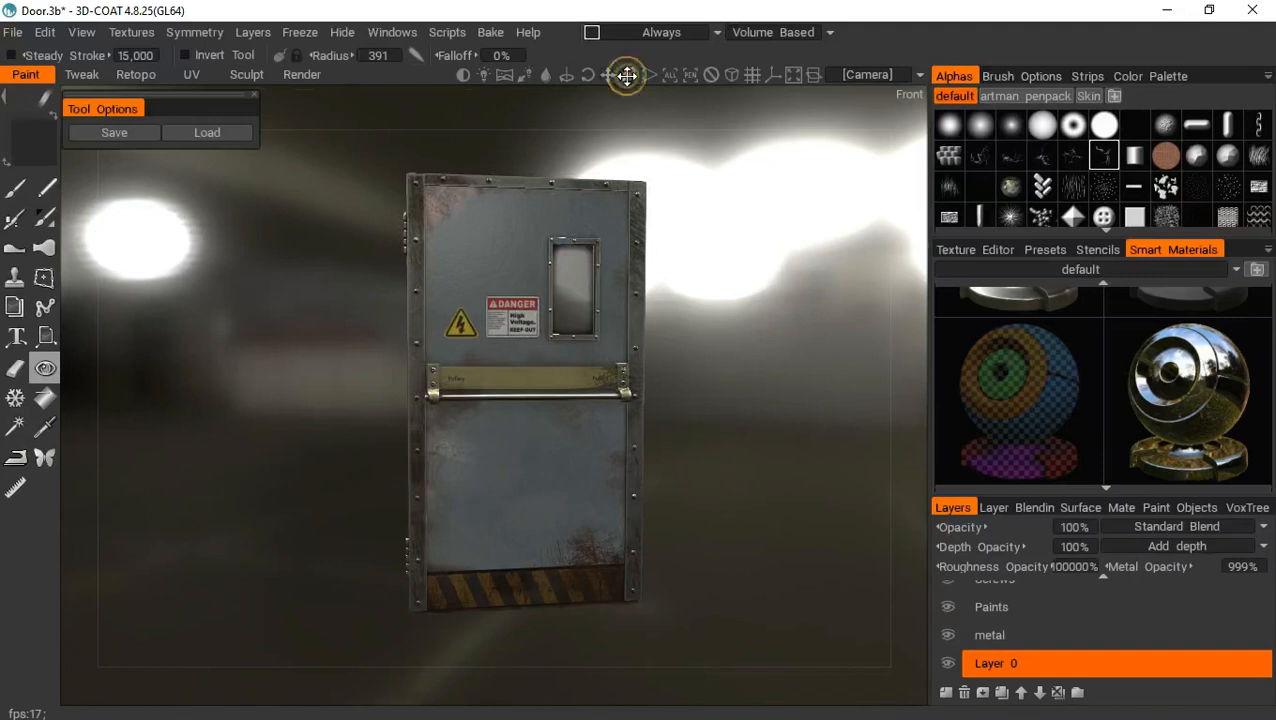
left_click_drag(626, 76, 627, 77)
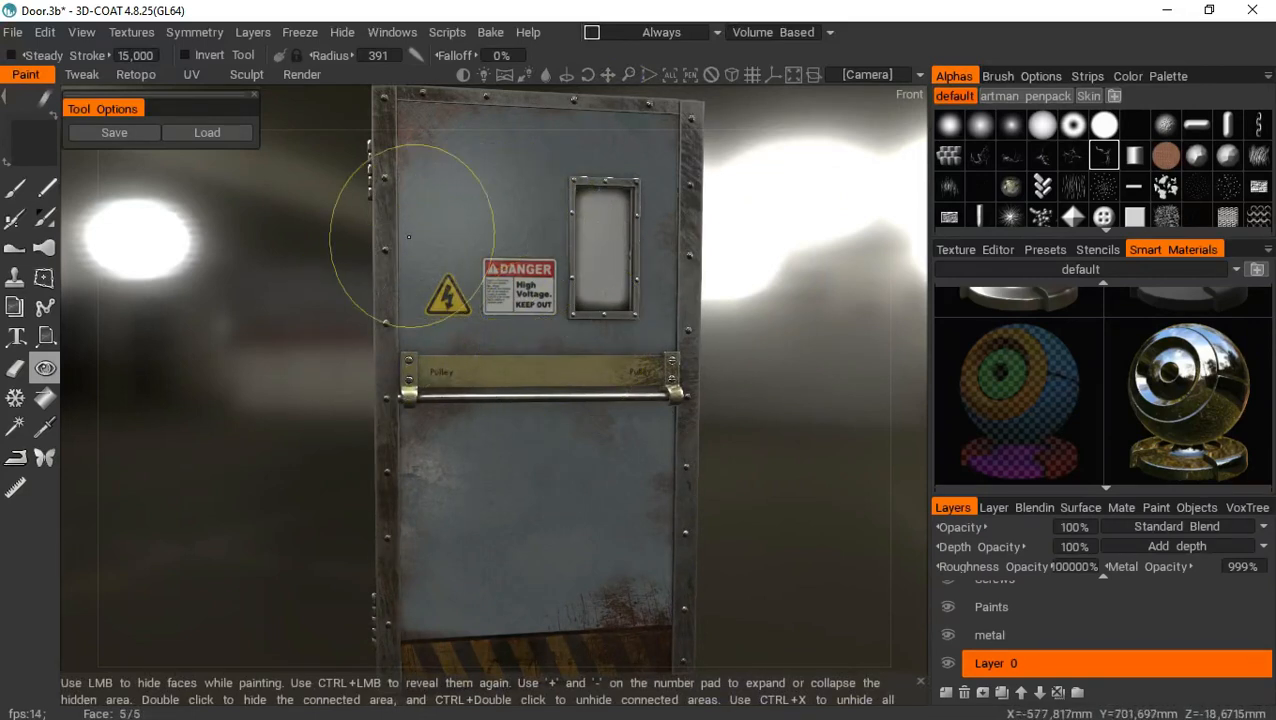
mouse_move(300, 320)
left_mouse_down()
mouse_move(338, 294)
mouse_move(378, 290)
mouse_move(152, 328)
mouse_move(228, 306)
mouse_move(239, 271)
mouse_move(202, 353)
mouse_move(163, 360)
mouse_move(171, 318)
mouse_move(190, 307)
mouse_move(286, 298)
mouse_move(286, 314)
left_mouse_up()
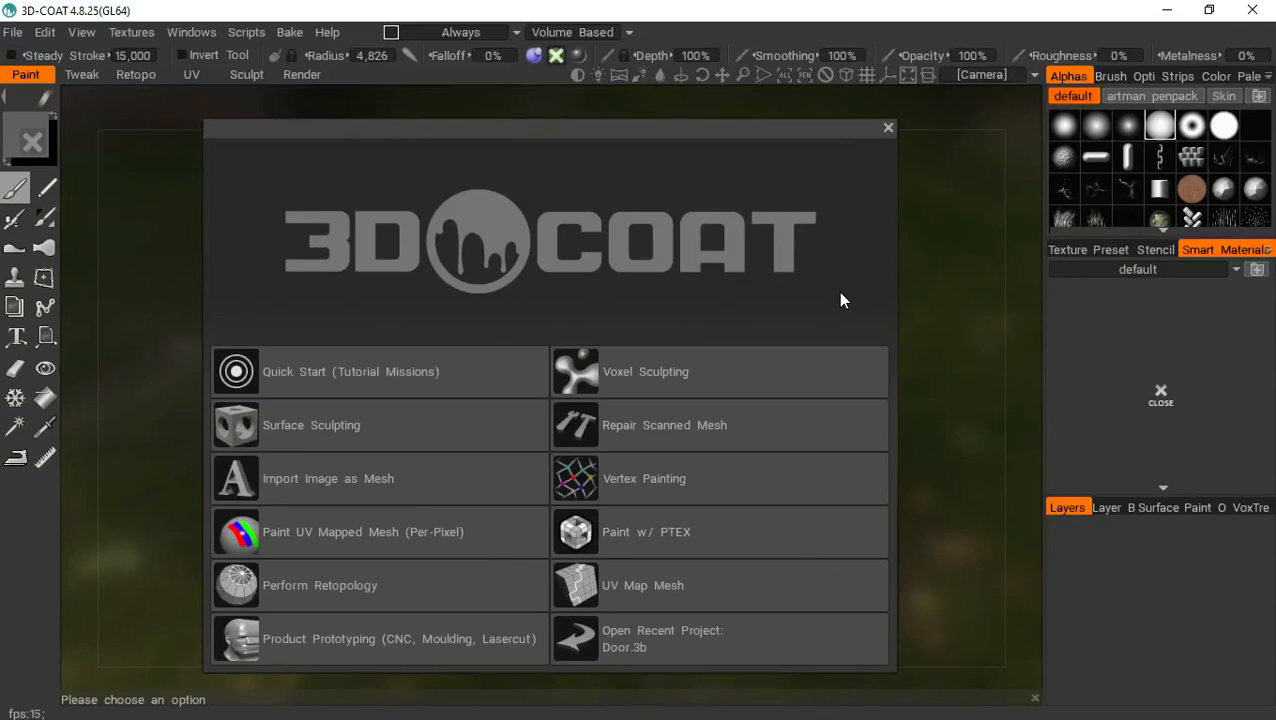
Dismiss the start screen, enable the brush's color channel and open the Door2 model for per-pixel painting
left_click(888, 128)
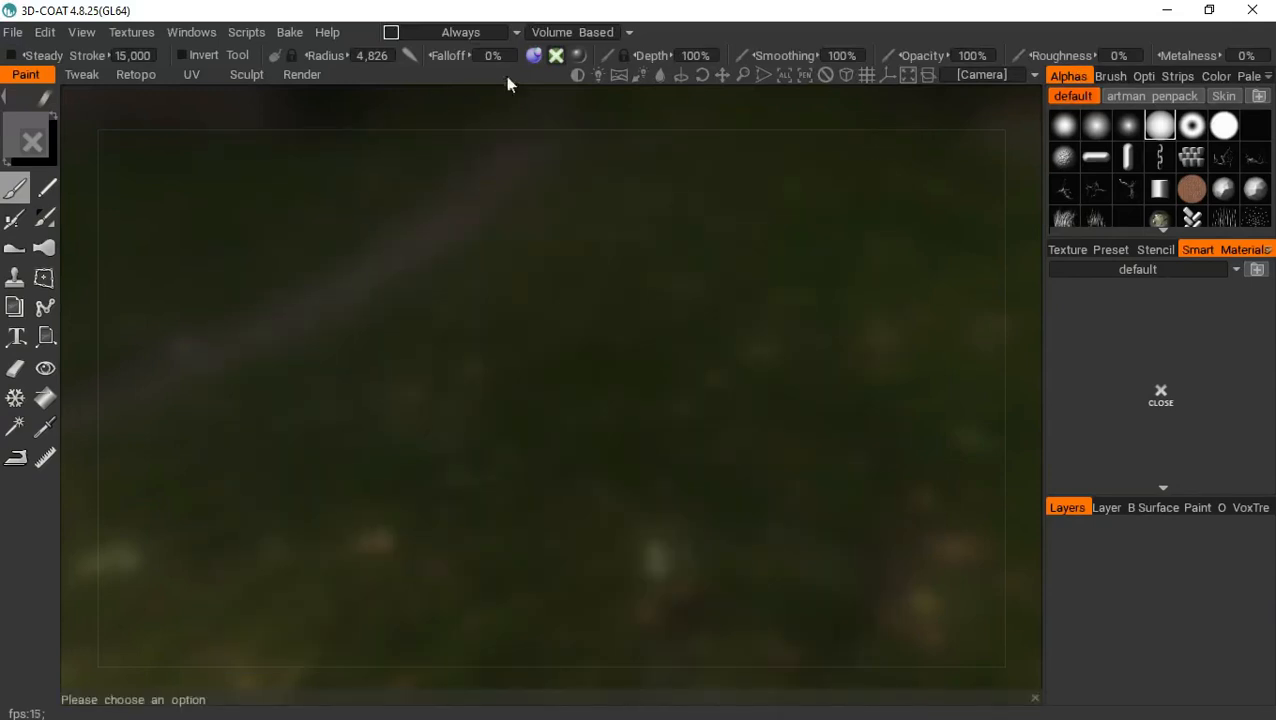
left_click(557, 55)
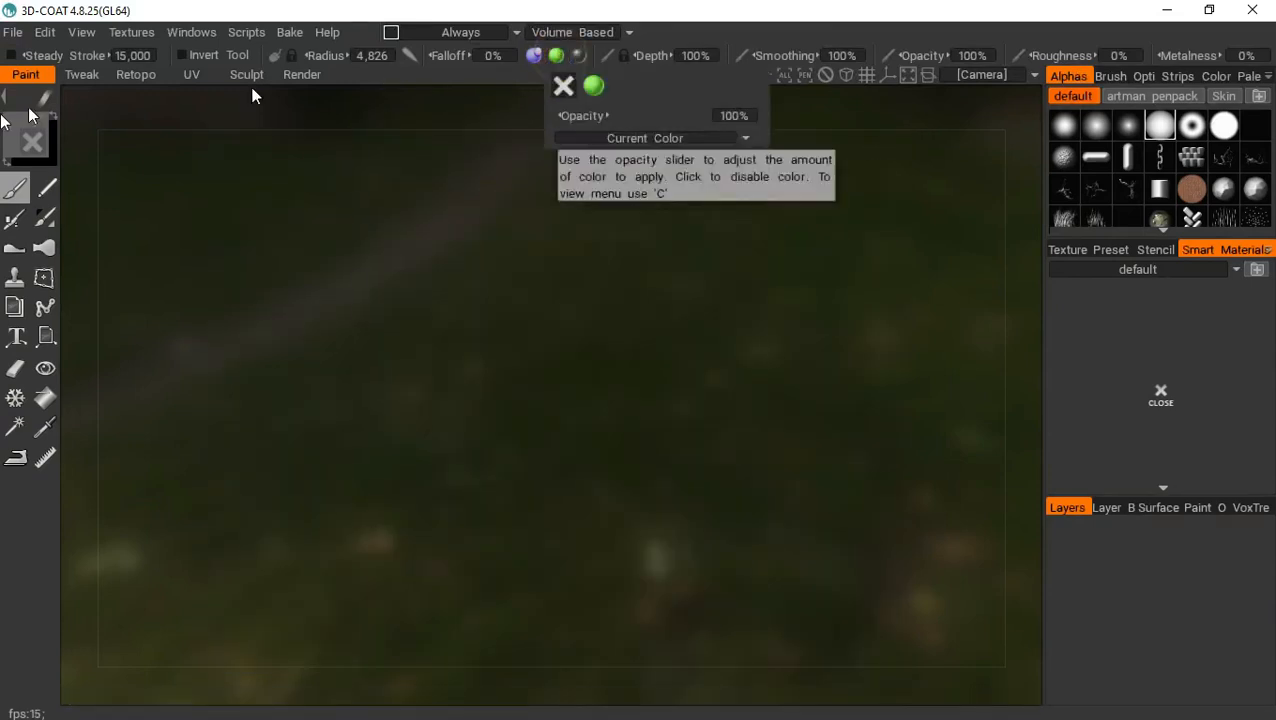
left_click(14, 32)
mouse_move(42, 210)
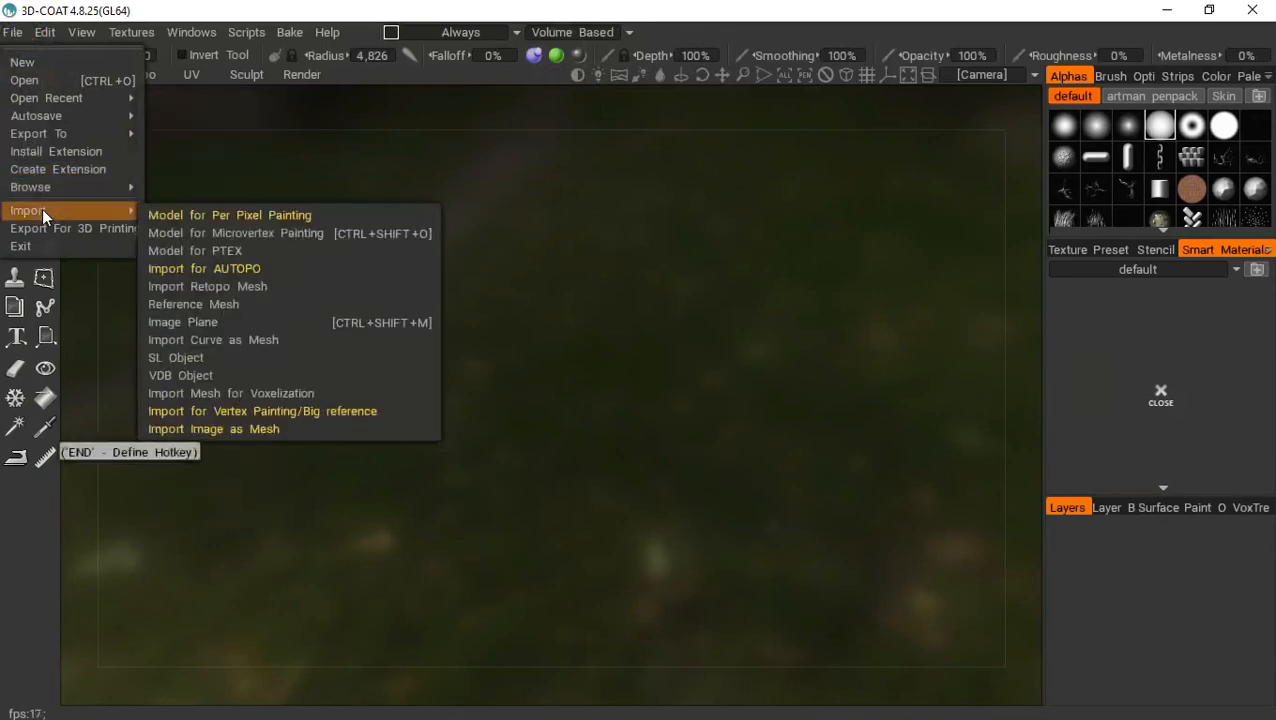
left_click(206, 214)
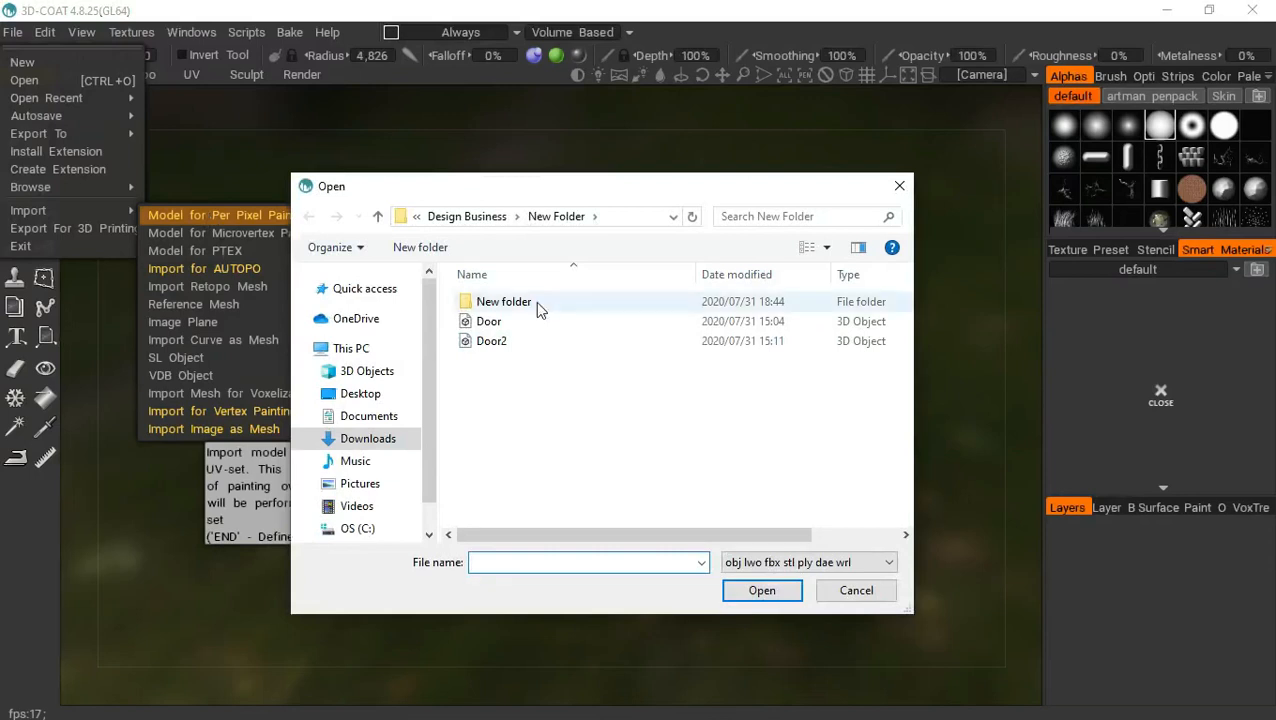
double_click(535, 341)
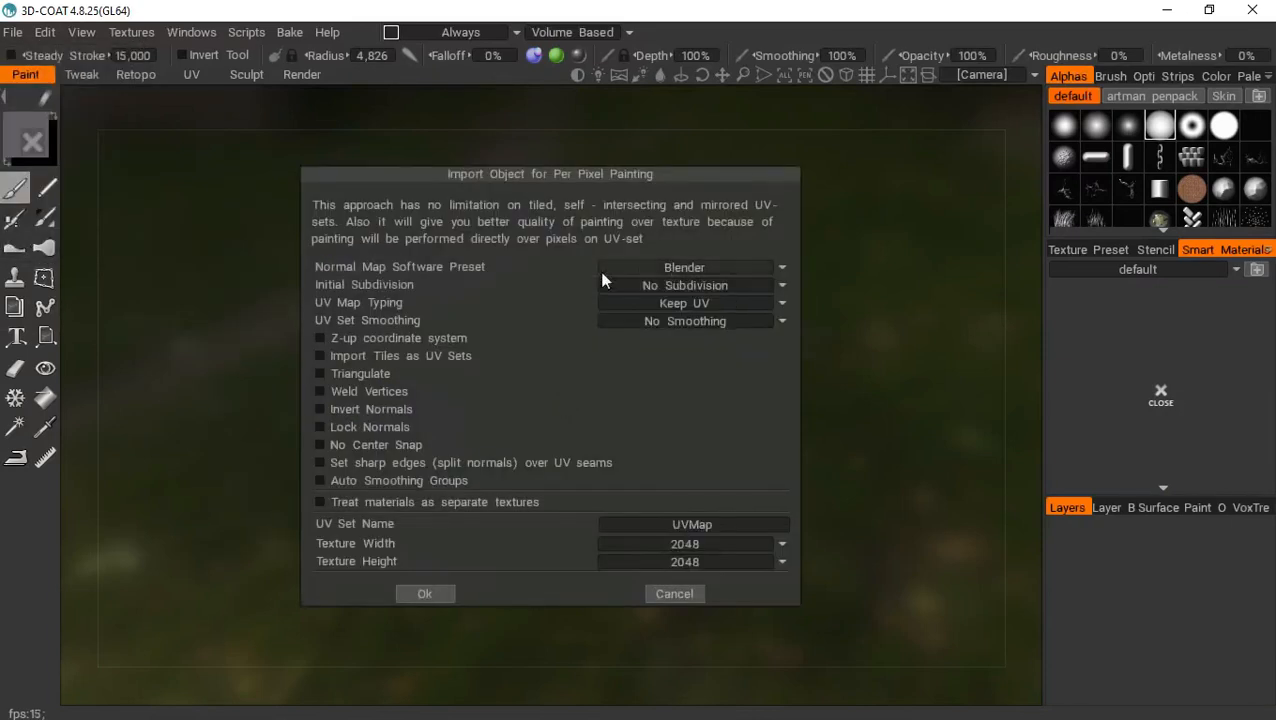
Import the model with Auto-Mapping as the UV map type and Door as the UV set name
left_click(647, 303)
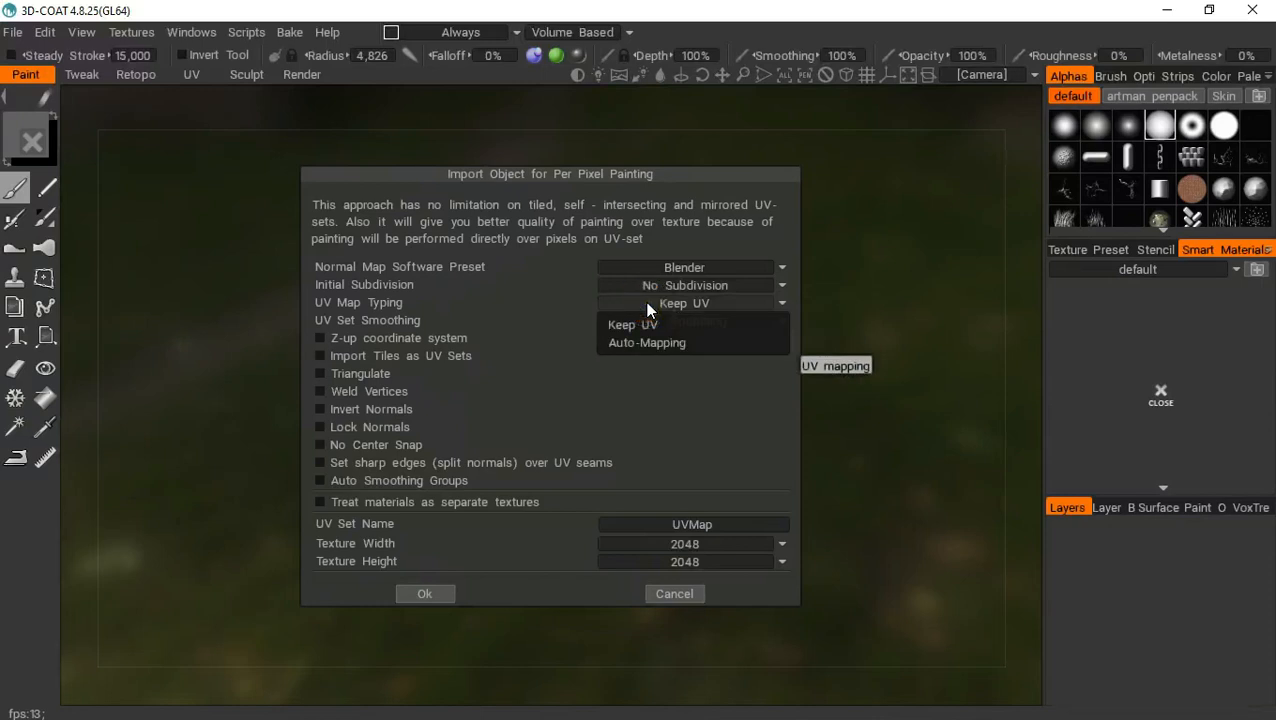
left_click(650, 341)
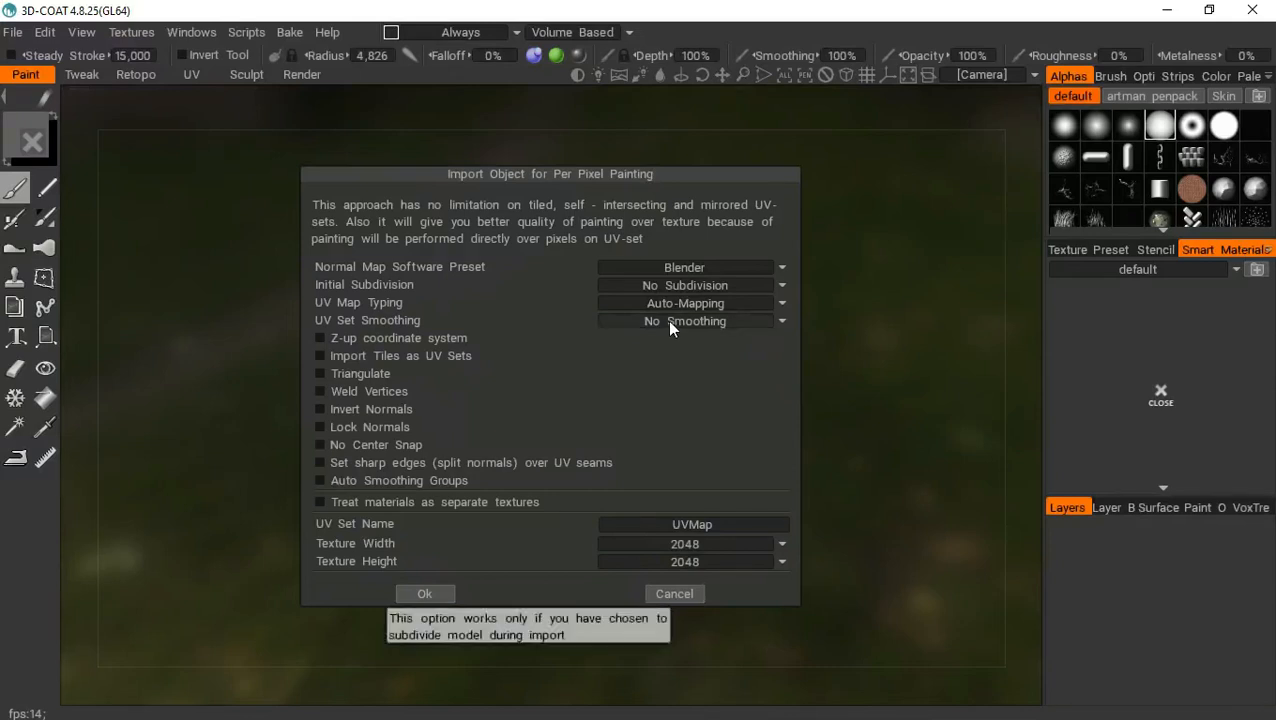
left_click(671, 525)
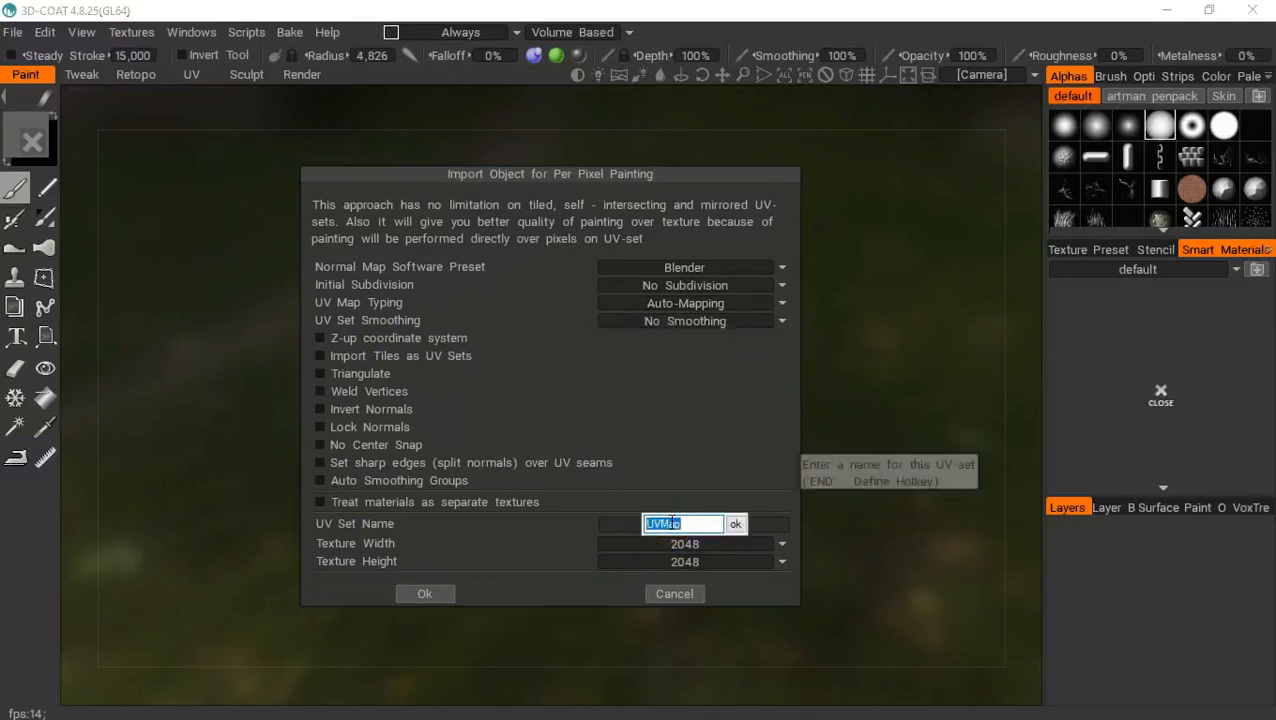
type("Door")
key("Return")
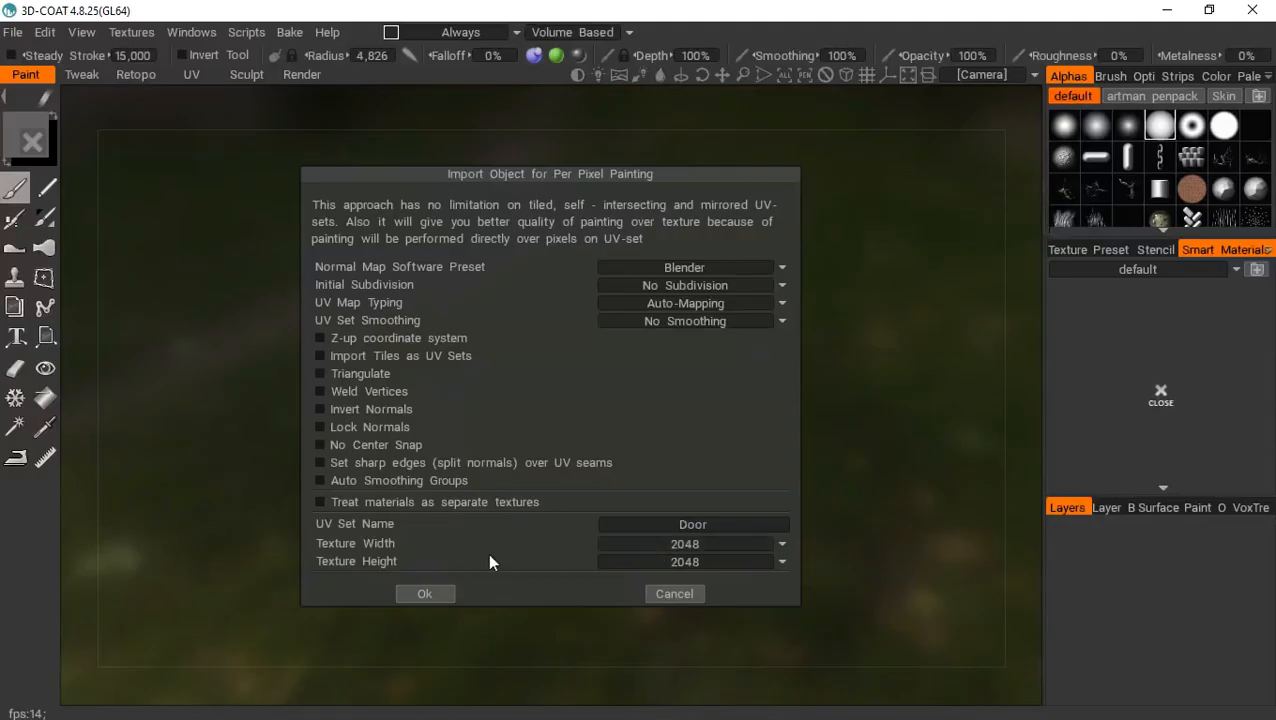
left_click(424, 594)
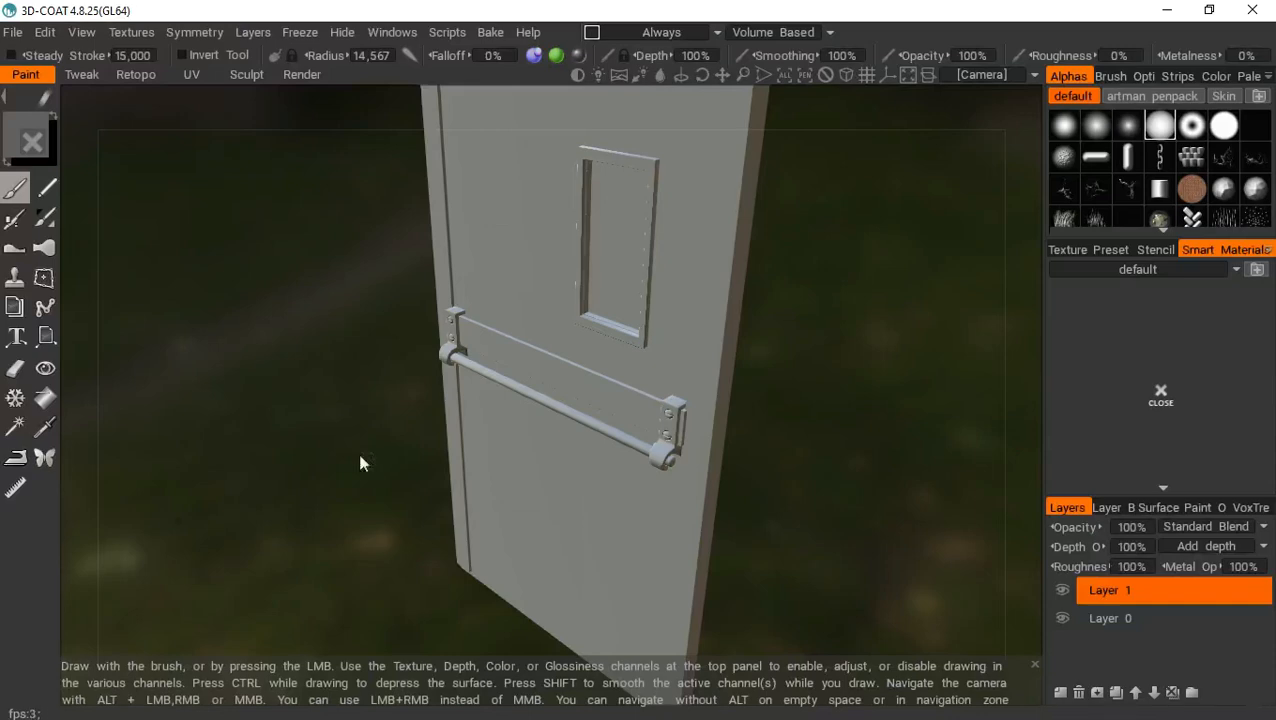
Inspect the imported door from several angles, including its wireframe
left_click_drag(340, 405, 490, 404)
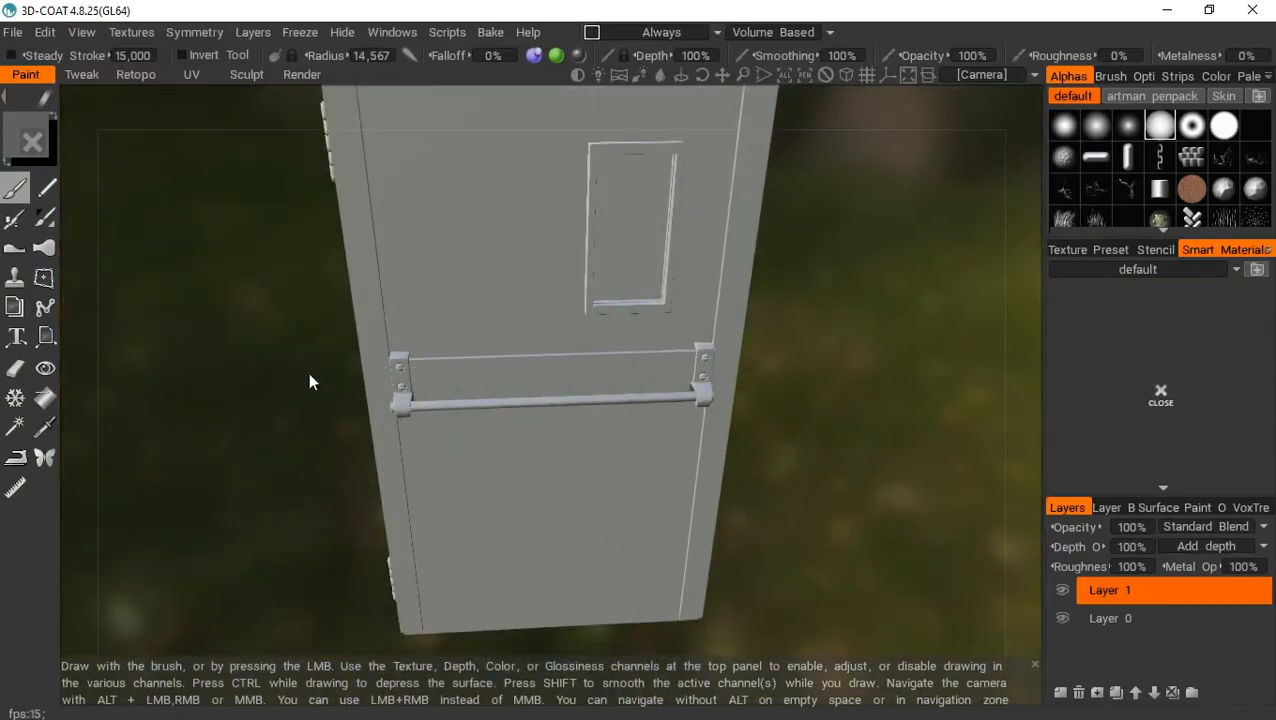
key("w")
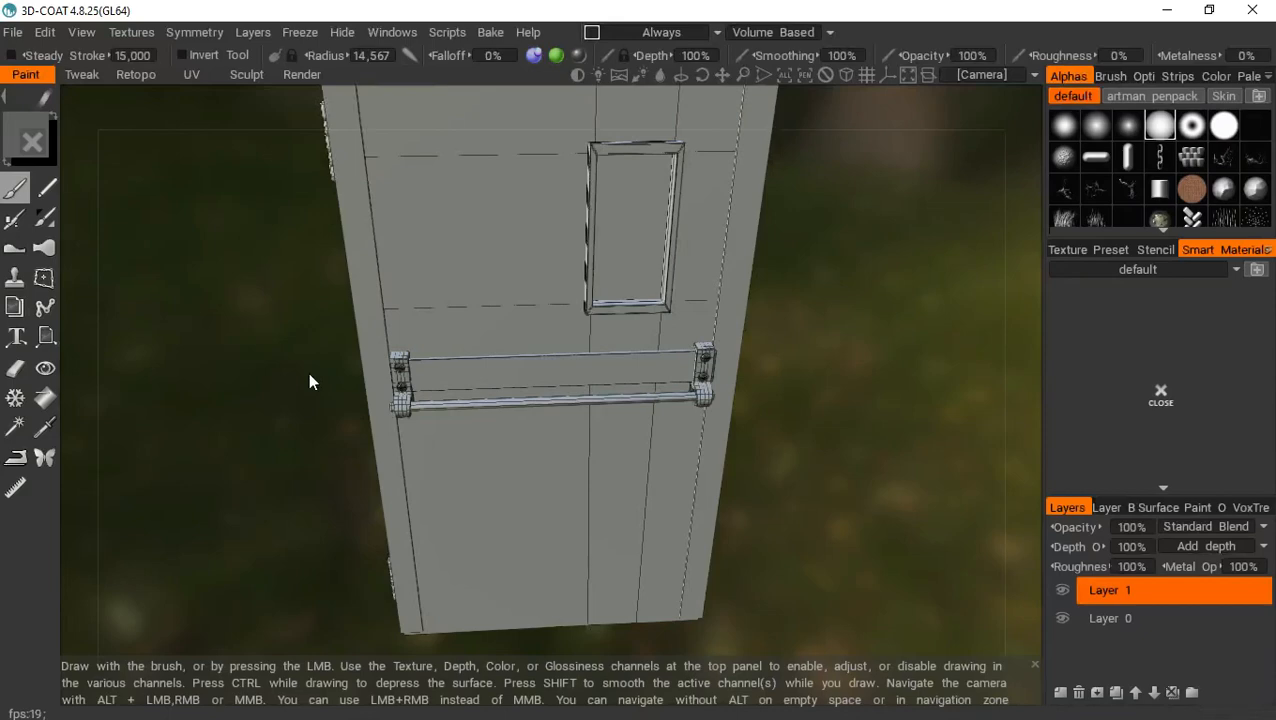
left_click_drag(308, 372, 235, 322)
left_click_drag(318, 411, 309, 363)
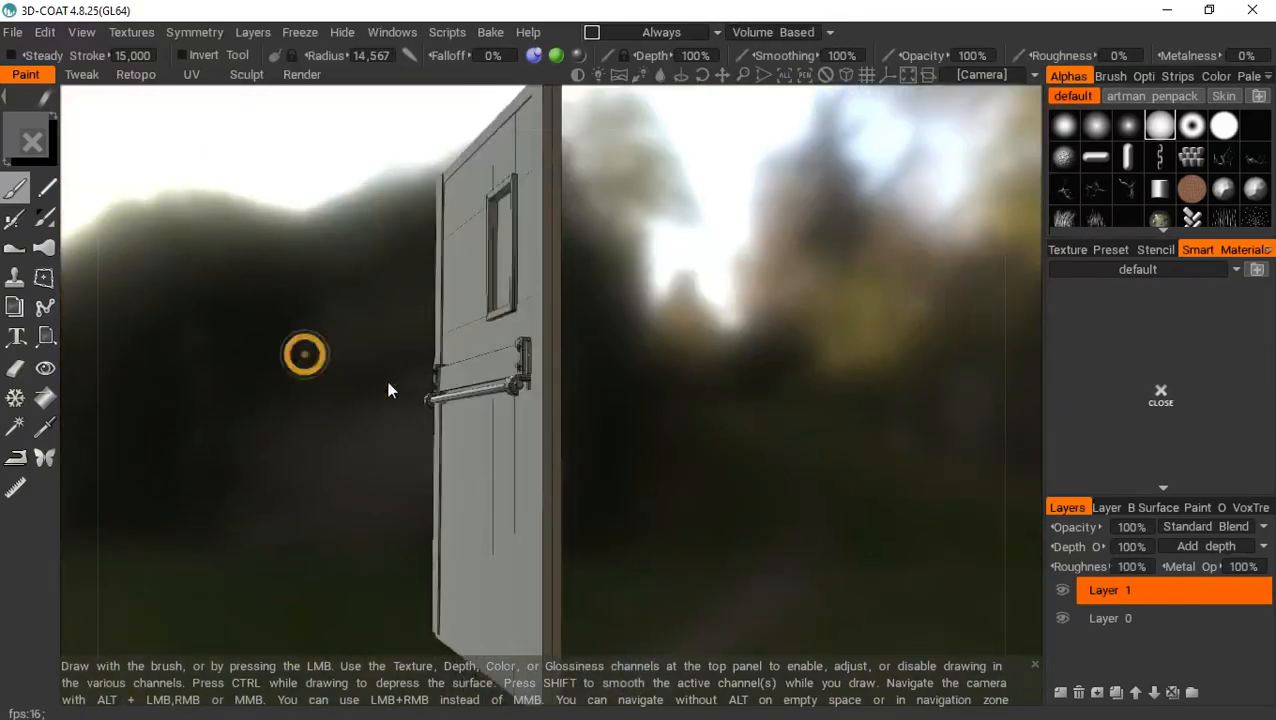
left_click_drag(390, 390, 350, 427)
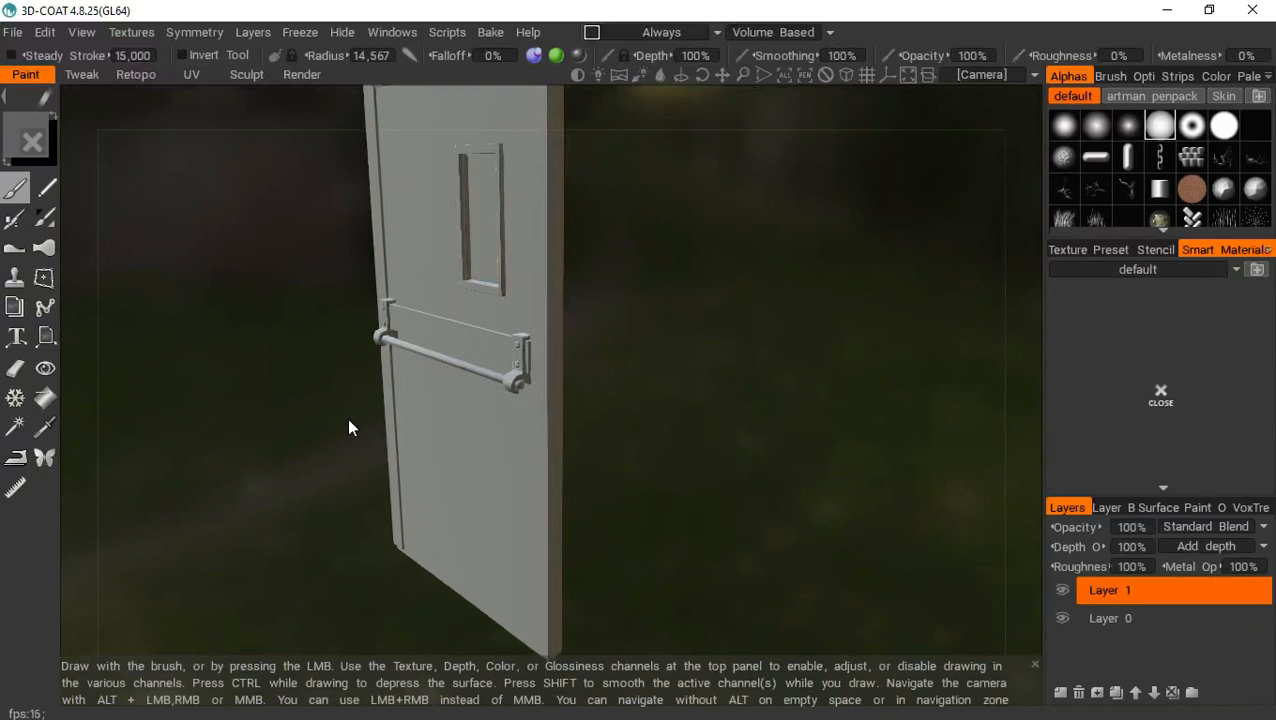
Set an orthographic front view of the door with its wireframe displayed
key("KP_2")
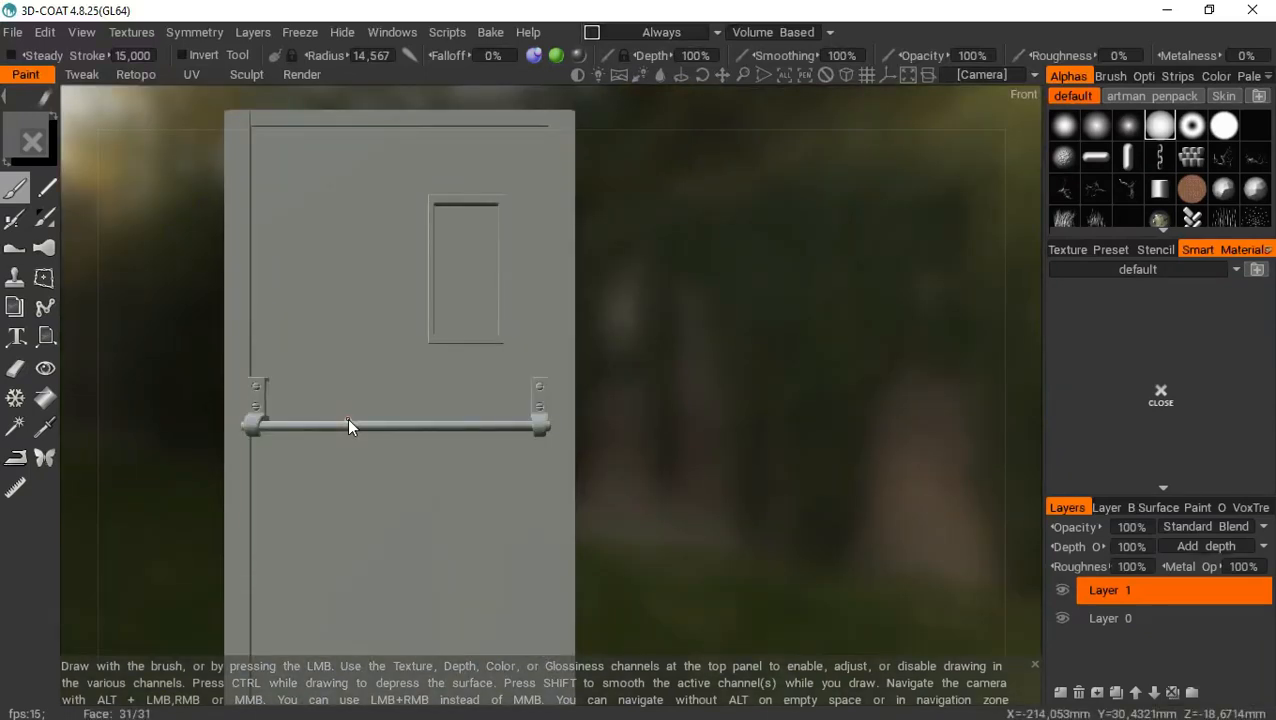
key("KP_5")
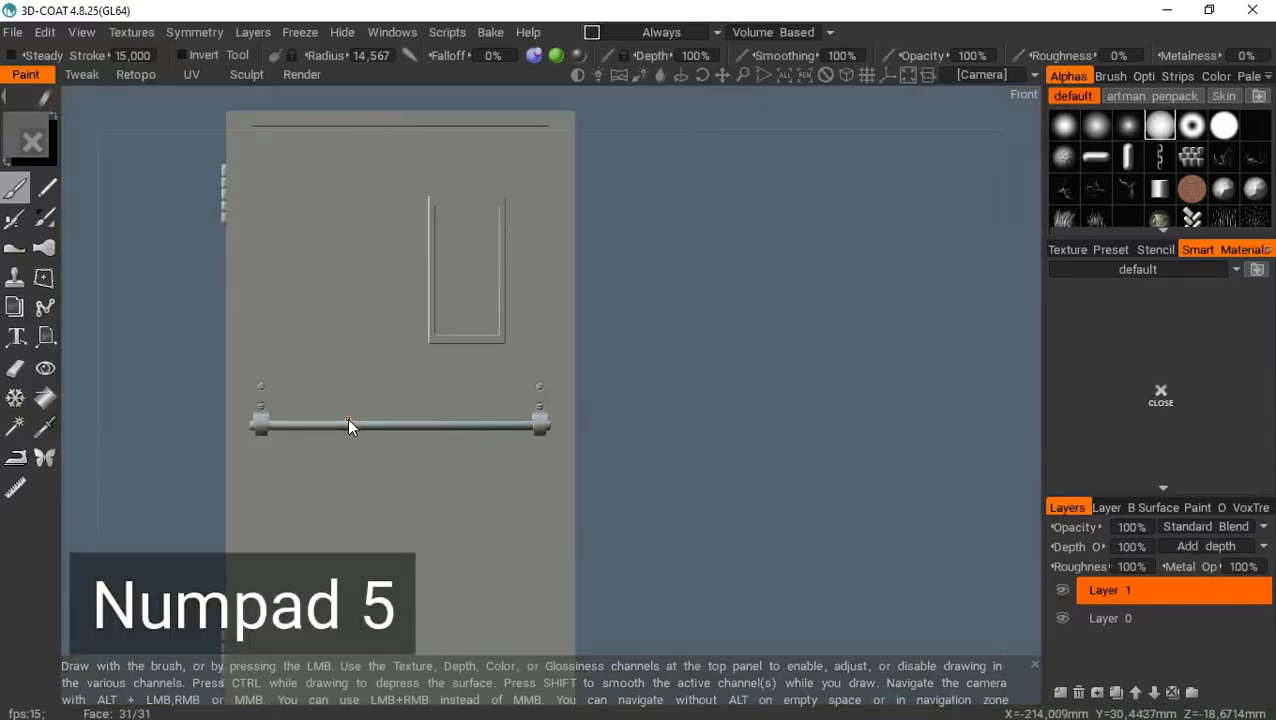
left_click(723, 72)
left_click_drag(760, 64, 739, 82)
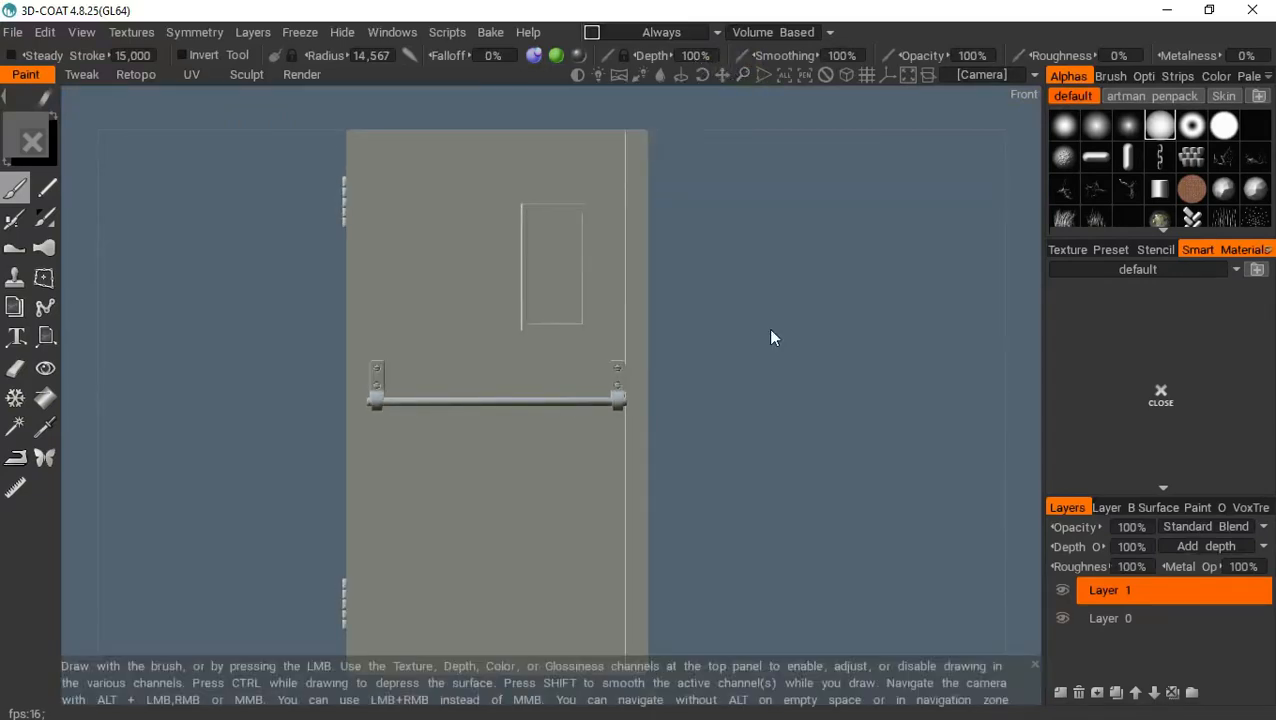
key("w")
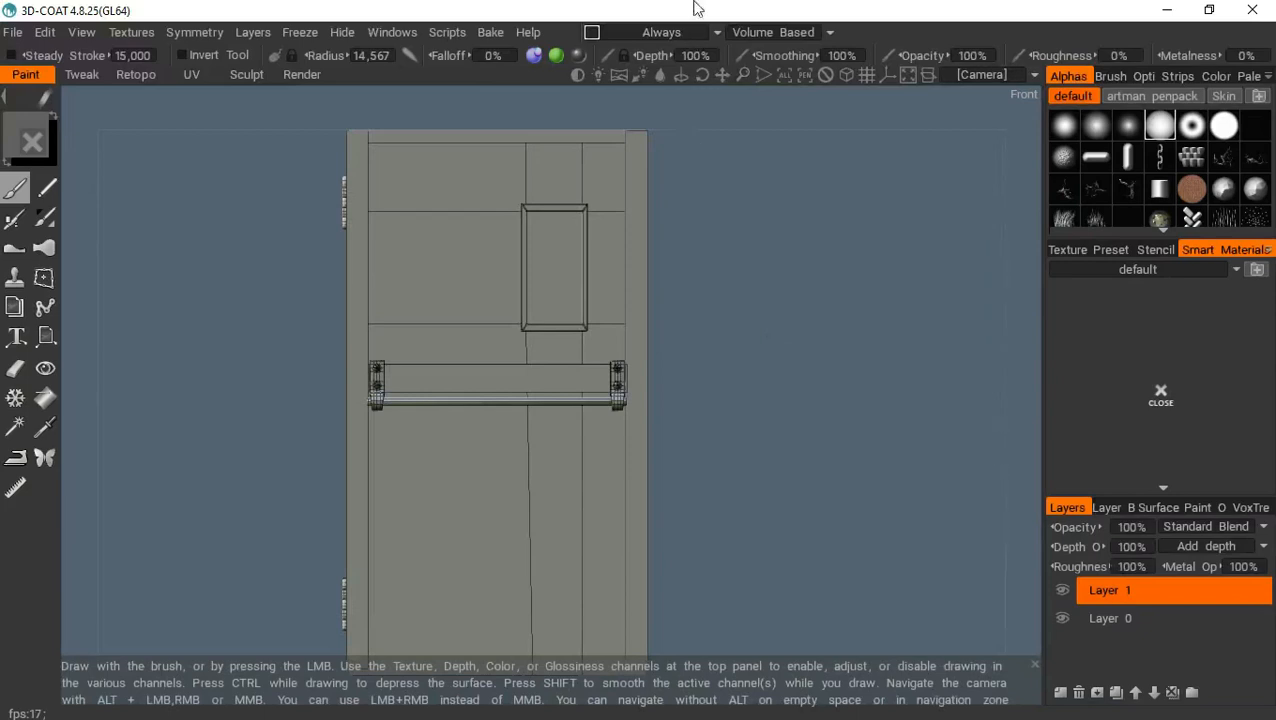
left_click(722, 77)
mouse_move(722, 77)
left_mouse_down()
mouse_move(746, 74)
mouse_move(727, 74)
left_mouse_up()
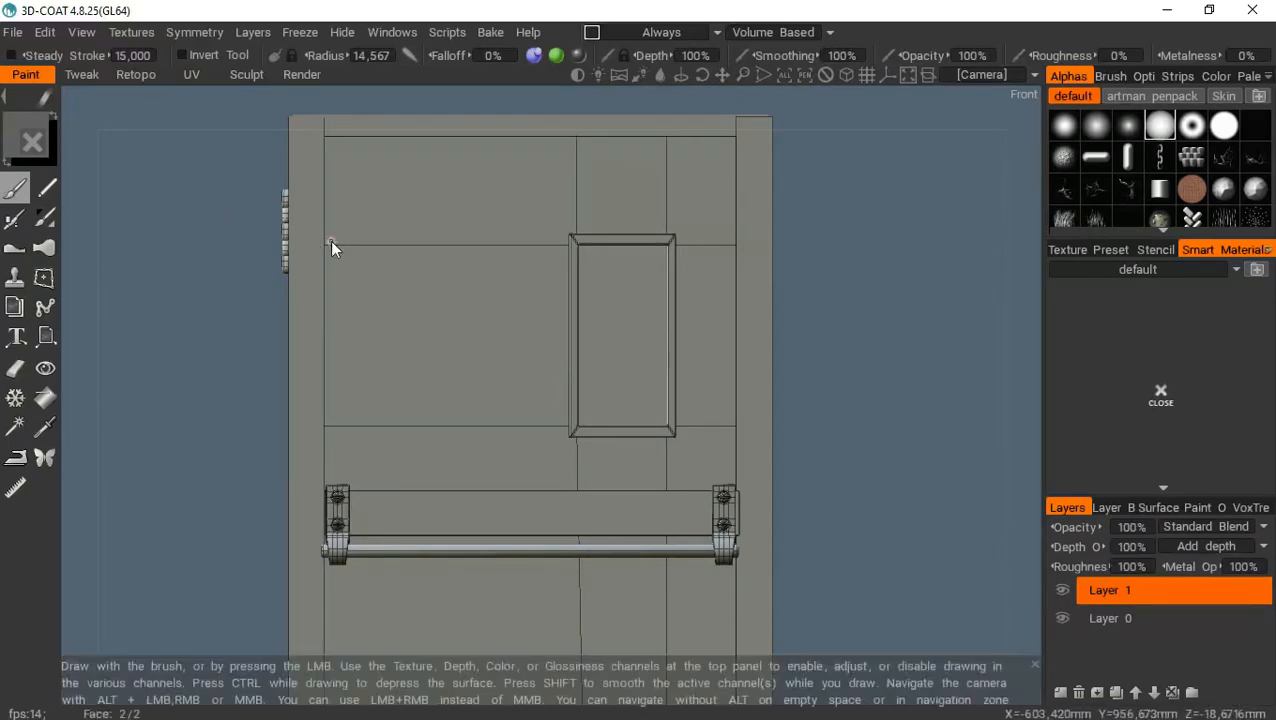
Choose the fourth round alpha in the default set for the brush and reduce its depth to 0%
left_click(1162, 125)
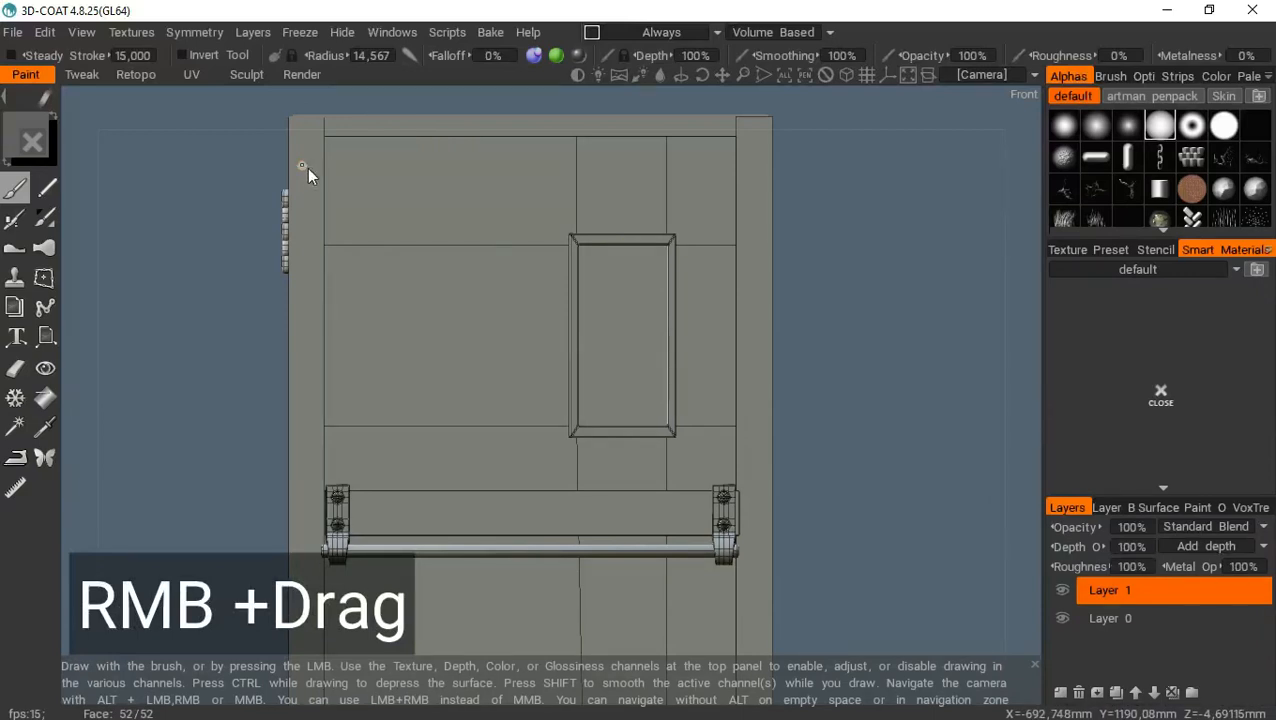
right_click_drag(308, 169, 304, 170)
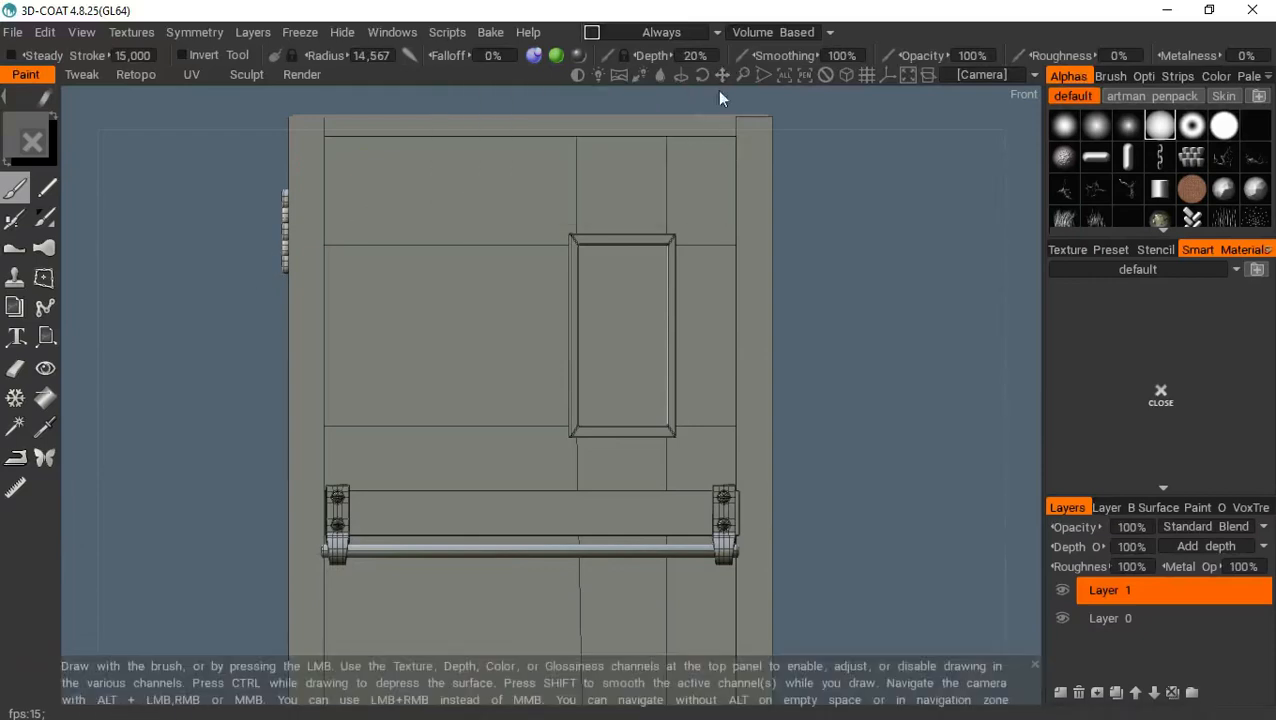
left_click_drag(721, 79, 729, 74)
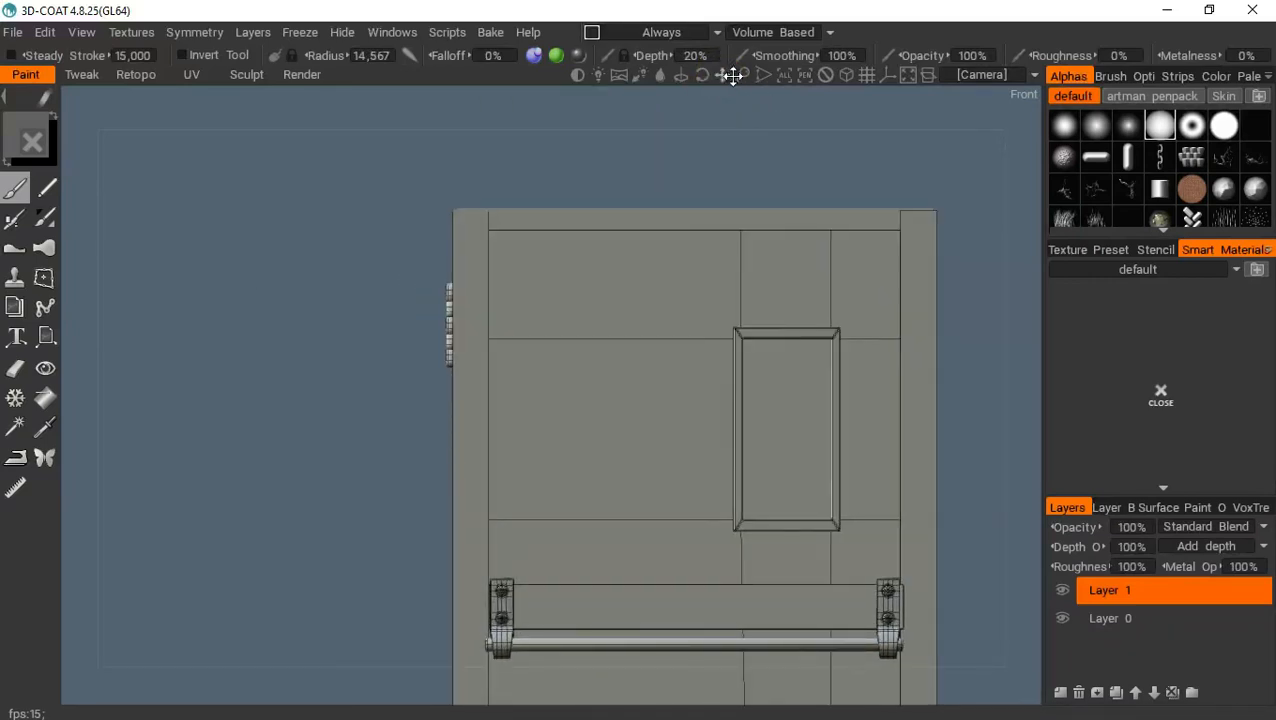
mouse_move(482, 248)
right_mouse_down()
mouse_move(541, 273)
mouse_move(492, 258)
right_mouse_up()
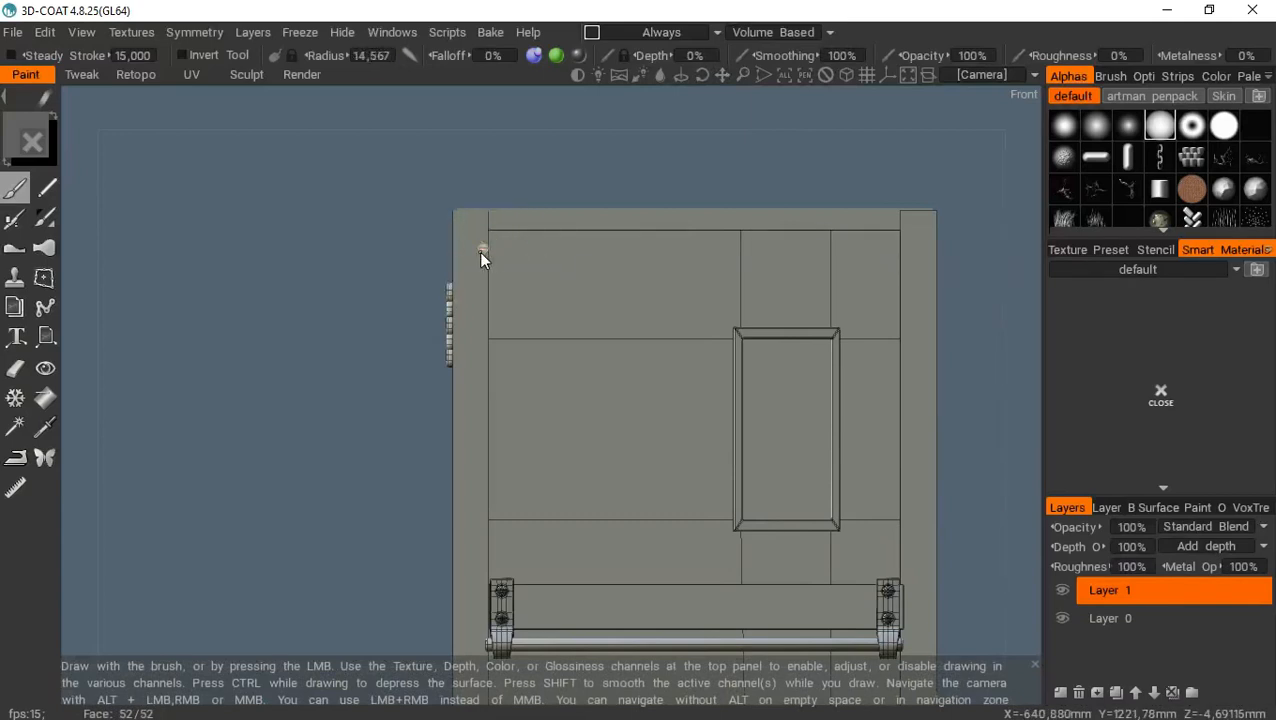
Draw a vertical measure guide about 2638 mm long down the door's left frame strip, from its top to its bottom
mouse_move(743, 75)
left_mouse_down()
mouse_move(718, 102)
mouse_move(715, 72)
left_mouse_up()
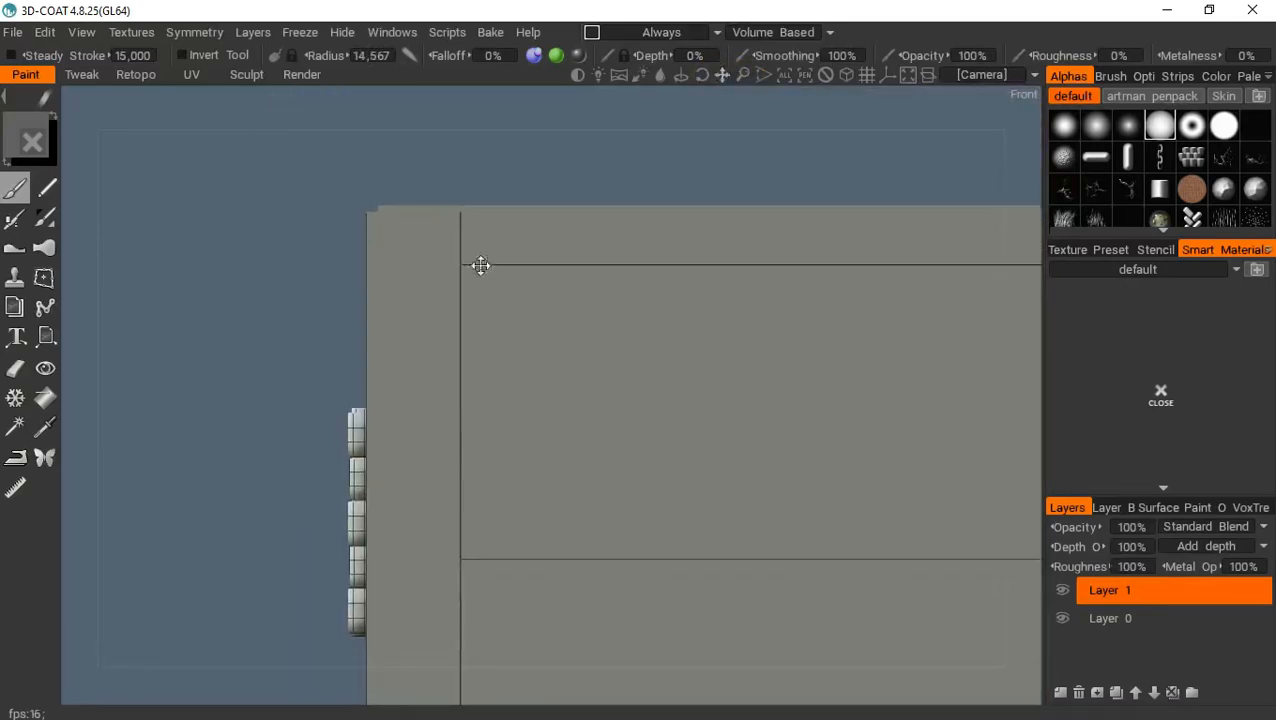
left_click(18, 488)
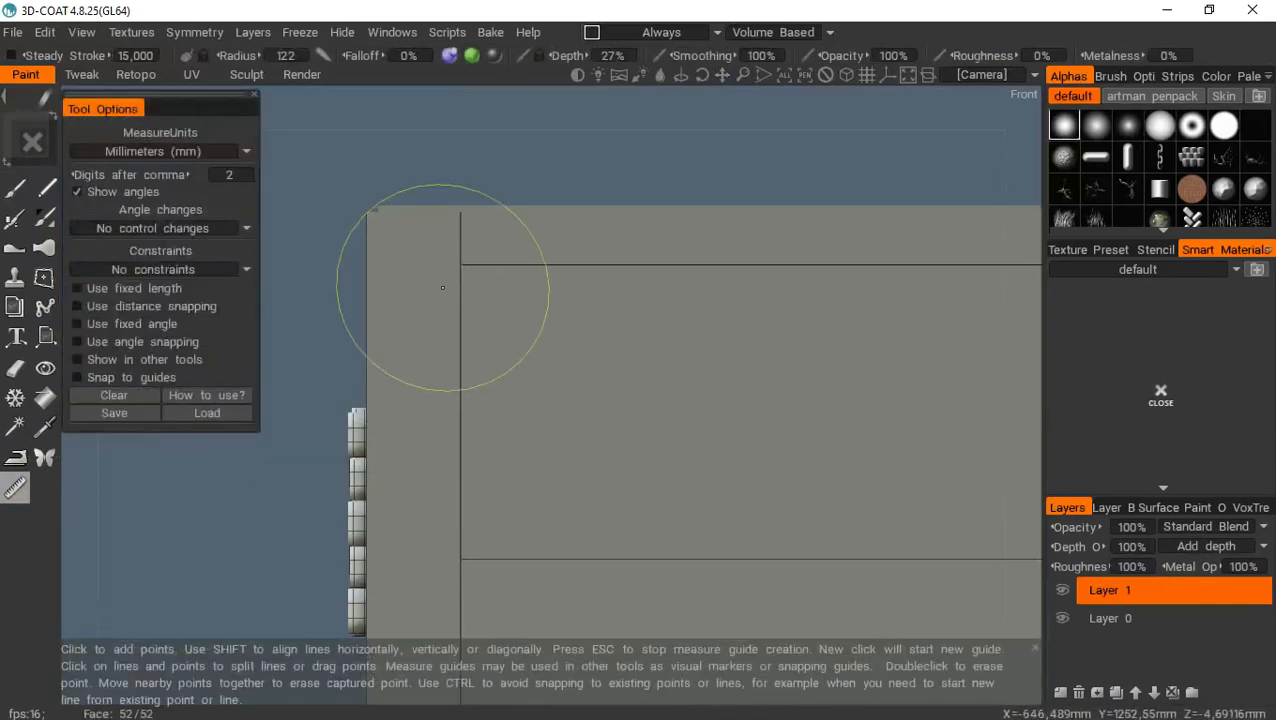
left_click(409, 219)
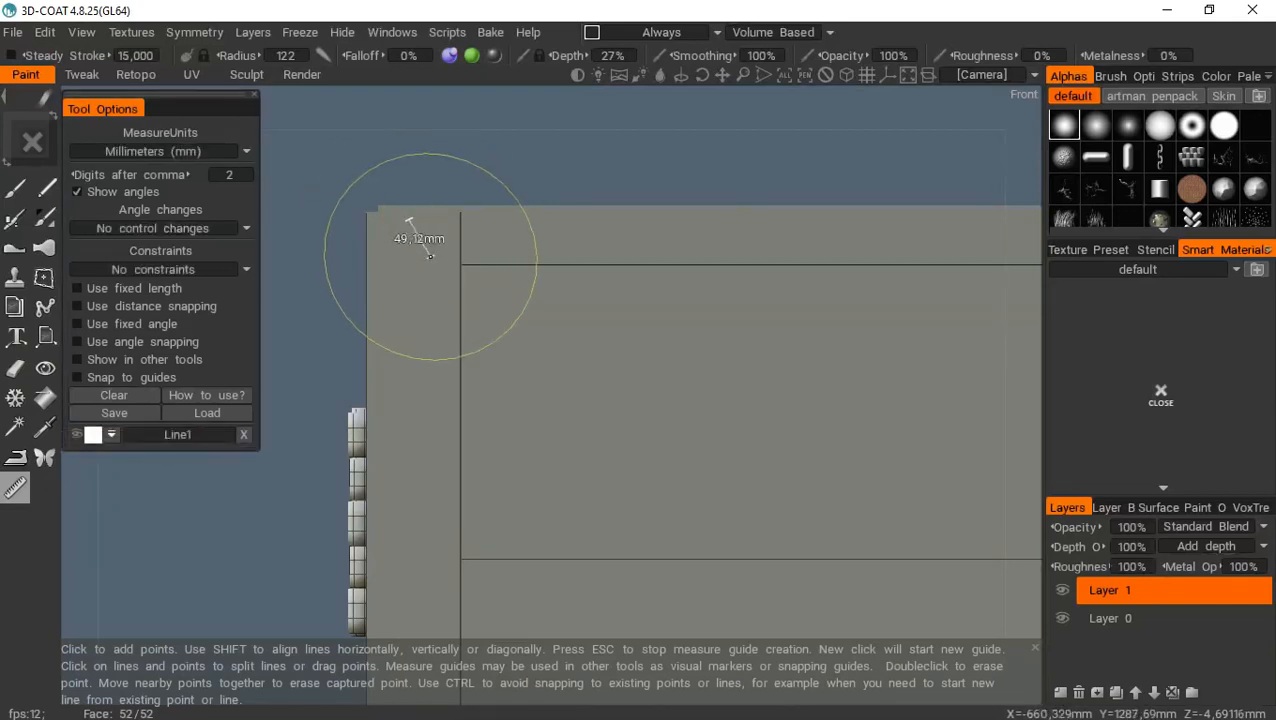
mouse_move(740, 79)
left_mouse_down()
mouse_move(720, 60)
mouse_move(740, 78)
mouse_move(722, 10)
mouse_move(726, 114)
mouse_move(722, 79)
mouse_move(741, 77)
left_mouse_up()
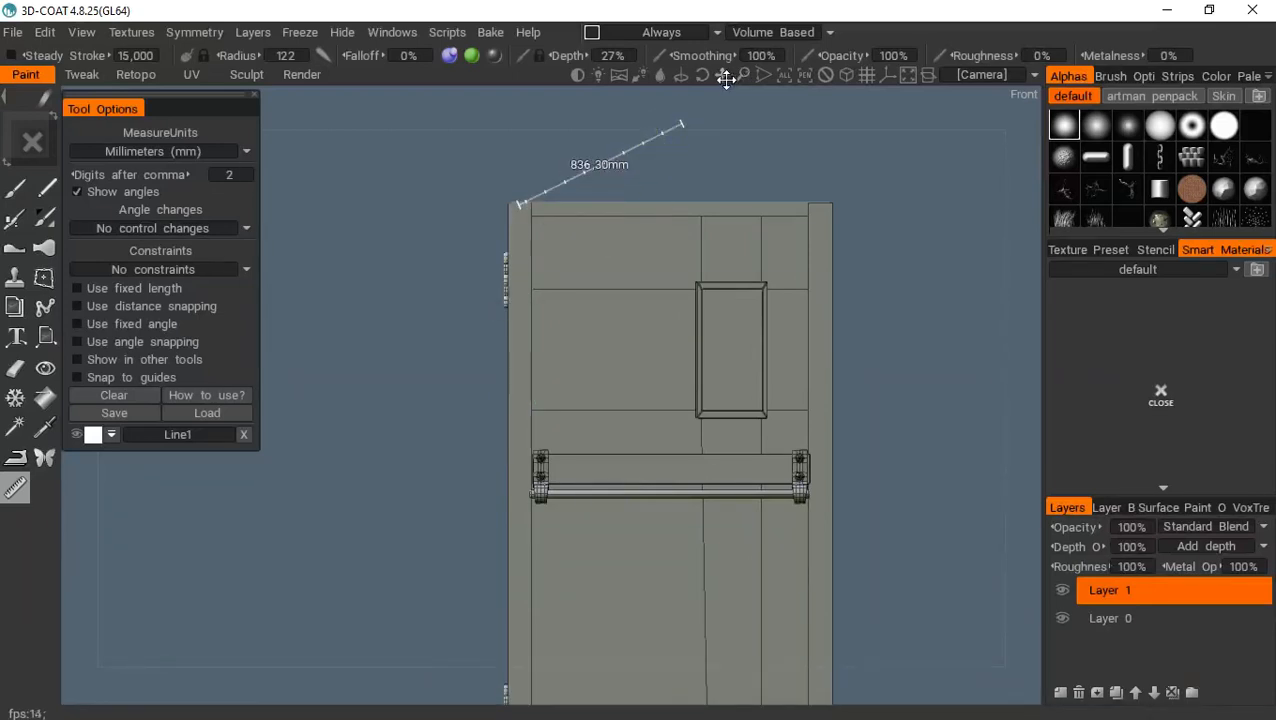
left_click_drag(723, 77, 726, 63)
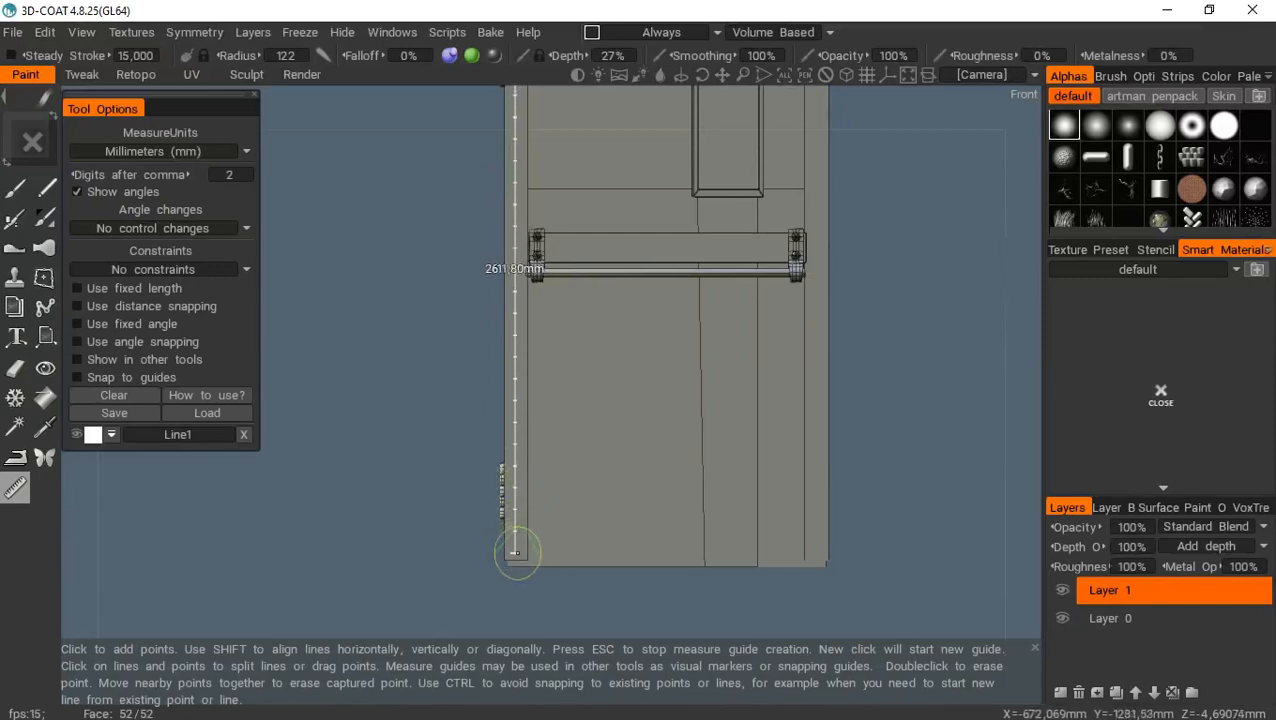
left_click(516, 557)
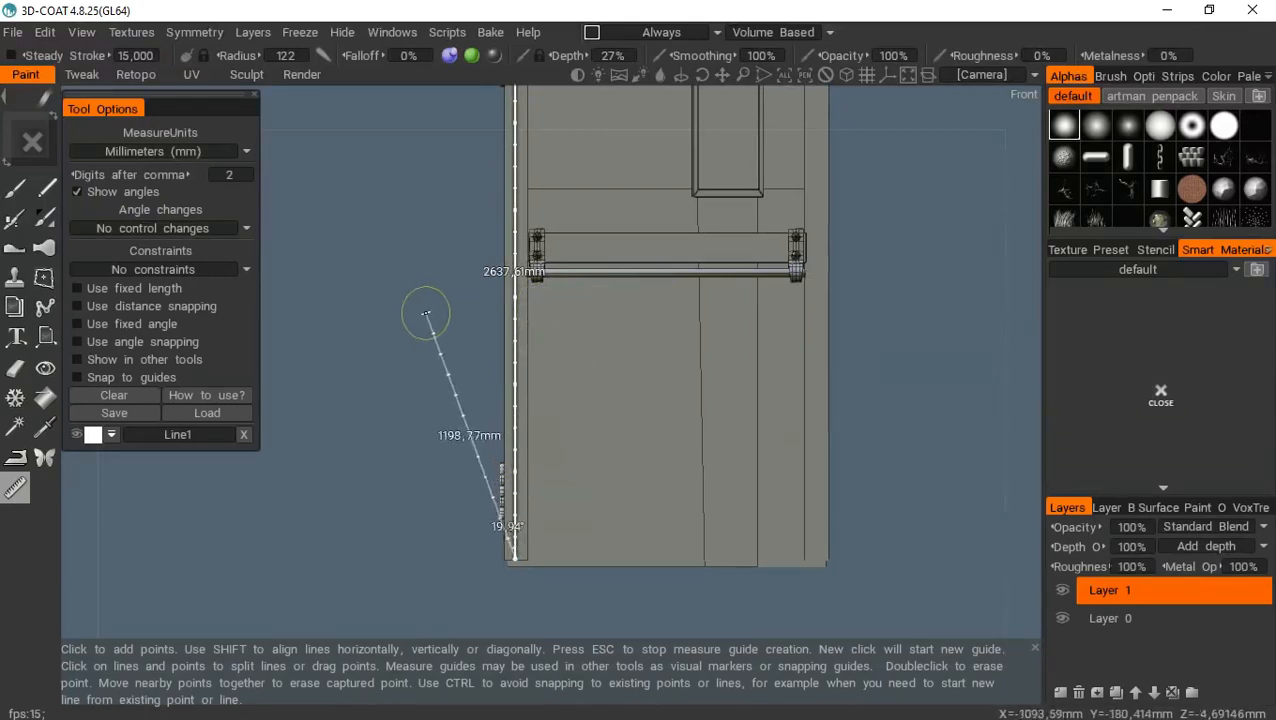
key("Escape")
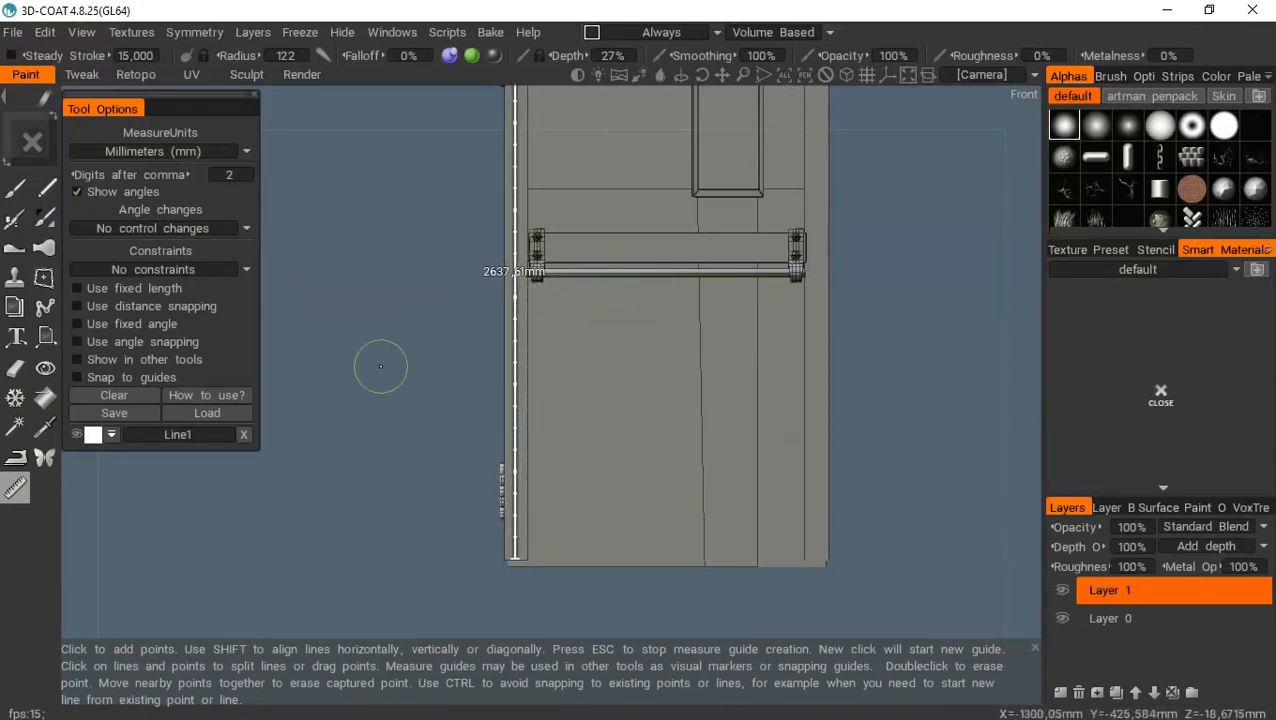
Make the guide visible in other tools with snapping to it enabled, and return to the brush at the door's upper left corner
left_click(102, 377)
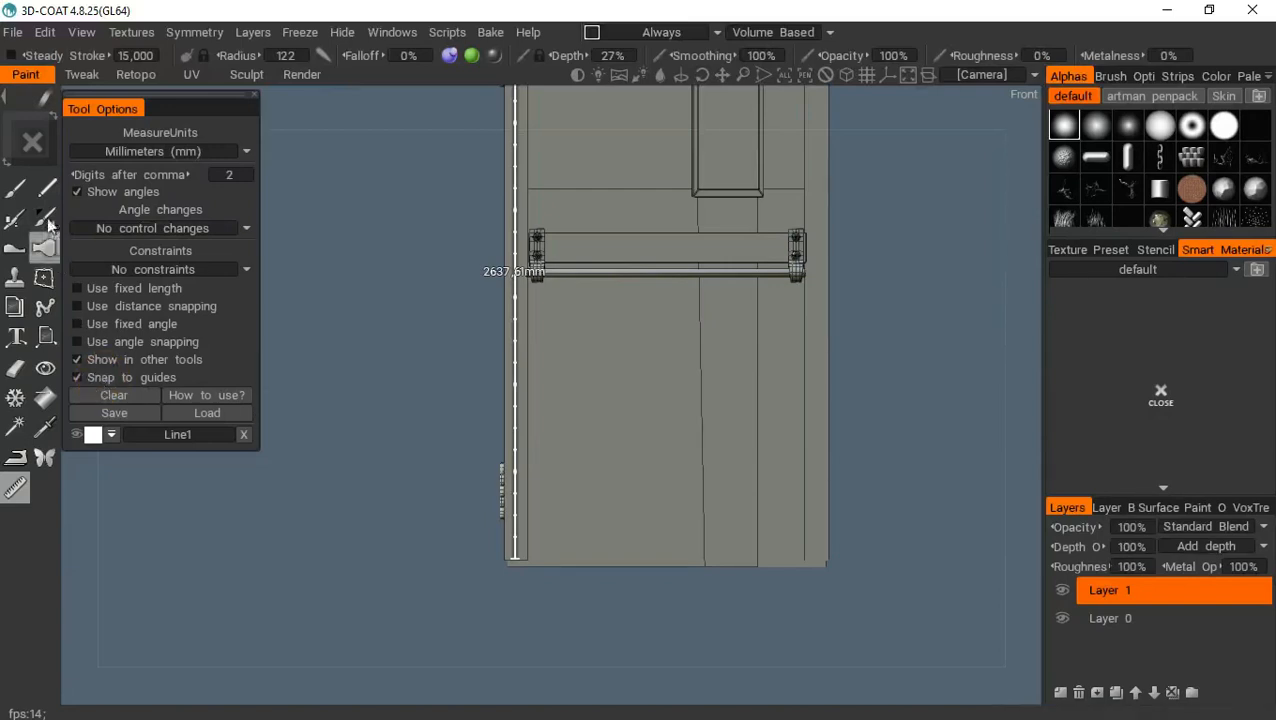
left_click(17, 189)
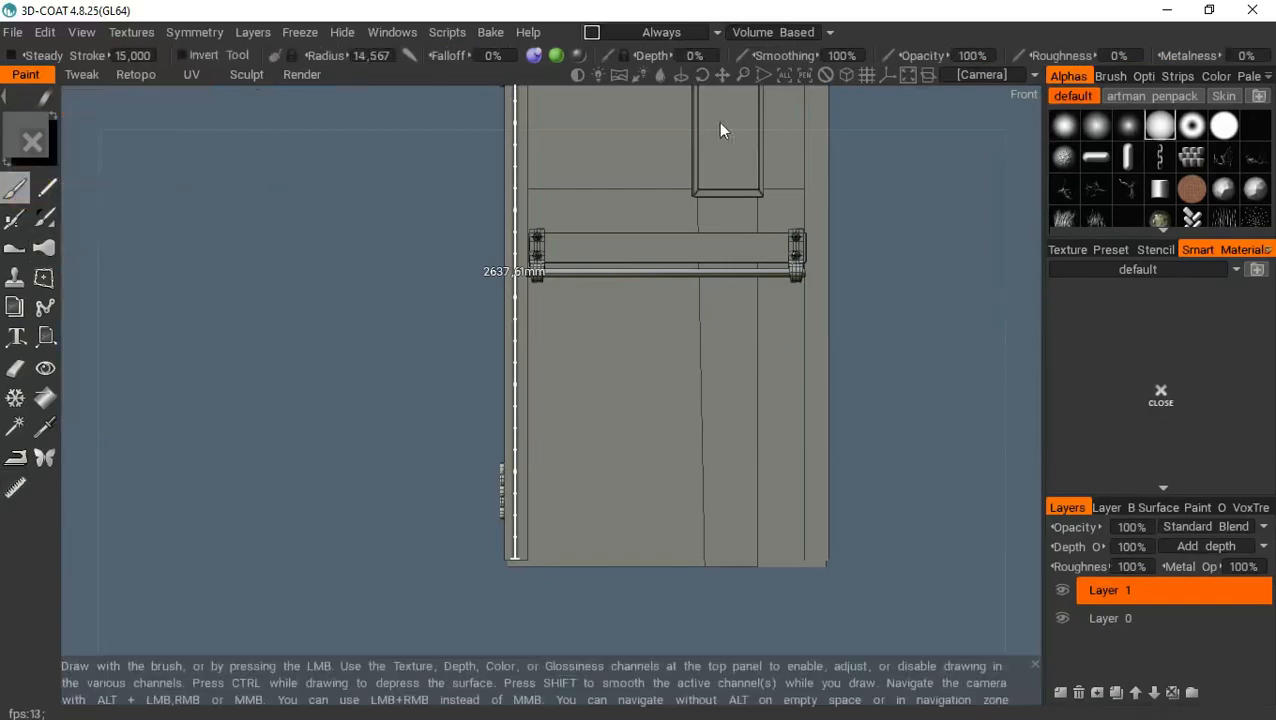
left_click_drag(721, 73, 606, 138)
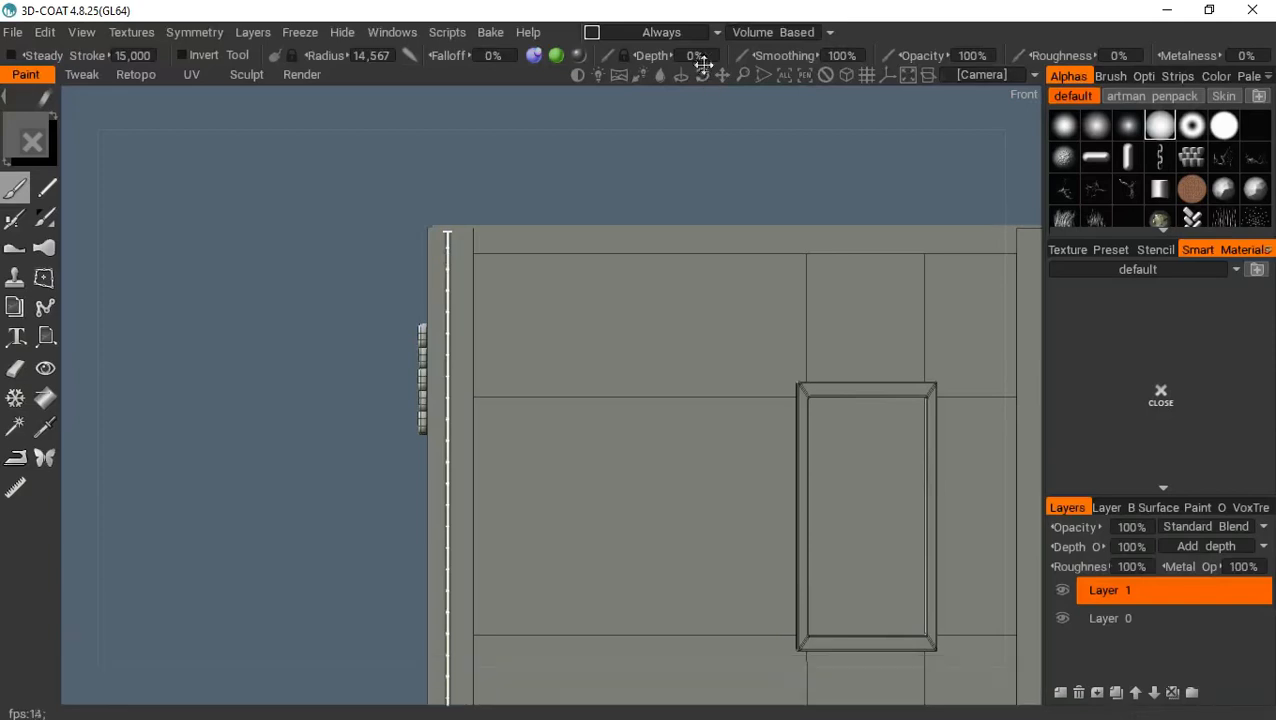
Disable colour painting for the brush and set its depth to 200%
mouse_move(556, 61)
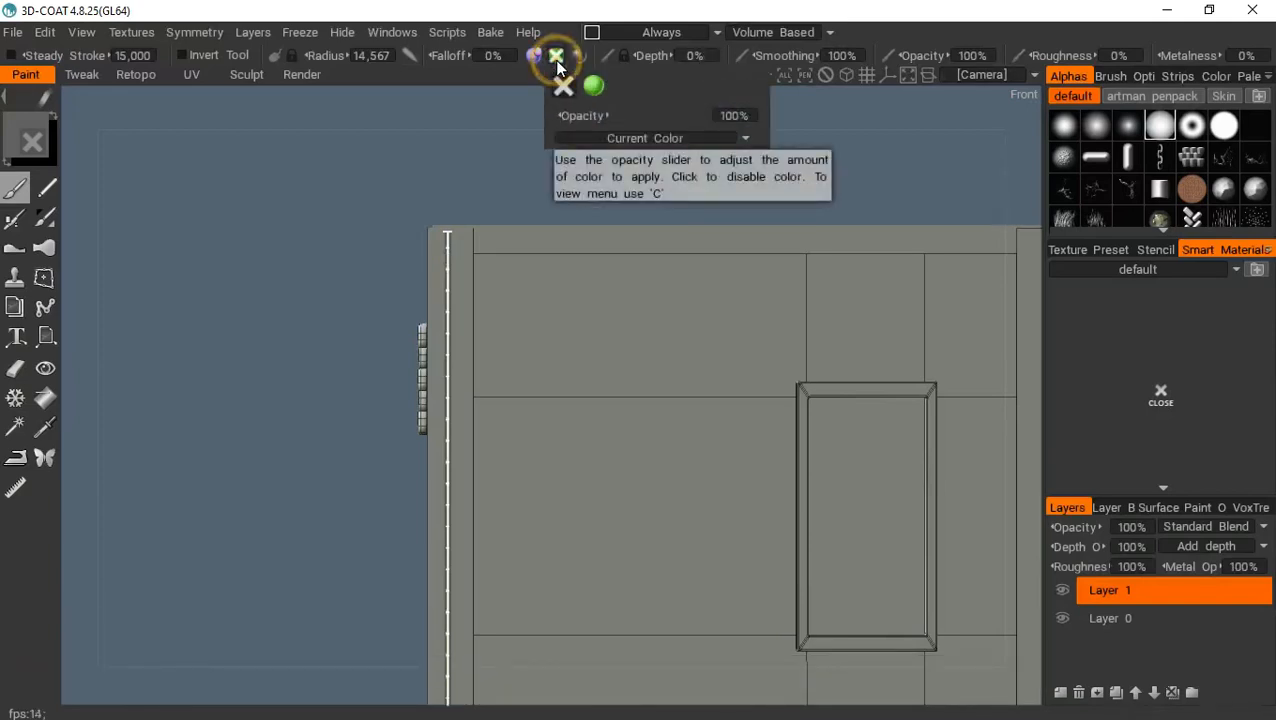
left_click(557, 60)
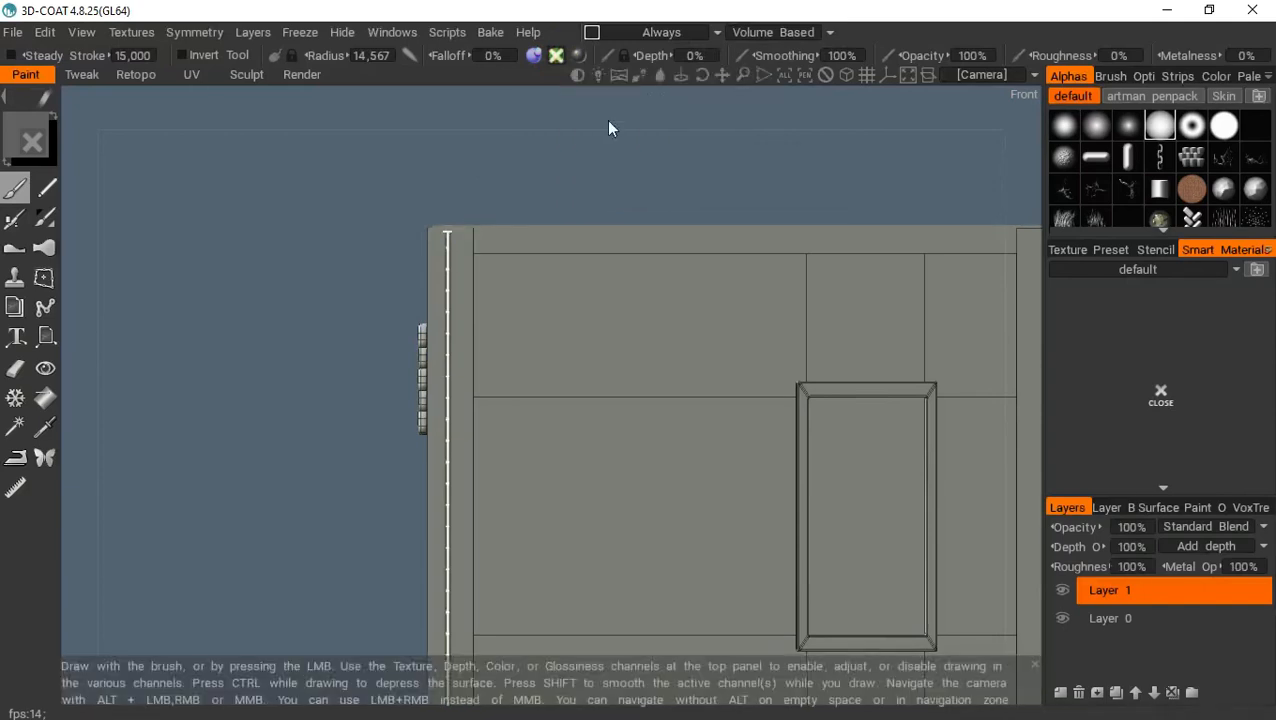
left_click(694, 51)
type("2")
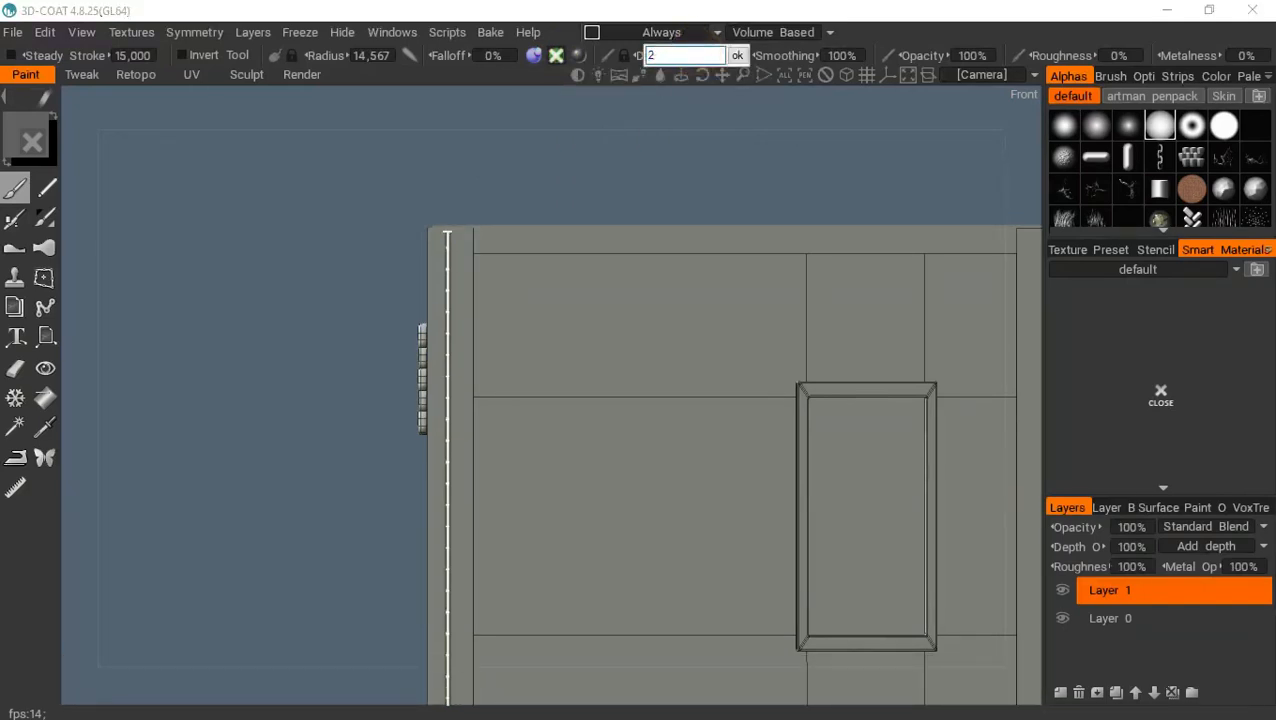
type("0")
key("Return")
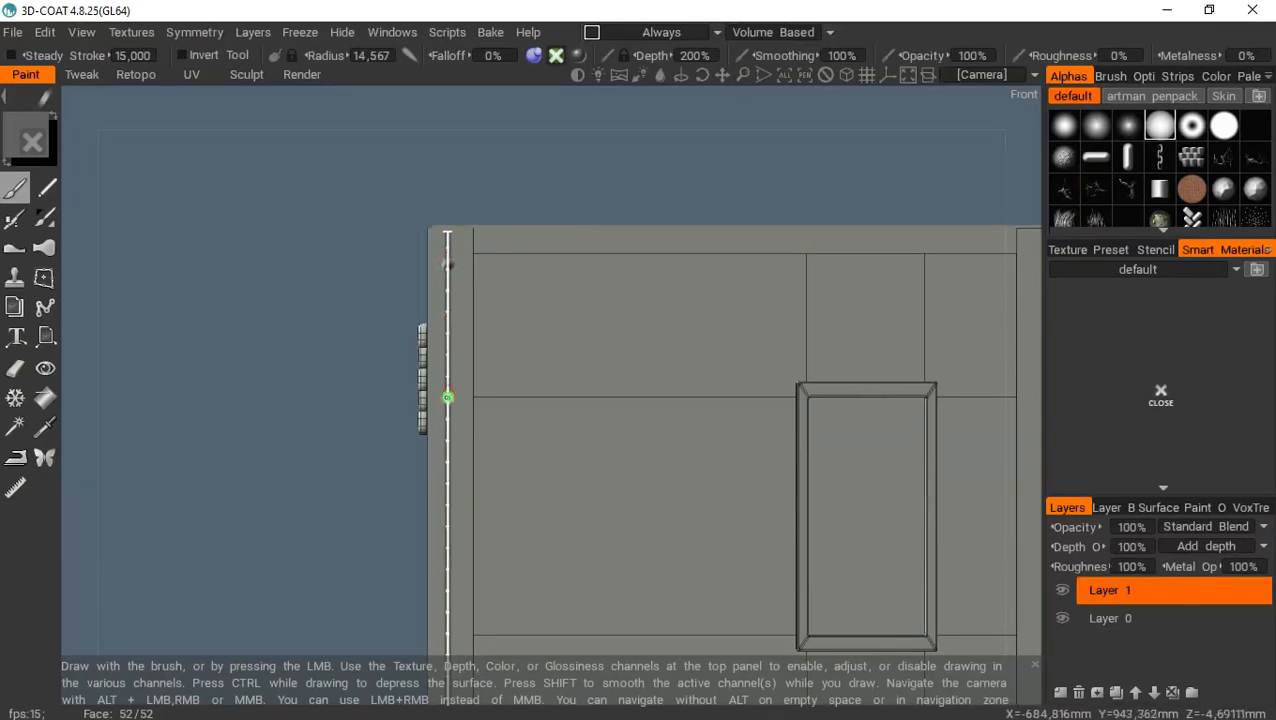
Stamp eight raised rivets at roughly even spacing along the guide, down the full height of the door's left frame strip
left_click(447, 398)
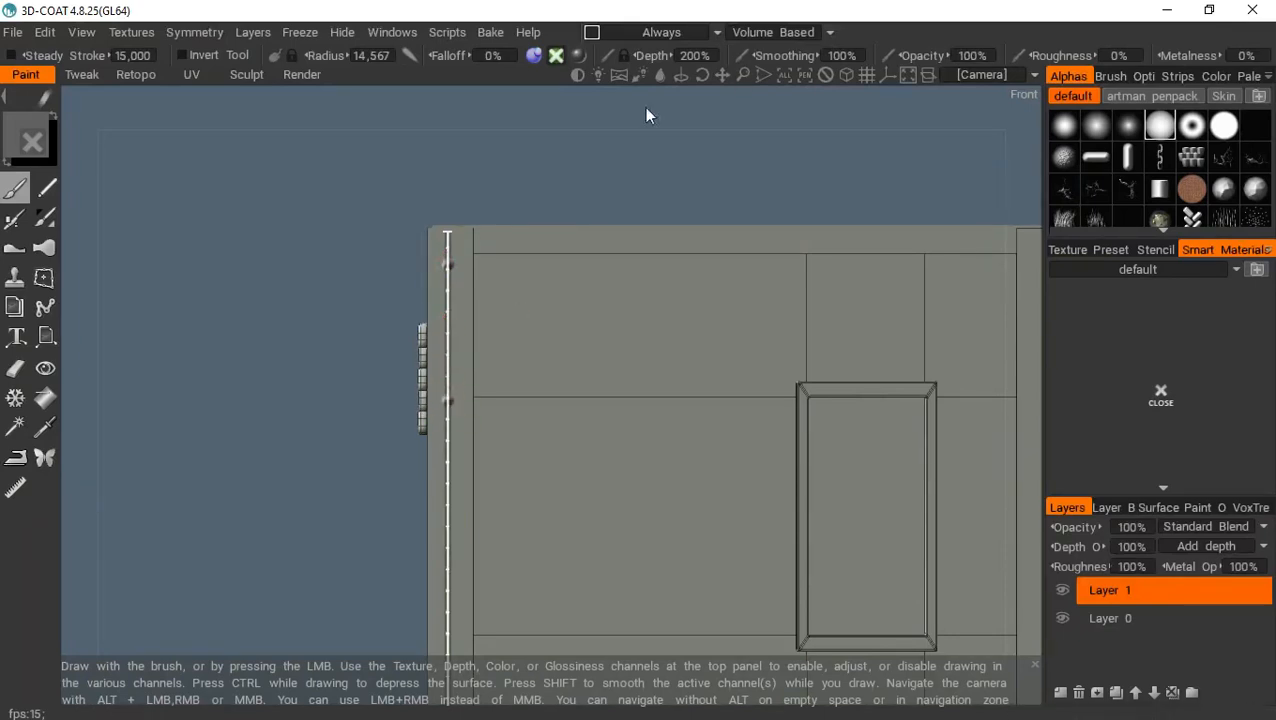
mouse_move(721, 74)
left_mouse_down()
mouse_move(721, 50)
mouse_move(721, 74)
left_mouse_up()
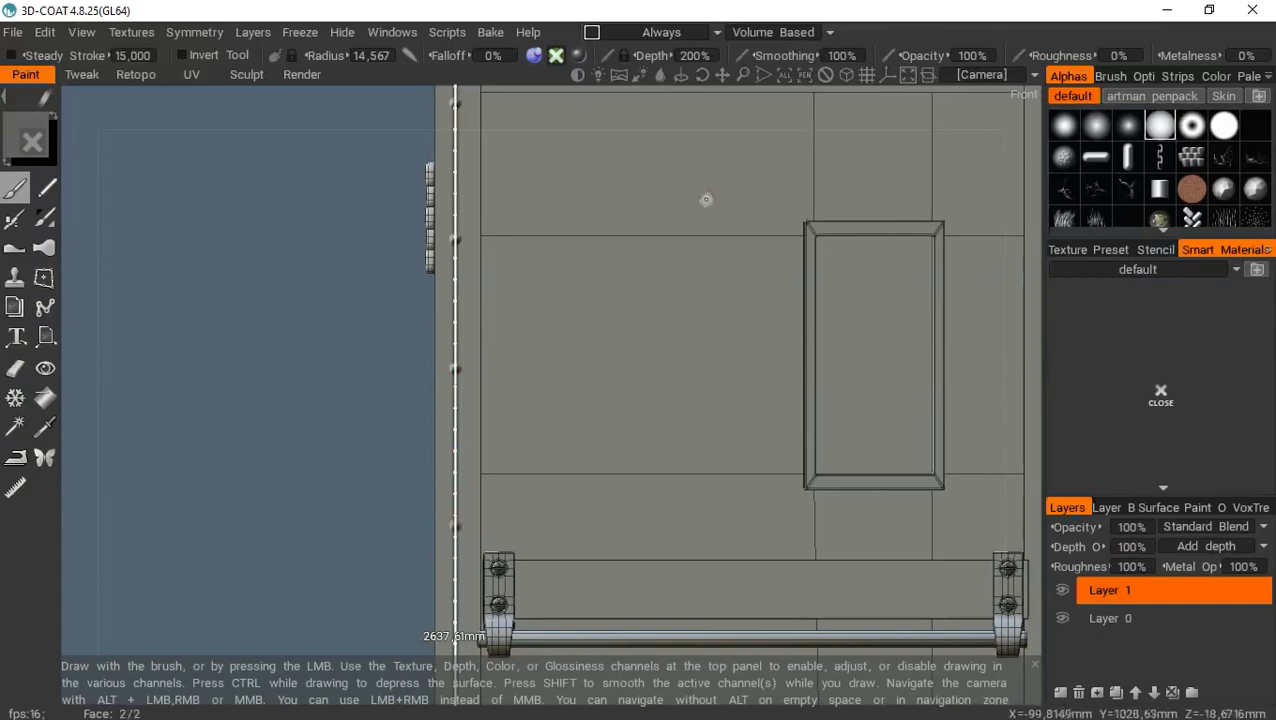
left_click_drag(725, 76, 725, 76)
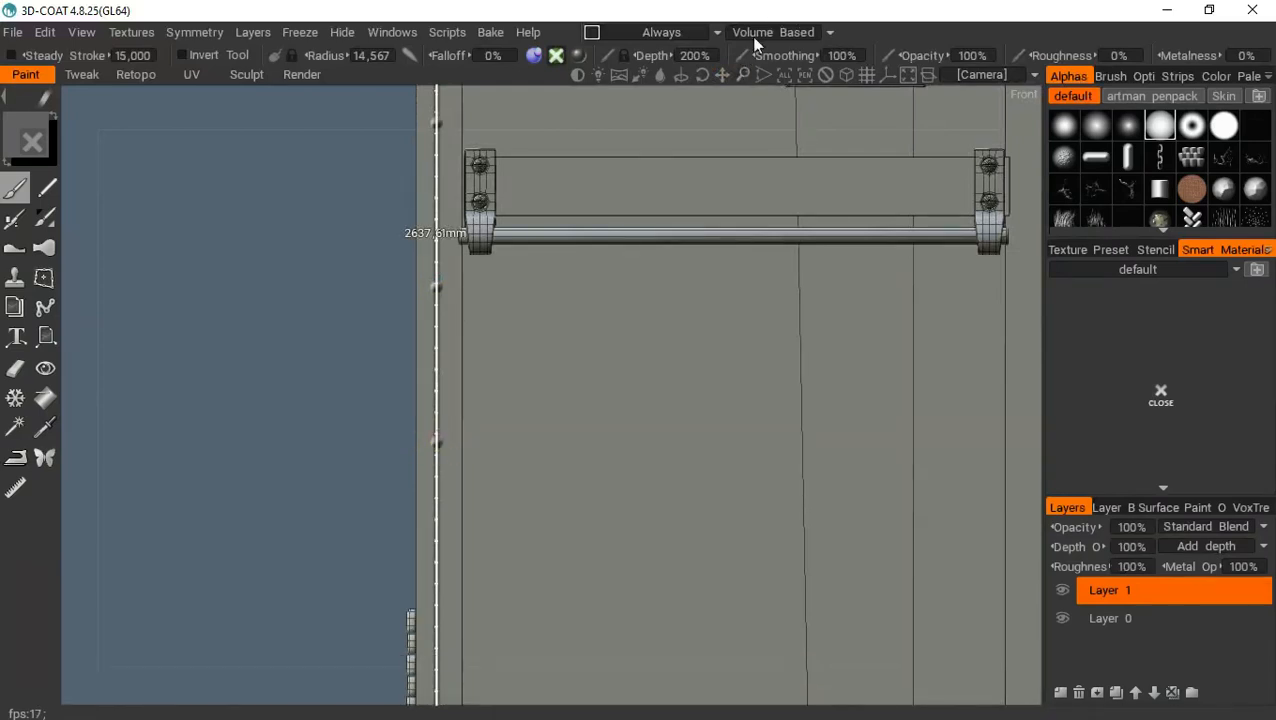
left_click_drag(720, 74, 720, 72)
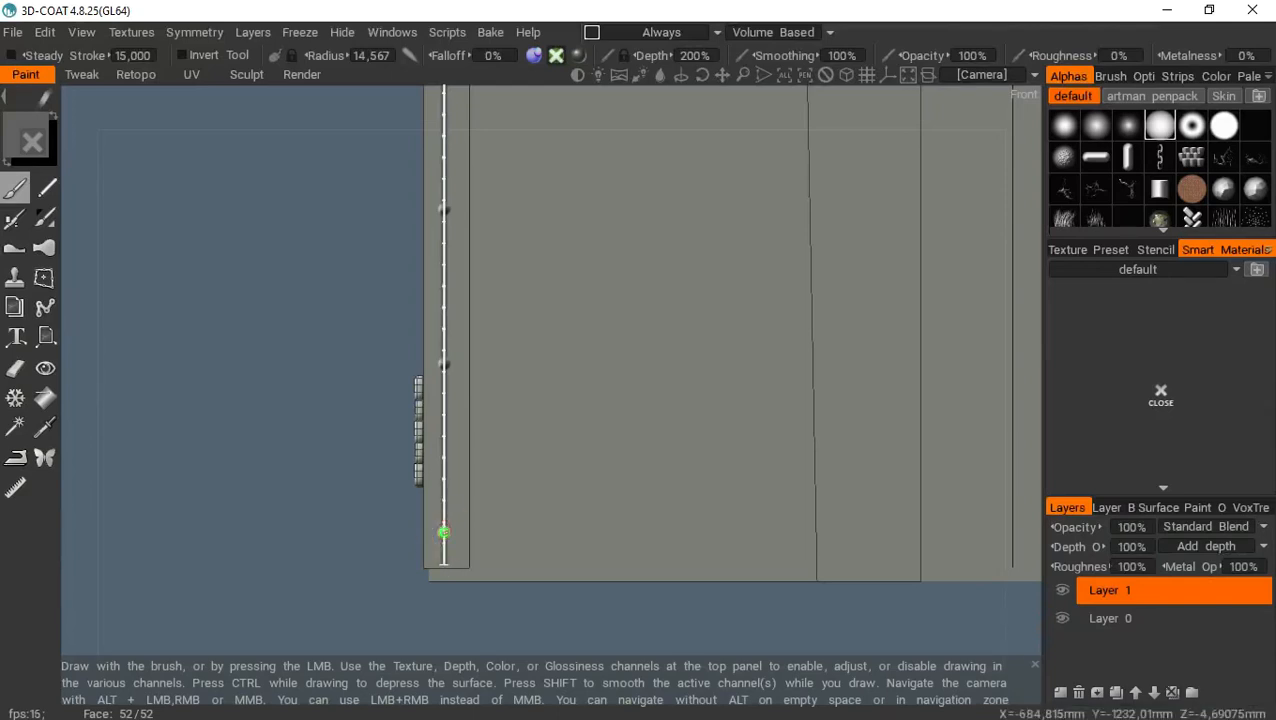
left_click_drag(722, 76, 645, 185)
left_click_drag(738, 76, 730, 115)
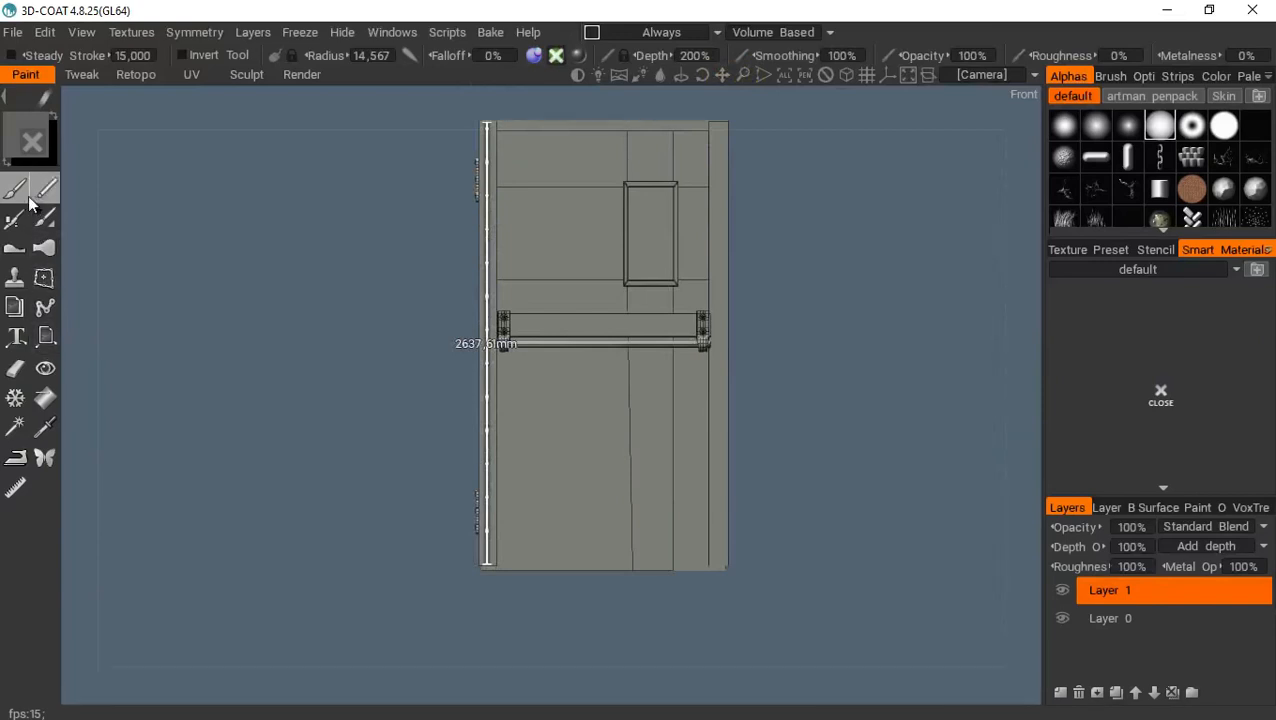
Hide the left strip's guide and draw a vertical measure guide about 2569 mm long down the door's right frame strip
left_click(16, 494)
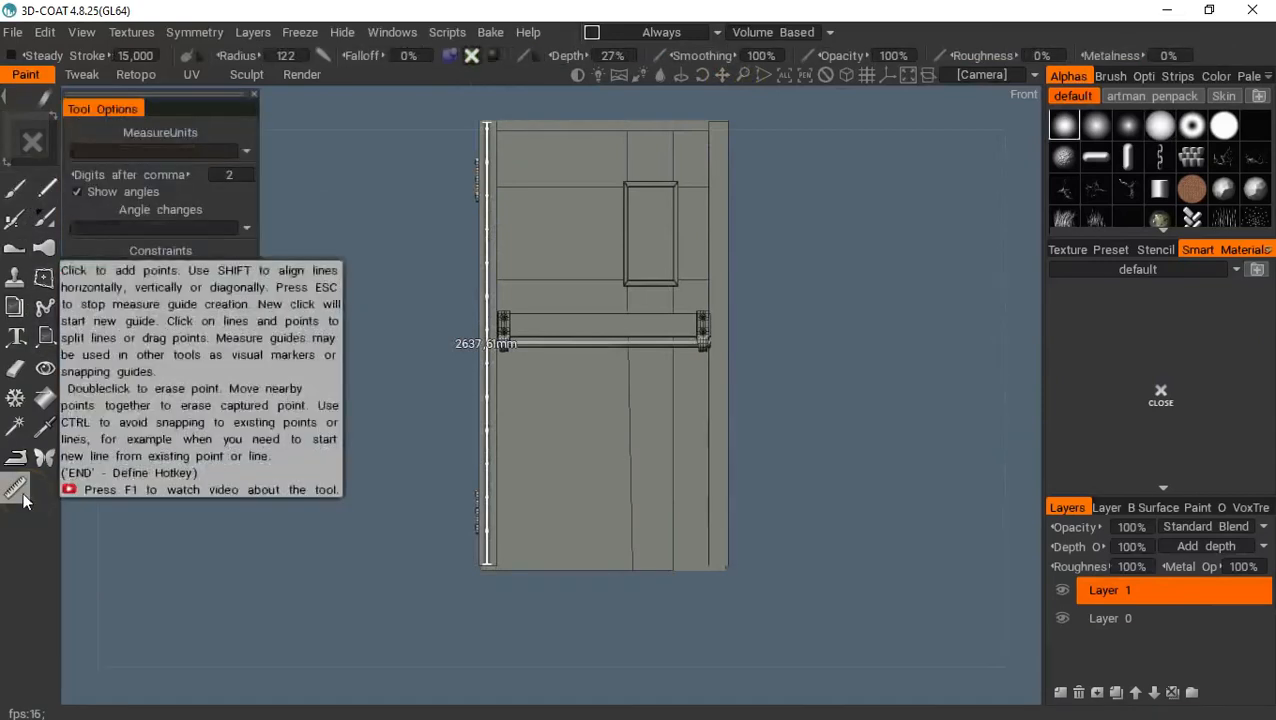
left_click(74, 433)
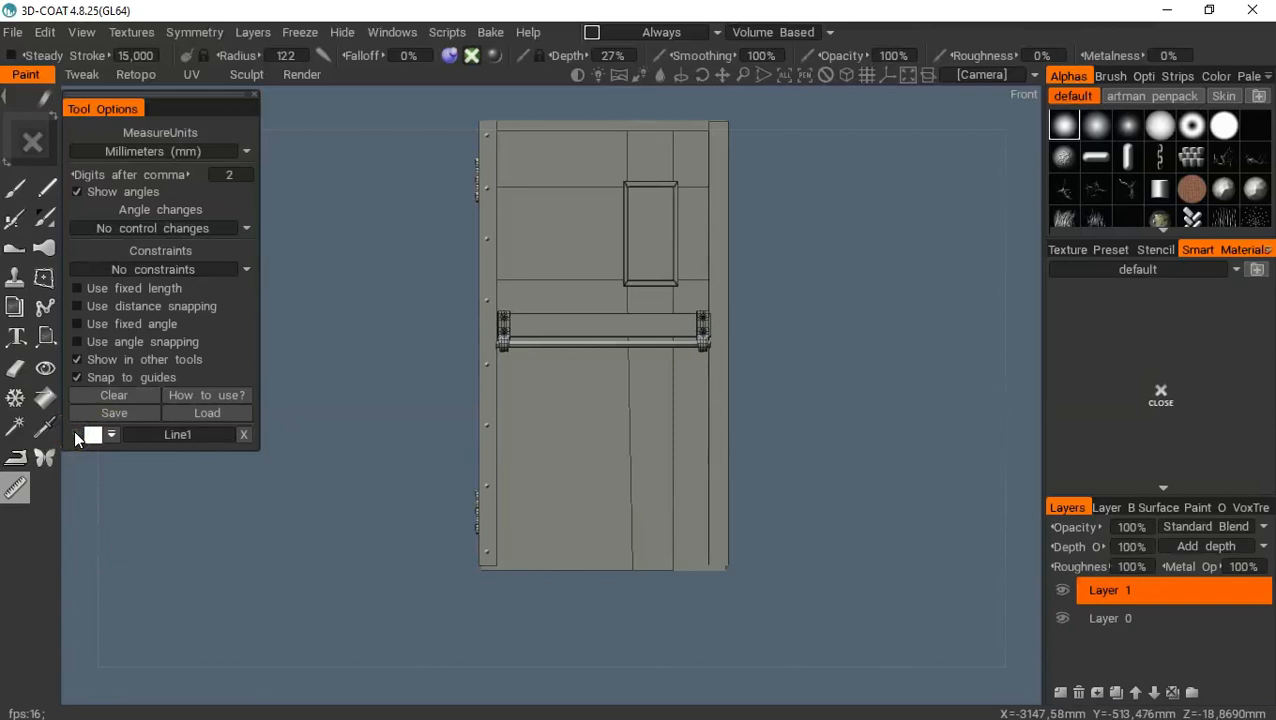
left_click(717, 131)
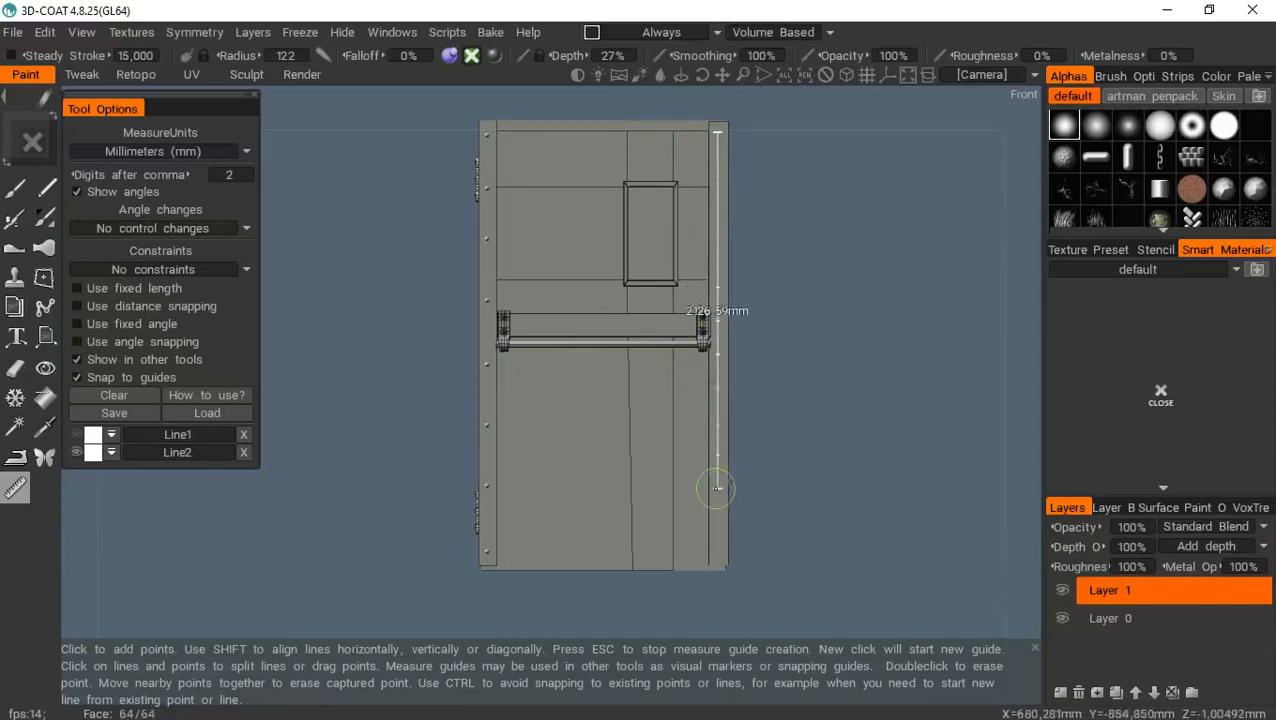
left_click(718, 563)
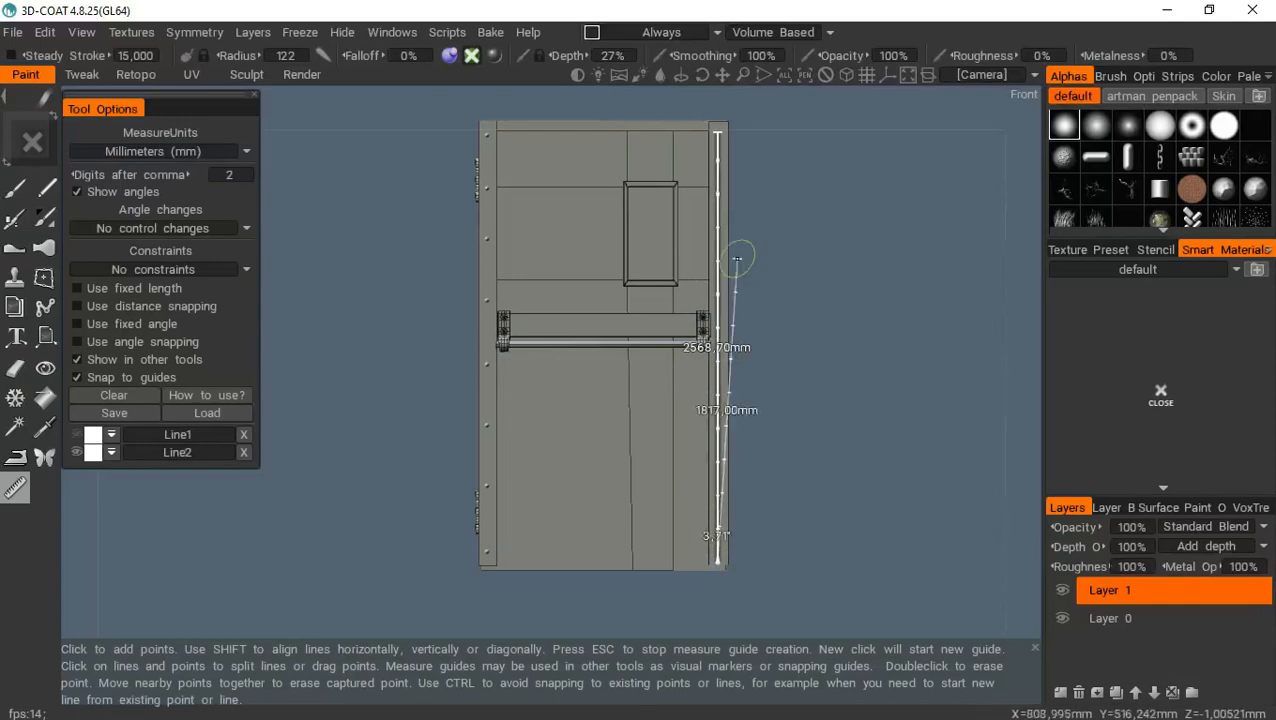
key("Escape")
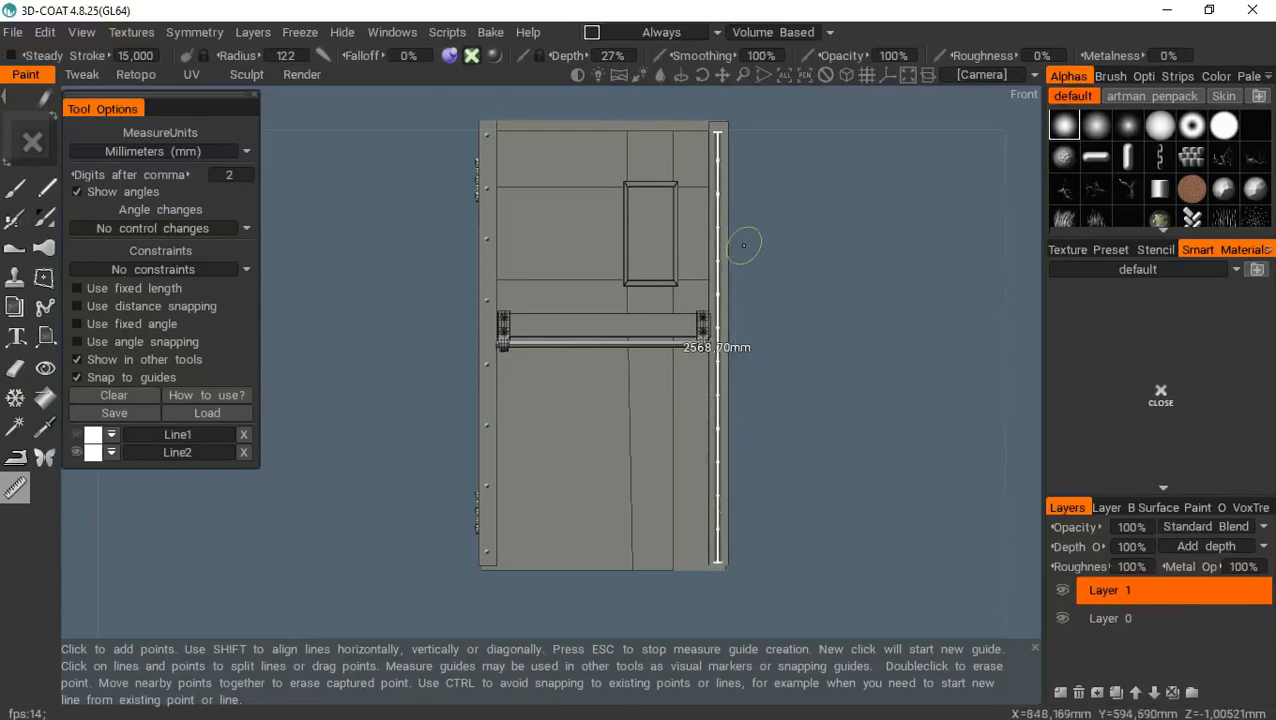
Stamp eight raised rivets with the brush down the right frame strip's guide, level with those on the left strip
left_click(18, 186)
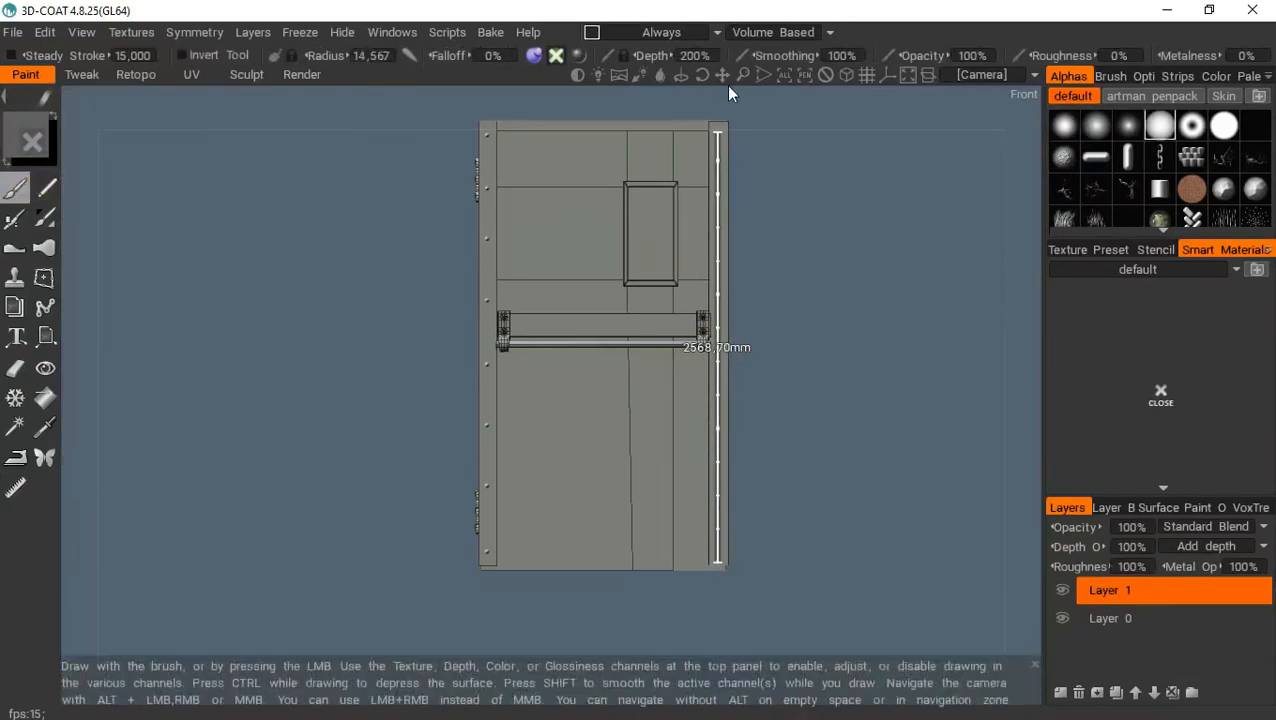
left_click_drag(713, 84, 726, 77)
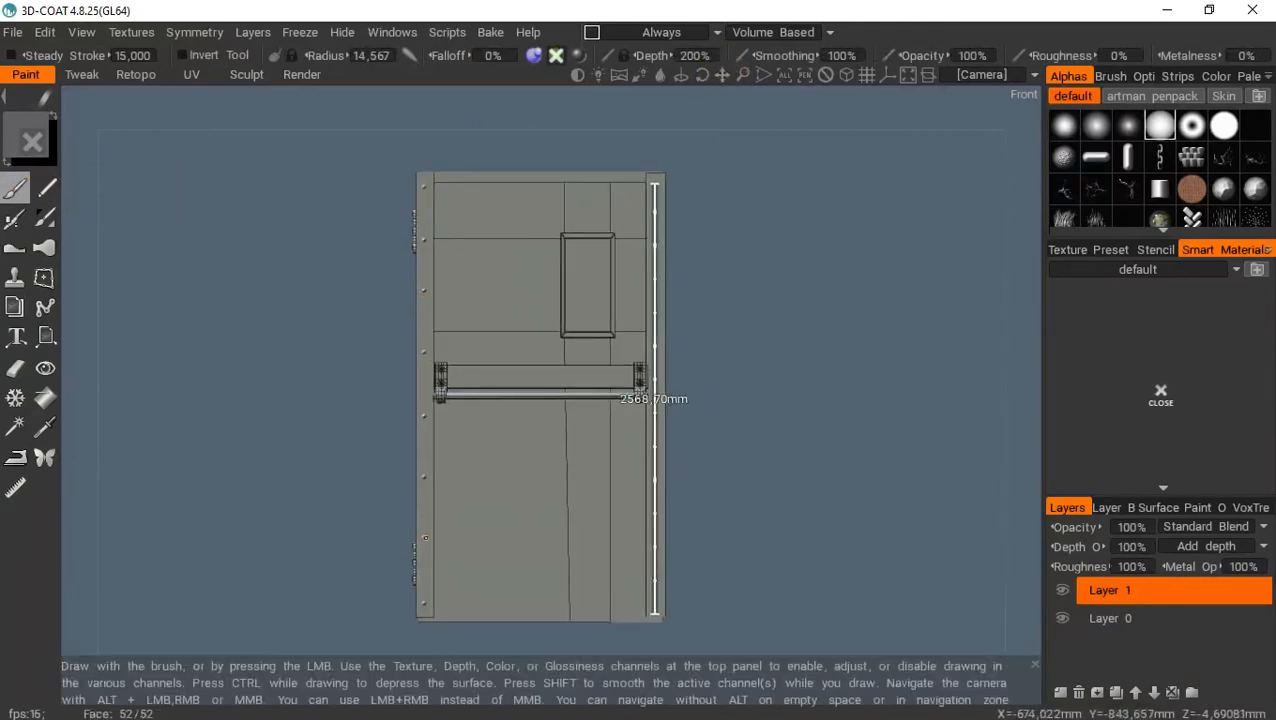
mouse_move(720, 75)
left_mouse_down()
mouse_move(783, 72)
mouse_move(720, 73)
left_mouse_up()
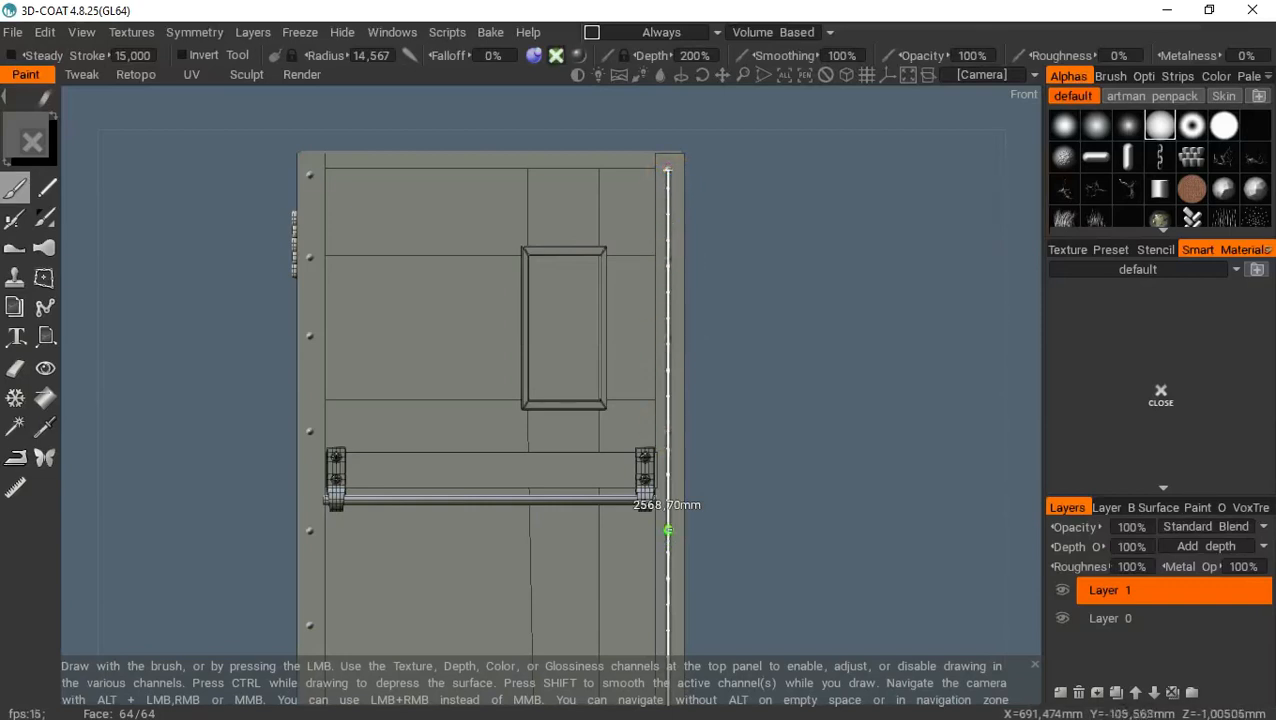
left_click_drag(722, 76, 702, 4)
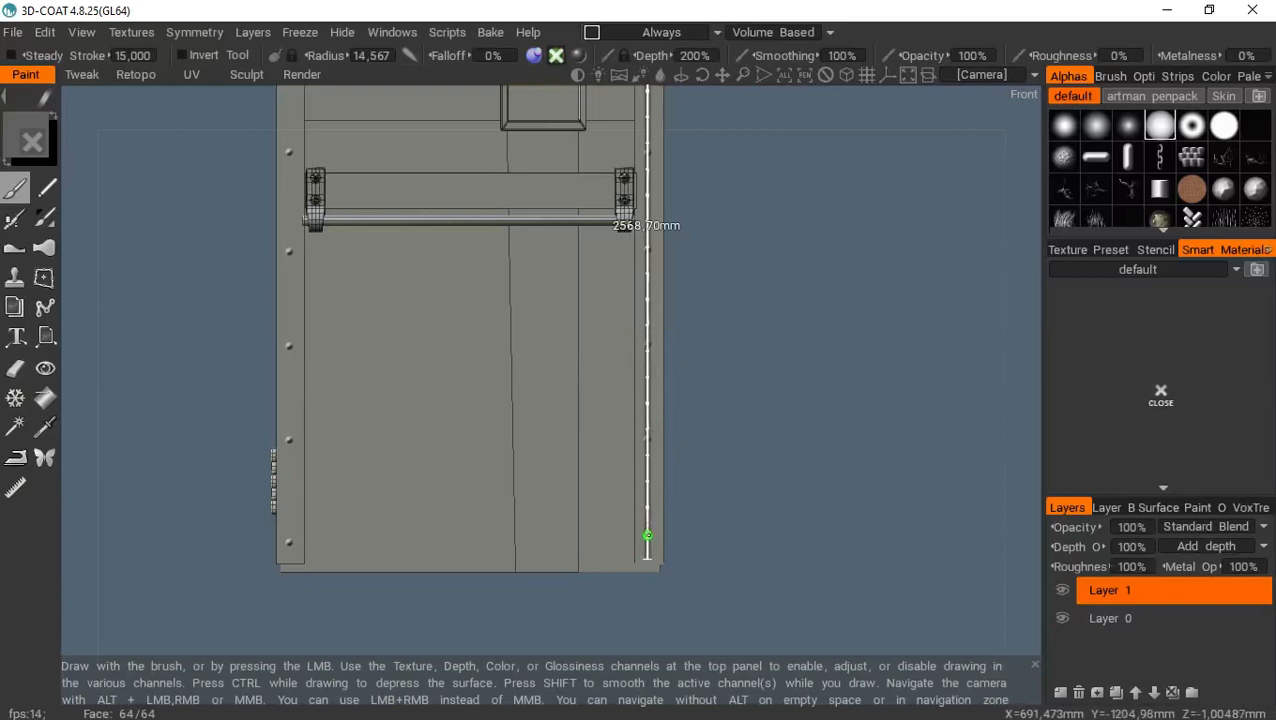
left_click(648, 536)
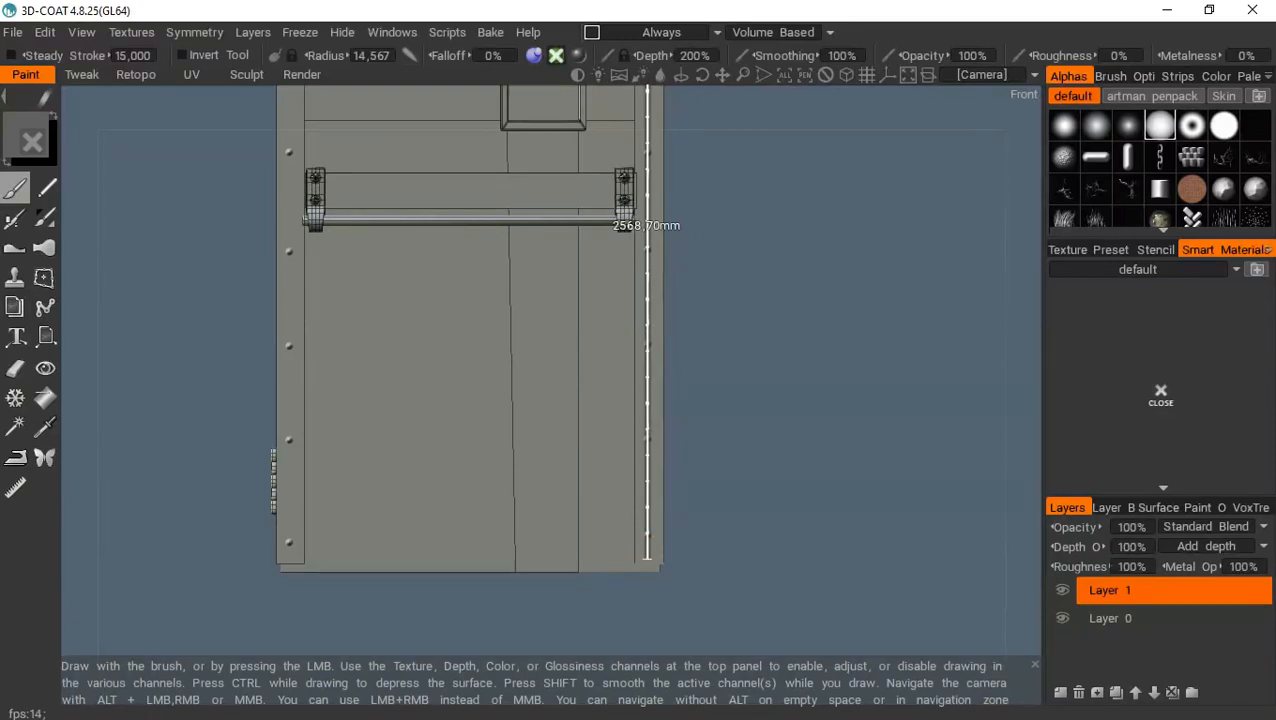
Hide the right strip's guide and draw a horizontal measure guide about 1223 mm long across the door's top frame strip
left_click(15, 487)
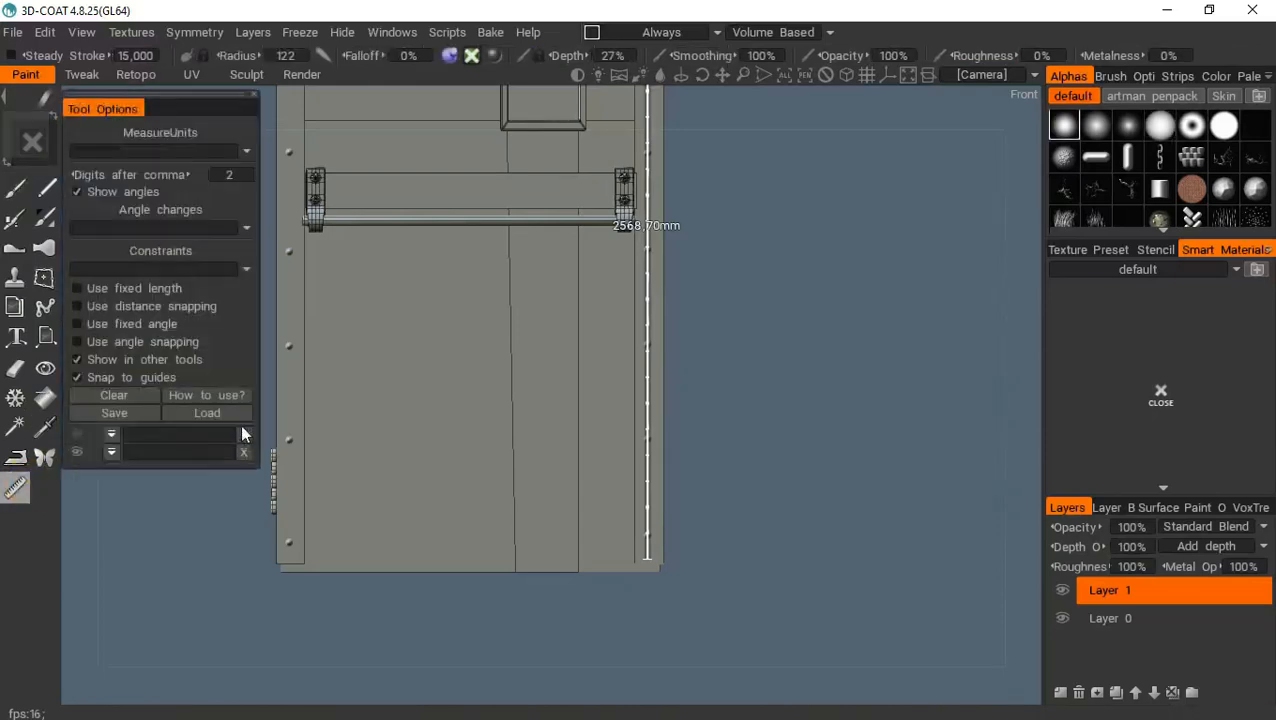
left_click(77, 452)
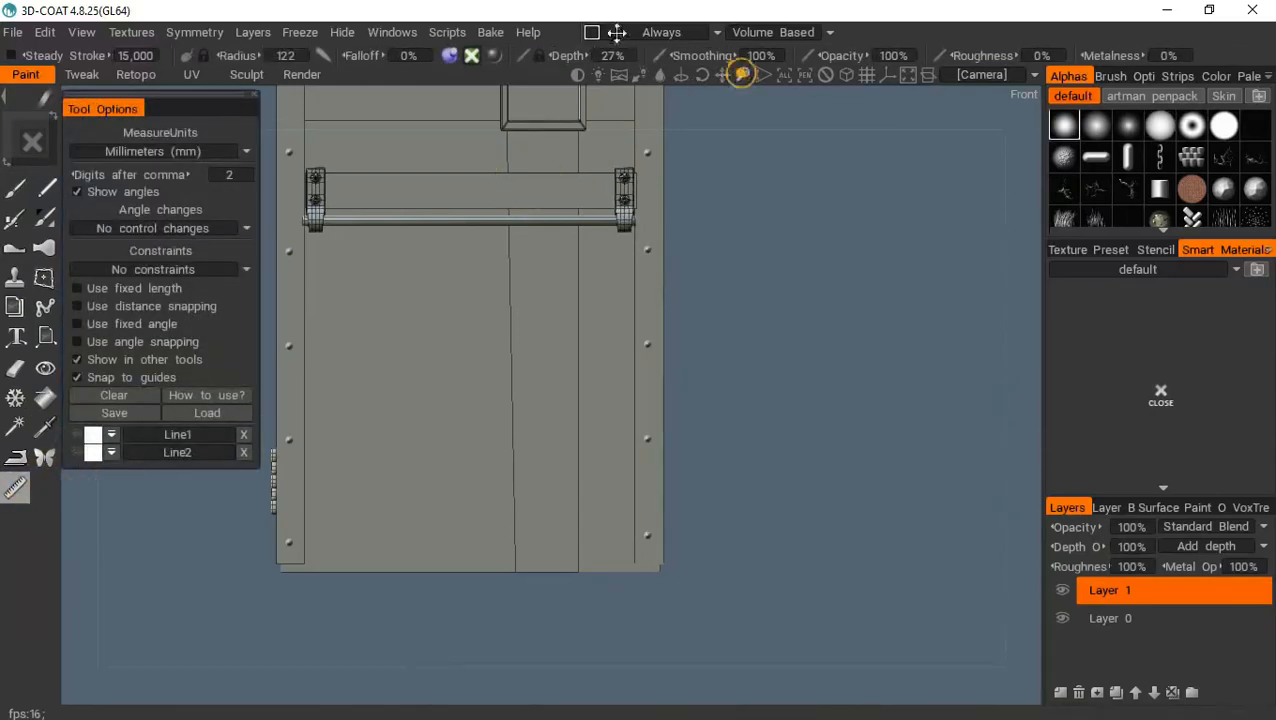
left_click_drag(742, 75, 10, 133)
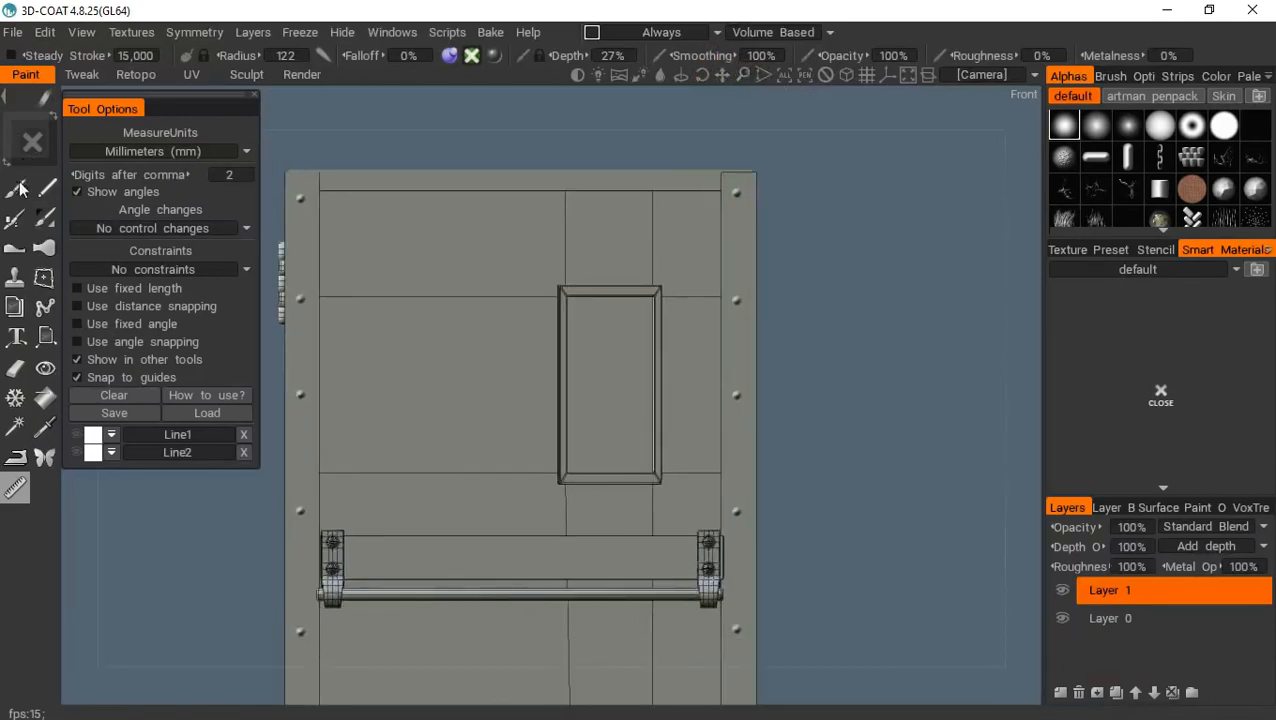
left_click(325, 181)
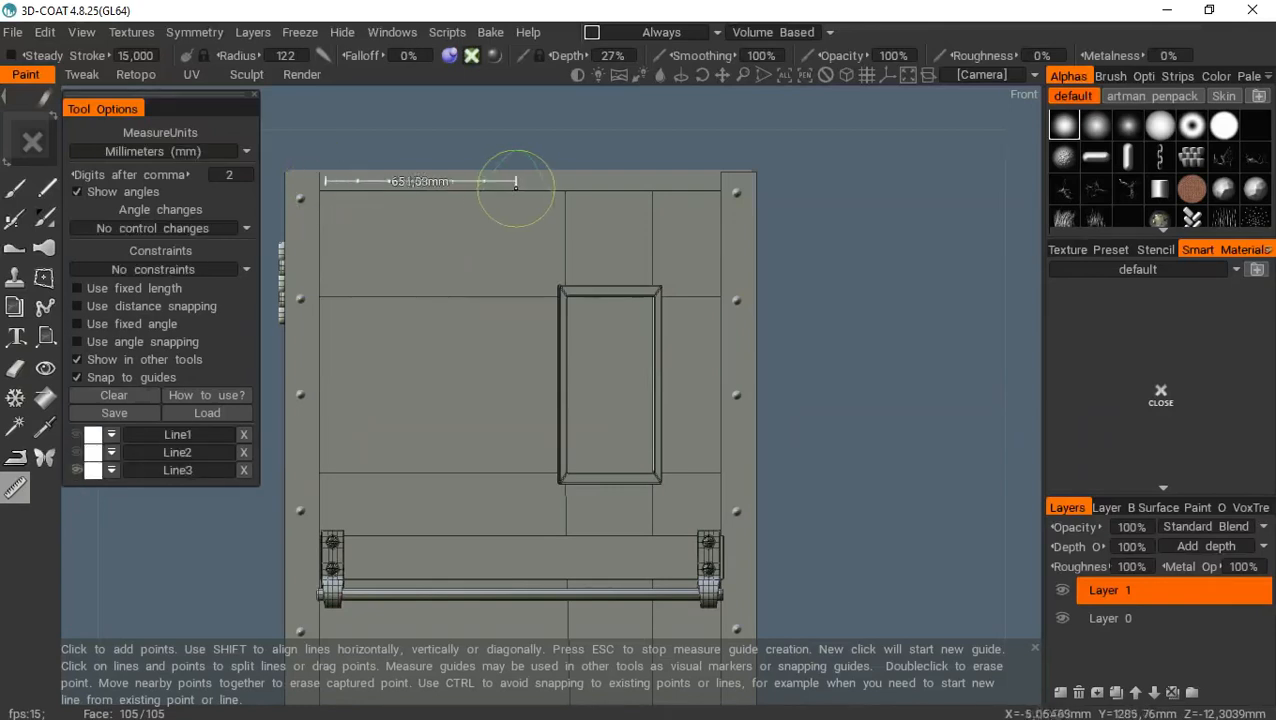
left_click(712, 181)
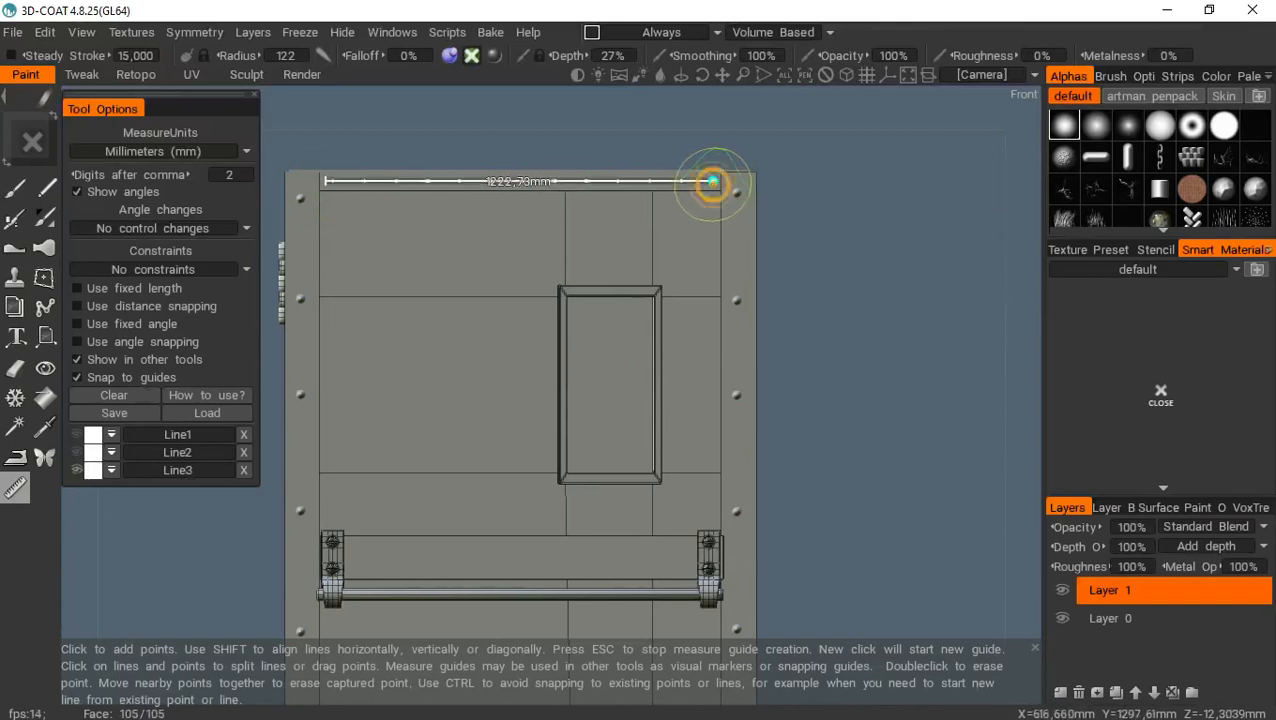
right_click(712, 181)
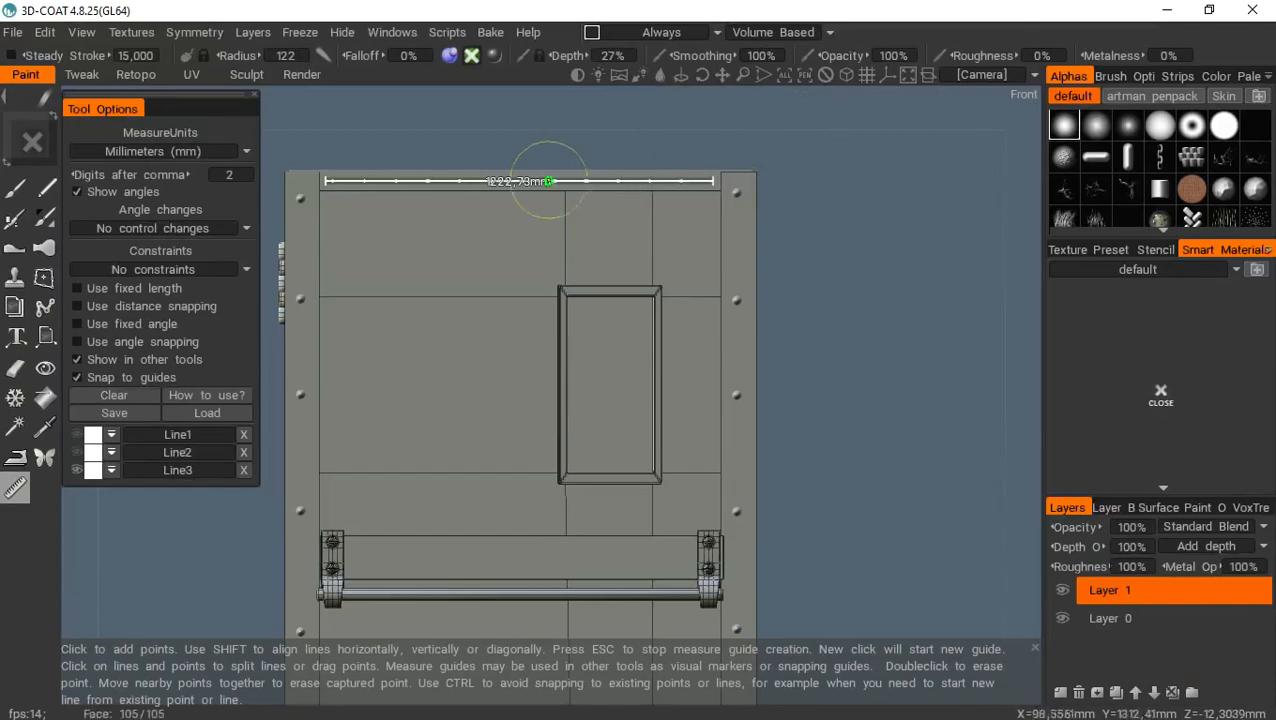
Stamp four raised rivets with the brush along the horizontal guide on the door's top frame strip
left_click(15, 187)
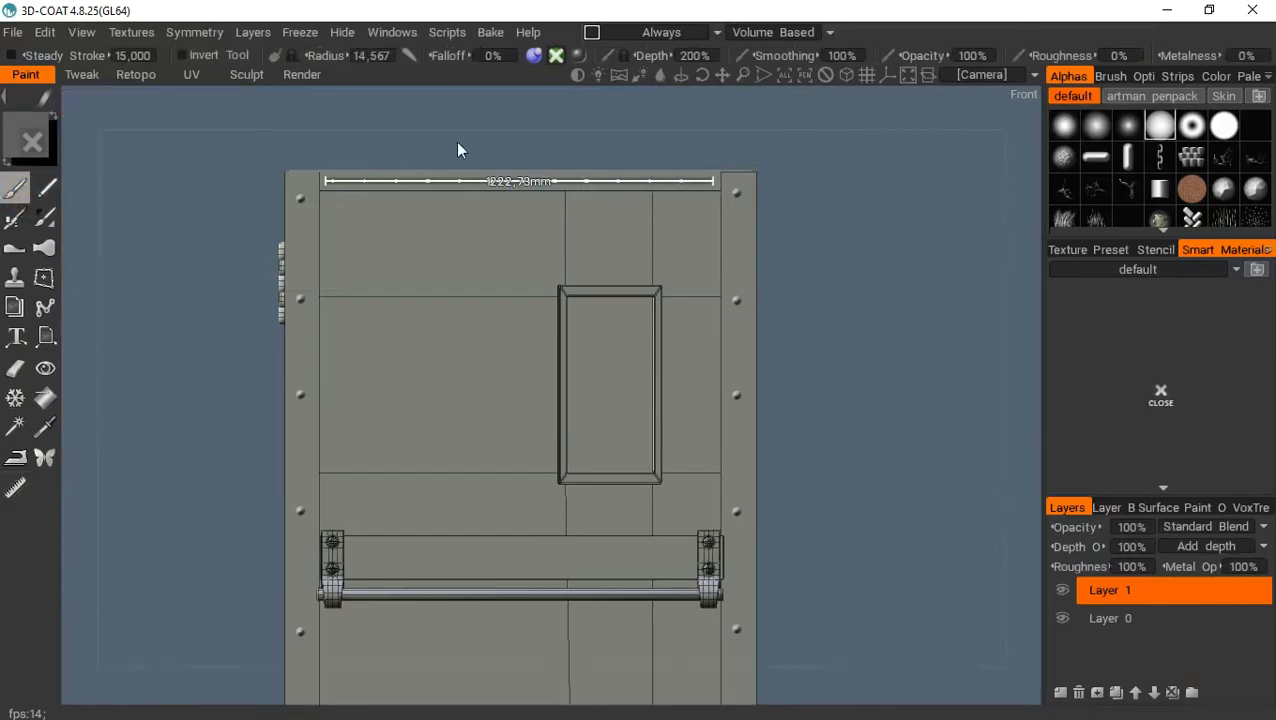
mouse_move(723, 76)
left_mouse_down()
mouse_move(828, 164)
mouse_move(735, 78)
left_mouse_up()
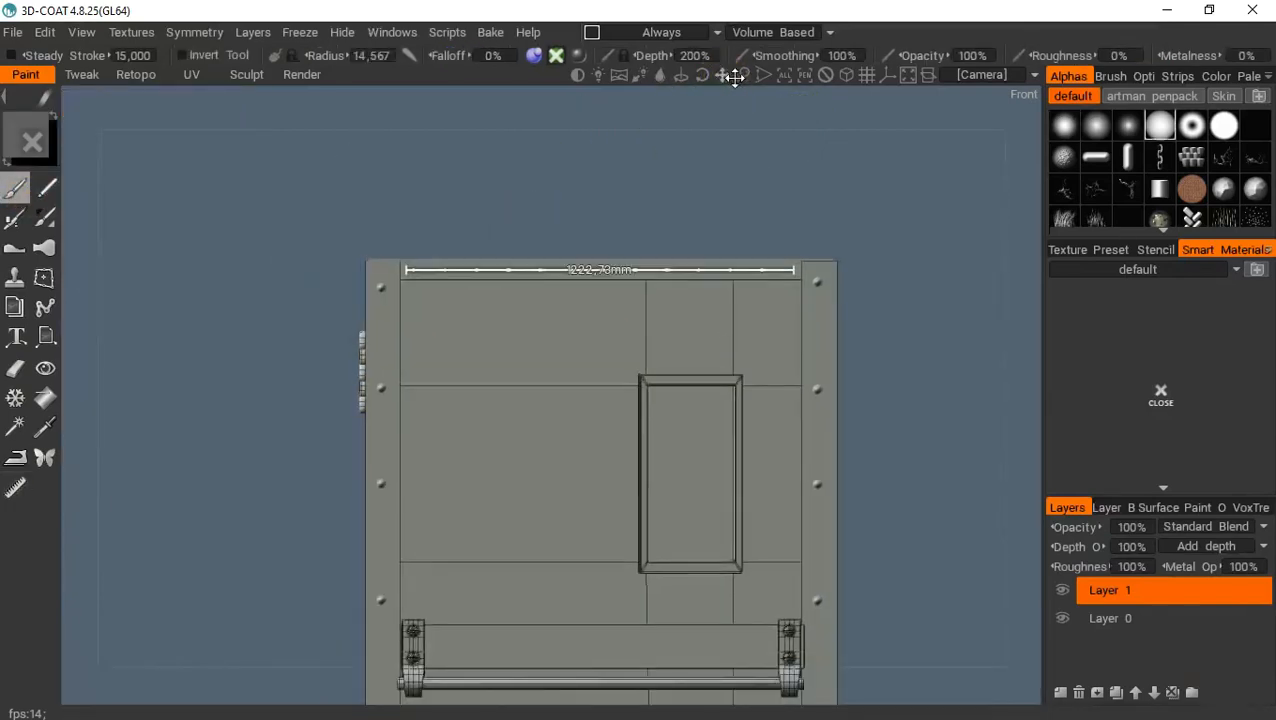
left_click_drag(811, 88, 735, 77)
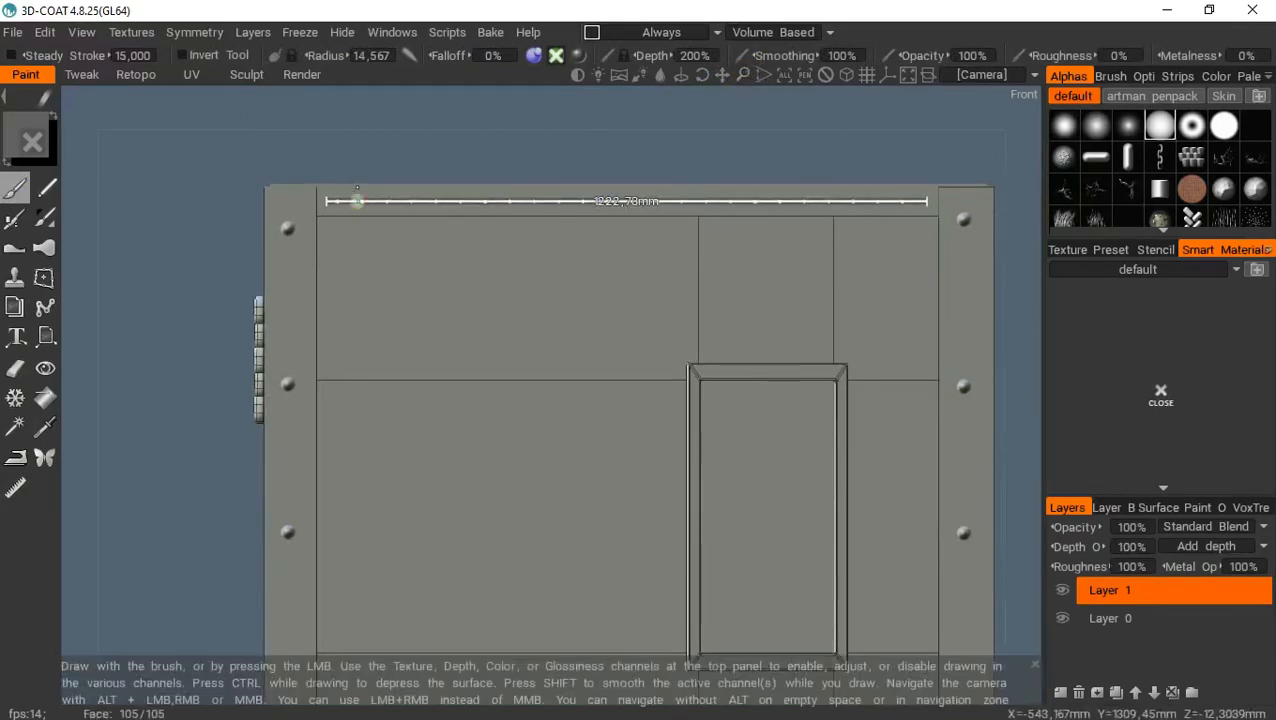
left_click(368, 202)
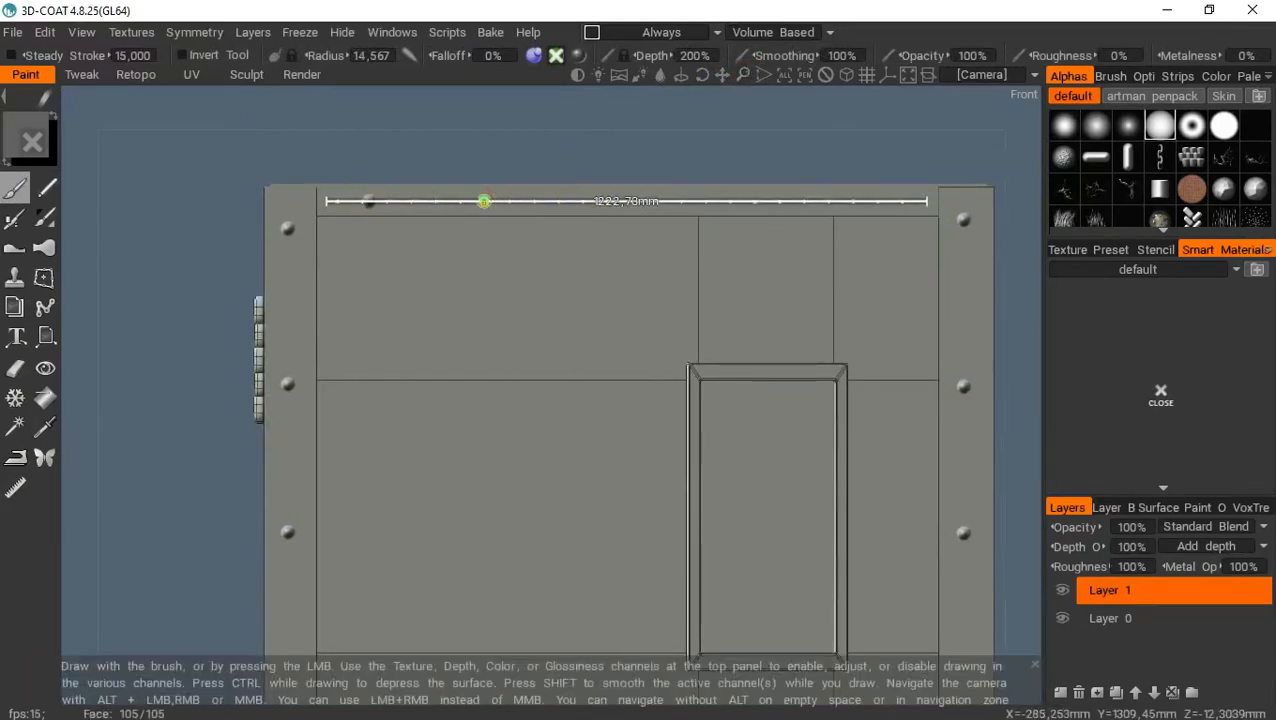
left_click(484, 201)
left_click(526, 201)
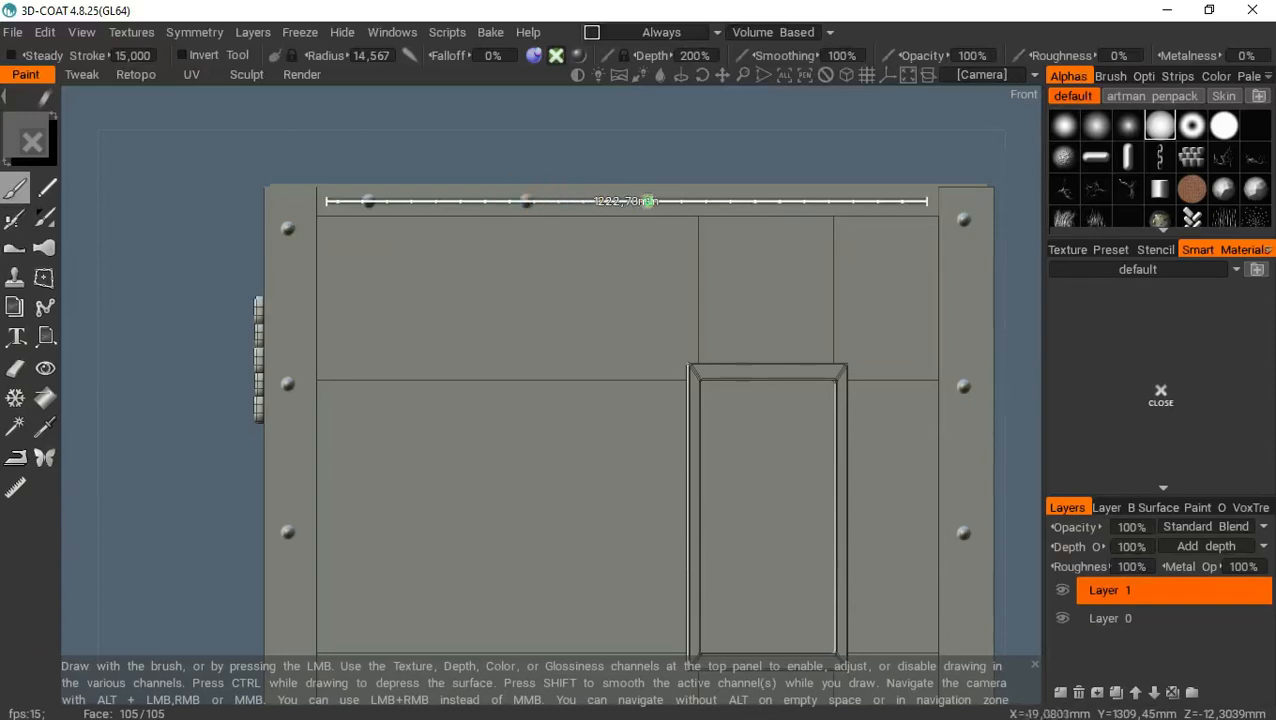
left_click(713, 201)
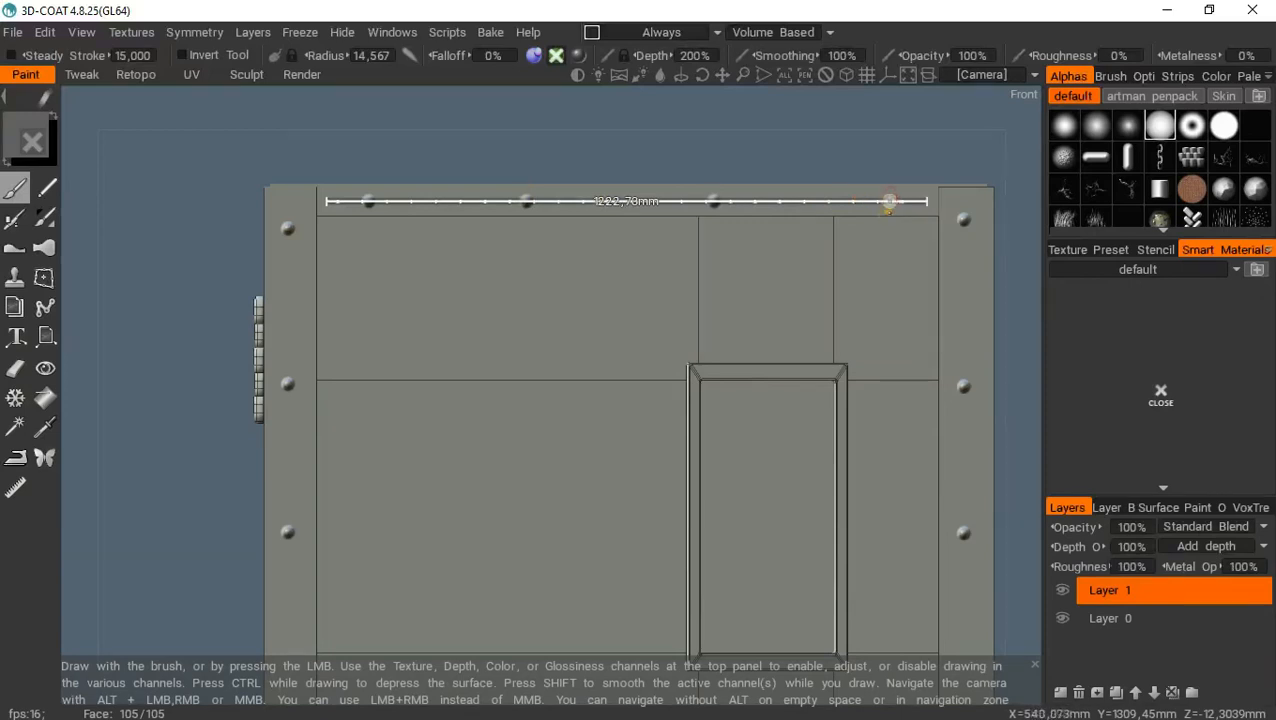
left_click(888, 201)
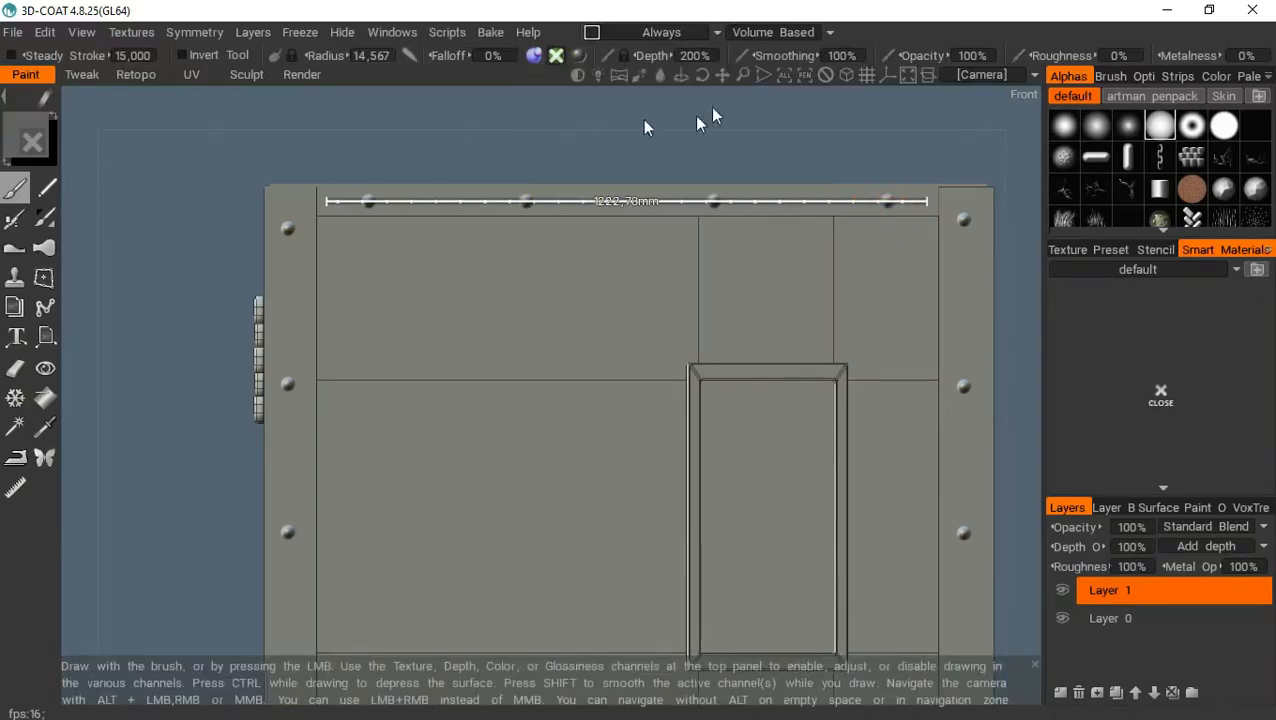
Hide the horizontal measure guide on the door's top frame strip
mouse_move(743, 75)
left_mouse_down()
mouse_move(644, 23)
mouse_move(747, 77)
mouse_move(717, 78)
mouse_move(713, 175)
left_mouse_up()
left_click_drag(722, 76, 650, 236)
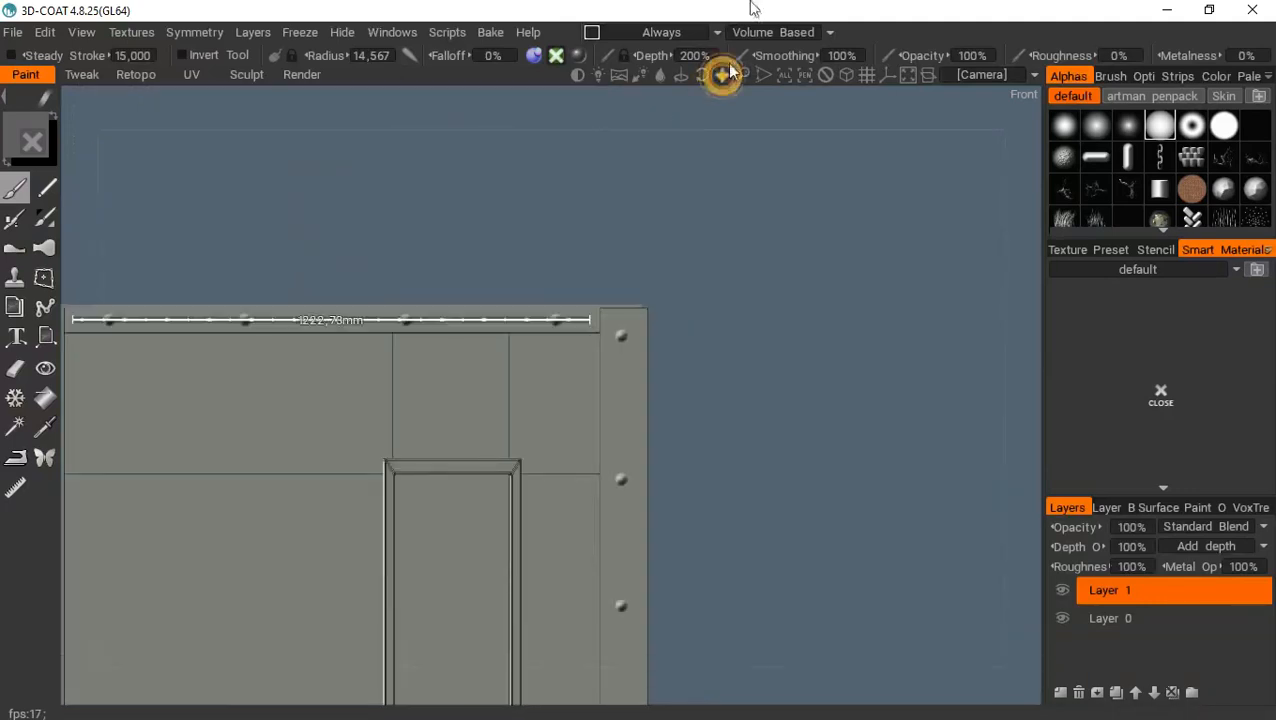
mouse_move(721, 73)
left_mouse_down()
mouse_move(787, 8)
mouse_move(716, 66)
mouse_move(747, 76)
mouse_move(719, 79)
mouse_move(746, 77)
left_mouse_up()
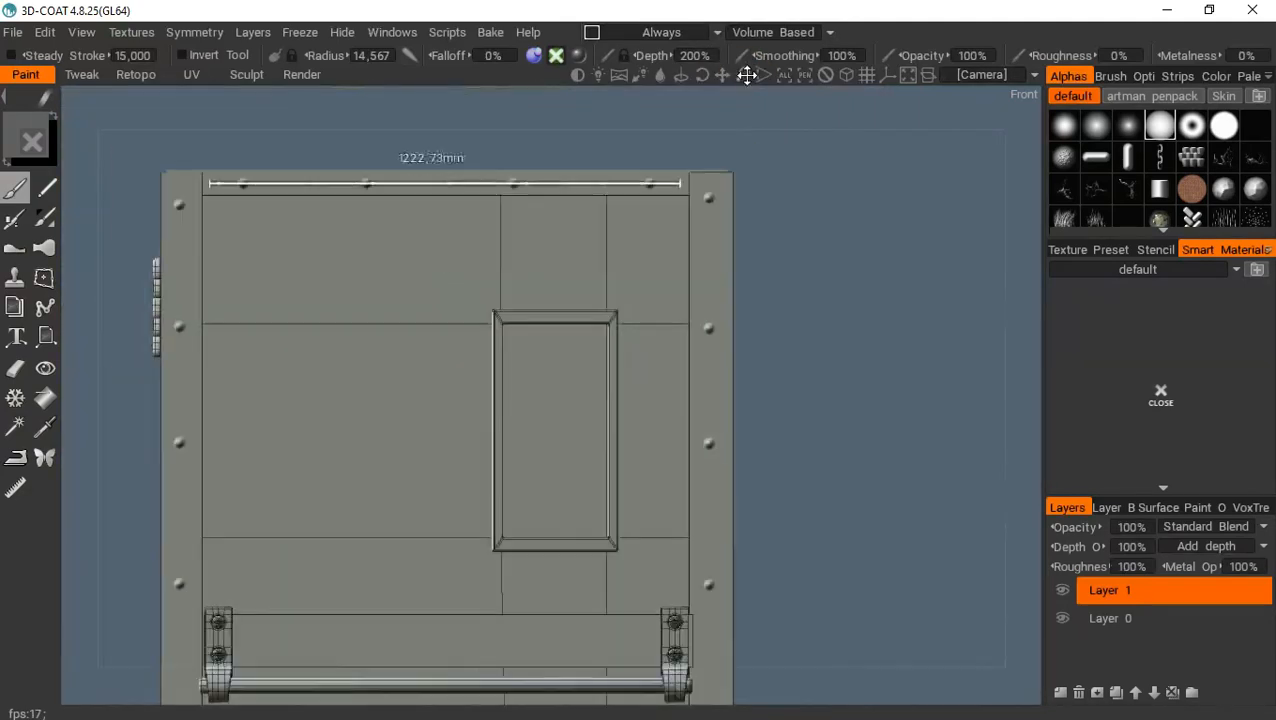
left_click(14, 490)
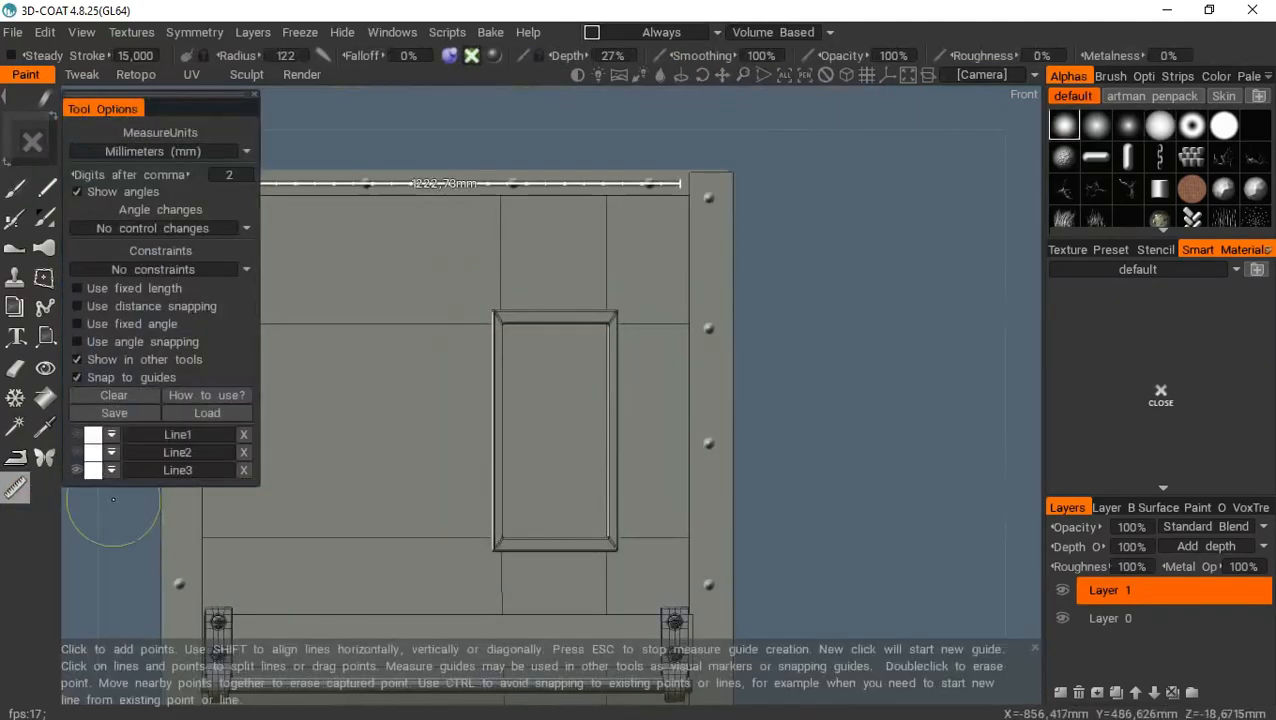
left_click(76, 466)
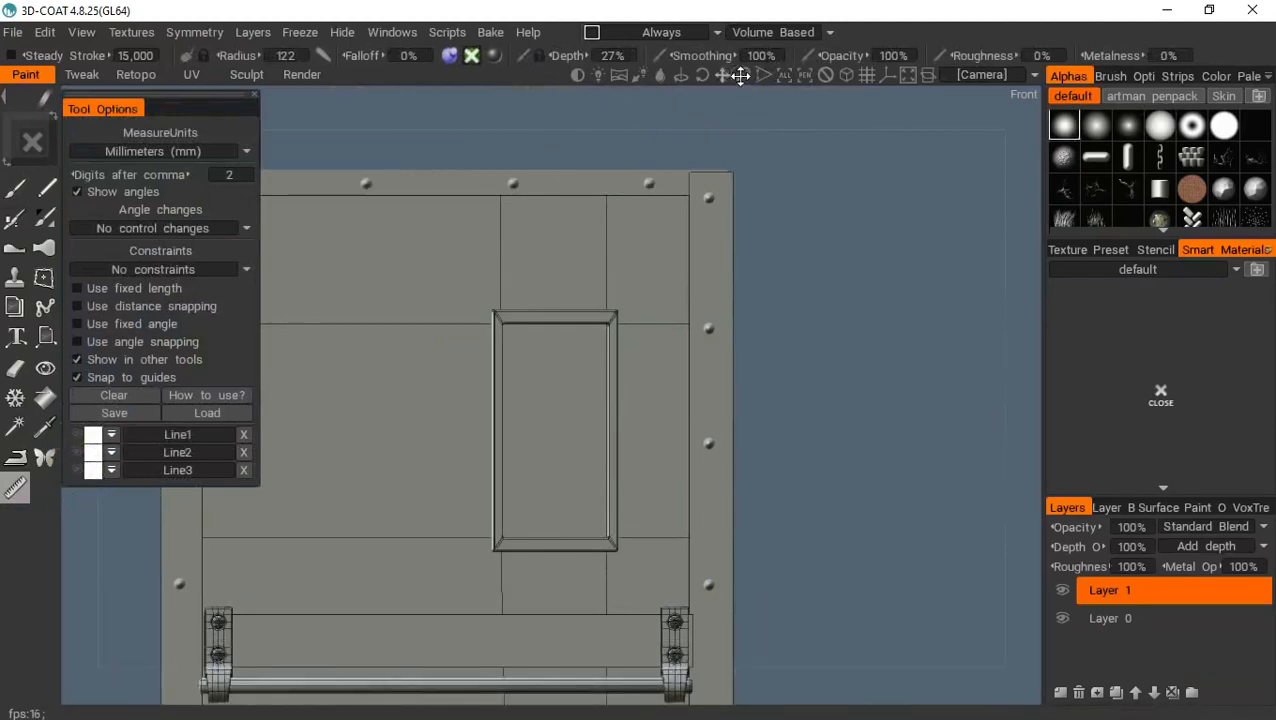
Stamp three raised rivets with the brush down the window frame's left side and two along its bottom edge
left_click_drag(740, 76, 740, 76)
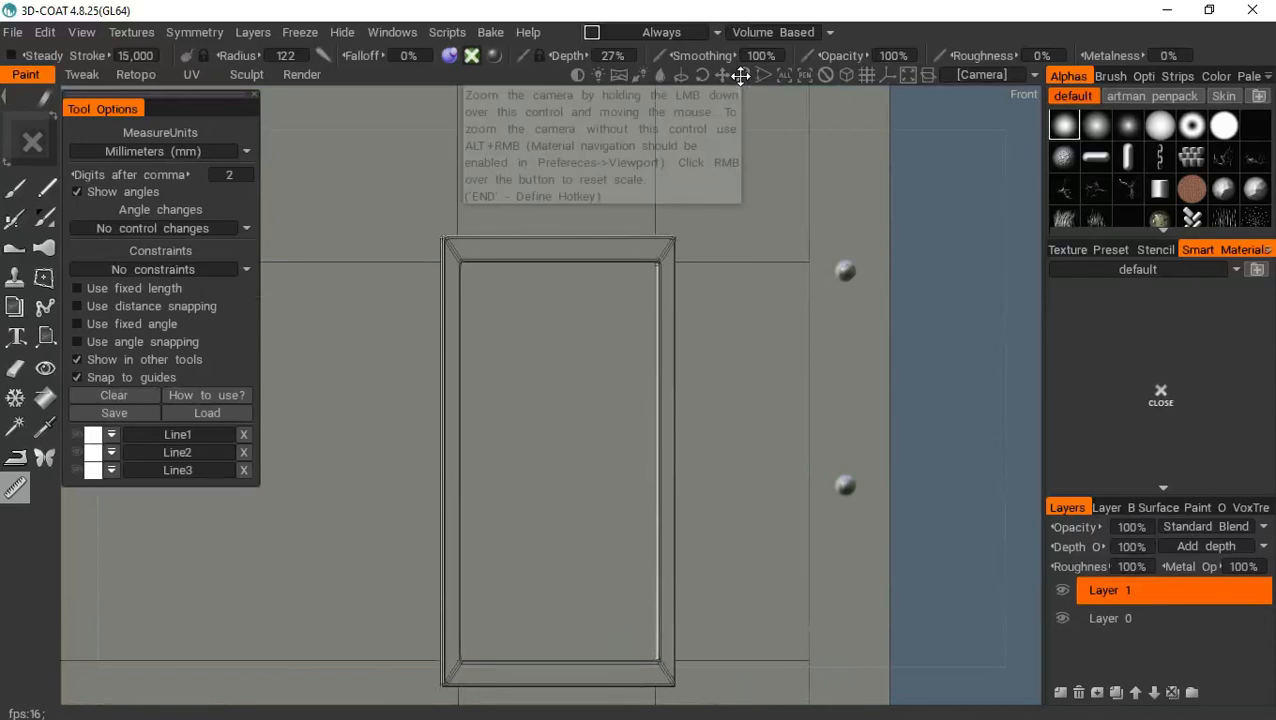
left_click(15, 188)
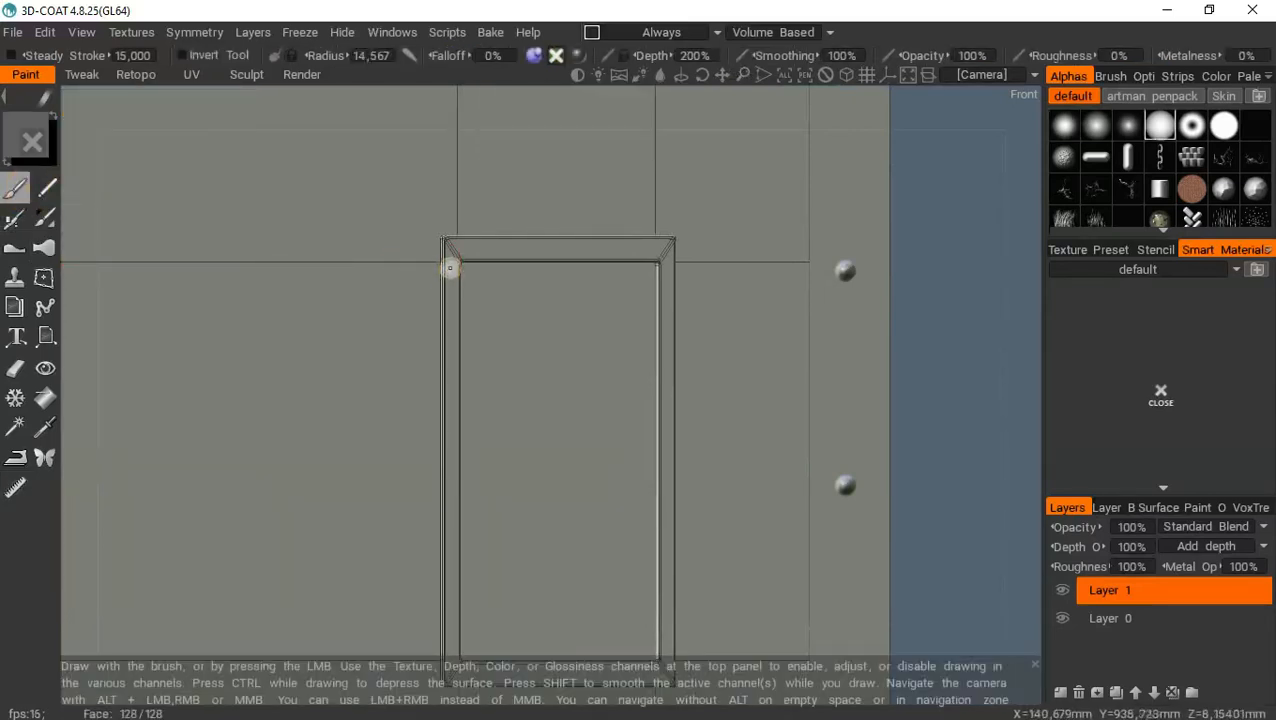
left_click(451, 279)
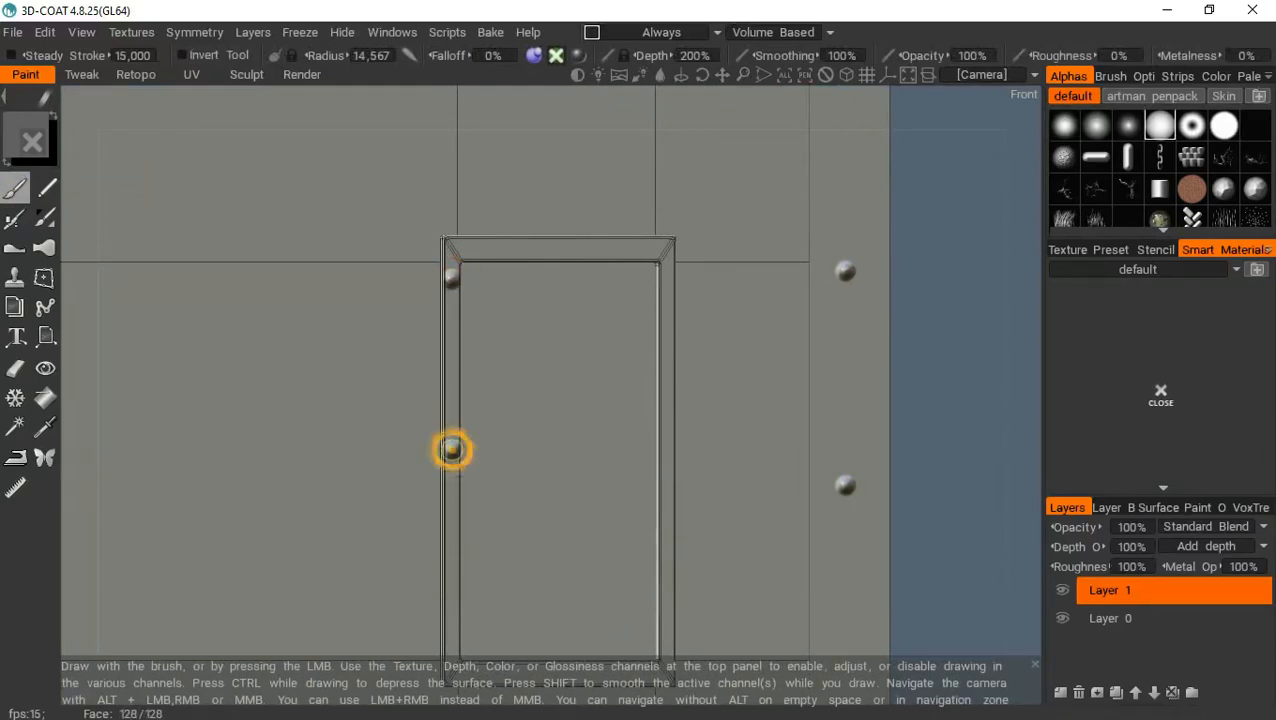
left_click(451, 452)
mouse_move(727, 76)
left_mouse_down()
mouse_move(738, 2)
mouse_move(723, 35)
left_mouse_up()
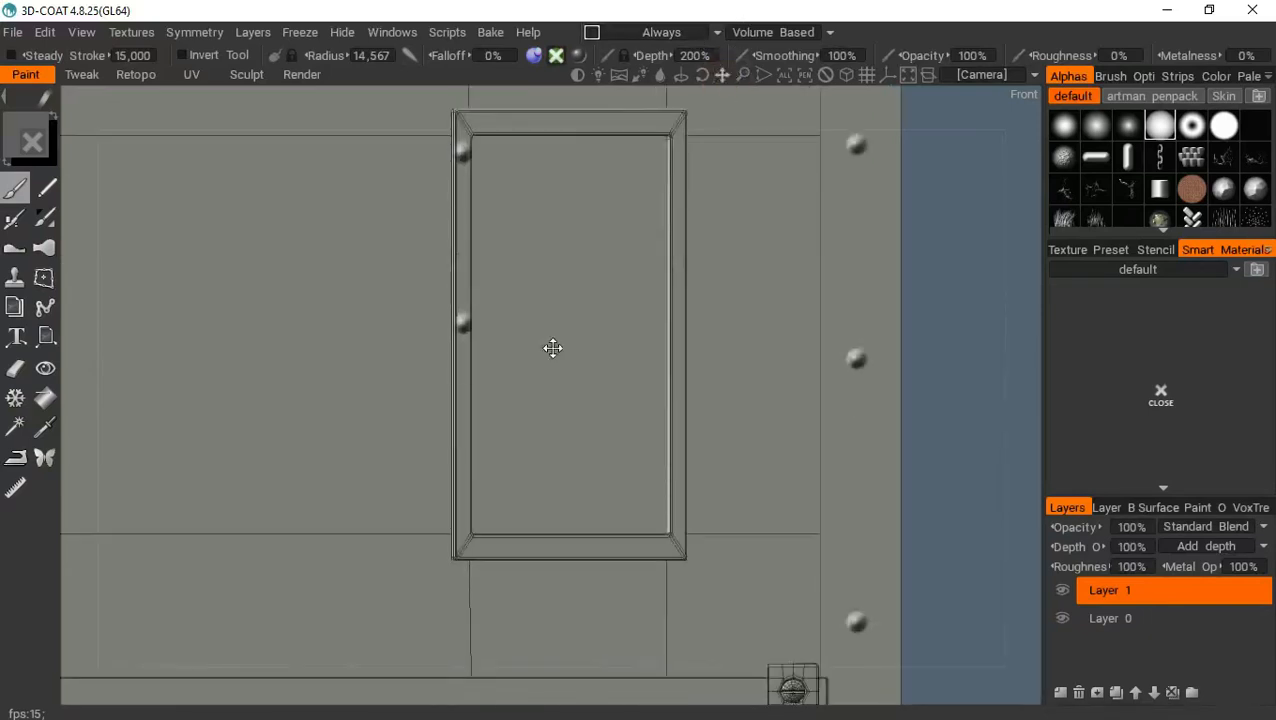
left_click(461, 500)
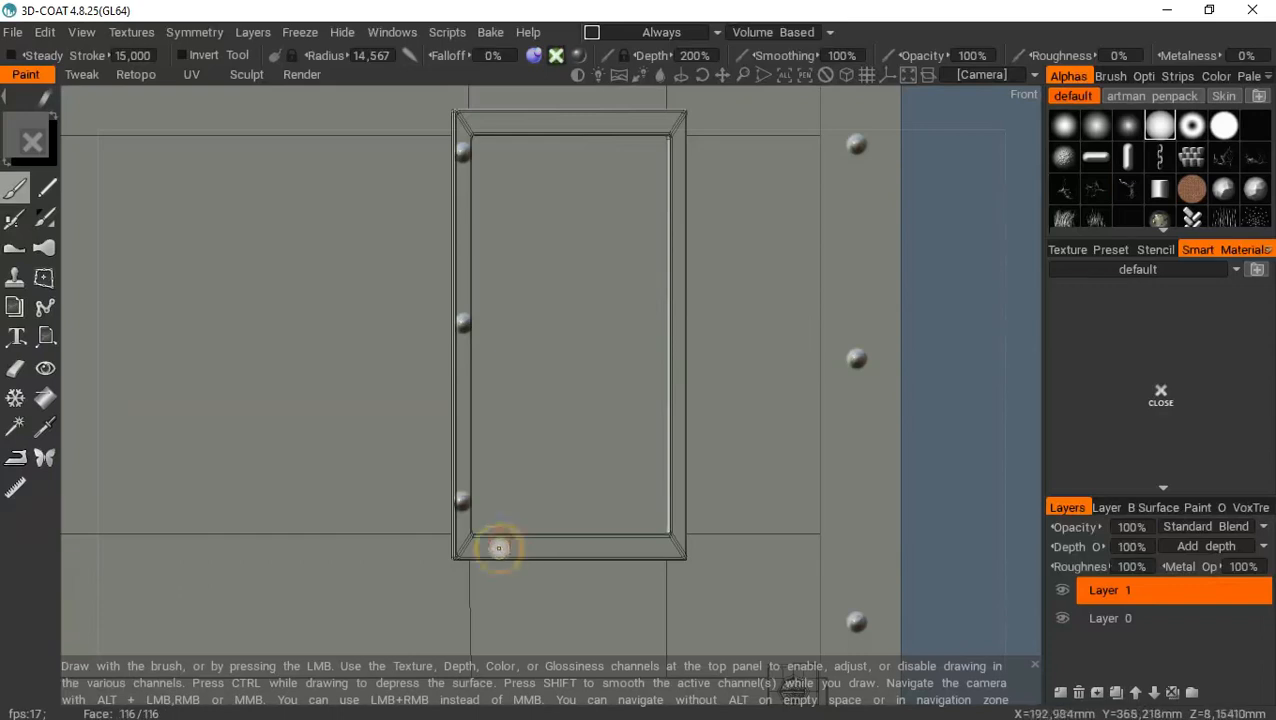
left_click(618, 547)
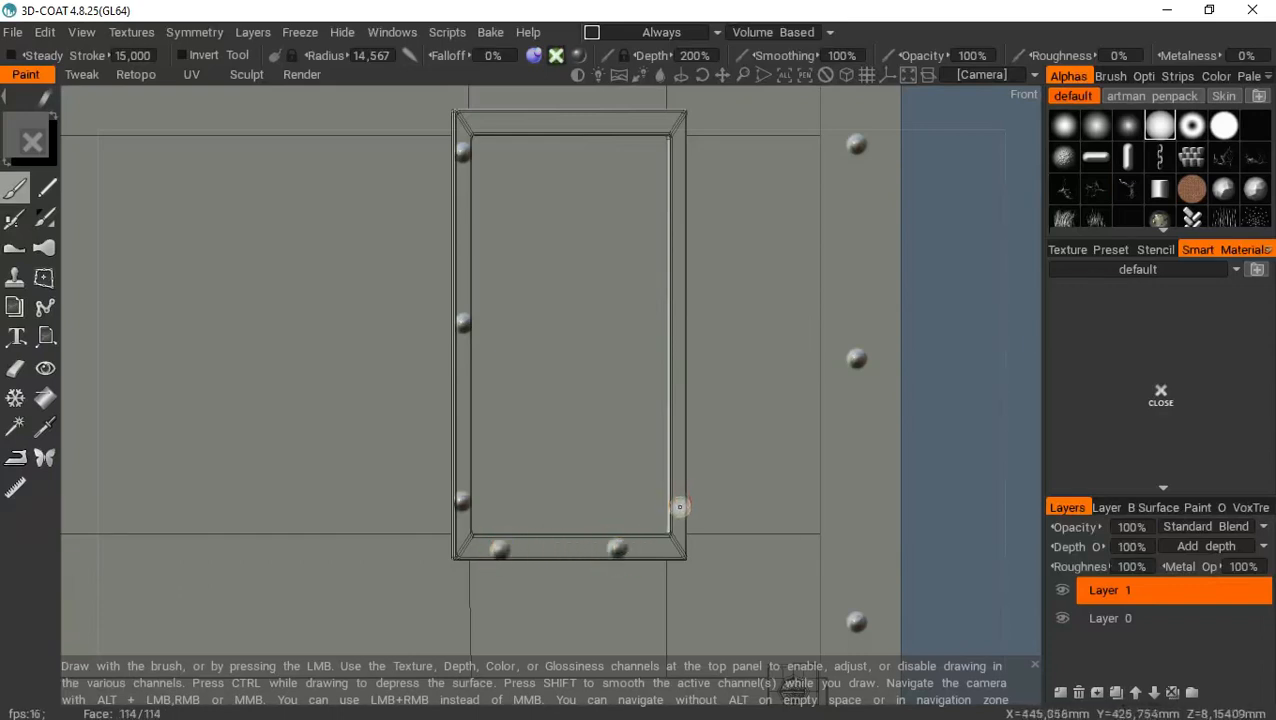
Stamp three raised rivets up the window frame's right side and complete two along its top edge
left_click(679, 502)
left_click(678, 324)
left_click(678, 150)
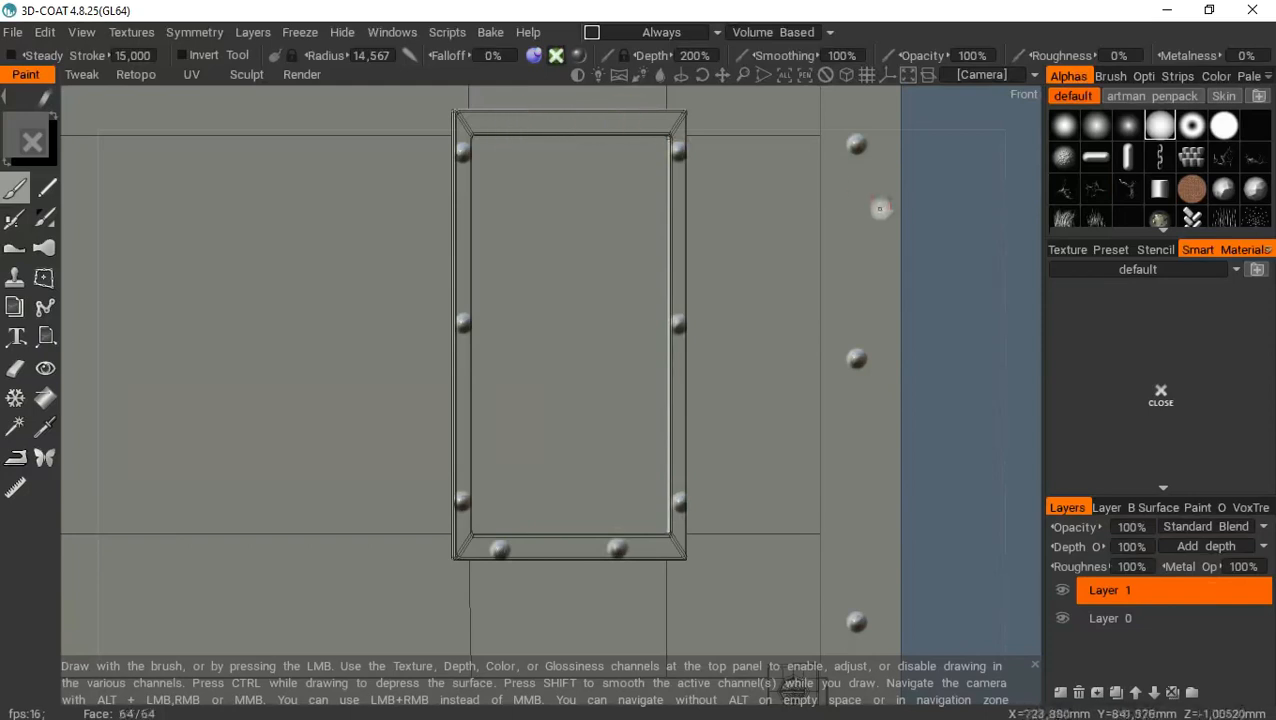
left_click_drag(880, 208, 790, 255, "alt")
middle_click_drag(700, 105, 661, 239, "alt")
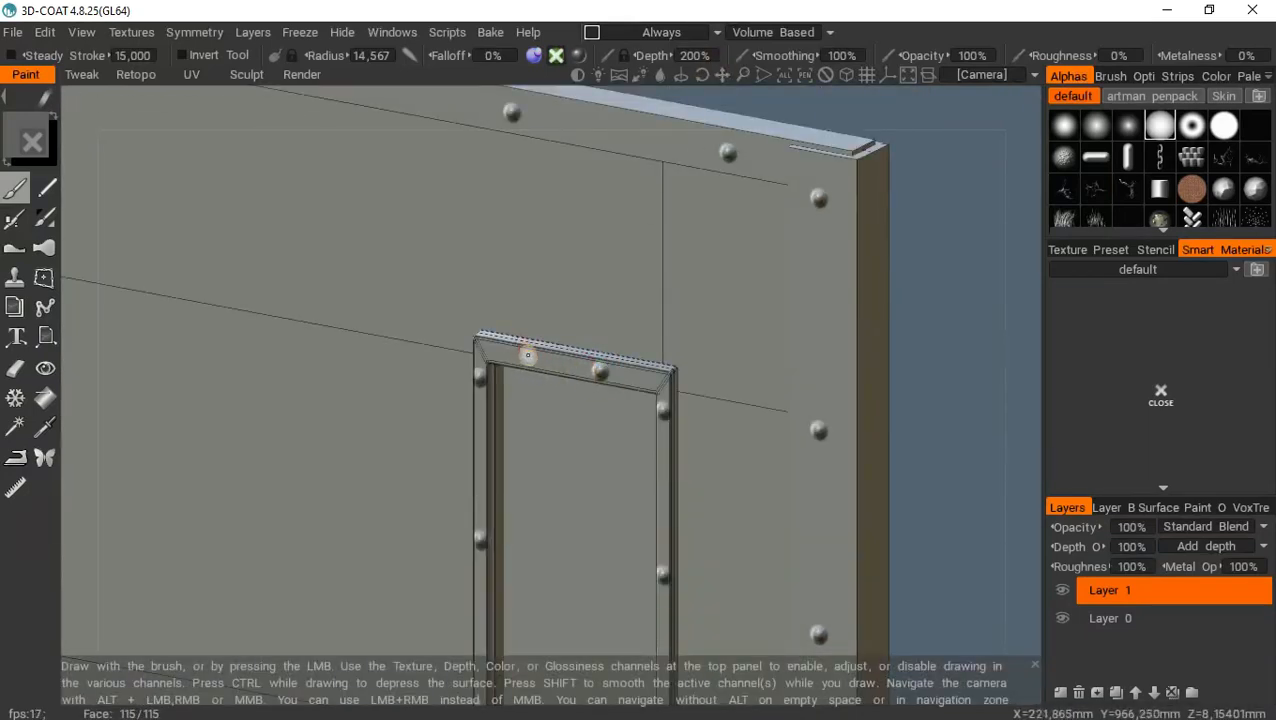
left_click(527, 355)
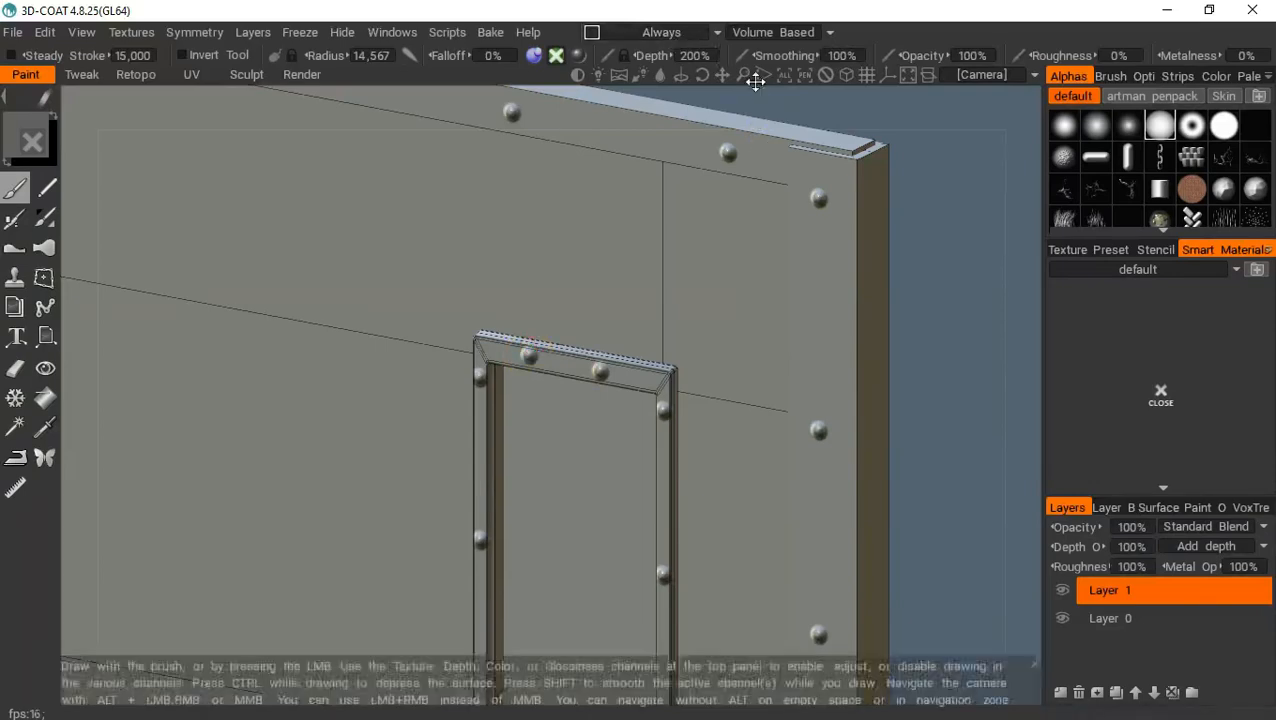
Calculate the door's occlusion into a new layer, using Sphere lighting, a light count of 2048 and no additional anti-aliasing samples
left_click_drag(742, 75, 746, 77)
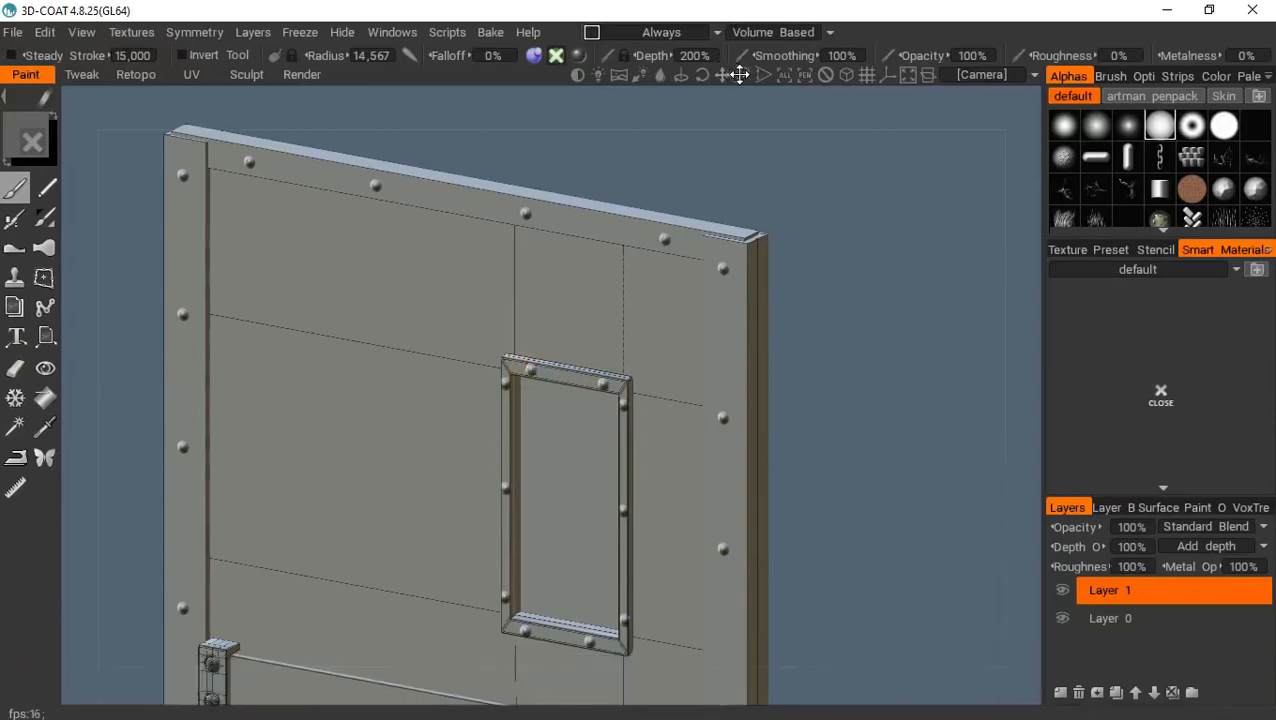
left_click_drag(739, 75, 720, 76)
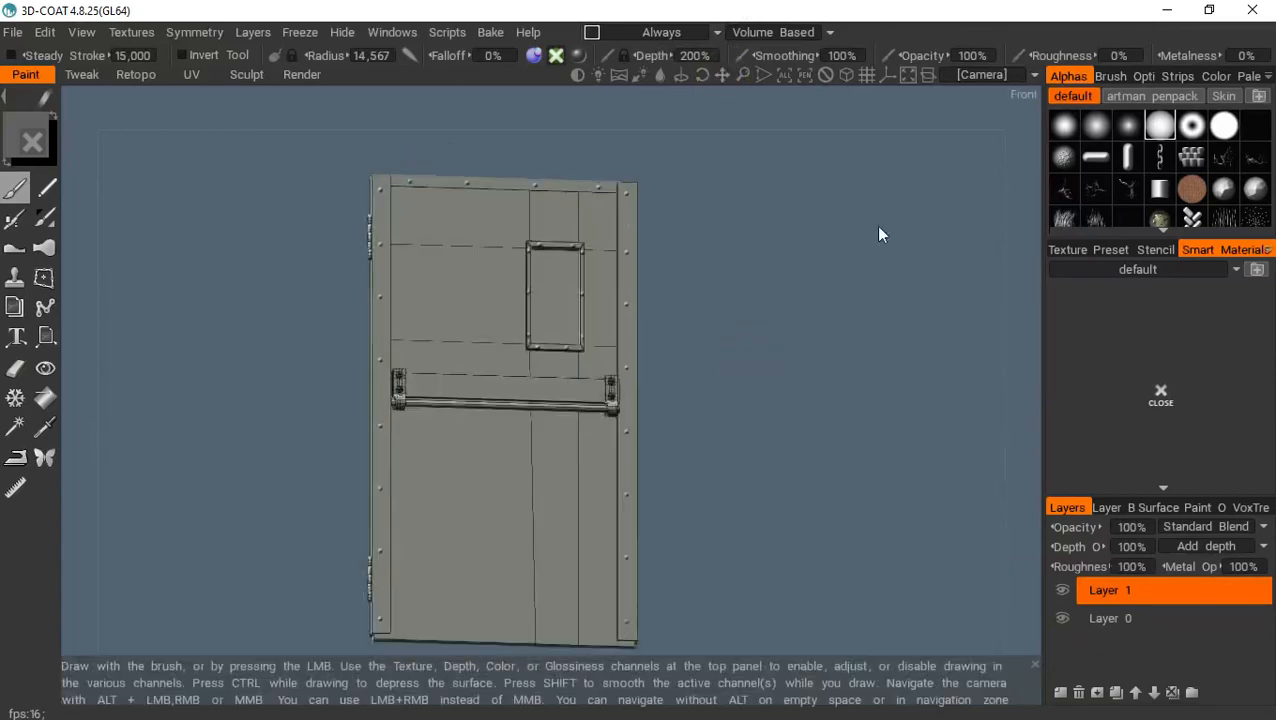
left_click_drag(879, 234, 797, 366)
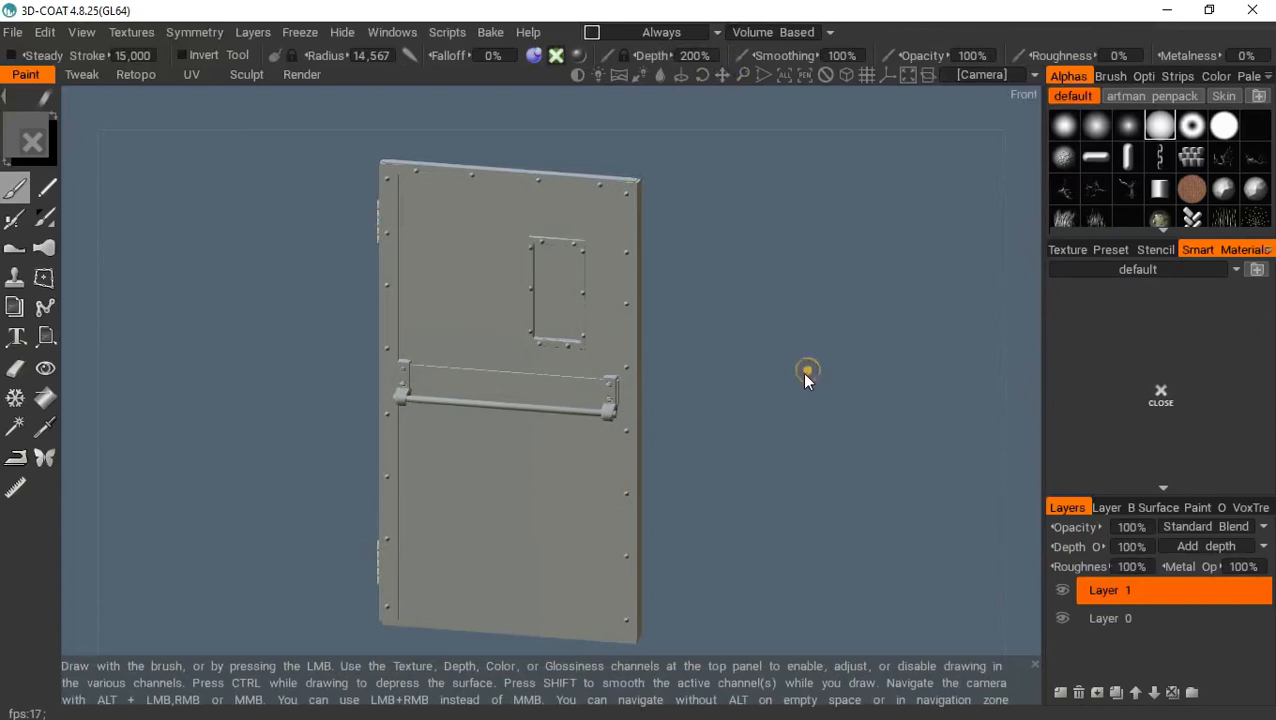
mouse_move(806, 370)
left_mouse_down()
mouse_move(706, 441)
mouse_move(812, 372)
left_mouse_up()
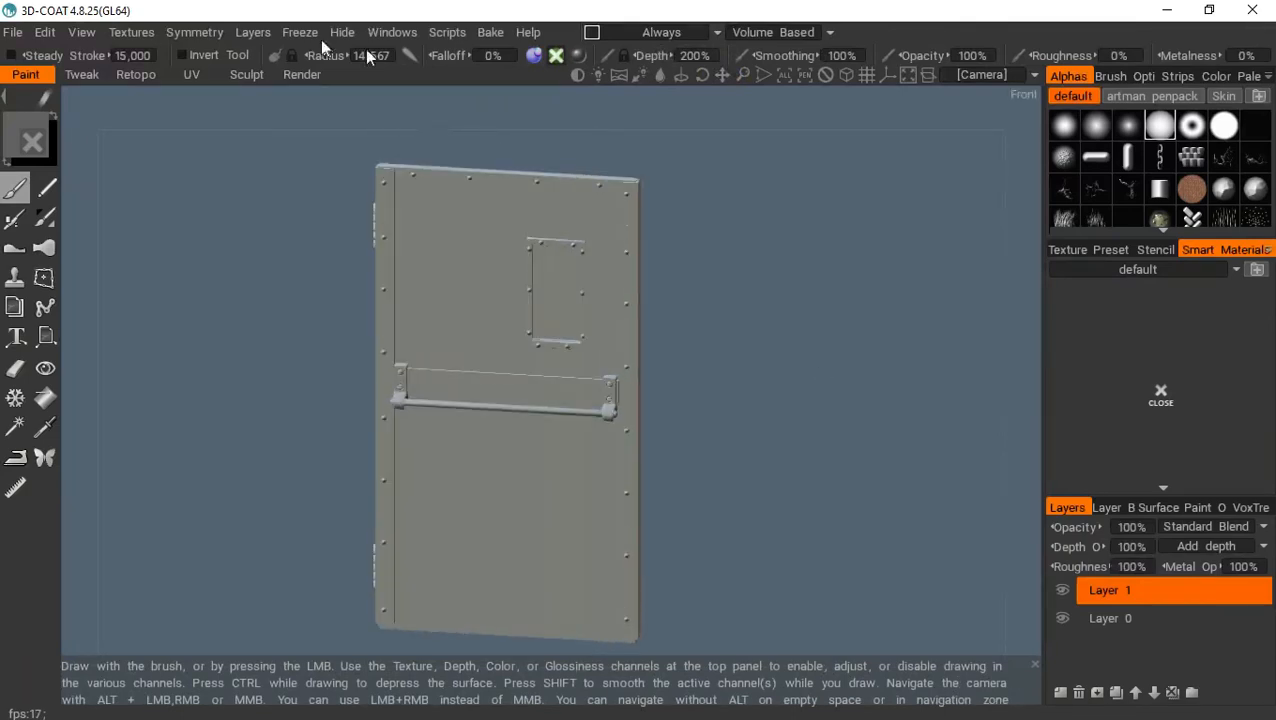
left_click(131, 34)
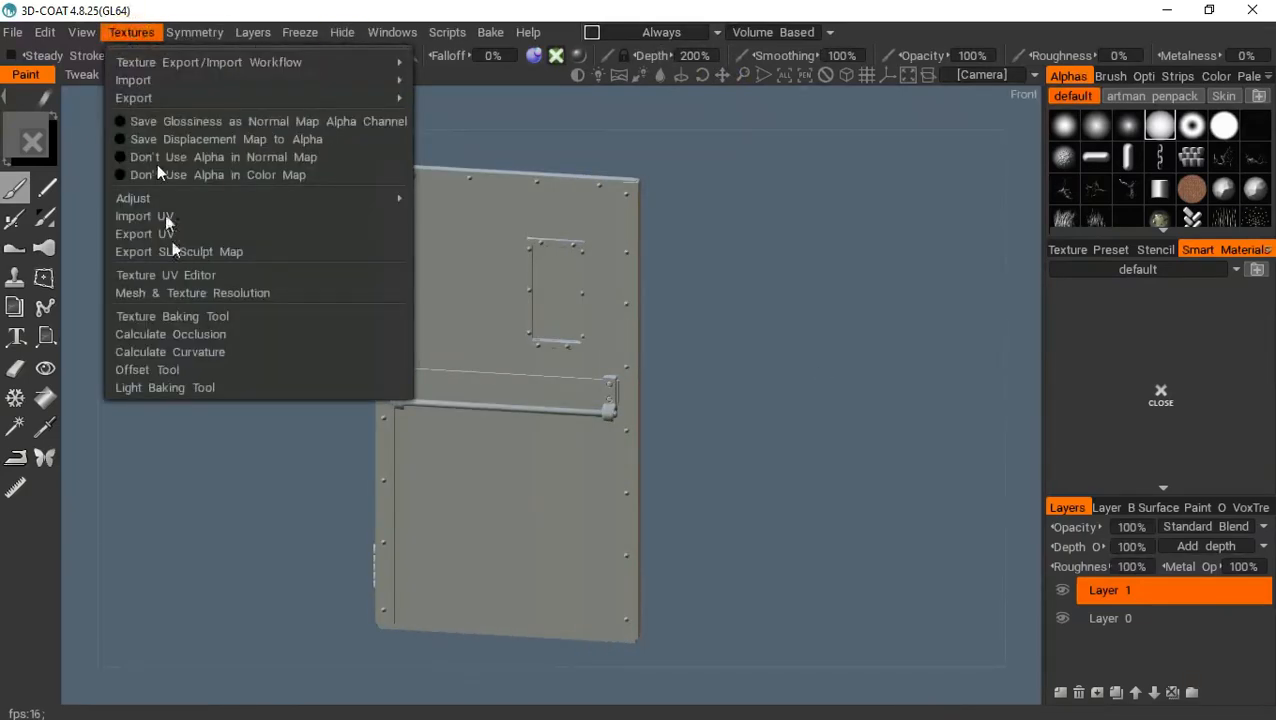
left_click(179, 337)
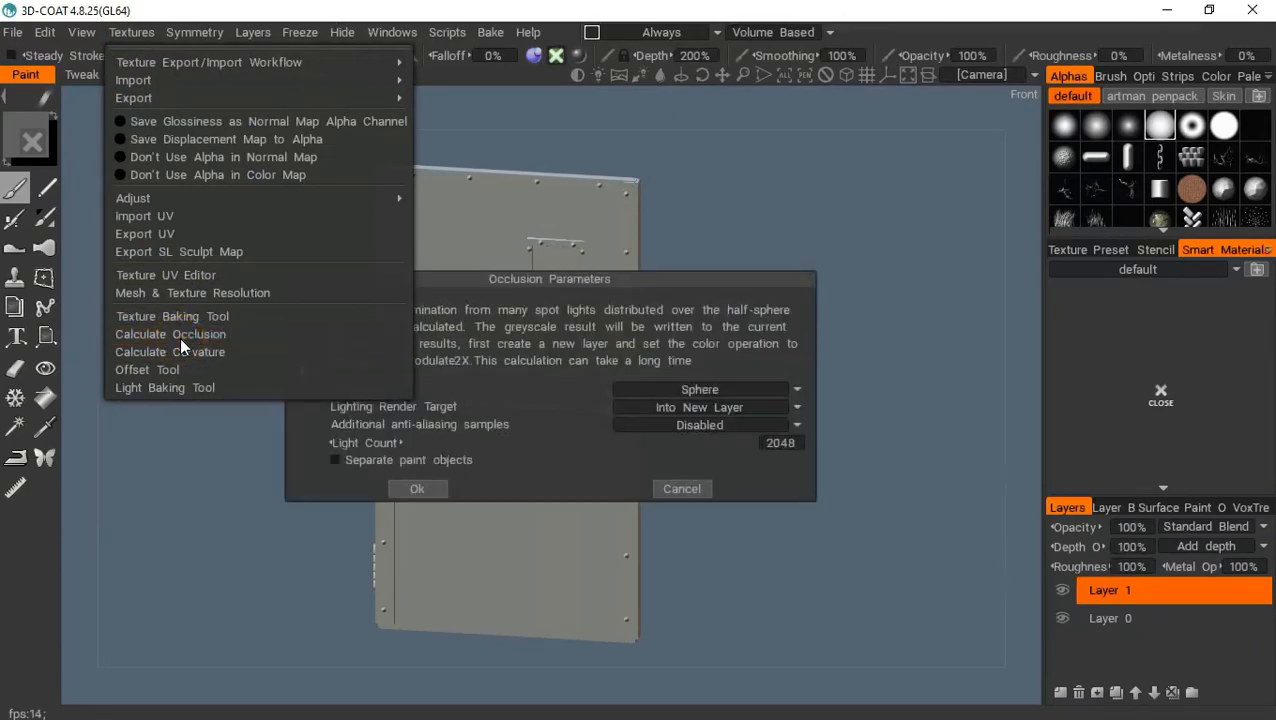
left_click(417, 489)
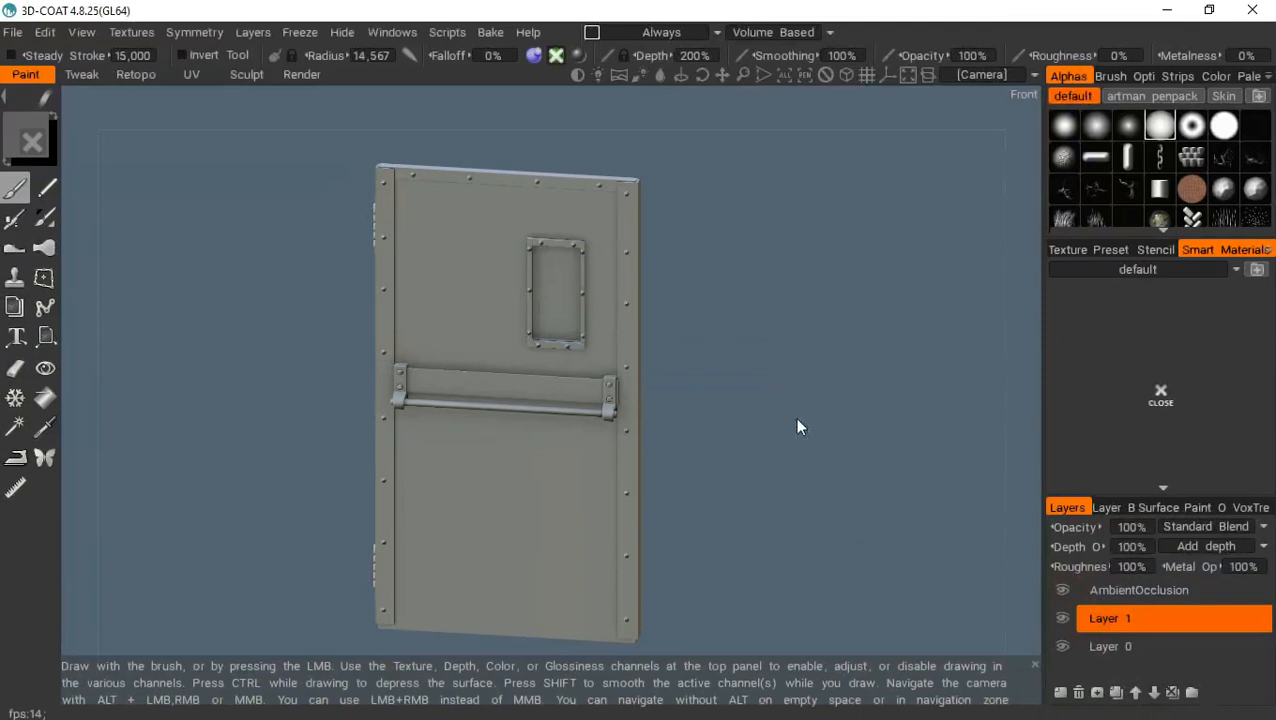
Rename Layer 1 as Metal
left_click_drag(764, 297, 731, 76)
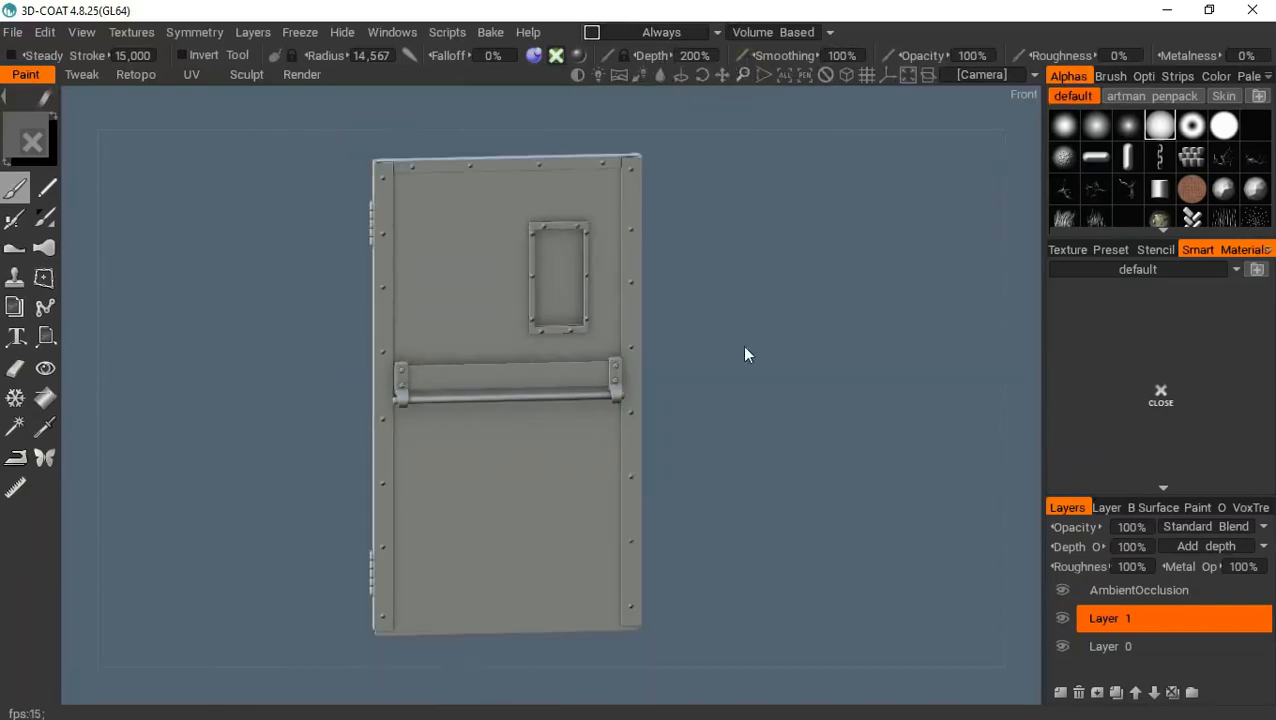
mouse_move(742, 345)
left_mouse_down()
mouse_move(529, 454)
mouse_move(684, 315)
mouse_move(749, 322)
left_mouse_up()
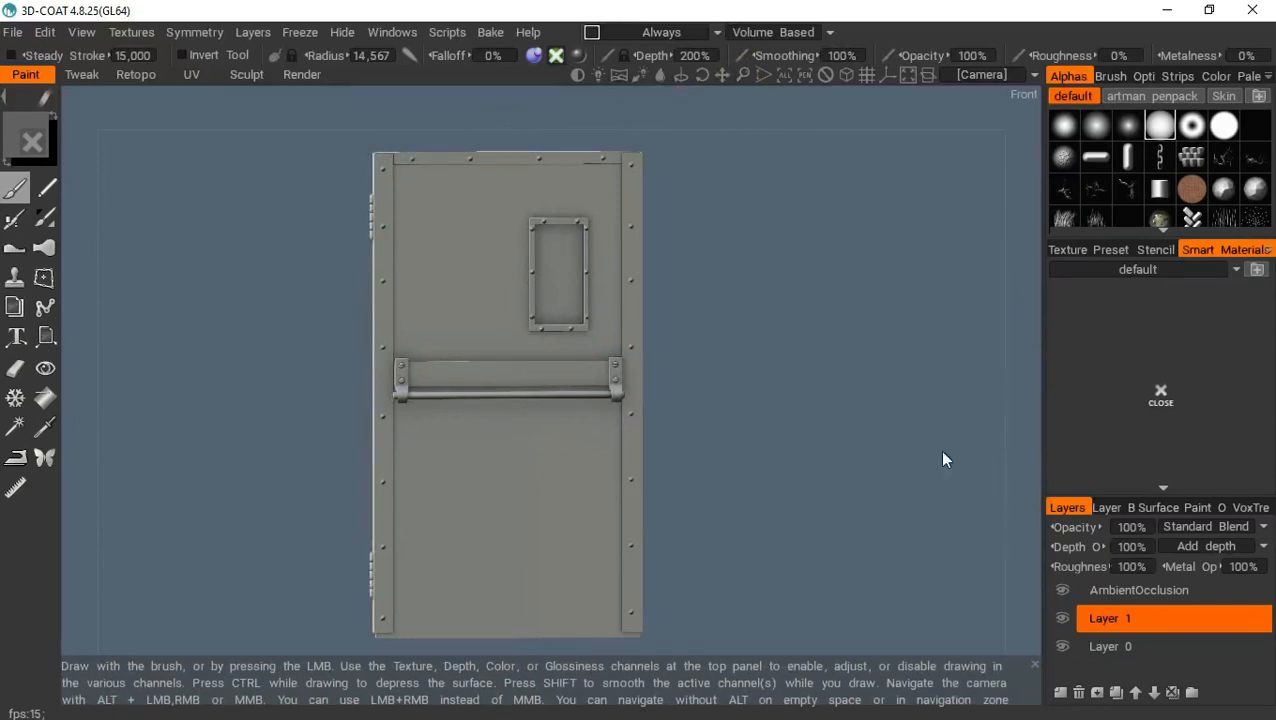
double_click(1094, 620)
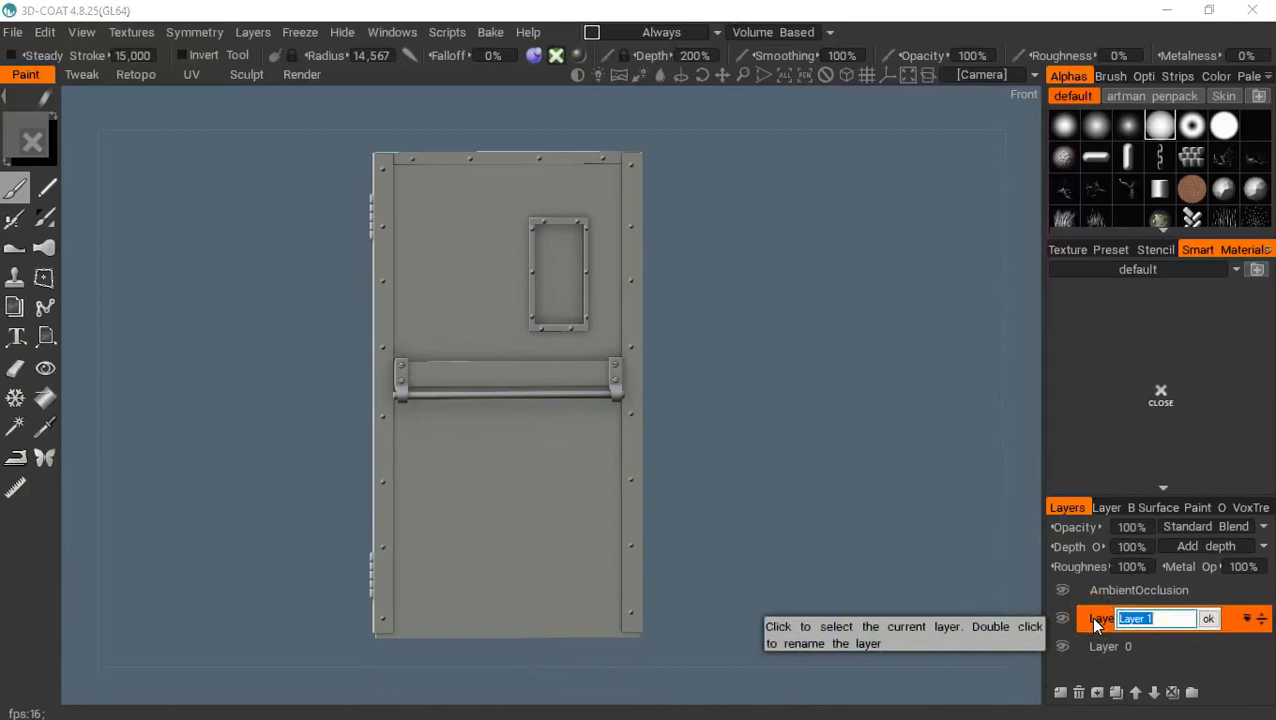
key("Escape")
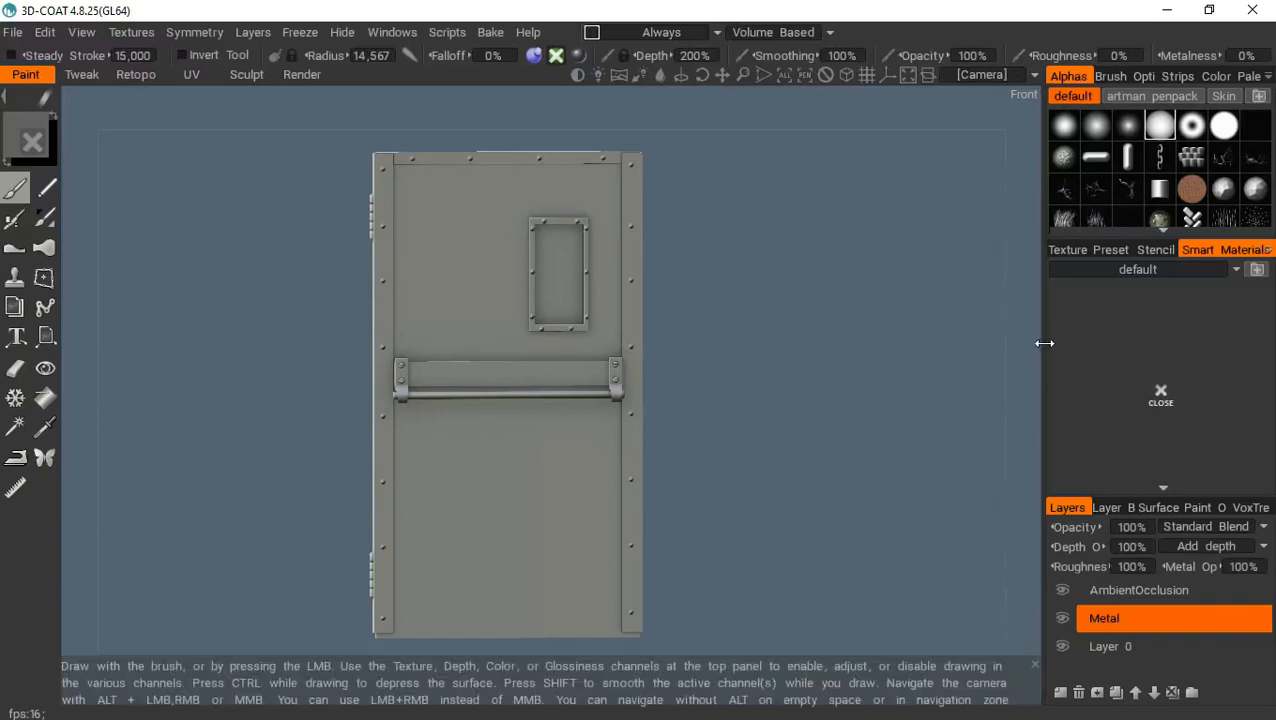
Widen the side panels to show the smart material previews and enable the color channel for painting
left_click_drag(1046, 344, 931, 345)
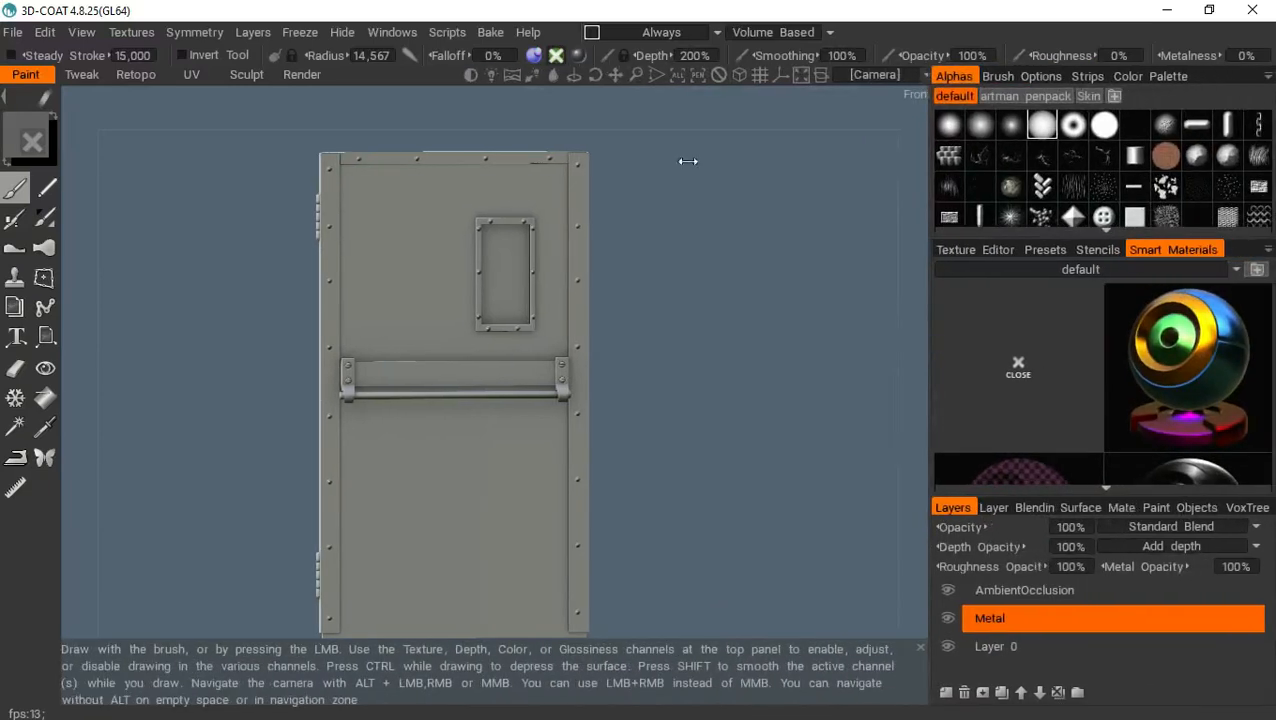
left_click(553, 58)
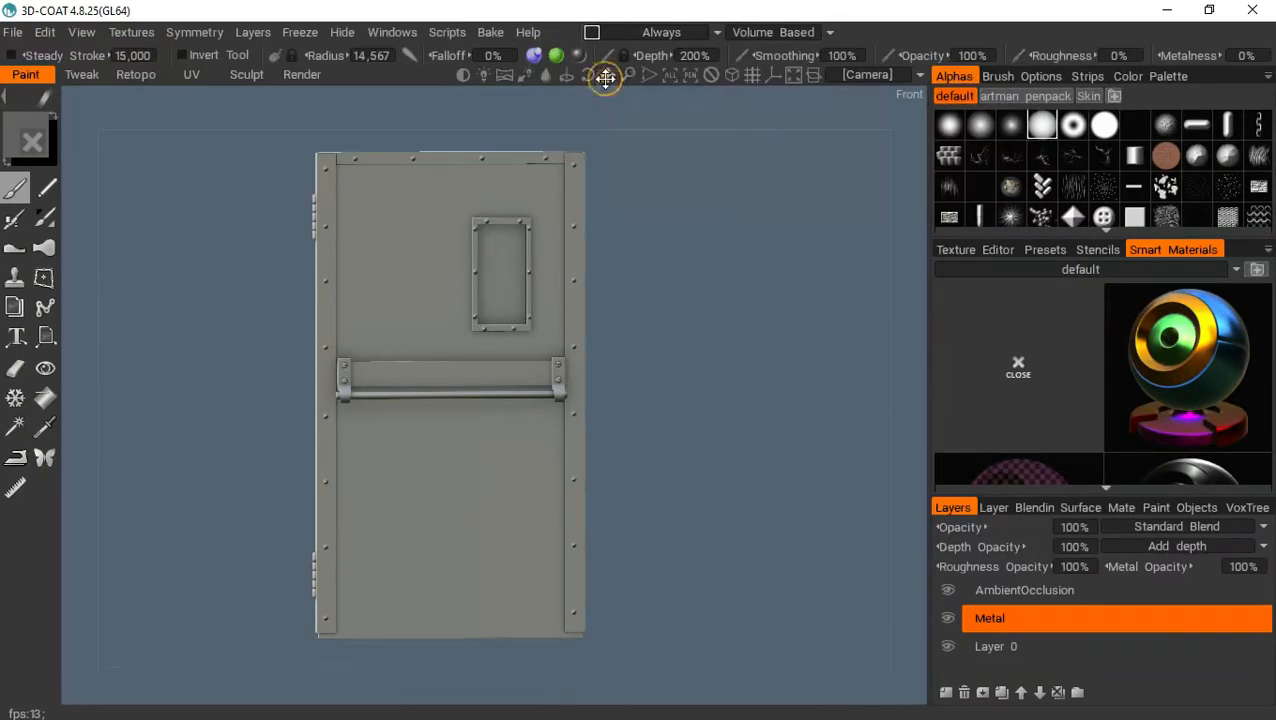
left_click_drag(605, 78, 595, 100)
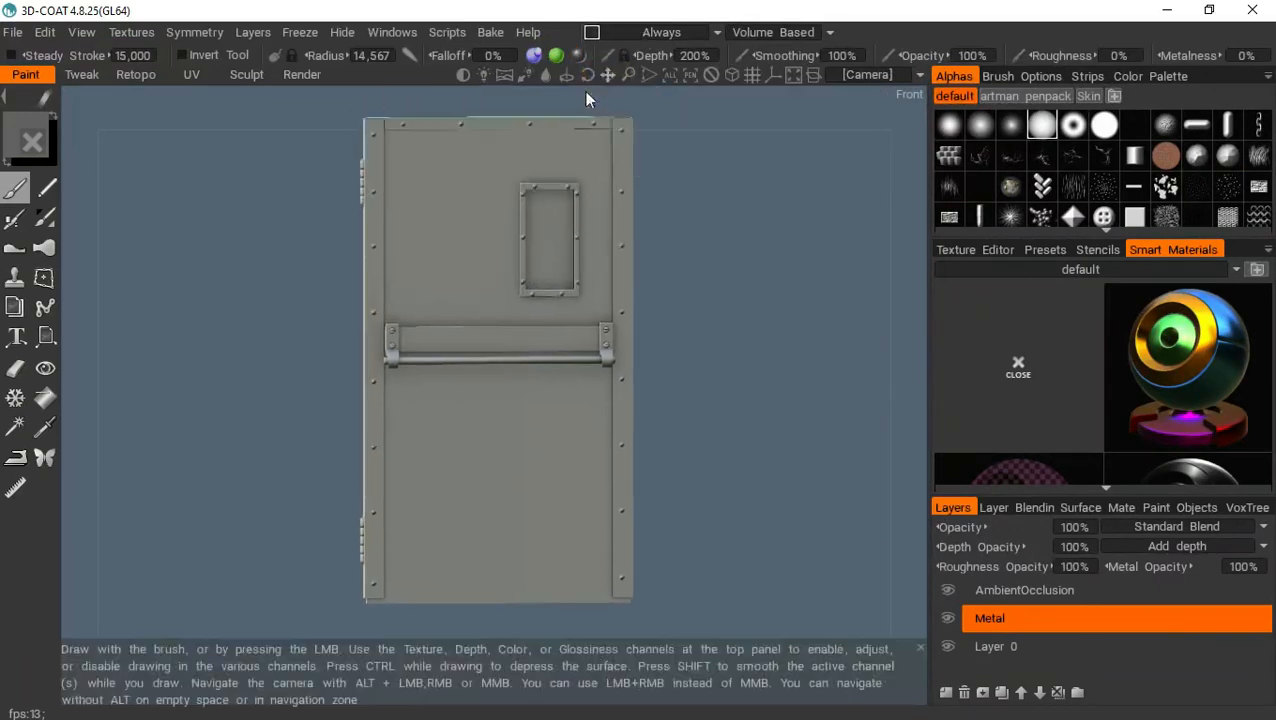
Choose the copper_old smart material from the metals category and activate the Fill tool
left_click(1094, 272)
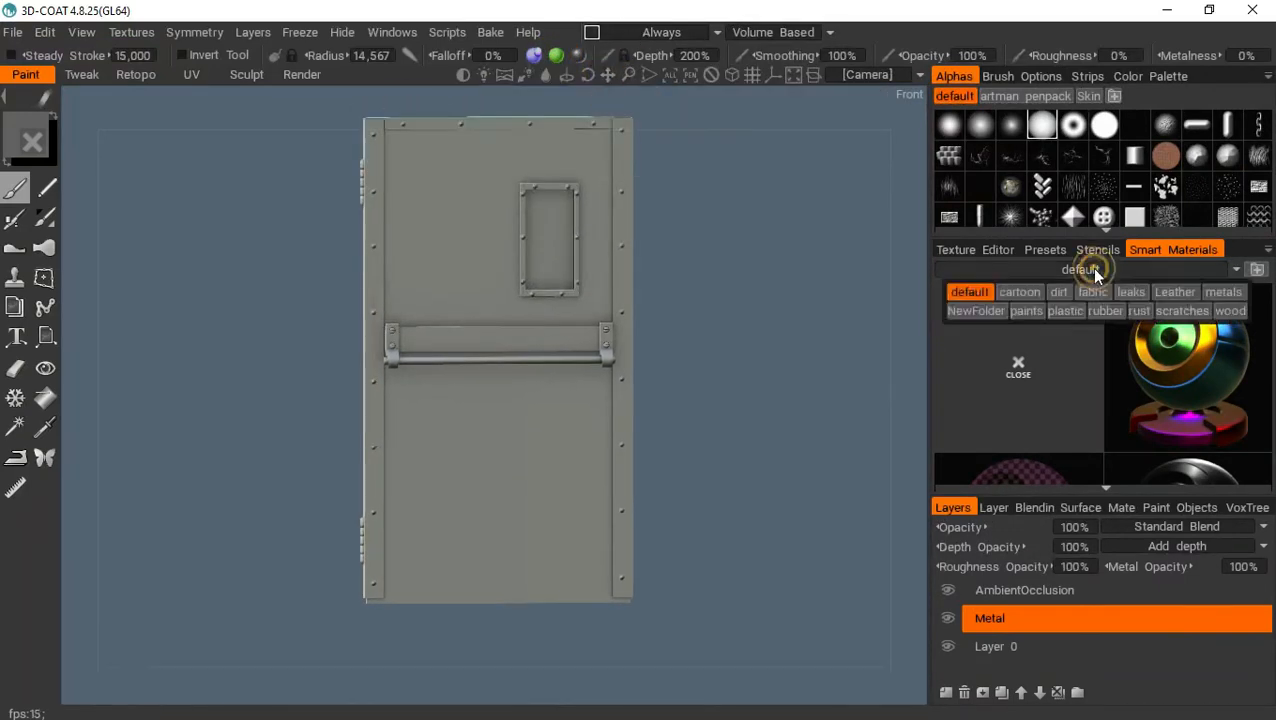
left_click(1218, 290)
scroll(1139, 325, "down", 10)
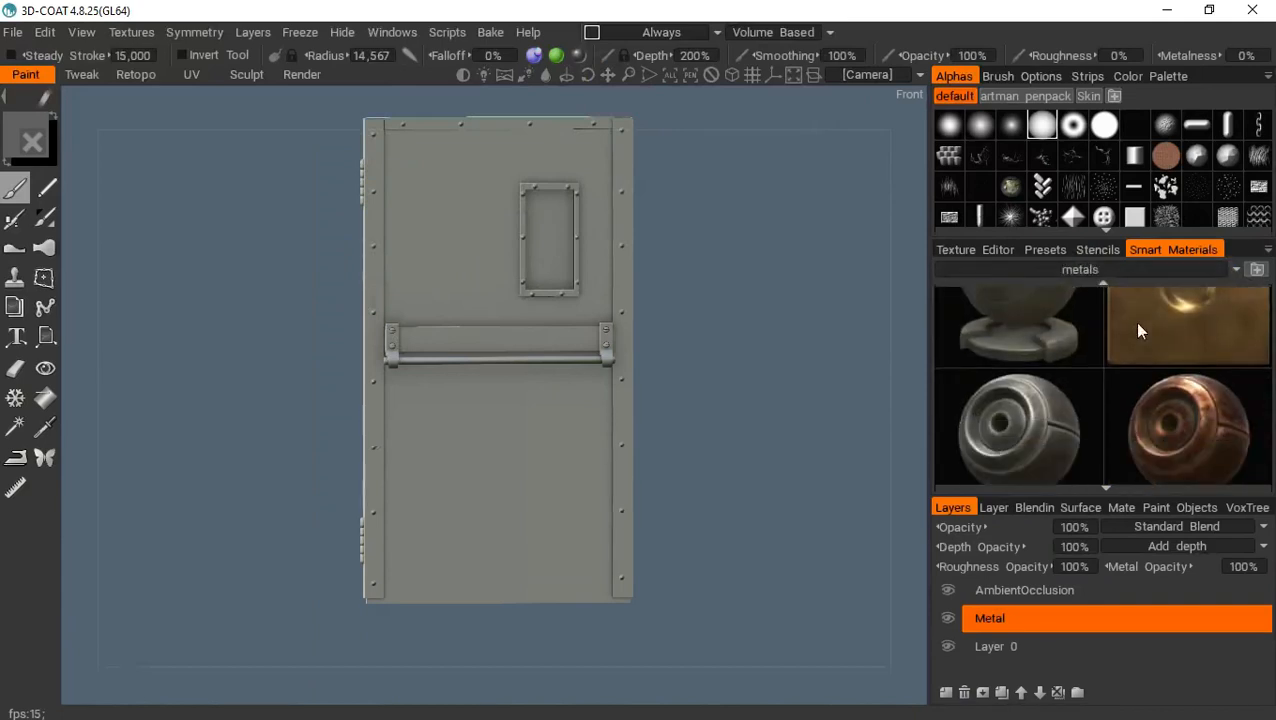
scroll(1138, 360, "up", 2)
scroll(1135, 338, "down", 1)
mouse_move(1134, 330)
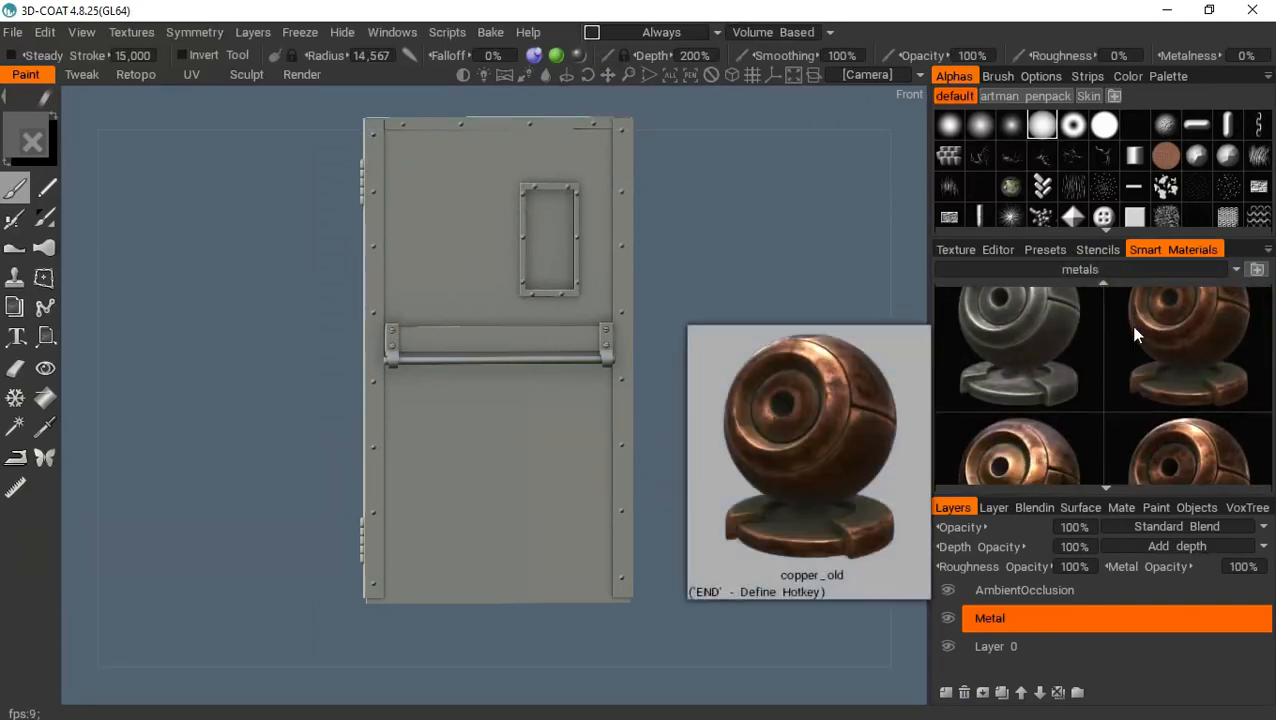
scroll(1110, 370, "down", 1)
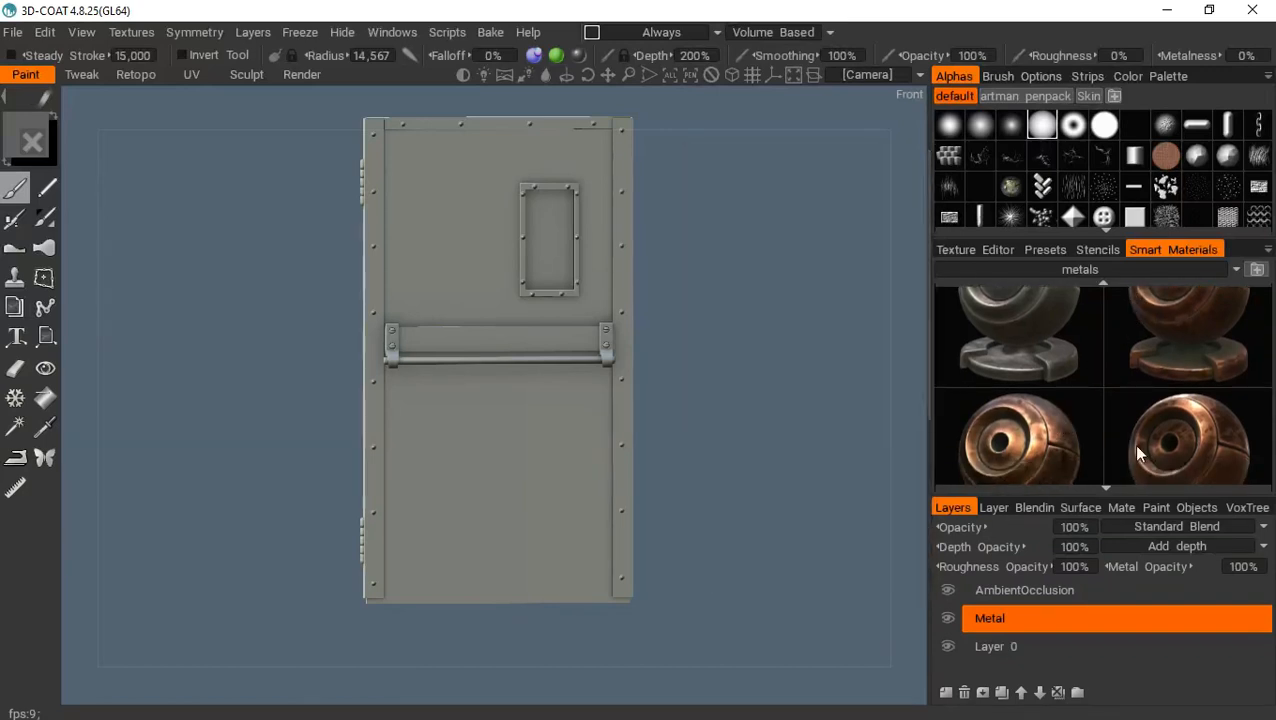
mouse_move(1132, 444)
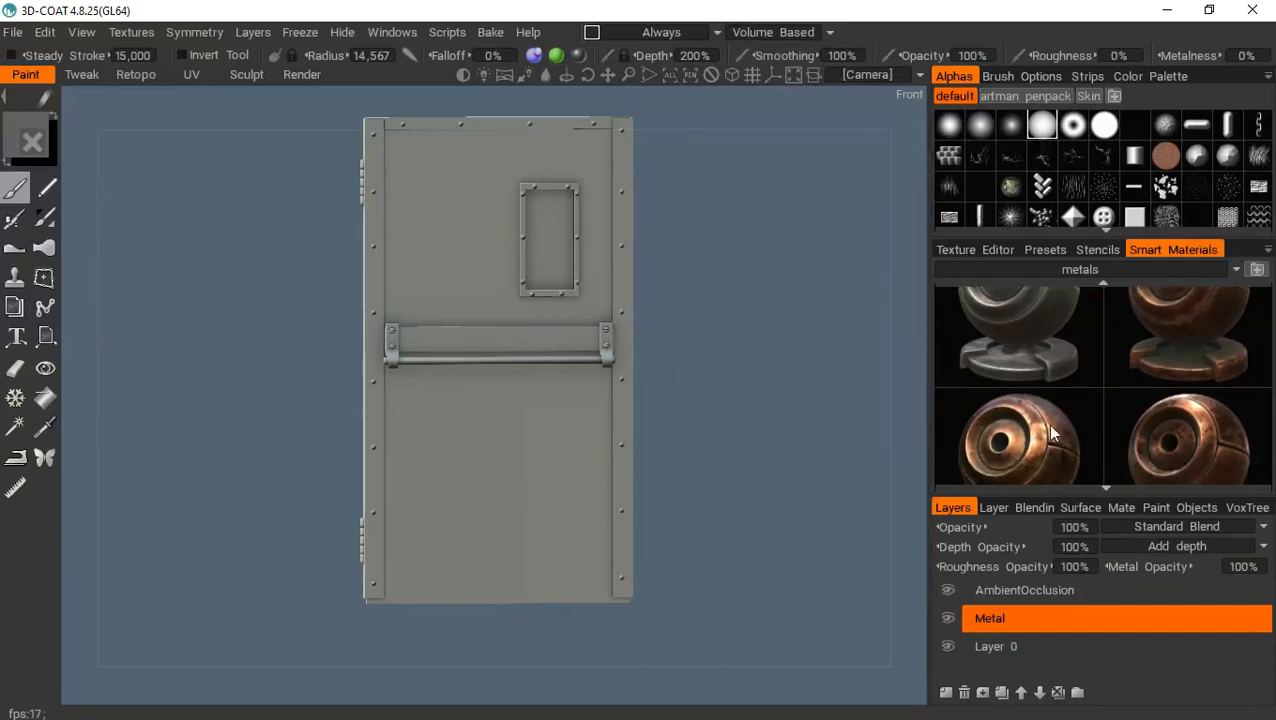
mouse_move(1145, 358)
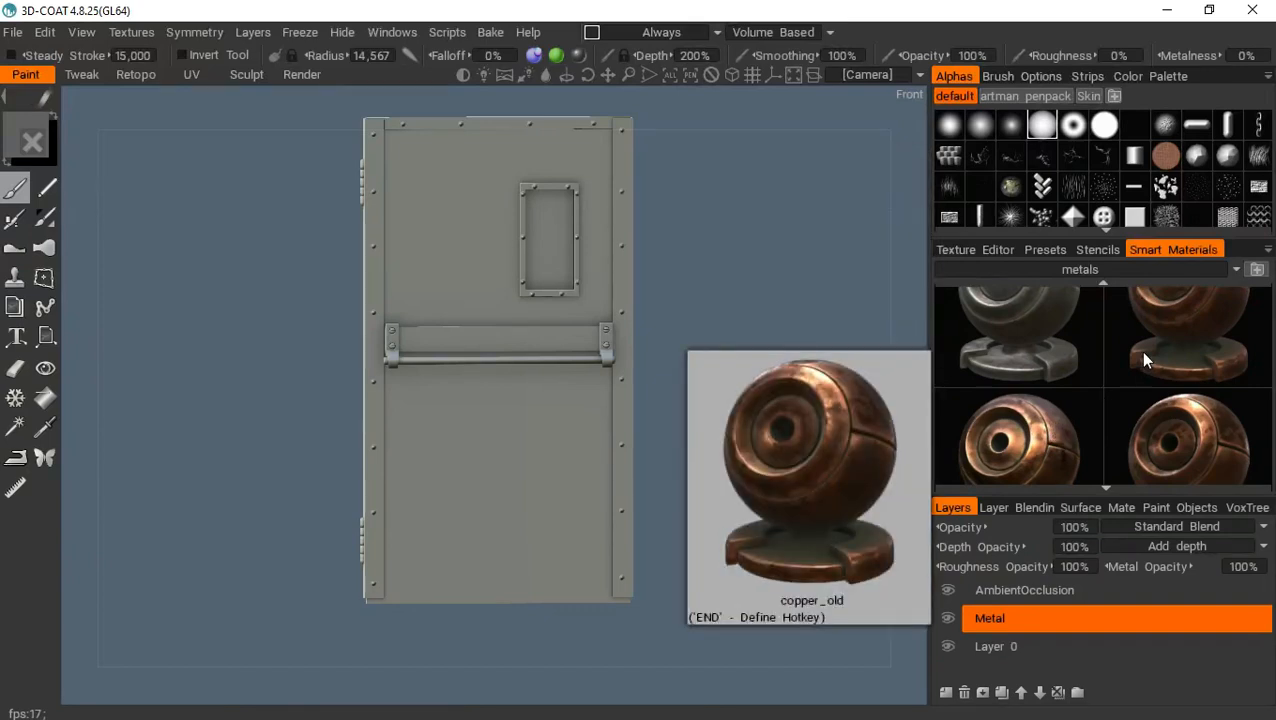
left_click(1145, 357)
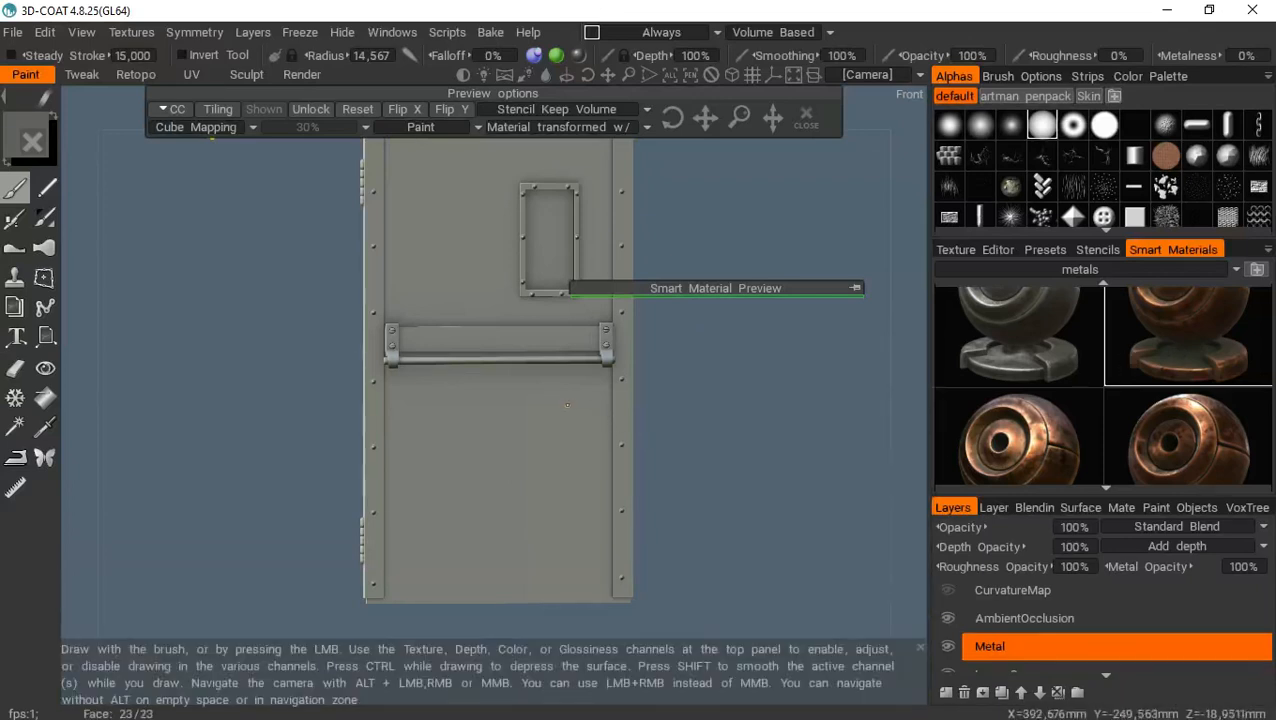
left_click(42, 408)
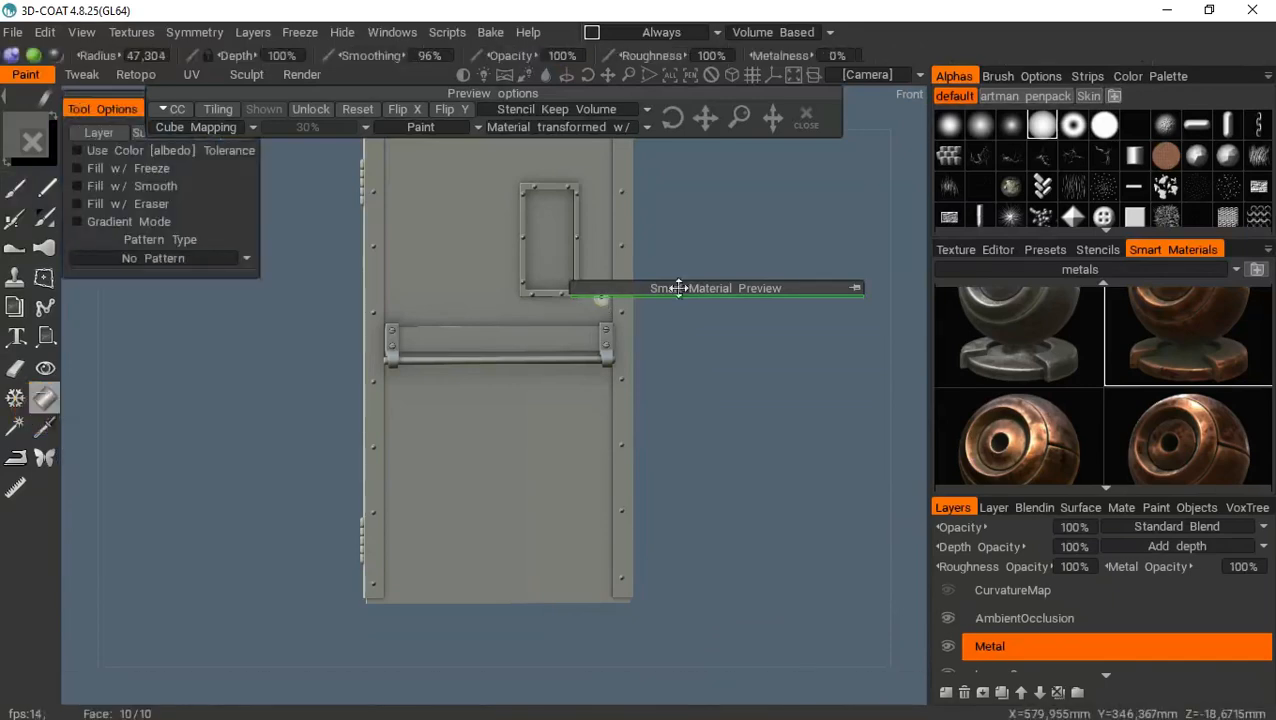
Preview the copper_old smart material on the lower and upper areas of the door and collapse the preview window
left_click_drag(744, 285, 649, 279)
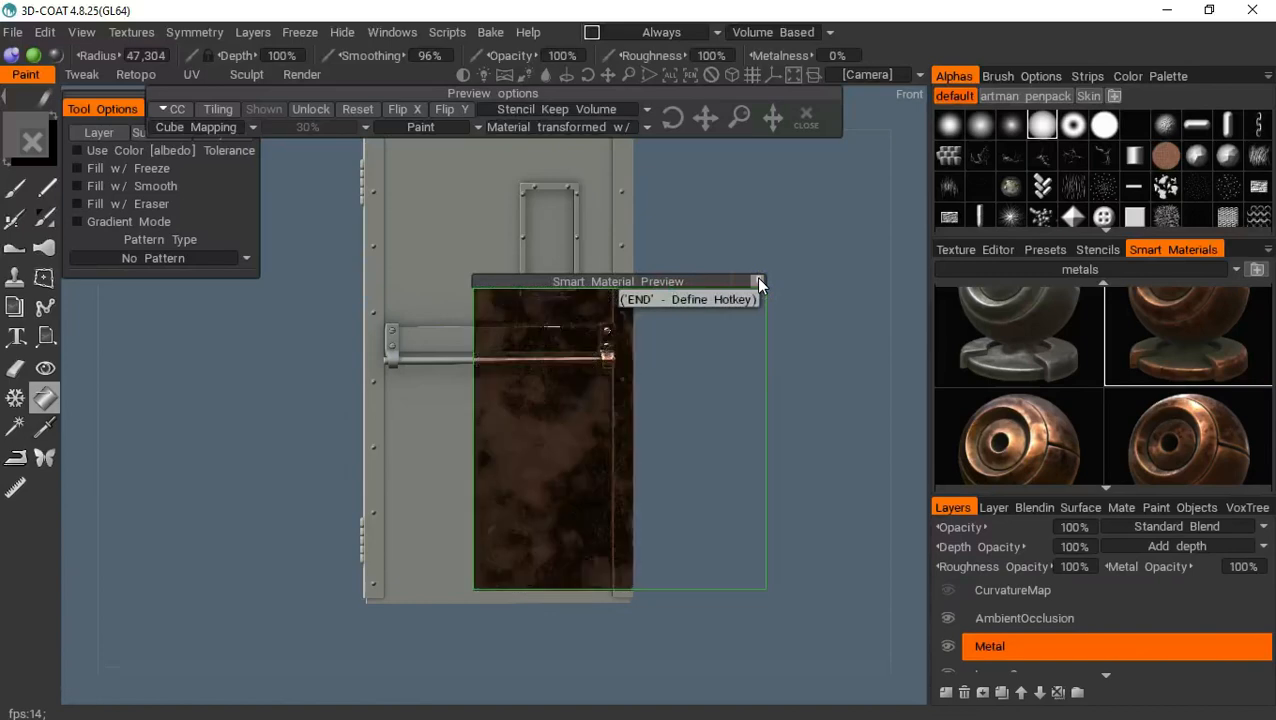
left_click_drag(817, 315, 687, 268)
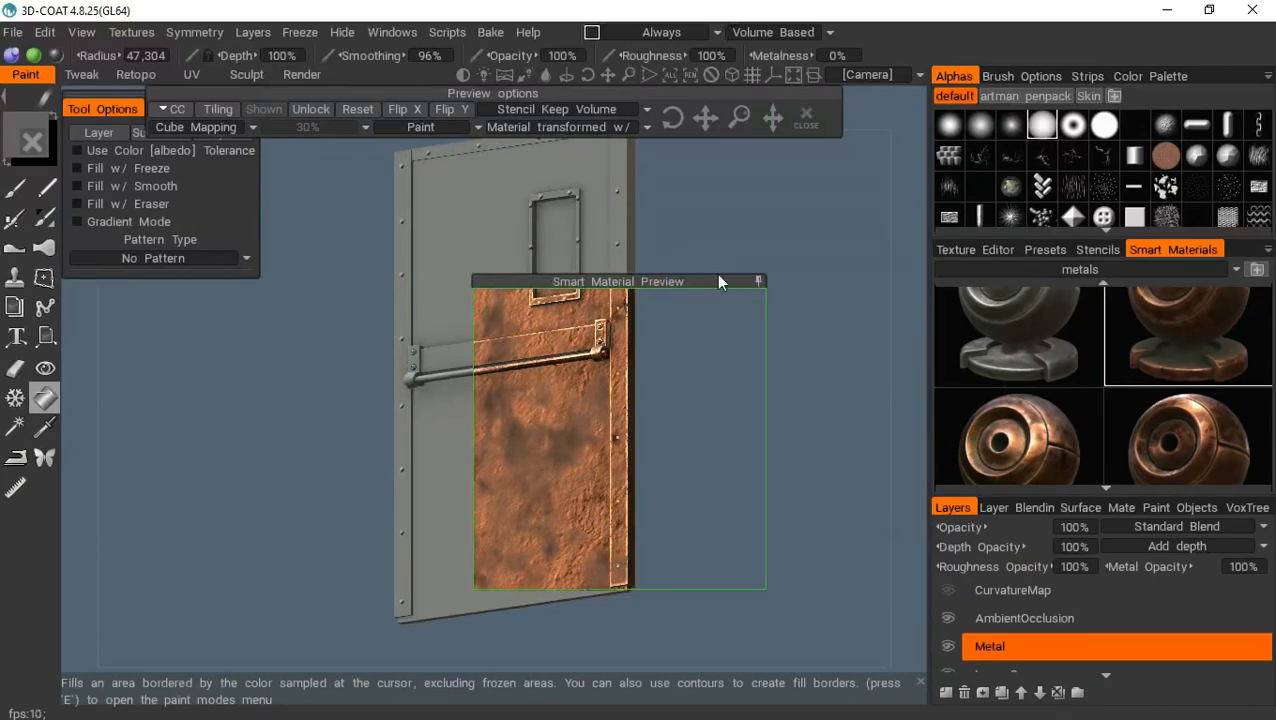
left_click_drag(710, 280, 545, 167)
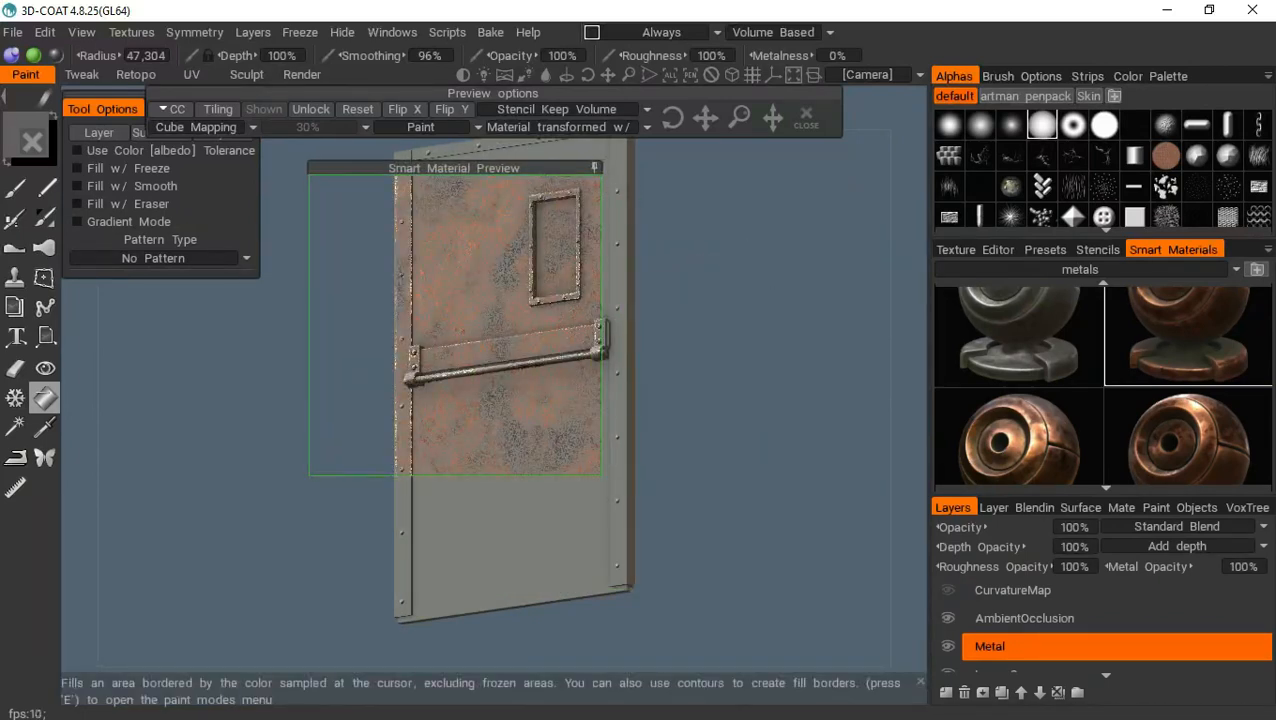
left_click(594, 168)
Edit the copper_old smart material, set the cupper layer's depth to 3%, and save it as a new material
right_click(1176, 375)
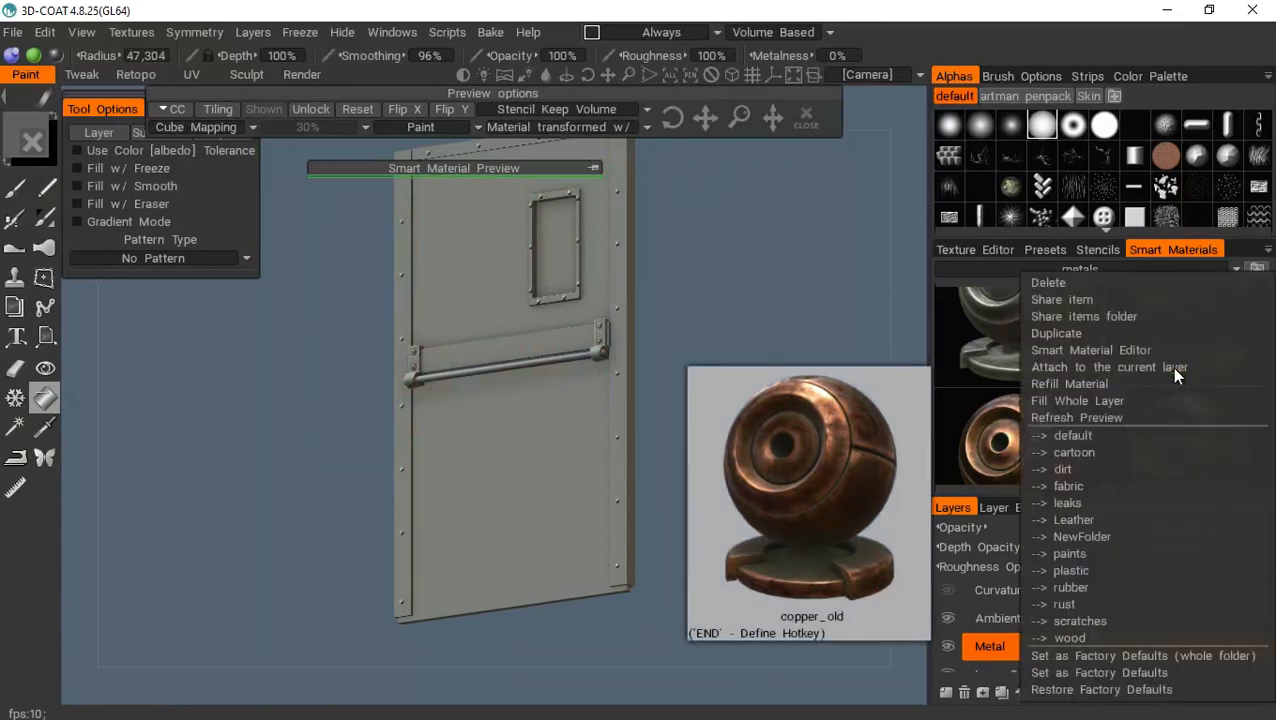
left_click(1122, 349)
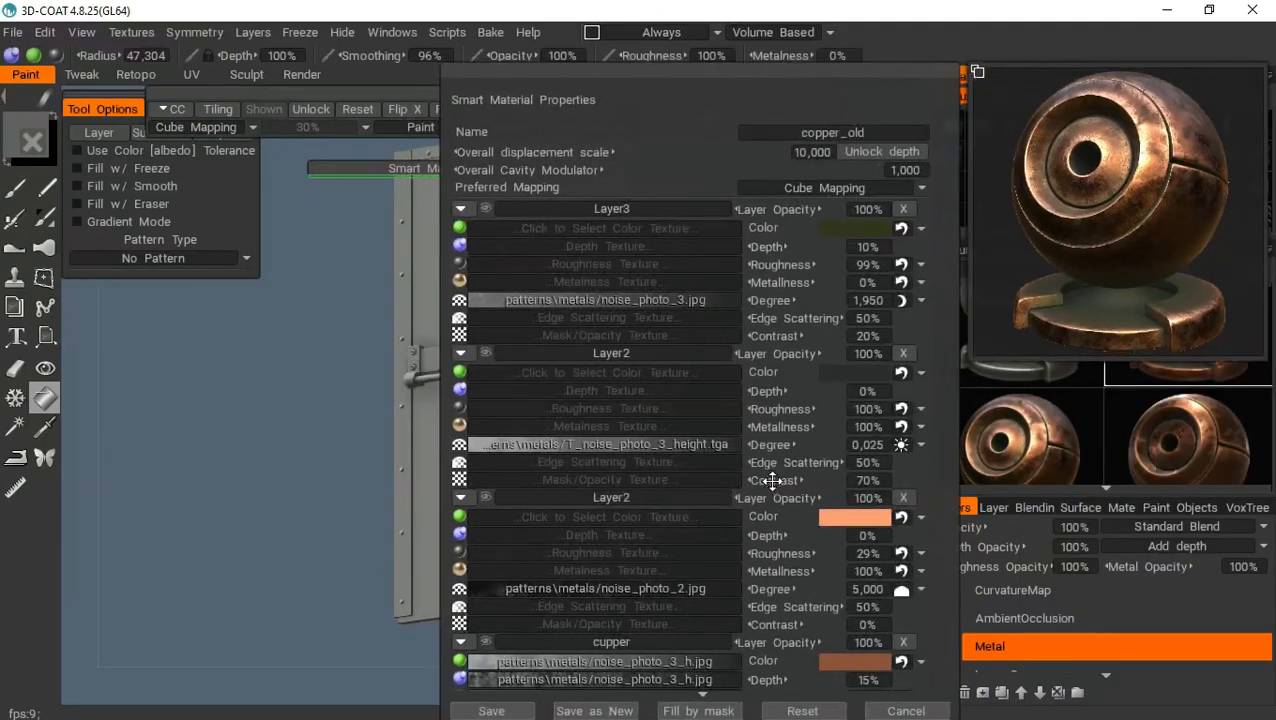
scroll(713, 700, "down", 3)
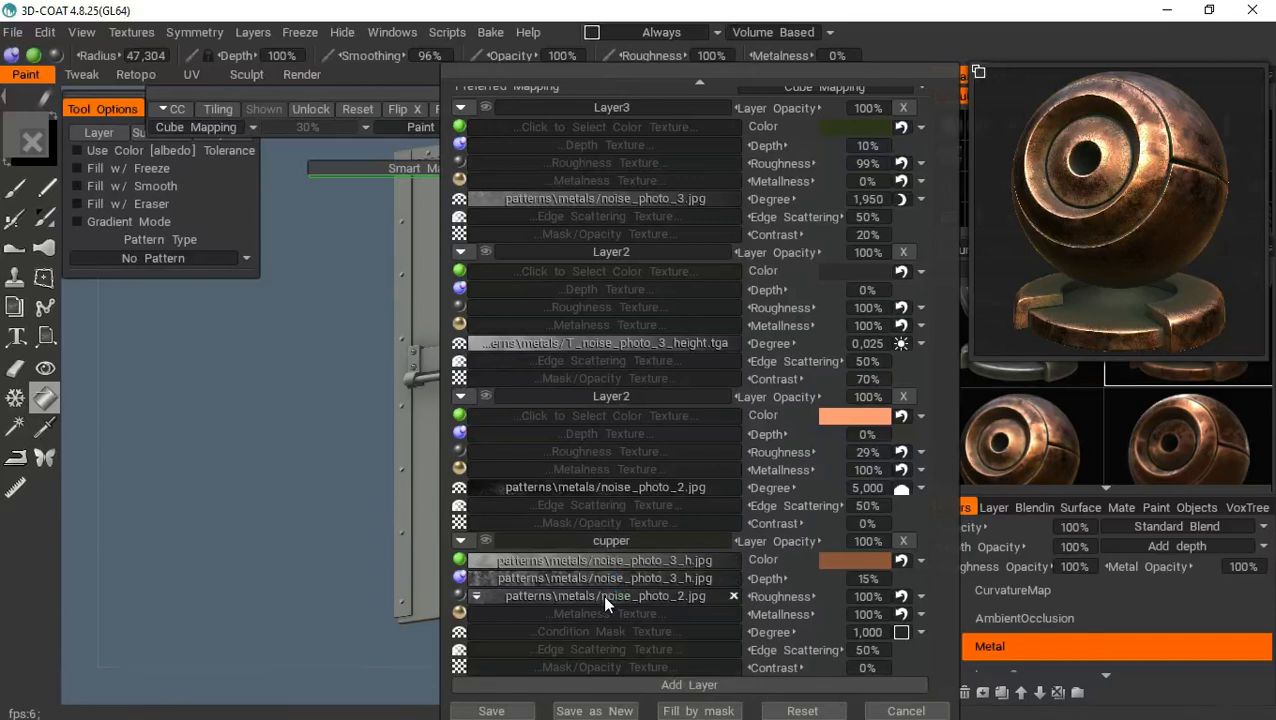
mouse_move(592, 578)
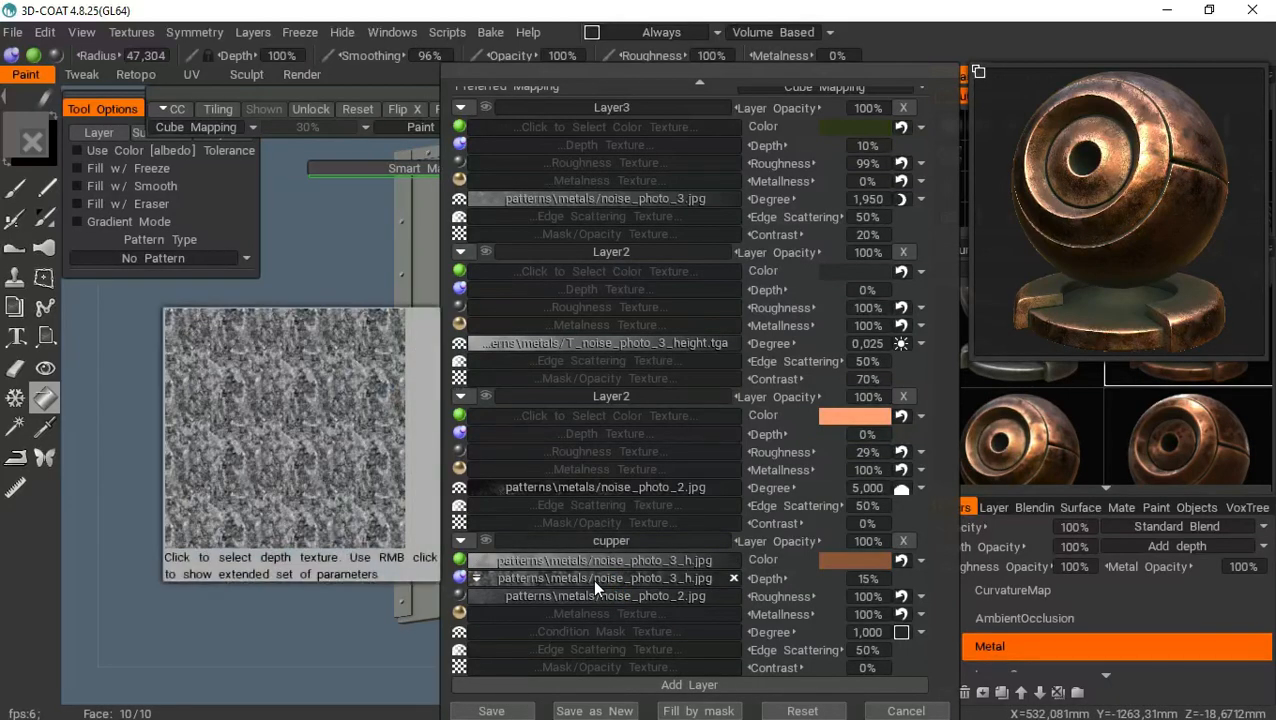
left_click(870, 579)
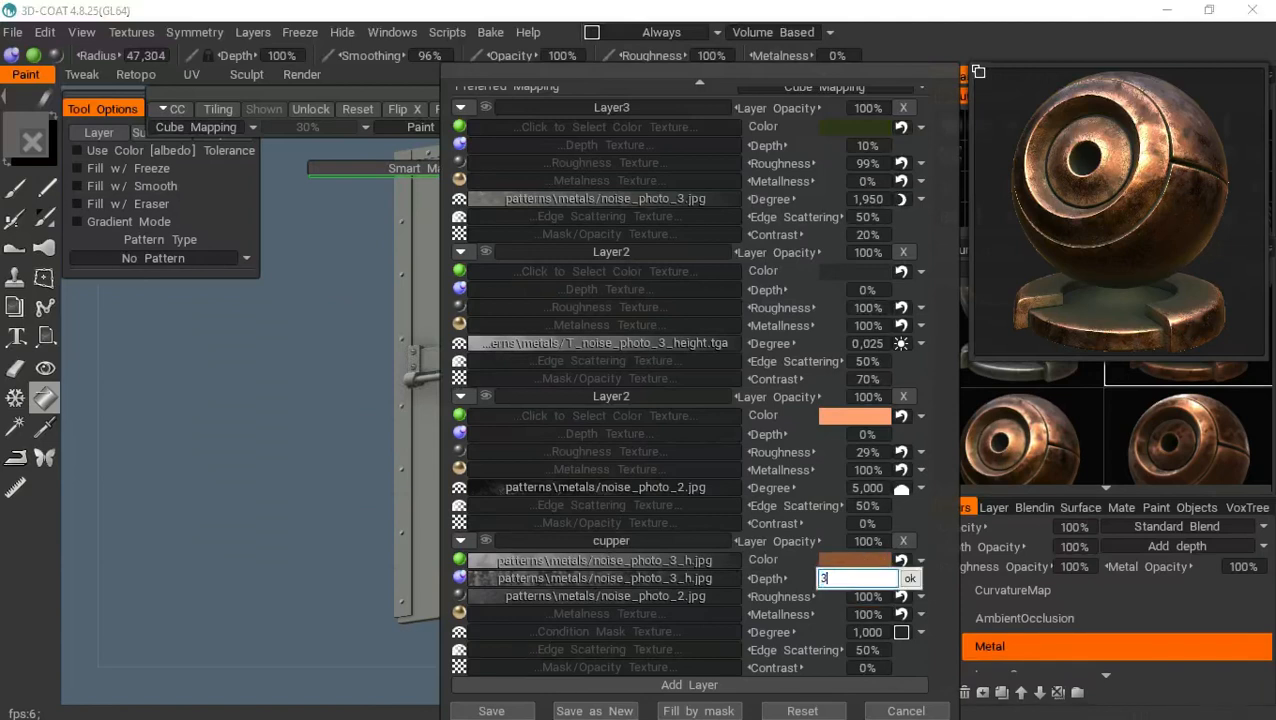
key("Return")
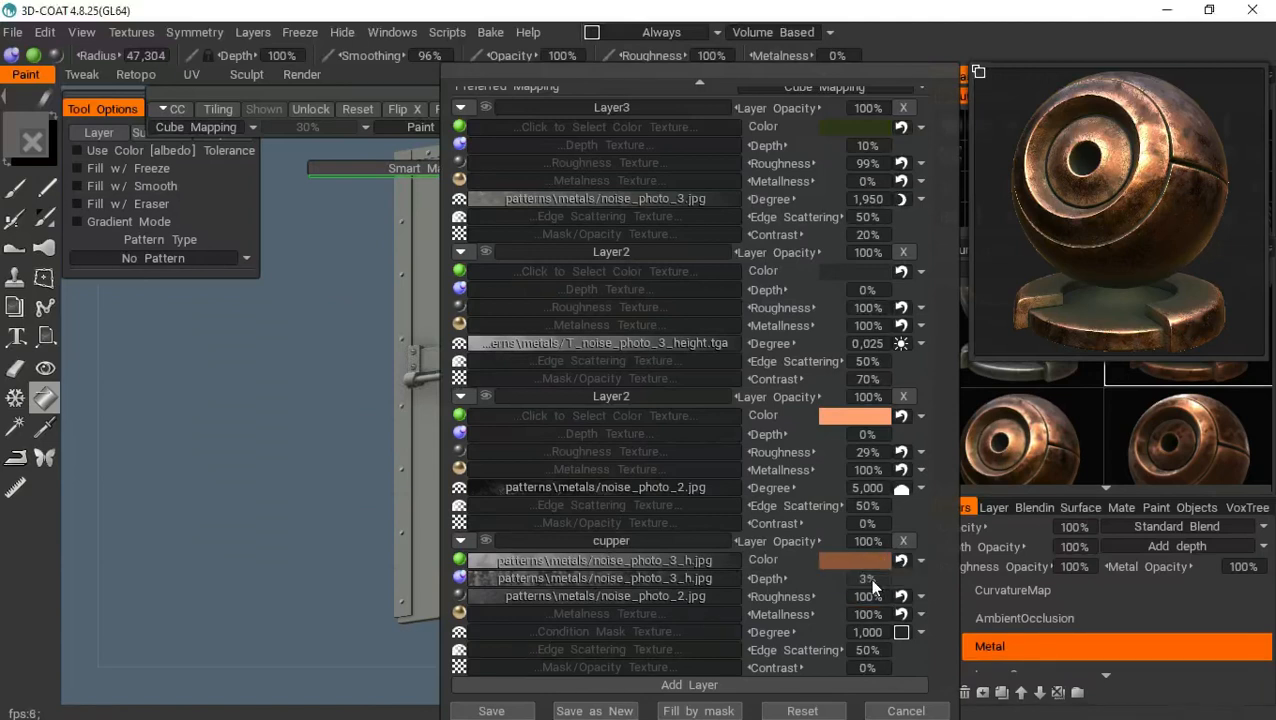
left_click(597, 711)
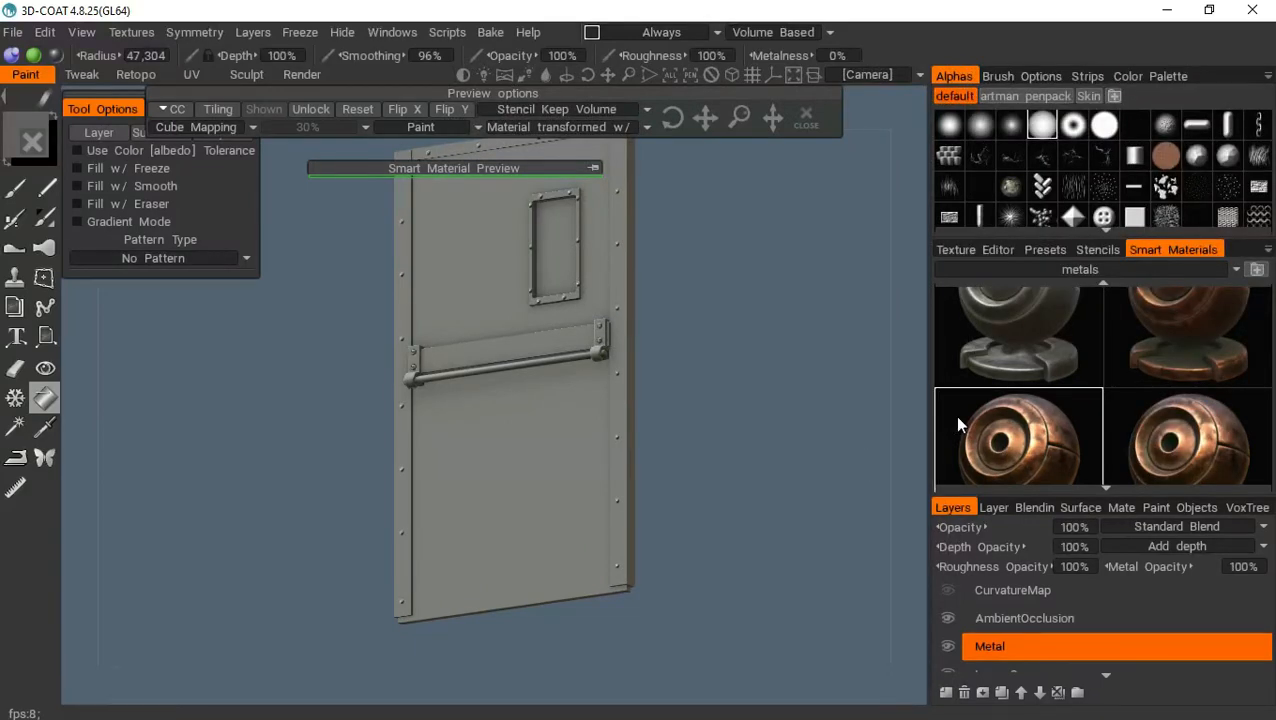
Delete the duplicate copper_old smart material from the metals category and confirm the deletion
mouse_move(957, 424)
mouse_move(1139, 428)
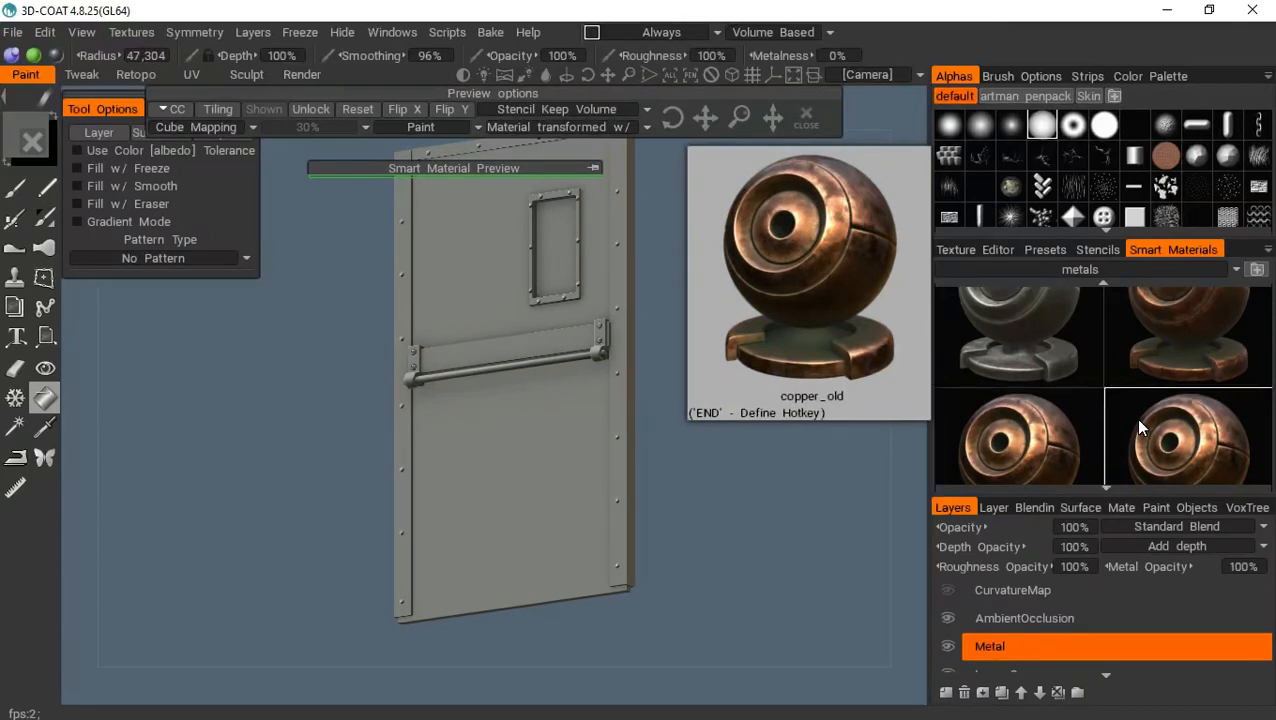
right_click(1139, 428)
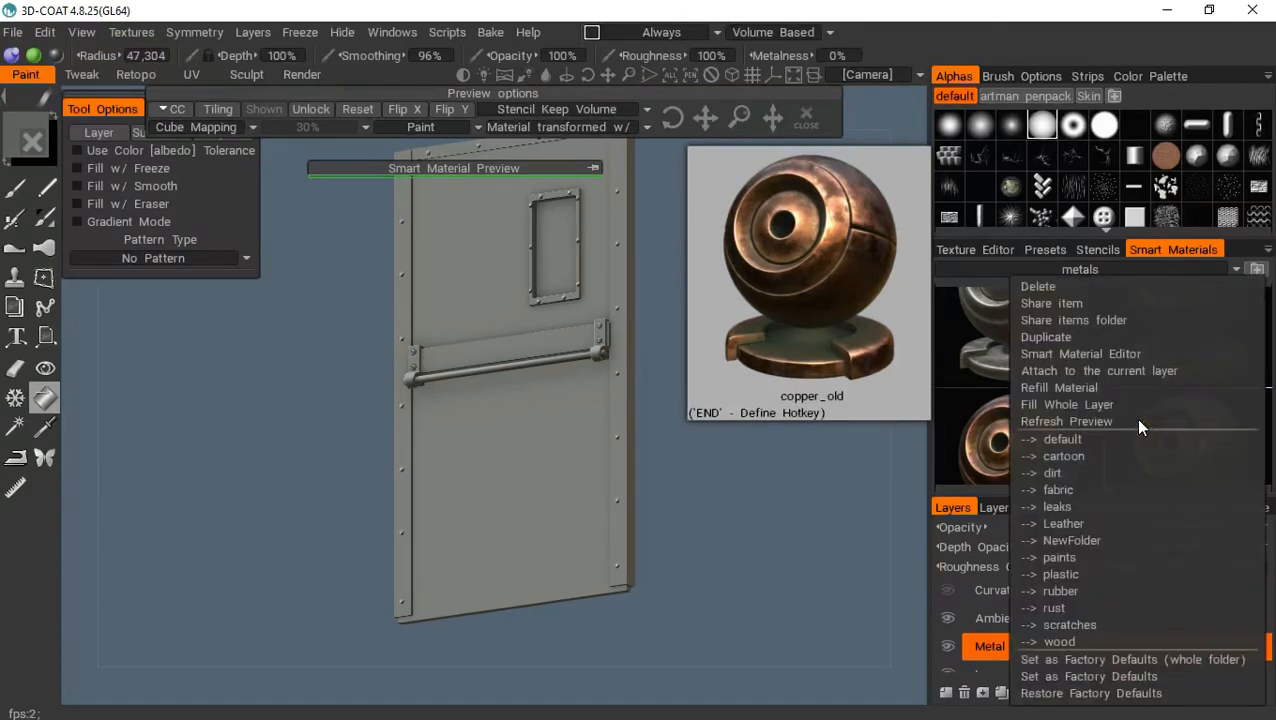
left_click(1058, 287)
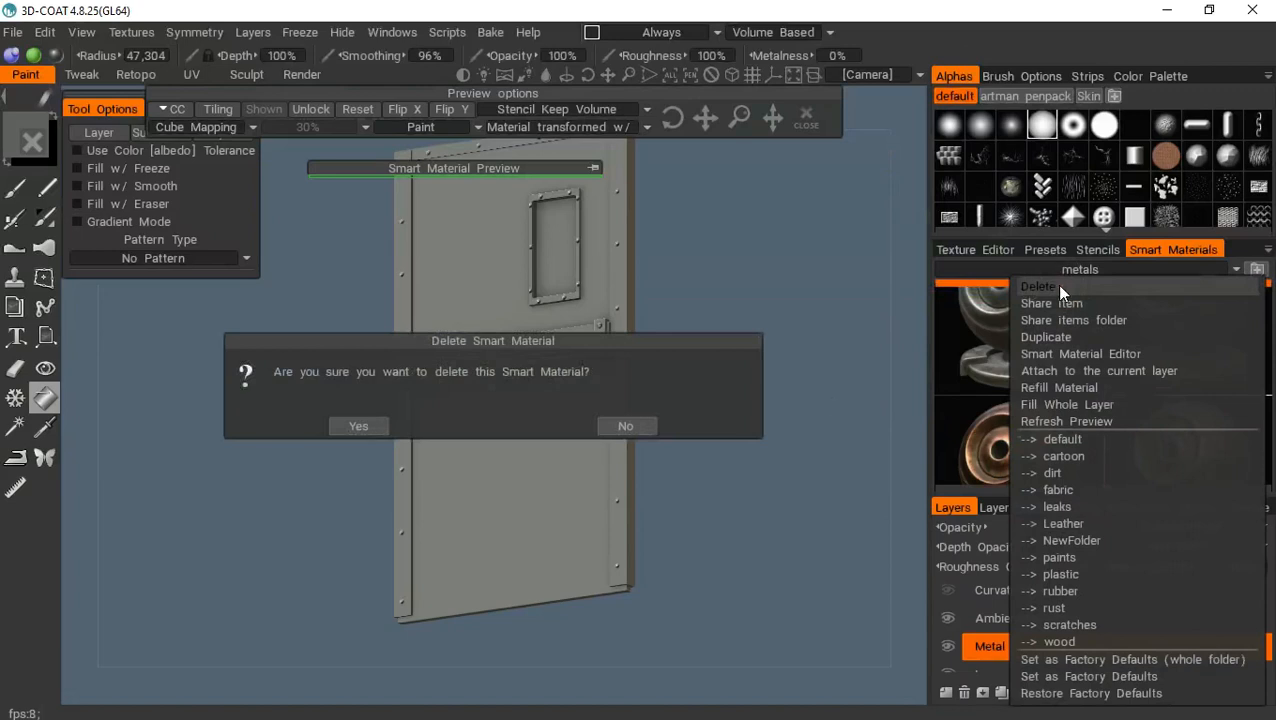
left_click(366, 430)
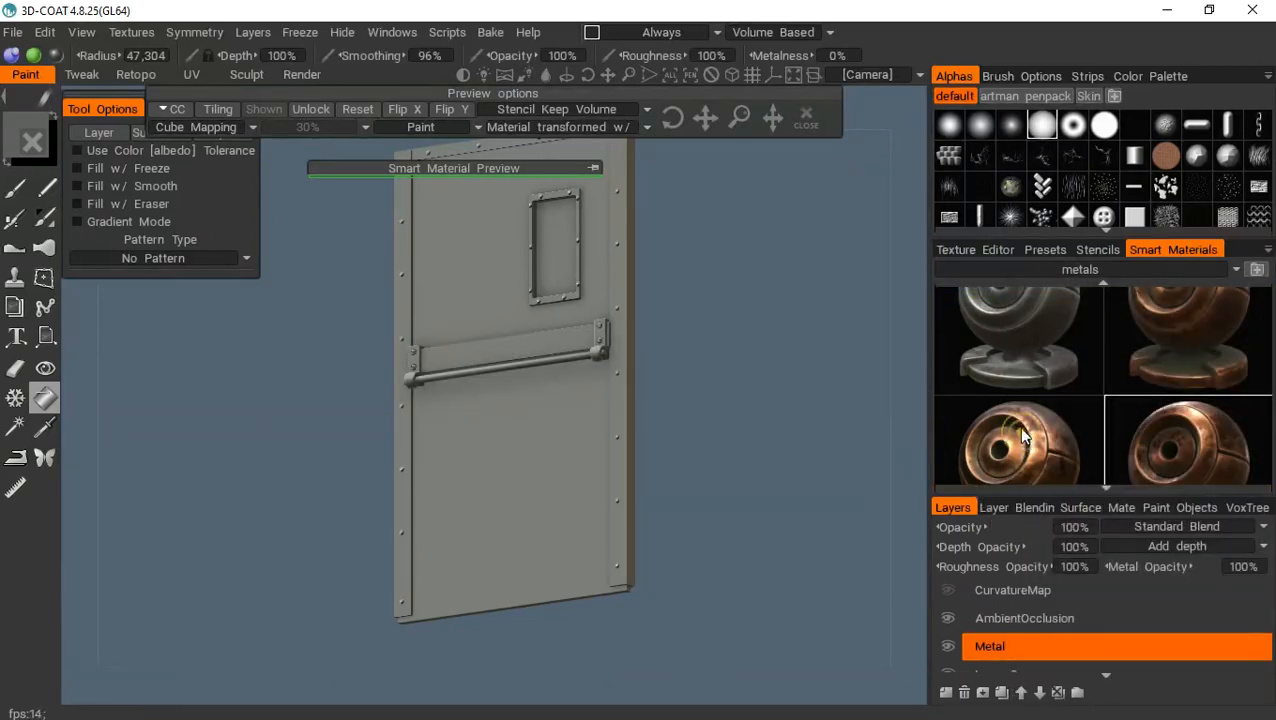
Select the reduced-depth copper_old material, preview it on the door from different angles, and collapse the preview
scroll(1018, 427, "down", 2)
mouse_move(1025, 362)
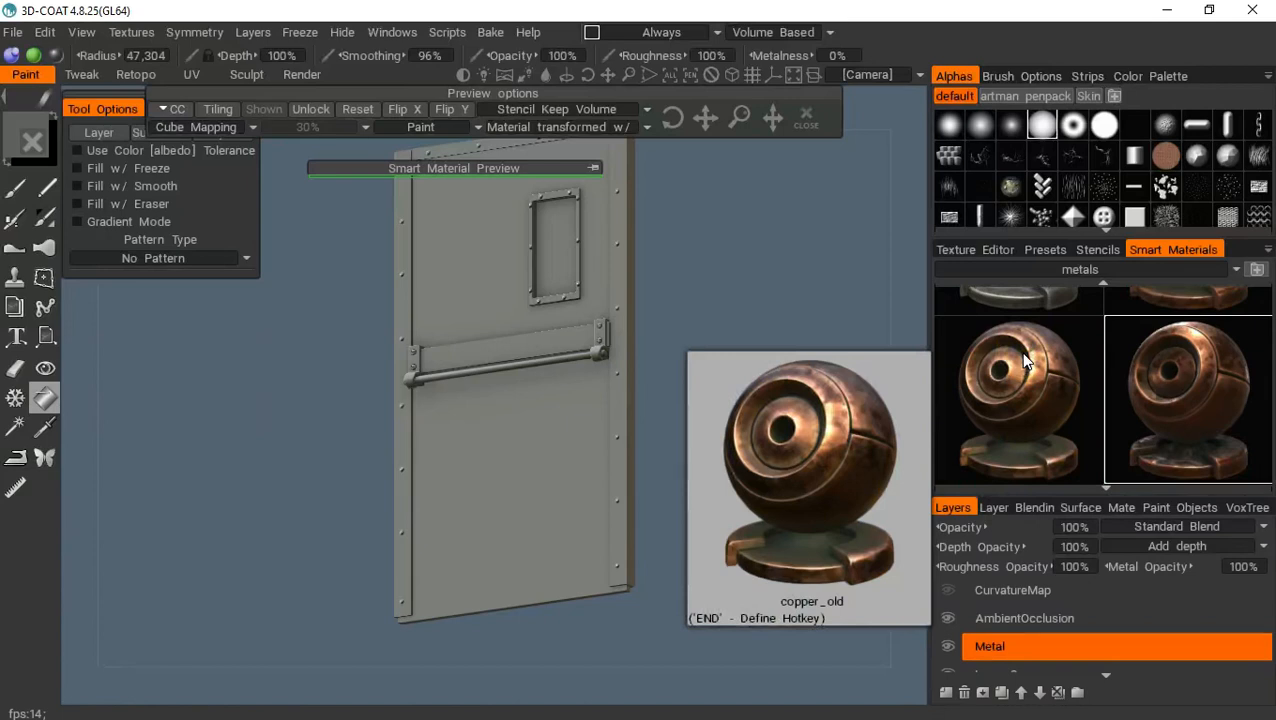
left_click(1025, 362)
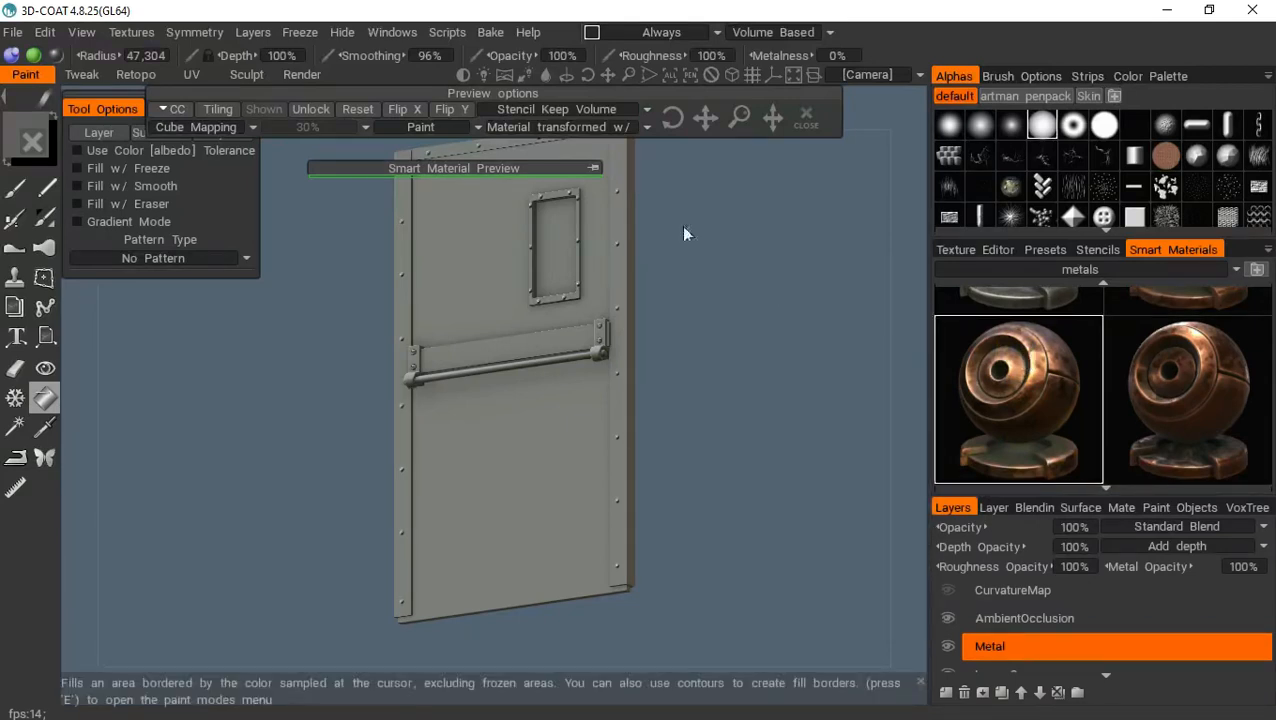
left_click(593, 168)
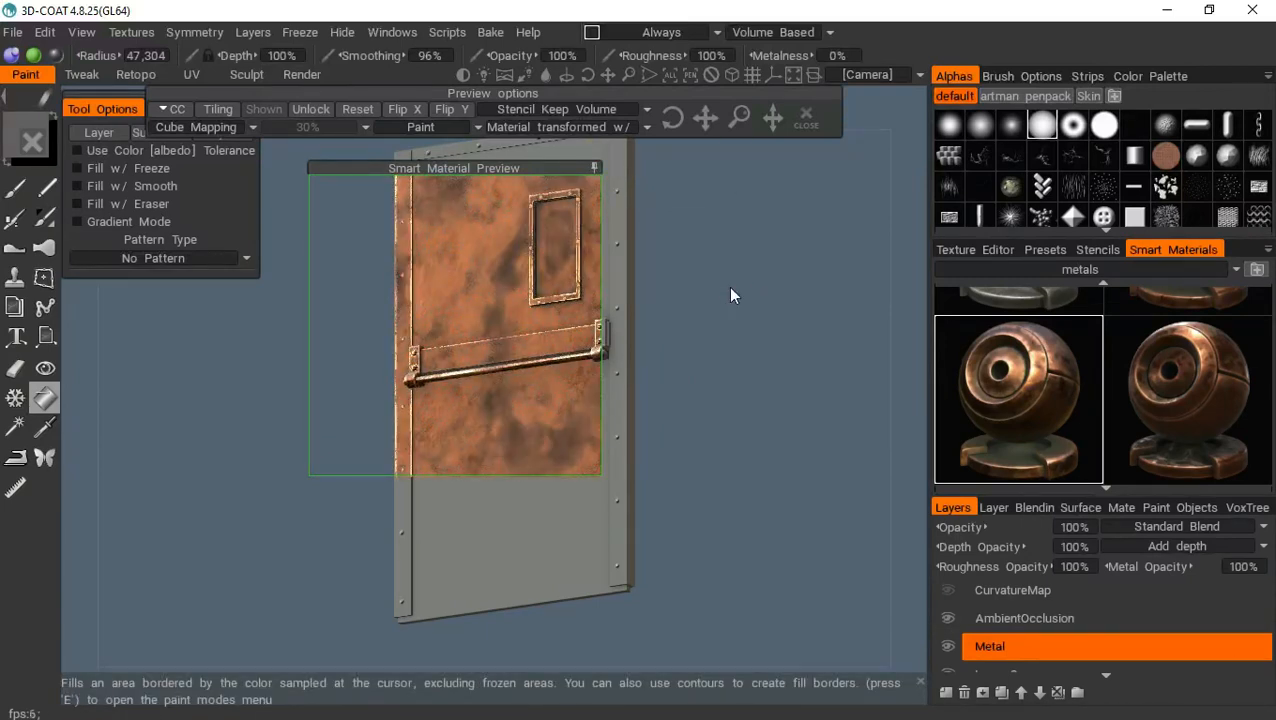
left_click_drag(728, 286, 719, 360)
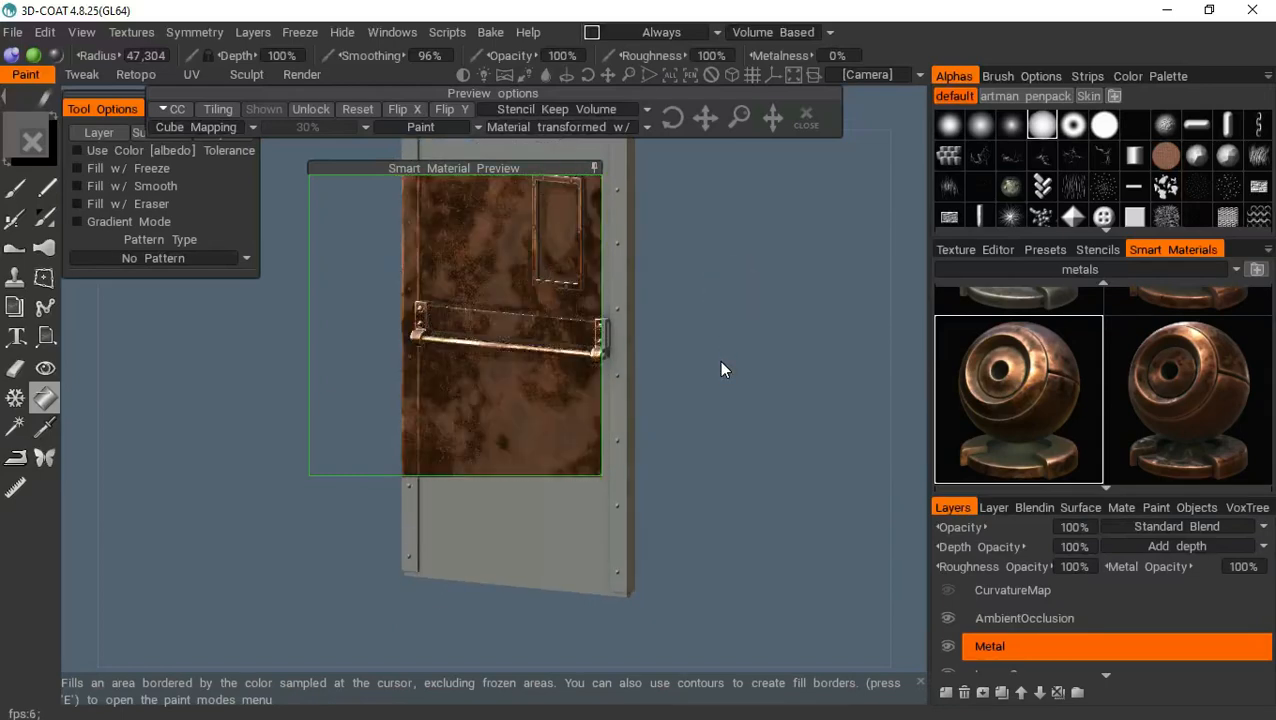
left_click(594, 168)
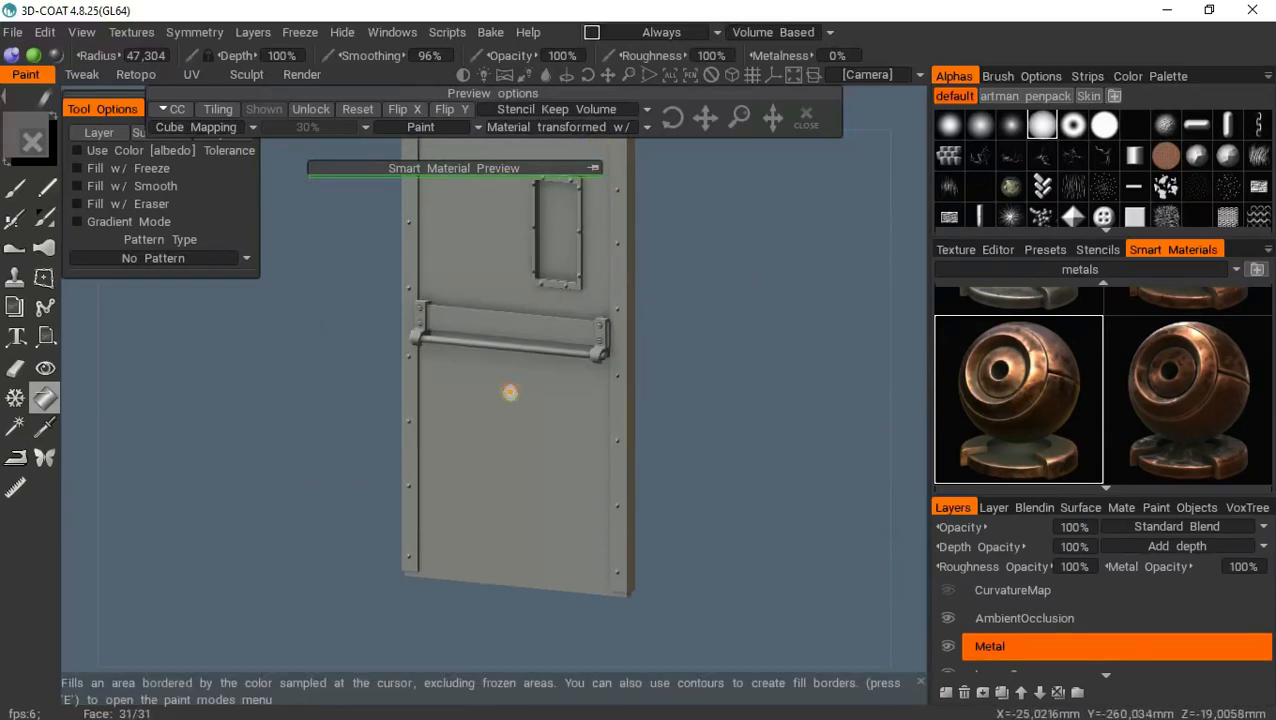
Fill the door's main panel with the copper_old material on the Metal layer and inspect it from different angles
left_click(541, 392)
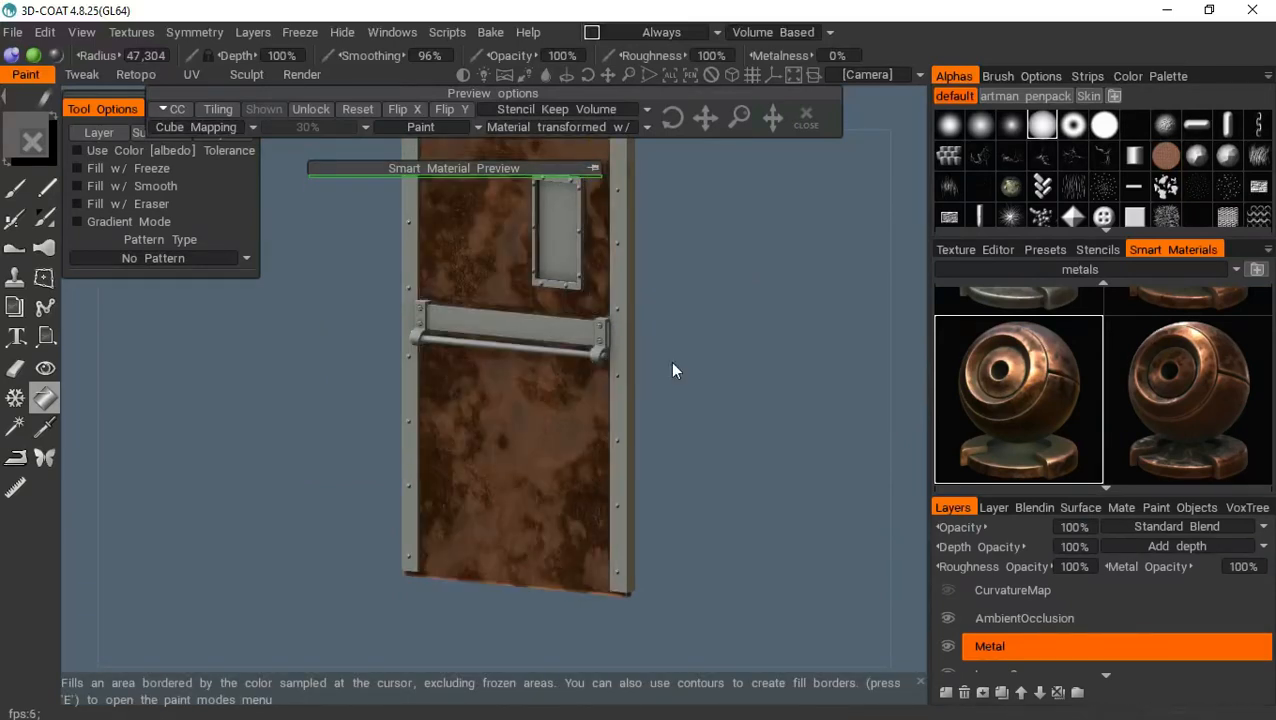
left_click_drag(716, 251, 777, 373)
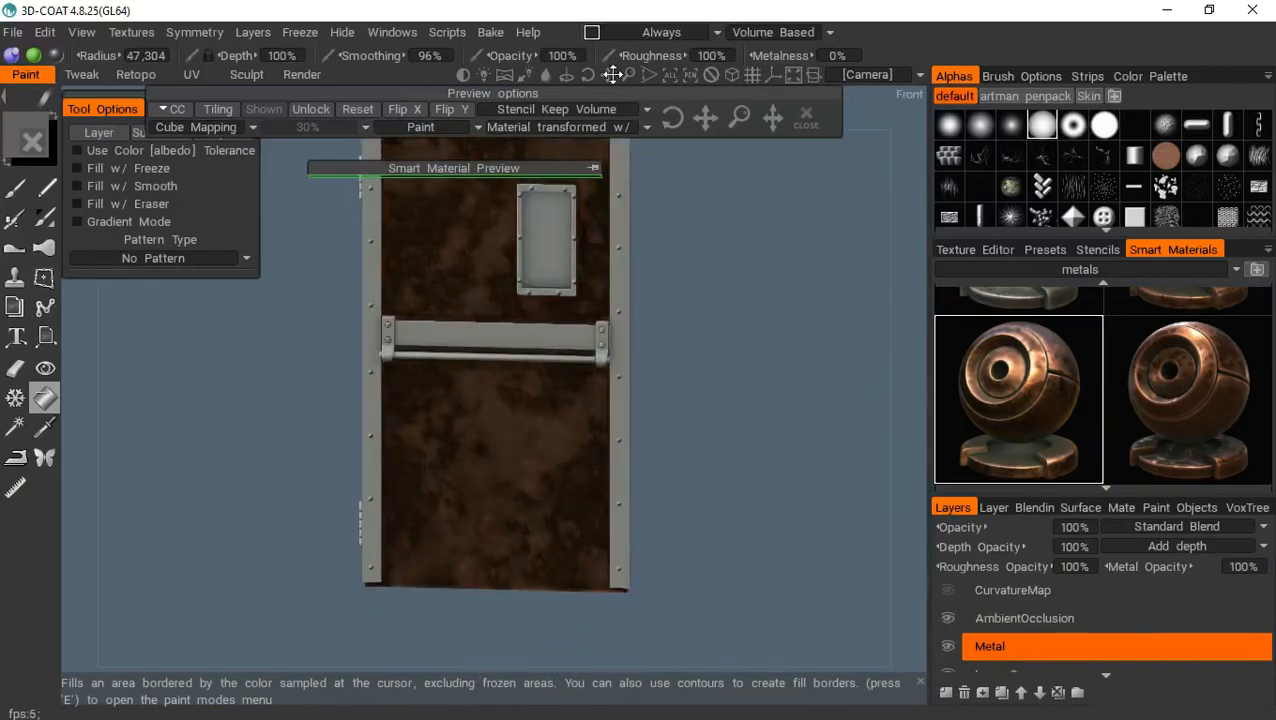
left_click_drag(611, 76, 742, 143)
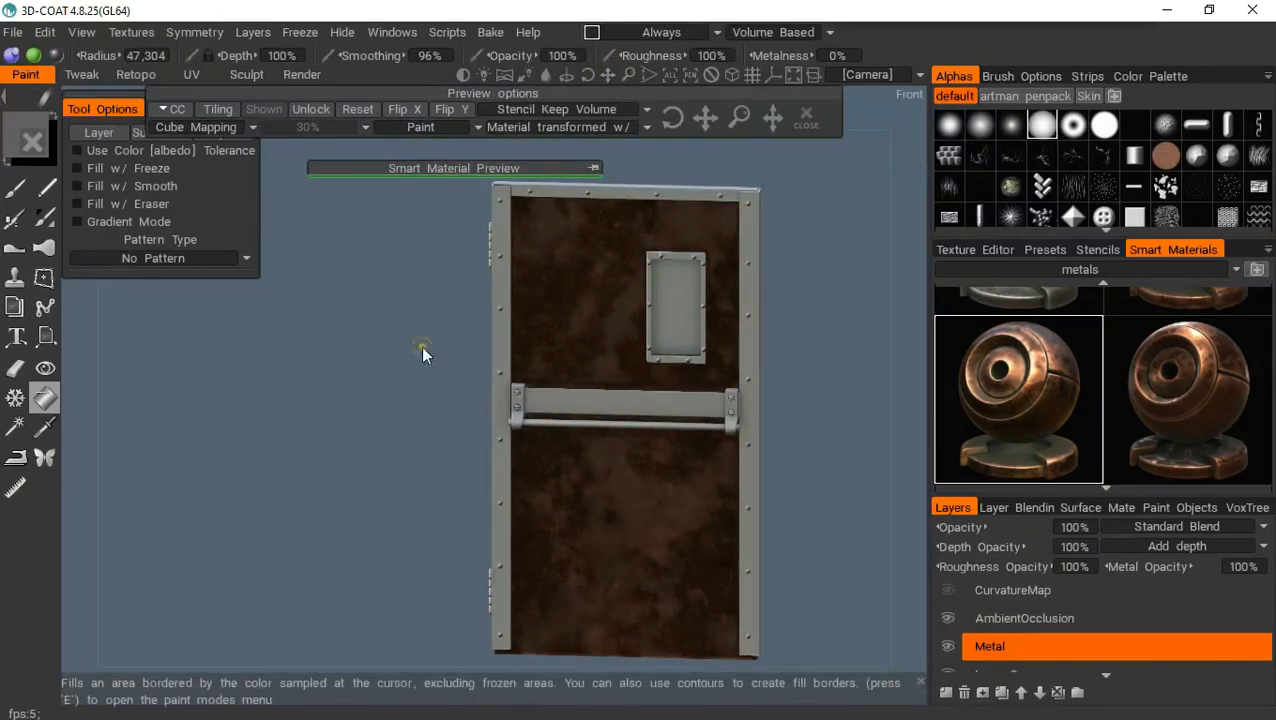
left_click_drag(421, 346, 407, 276)
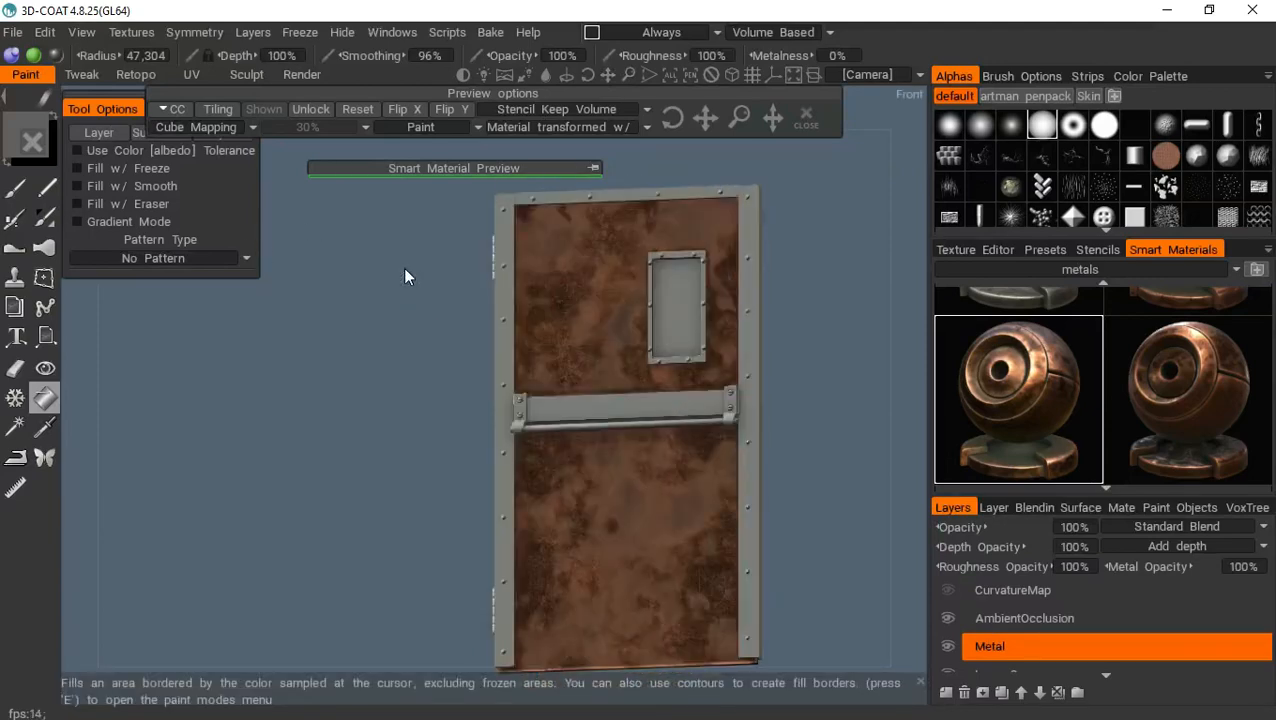
Add a new layer above Metal and name it Paint
left_click(946, 693)
double_click(997, 648)
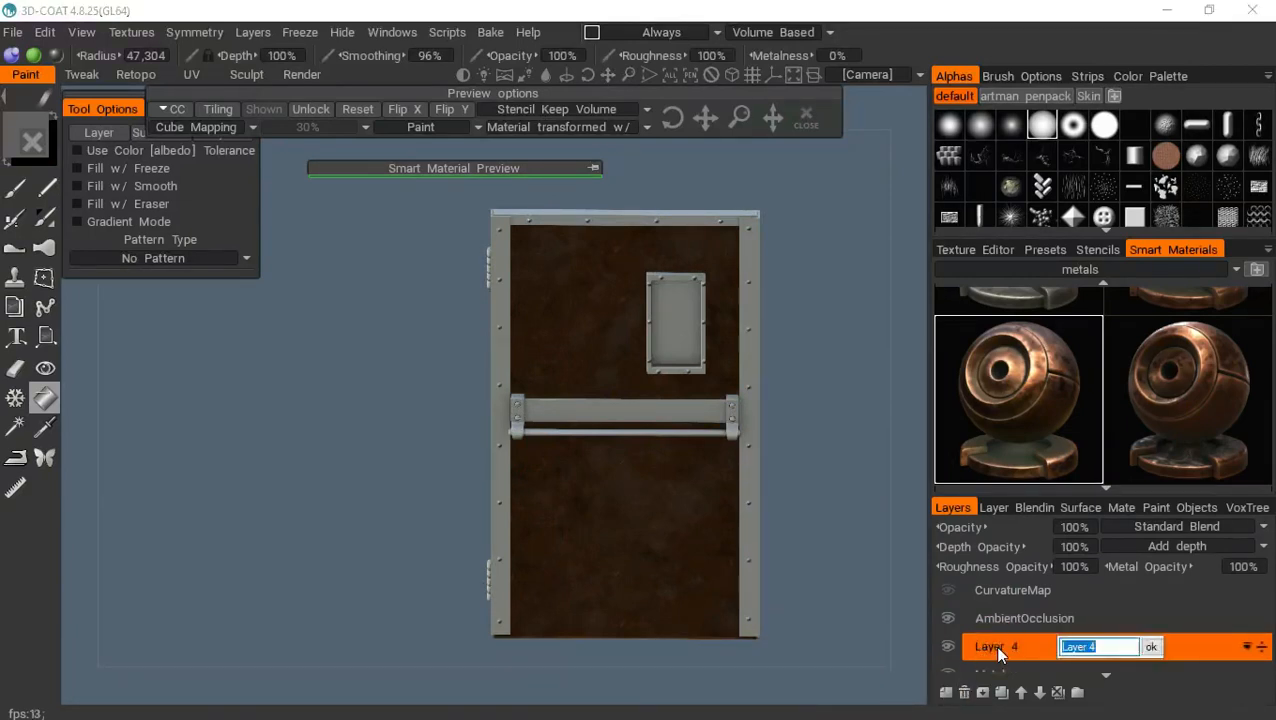
type("Paint")
key("Return")
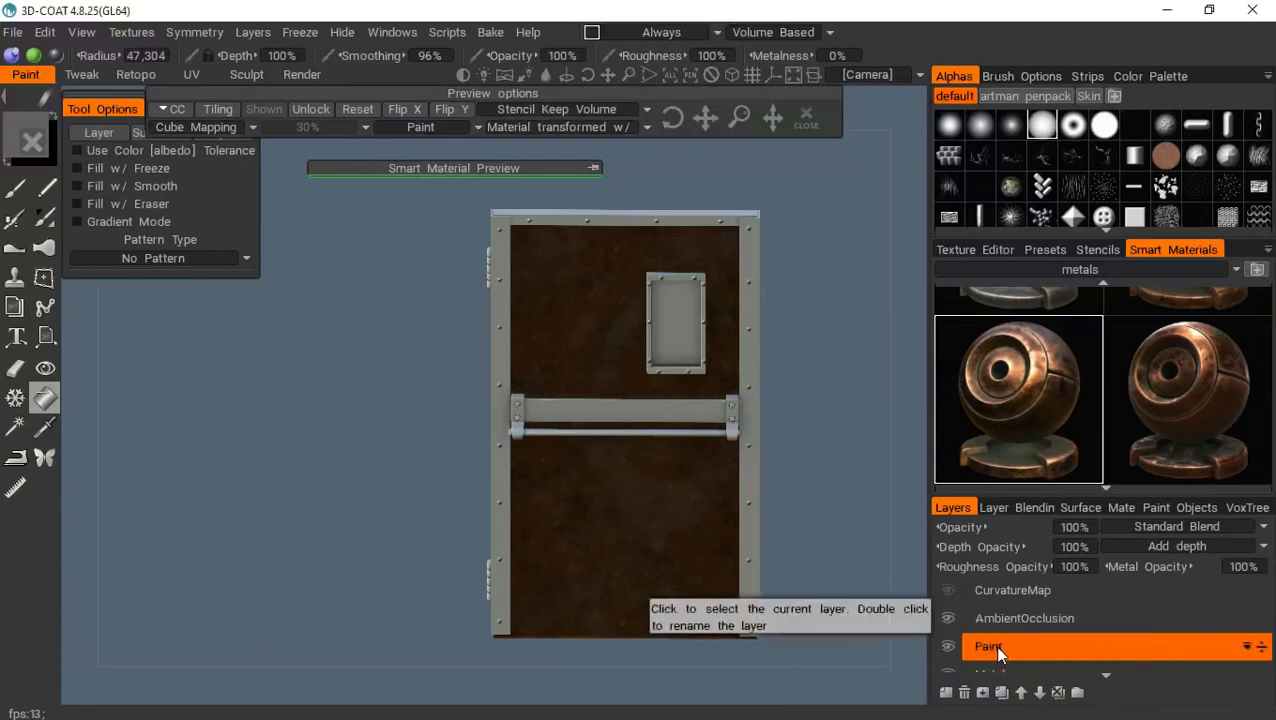
Choose the paint_old_grany smart material from the paints category
left_click(1058, 266)
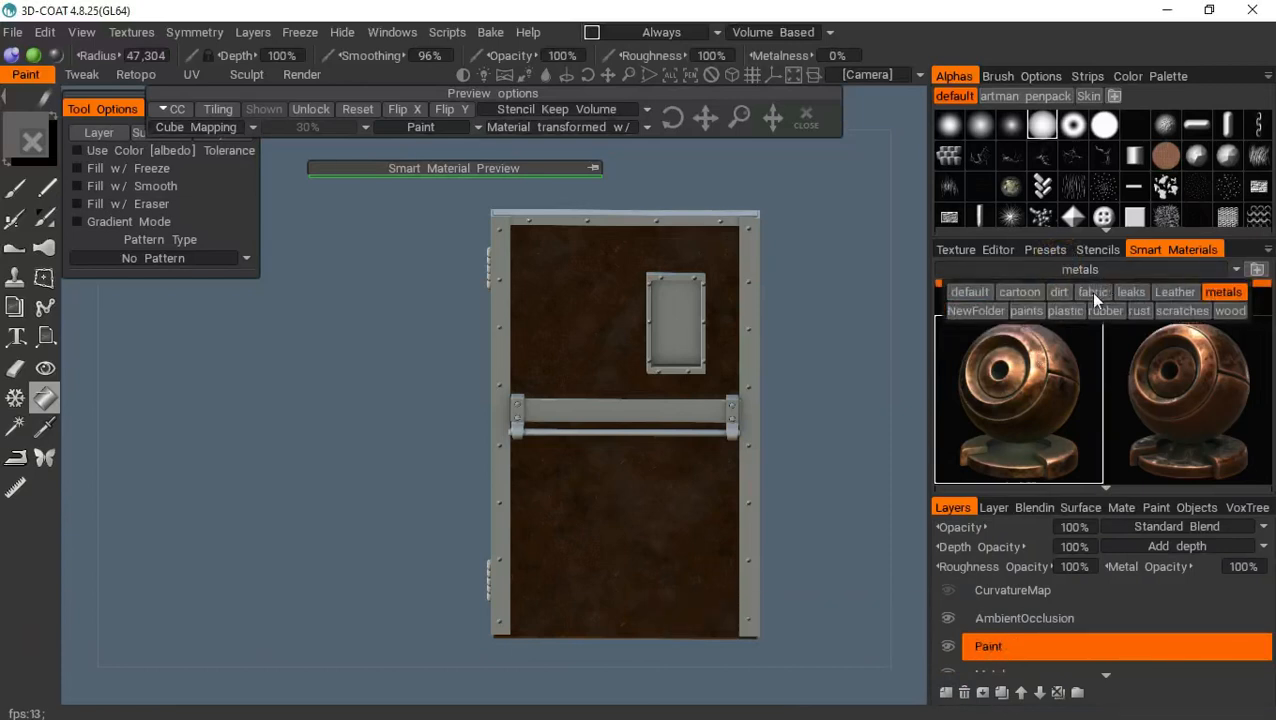
left_click(1026, 311)
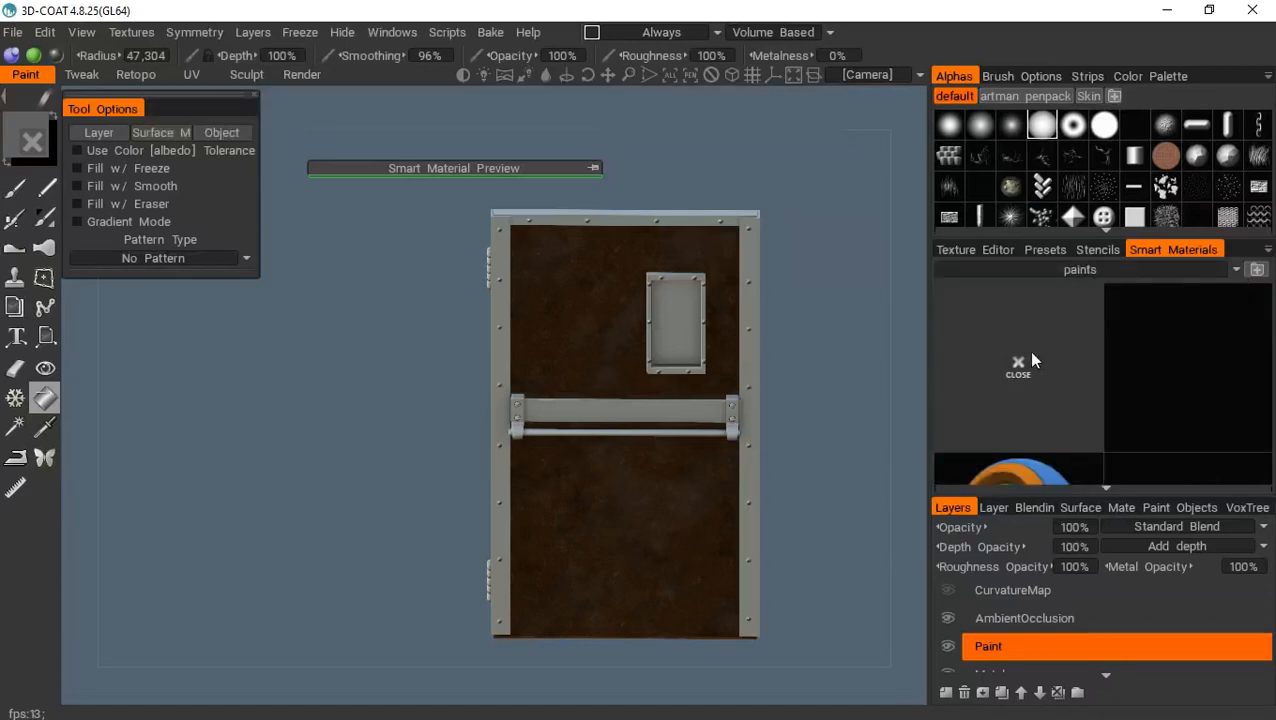
scroll(1076, 393, "down", 3)
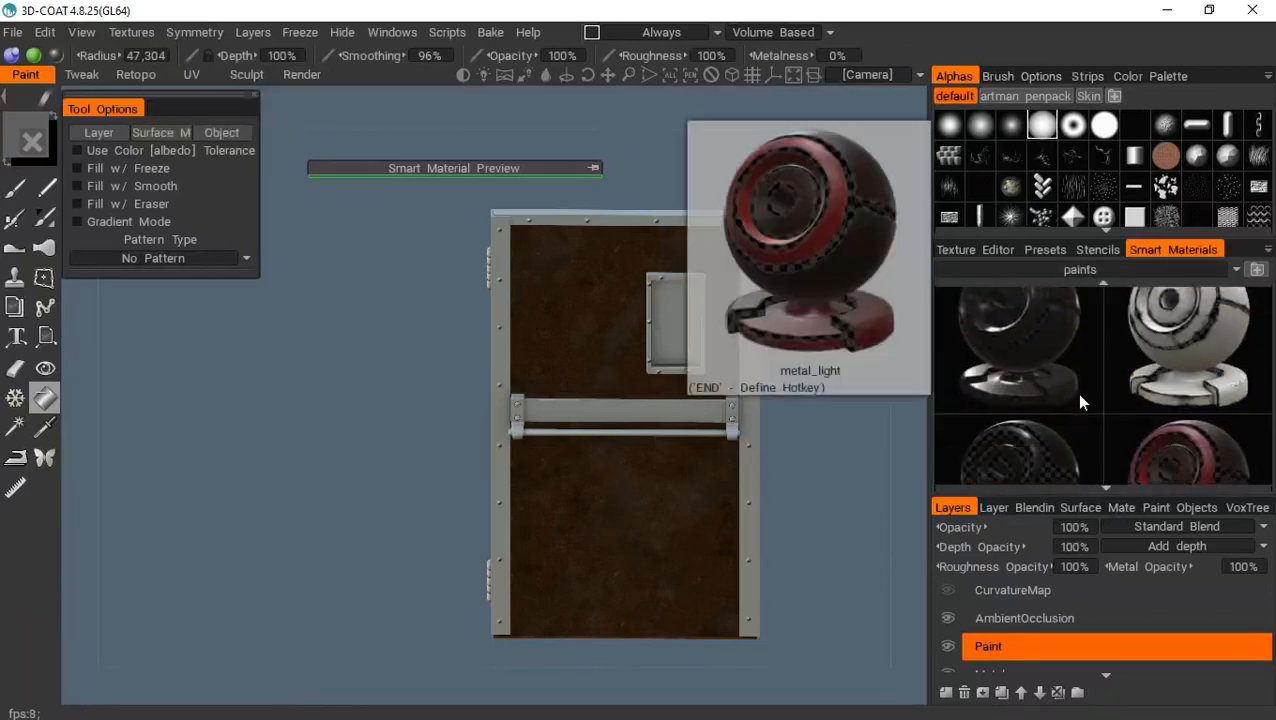
scroll(1073, 344, "down", 5)
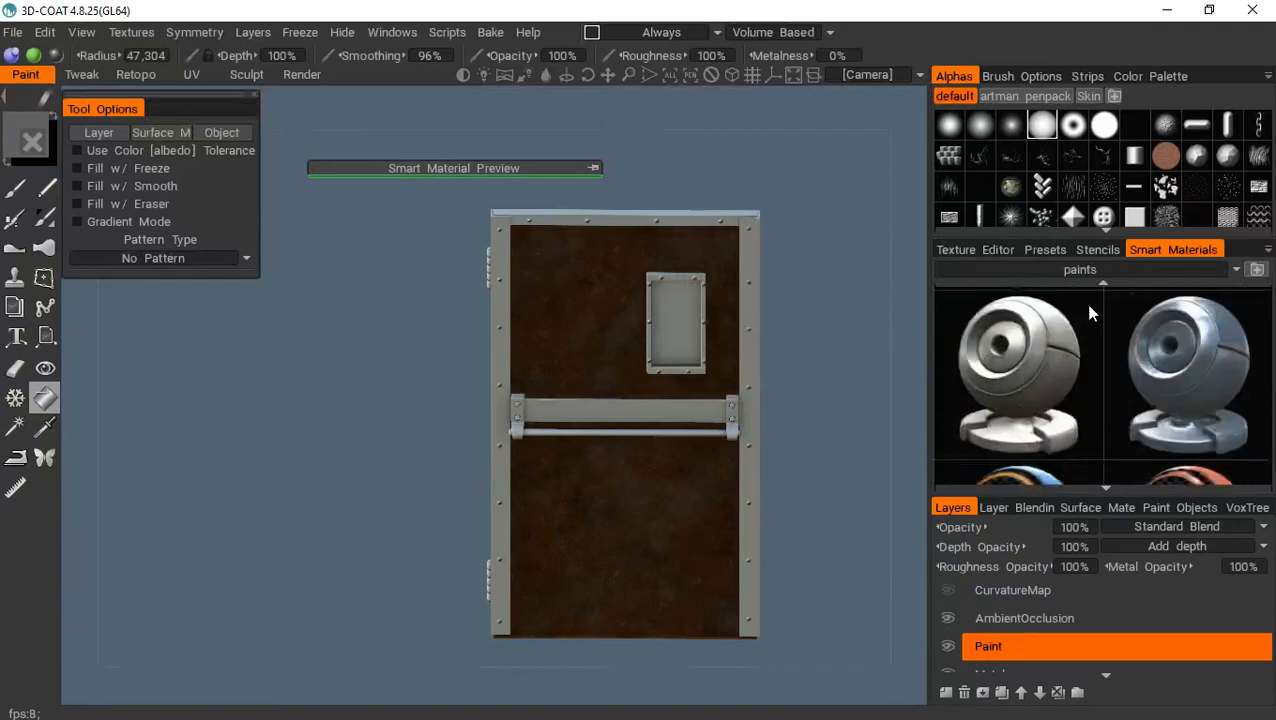
scroll(1111, 384, "down", 5)
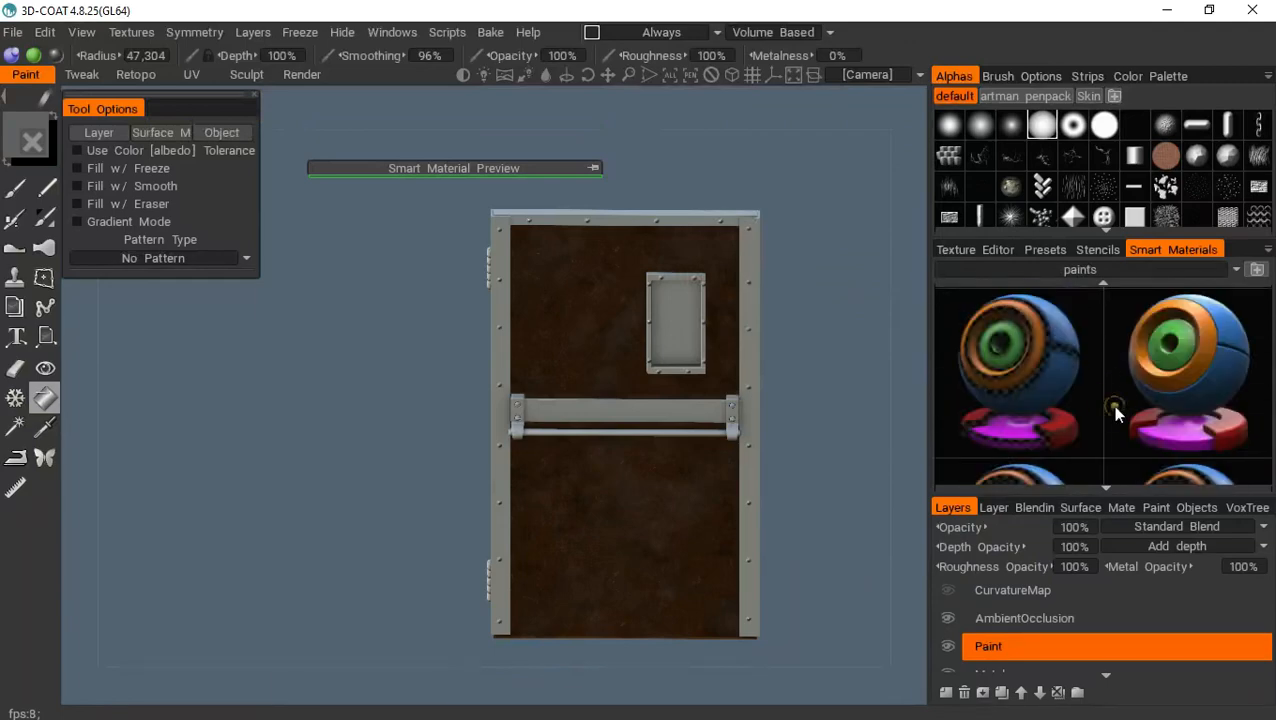
scroll(1097, 328, "down", 2)
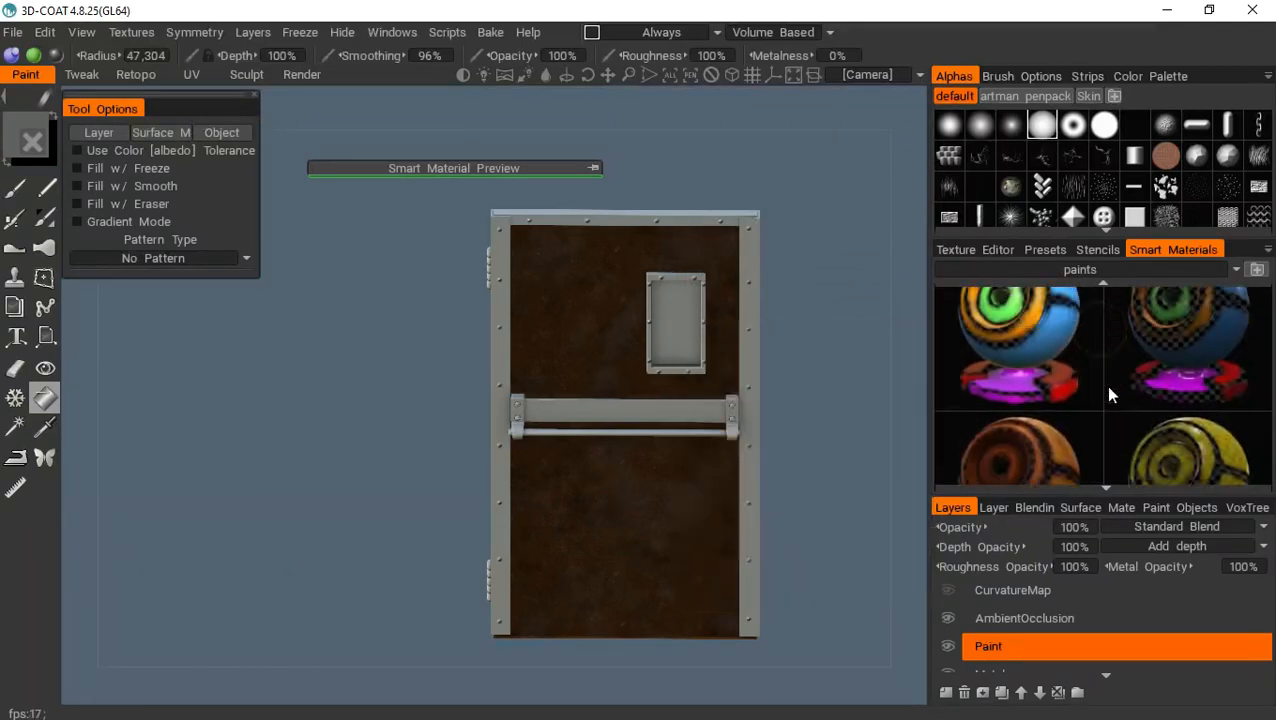
mouse_move(1055, 385)
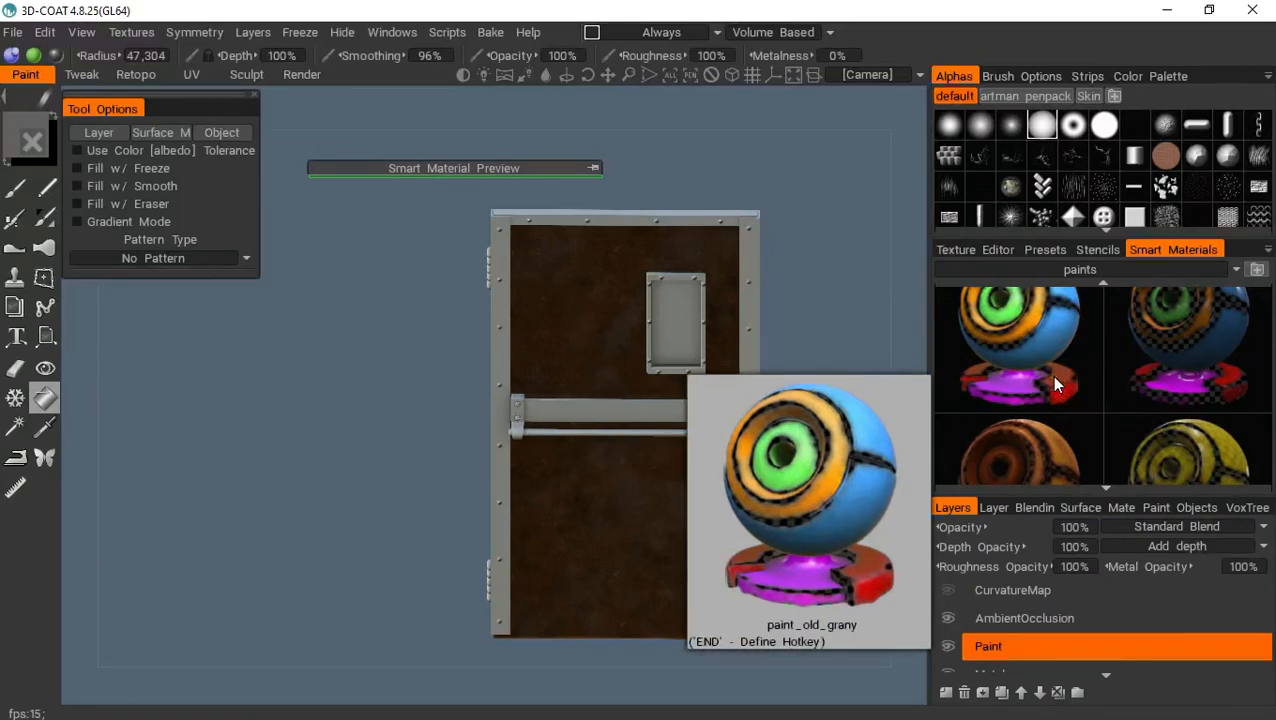
left_click(1053, 378)
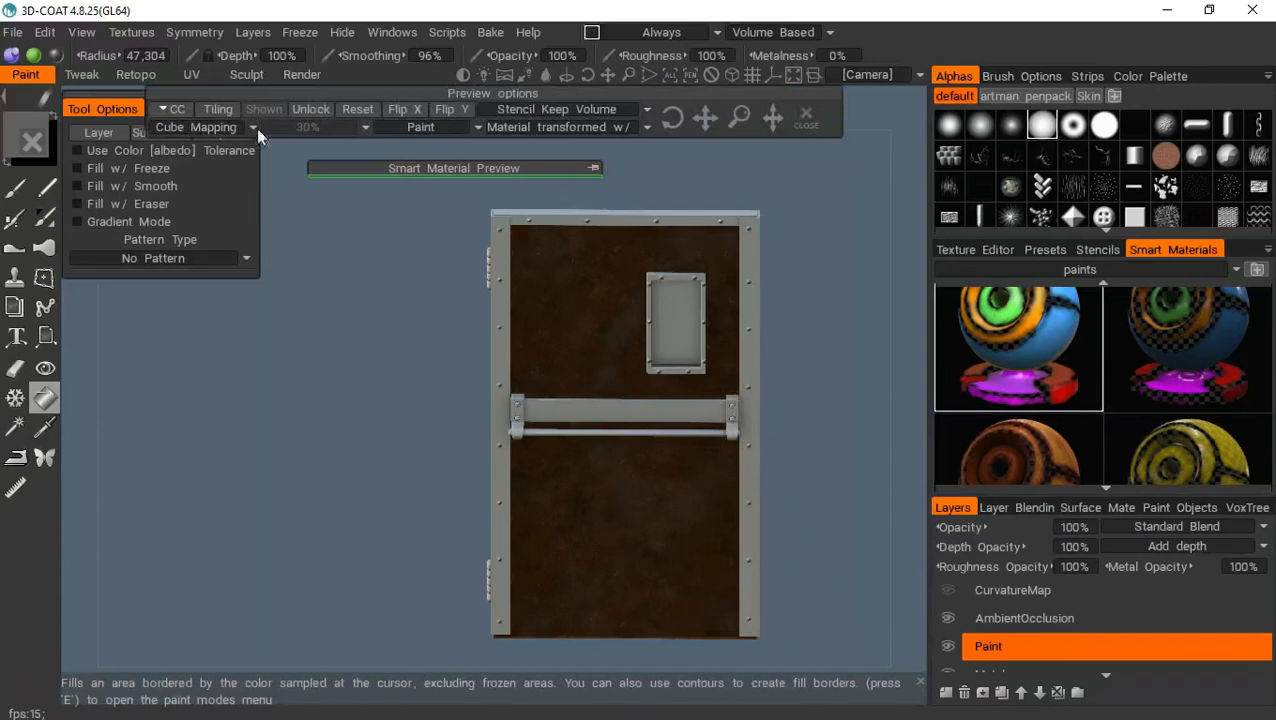
Enable the primary colour for the paint_old_grany material and preview it on the door's upper panel
right_click(35, 148)
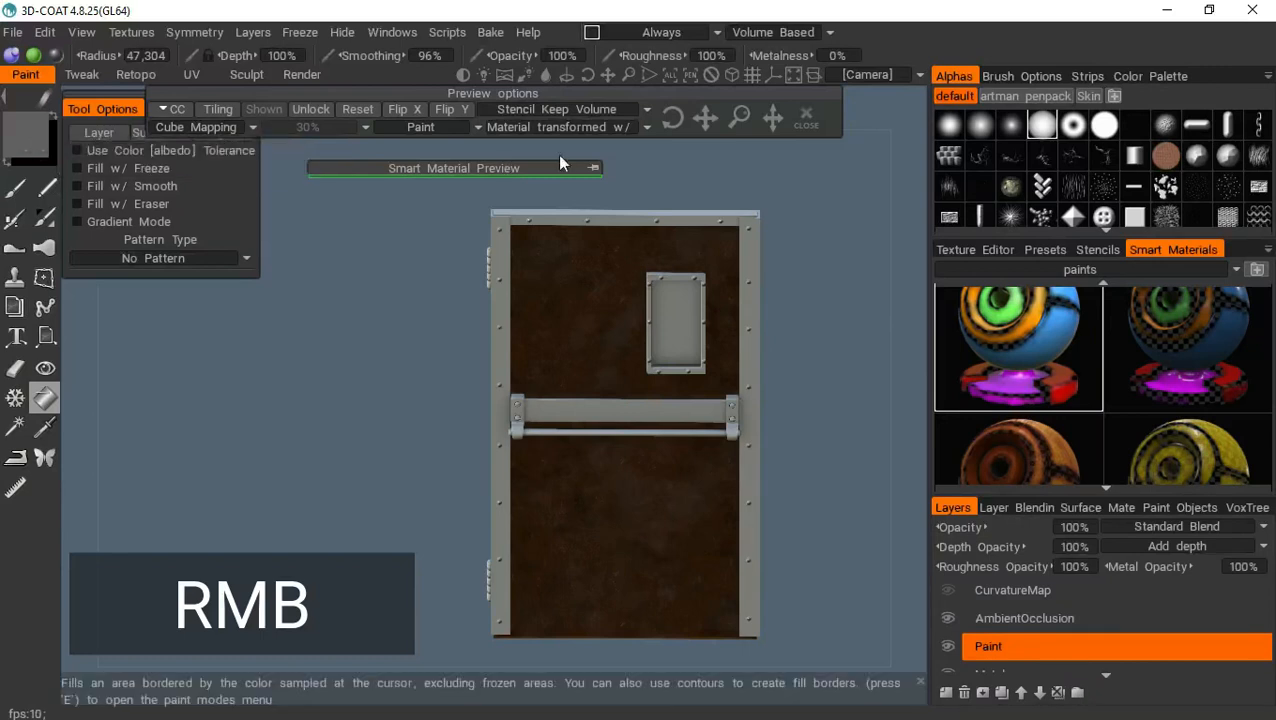
left_click_drag(550, 168, 600, 194)
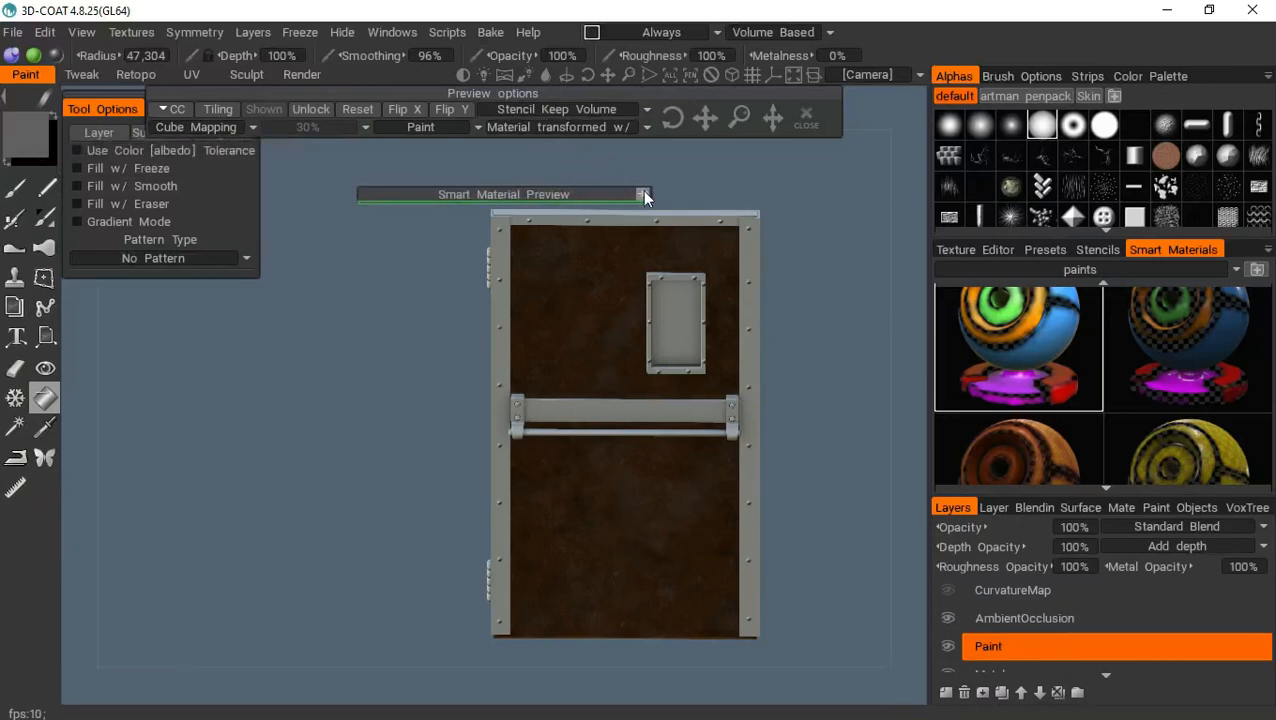
left_click(642, 190)
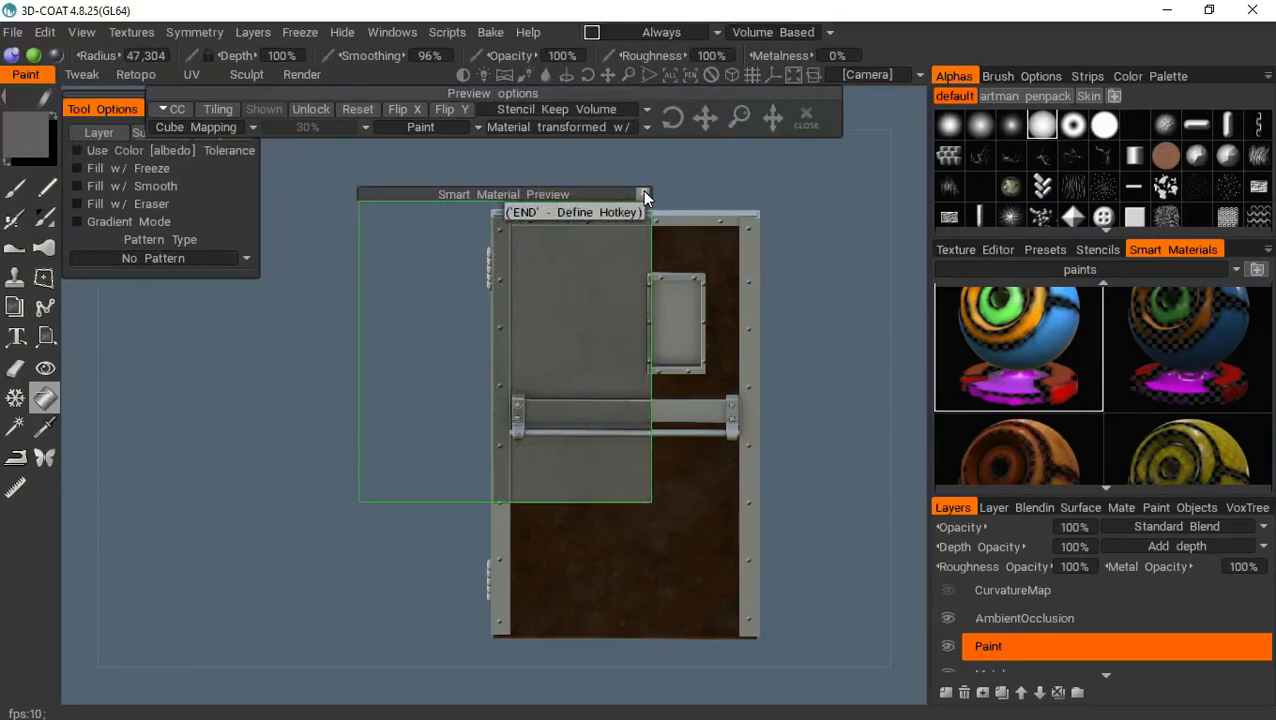
left_click(643, 194)
left_click(40, 129)
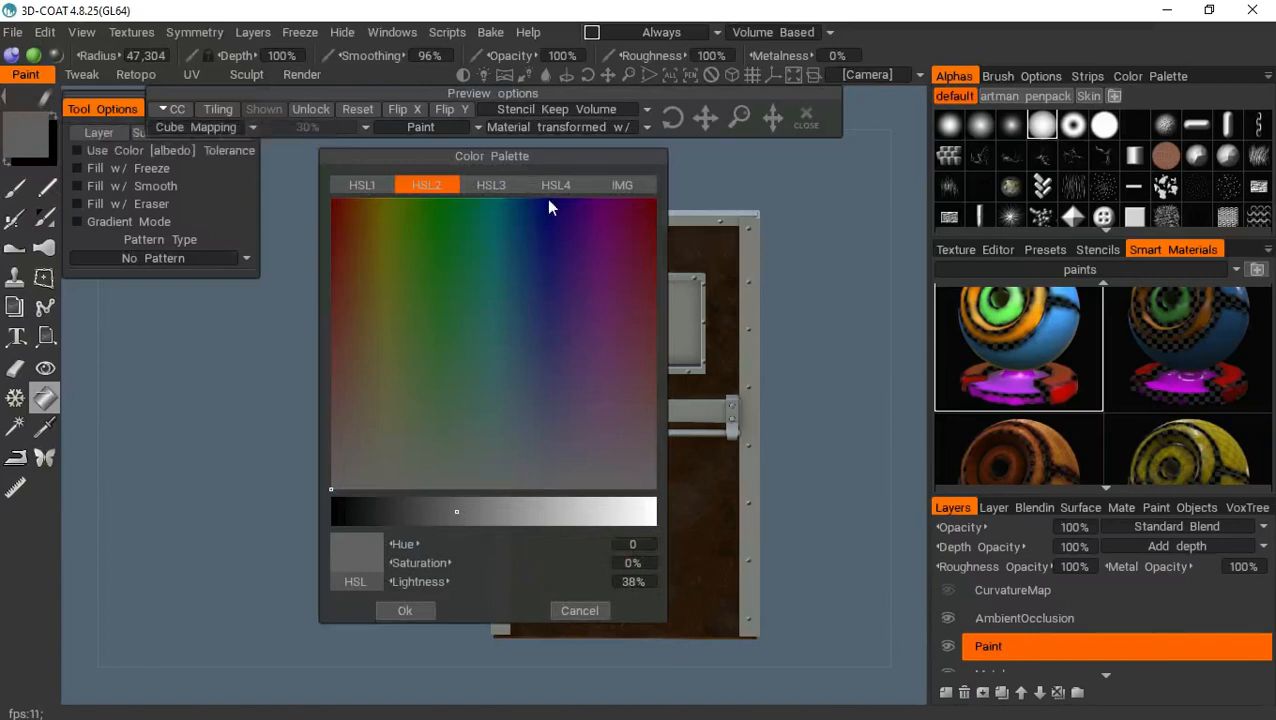
left_click(622, 185)
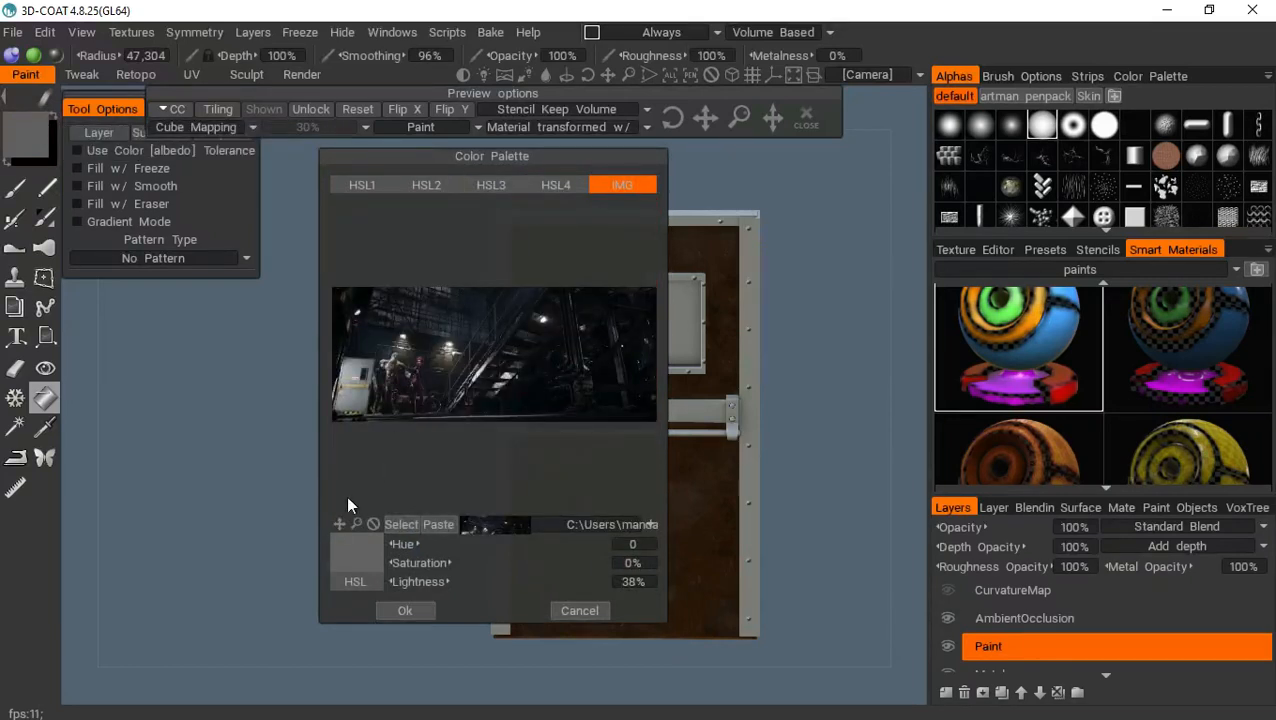
left_click(414, 524)
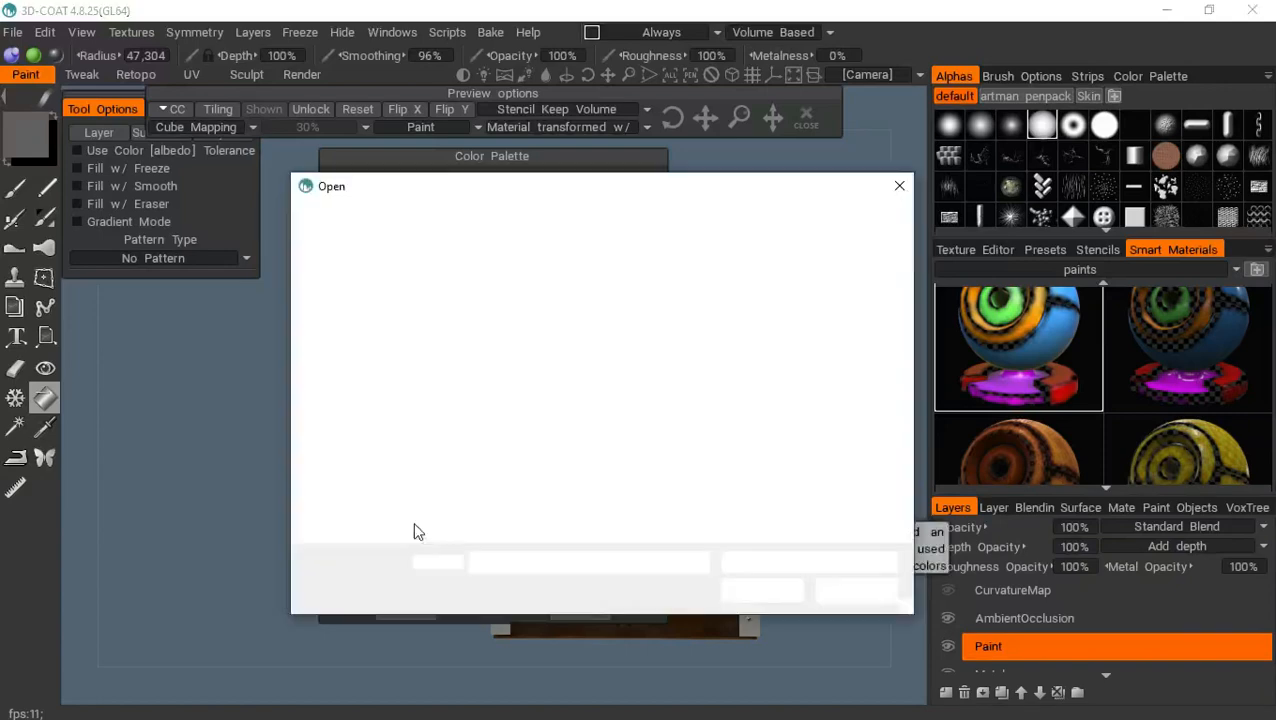
left_click_drag(904, 298, 904, 505)
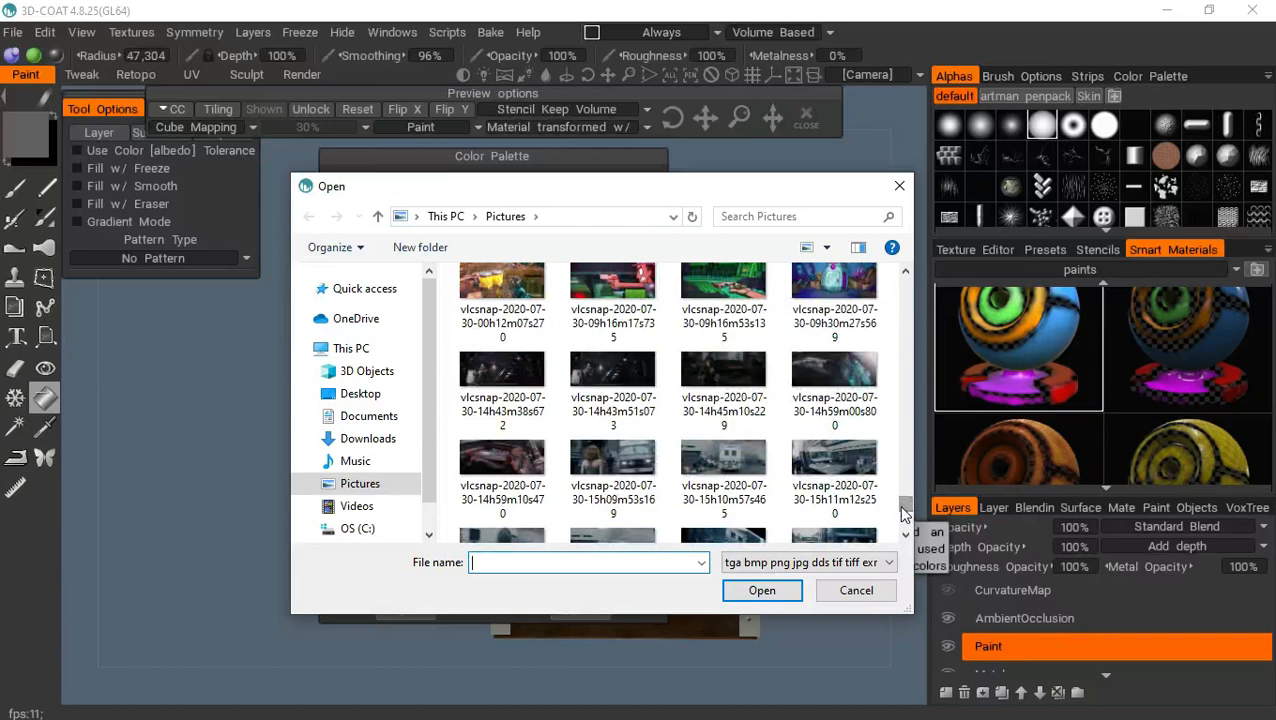
left_click(588, 378)
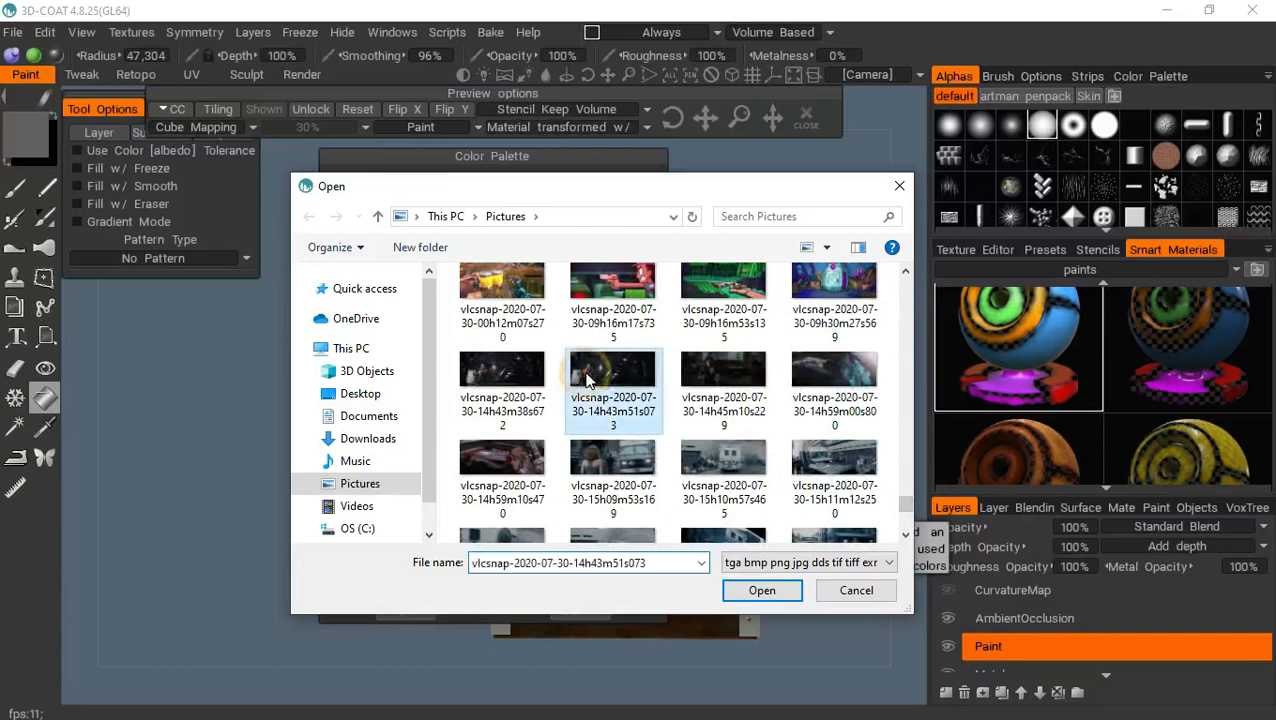
left_click(757, 592)
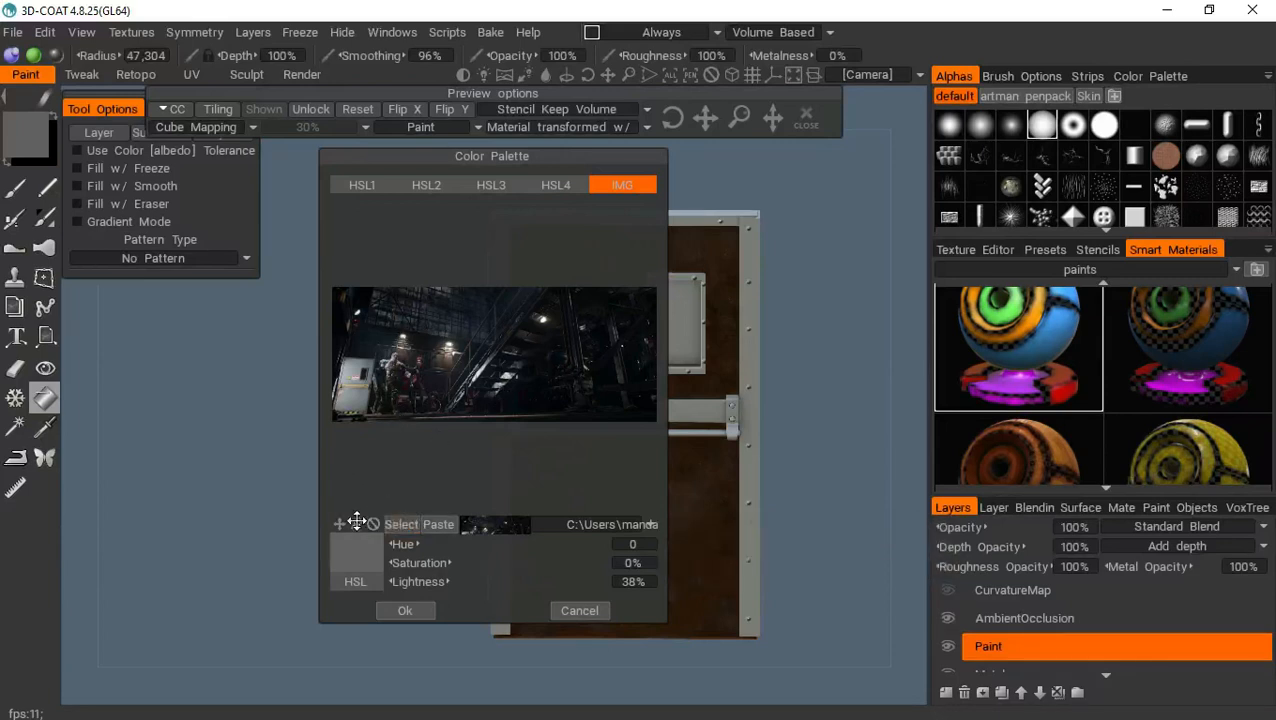
Sample the blue-grey paint of the door in the reference image as primary colour and preview it on the model
left_click_drag(357, 522, 466, 499)
left_click_drag(339, 524, 356, 480)
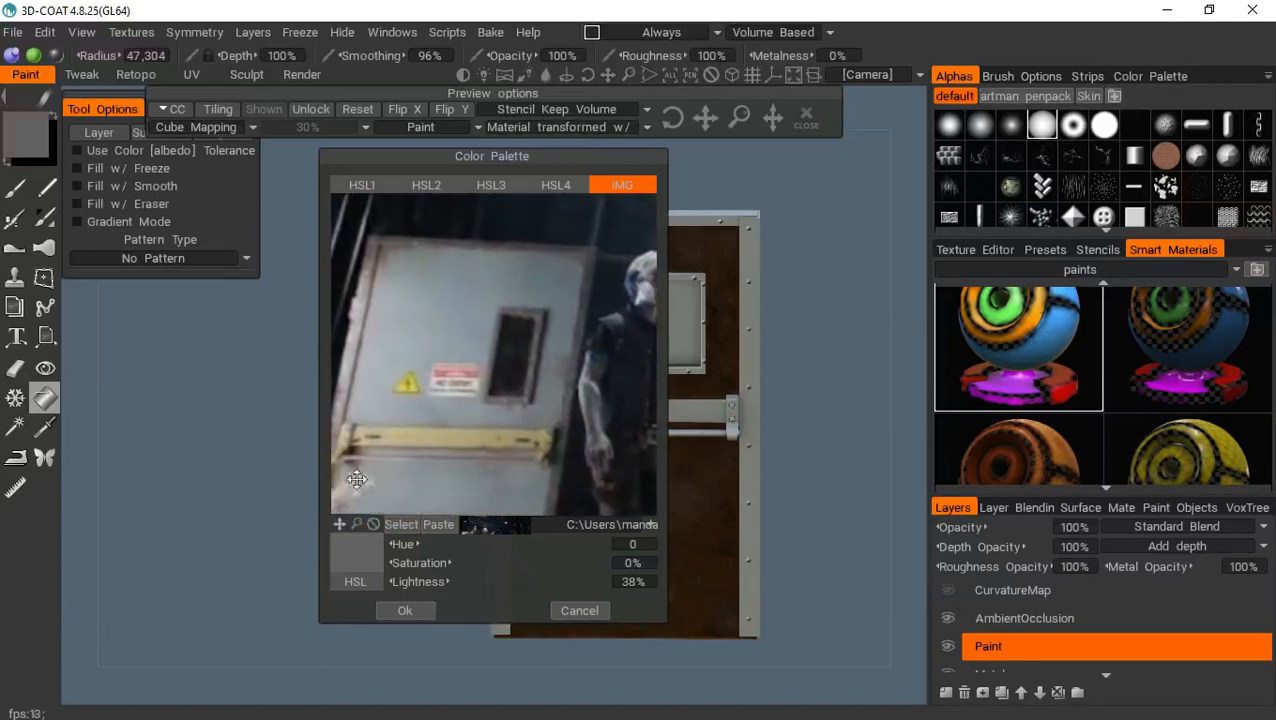
left_click(463, 302)
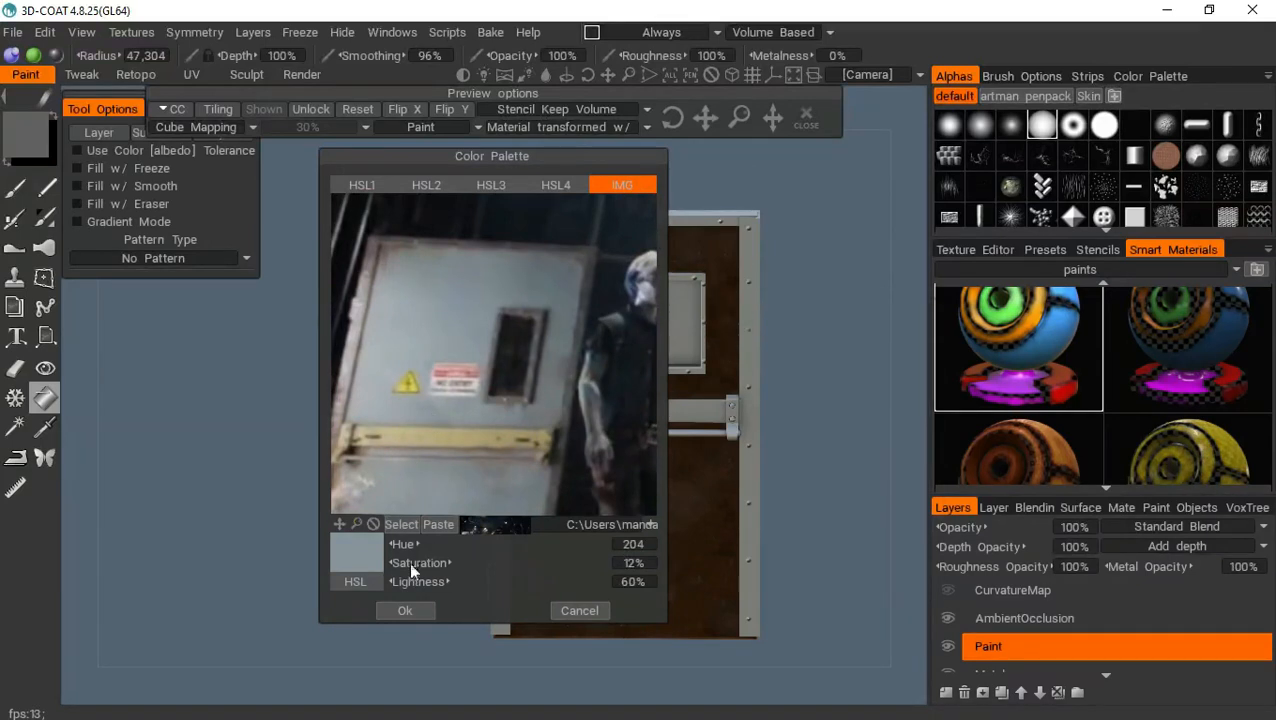
left_click(403, 611)
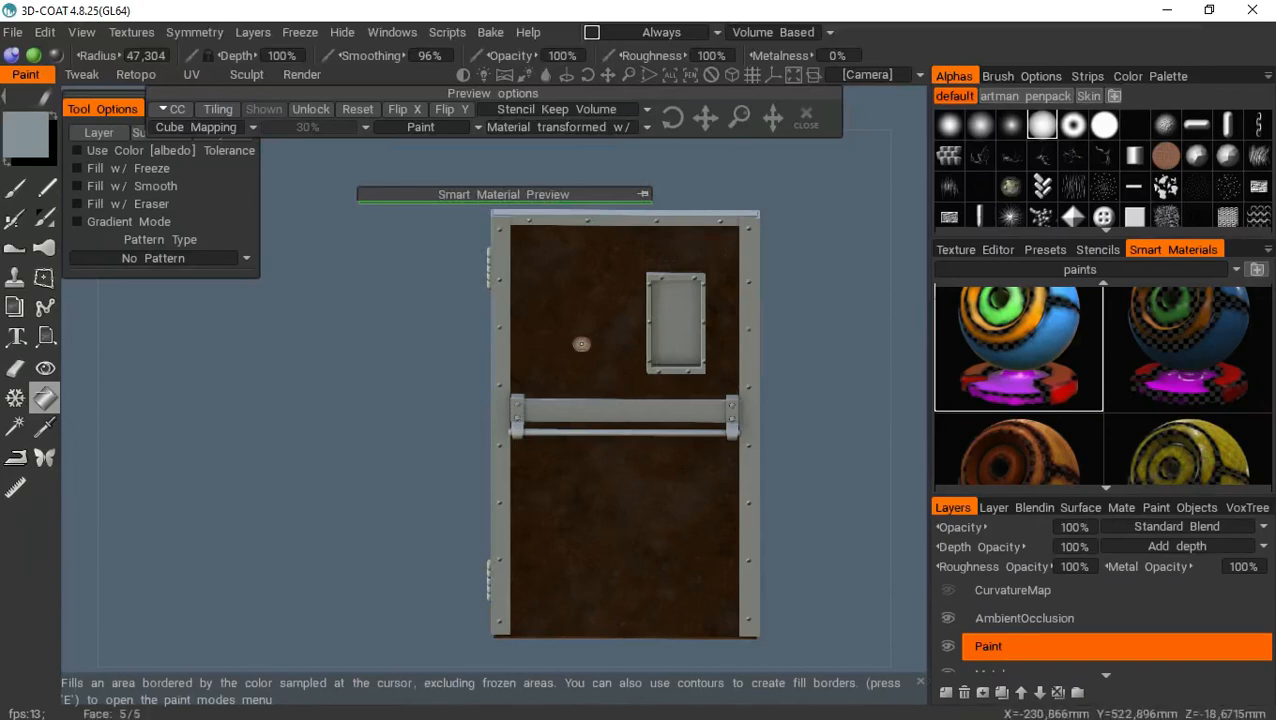
left_click(642, 194)
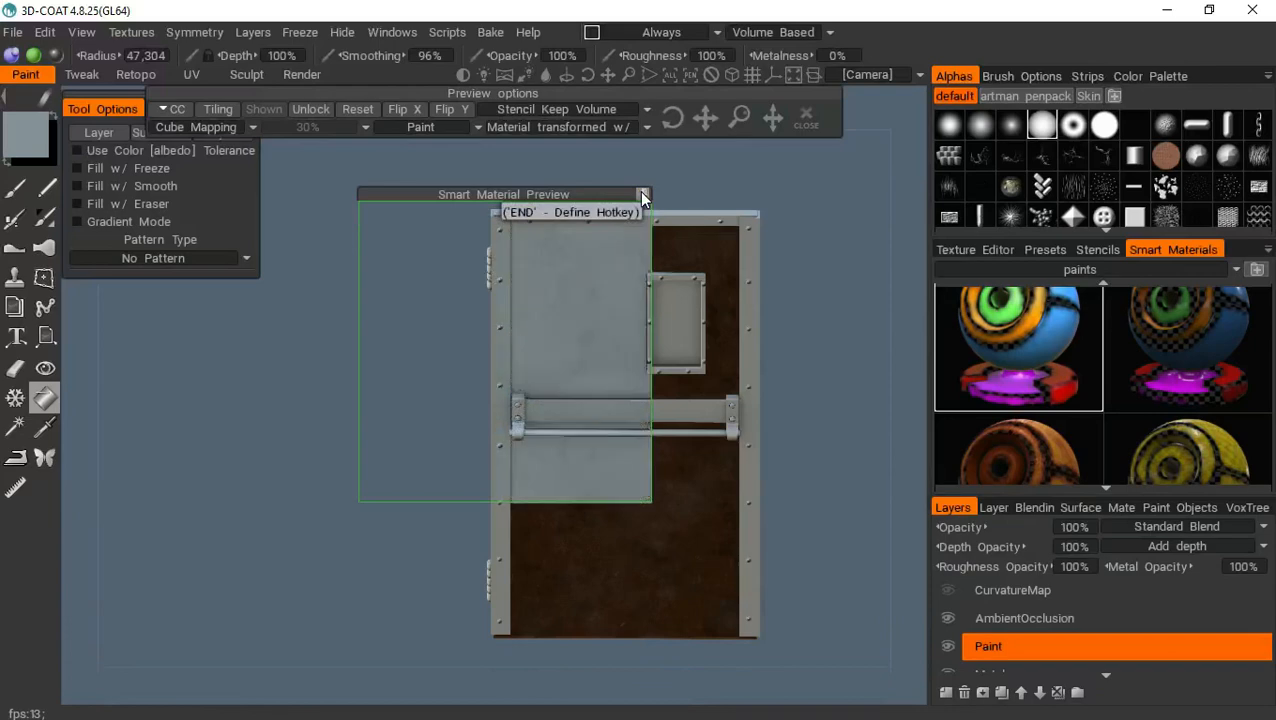
left_click(642, 194)
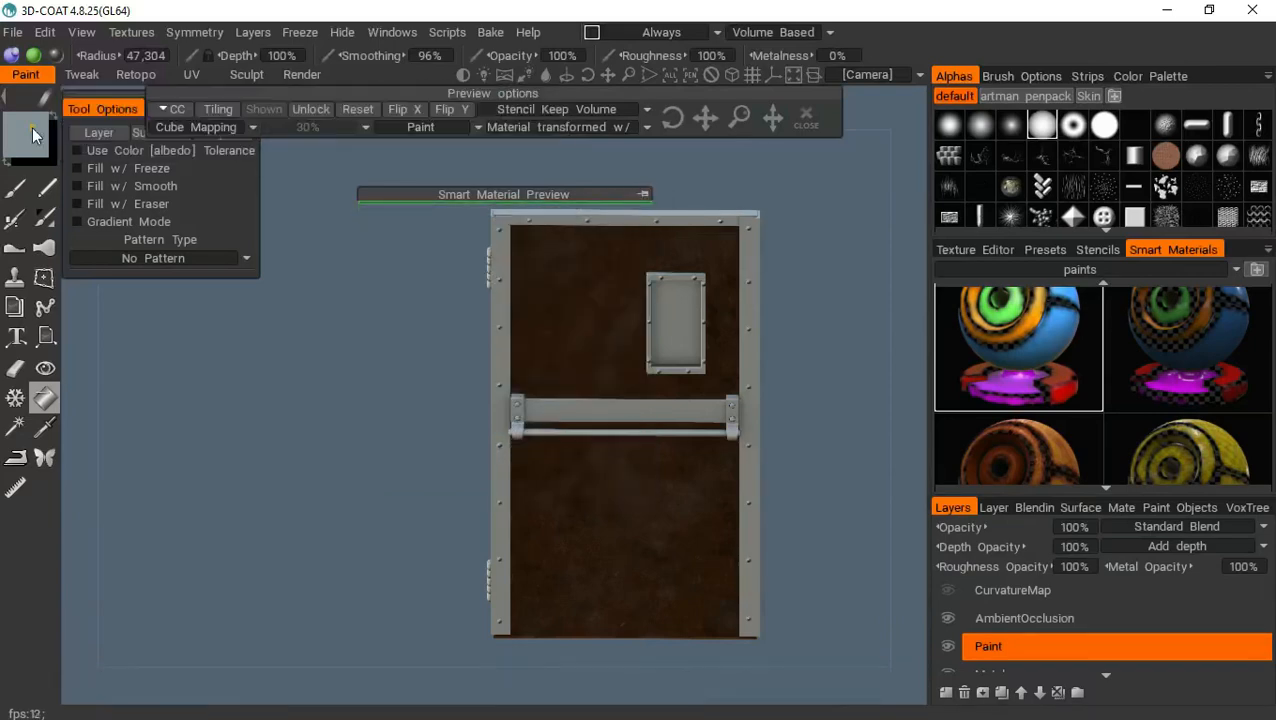
Darken the primary colour to 54% lightness
left_click(31, 127)
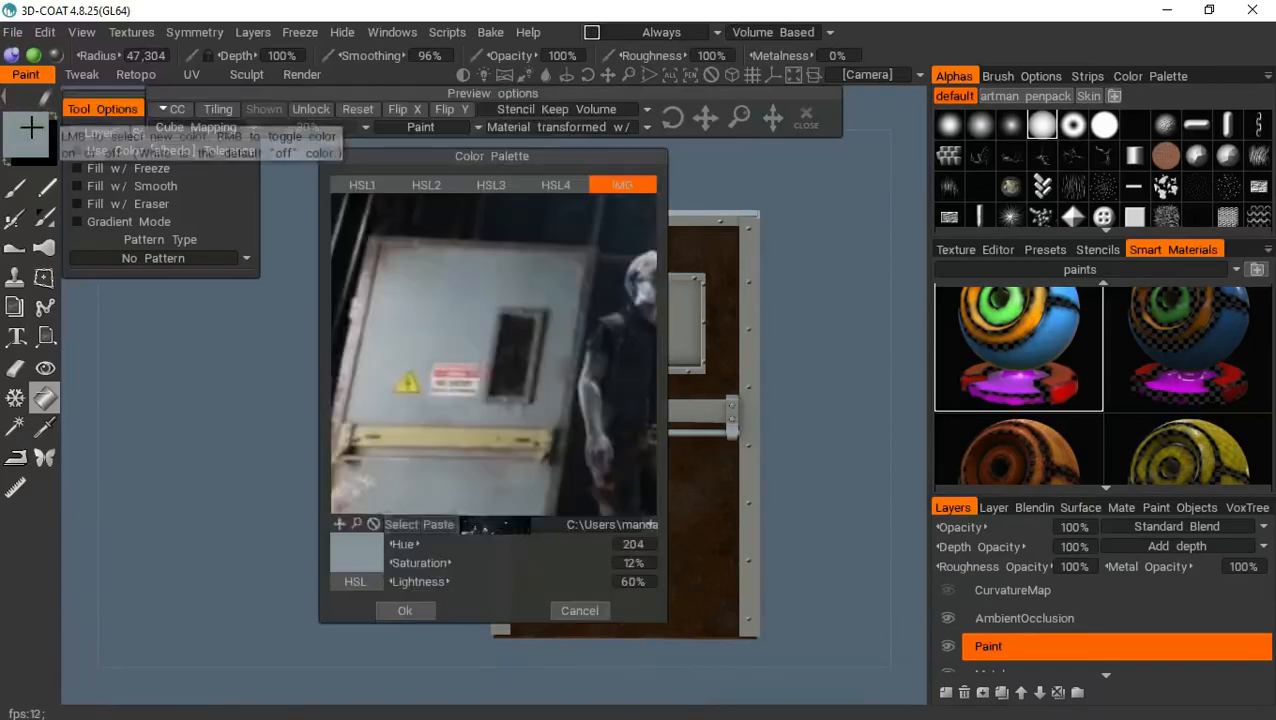
left_click(428, 184)
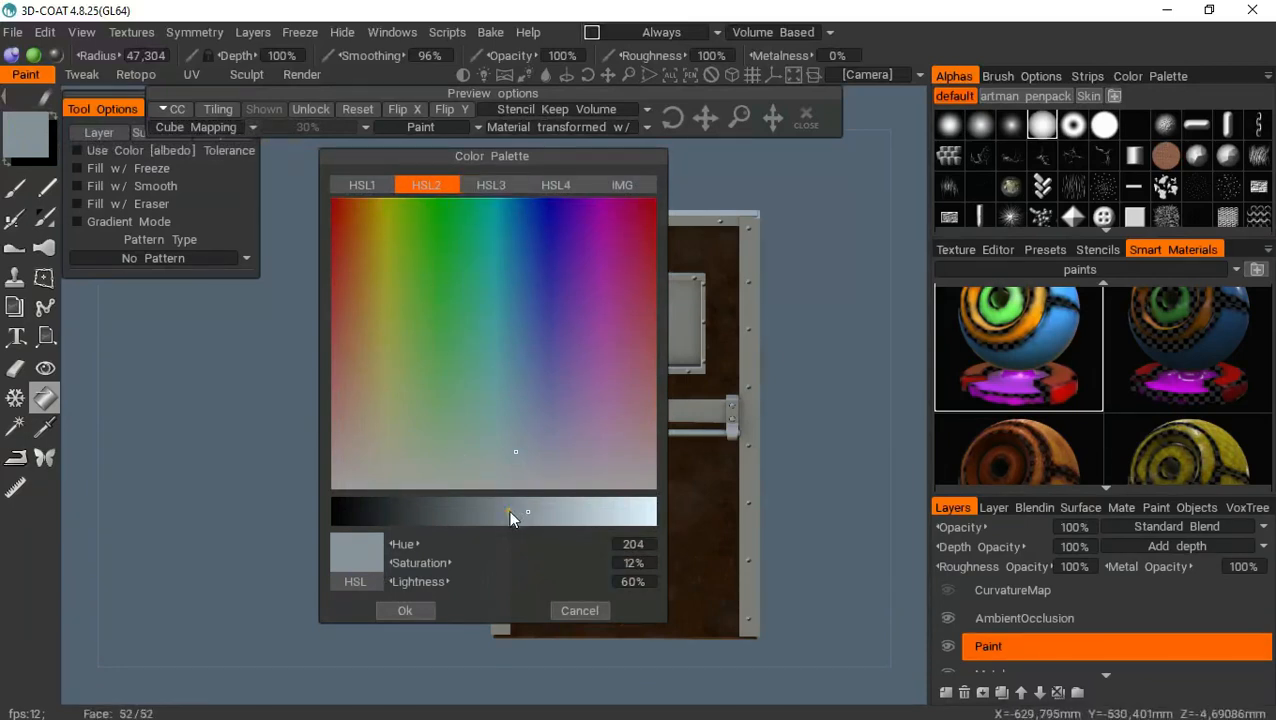
left_click_drag(510, 515, 500, 512)
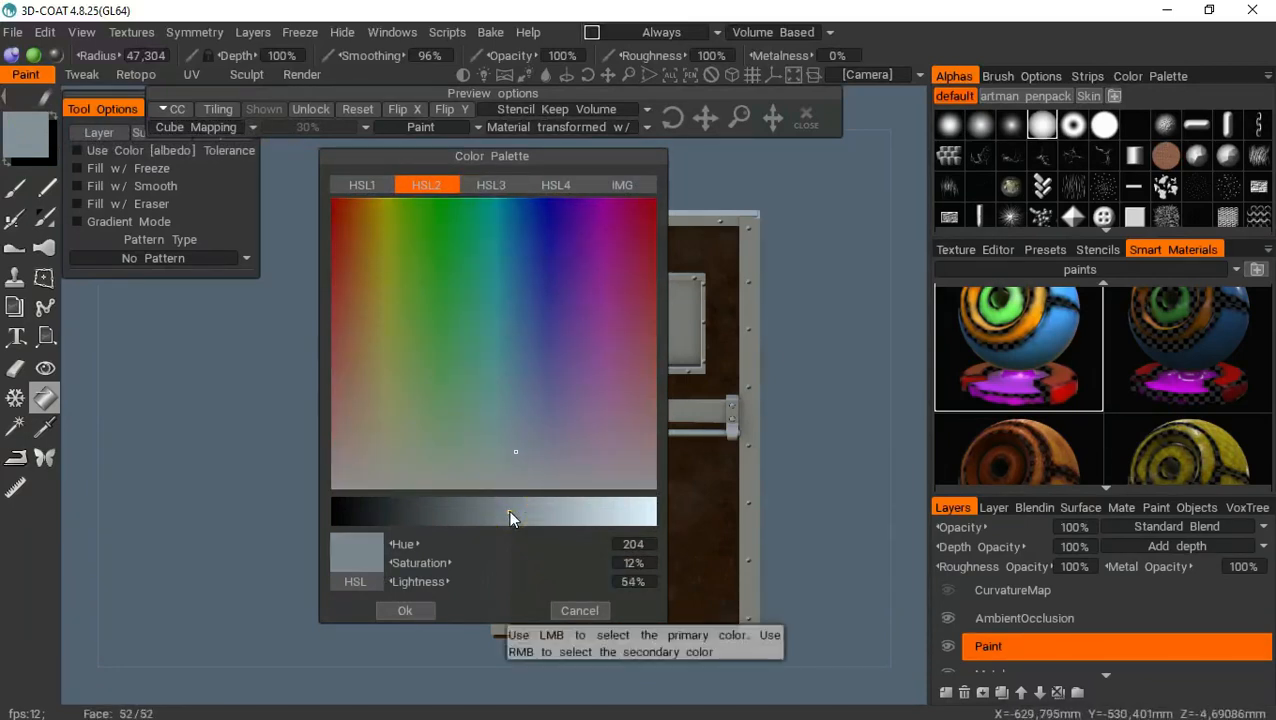
left_click(405, 610)
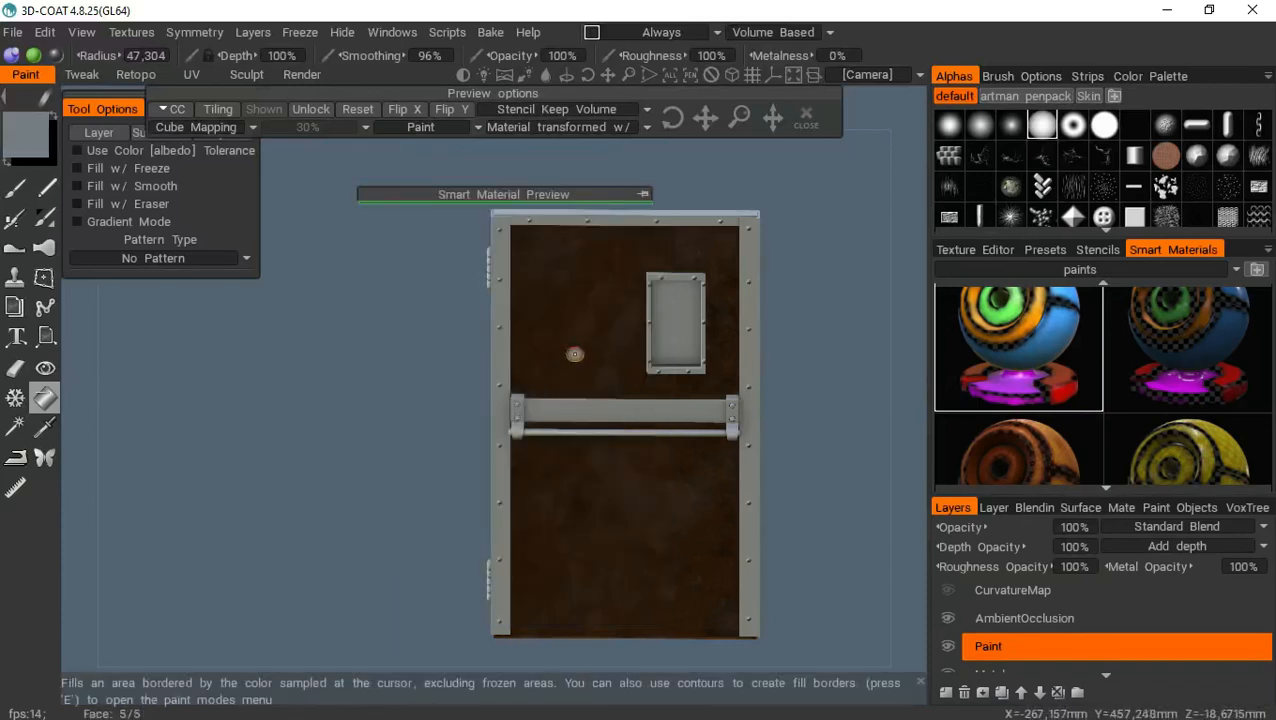
Fill the door's main panel with the blue-grey paint material on the Paint layer and inspect it from different angles
left_click(574, 354)
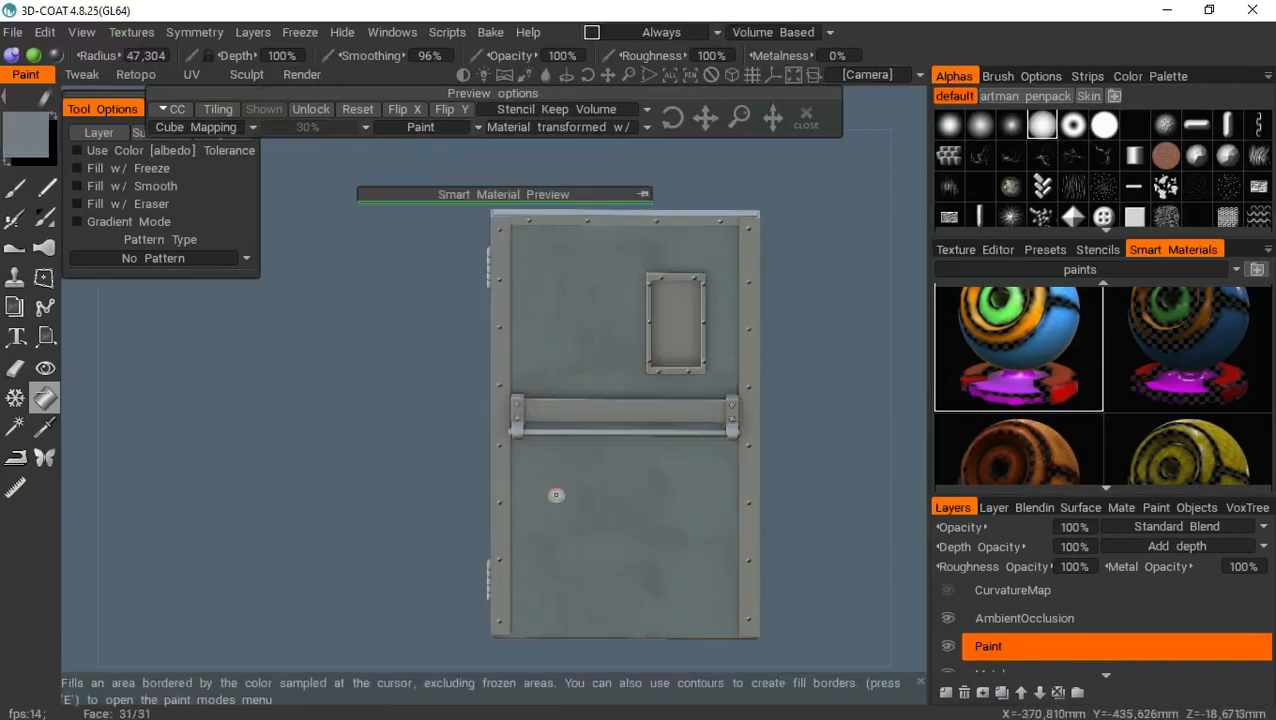
left_click_drag(810, 322, 631, 197)
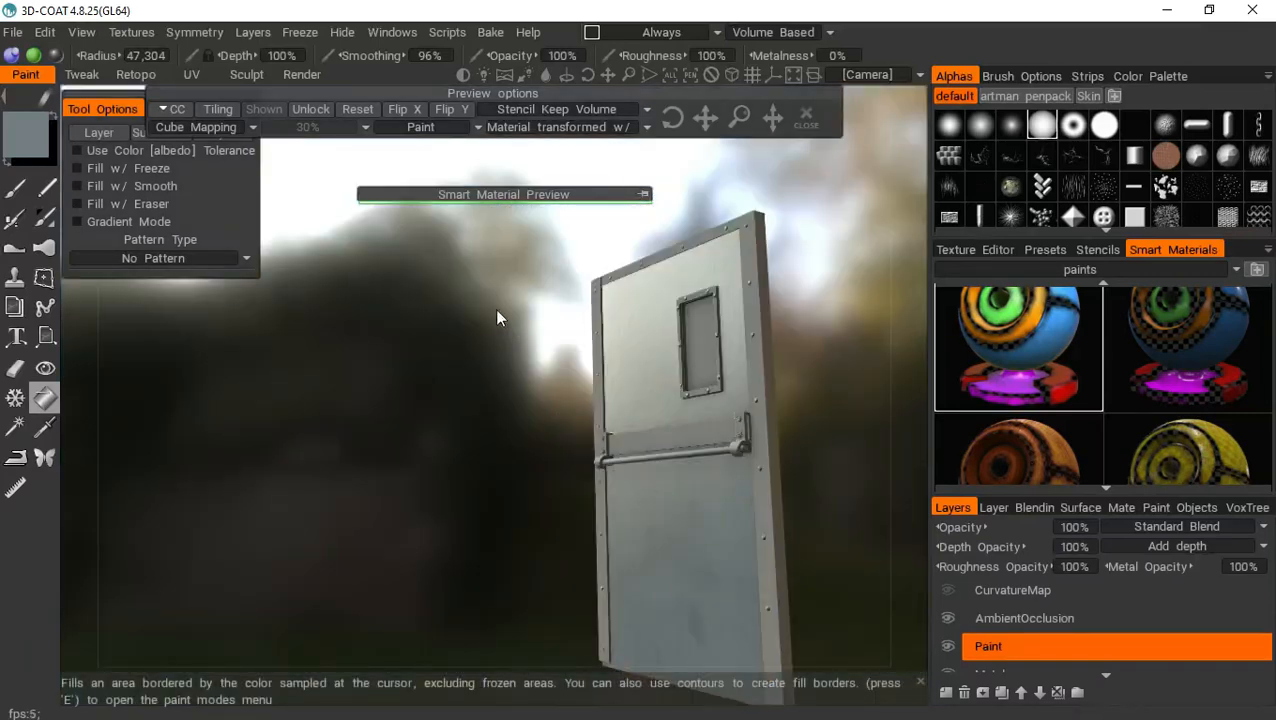
left_click_drag(504, 402, 656, 421)
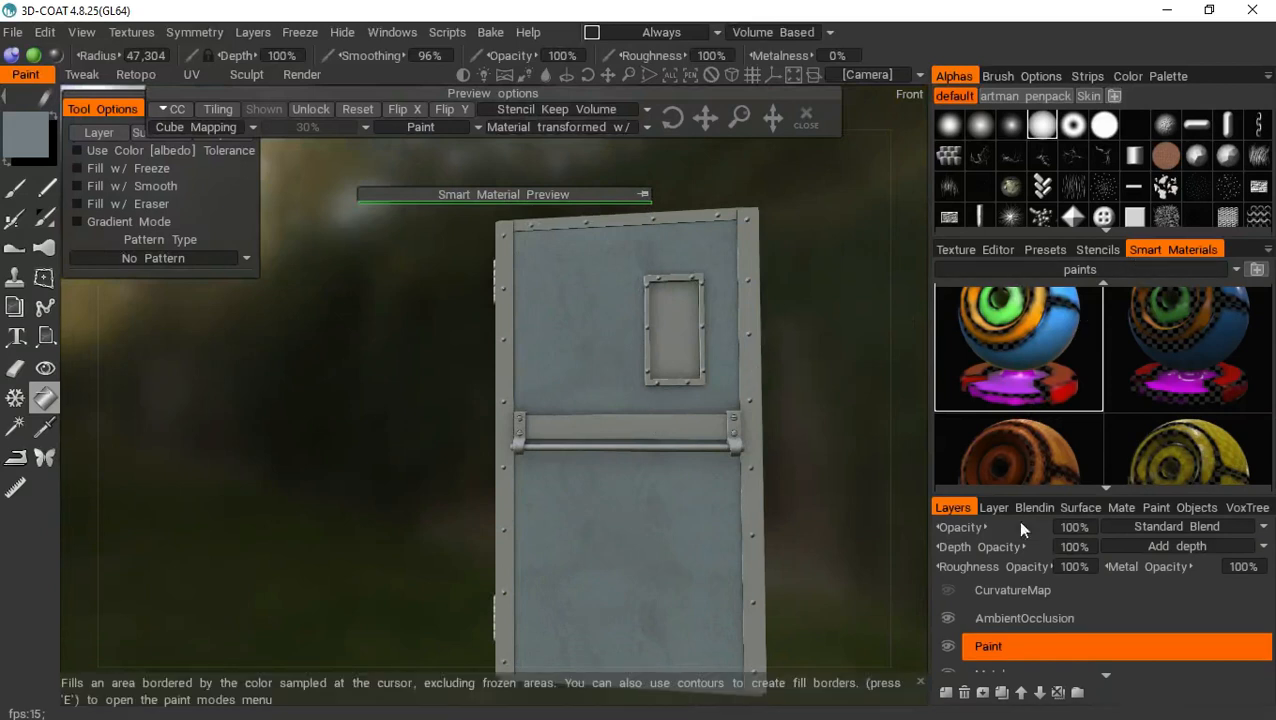
Make the Metal layer active and show the metals category of smart materials
scroll(1007, 645, "down", 1)
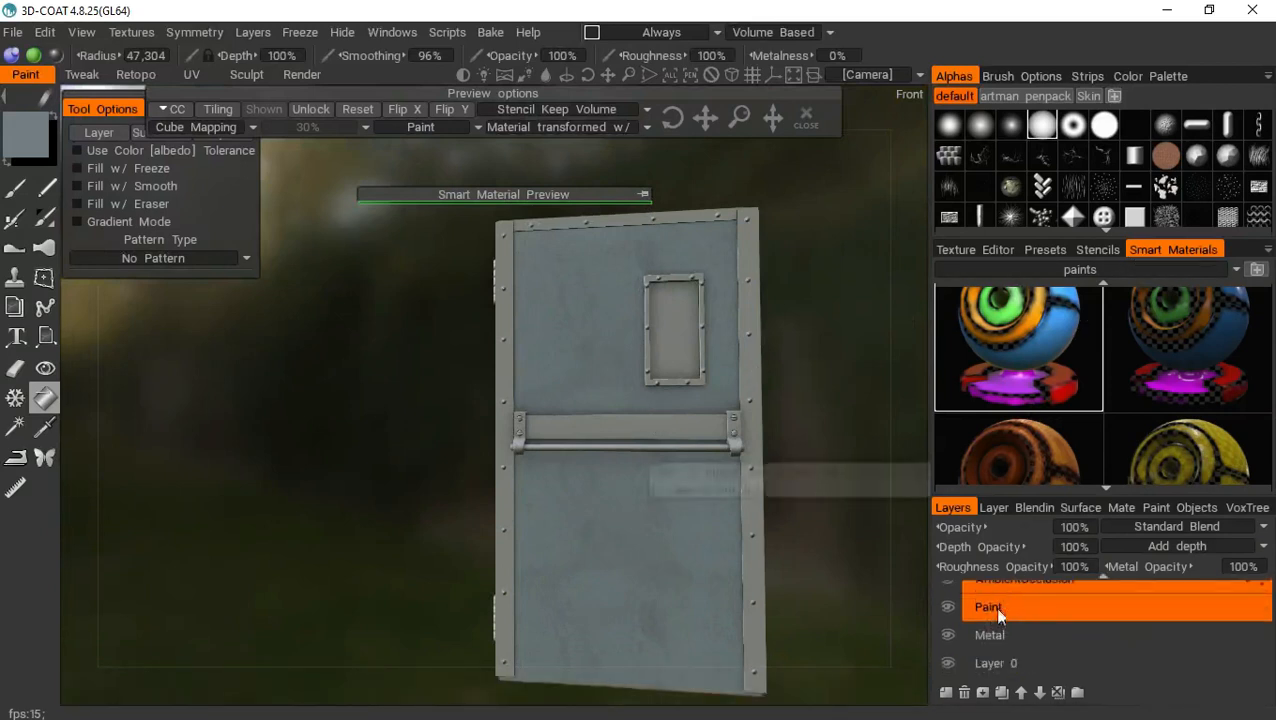
left_click(993, 629)
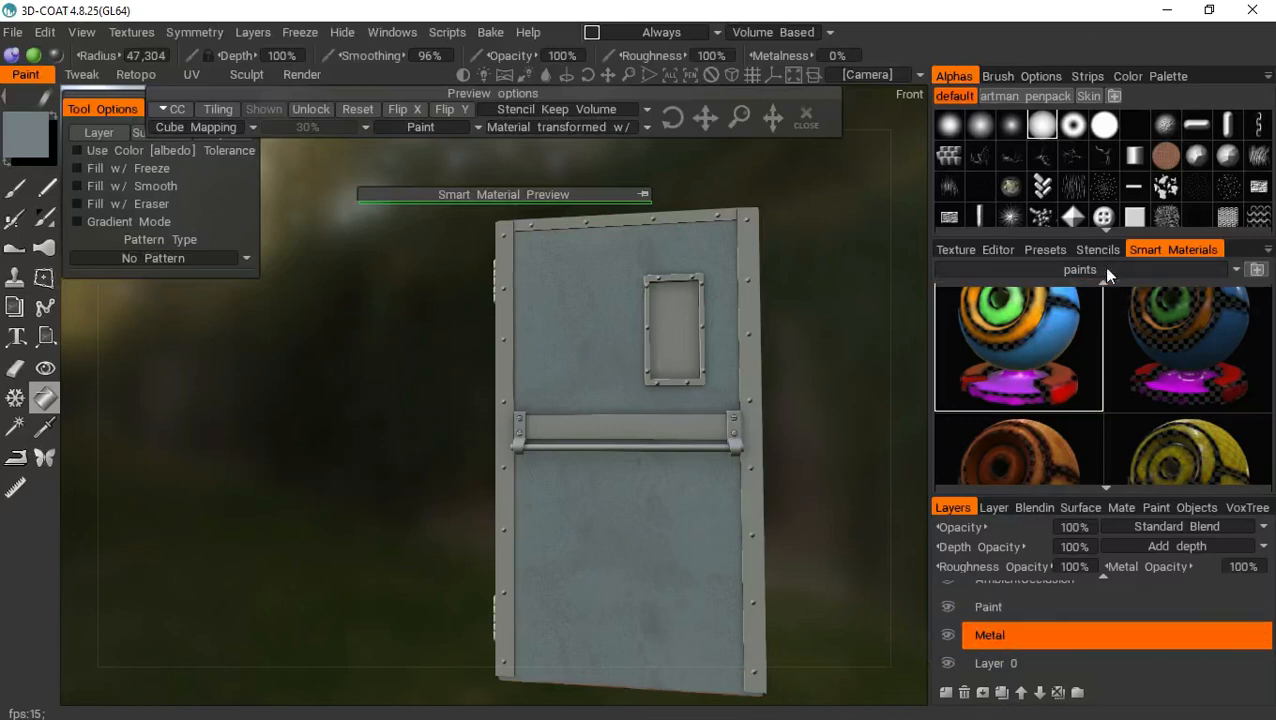
mouse_move(1148, 279)
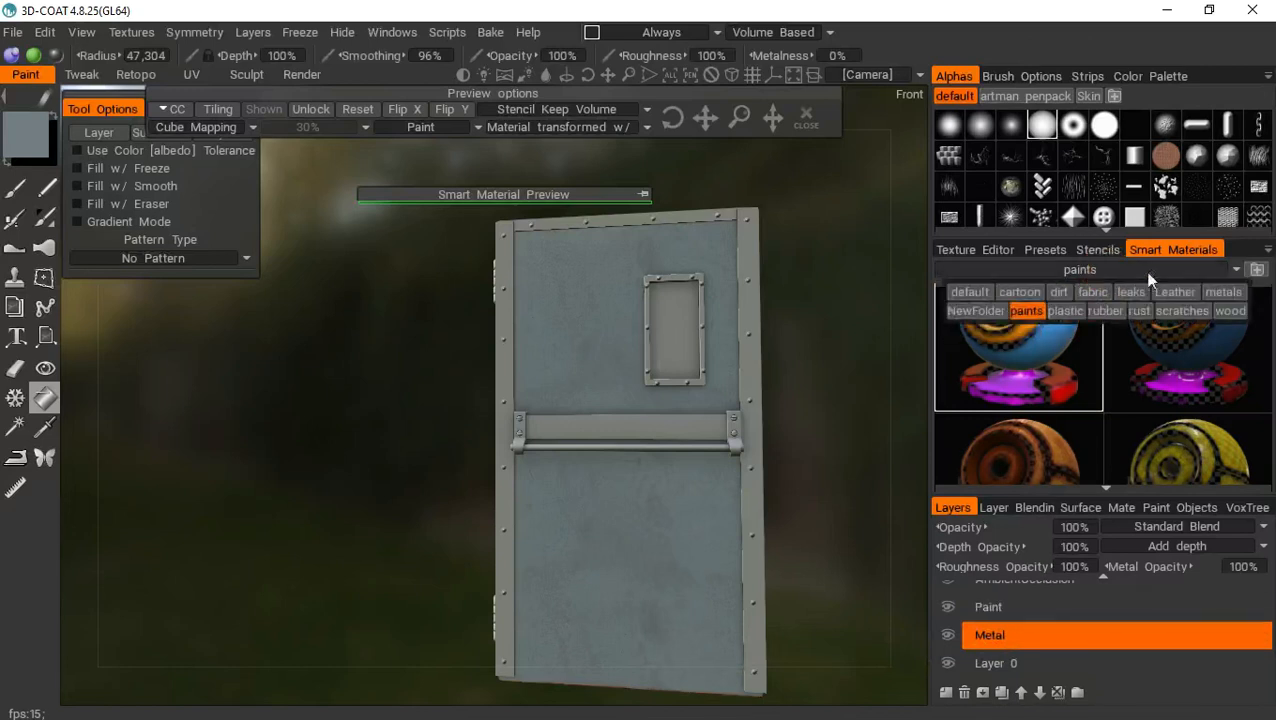
left_click(1224, 292)
mouse_move(1137, 377)
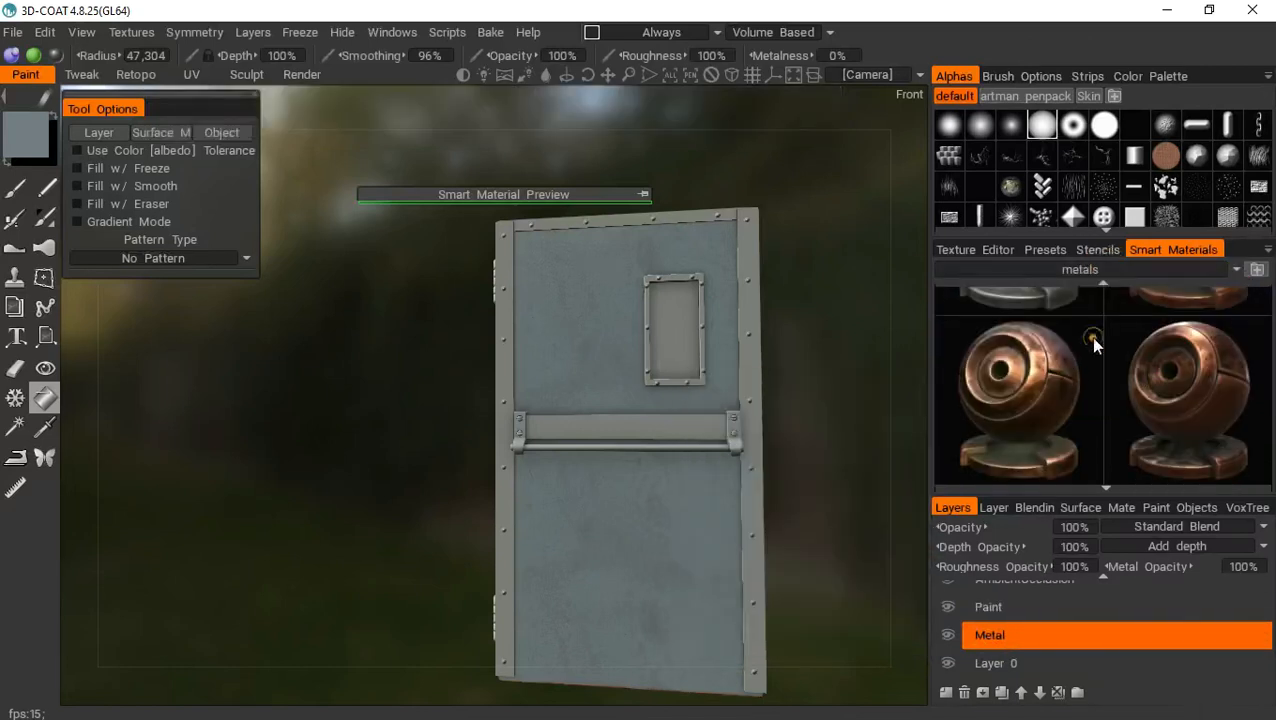
Browse the metal smart materials and select metal_light
scroll(1093, 440, "down", 2)
mouse_move(1095, 448)
scroll(1095, 440, "up", 2)
scroll(1095, 440, "down", 2)
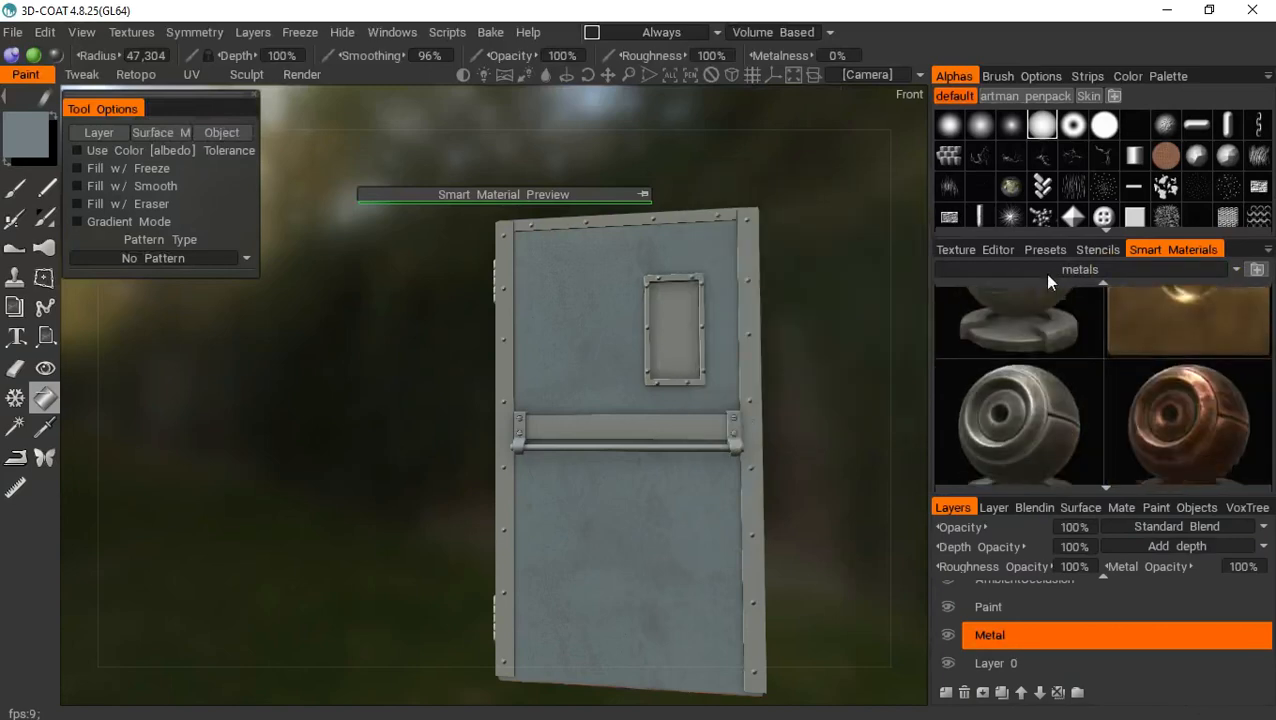
scroll(1075, 448, "down", 5)
scroll(1070, 445, "down", 5)
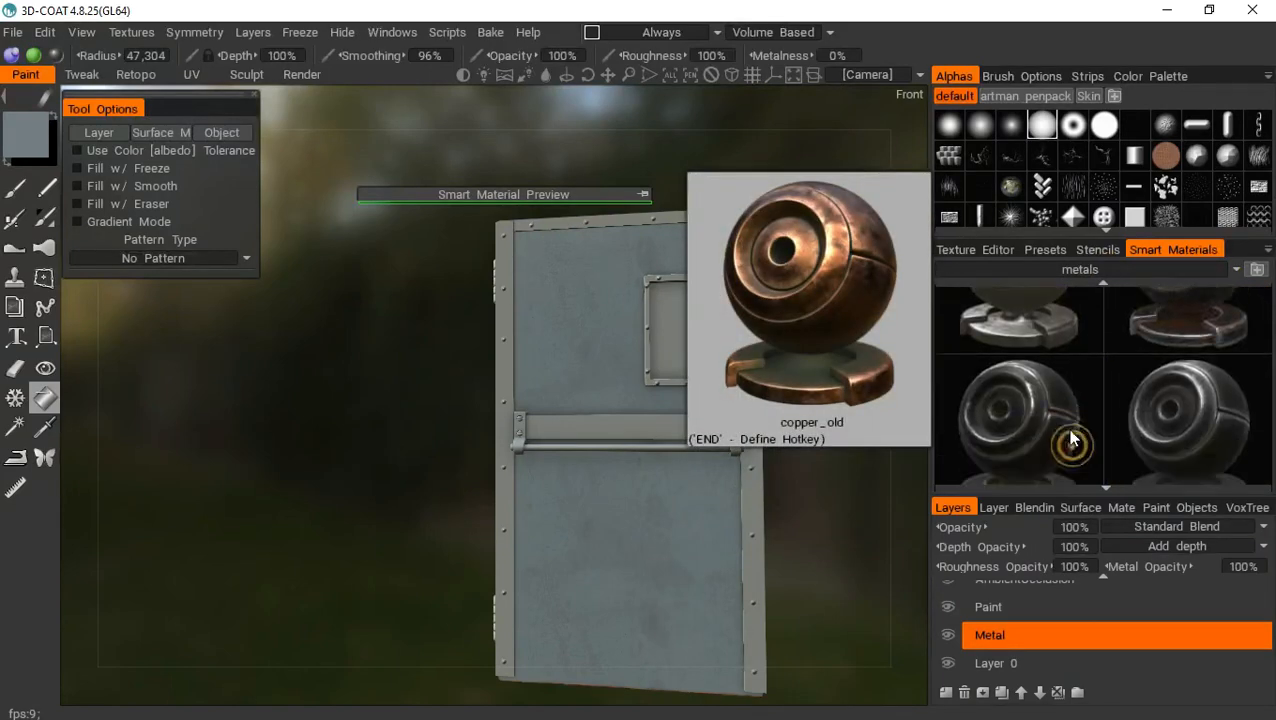
scroll(1050, 420, "up", 2)
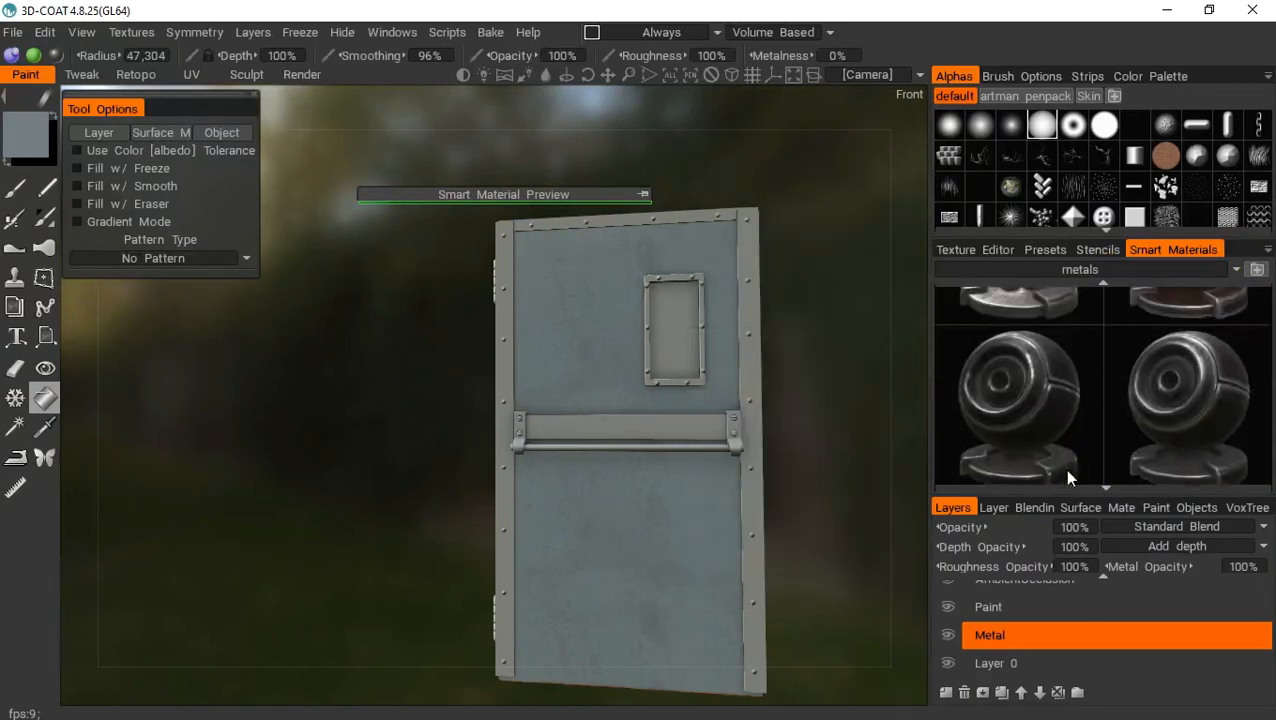
mouse_move(1036, 428)
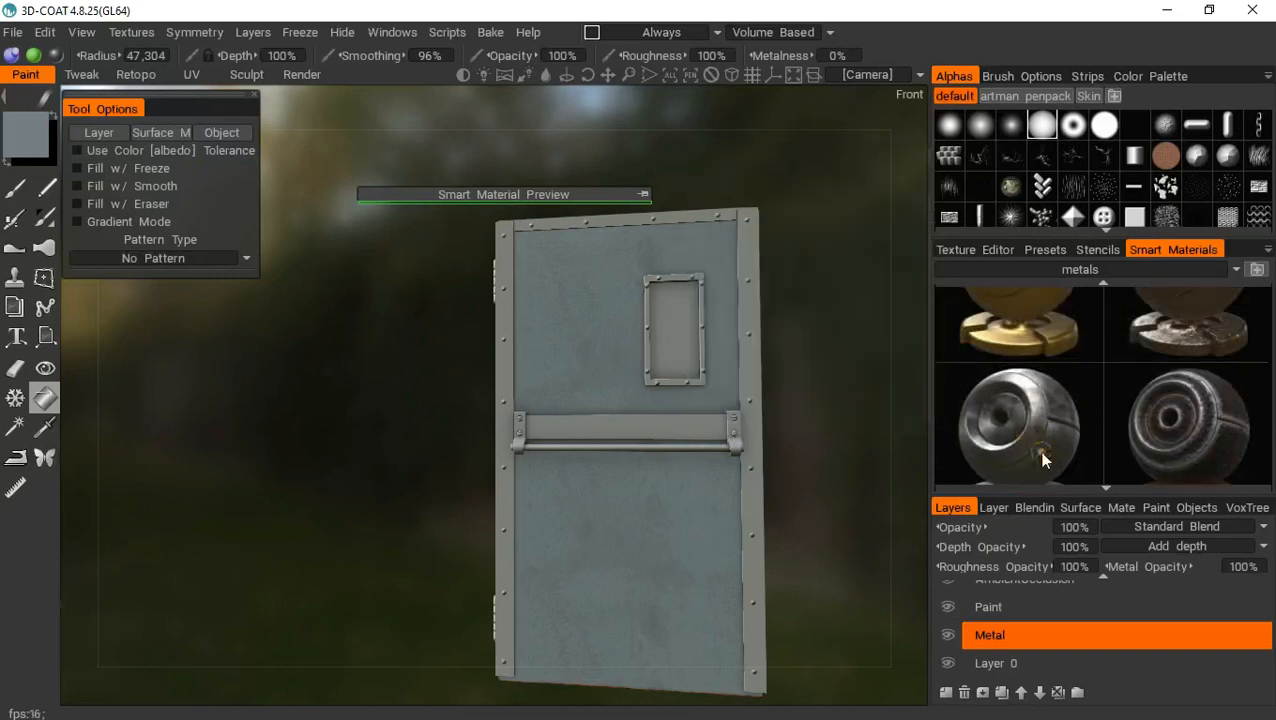
scroll(1036, 428, "down", 3)
scroll(1036, 428, "down", 1)
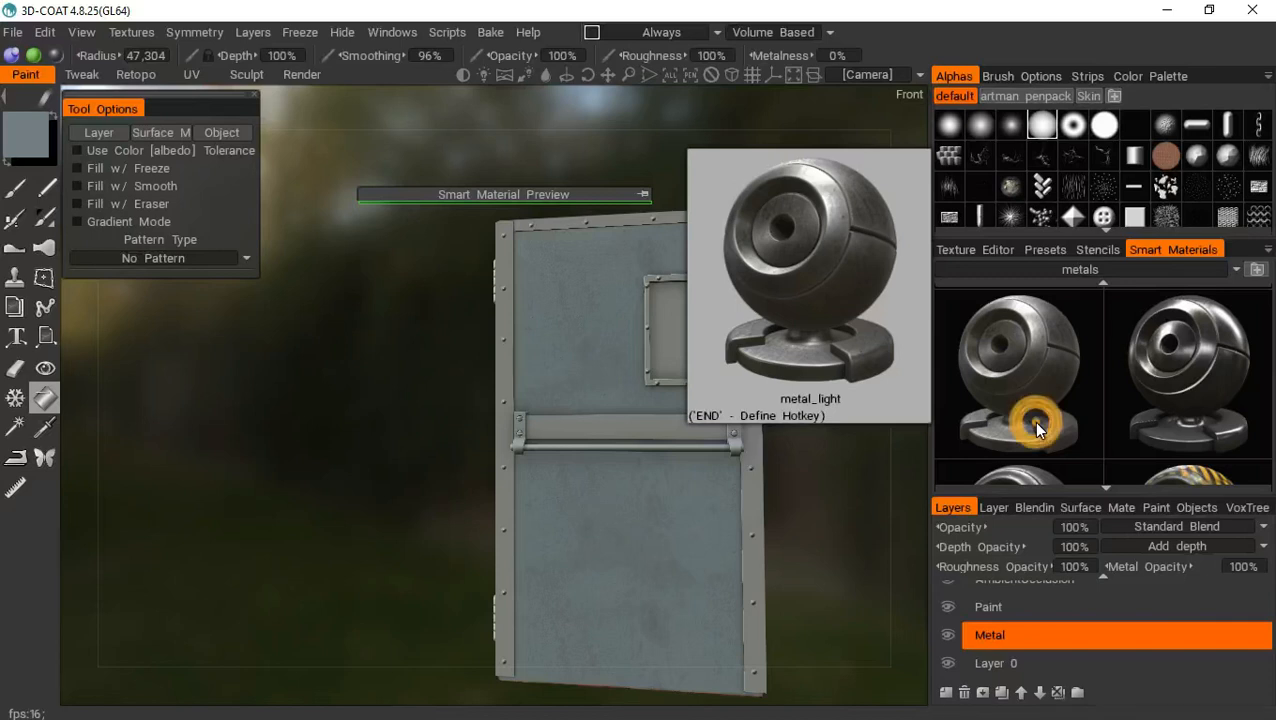
left_click(1035, 427)
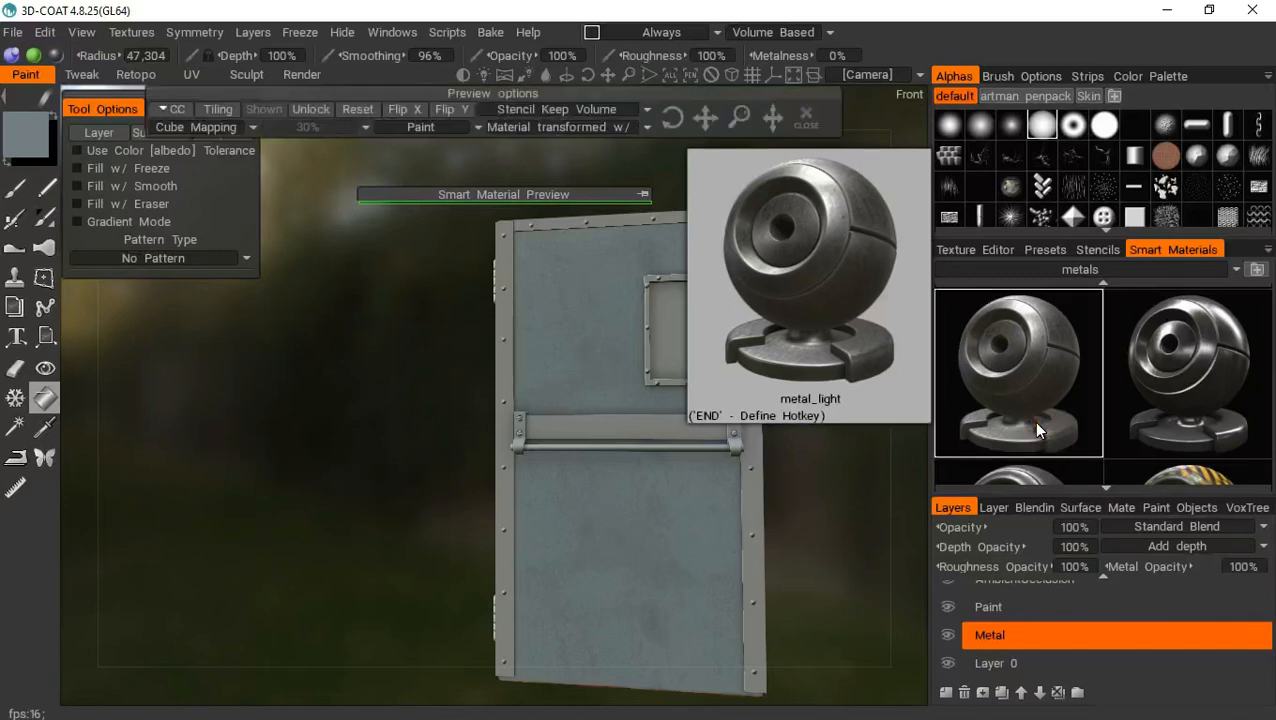
Preview metal_light on the door and try filling the hinge-side frame strip with it on the Metal layer
left_click(645, 199)
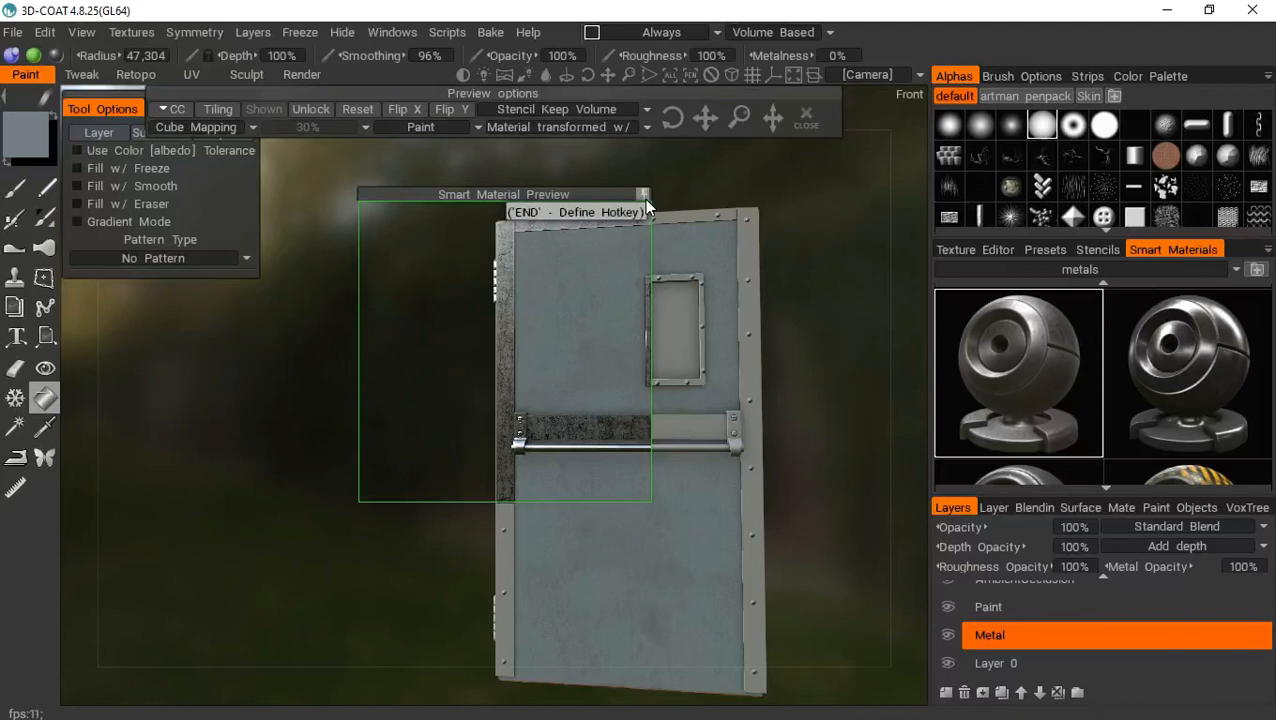
left_click(644, 198)
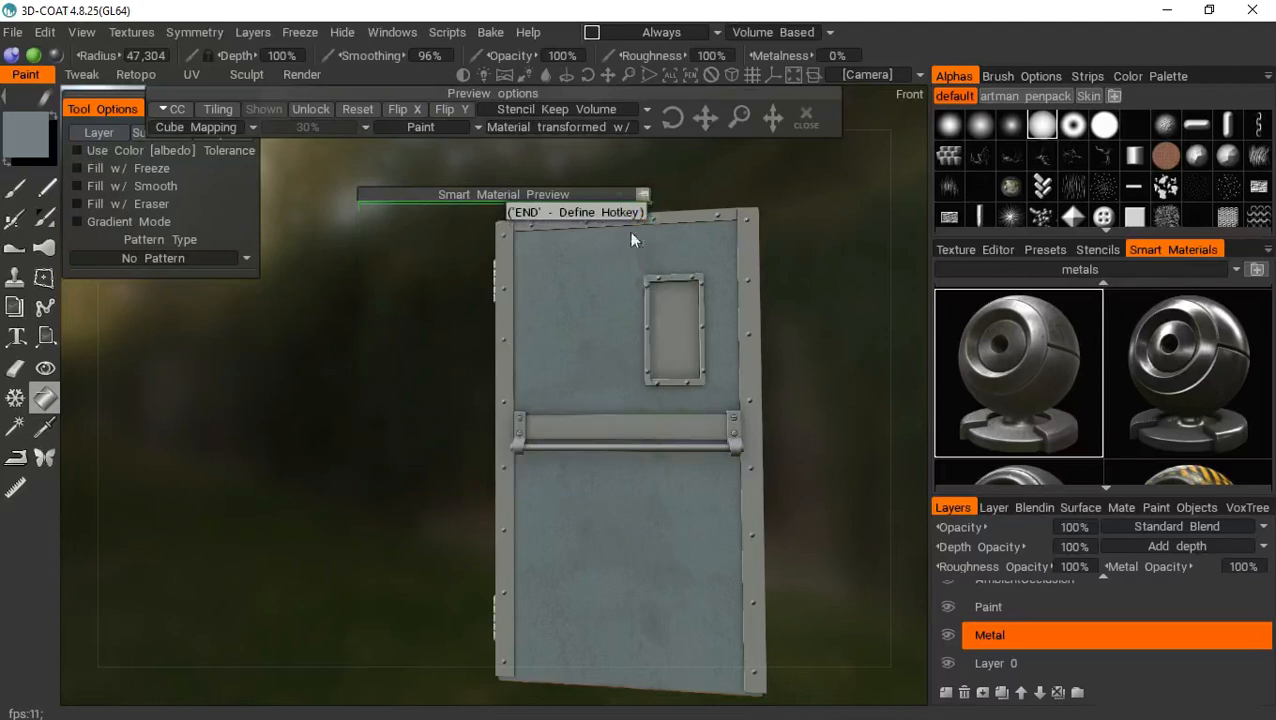
left_click(502, 318)
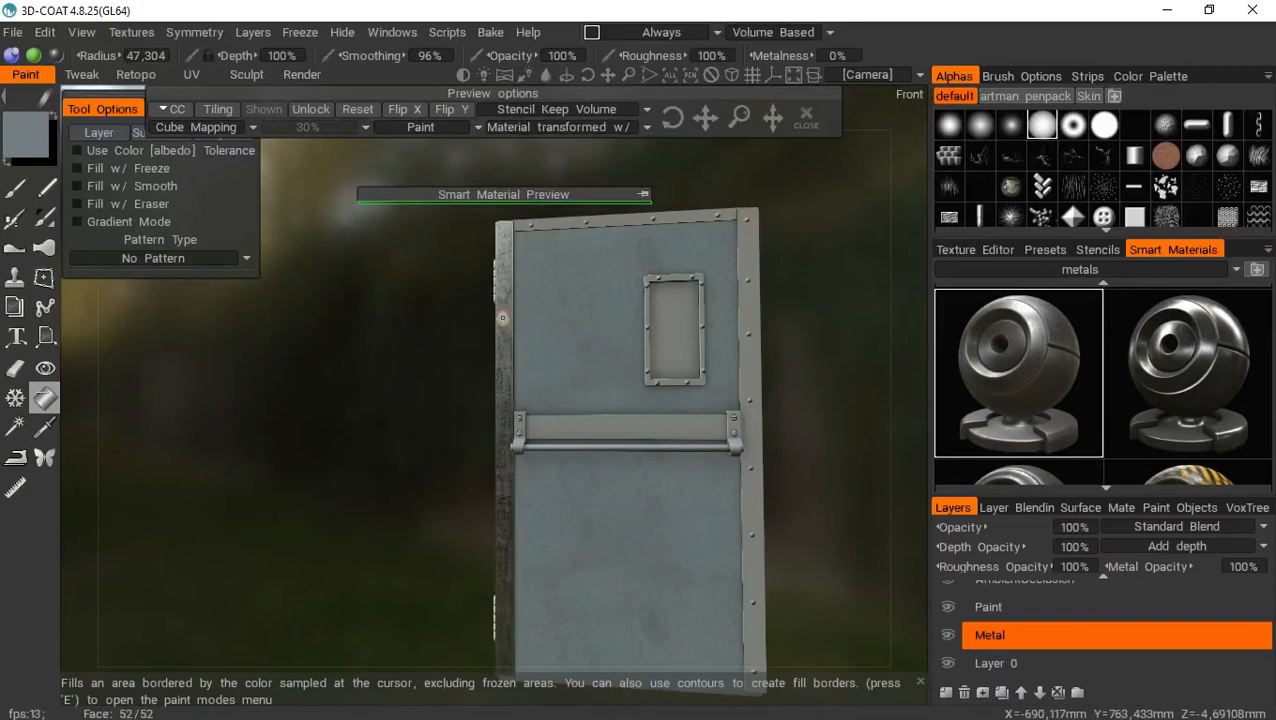
left_click_drag(419, 436, 459, 476)
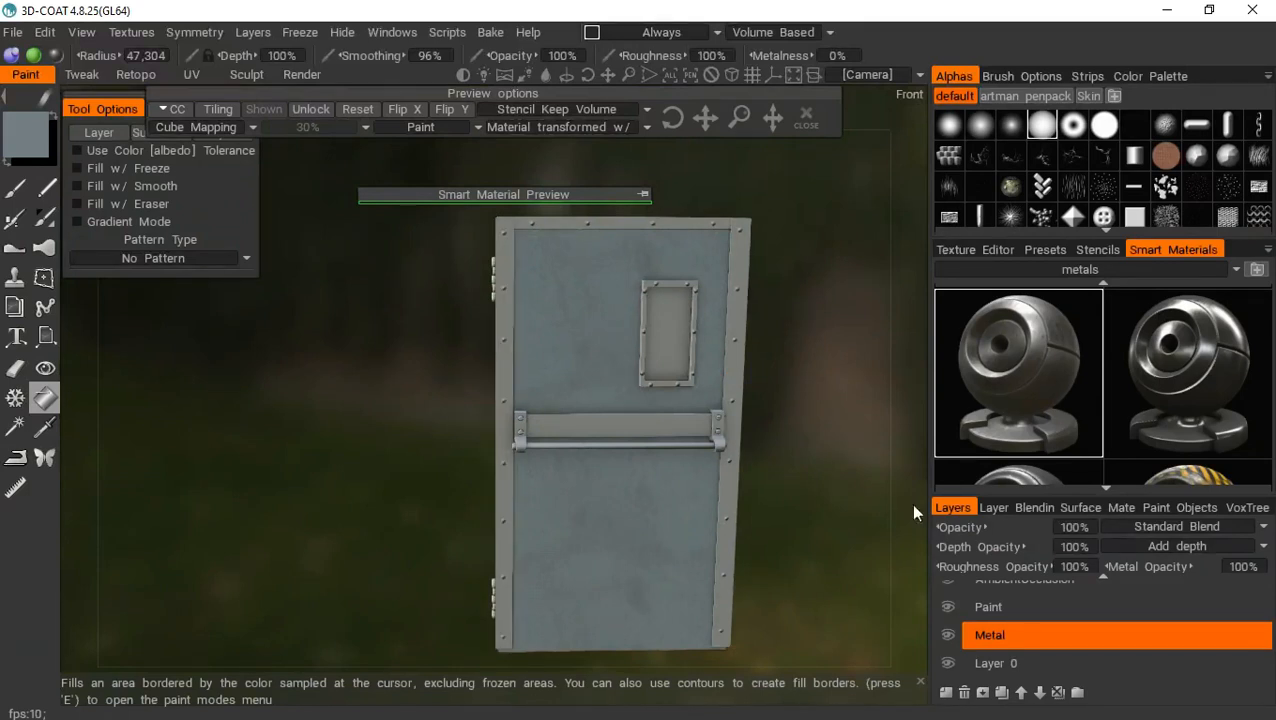
Add a new layer above the Metal layer and name it Metal2
left_click(946, 693)
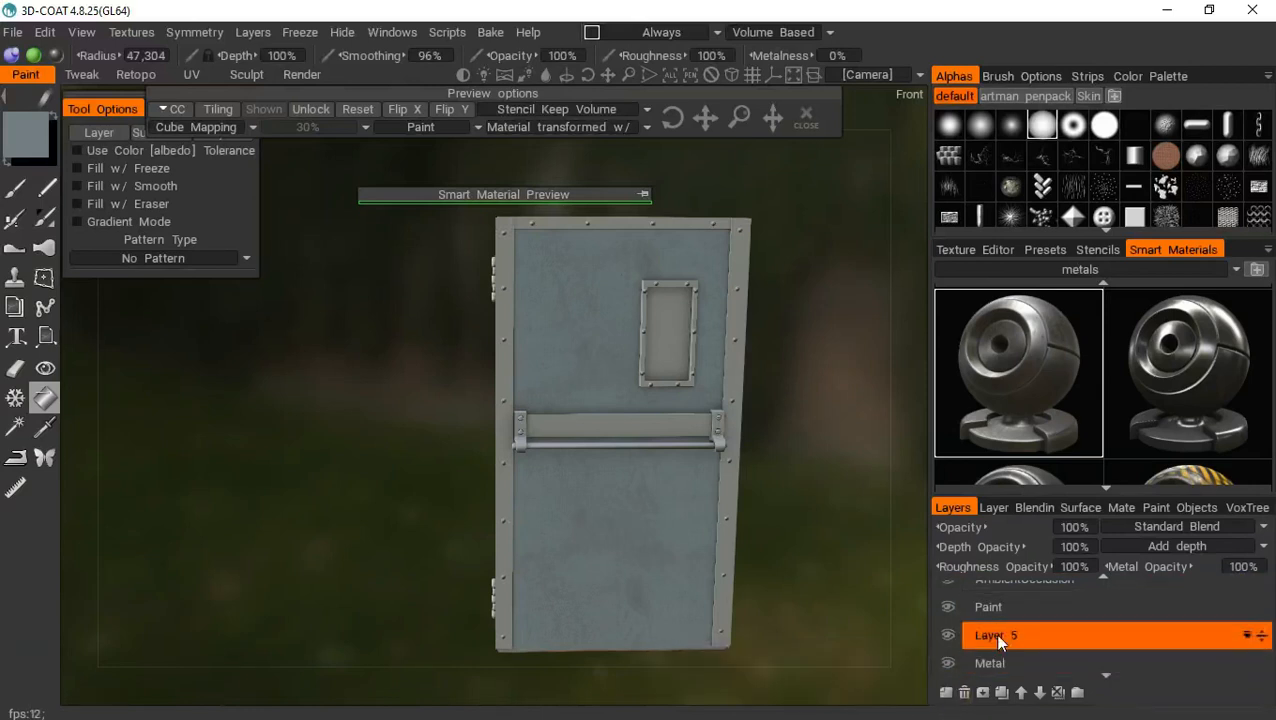
double_click(998, 640)
type("Met")
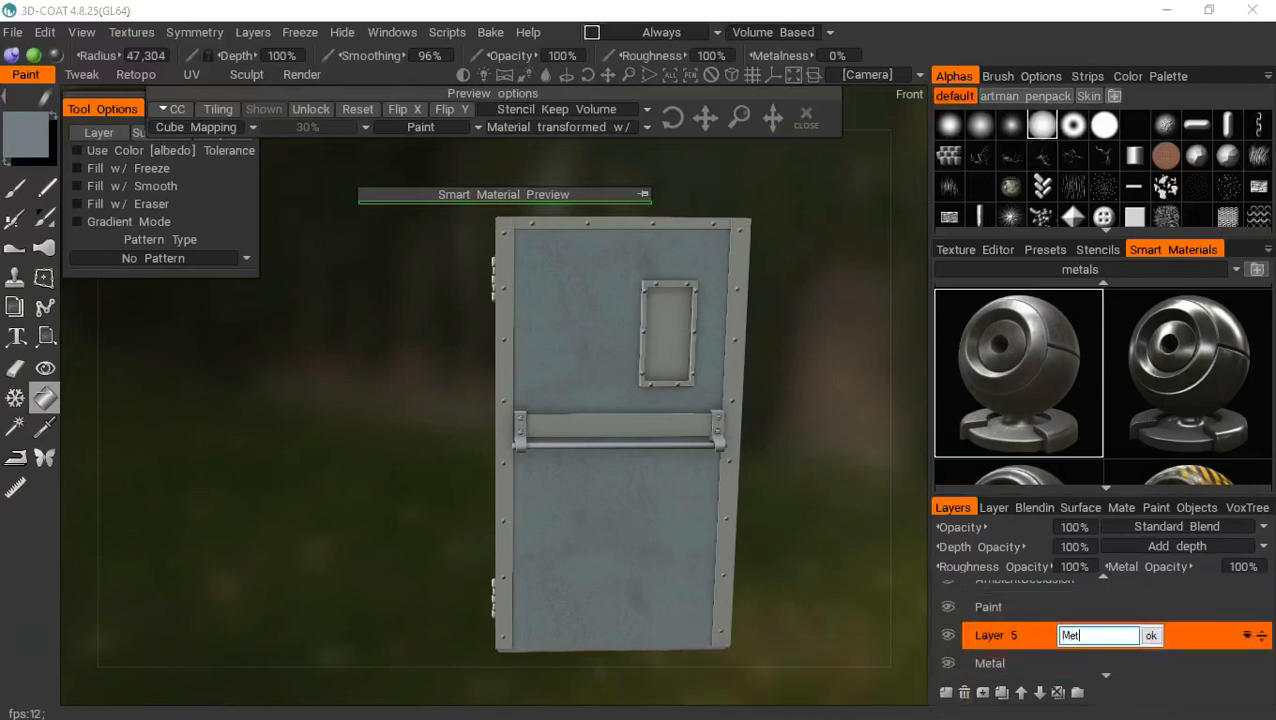
type("al2")
key("Return")
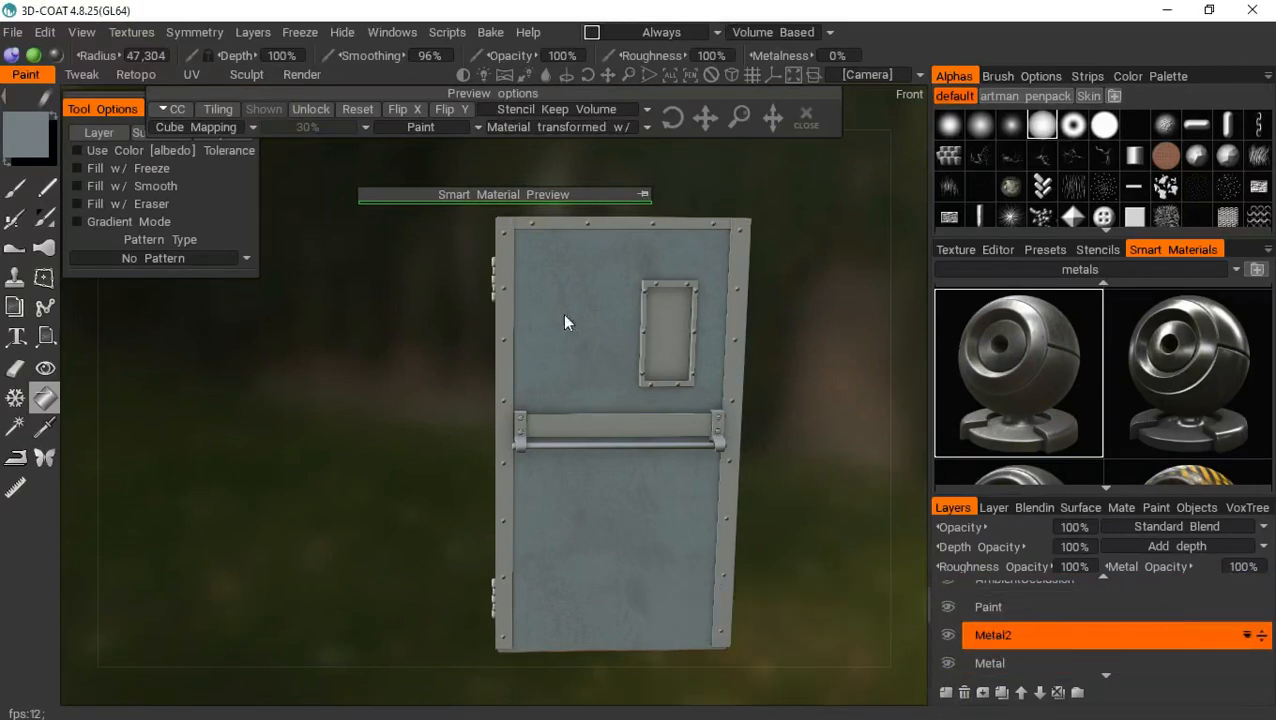
Fill the door's side and top frame strips and the window frame with metal_light on the Metal2 layer
left_click(643, 196)
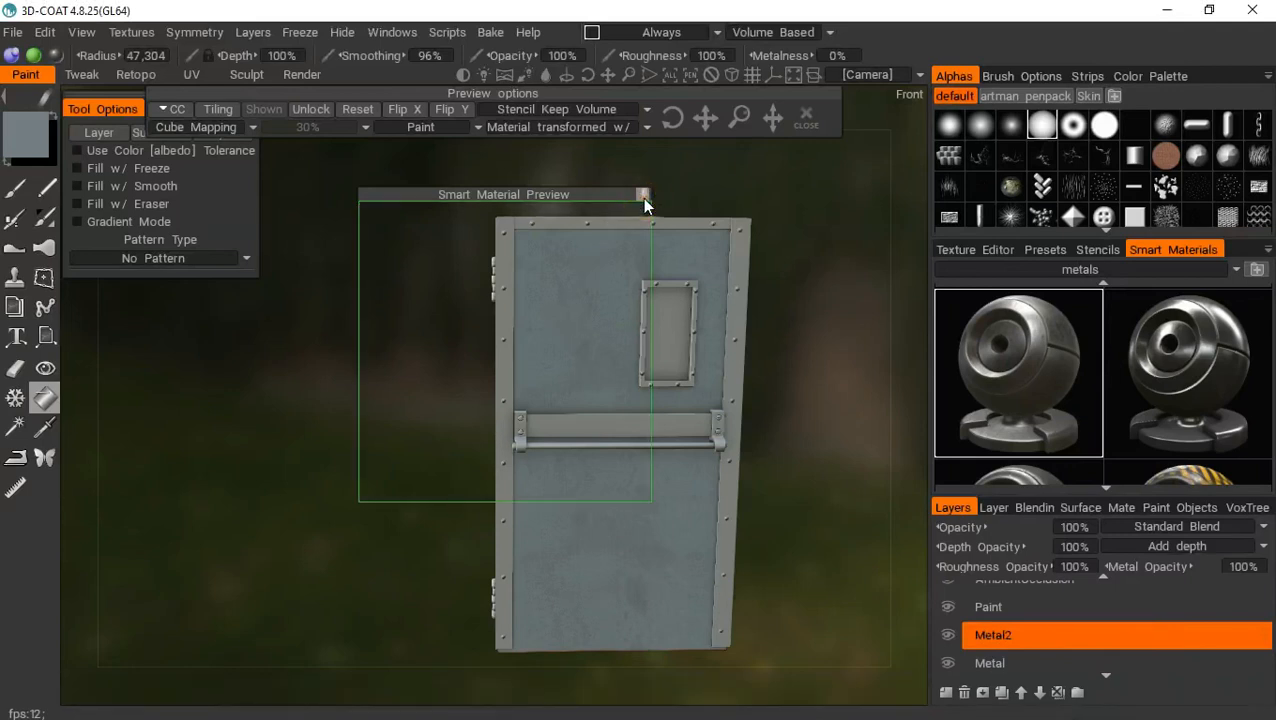
left_click(643, 196)
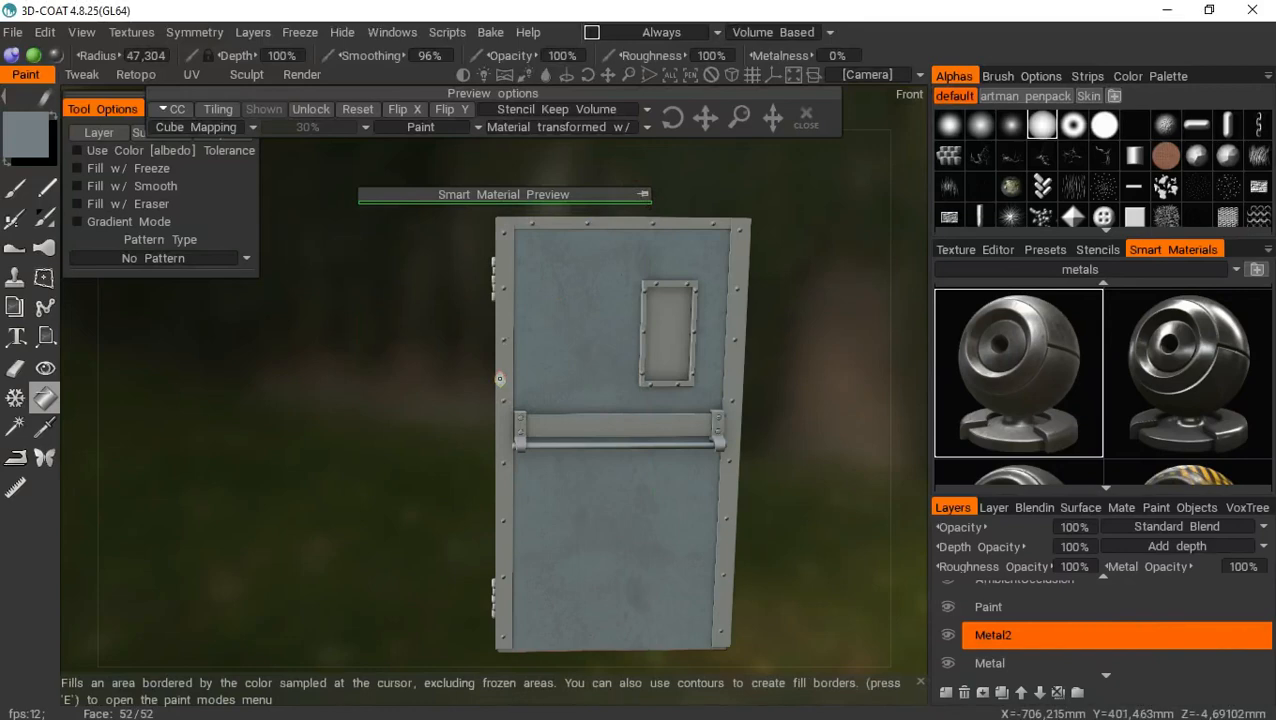
left_click(499, 378)
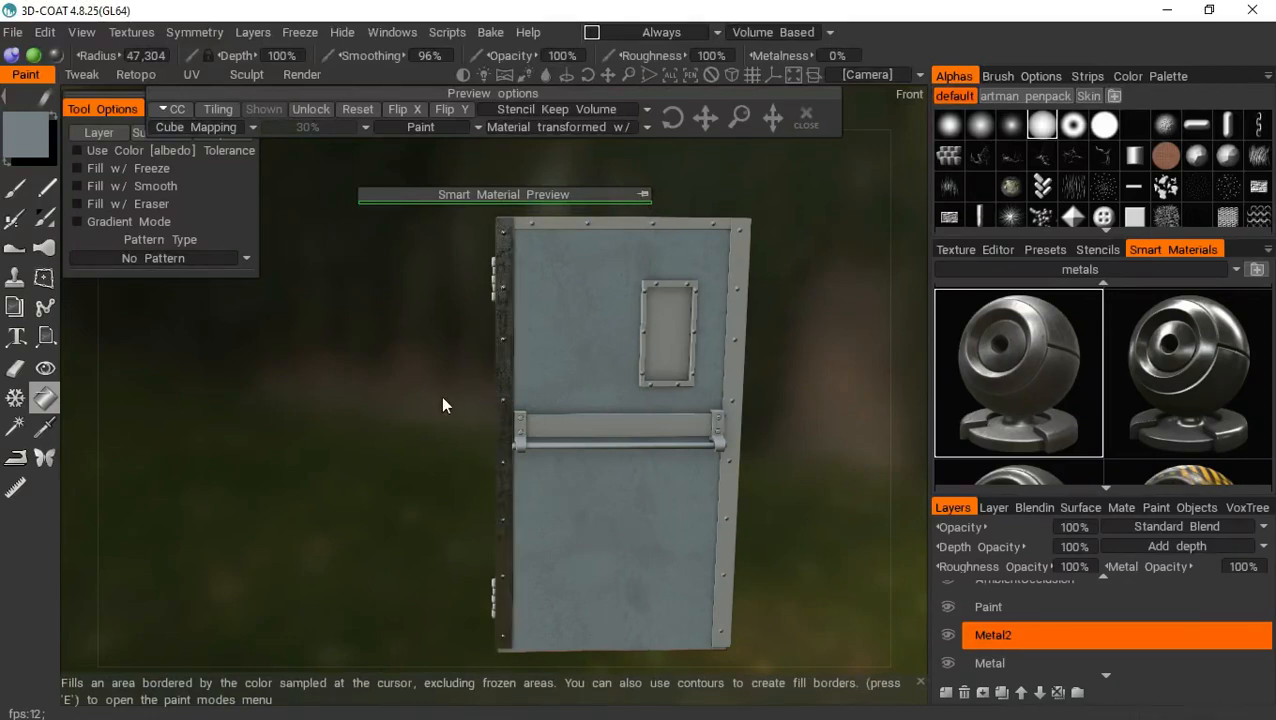
left_click_drag(441, 396, 597, 244)
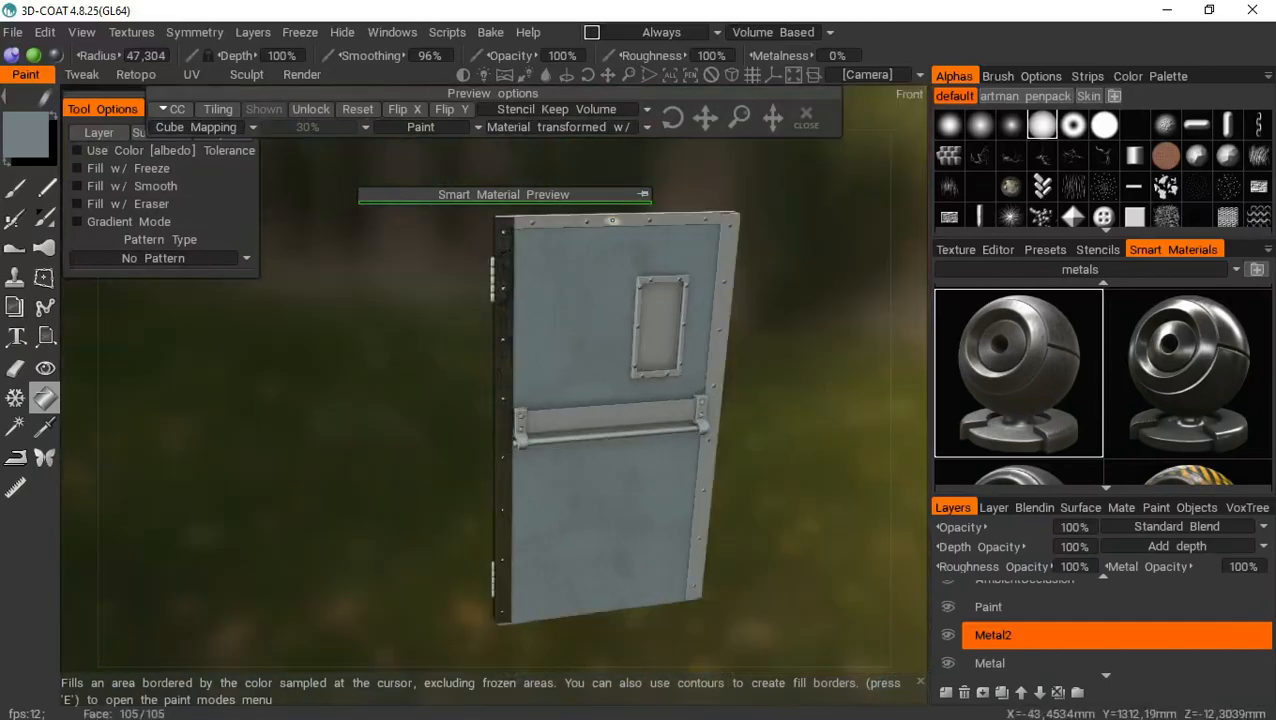
left_click(609, 219)
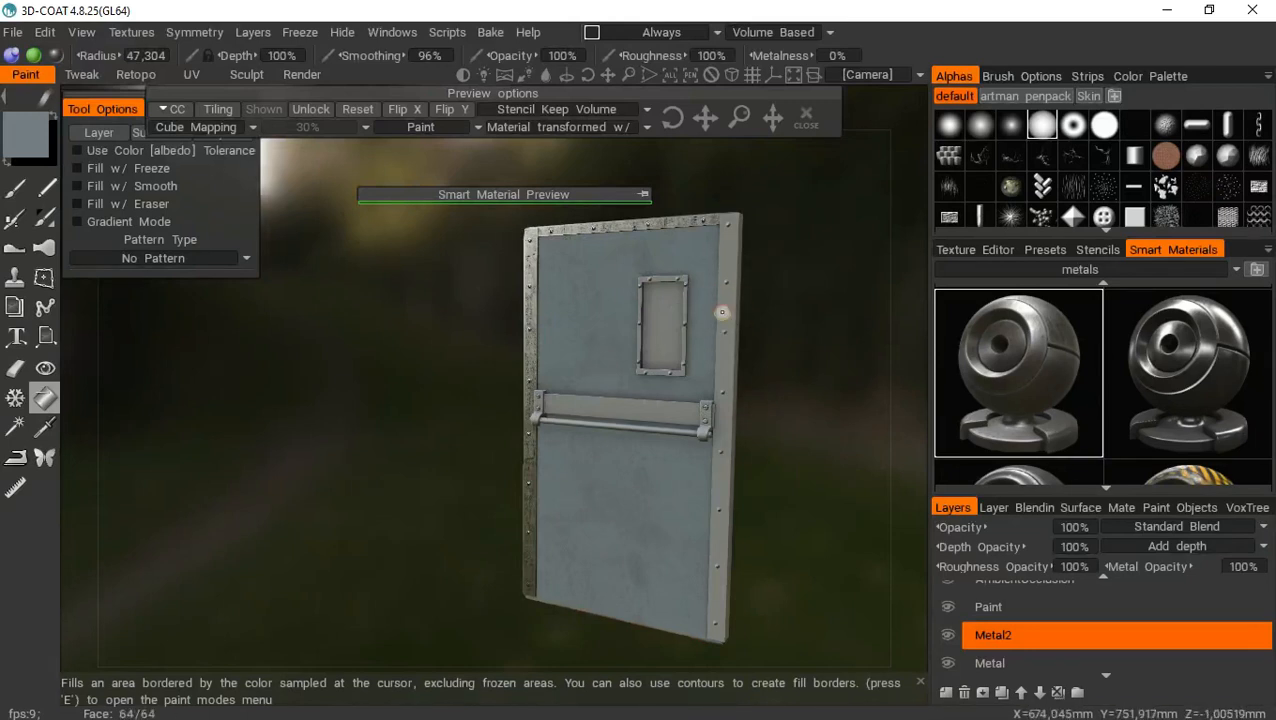
left_click(721, 312)
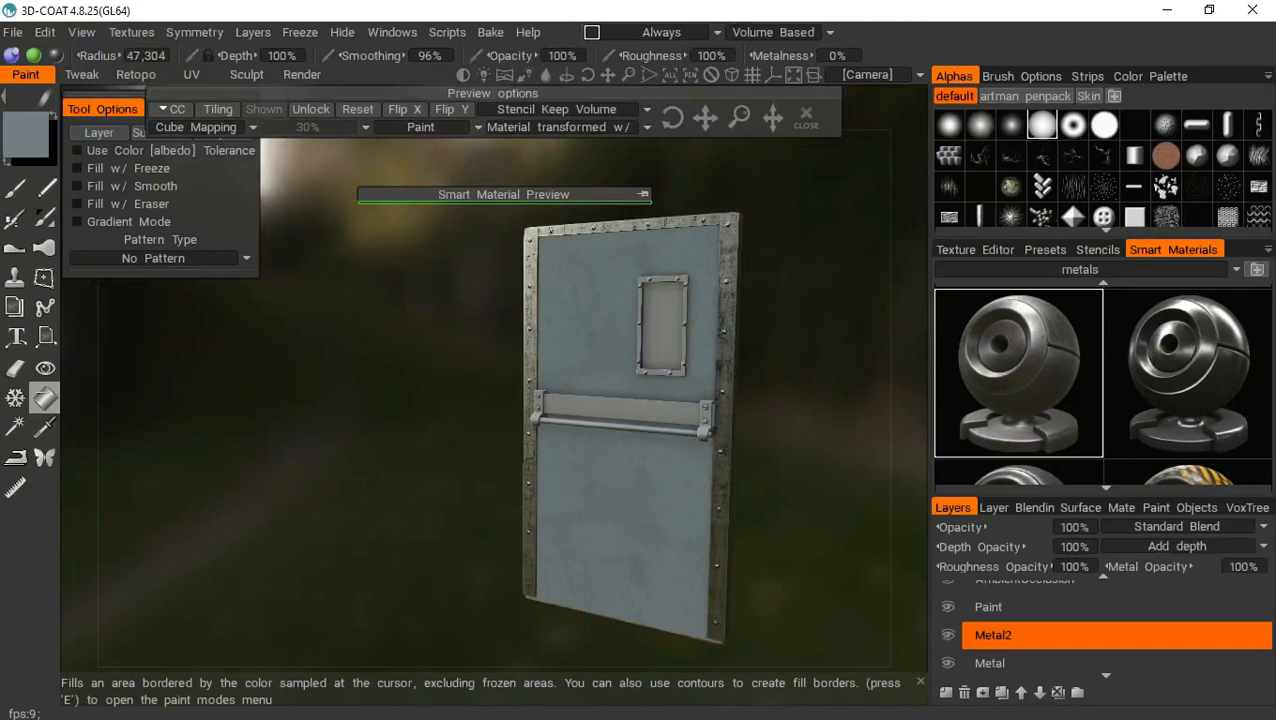
left_click_drag(477, 380, 521, 458)
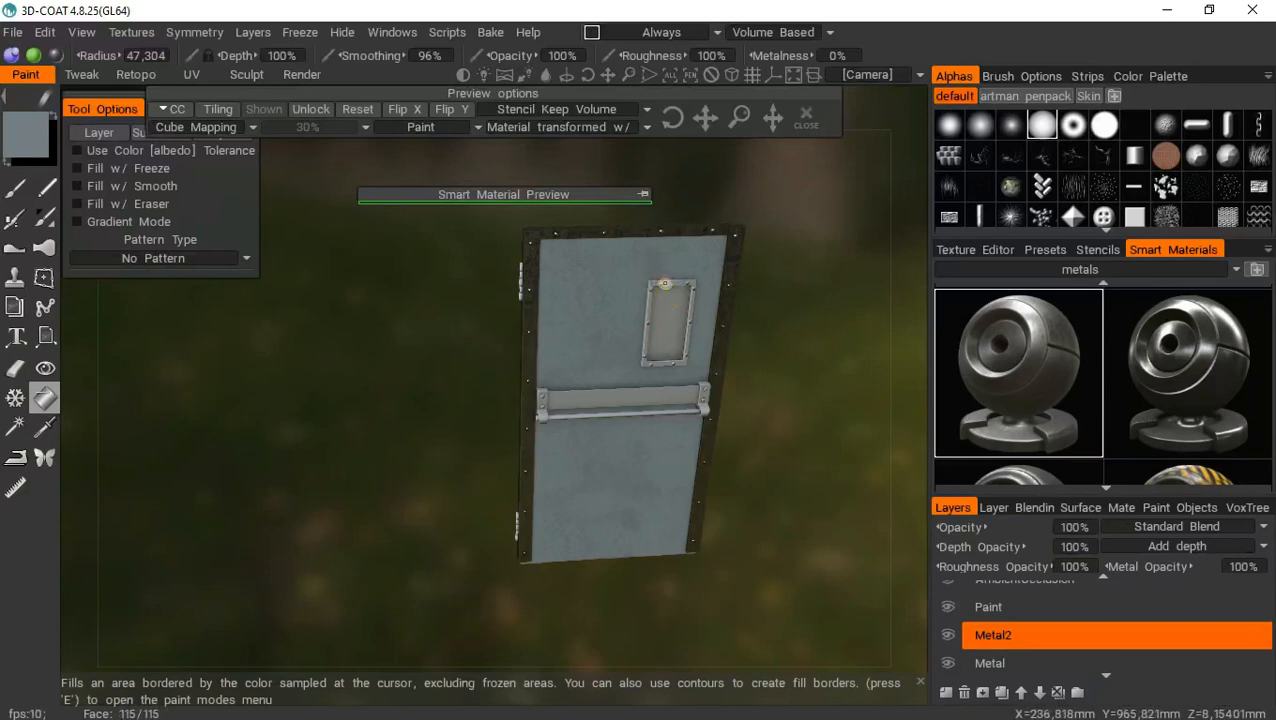
left_click(664, 286)
Examine the metal fills on the frame strips and window frame from the back, edge and front of the door
left_click_drag(782, 273, 581, 305)
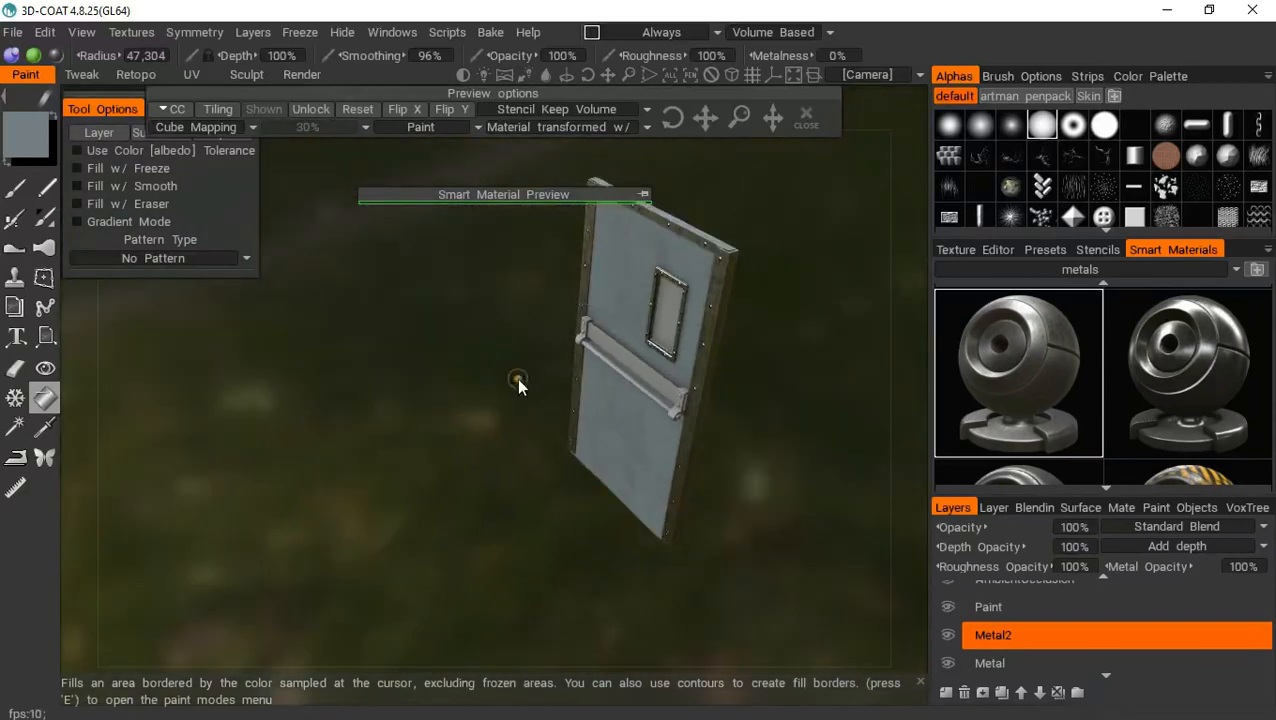
left_click_drag(296, 370, 468, 287)
left_click(470, 287)
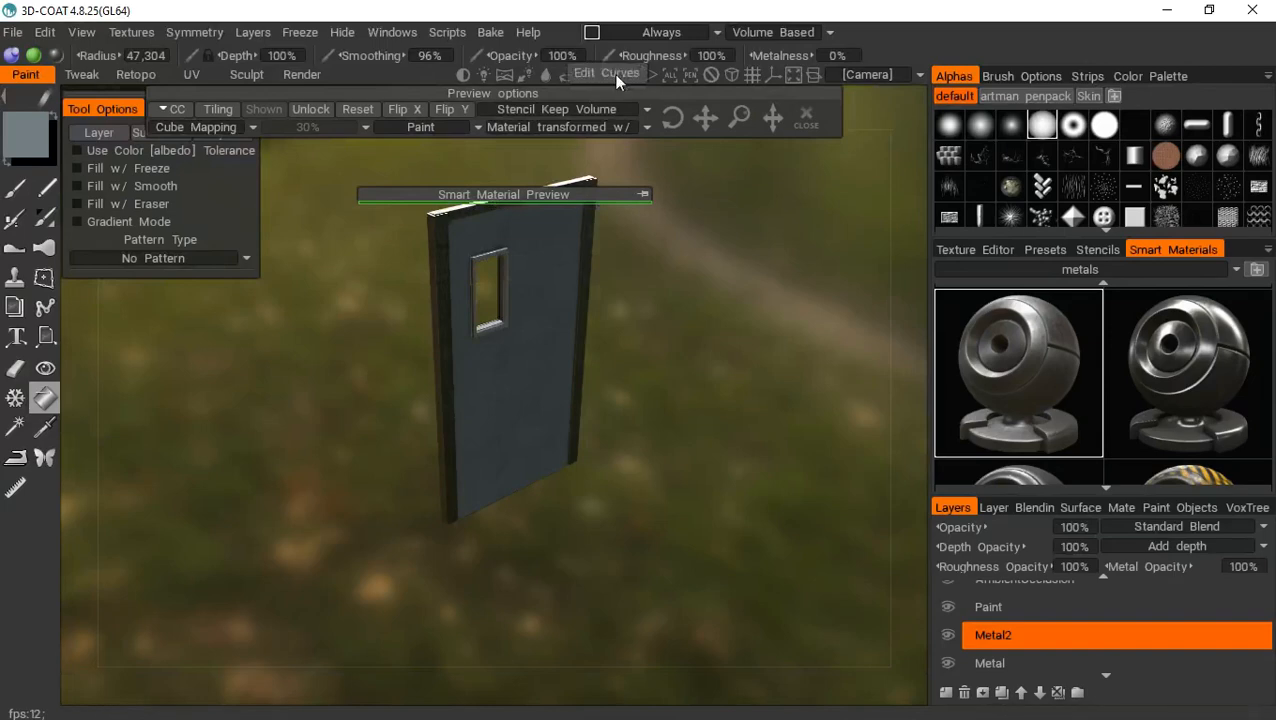
left_click_drag(610, 75, 720, 78)
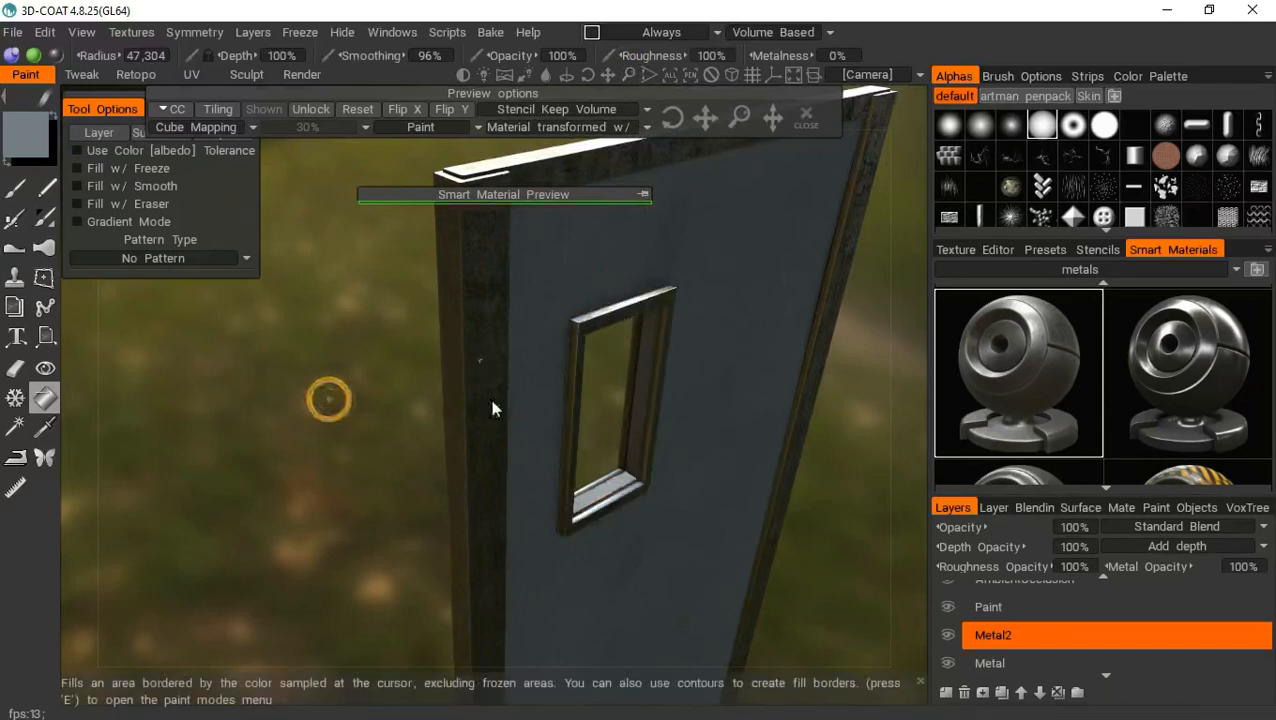
right_click_drag(492, 408, 571, 396)
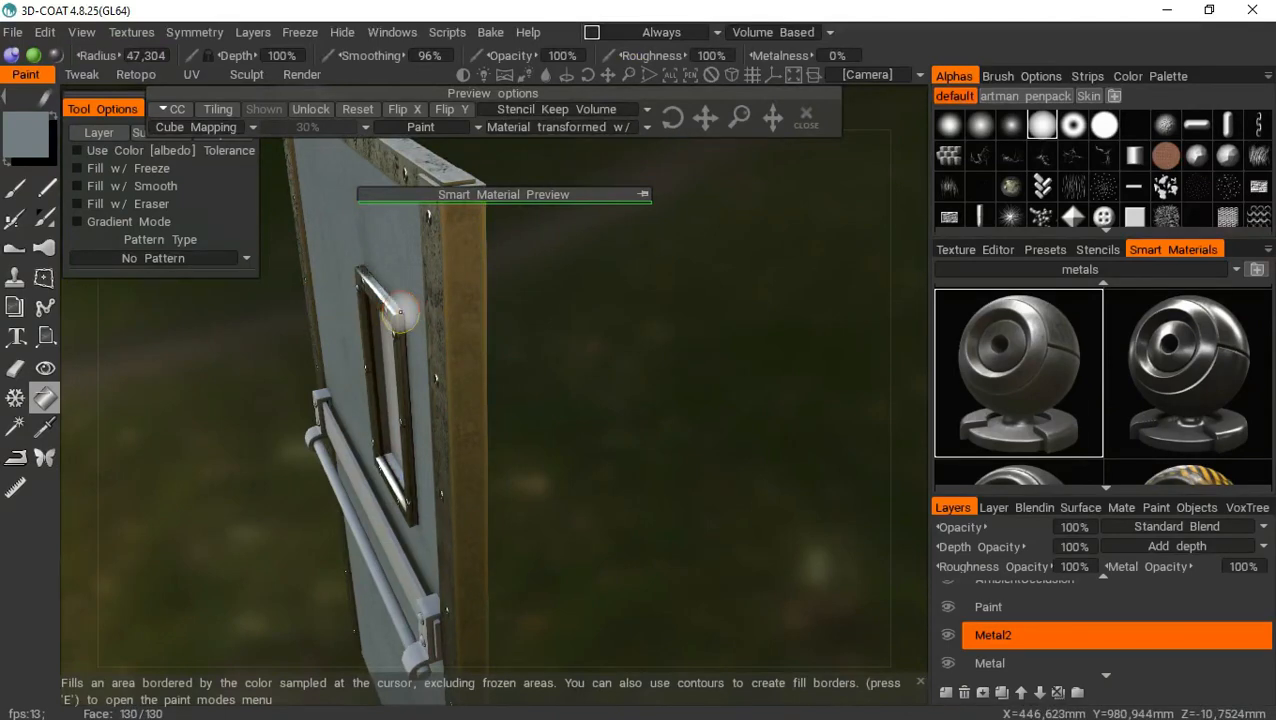
left_click_drag(205, 421, 376, 356)
left_click_drag(633, 80, 630, 76)
left_click_drag(748, 430, 751, 432)
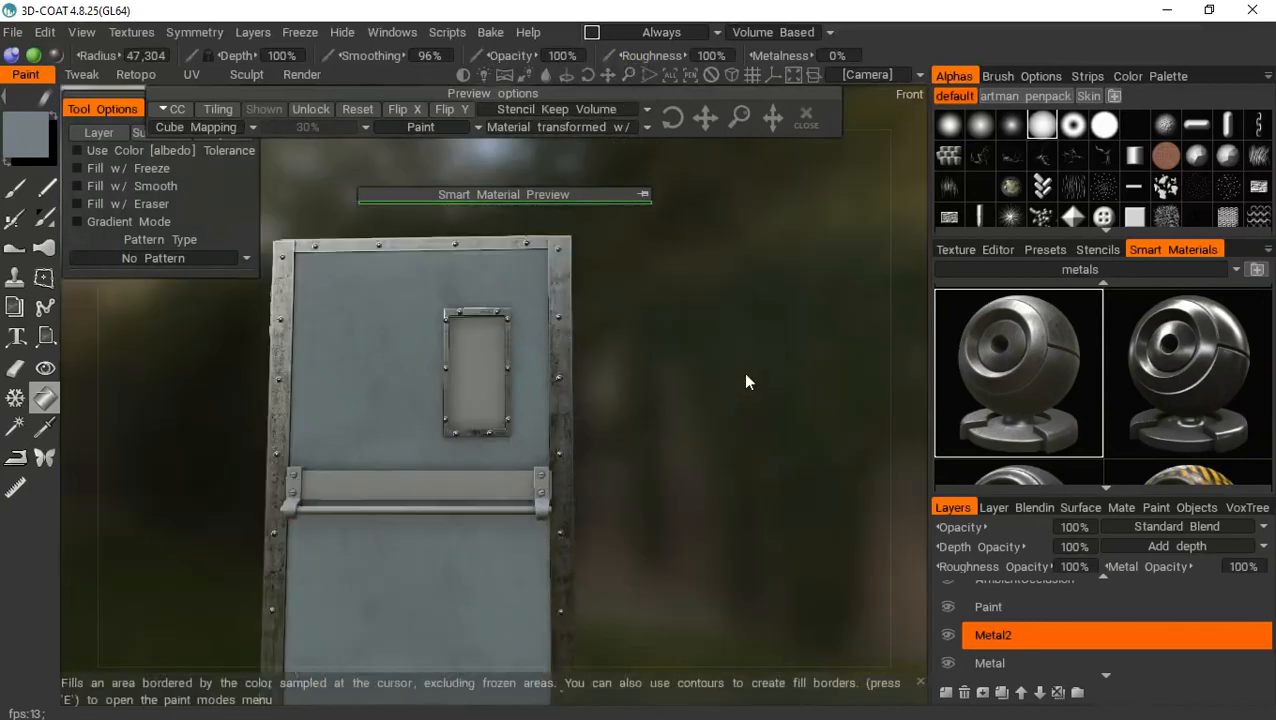
Make the Metal layer active and select the smooth dark metal smart material from the metals category
left_click(1001, 607)
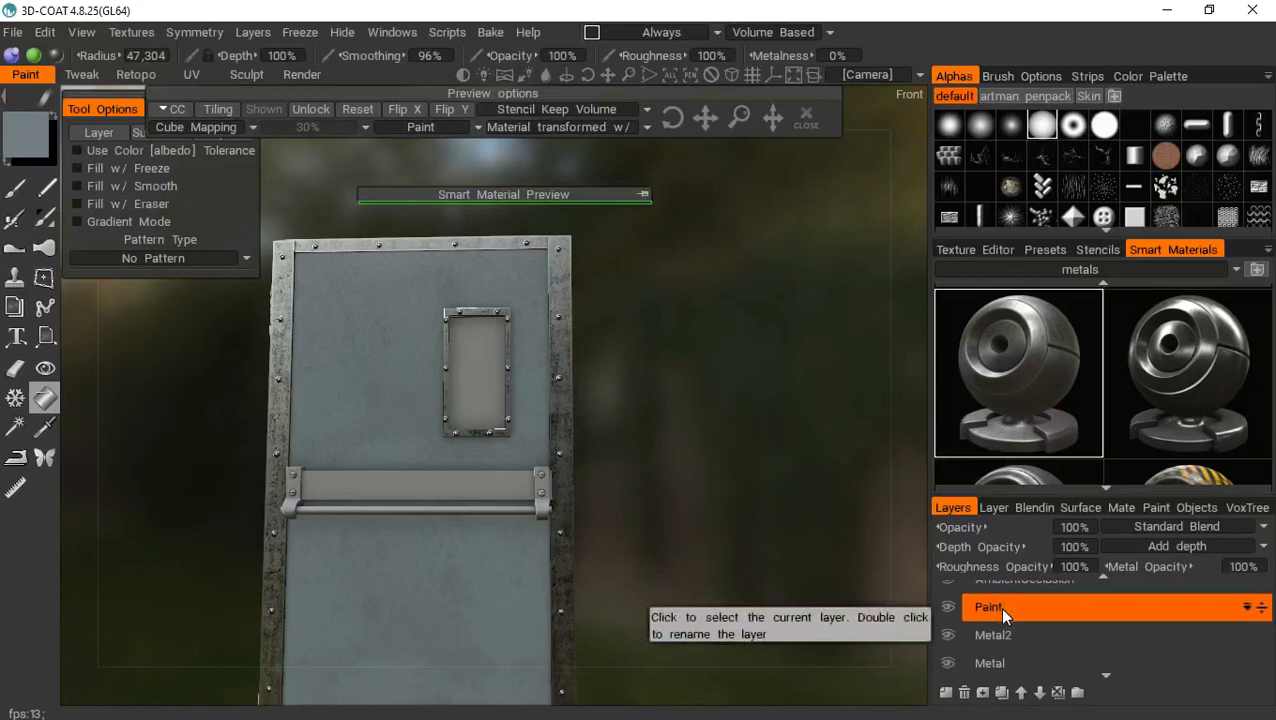
left_click(998, 636, "ctrl")
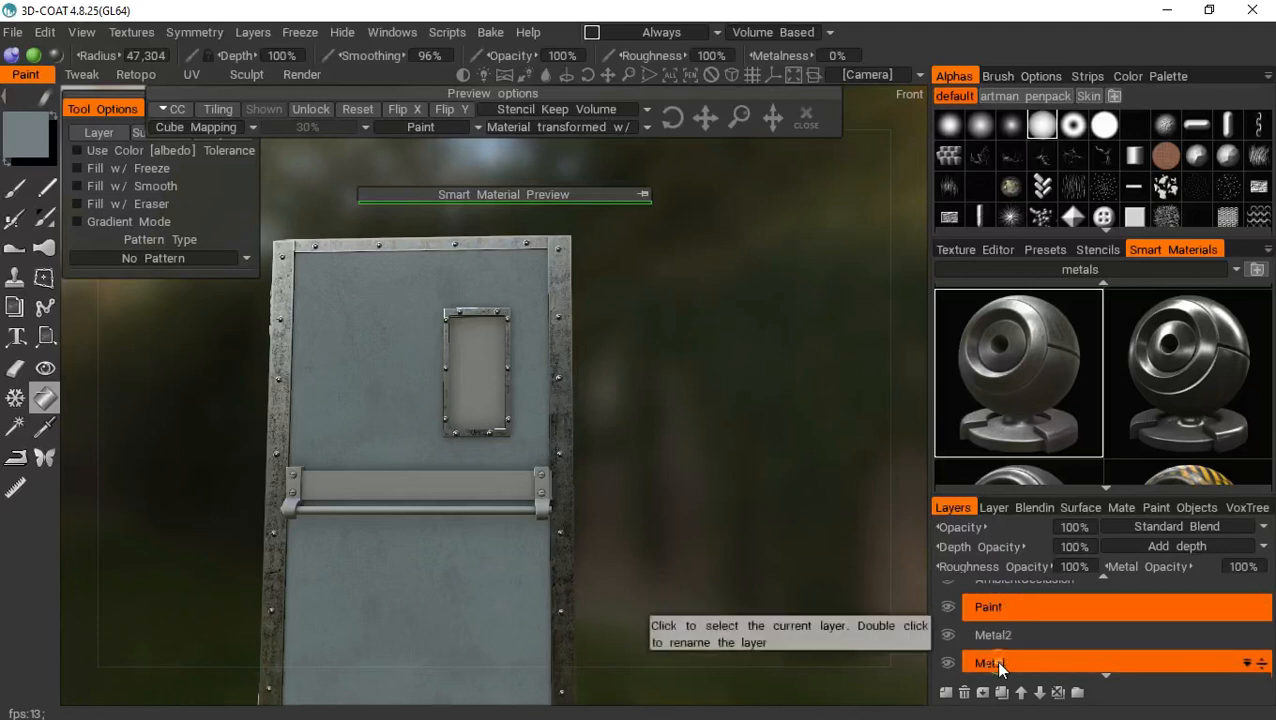
left_click(995, 662)
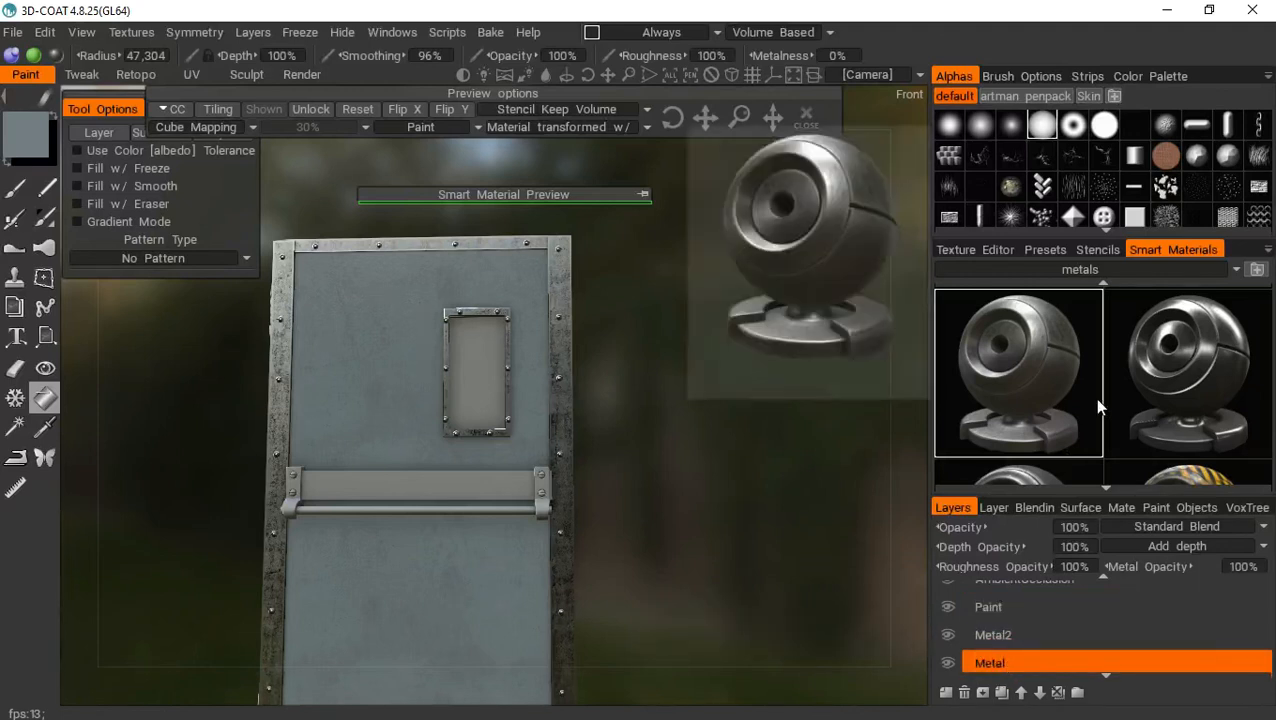
left_click(1033, 413)
scroll(1008, 313, "down", 2)
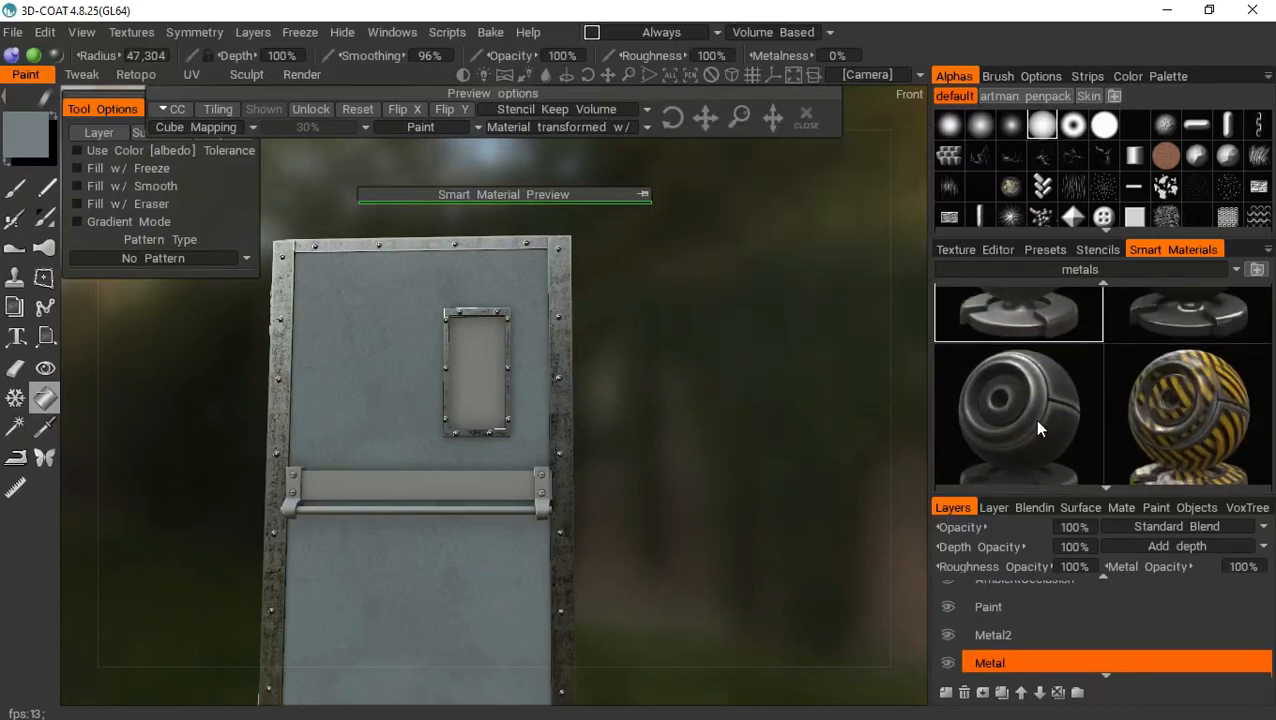
mouse_move(1037, 428)
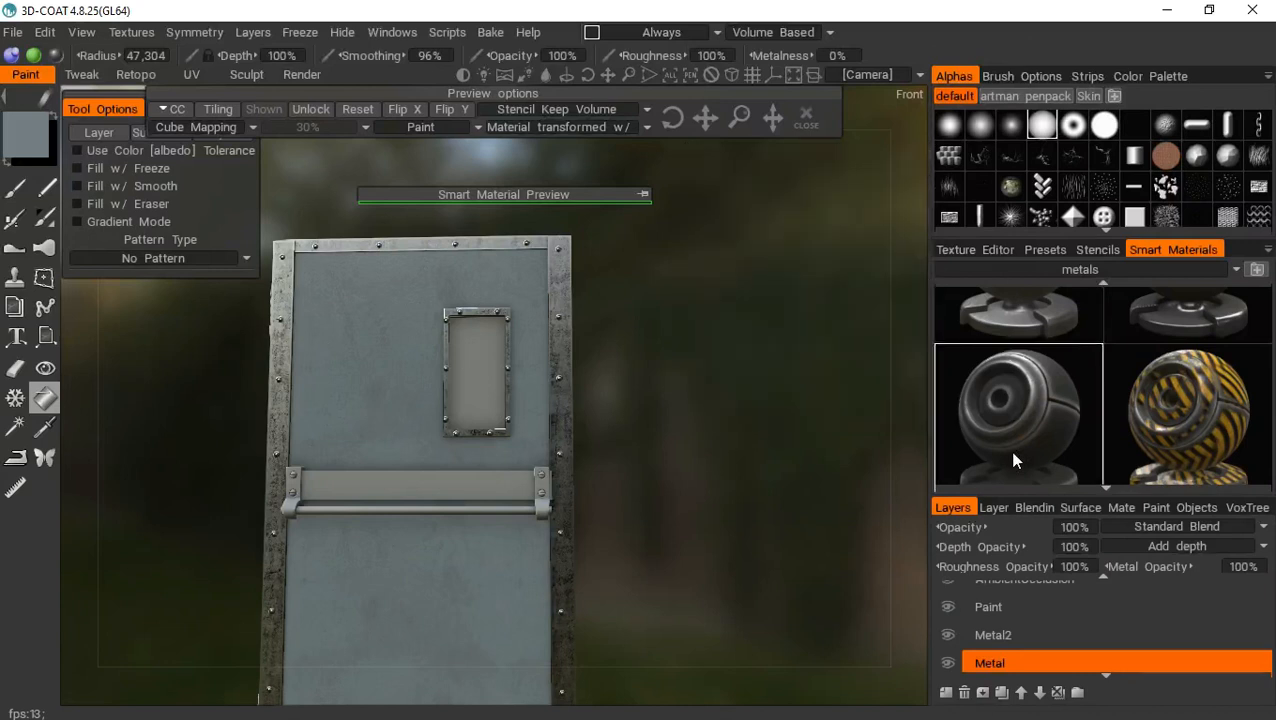
scroll(986, 340, "down", 3)
scroll(982, 323, "up", 1)
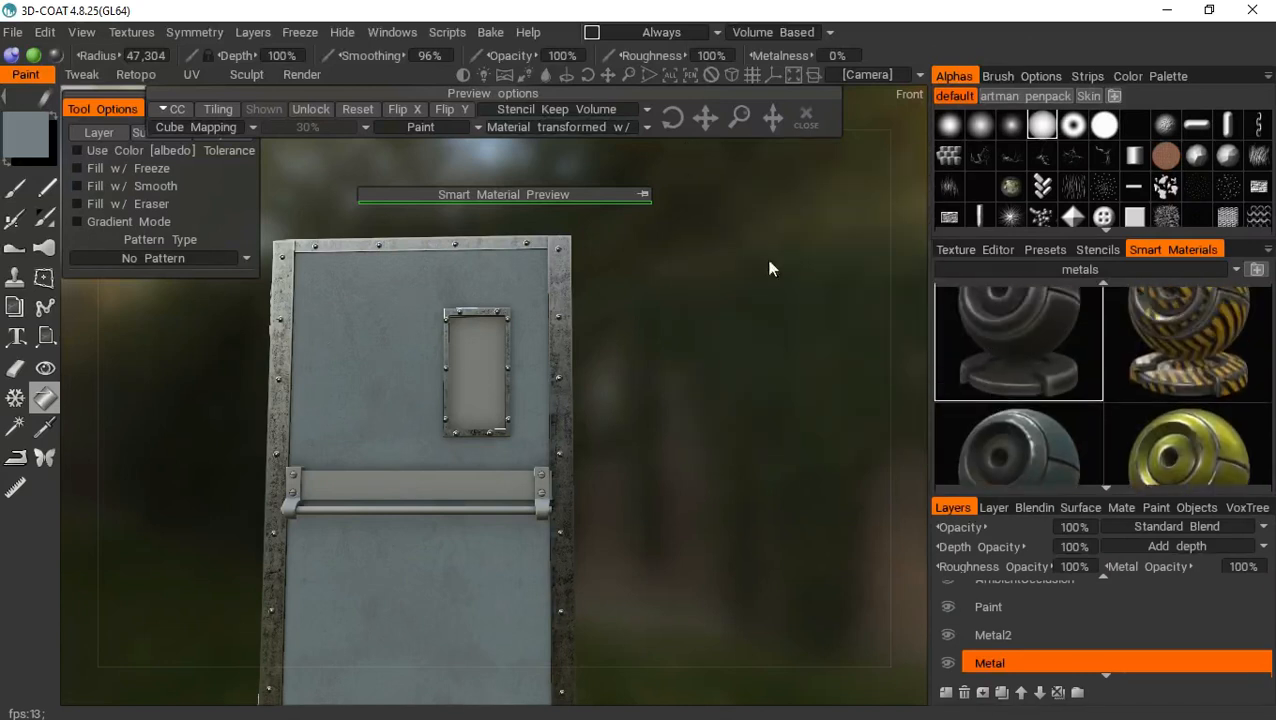
Try filling the push bar with the dark metal while the material preview is expanded, undo the fill and collapse the preview
left_click_drag(608, 78, 631, 42)
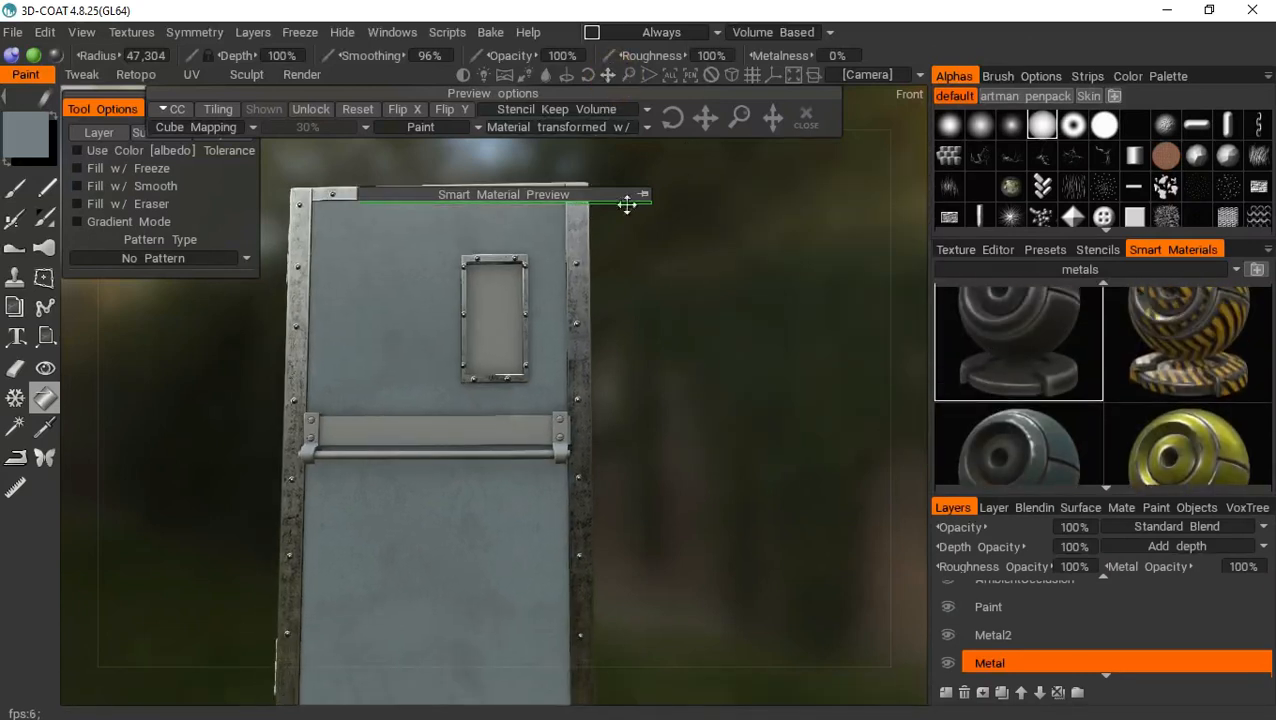
left_click(643, 195)
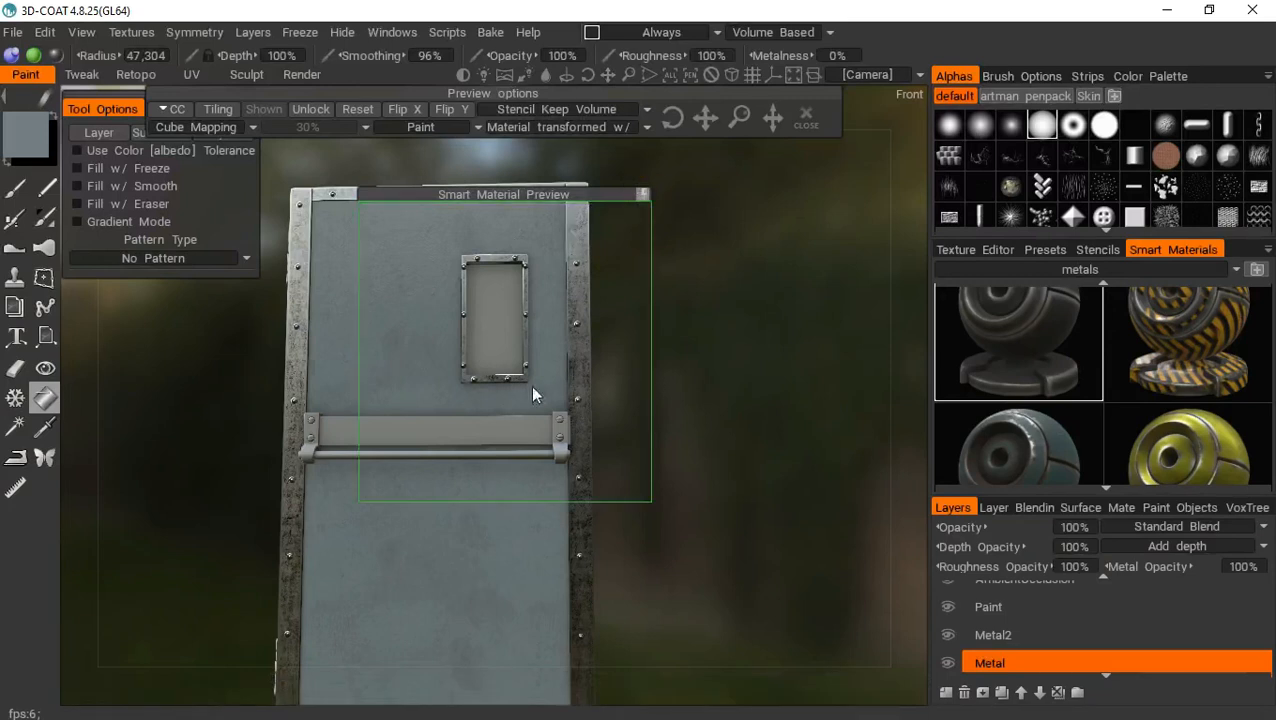
left_click(500, 456)
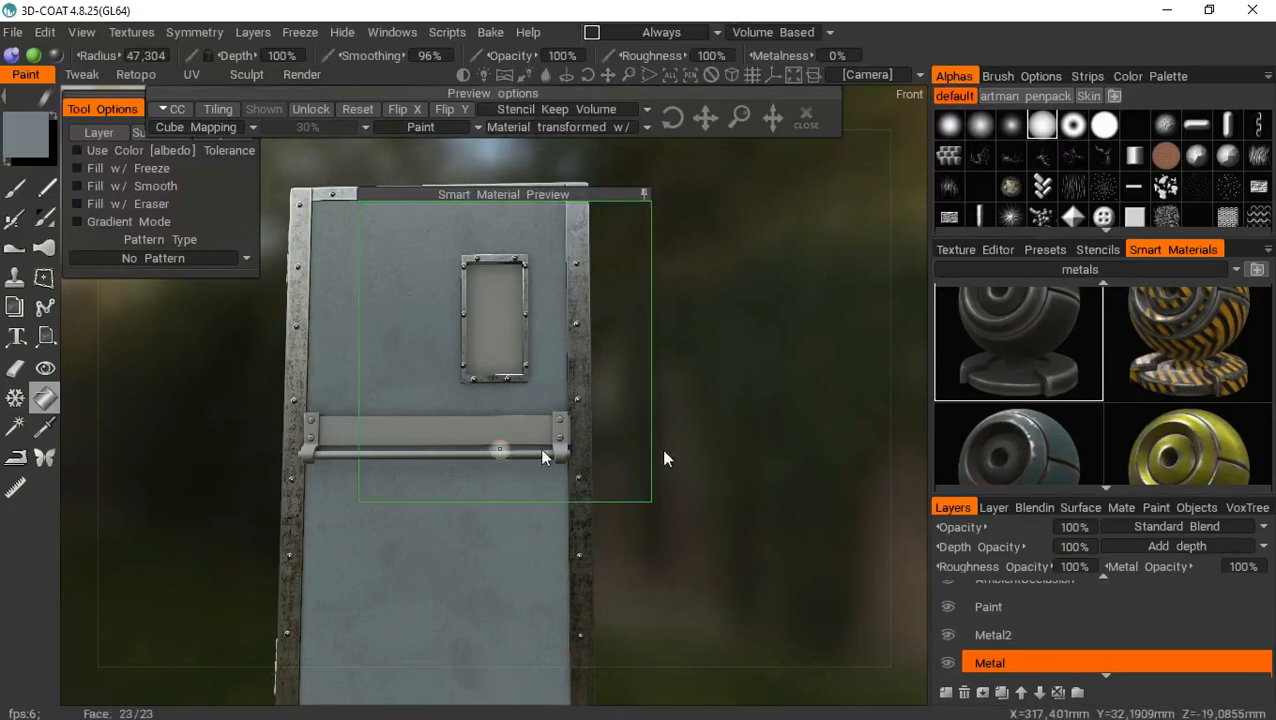
key("ctrl+z")
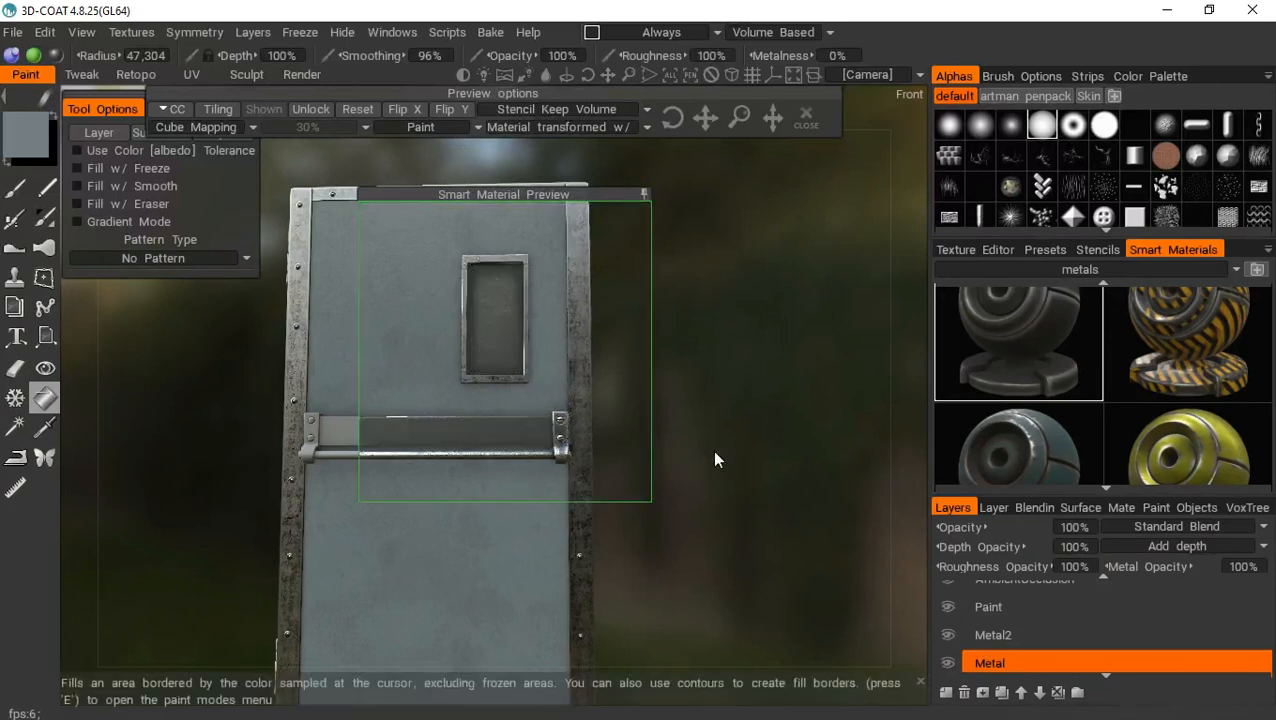
left_click(643, 194)
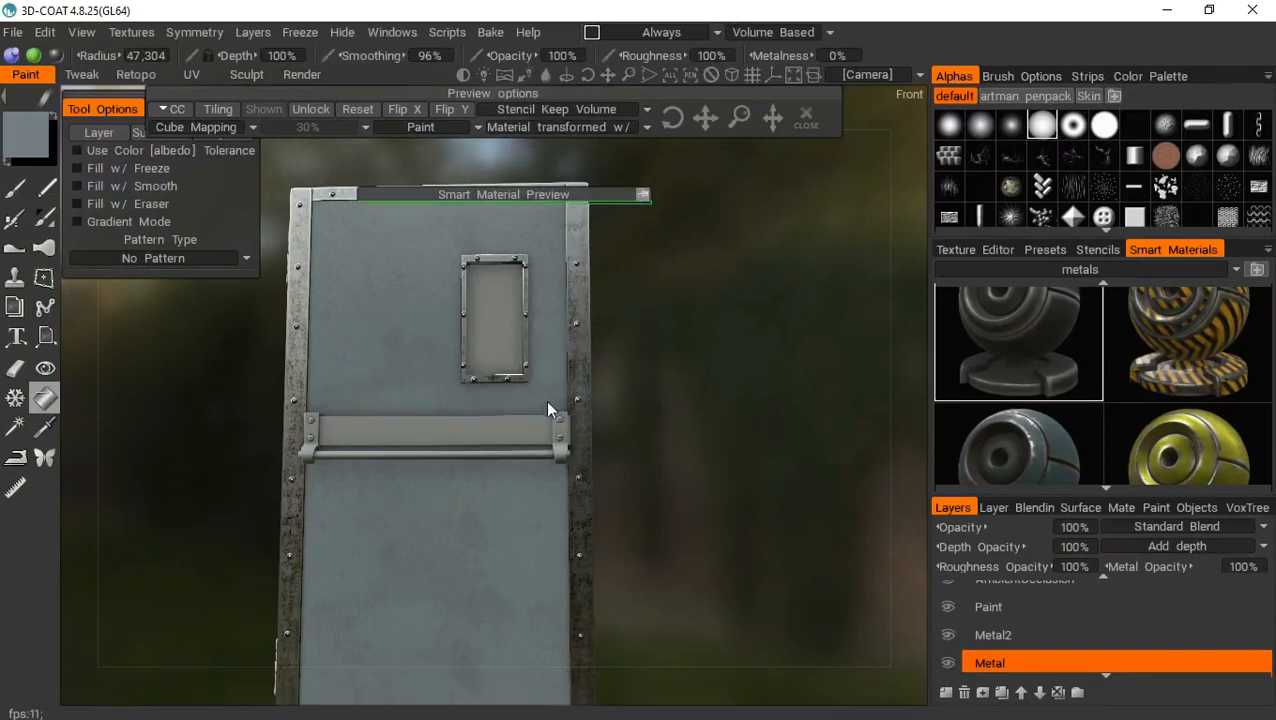
Fill the push bar's backing plate, rod and both end brackets with the dark metal on the Metal layer
left_click(503, 433)
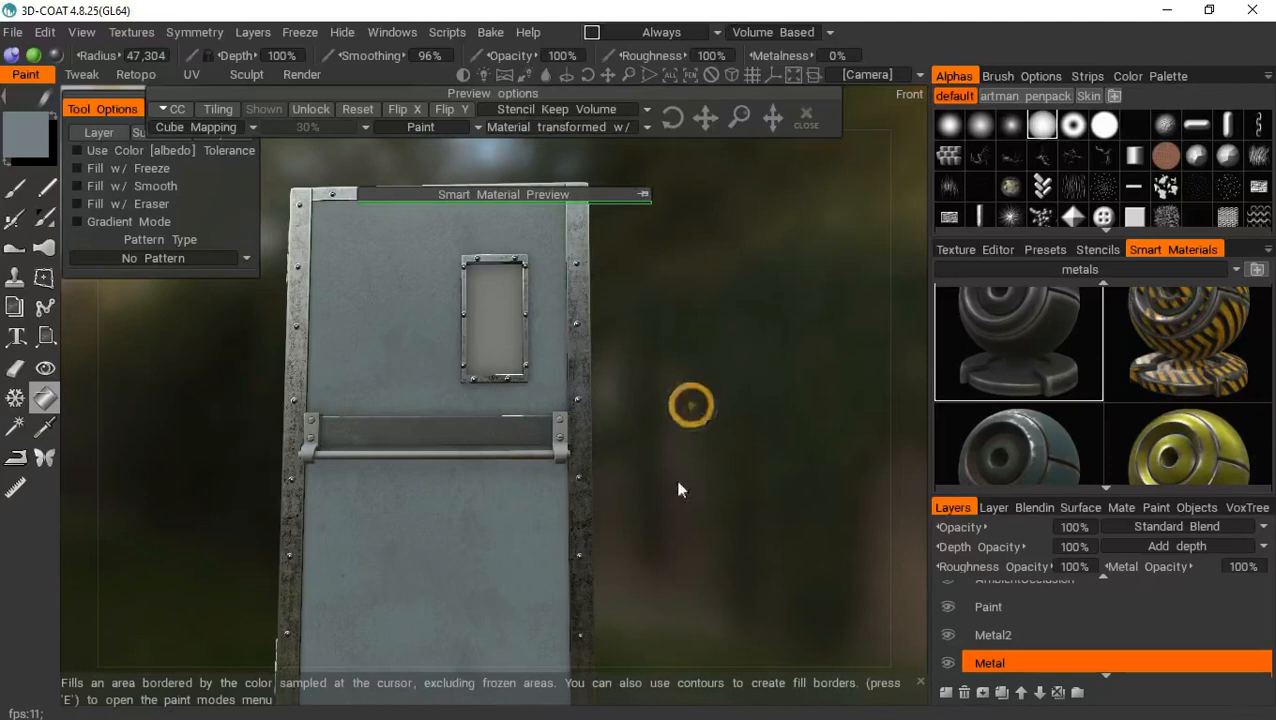
left_click_drag(676, 478, 681, 251)
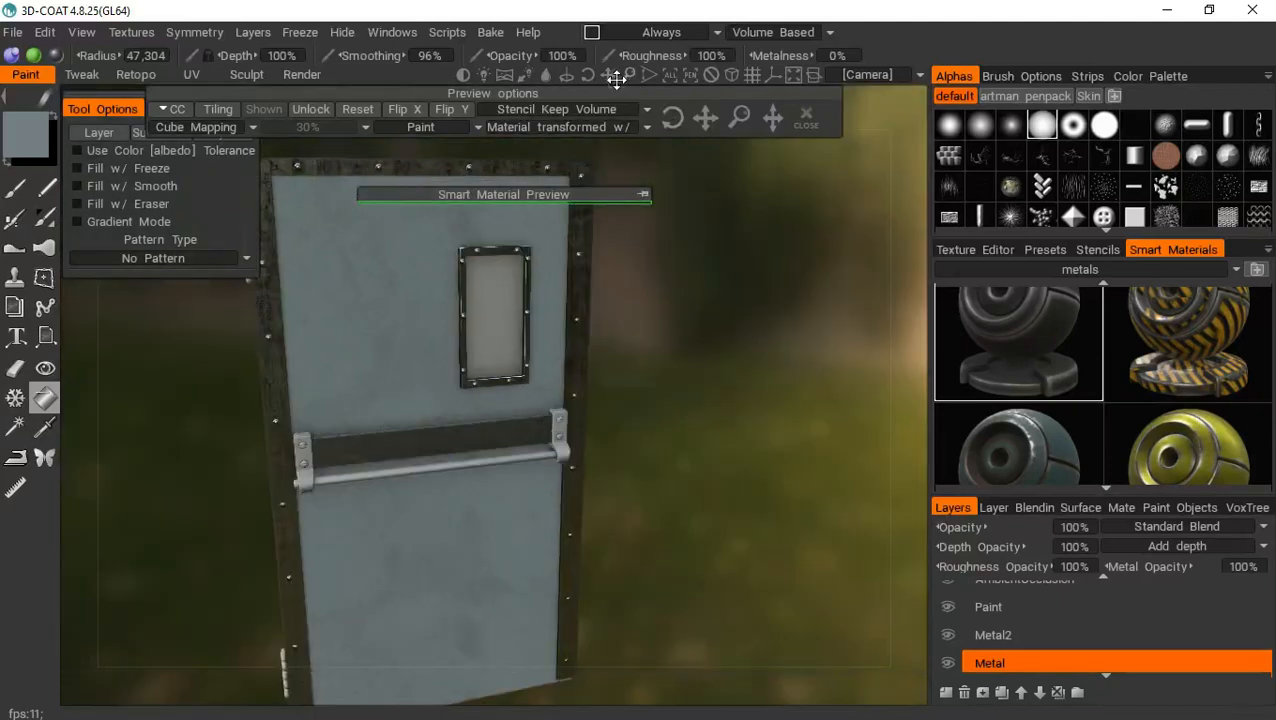
left_click_drag(613, 81, 626, 77)
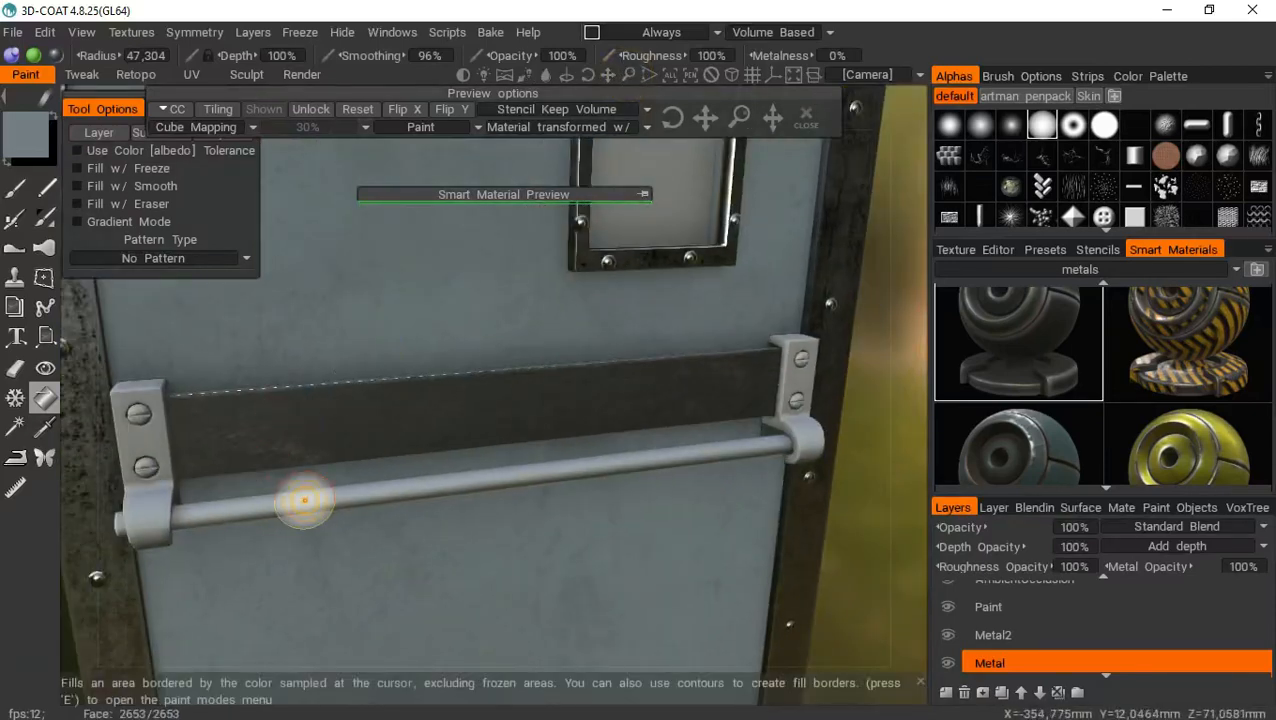
left_click(304, 500)
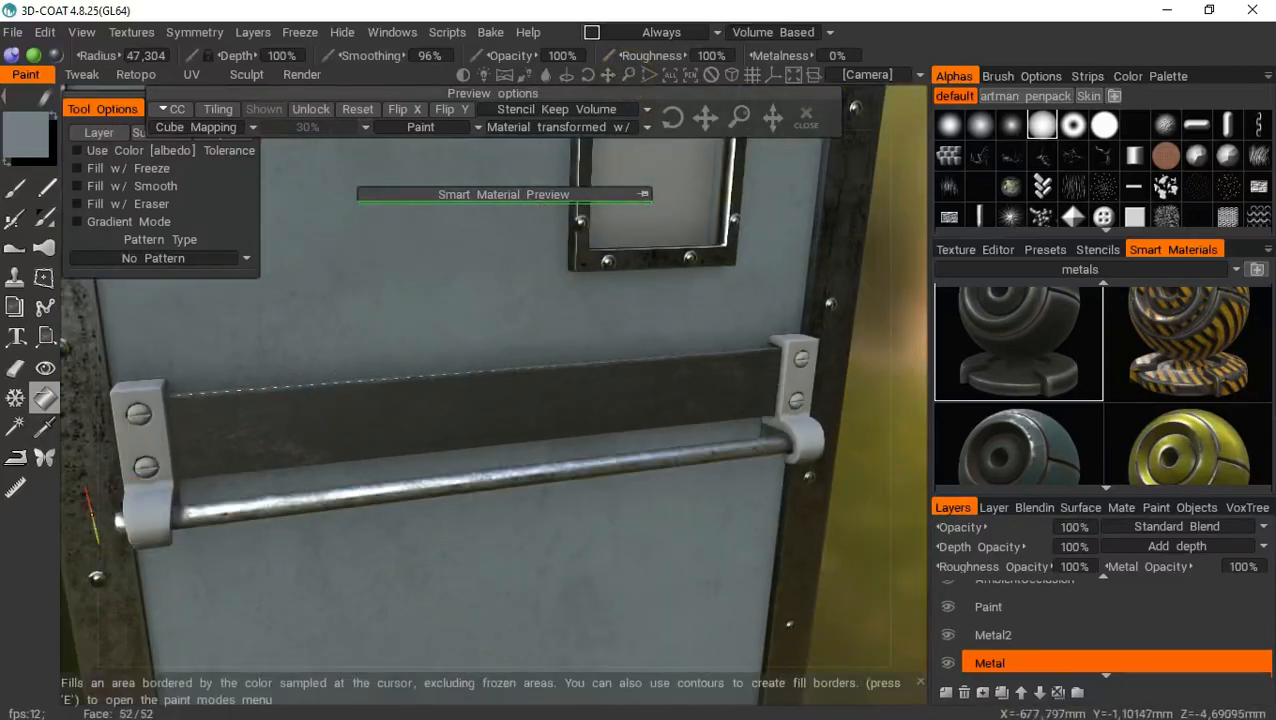
left_click(135, 502)
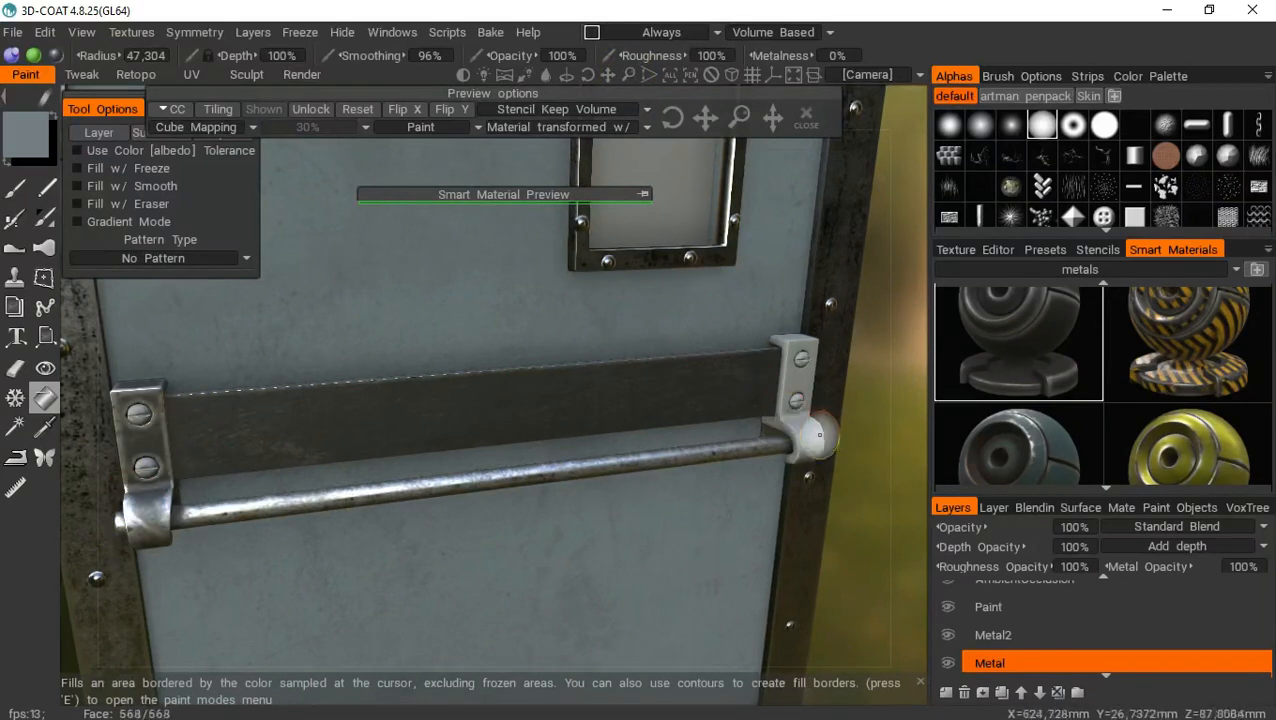
left_click(793, 425)
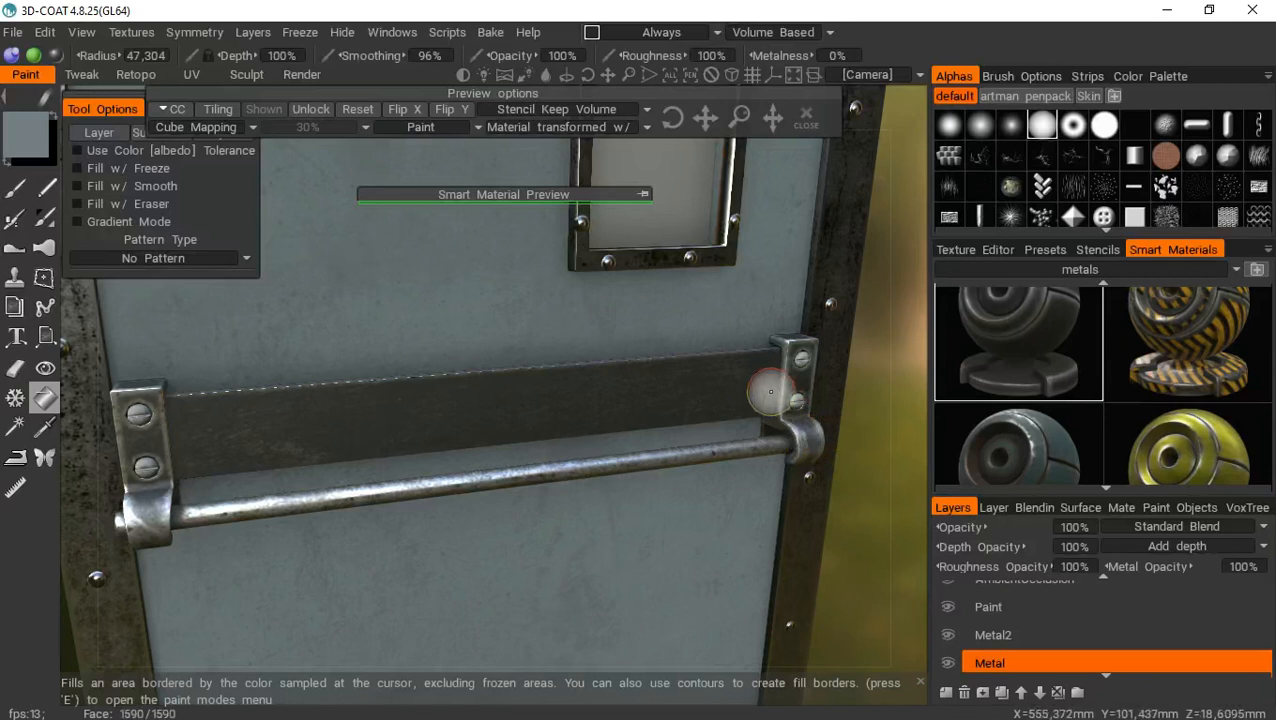
Select metal_light again and fill the bracket screws with it on the Metal layer
scroll(1176, 424, "down", 3)
mouse_move(1104, 405)
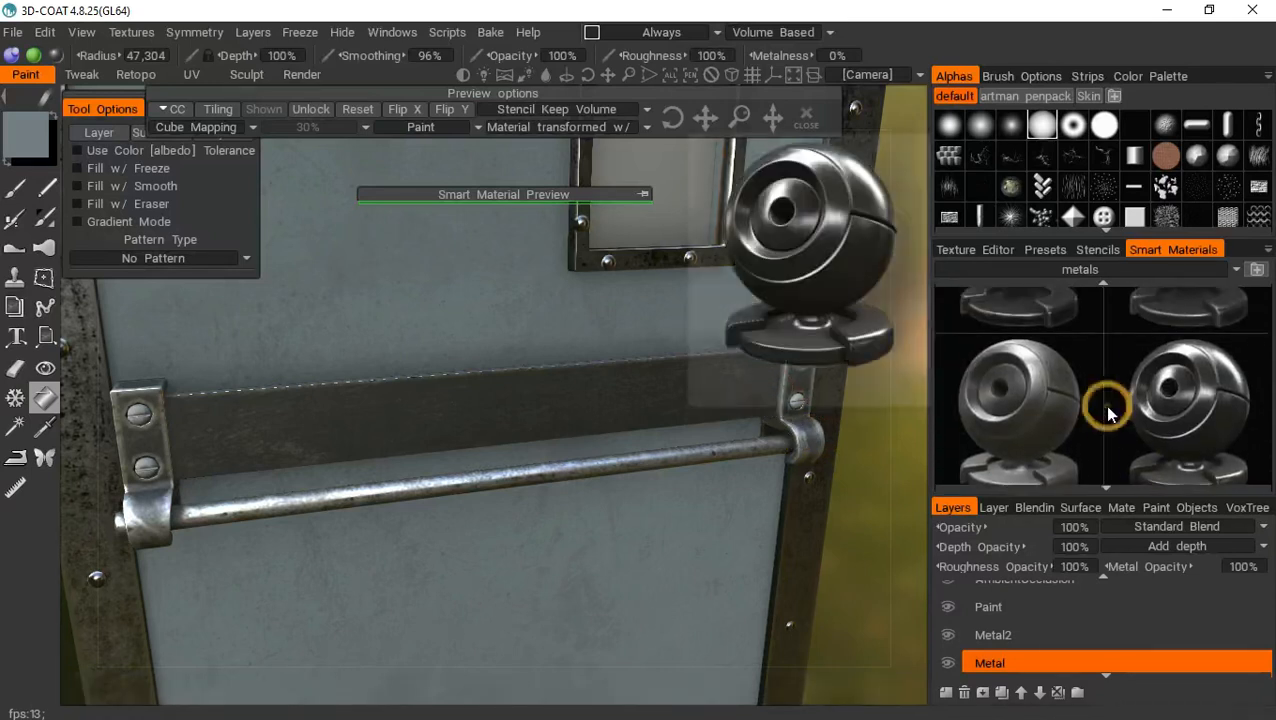
left_click(1035, 408)
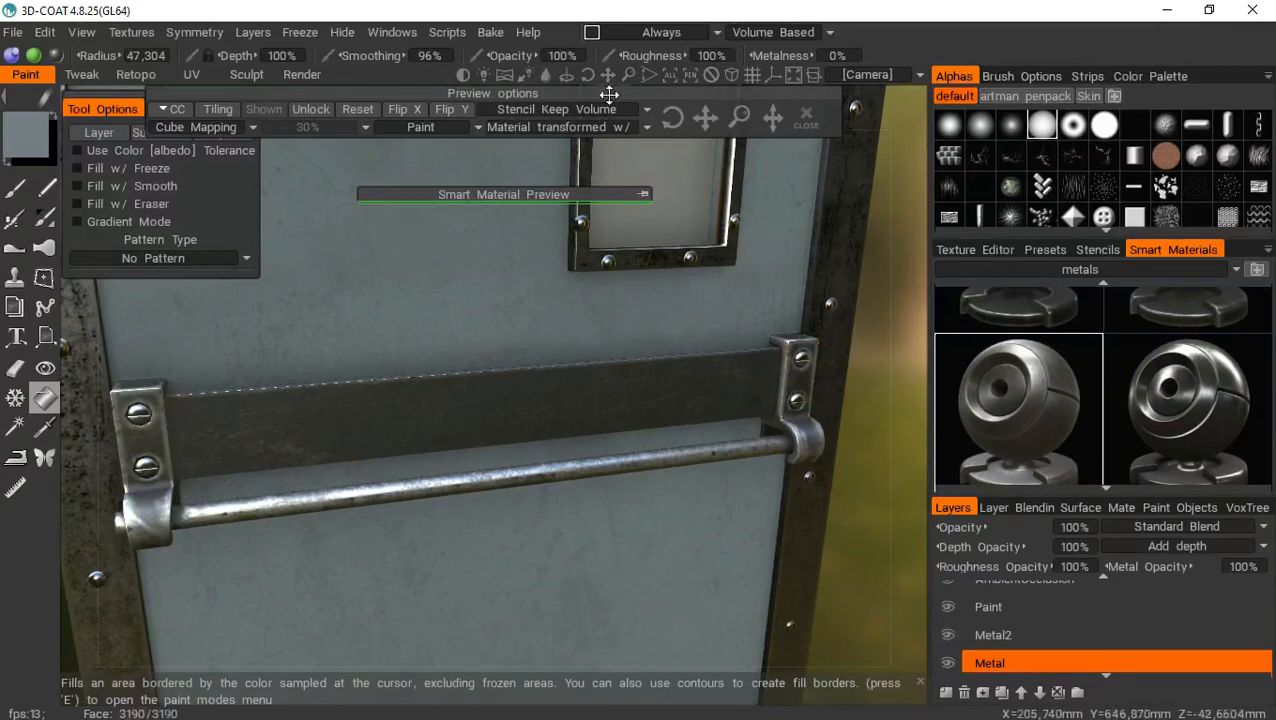
left_click_drag(634, 77, 631, 82)
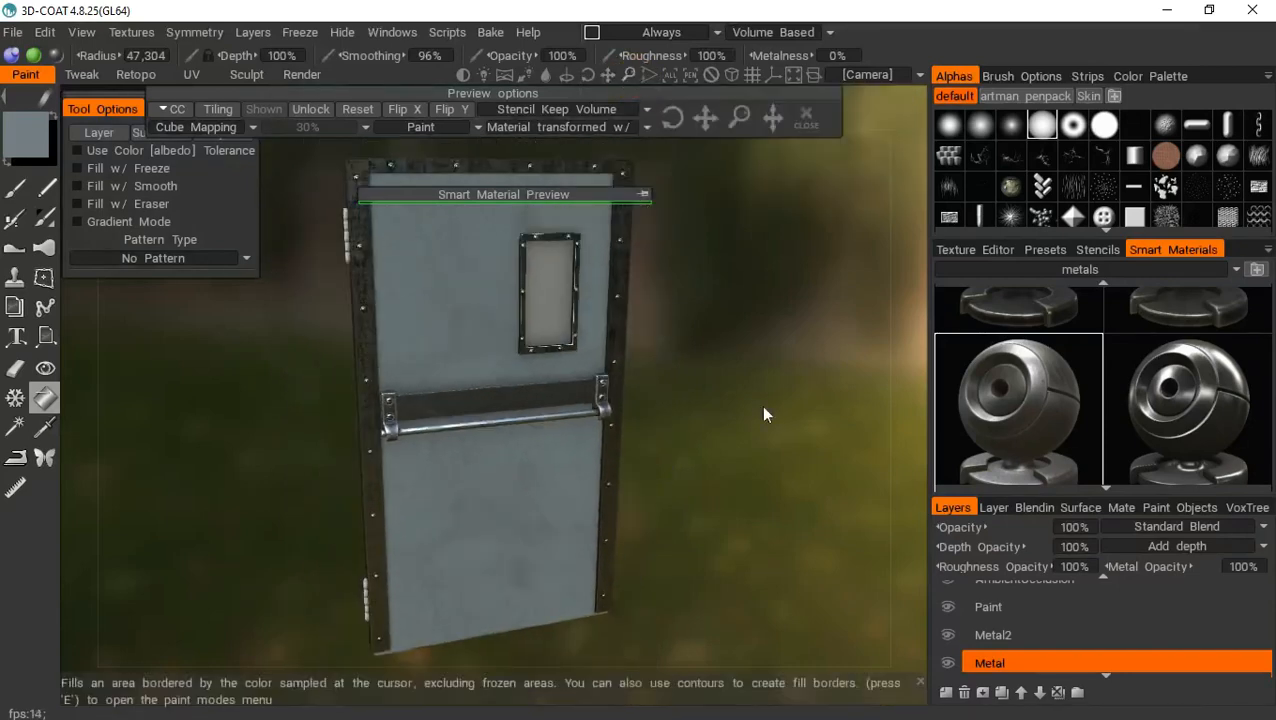
Fill the segments of the door's lower hinge with metal_light on the Metal layer
left_click_drag(630, 330, 689, 367)
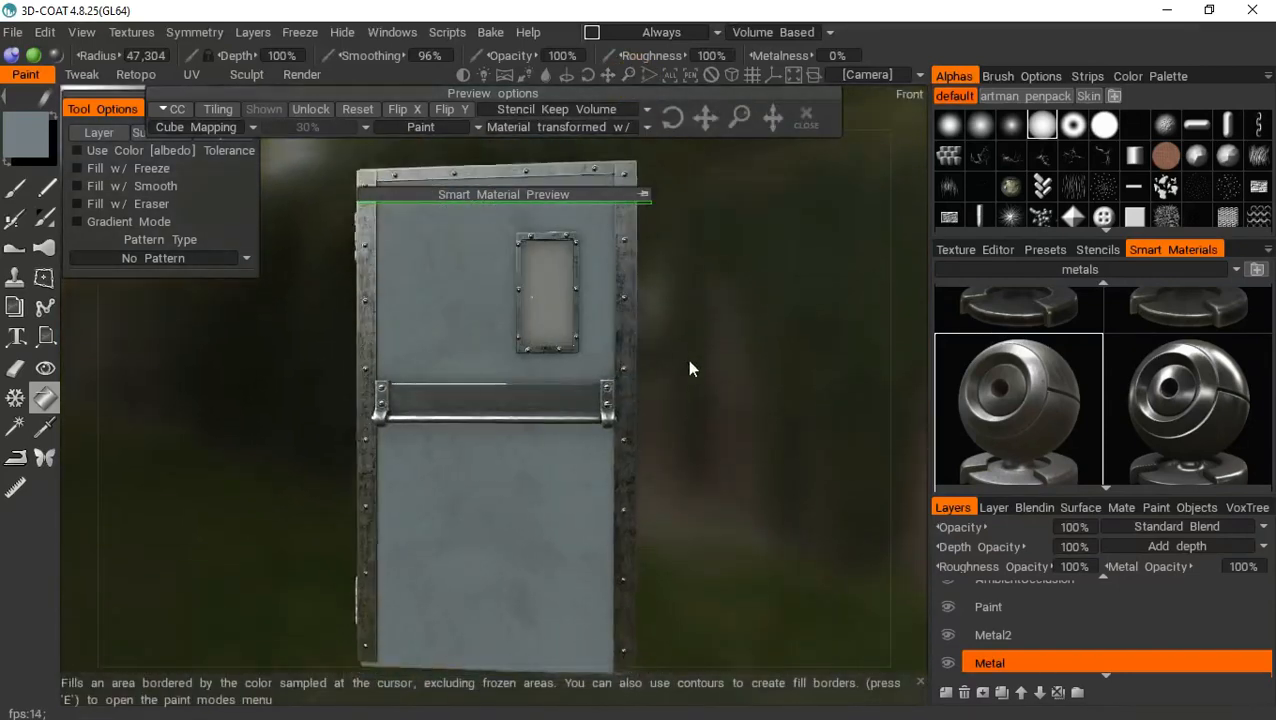
mouse_move(491, 410)
left_mouse_down()
mouse_move(649, 336)
mouse_move(698, 233)
mouse_move(699, 430)
mouse_move(709, 370)
mouse_move(786, 358)
left_mouse_up()
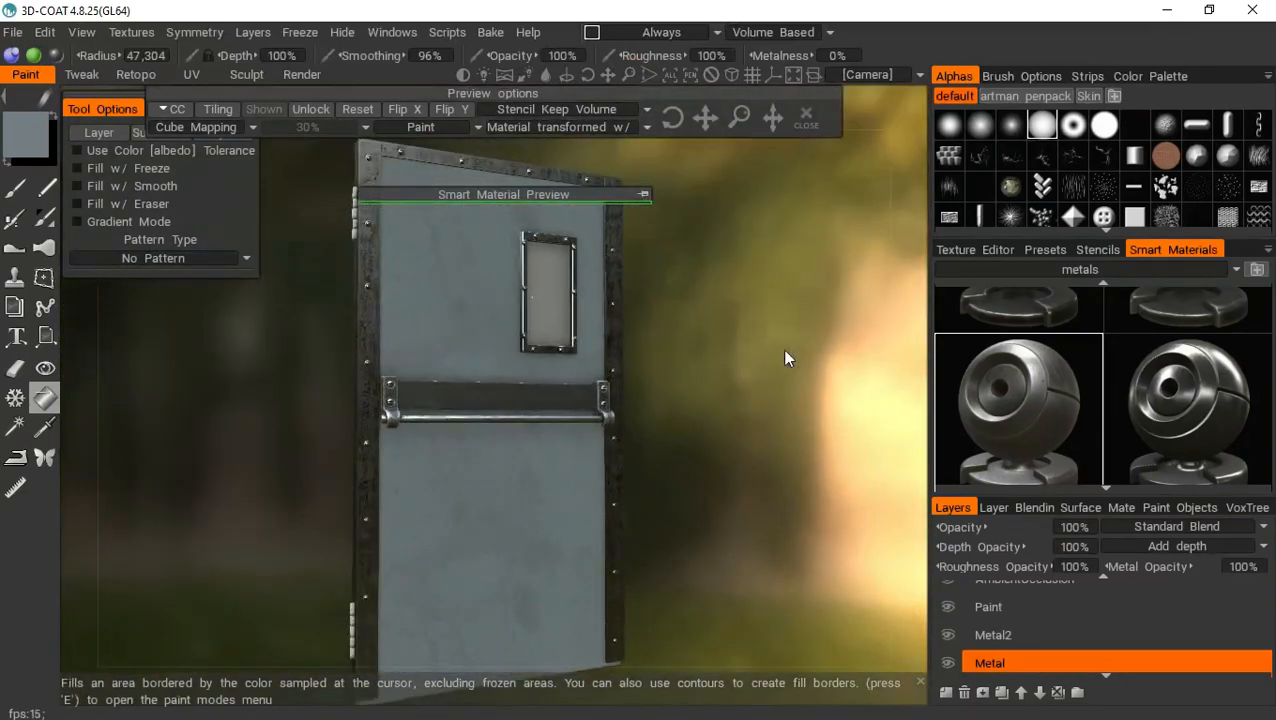
left_click_drag(321, 443, 578, 150)
left_click_drag(606, 77, 607, 32)
left_click(425, 612)
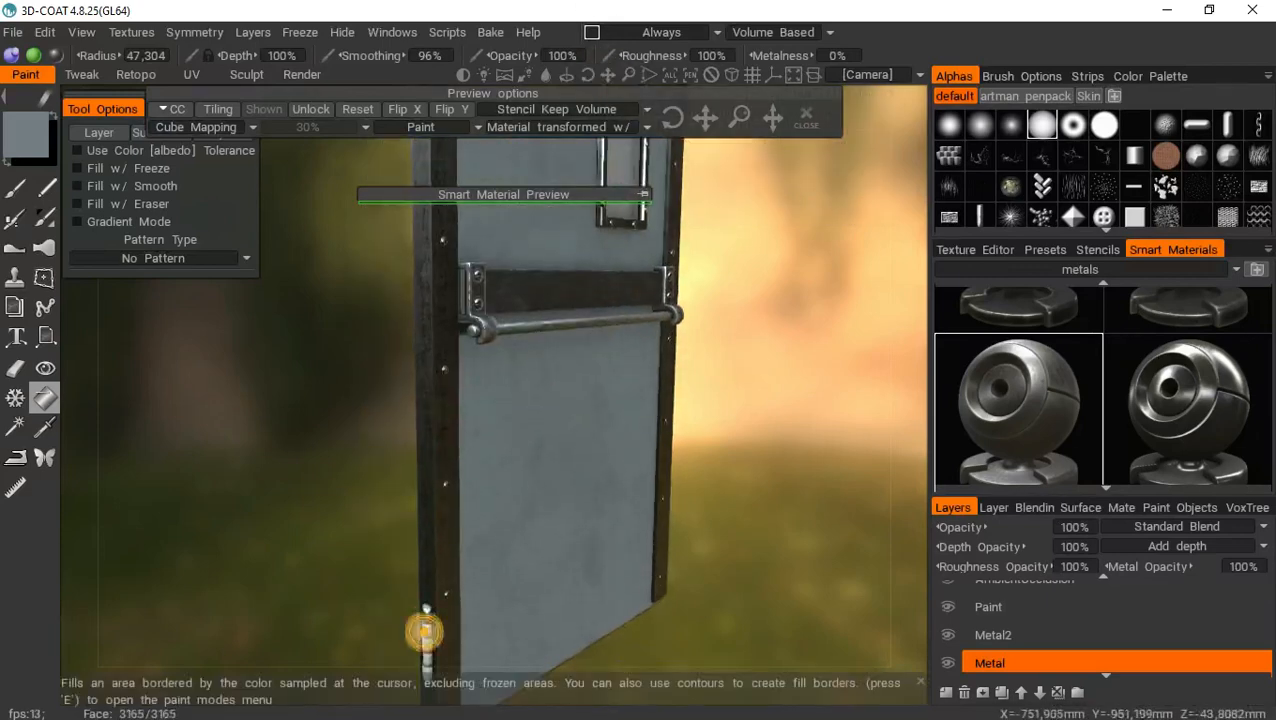
left_click(425, 630)
left_click(426, 645)
left_click(427, 659)
left_click_drag(607, 77, 606, 38)
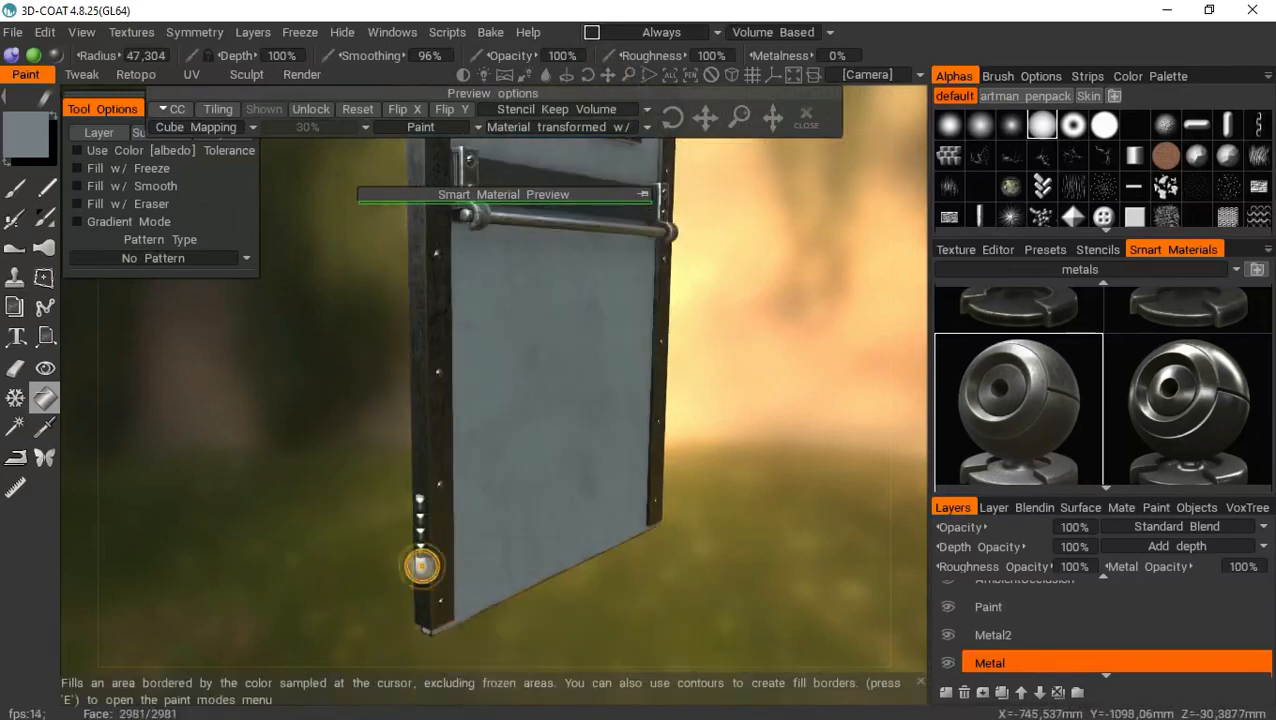
left_click(421, 561)
Make Paint the only active layer and switch to an orthographic front view of the whole door
left_click_drag(697, 447, 632, 251)
mouse_move(630, 76)
left_mouse_down()
mouse_move(618, 76)
mouse_move(632, 76)
left_mouse_up()
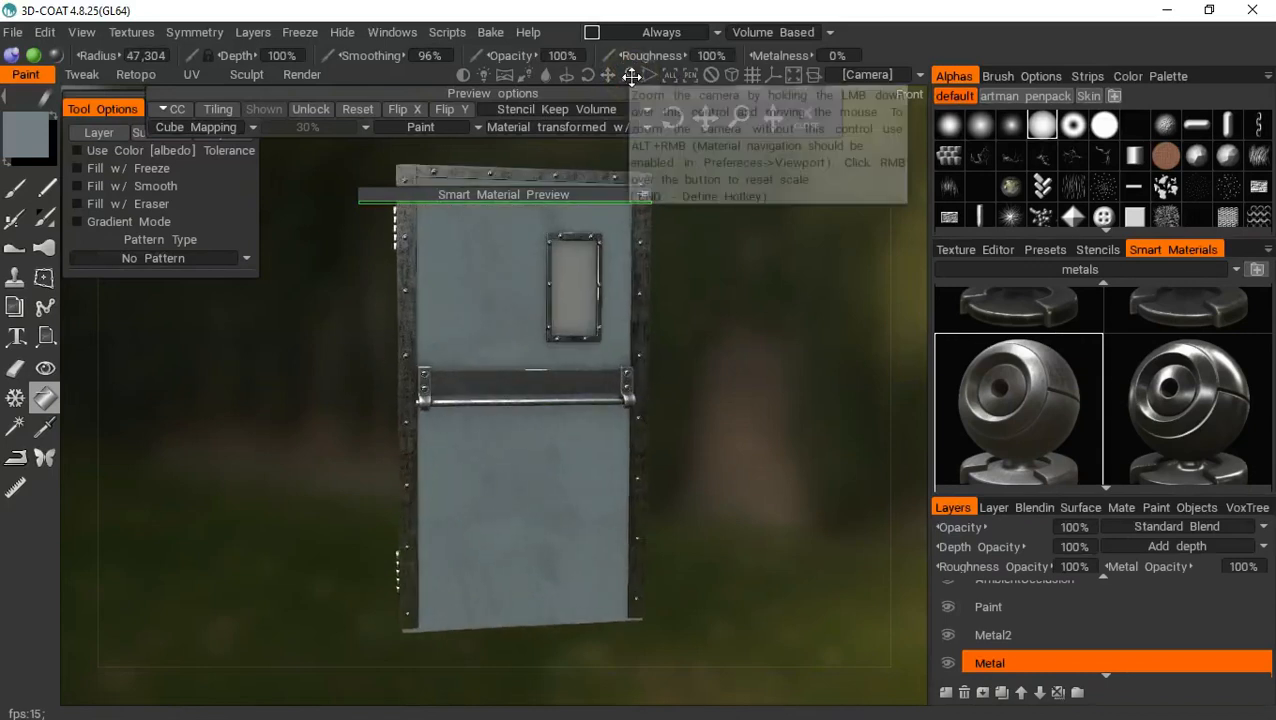
left_click(995, 610)
scroll(996, 646, "up", 1)
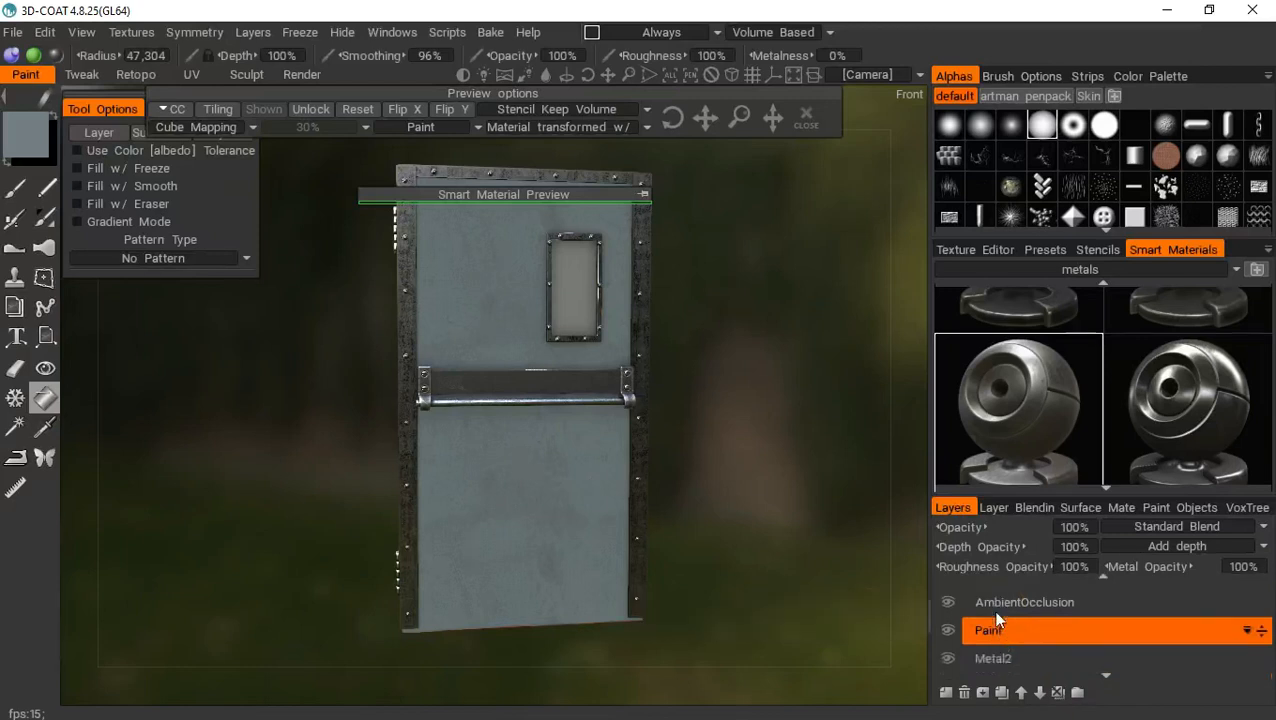
scroll(997, 620, "down", 1)
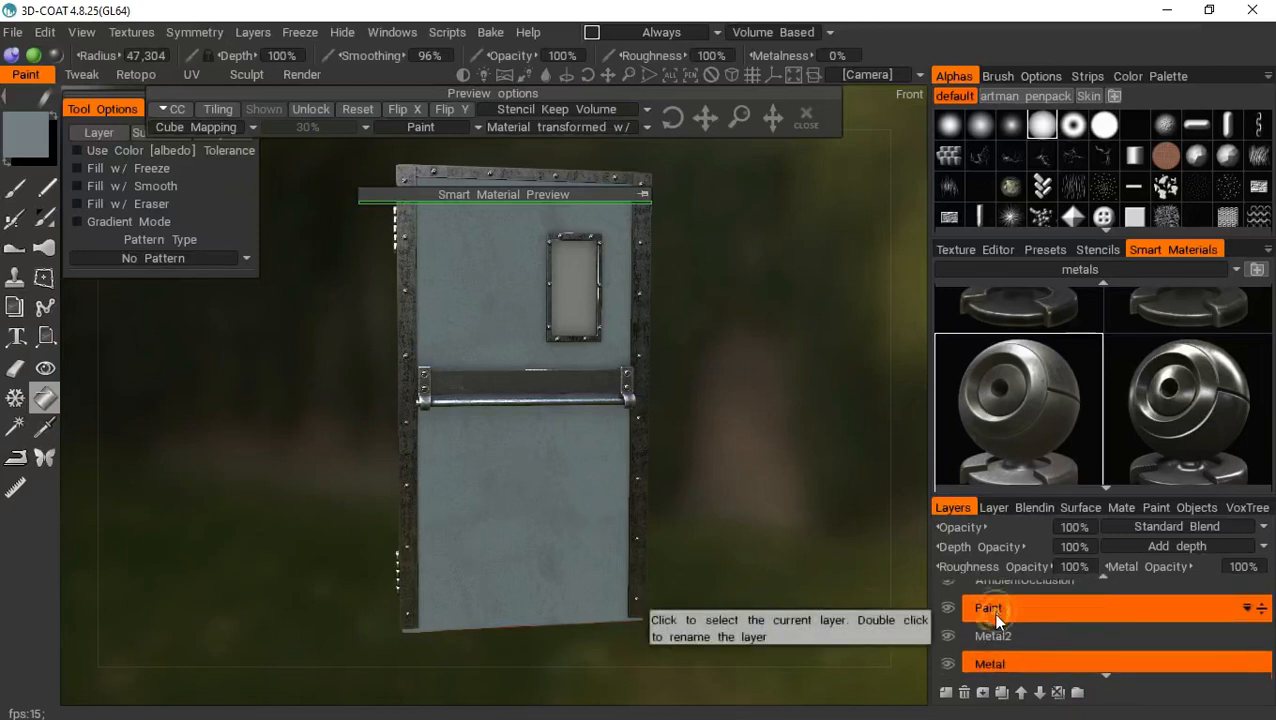
scroll(996, 618, "up", 1)
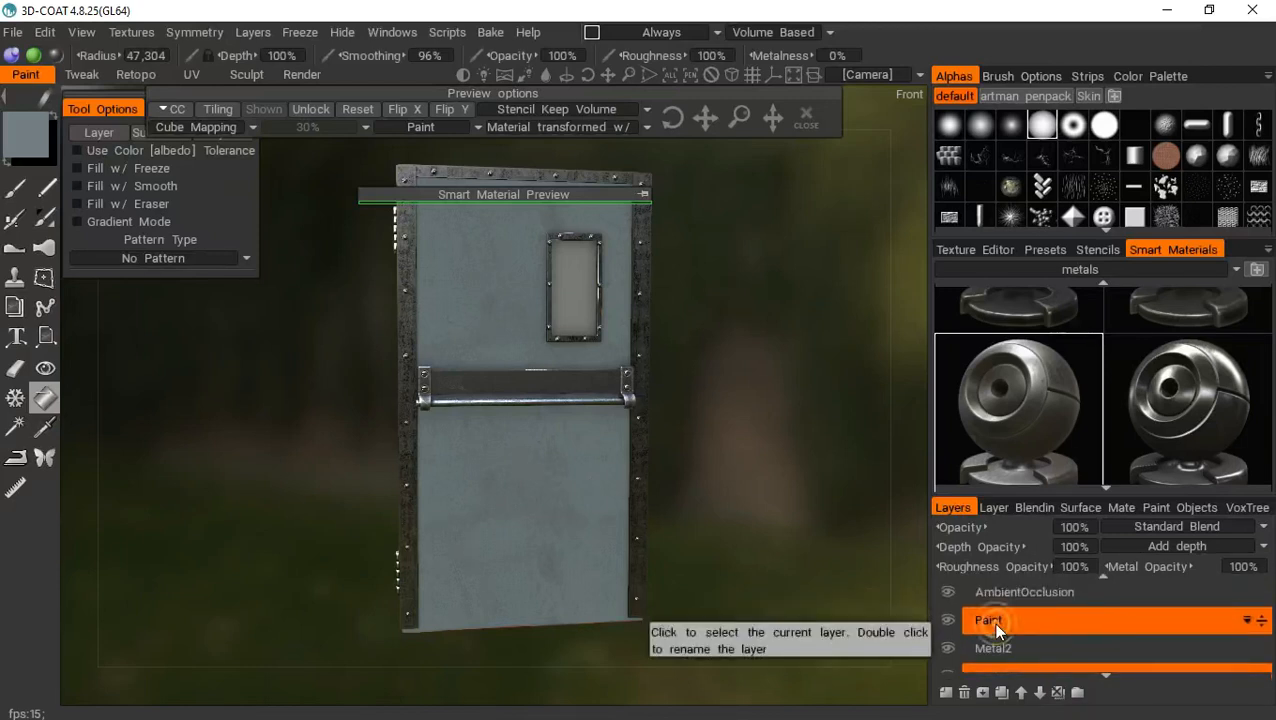
left_click(993, 622)
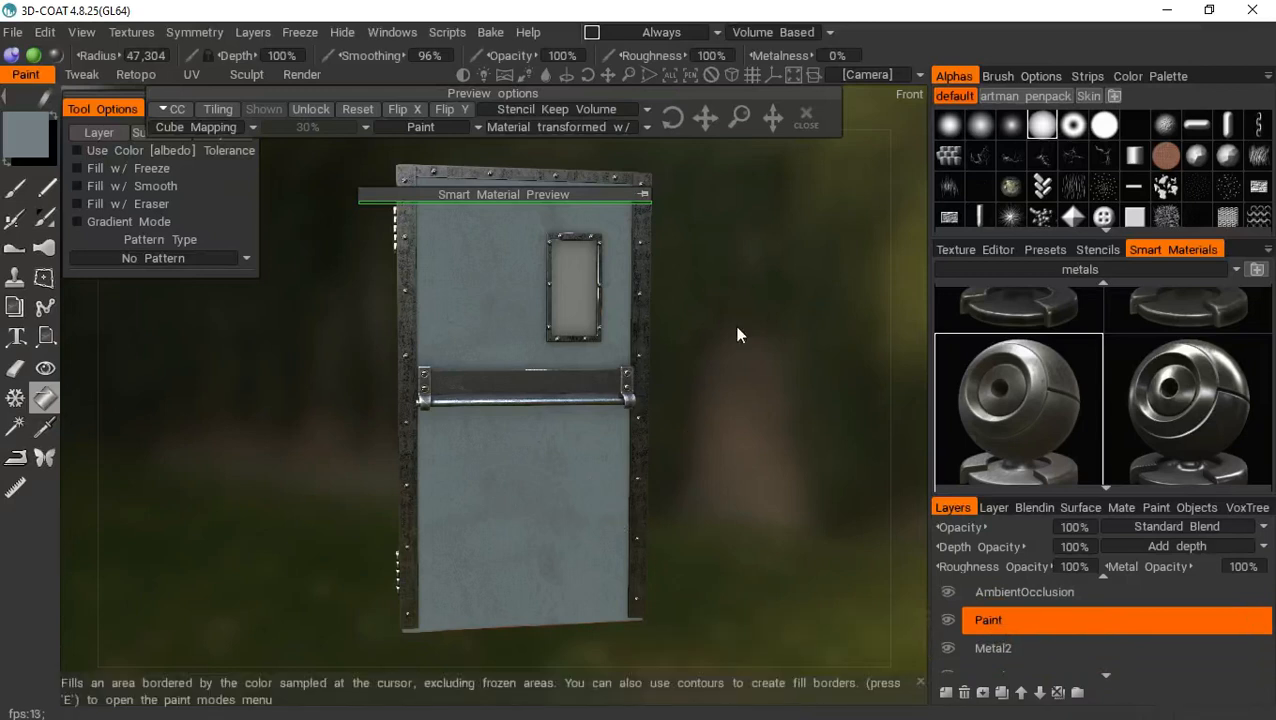
key("KP_2")
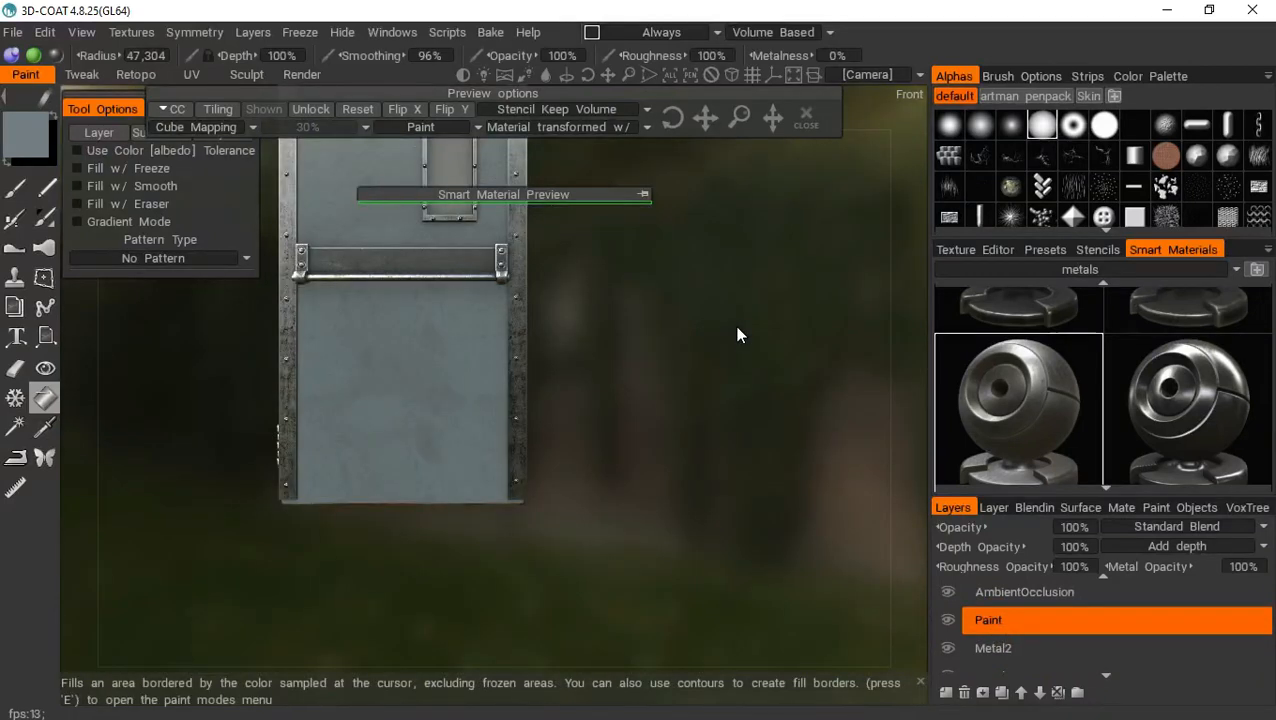
key("KP_5")
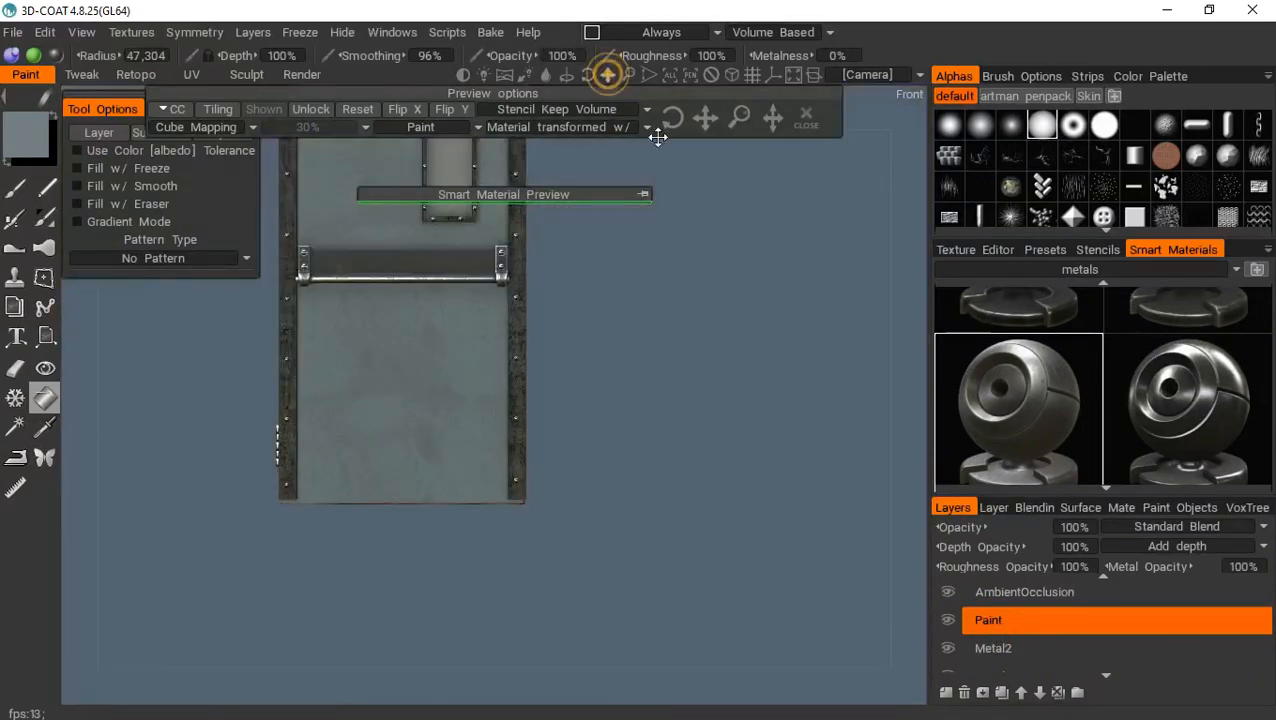
left_click_drag(657, 137, 604, 75)
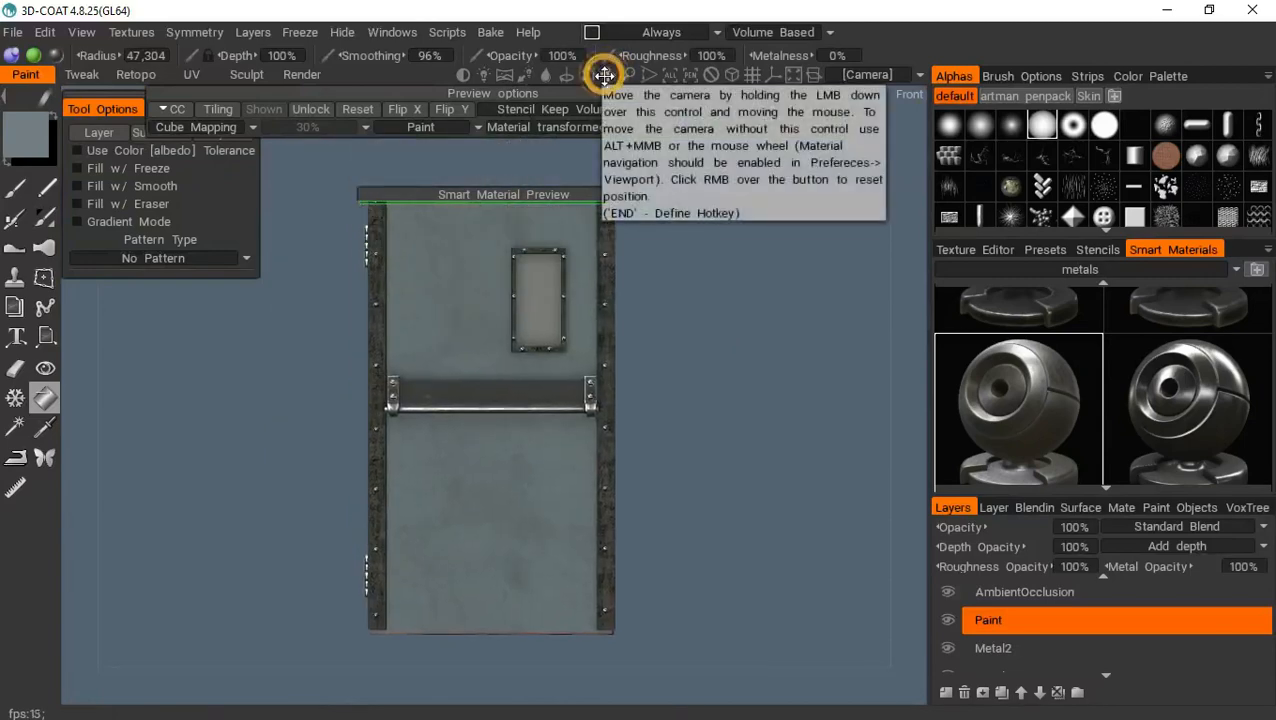
left_click(38, 145)
left_click(628, 186)
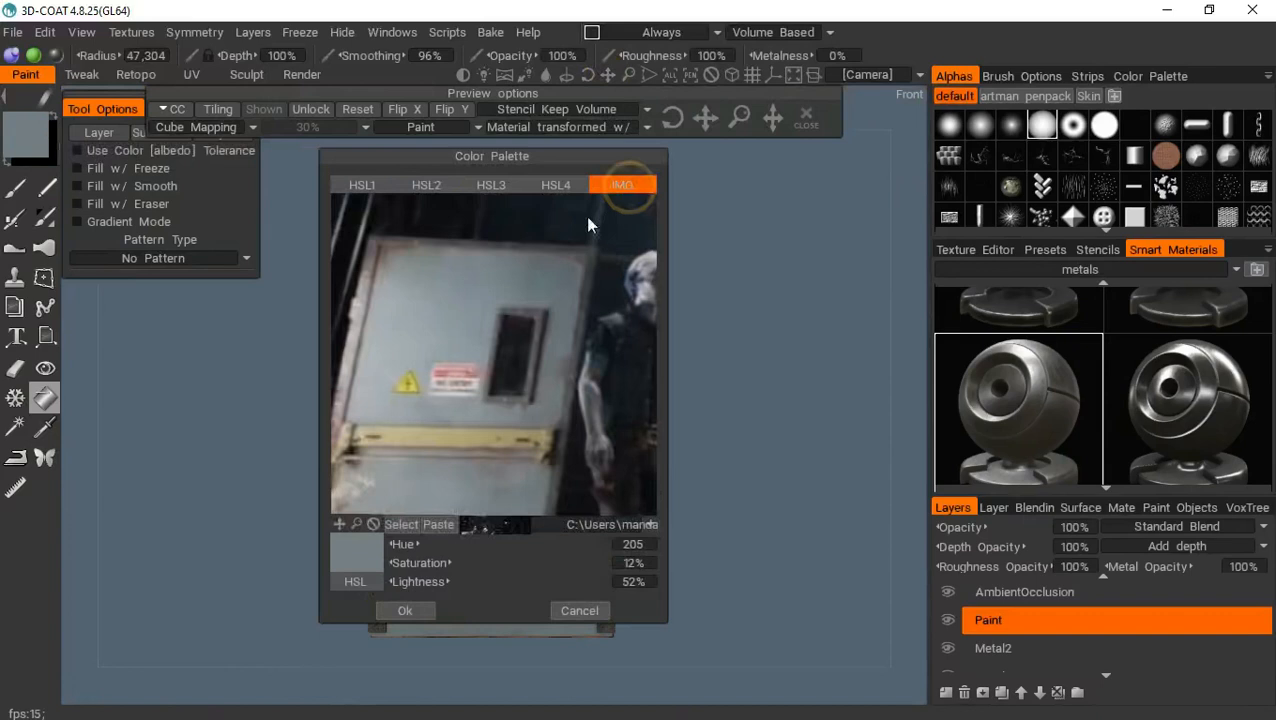
left_click(527, 349)
left_click(476, 419)
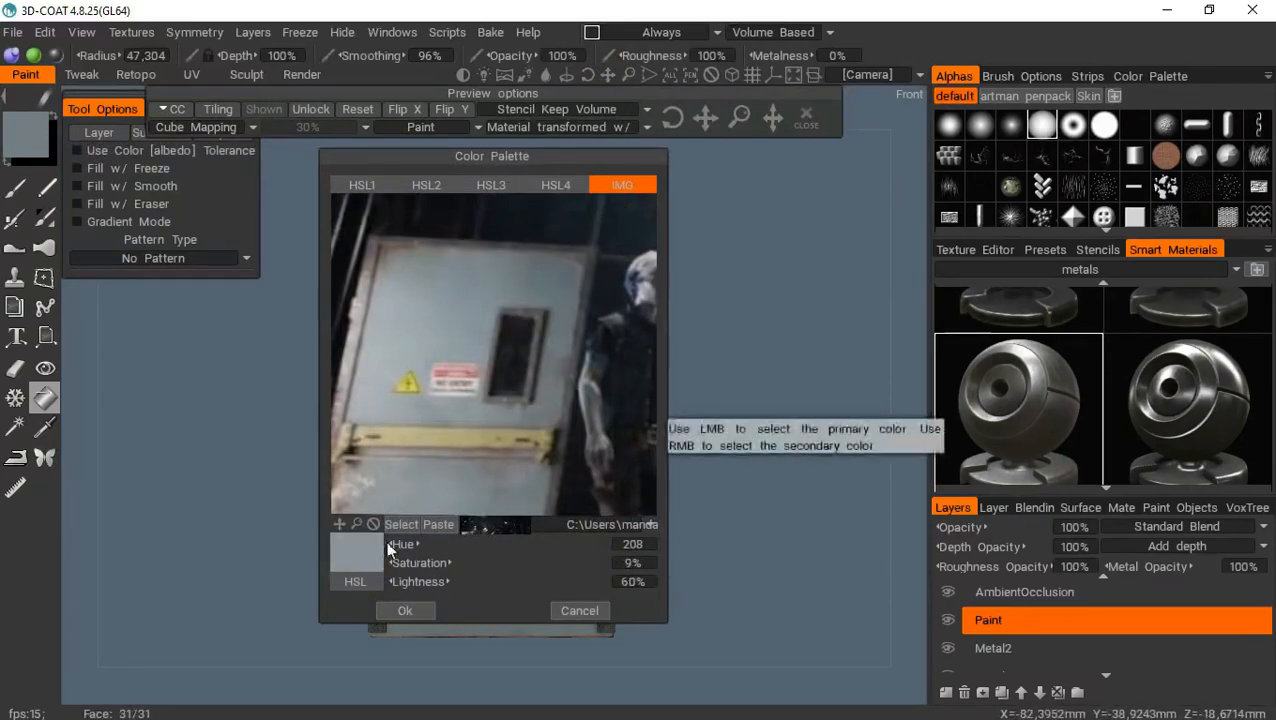
left_click_drag(347, 524, 394, 483)
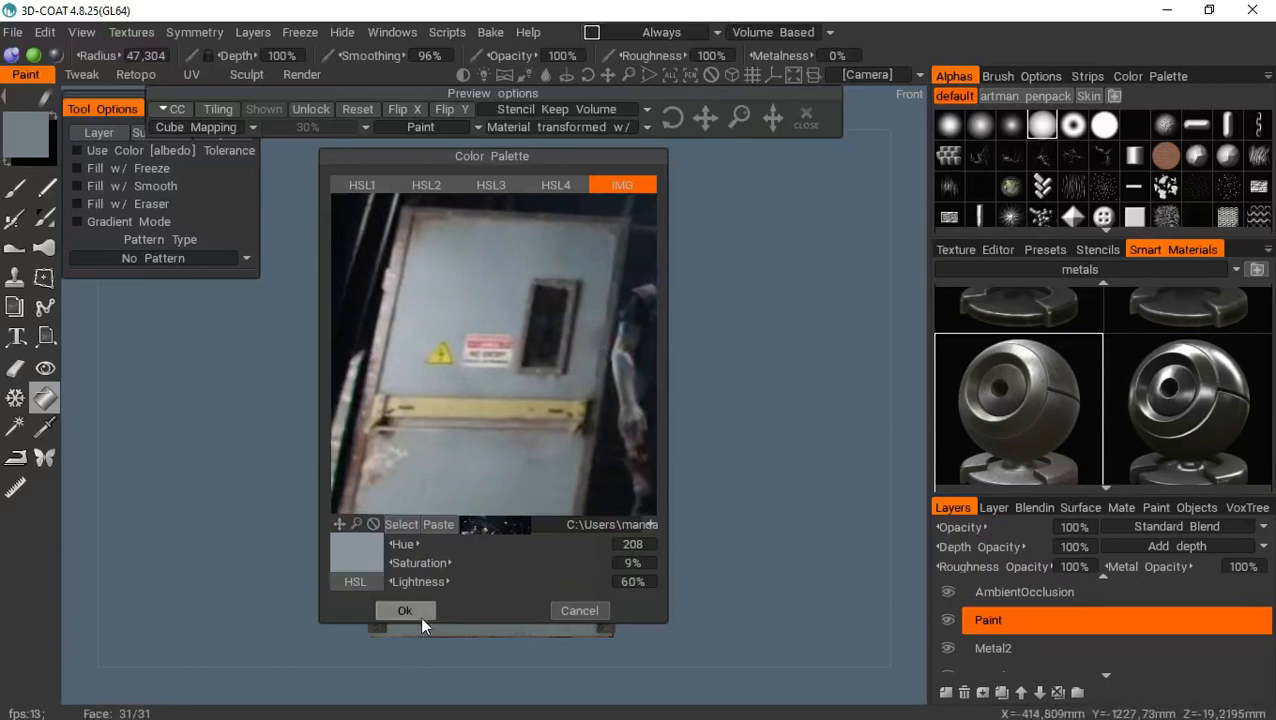
left_click(579, 611)
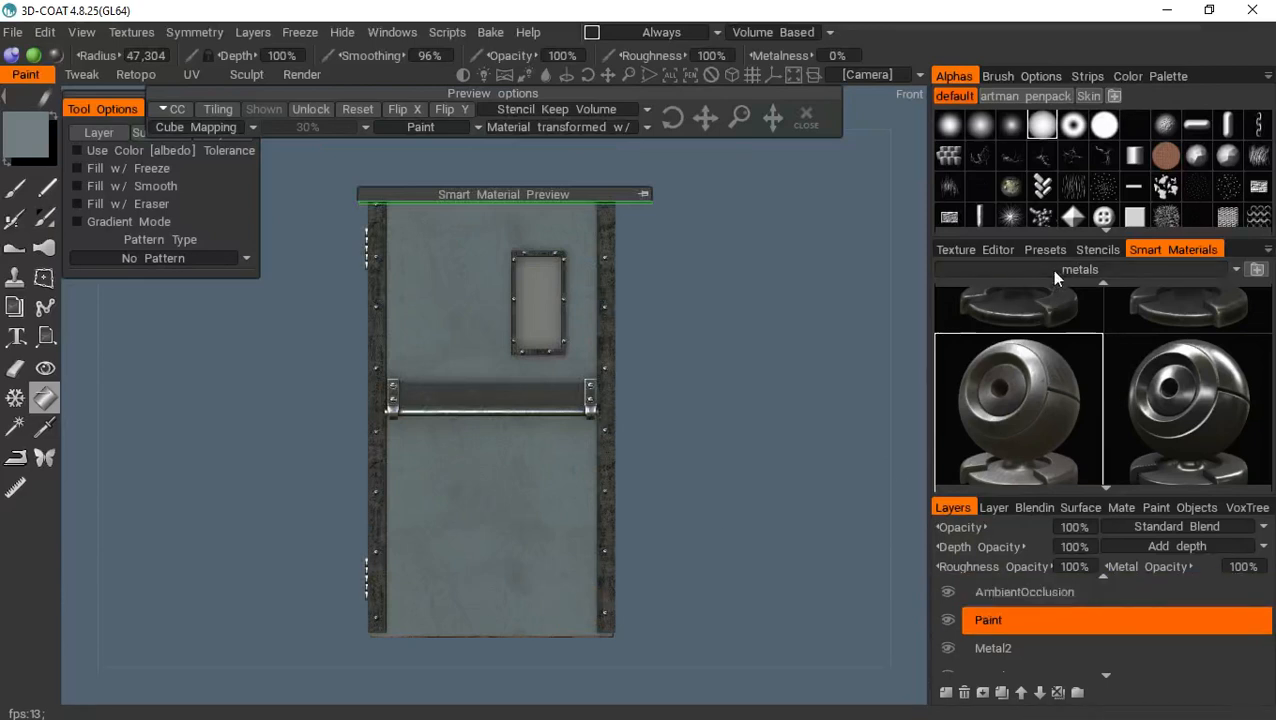
Select the worn paint smart material with transparent patches from the paints category
mouse_move(1051, 269)
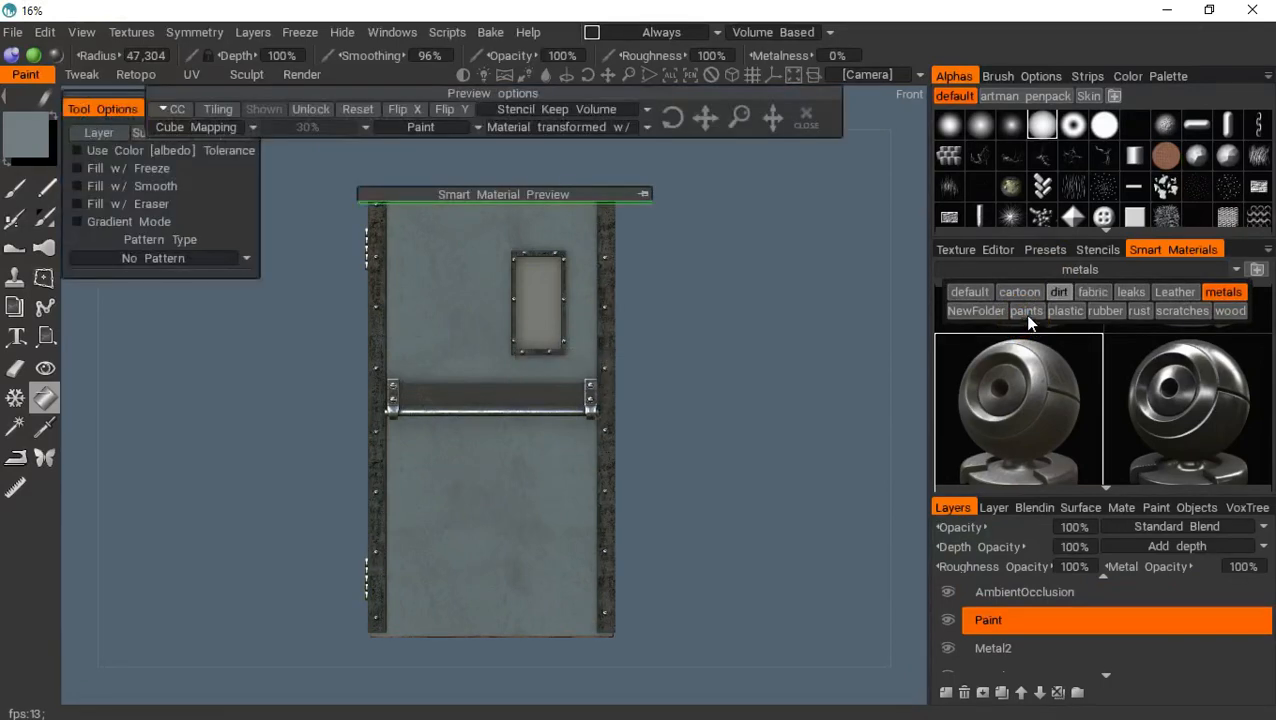
left_click(1038, 312)
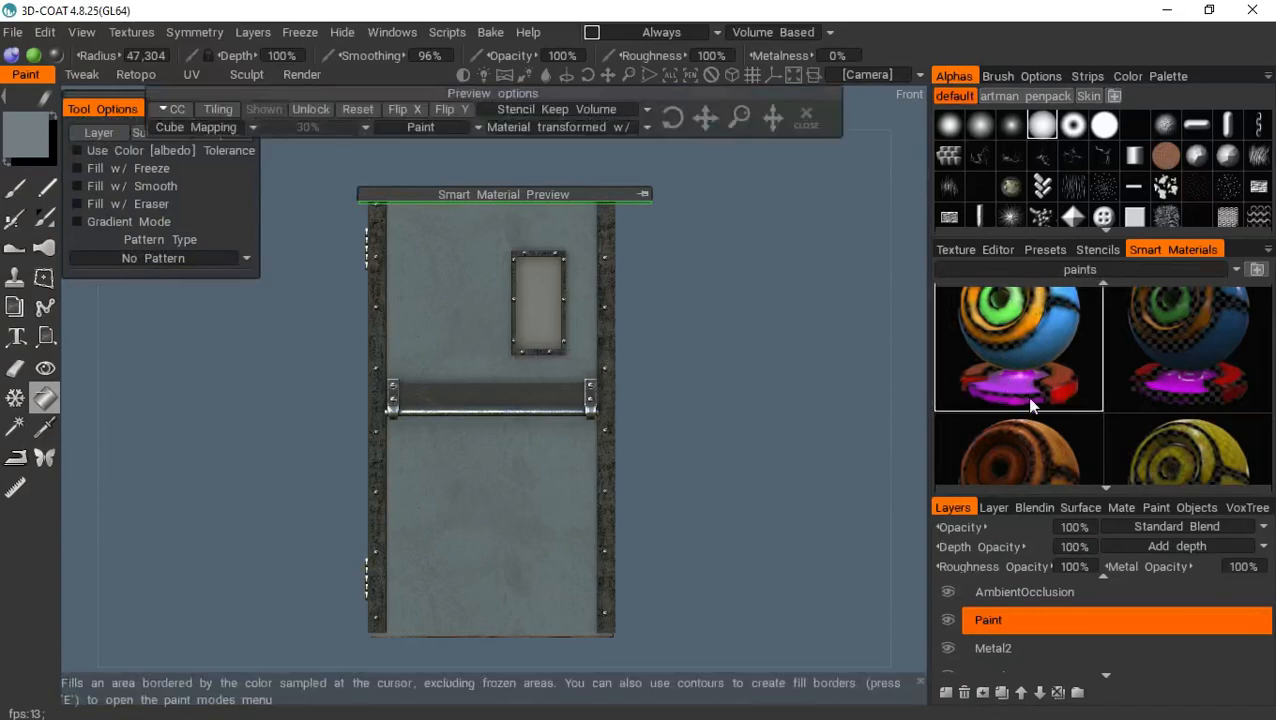
scroll(1014, 330, "down", 2)
scroll(1019, 343, "down", 2)
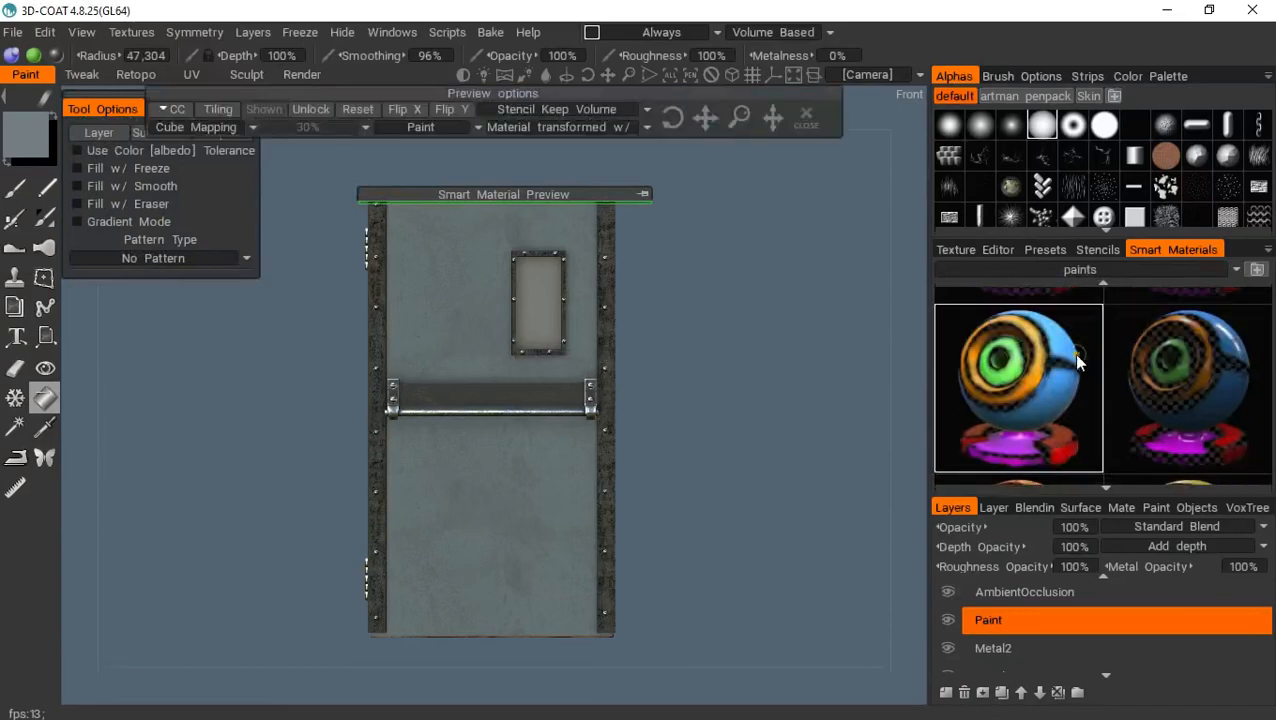
scroll(1089, 431, "down", 1)
mouse_move(1093, 440)
scroll(1083, 396, "down", 1)
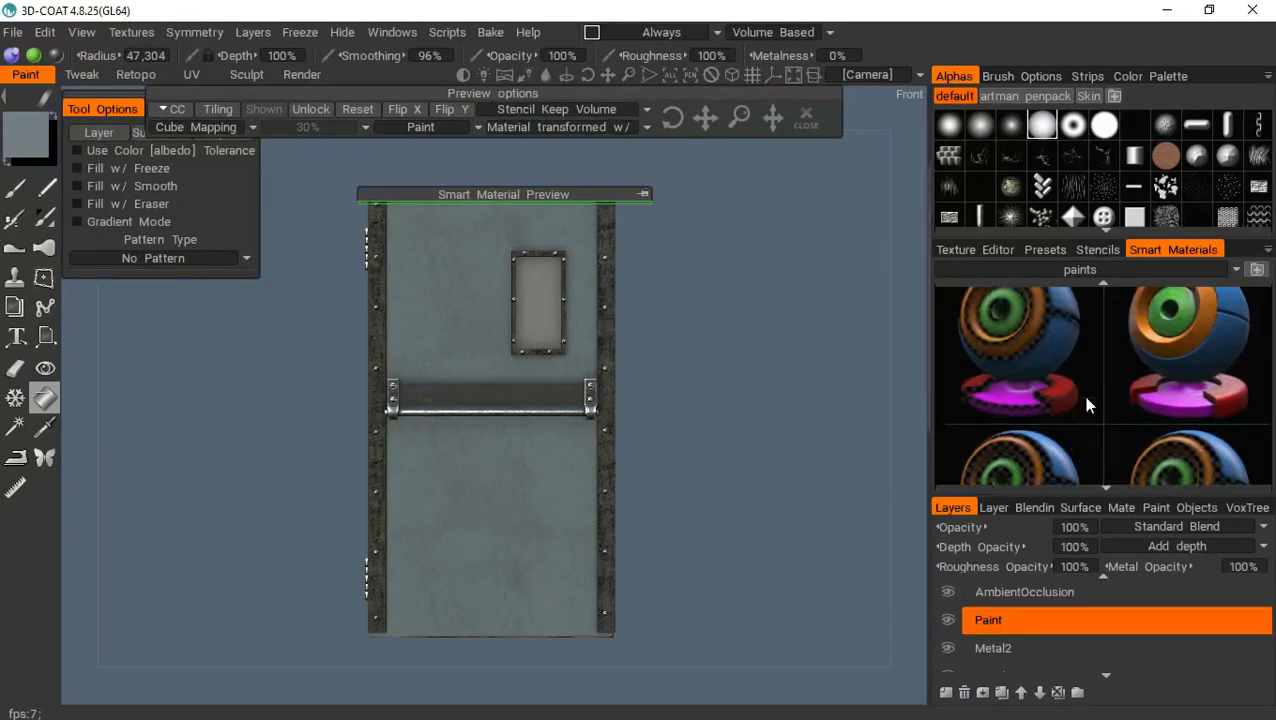
left_click(1050, 438)
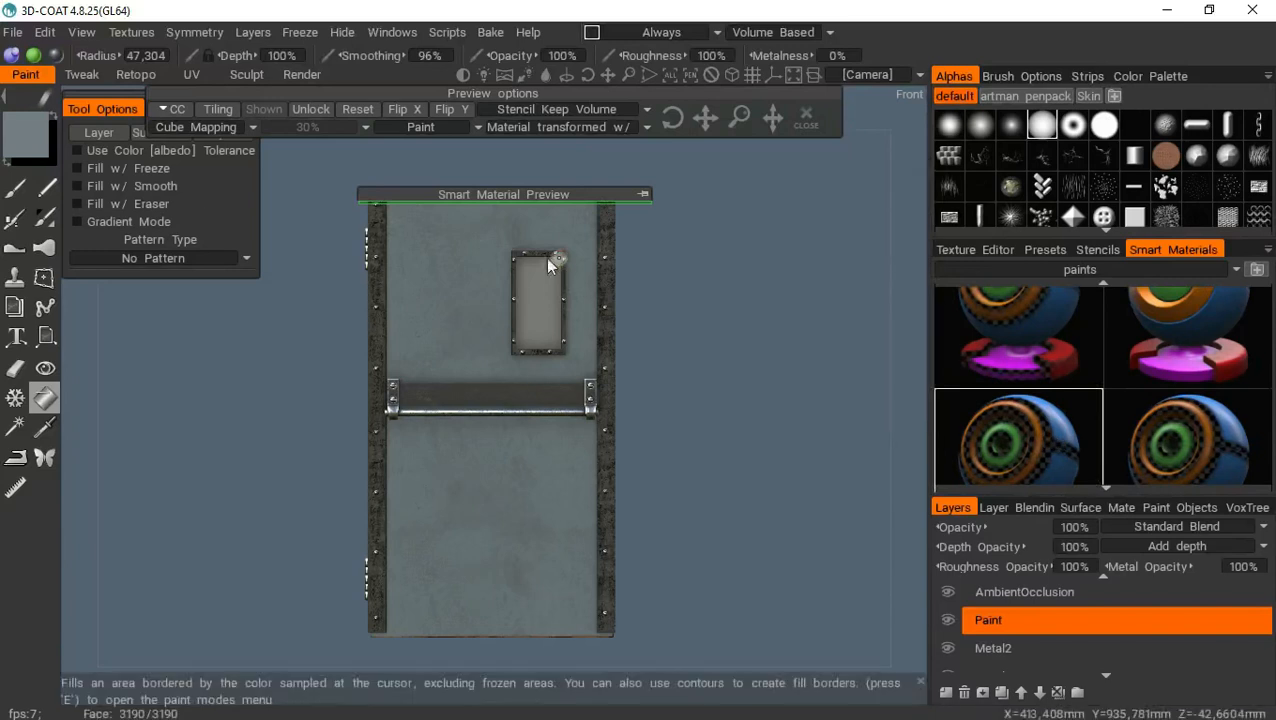
Sample the yellow of the push bar in the reference image and raise its saturation to 43% as the paint colour
left_click(30, 136)
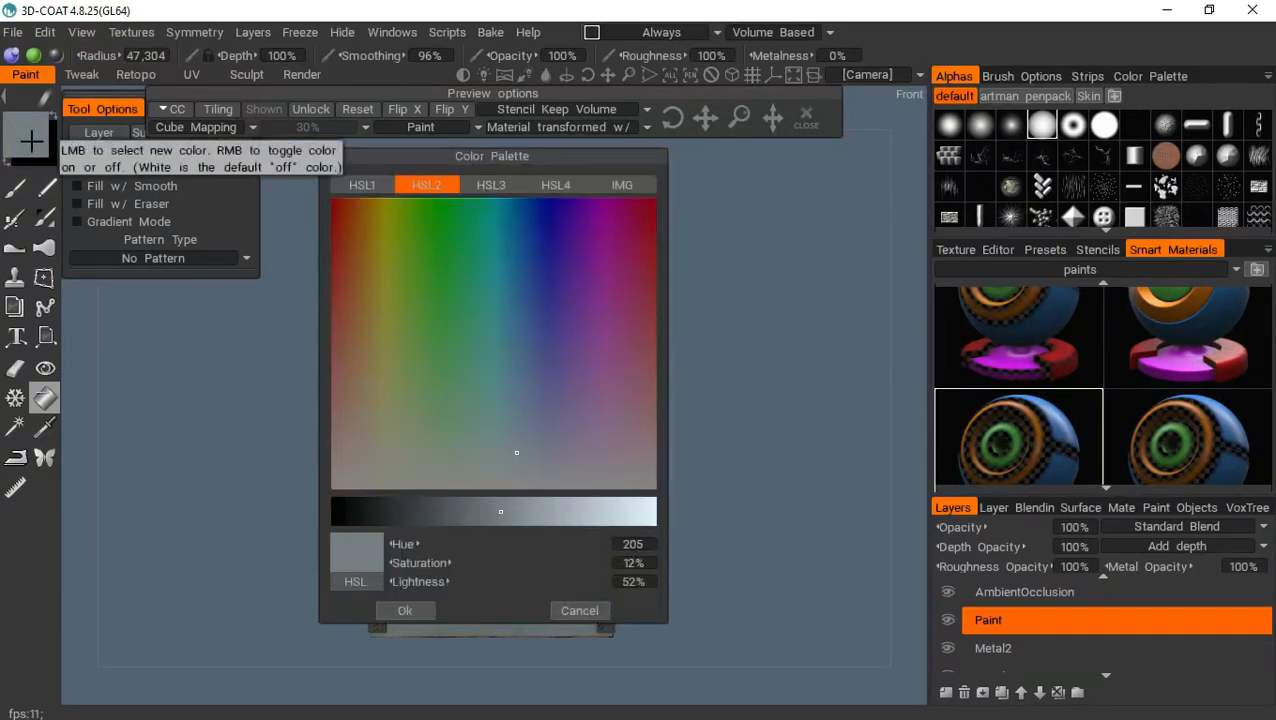
left_click(621, 185)
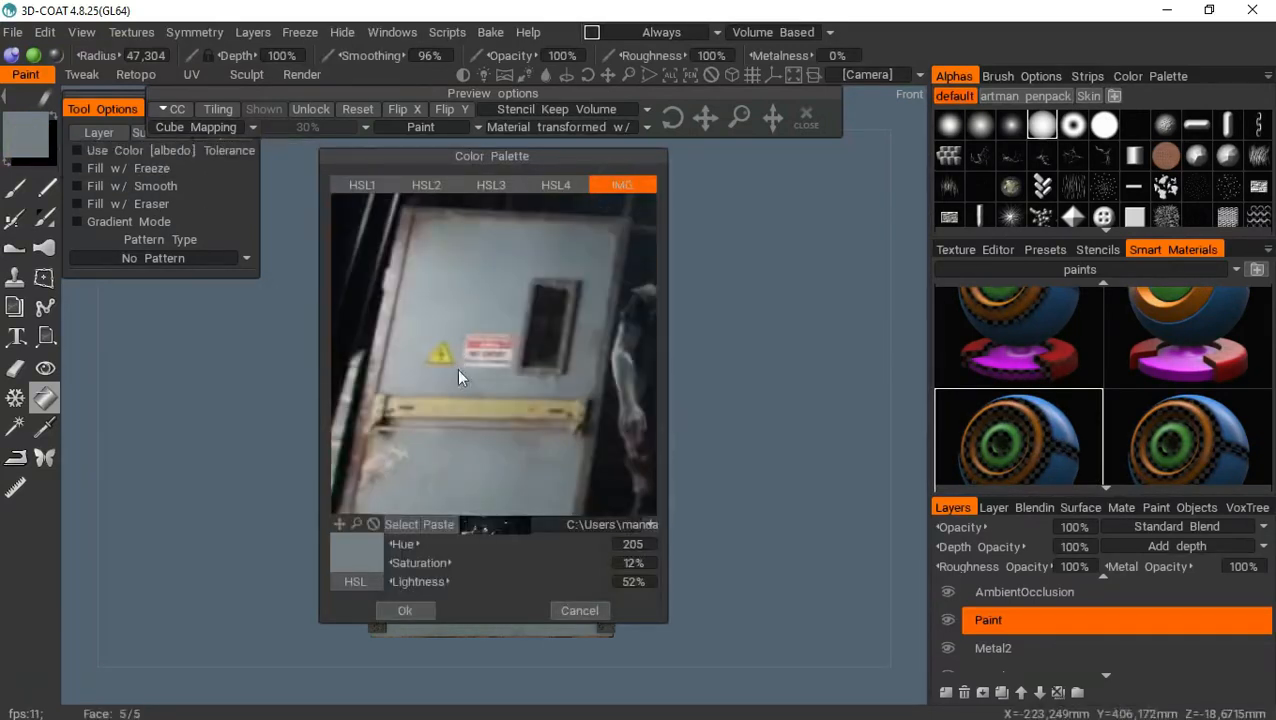
left_click(444, 408)
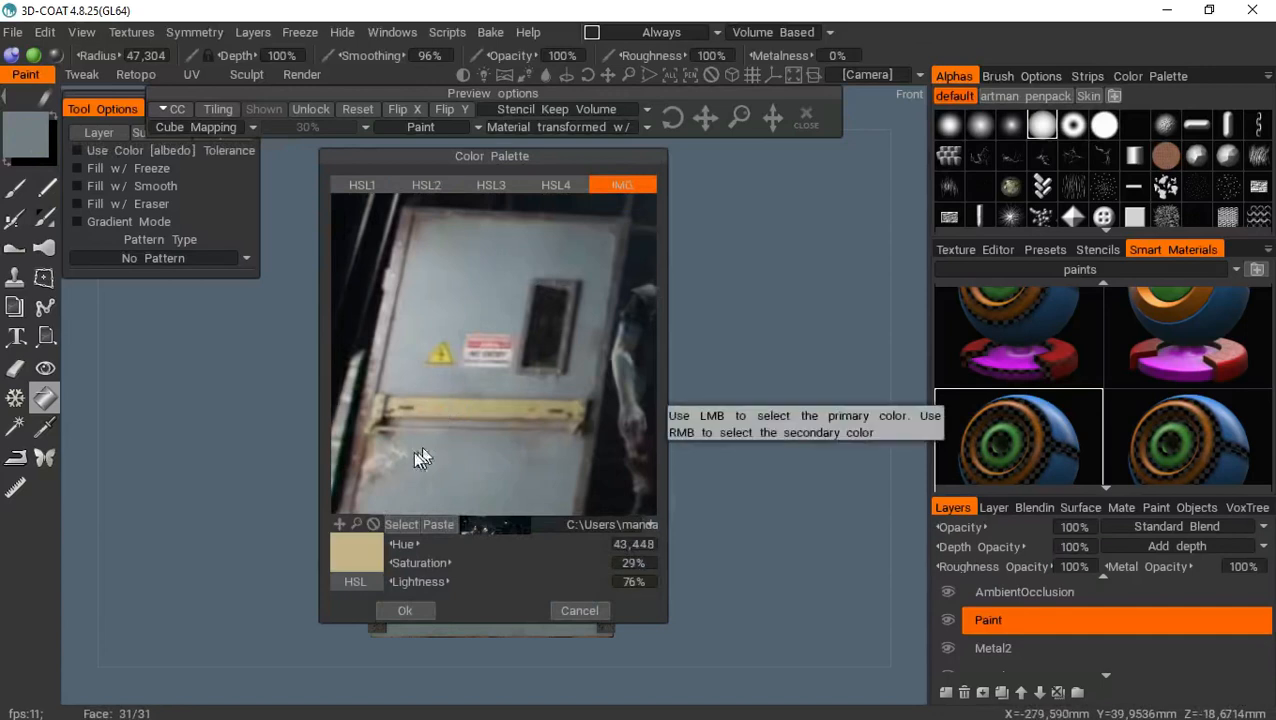
left_click(370, 188)
left_click(430, 188)
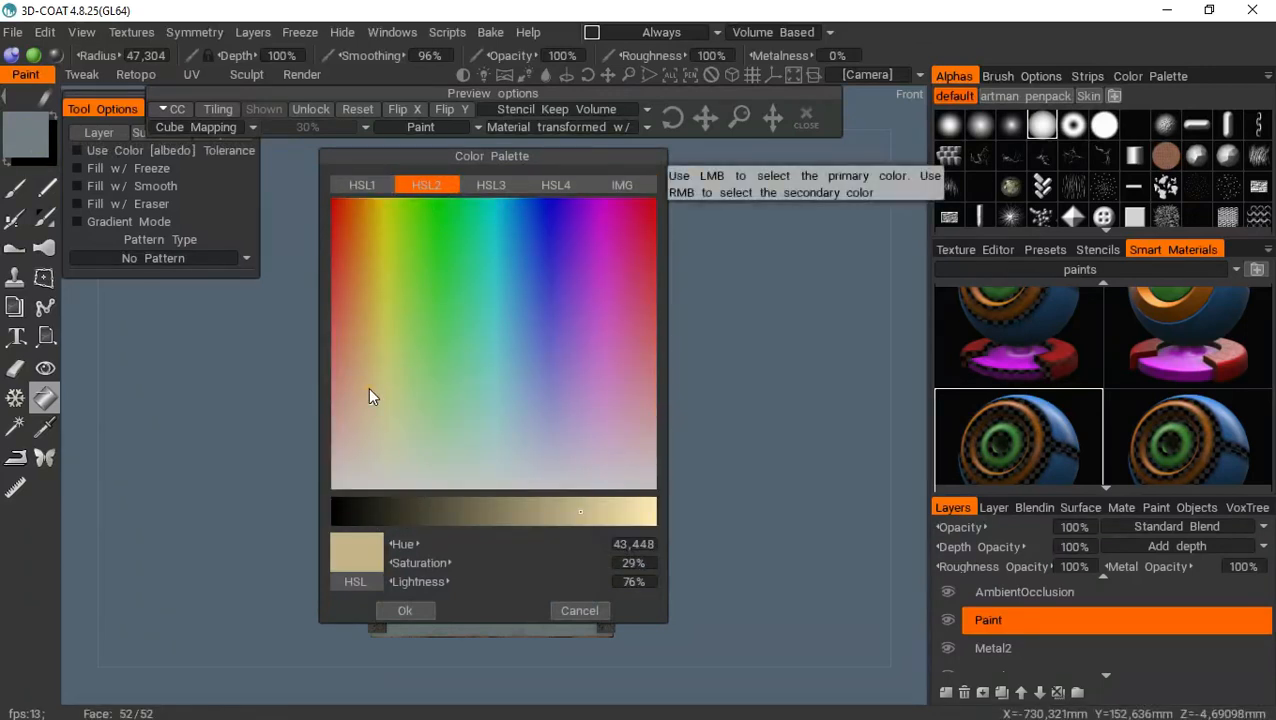
left_click_drag(368, 390, 372, 369)
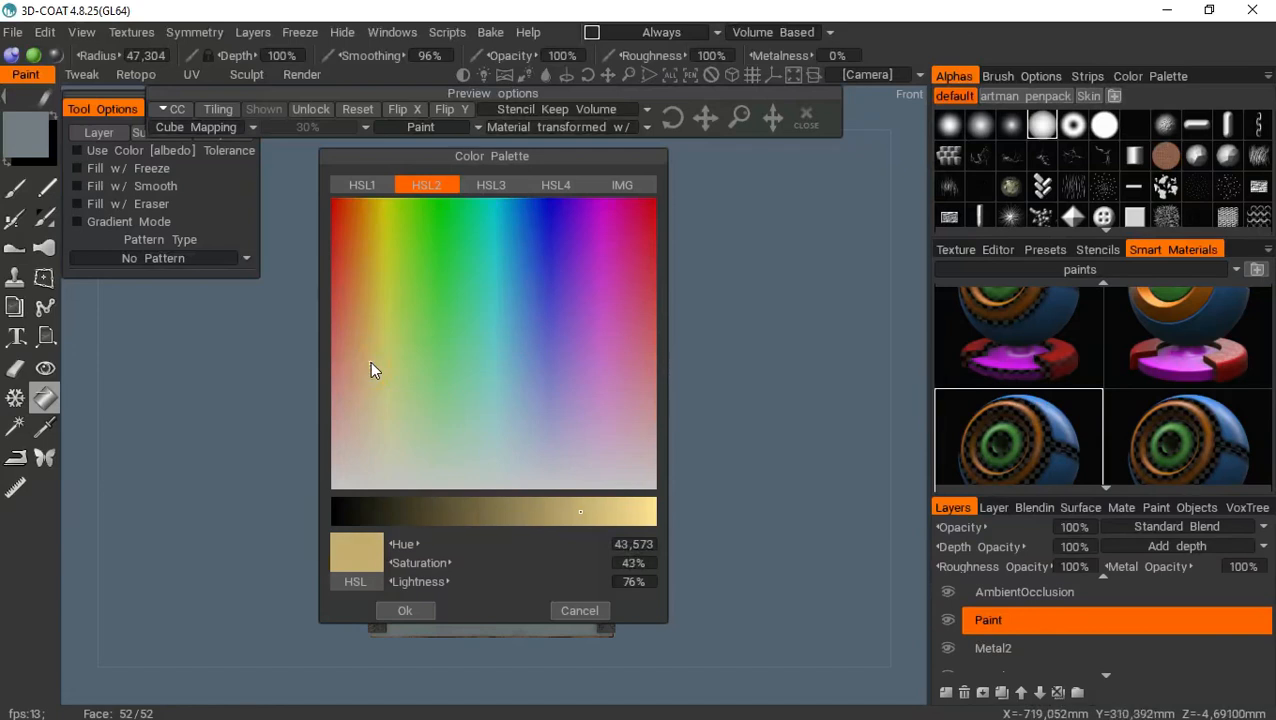
left_click(404, 610)
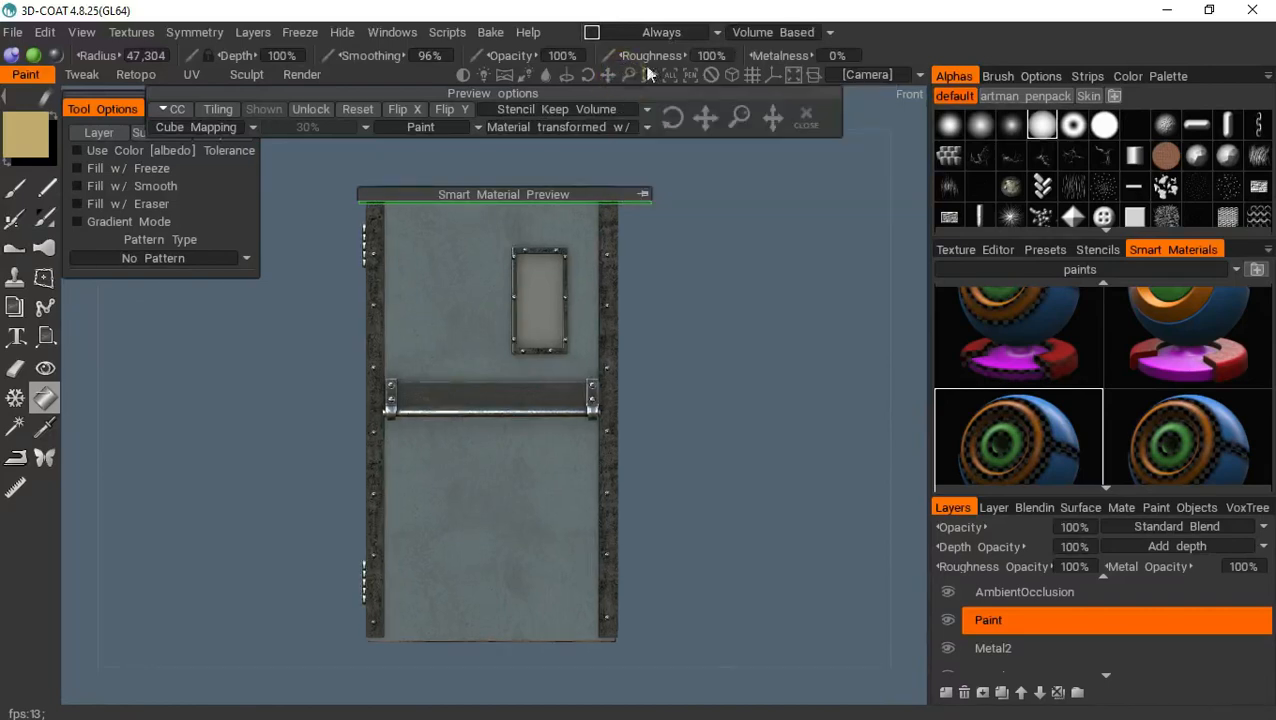
Fill the push bar's backing plate and end brackets with the yellow worn paint on the Paint layer, and inspect the door
left_click_drag(622, 76, 610, 90)
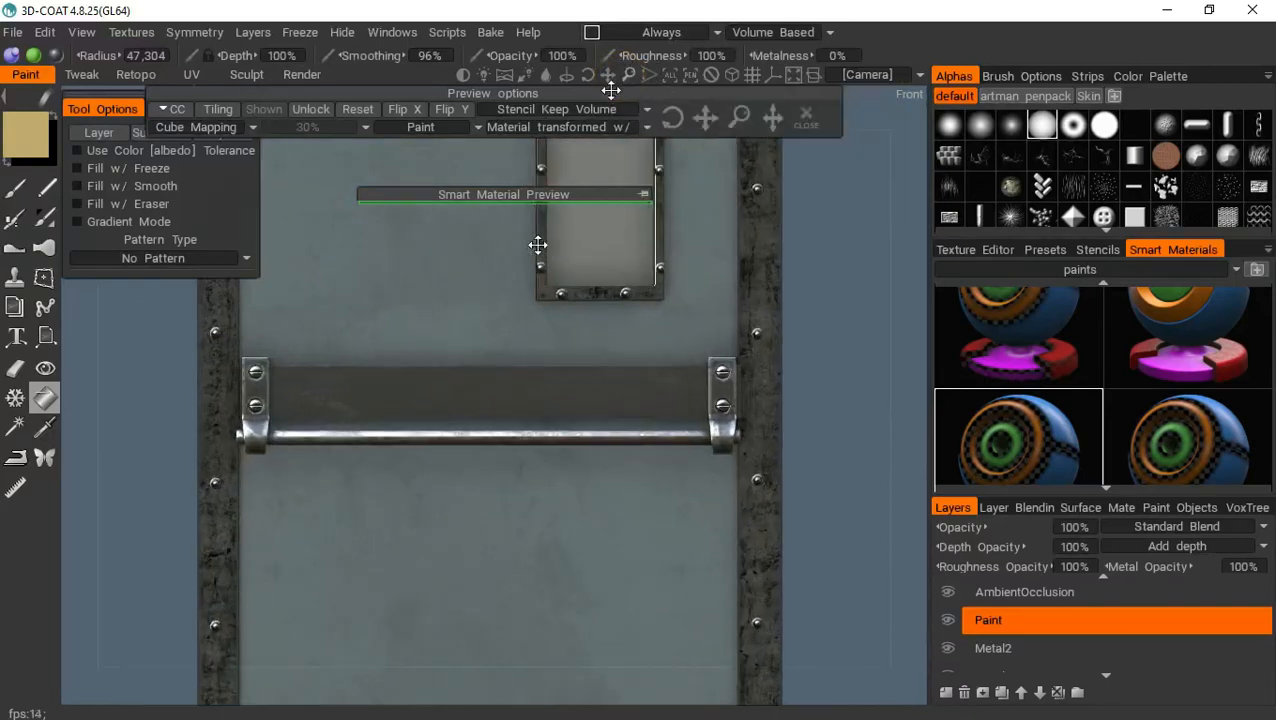
left_click(502, 375)
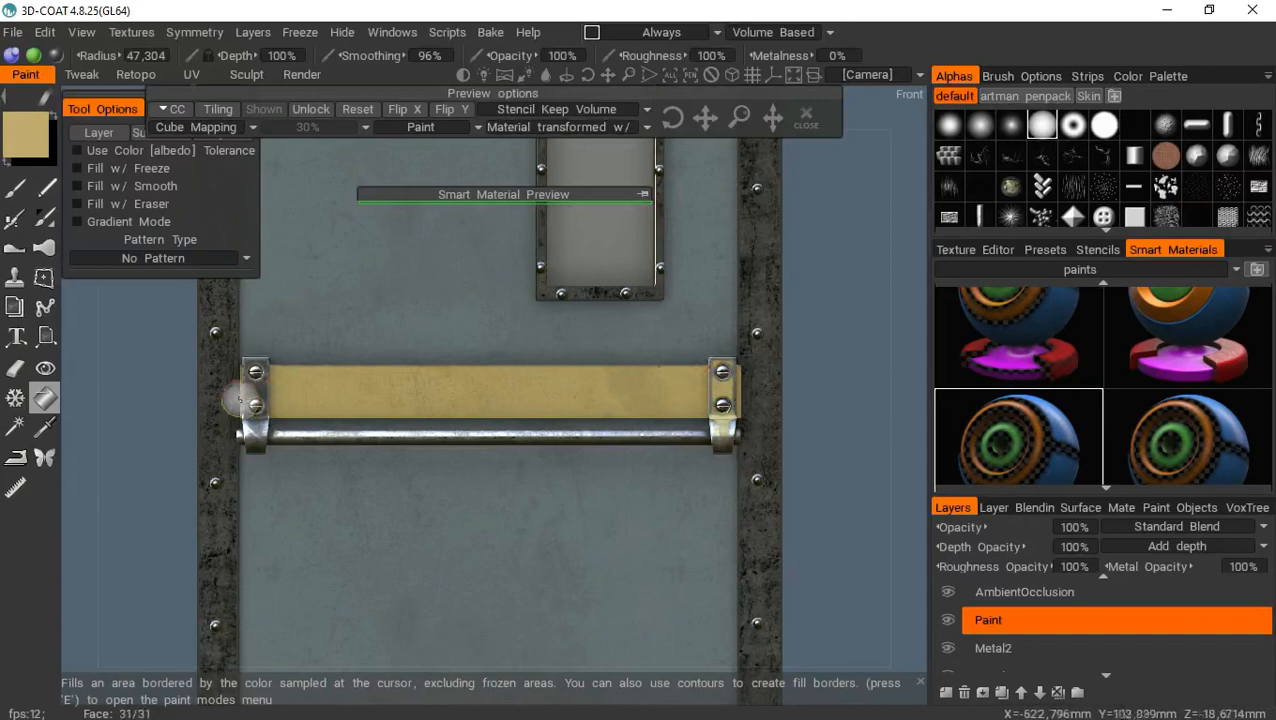
left_click(253, 390)
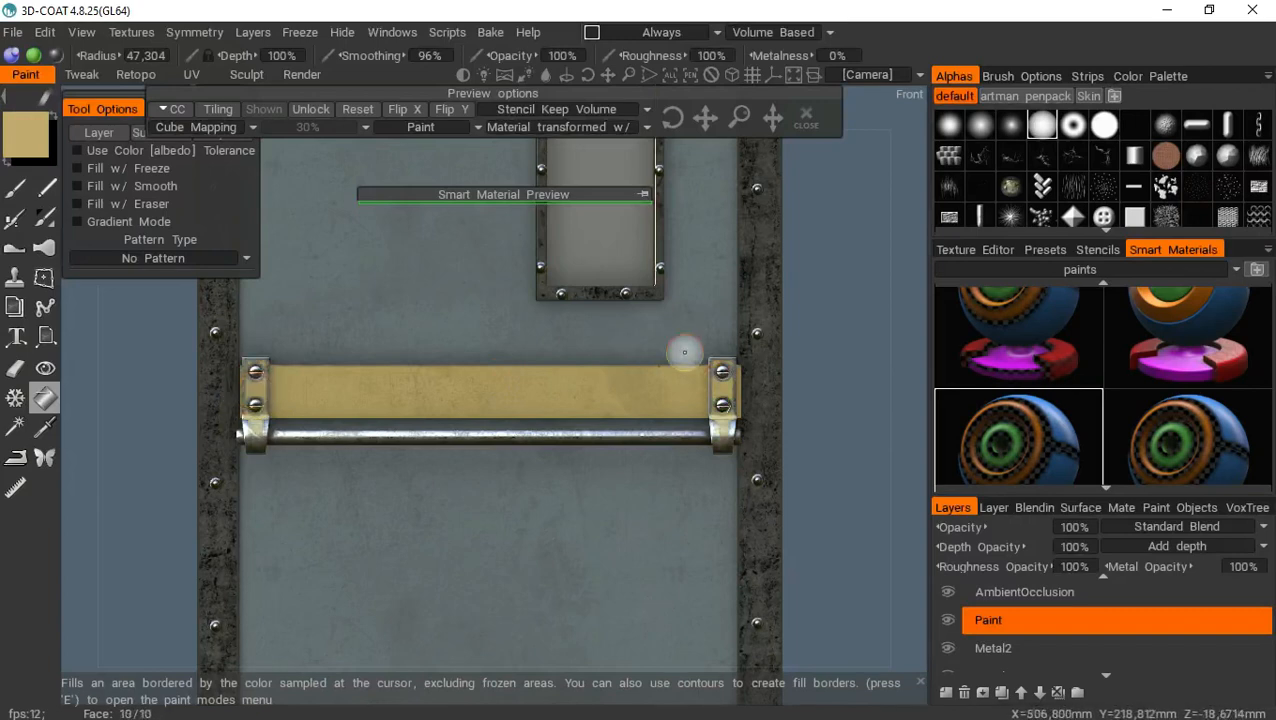
mouse_move(815, 341)
left_mouse_down()
mouse_move(632, 470)
mouse_move(561, 461)
mouse_move(614, 386)
mouse_move(777, 362)
mouse_move(738, 478)
mouse_move(720, 456)
left_mouse_up()
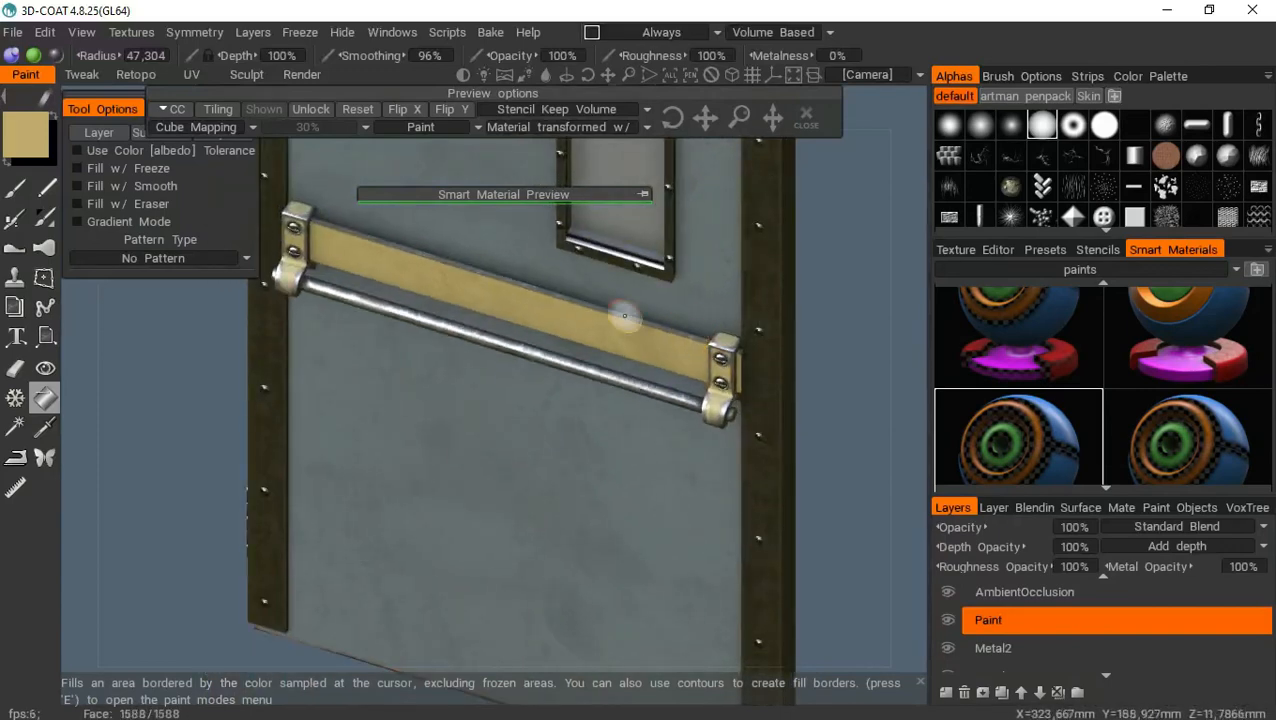
left_click_drag(853, 511, 670, 115)
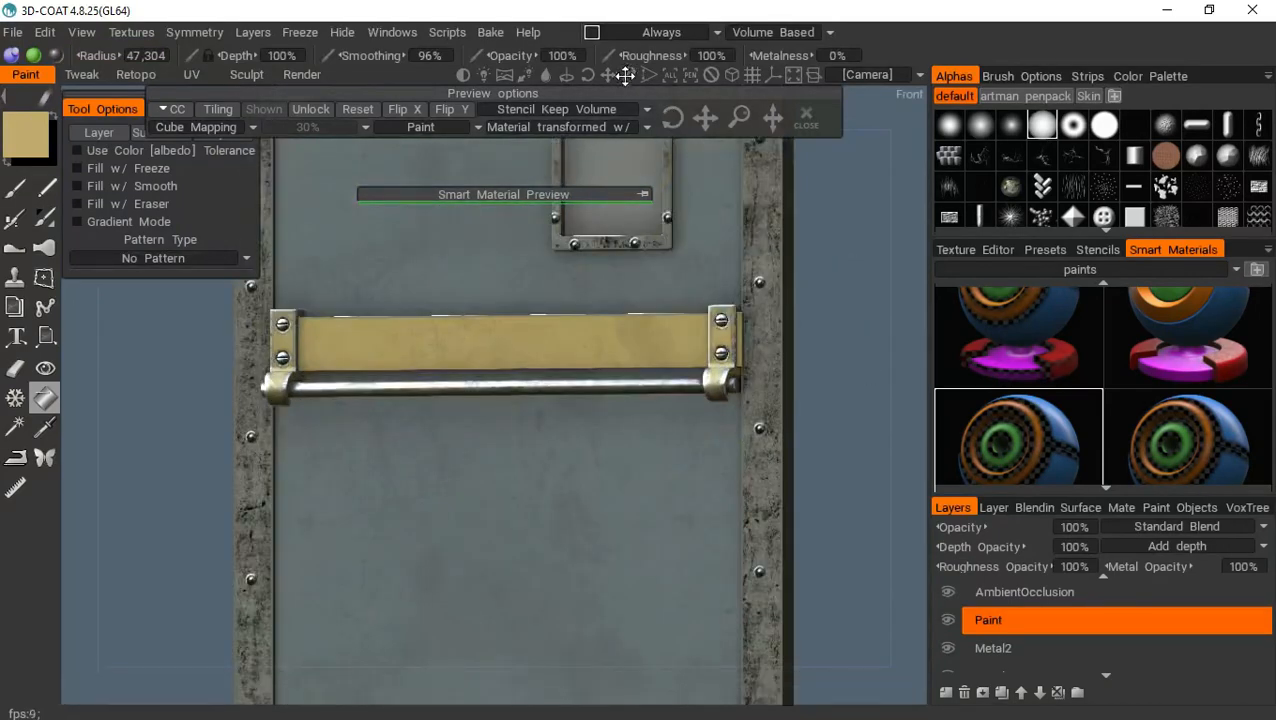
left_click_drag(627, 70, 628, 99)
left_click_drag(699, 332, 750, 428)
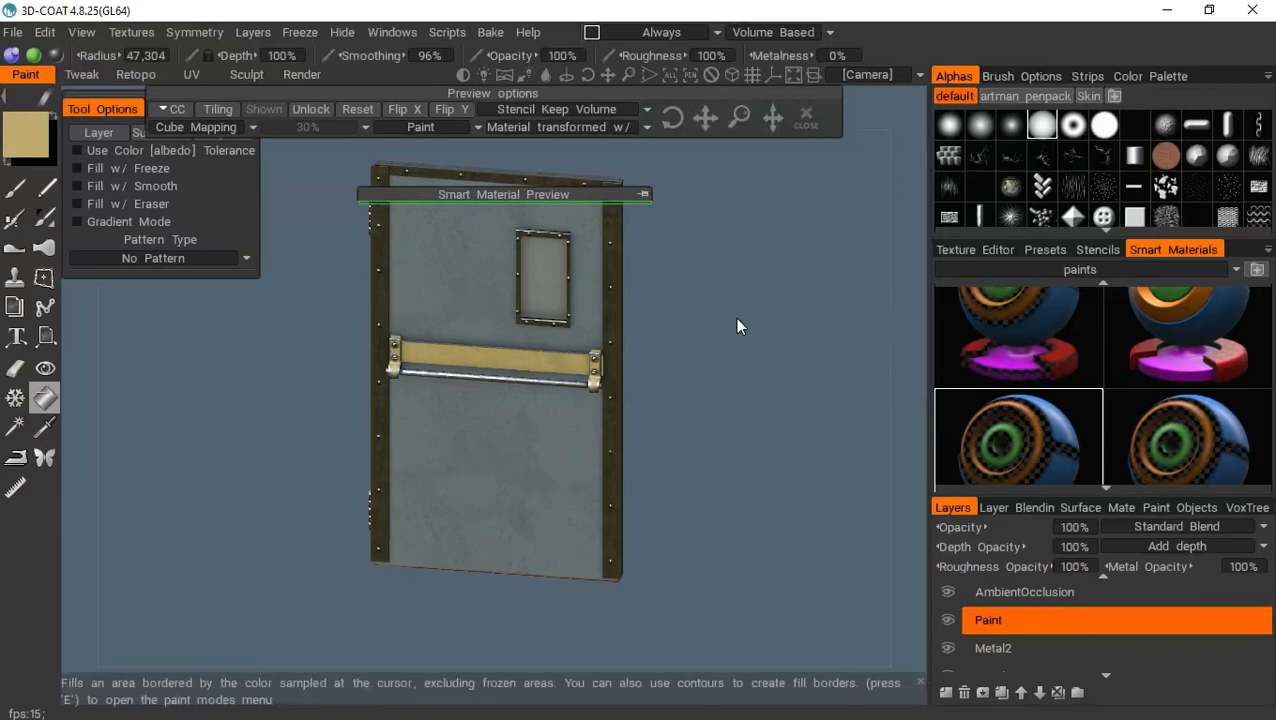
left_click_drag(738, 320, 776, 247)
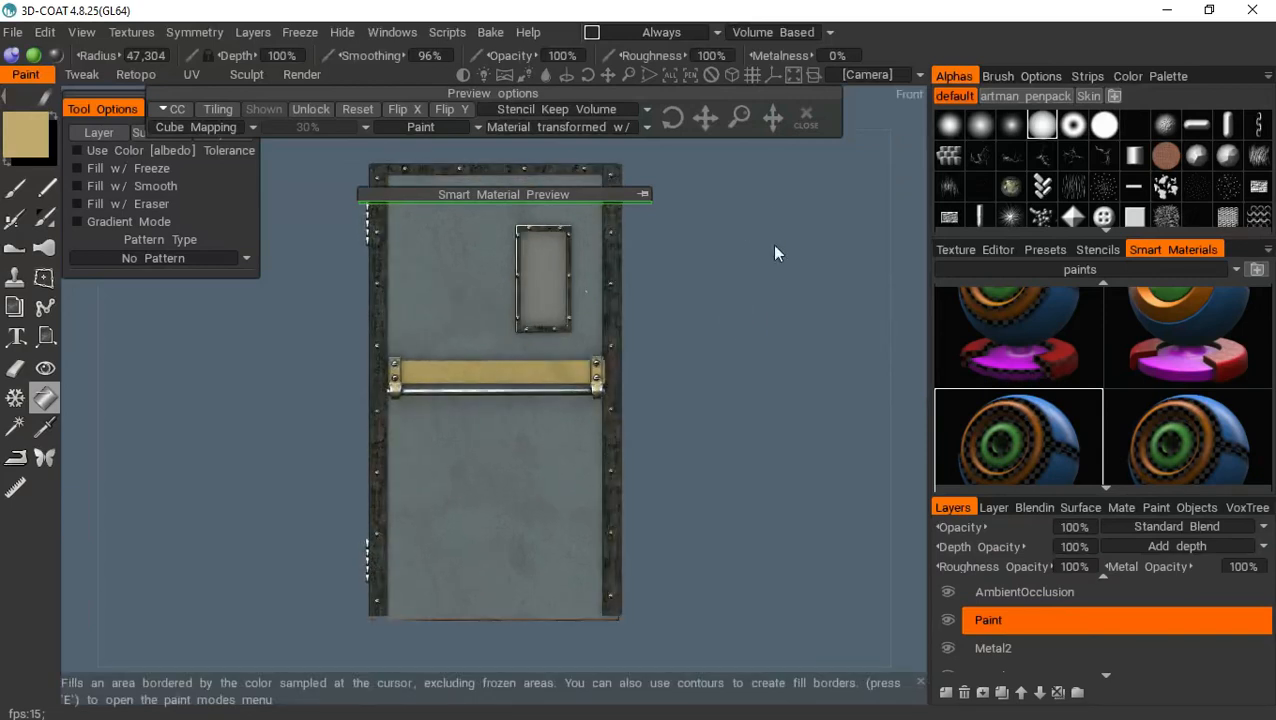
Select the rust_1 smart material from the rust category
left_click(1086, 272)
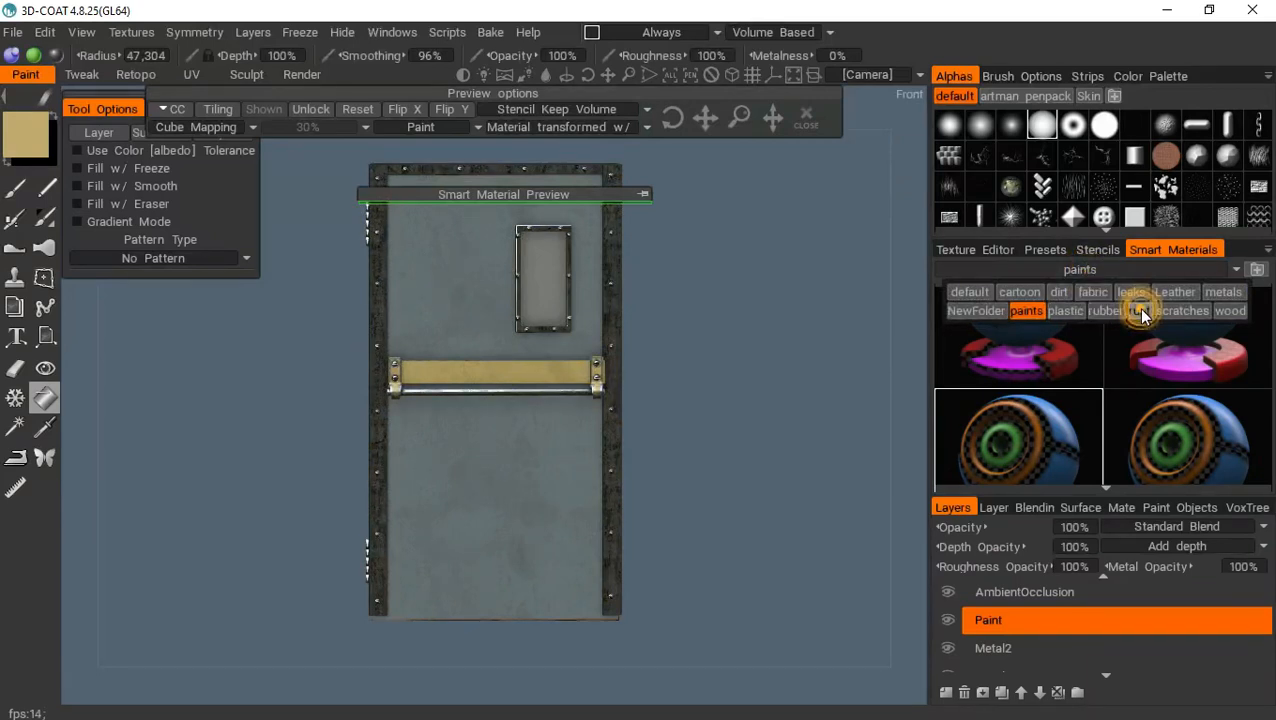
left_click(1137, 310)
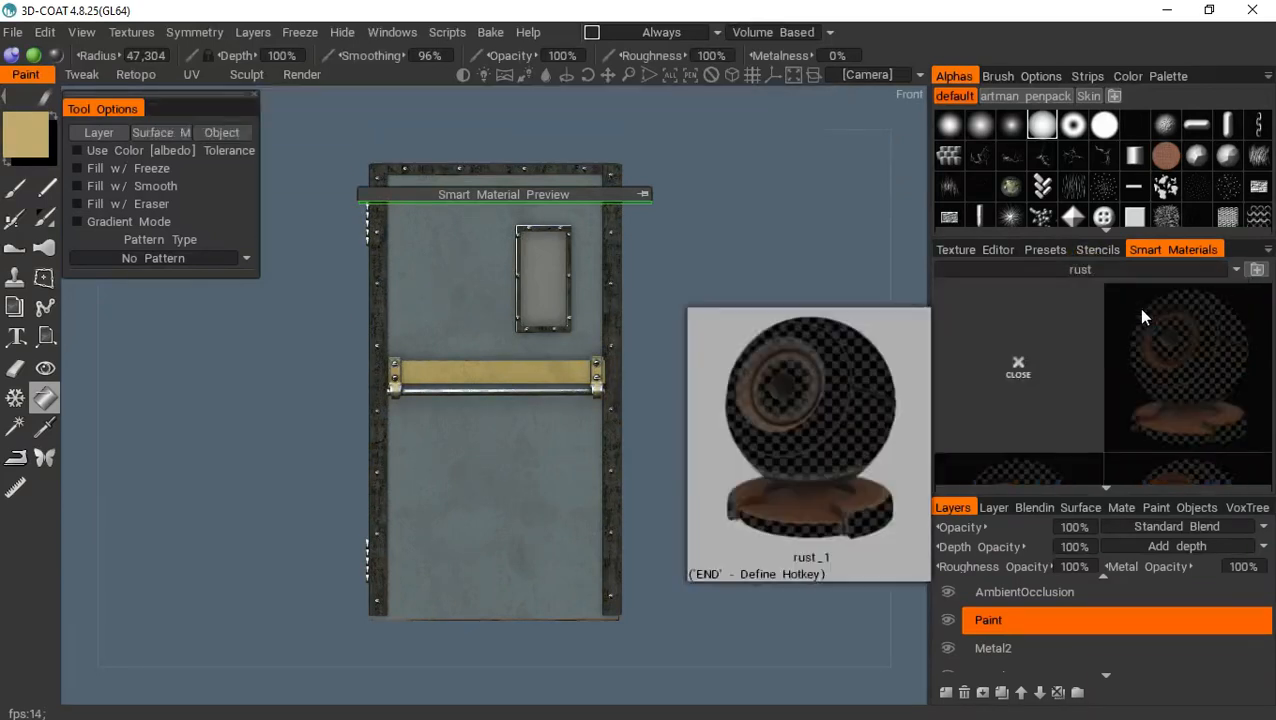
left_click(1060, 272)
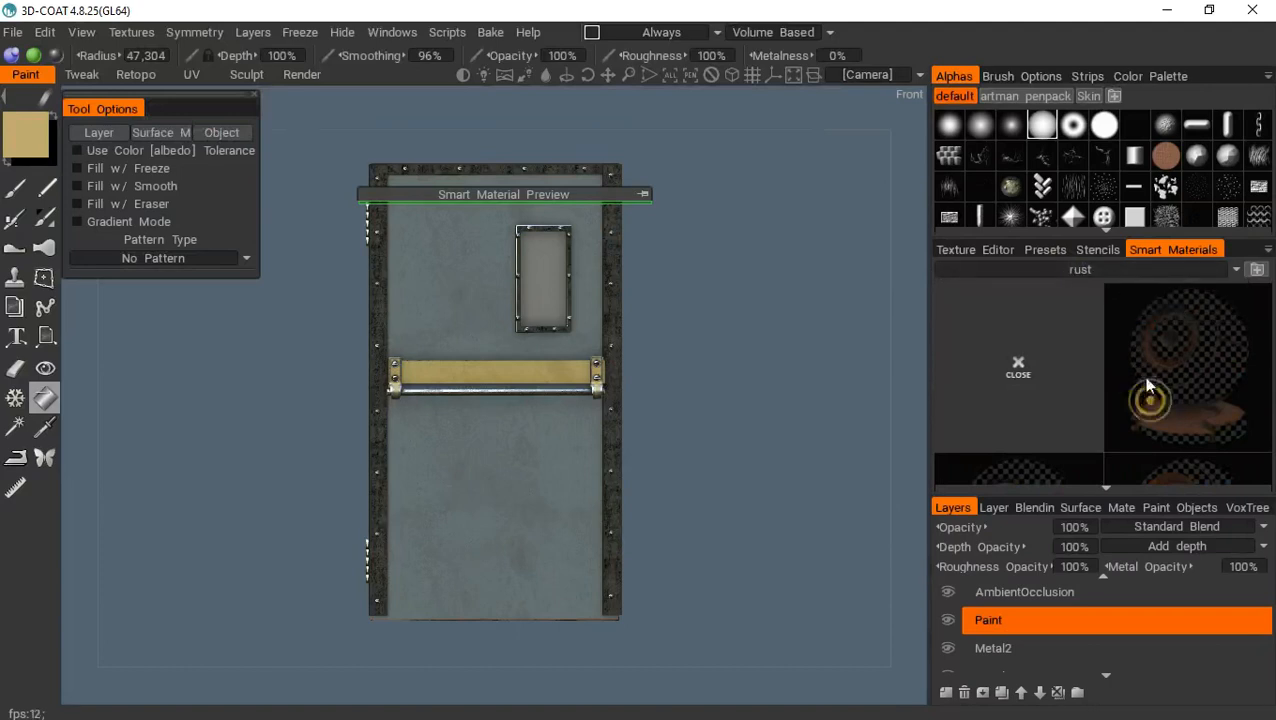
scroll(1141, 377, "down", 2)
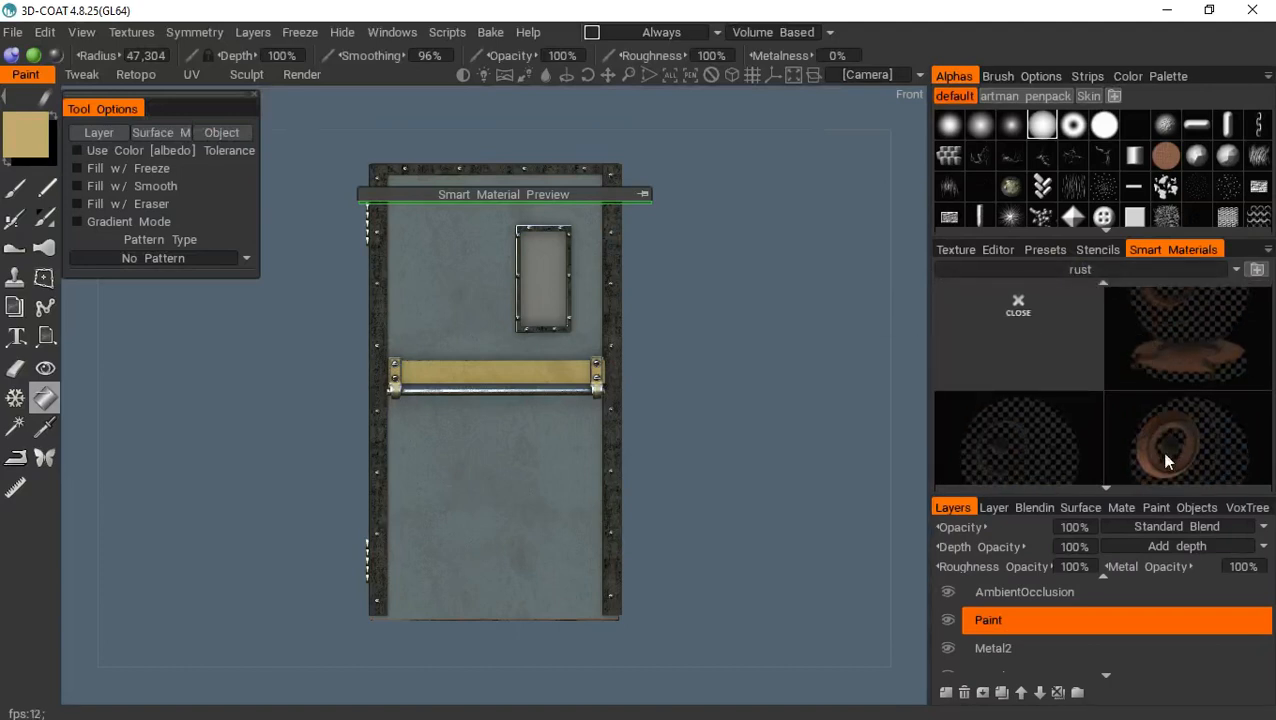
left_click(1156, 366)
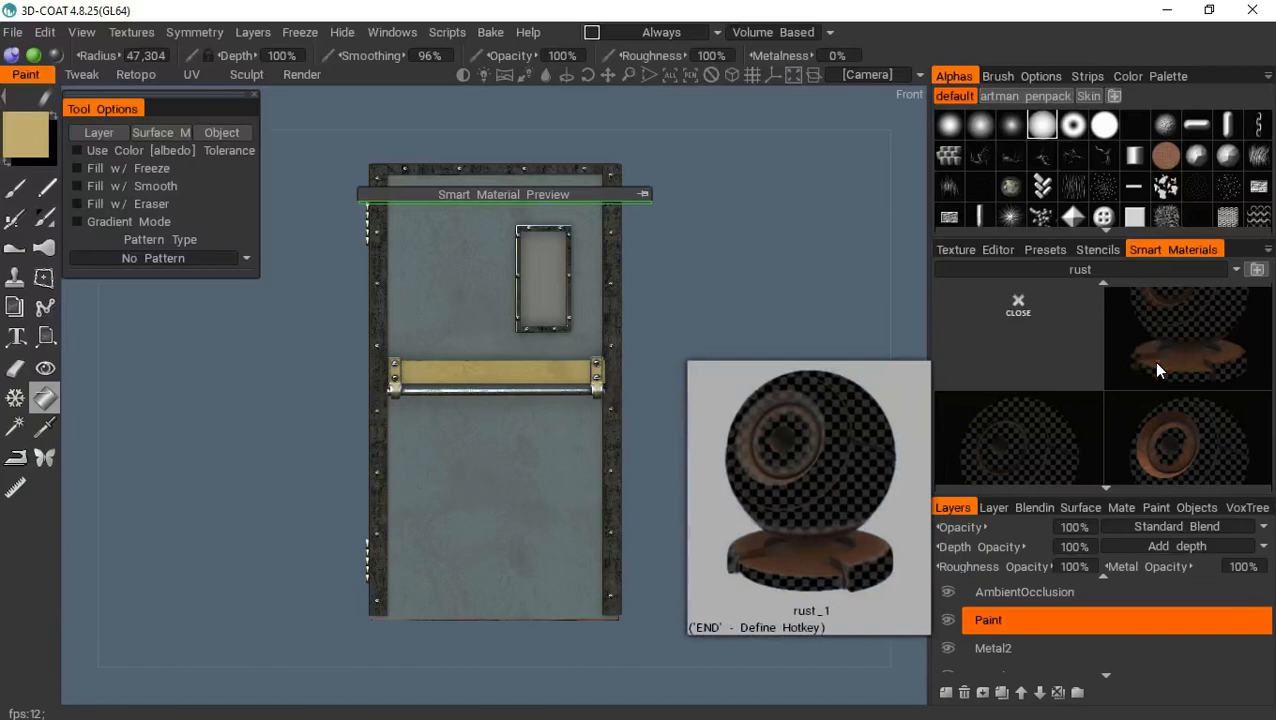
Expand the smart material preview, move it up above the door, and collapse it again
left_click(643, 195)
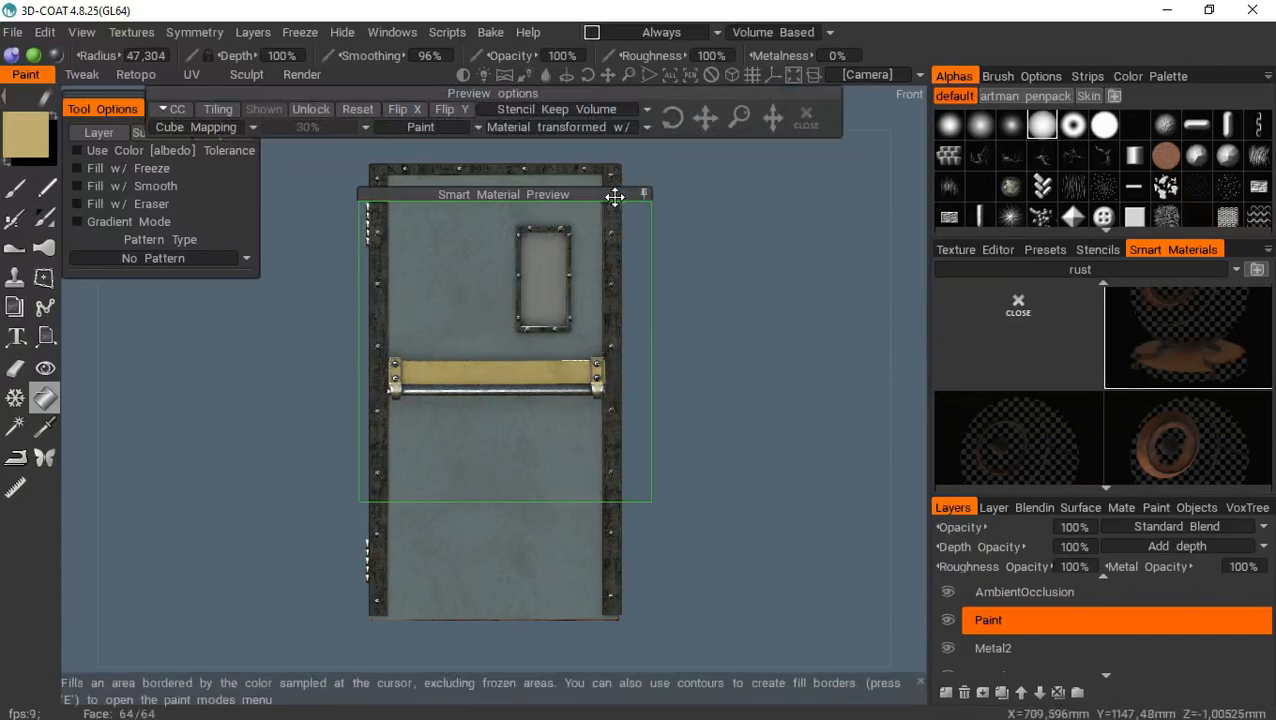
left_click_drag(614, 197, 600, 141)
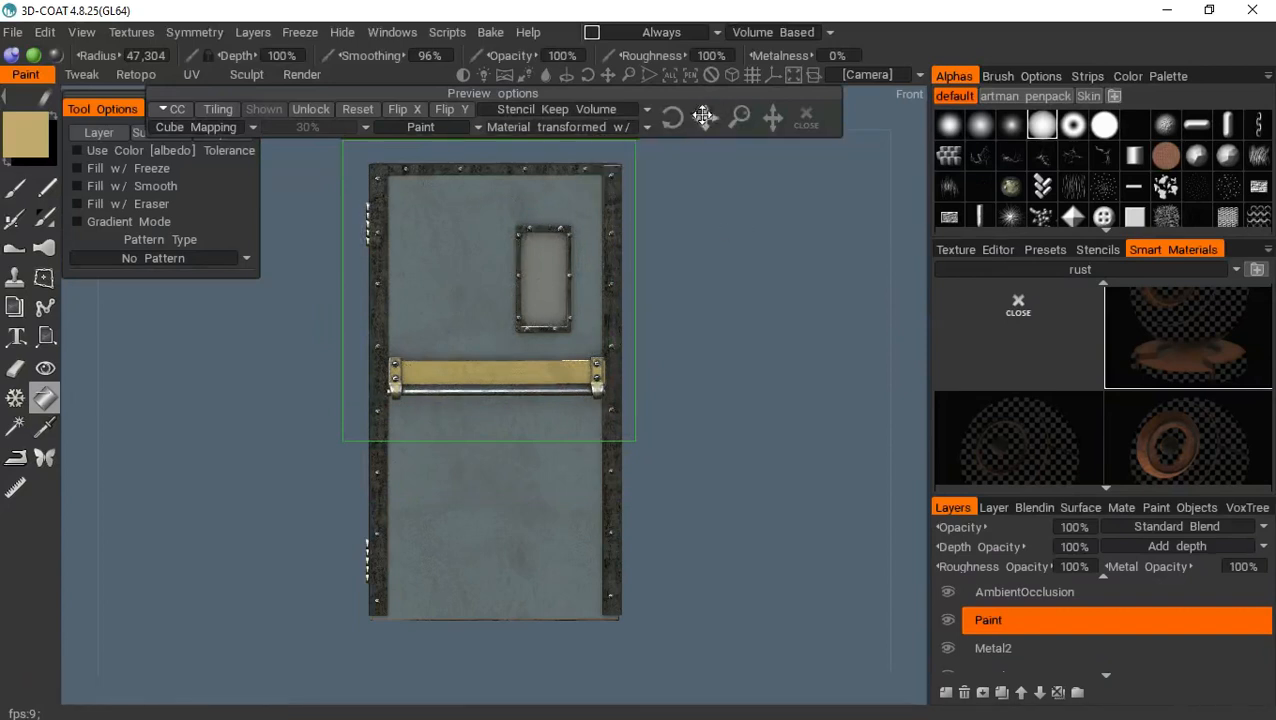
left_click_drag(607, 74, 601, 74)
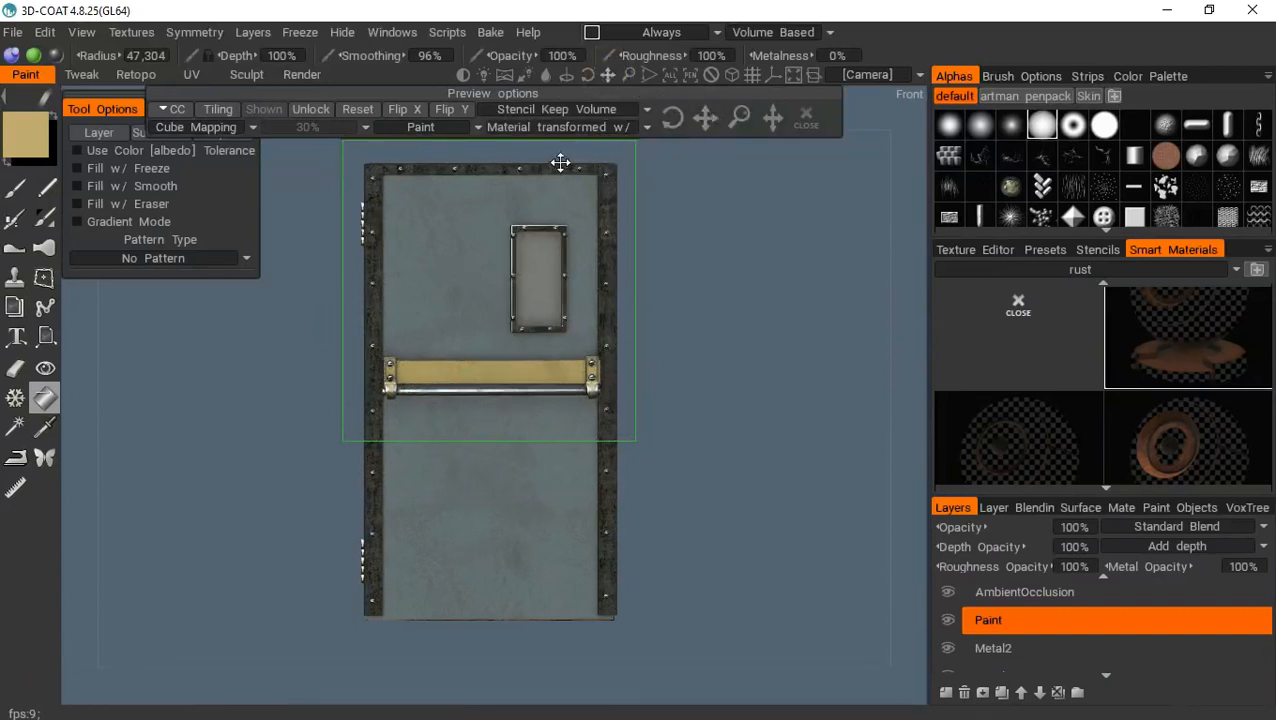
left_click_drag(714, 104, 676, 143)
left_click_drag(697, 97, 696, 98)
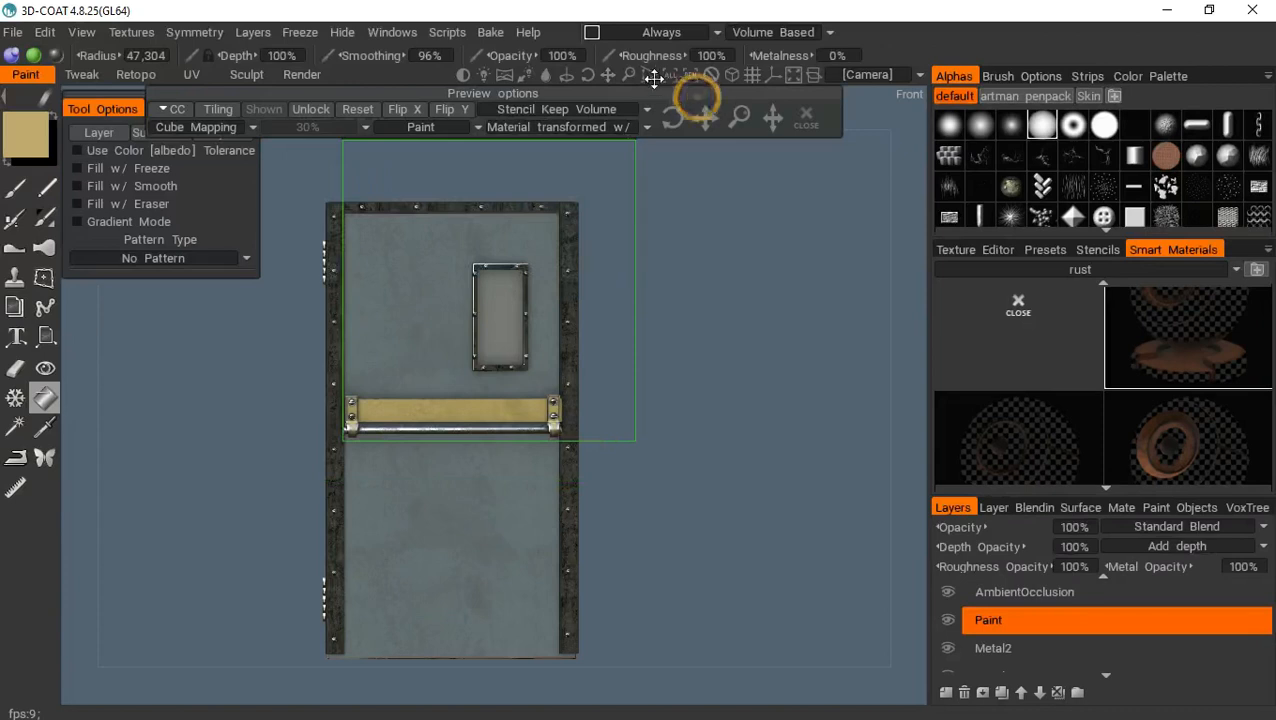
left_click(628, 135)
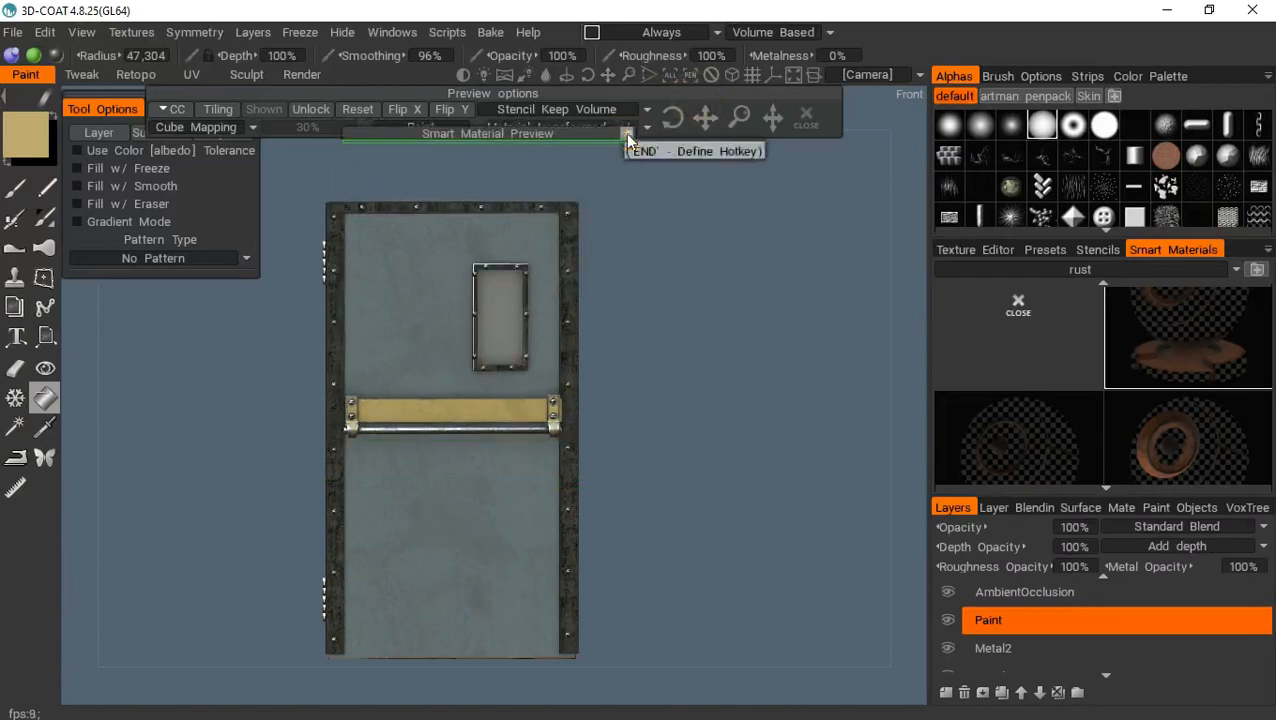
Switch to the Eraser and choose the rust-grunge-brushes-jonaskr_013 alpha for it
middle_click_drag(680, 277, 603, 437)
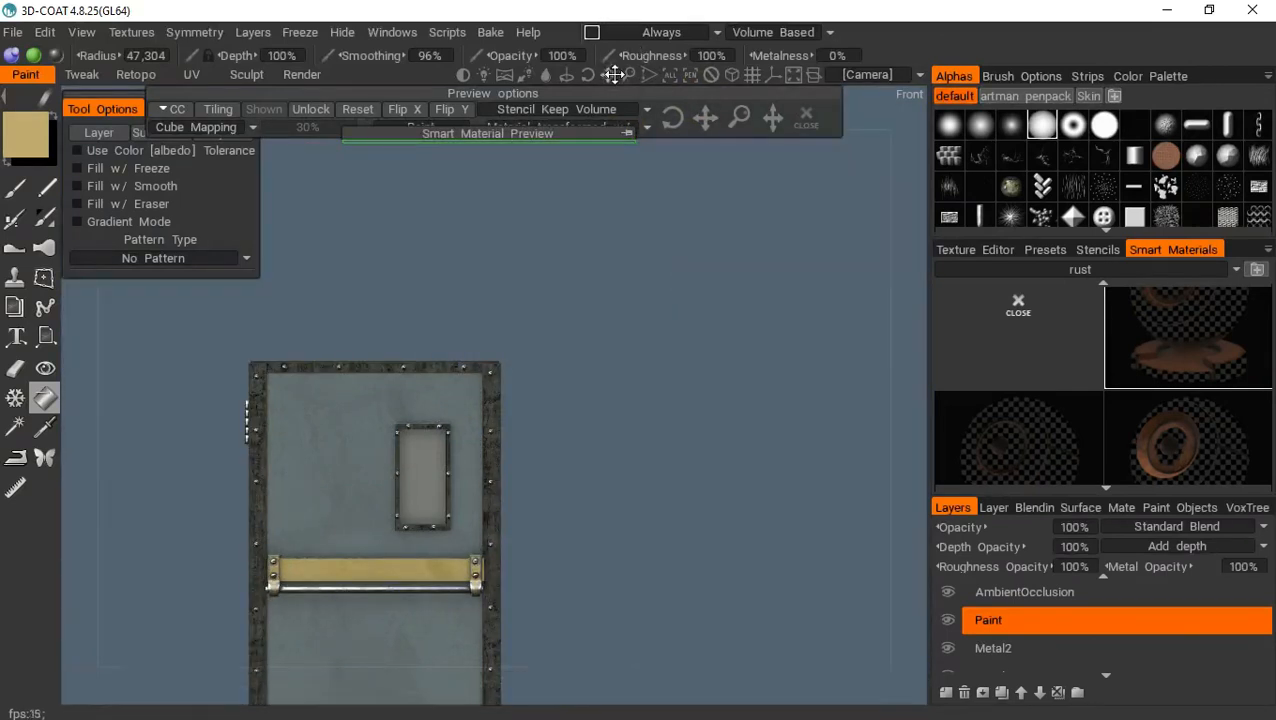
left_click_drag(614, 75, 730, 12)
left_click(21, 371)
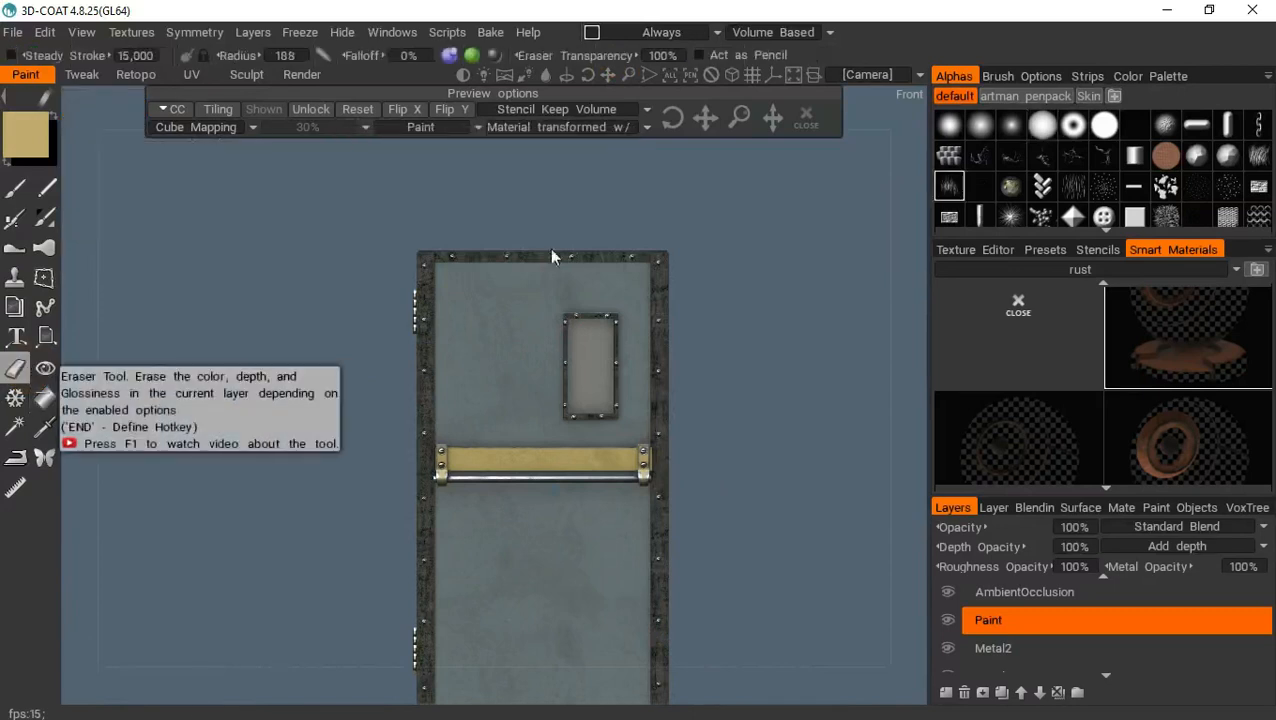
scroll(1061, 155, "down", 2)
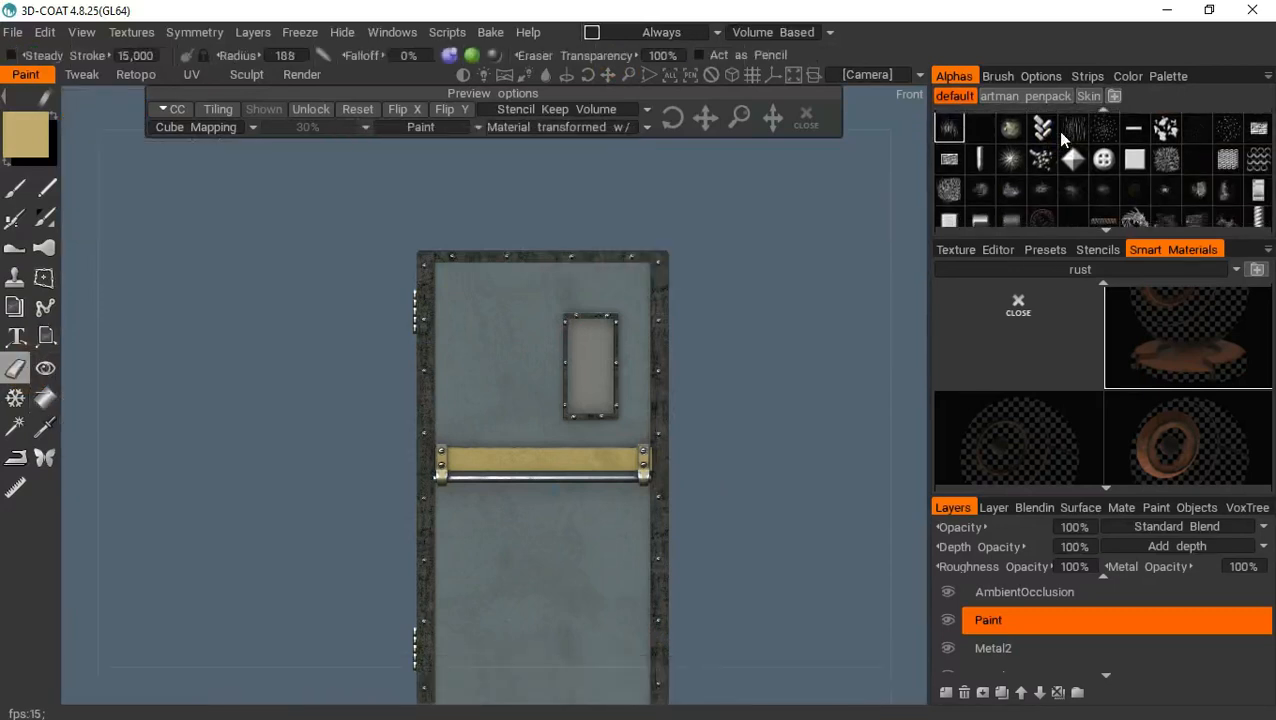
left_click(1070, 160)
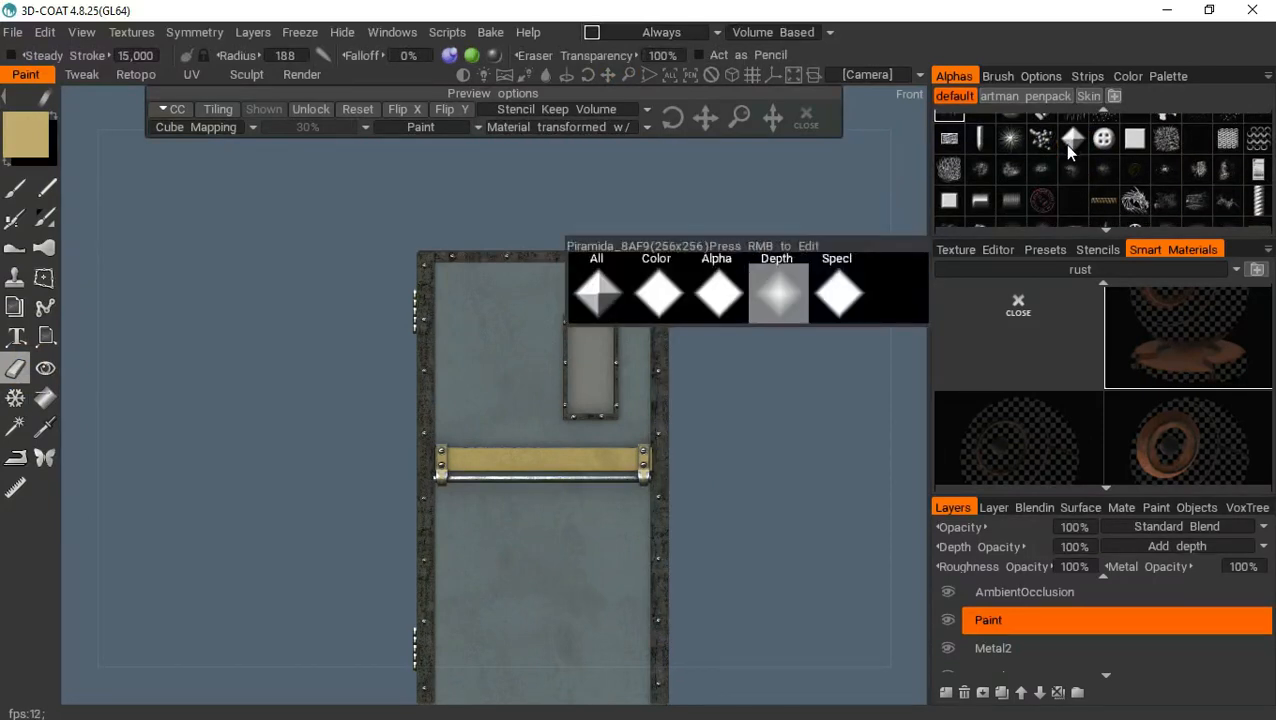
left_click_drag(1067, 145, 1078, 194)
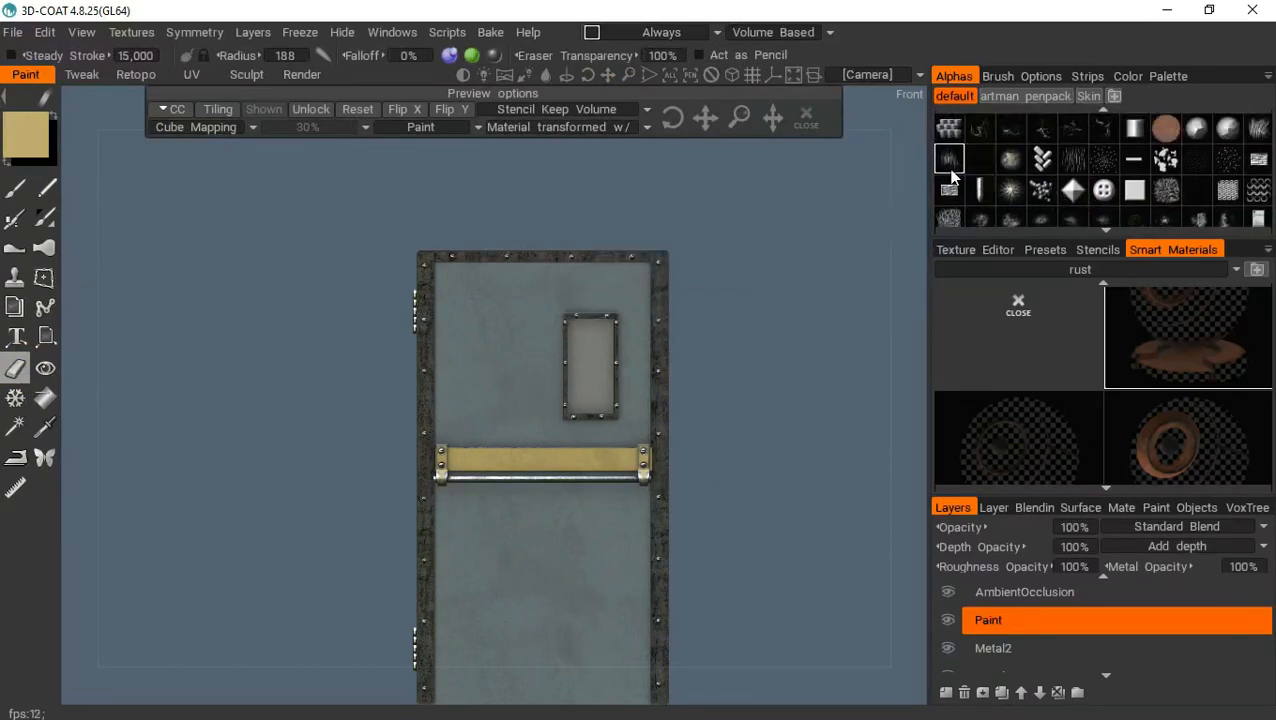
mouse_move(952, 174)
left_click_drag(1110, 176, 1027, 191)
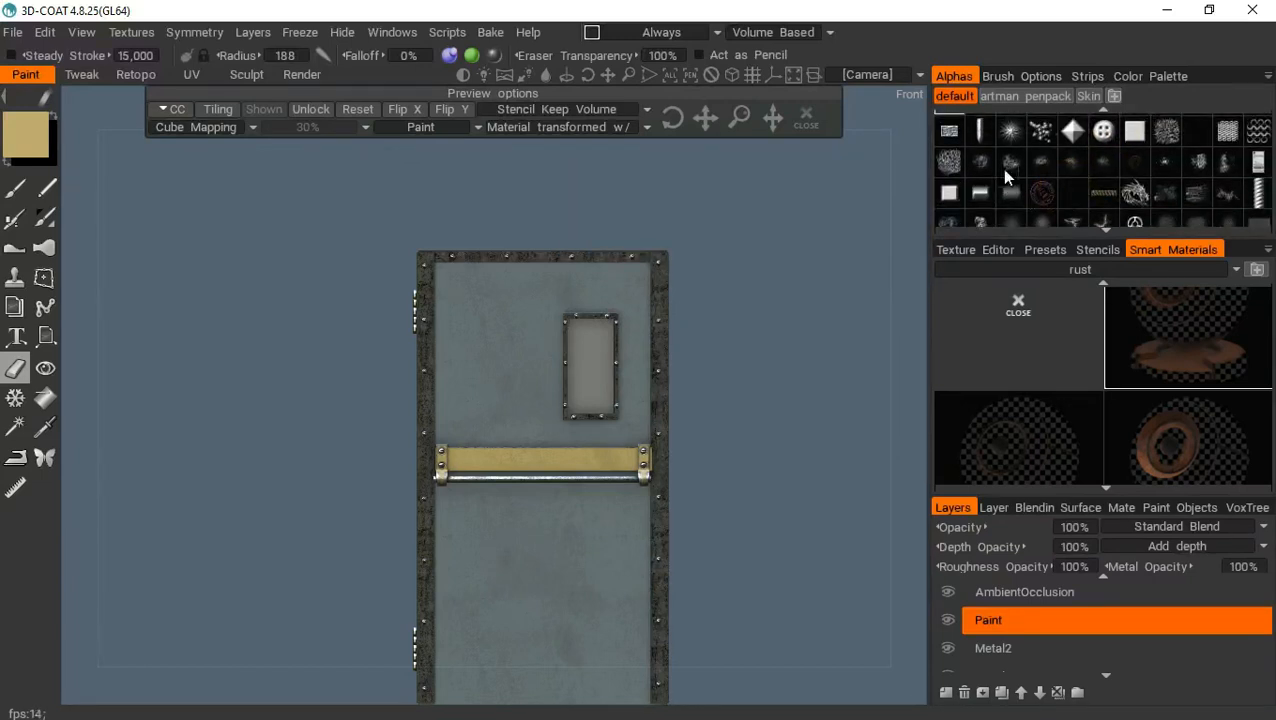
mouse_move(1012, 177)
mouse_move(1064, 161)
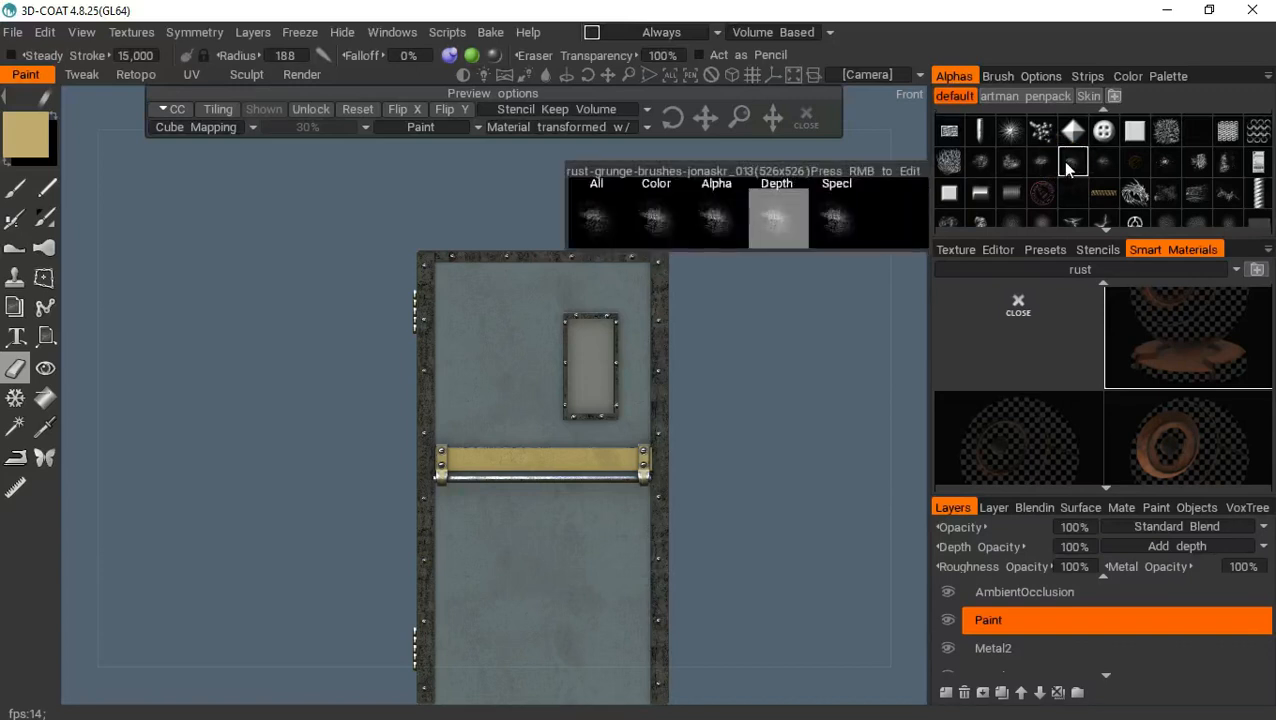
Erase irregular patches of the Paint layer around the door's upper hinge-side corner, using the grunge alpha and a second rough alpha
mouse_move(608, 72)
left_mouse_down()
mouse_move(631, 86)
mouse_move(632, 74)
mouse_move(579, 84)
mouse_move(709, 41)
mouse_move(591, 78)
left_mouse_up()
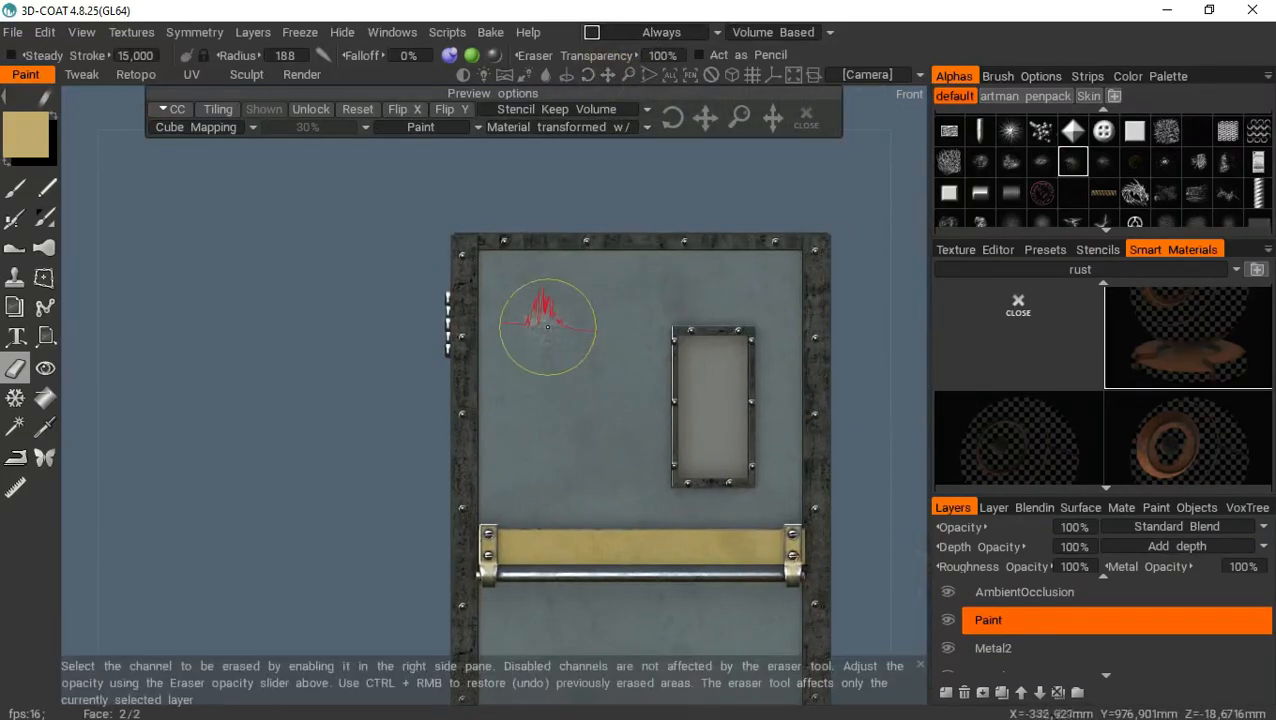
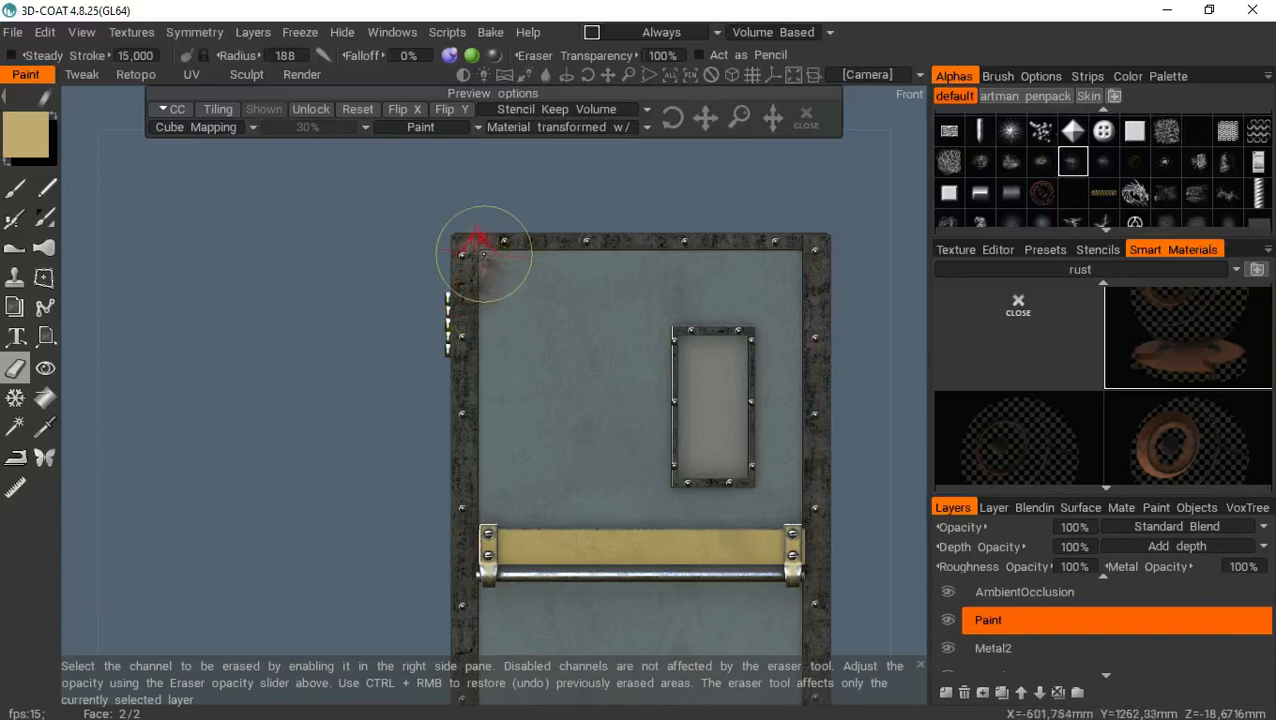
left_click(526, 243)
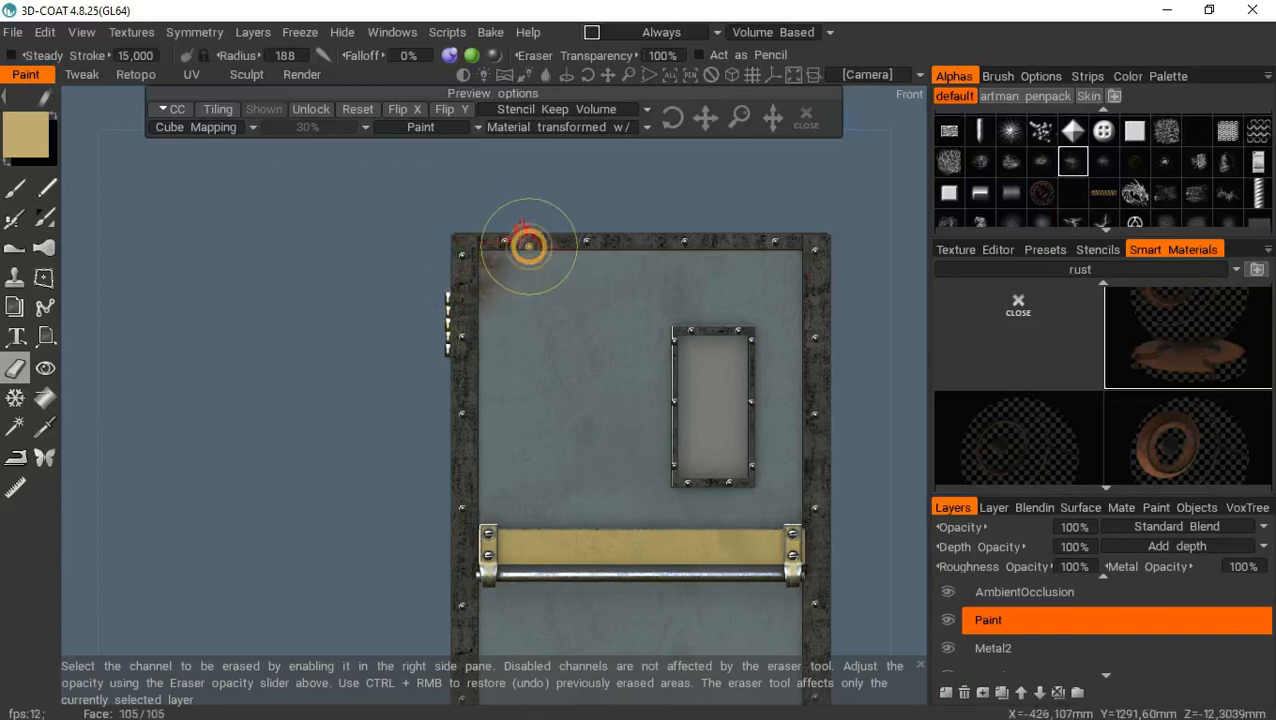
left_click(567, 243)
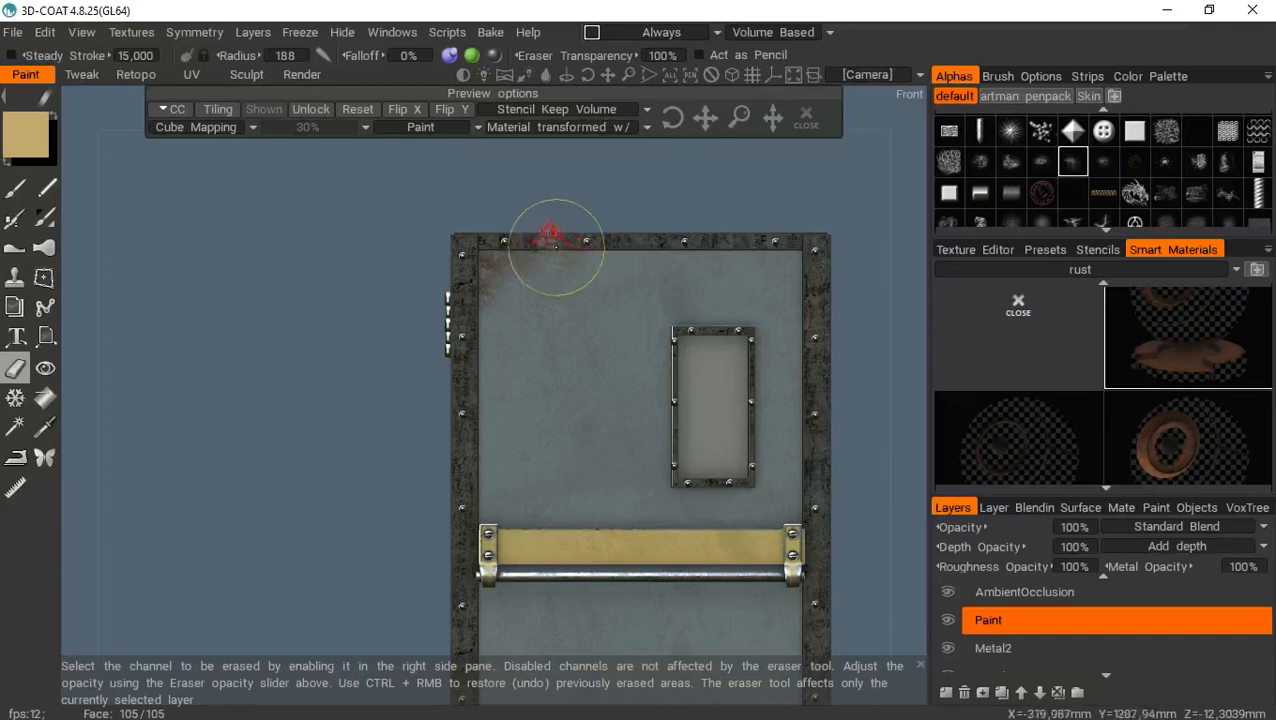
left_click(477, 321)
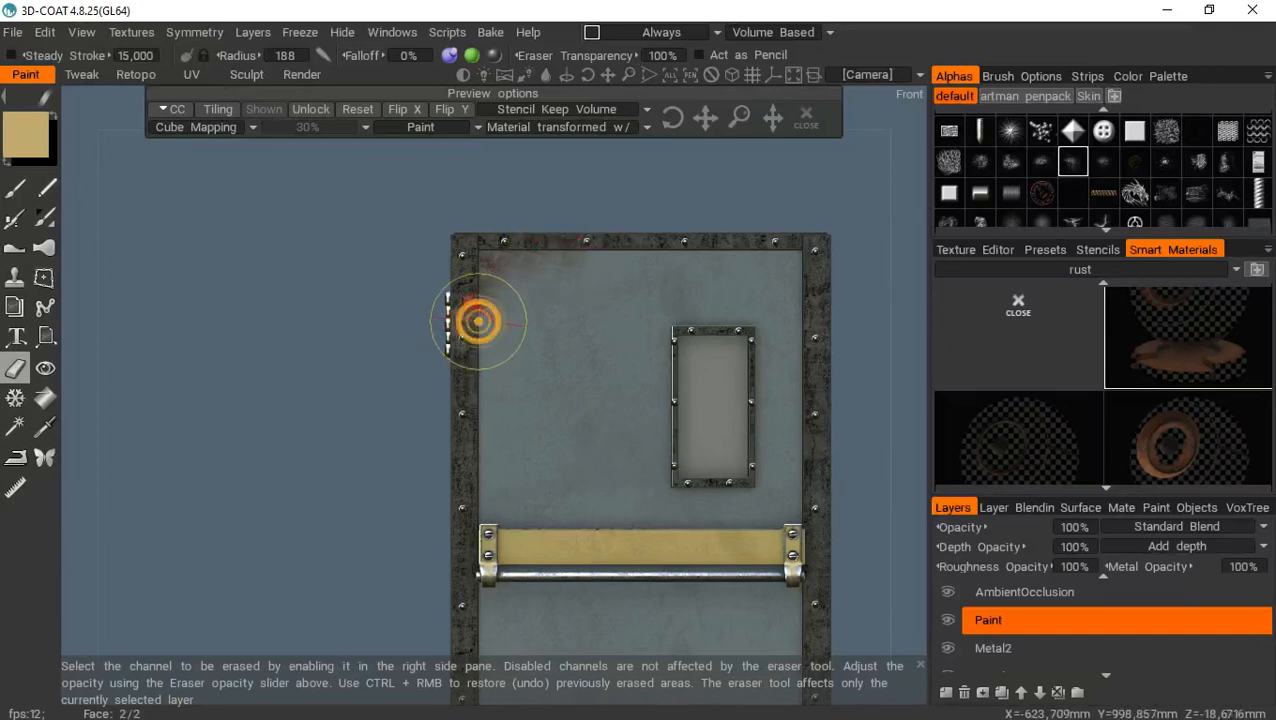
left_click(478, 266)
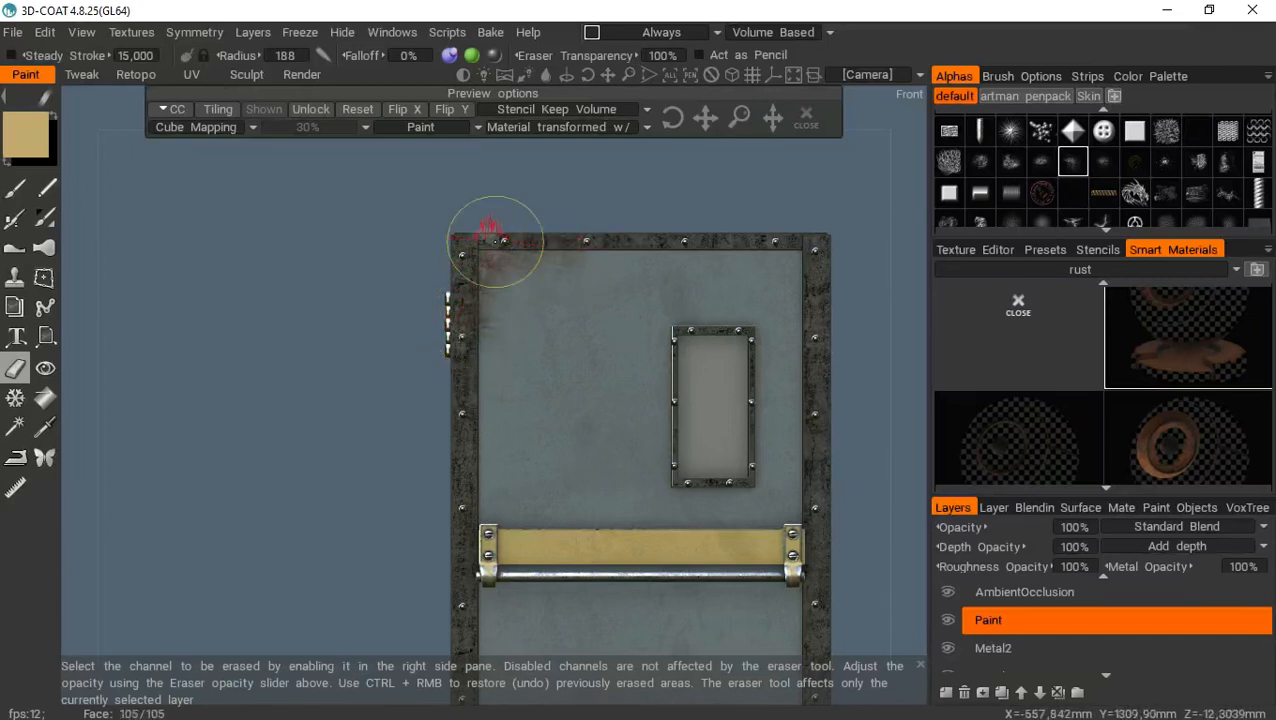
left_click(471, 298)
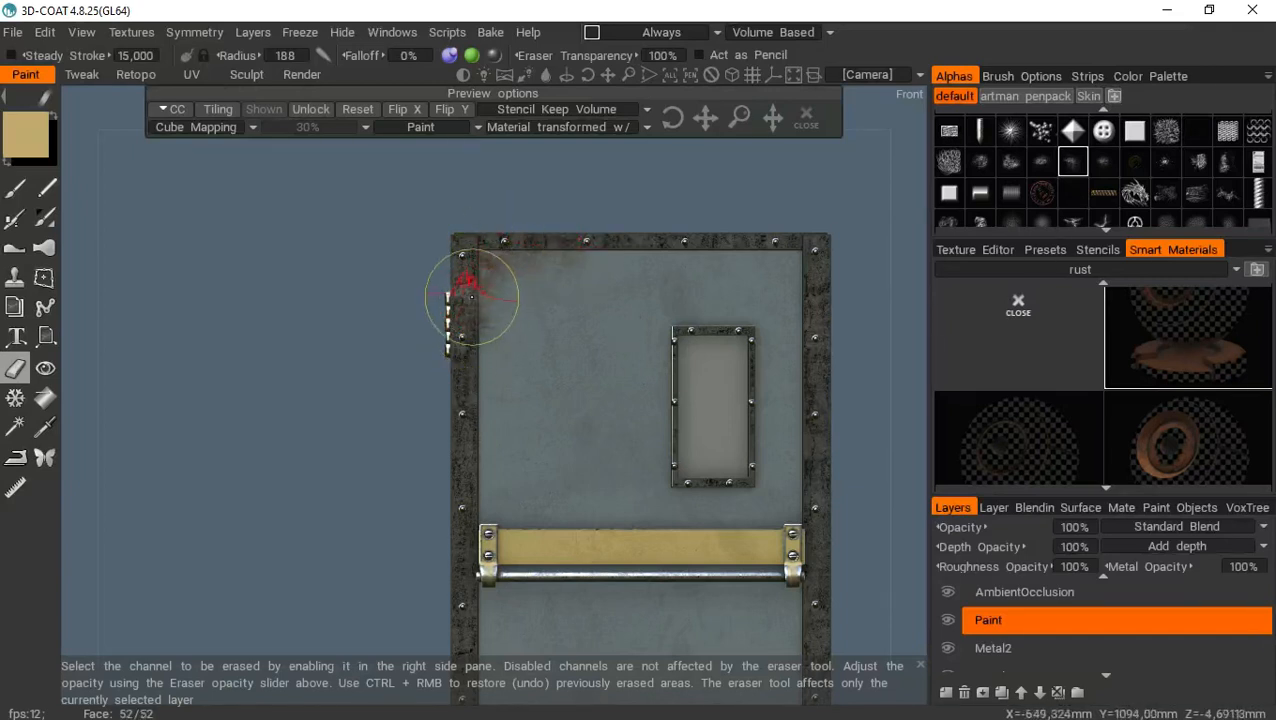
left_click(1170, 197)
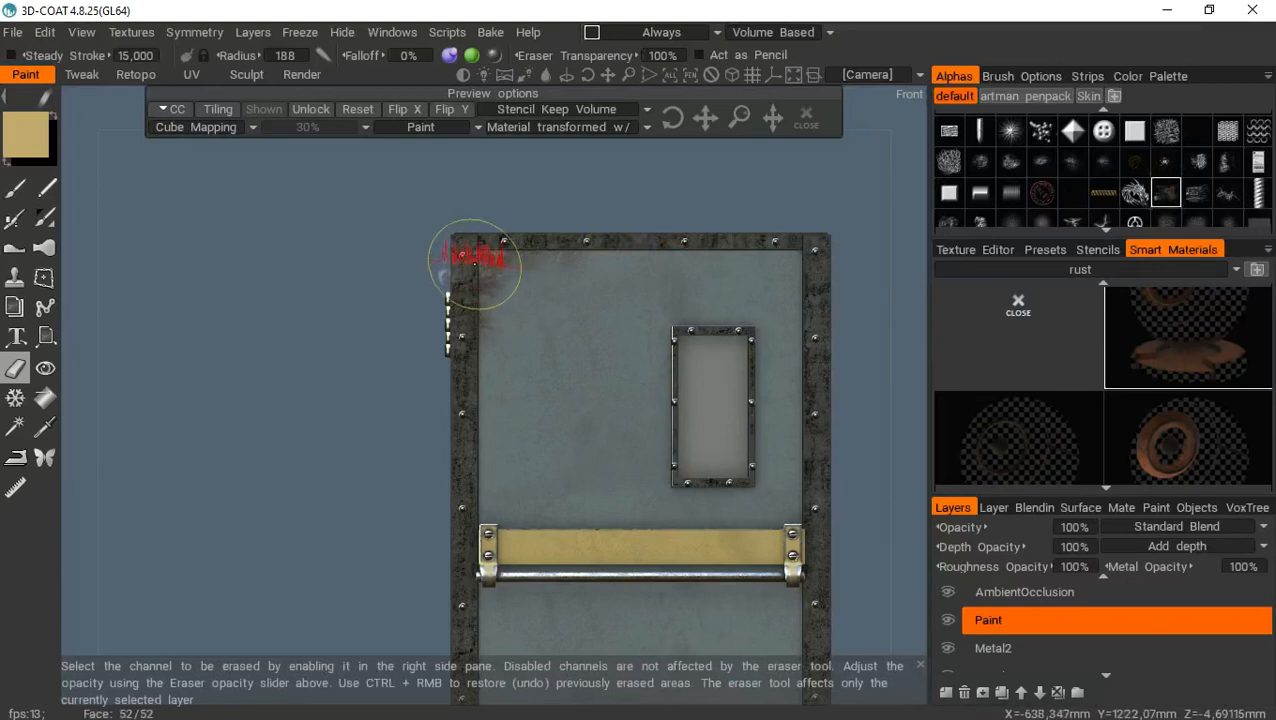
Choose the alpha of fine parallel streaks, rotate it and erase thin streaks of paint at the door's upper hinge-side corner
scroll(1128, 214, "down", 1)
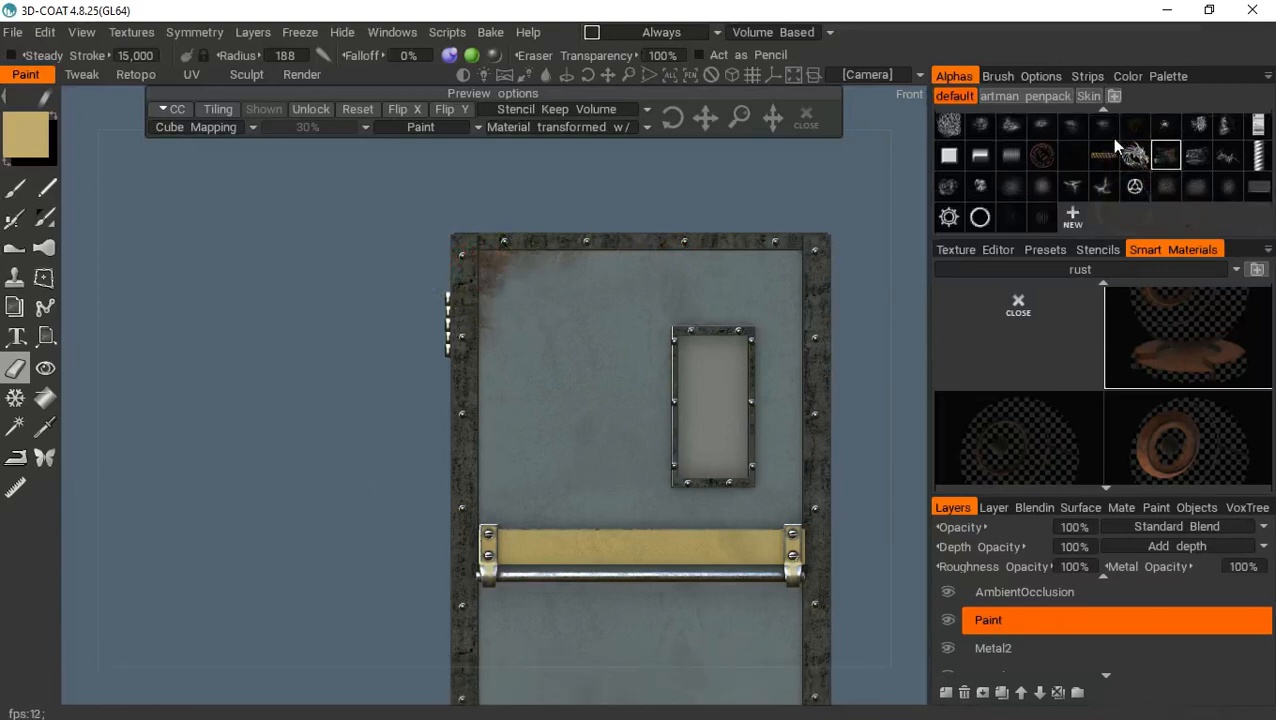
scroll(1101, 150, "up", 2)
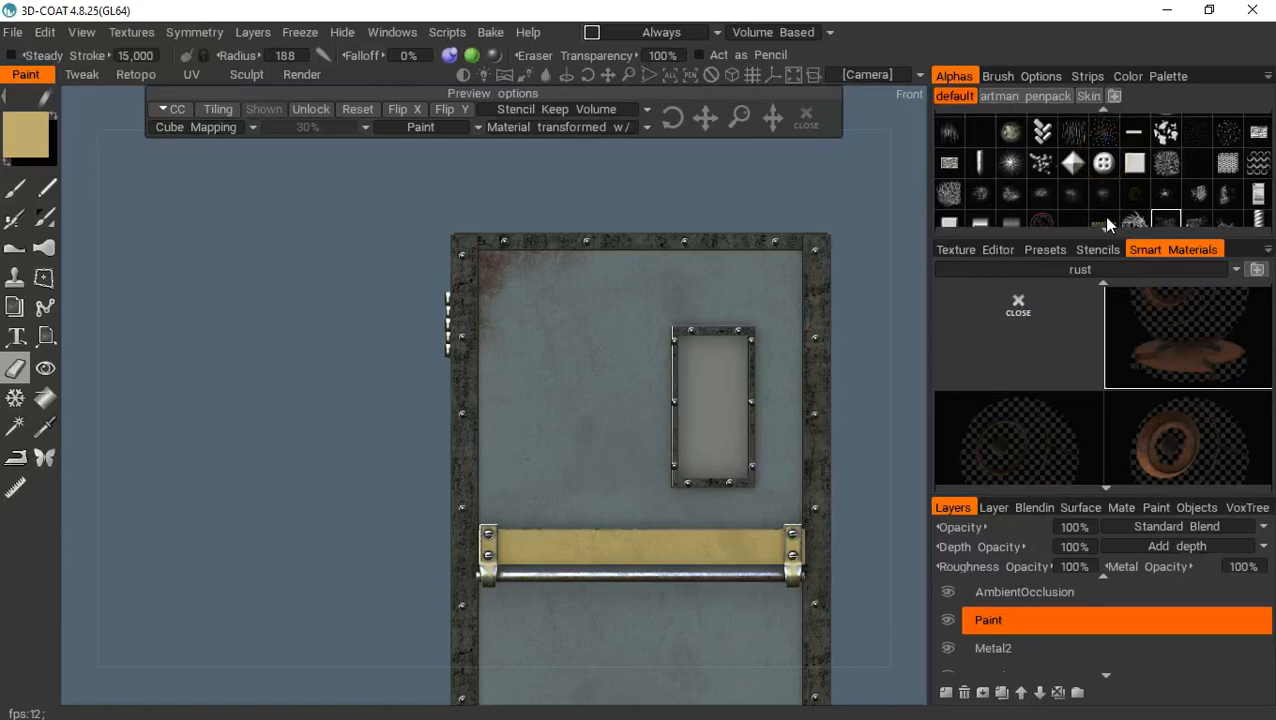
scroll(1130, 165, "up", 1)
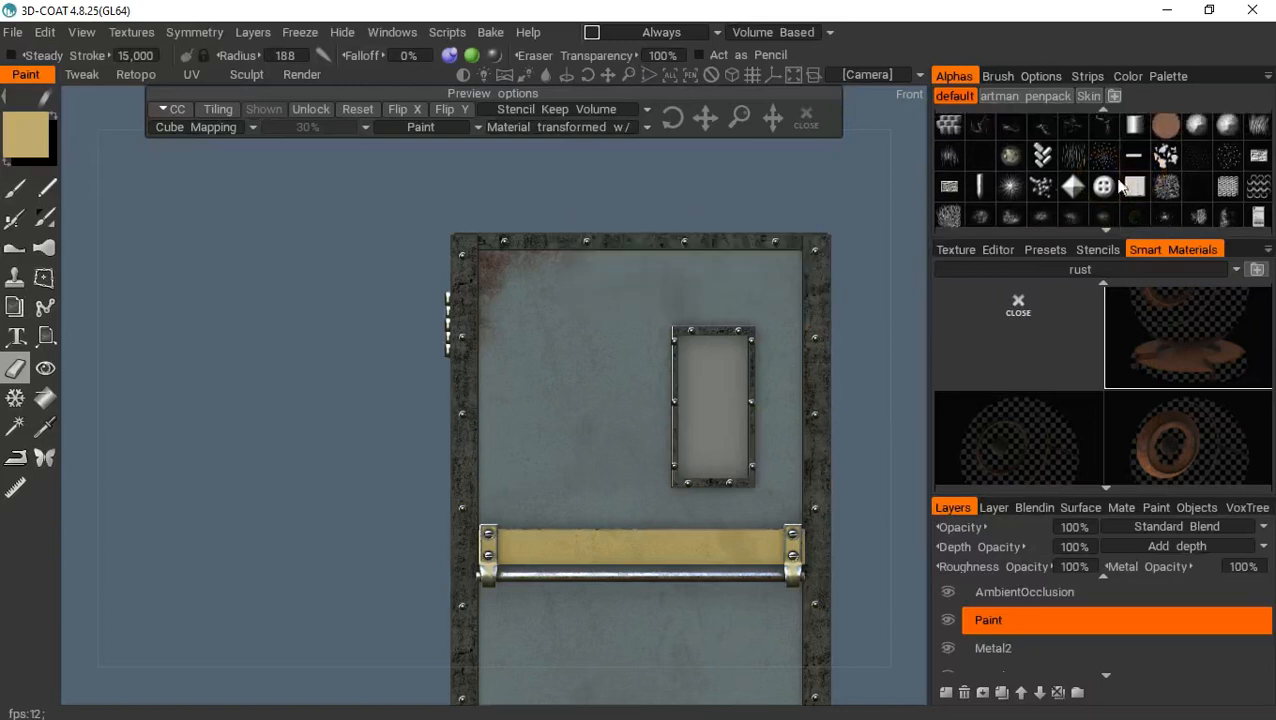
left_click(1072, 163)
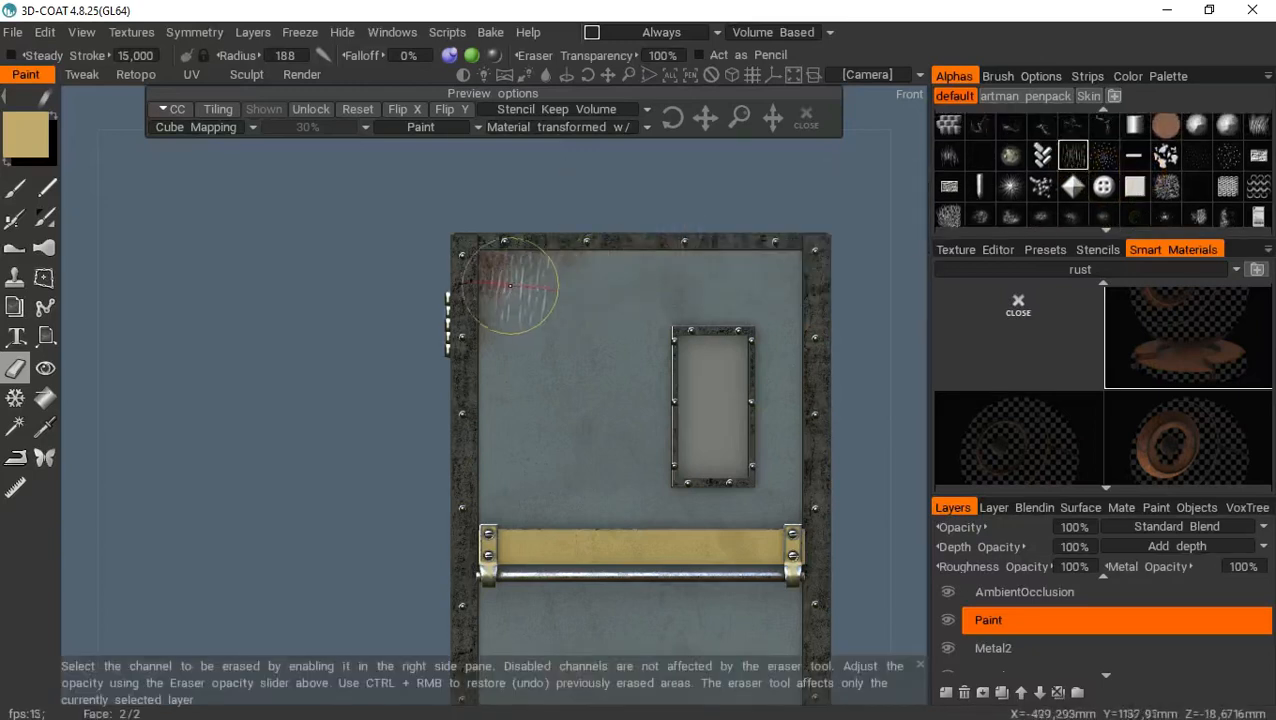
key("shift+0")
key("shift+0")
key("shift+0")
key("shift+0")
key("shift+0")
key("shift+0")
key("shift+0")
key("shift+0")
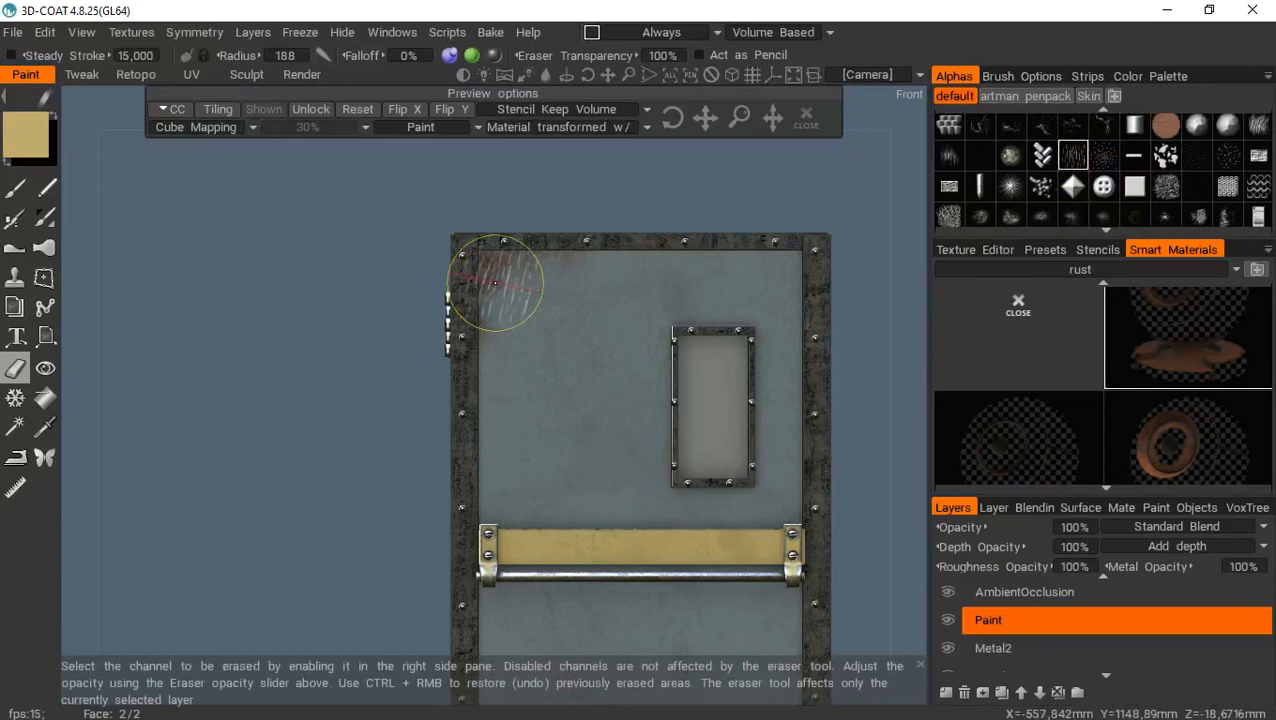
key("shift+9")
key("shift+9")
key("shift+9")
key("shift+9")
key("shift+9")
key("shift+9")
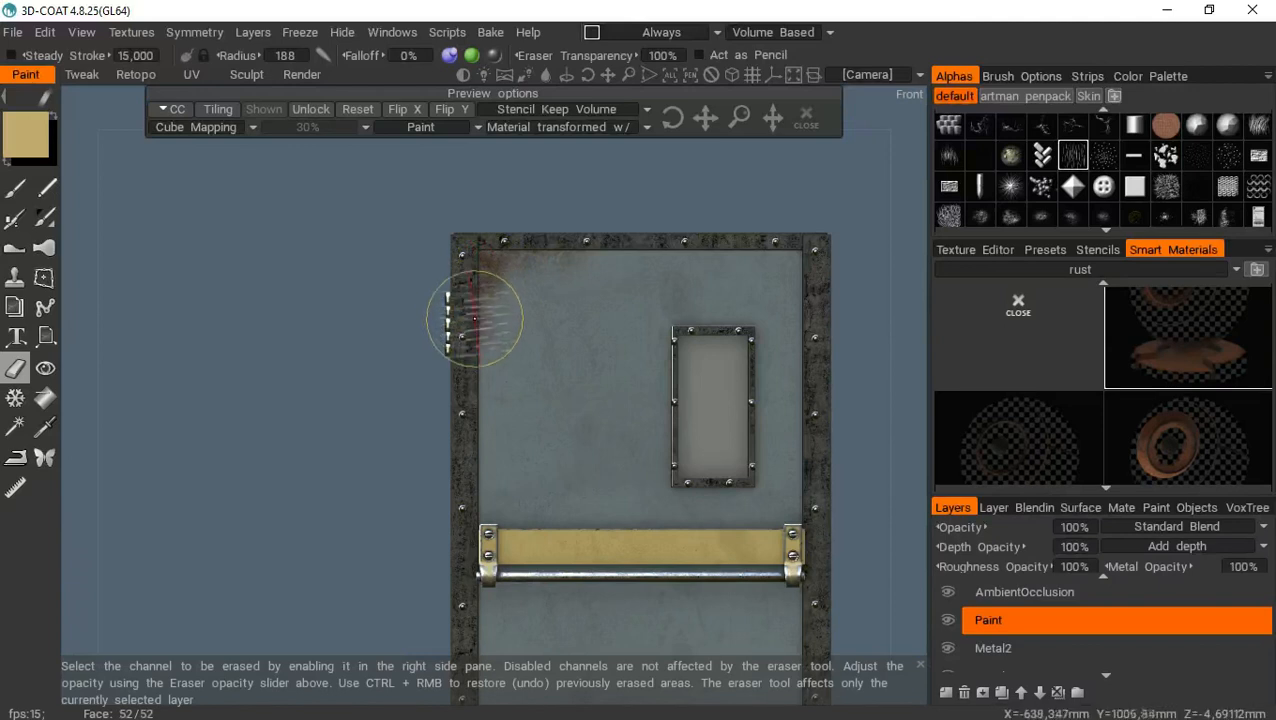
left_click_drag(482, 286, 533, 270)
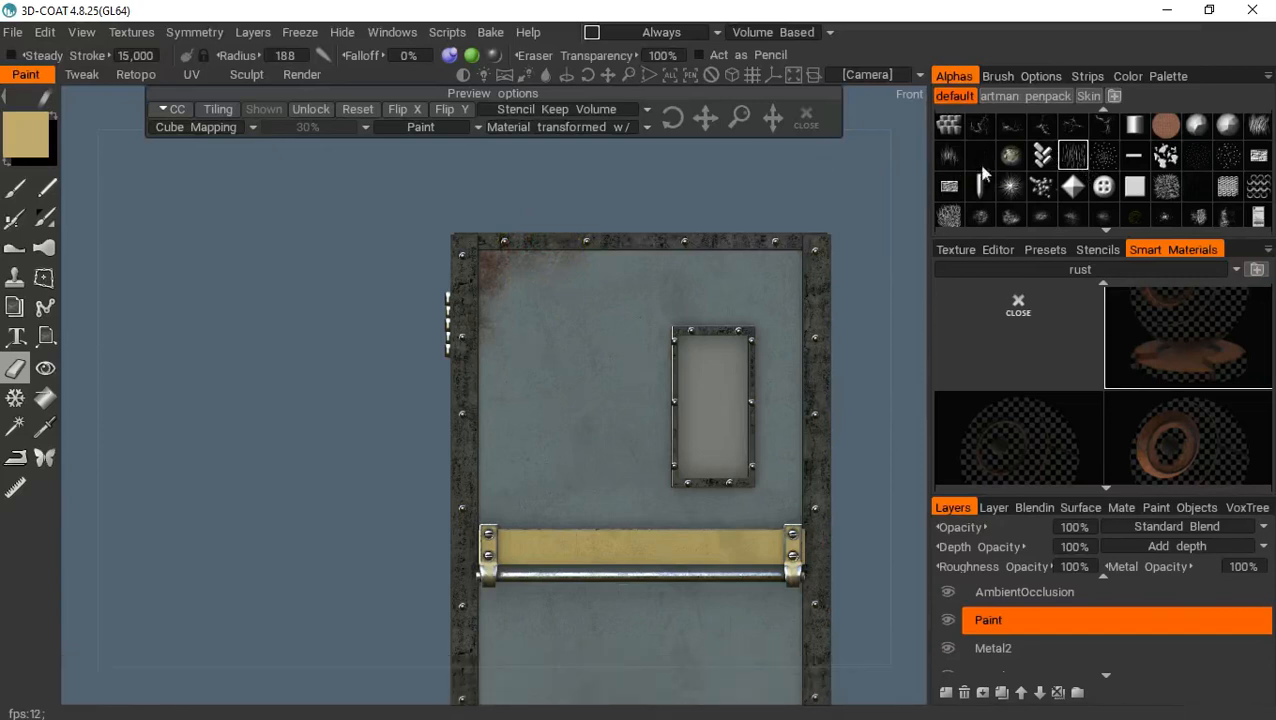
Choose the clustered scratches alpha, try erasing scratches on the door panel beside the corner, and undo them
left_click(956, 160)
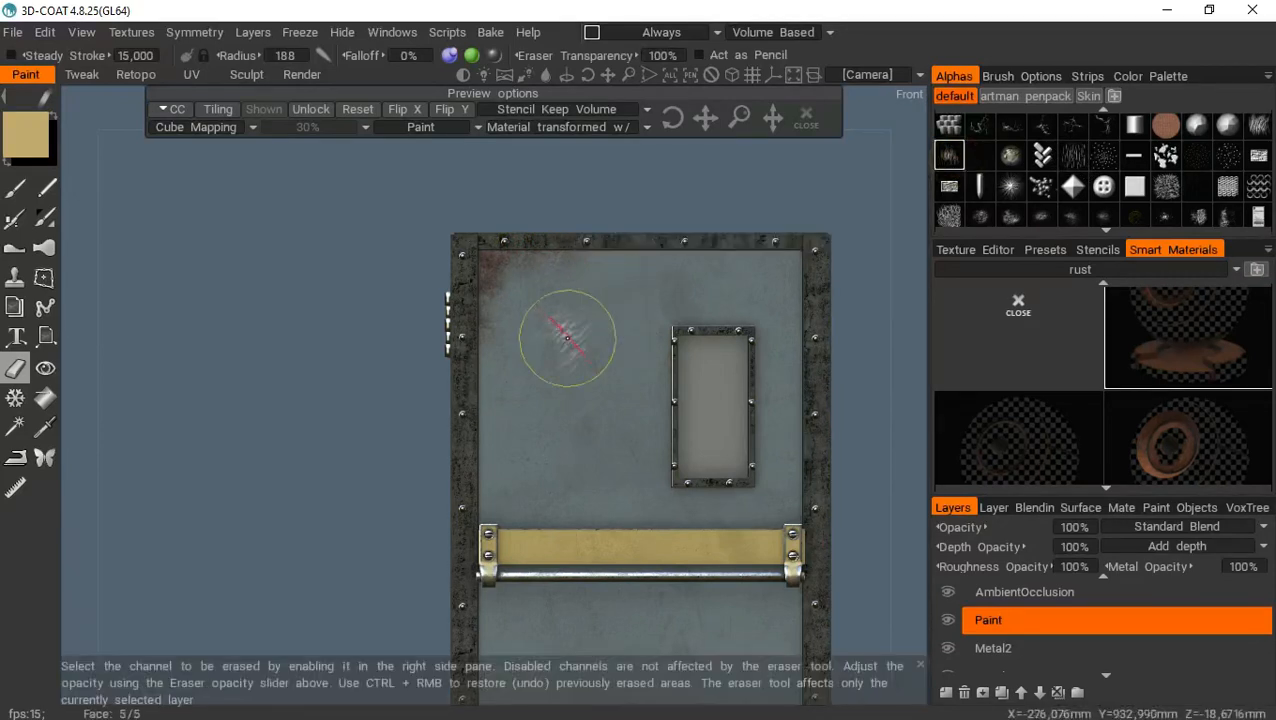
left_click(548, 288)
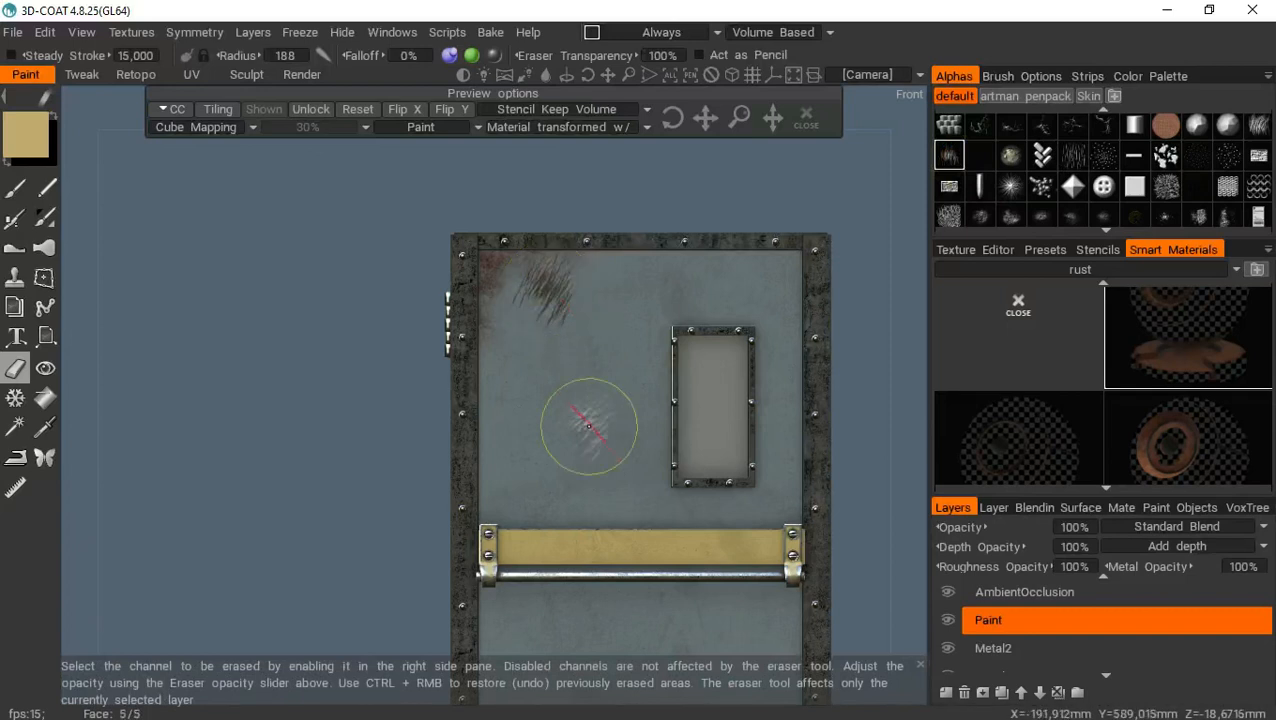
key("ctrl+z")
Set the eraser transparency to 65% and erase light scratches of paint along the door panel's upper edge near the hinge-side corner
left_click(657, 56)
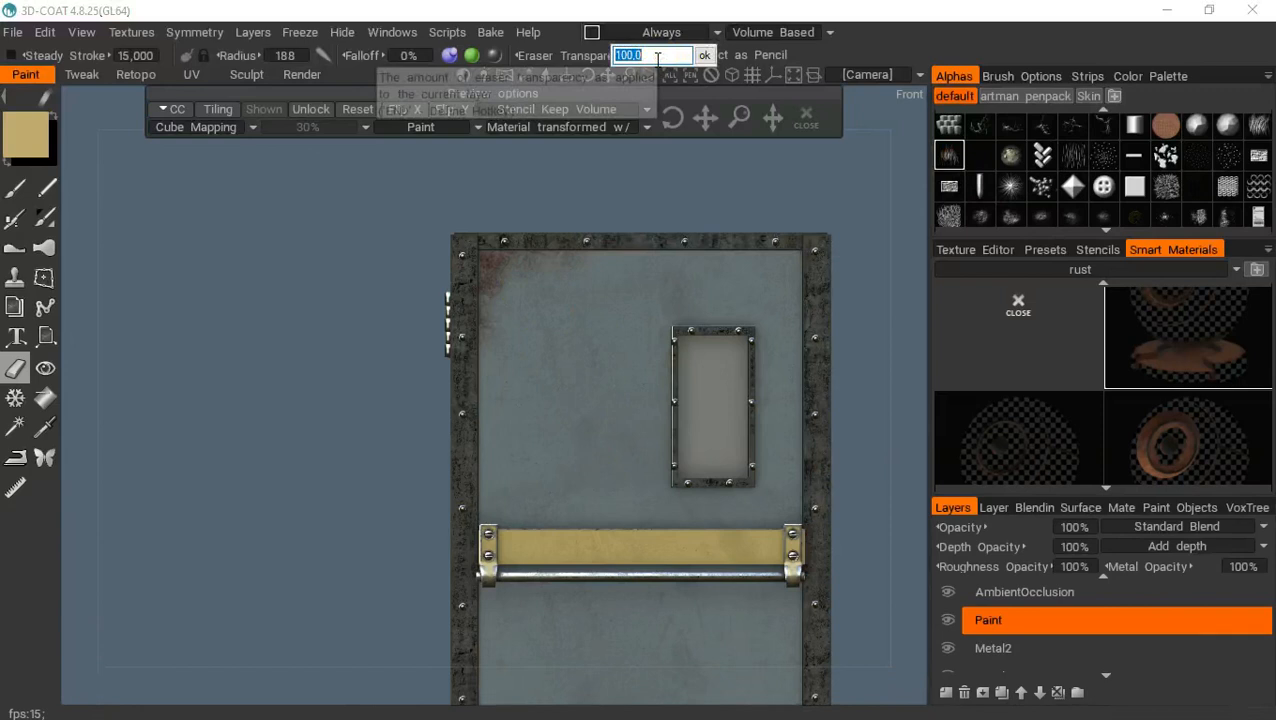
type("65")
key("Return")
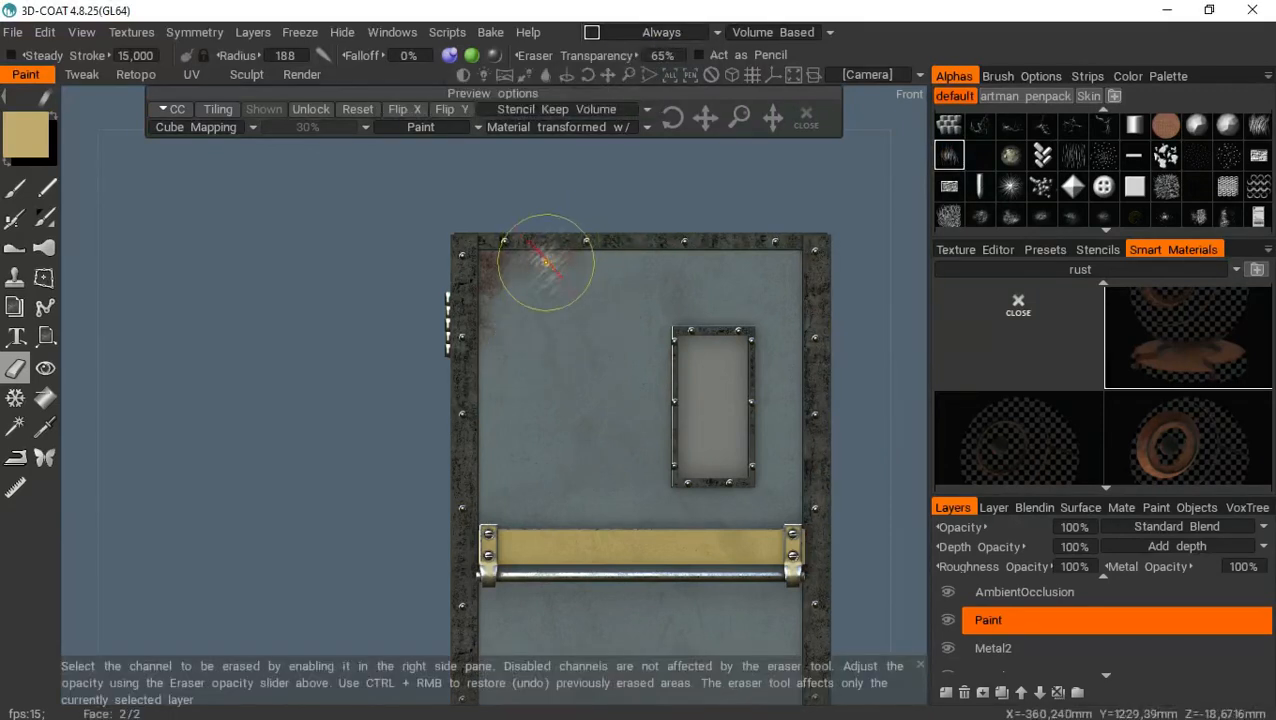
left_click(541, 262)
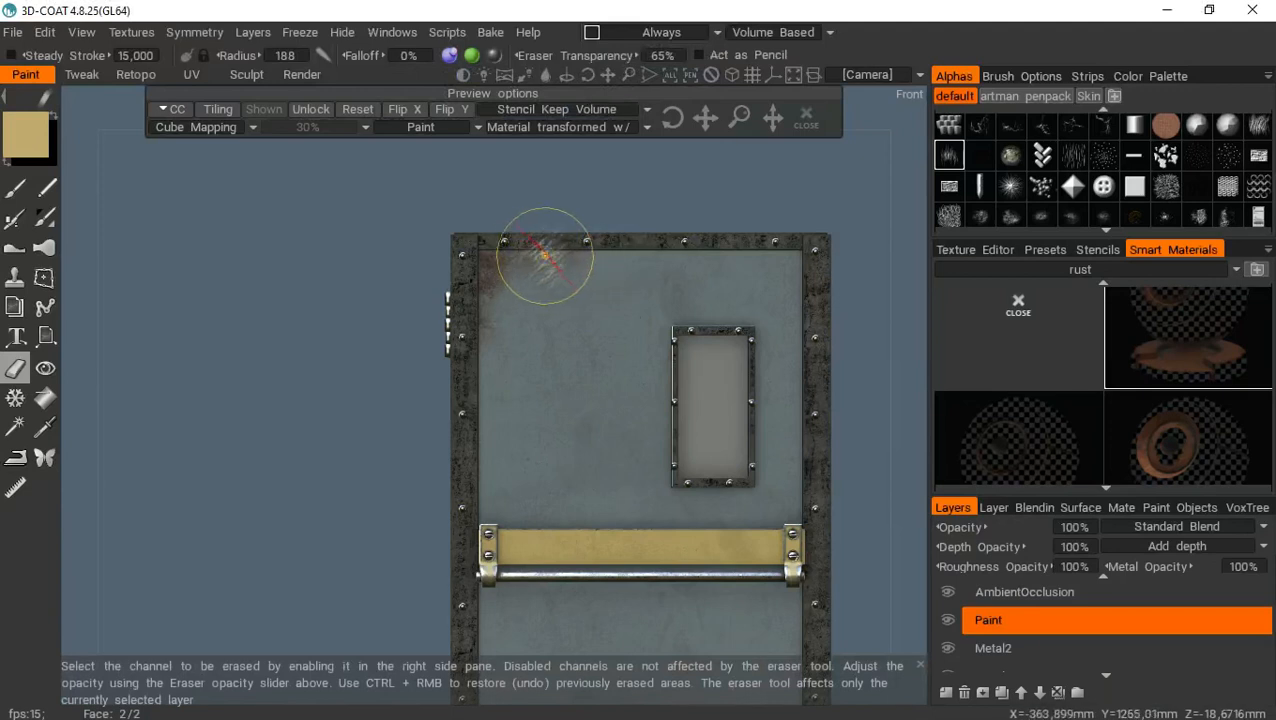
left_click(545, 256)
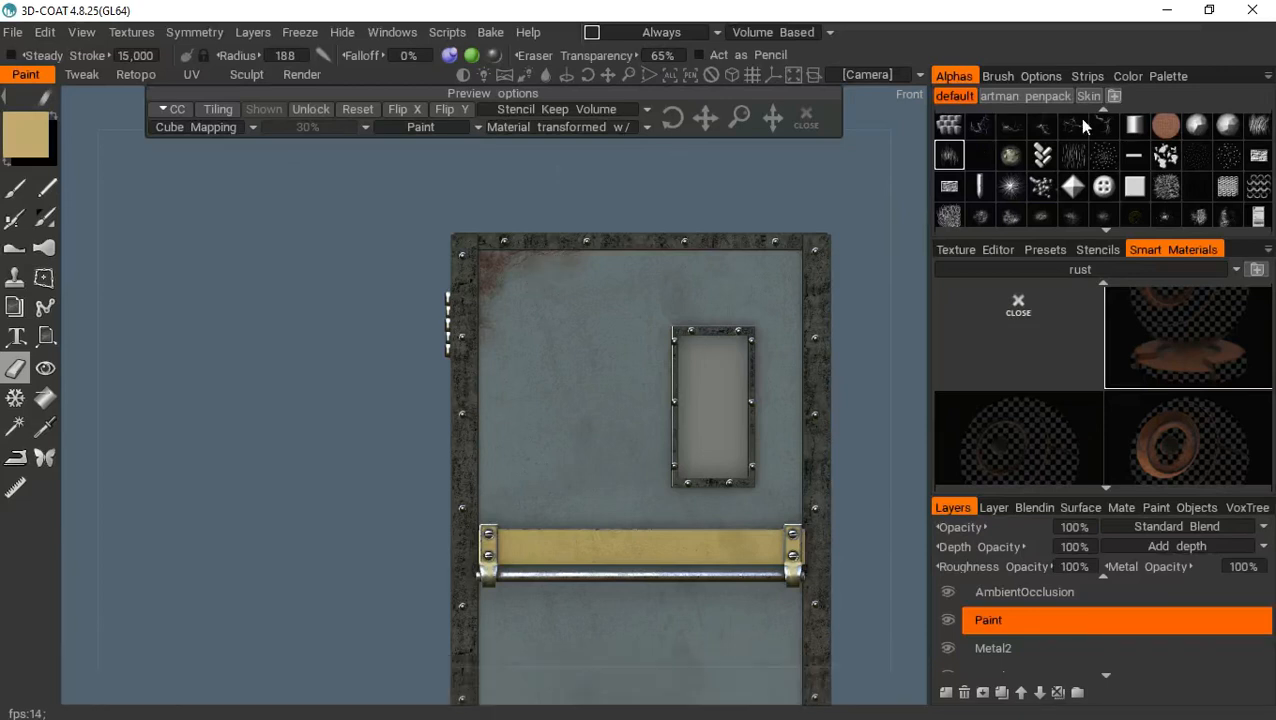
Choose the Valley of the Dry Bones 2_009 alpha and erase worn marks down the hinge-side edge and at the opposite upper corner
scroll(1170, 170, "down", 2)
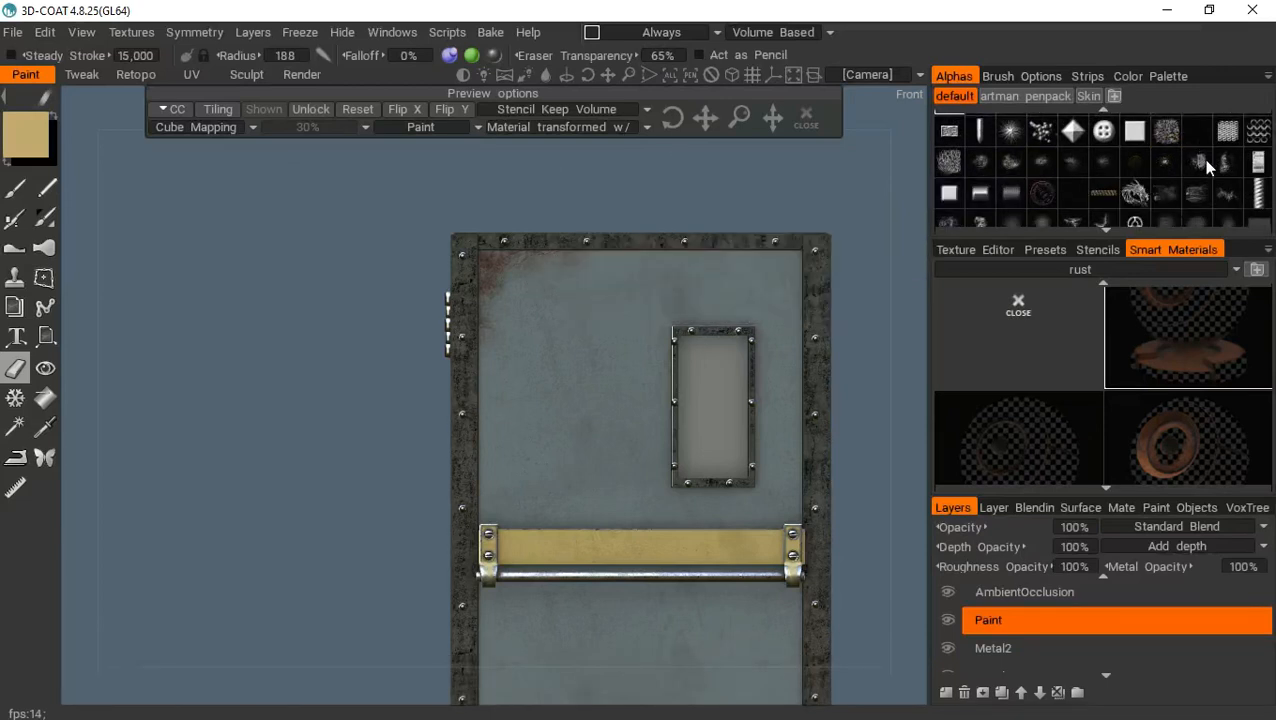
mouse_move(1208, 167)
mouse_move(955, 228)
left_click(1196, 194)
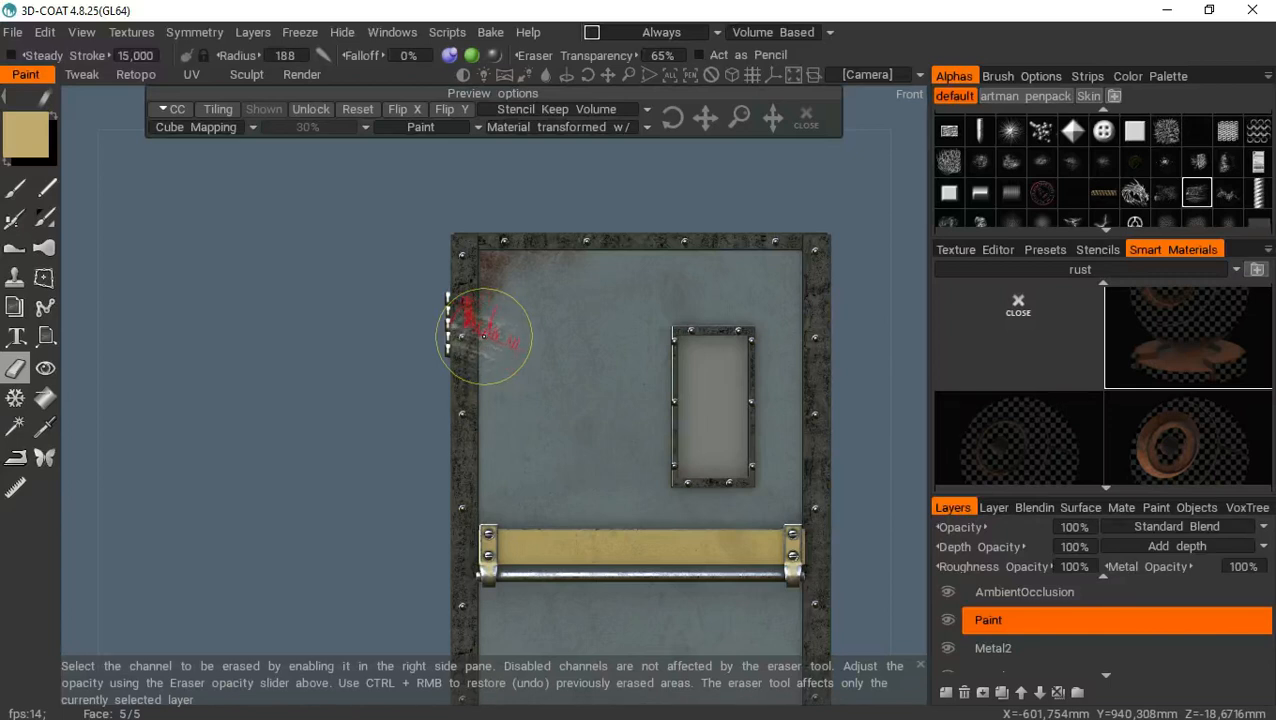
left_click(470, 287)
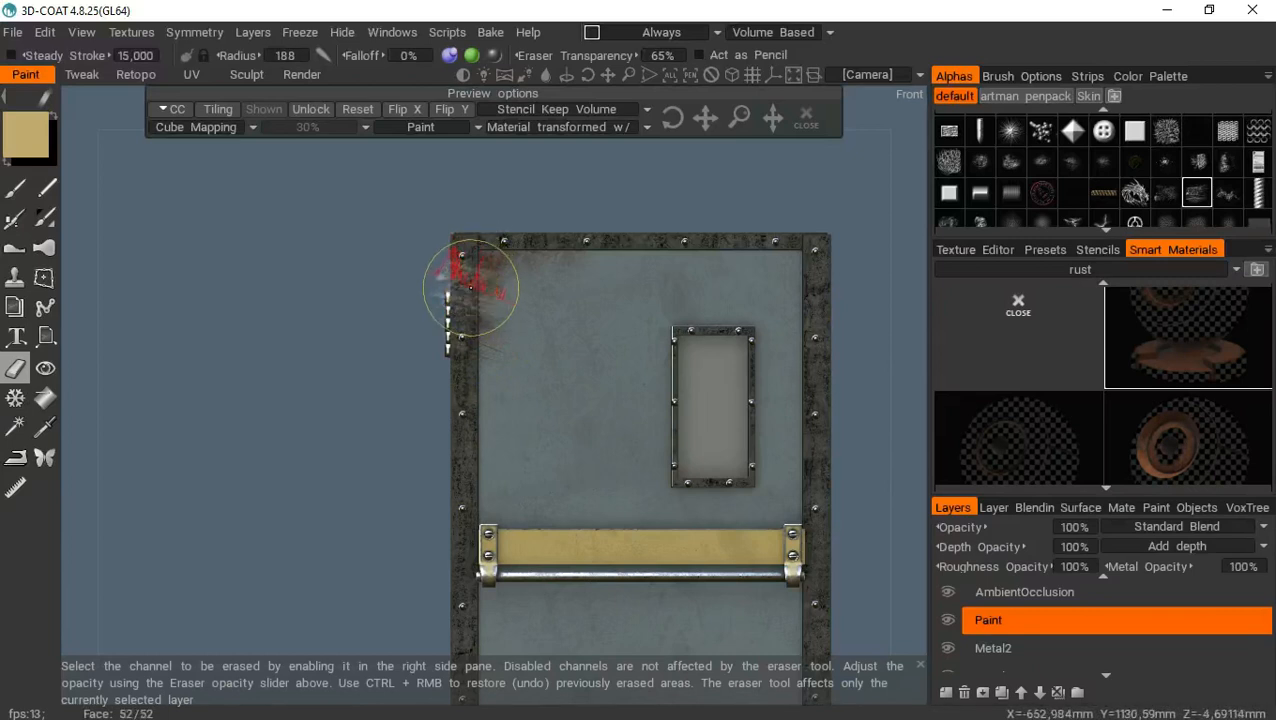
left_click(786, 246)
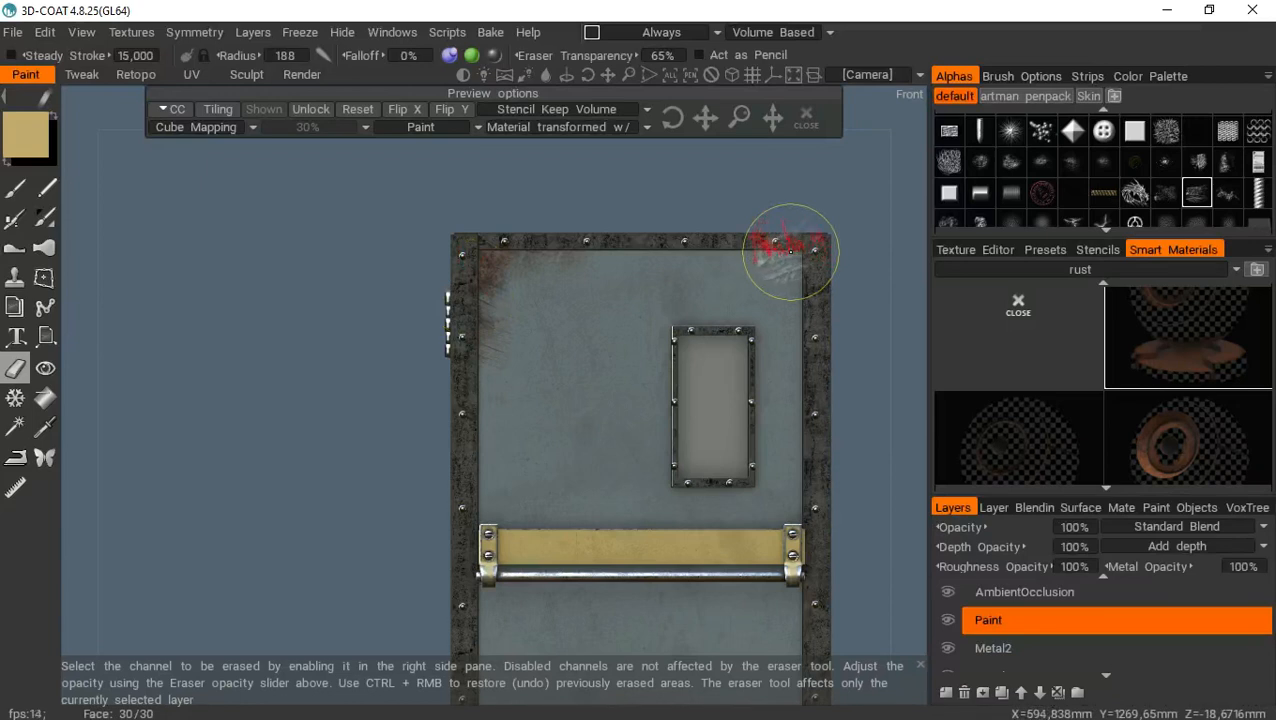
Choose a faint ragged grunge alpha, set the eraser transparency to 45% and erase paint along the middle of the door panel's upper edge
left_click(1107, 158)
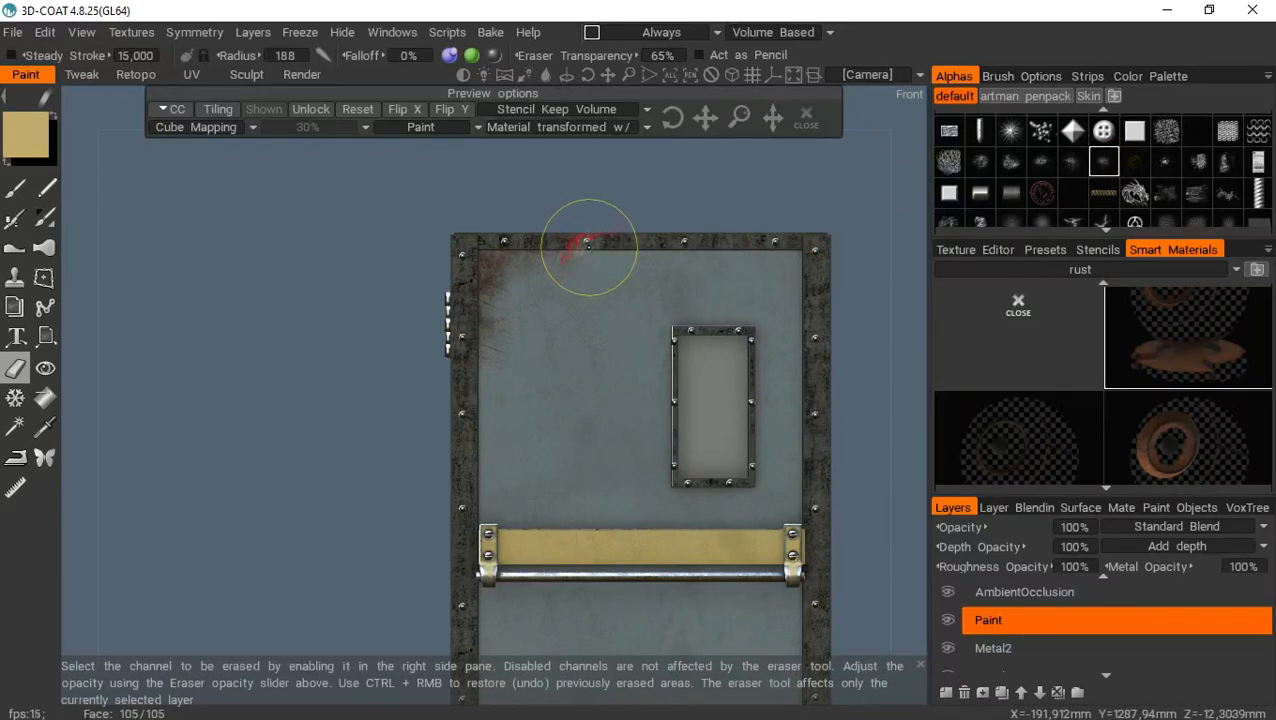
left_click(663, 57)
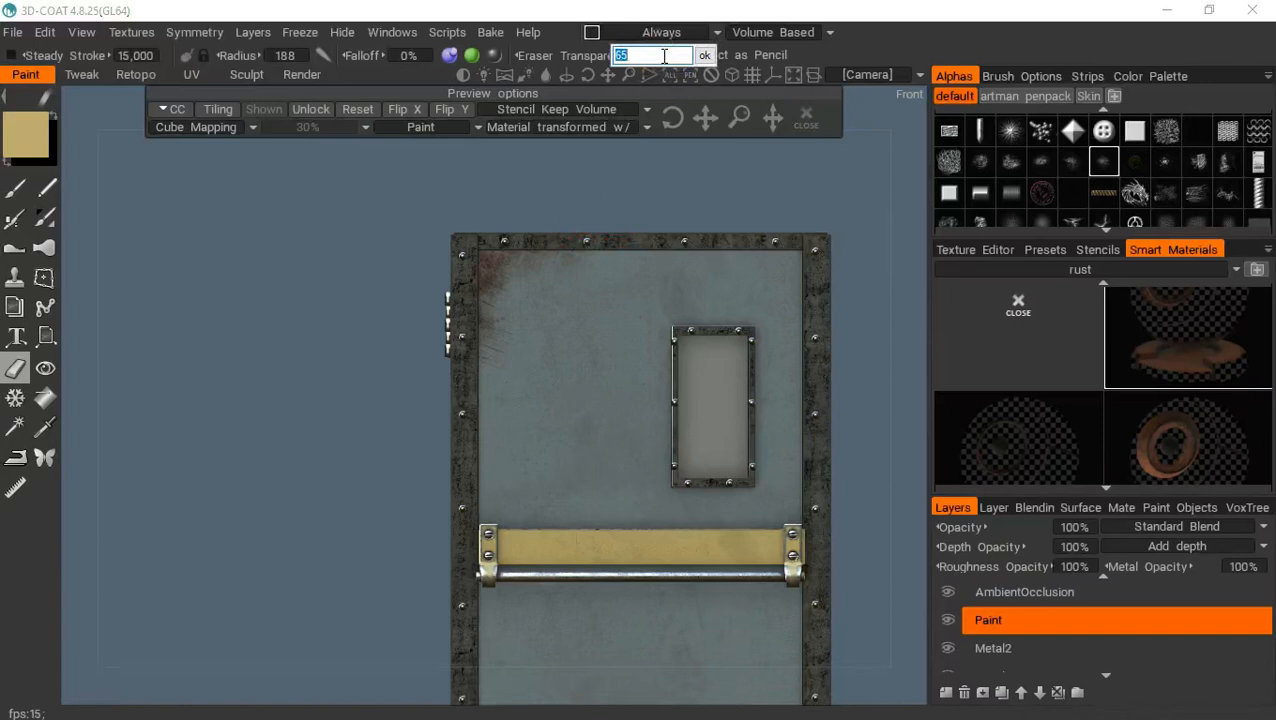
key("Return")
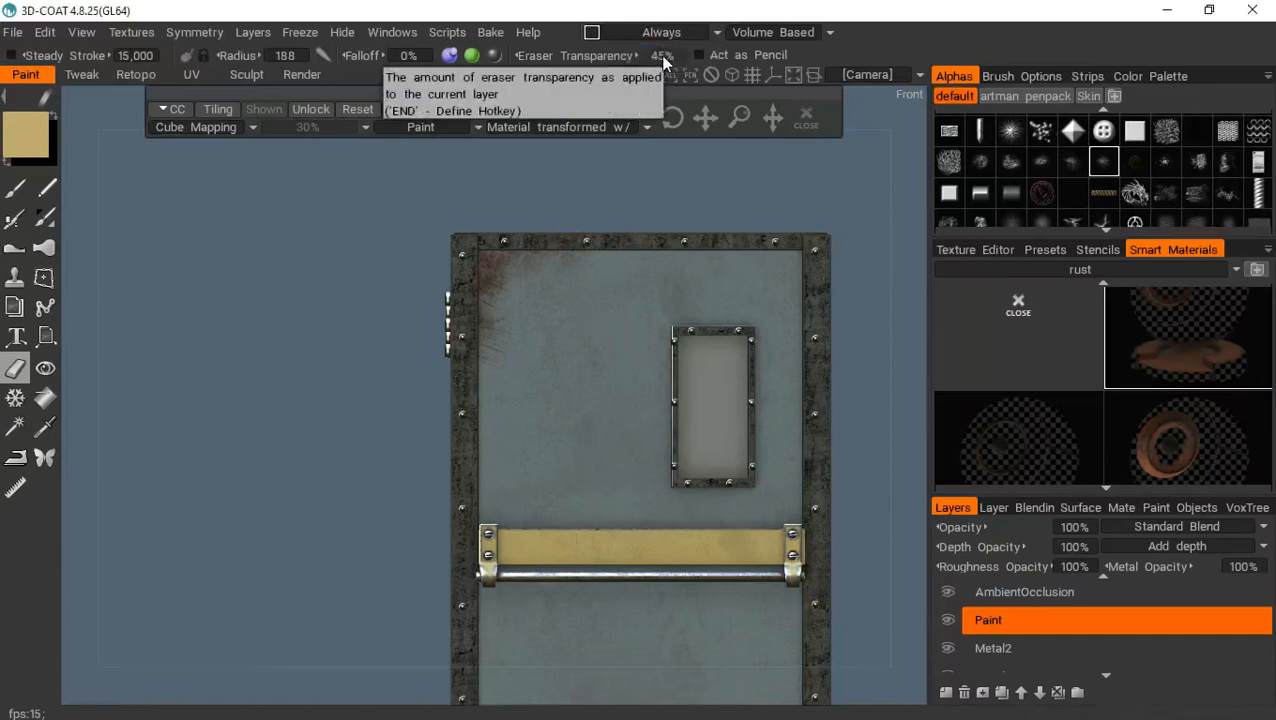
left_click(586, 250)
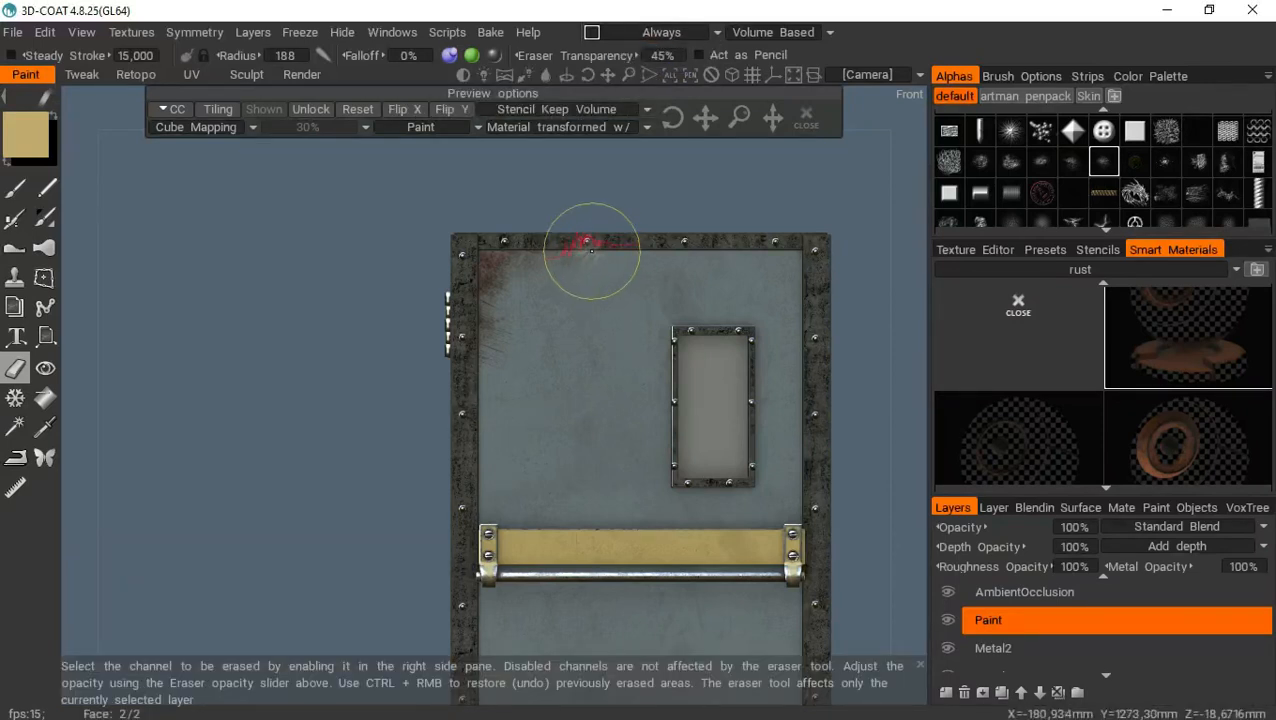
left_click(590, 250)
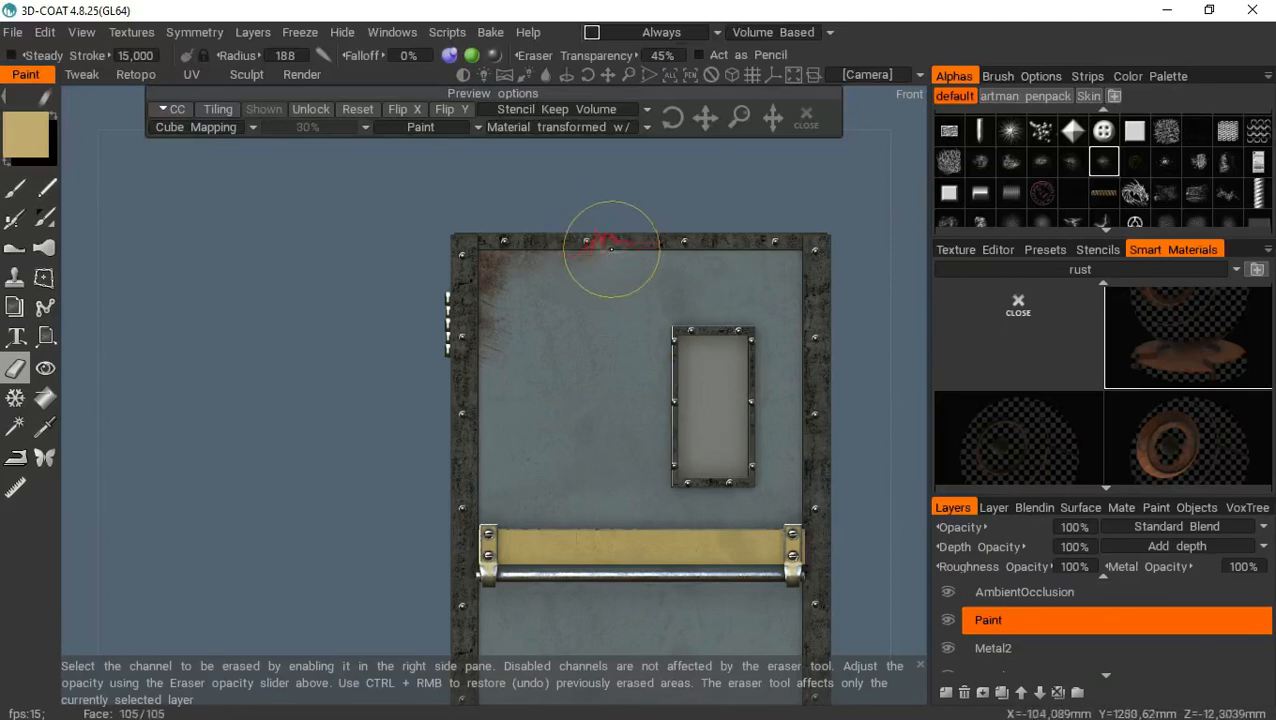
left_click(608, 243)
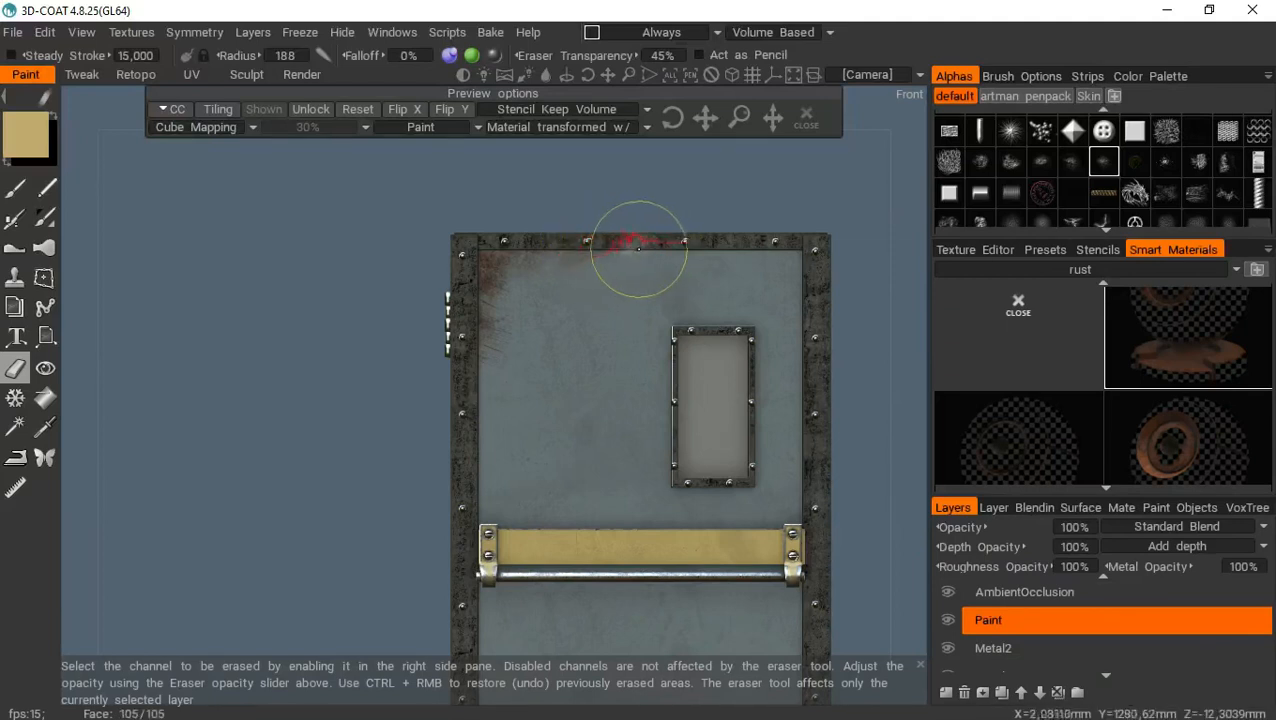
left_click(624, 248)
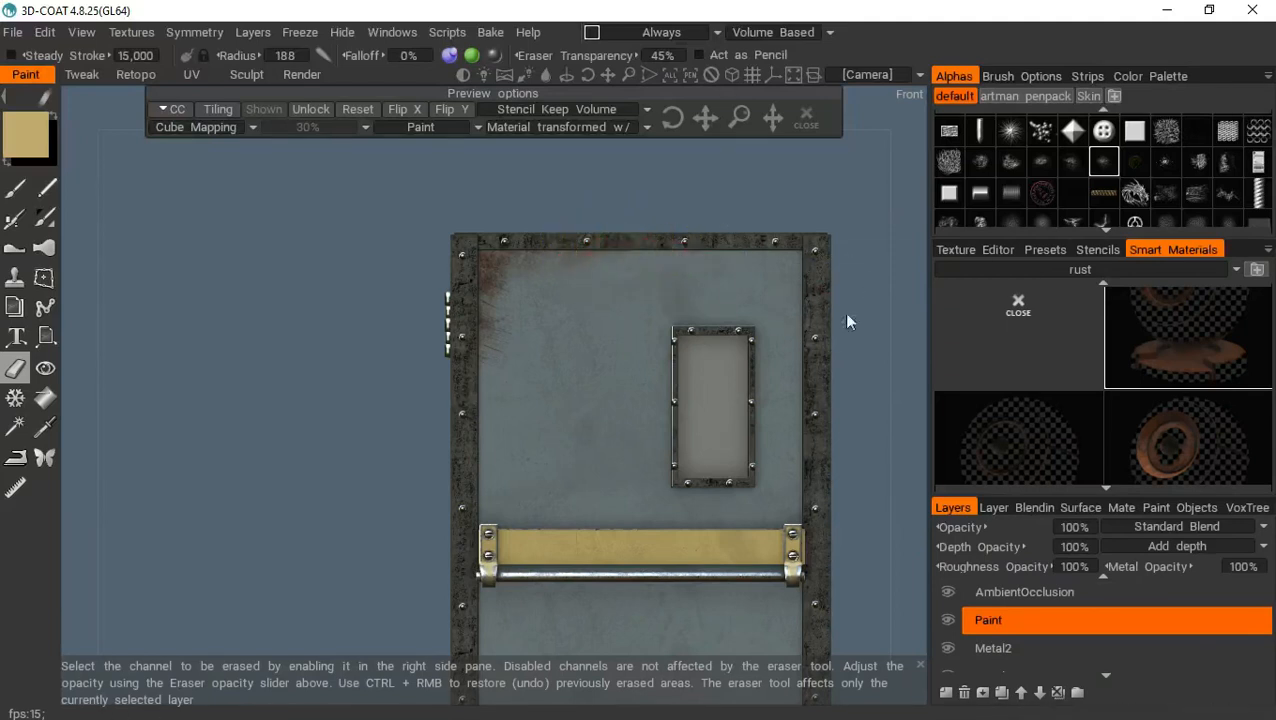
left_click(629, 244)
Erase small patches of the Paint layer just above the window frame with the same alpha
left_click(724, 300)
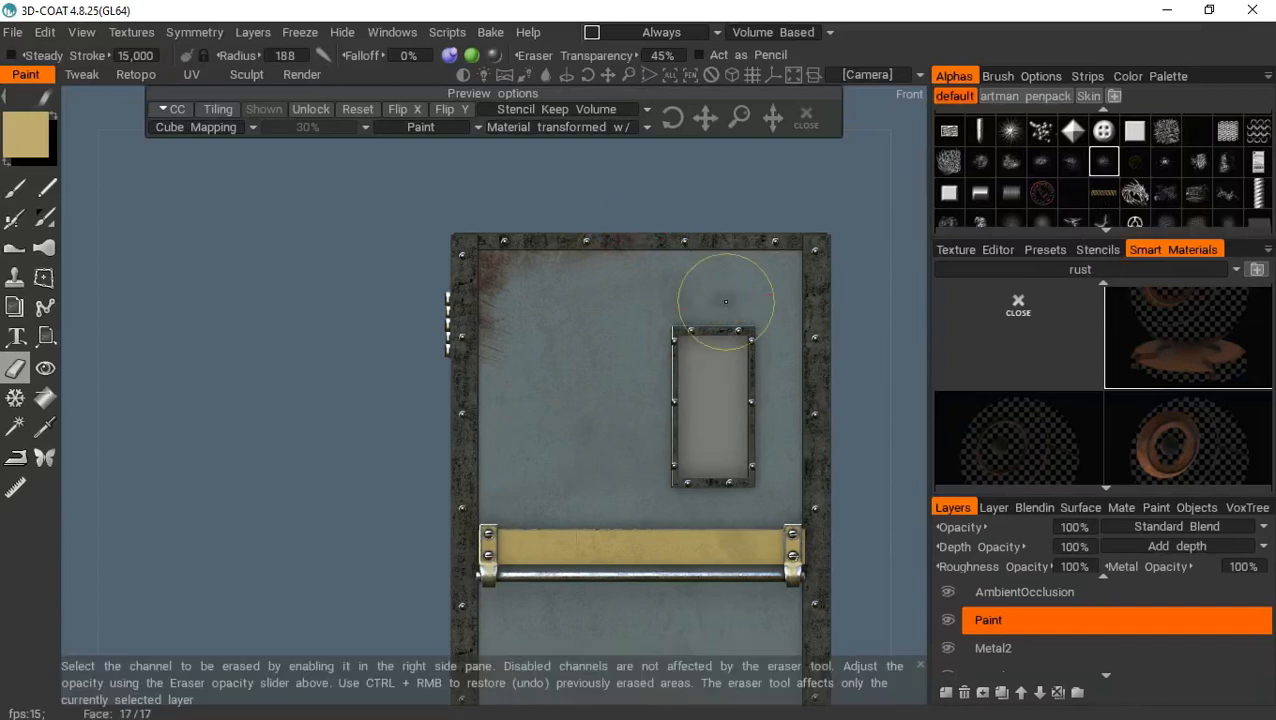
left_click_drag(760, 312, 719, 316)
left_click(719, 316)
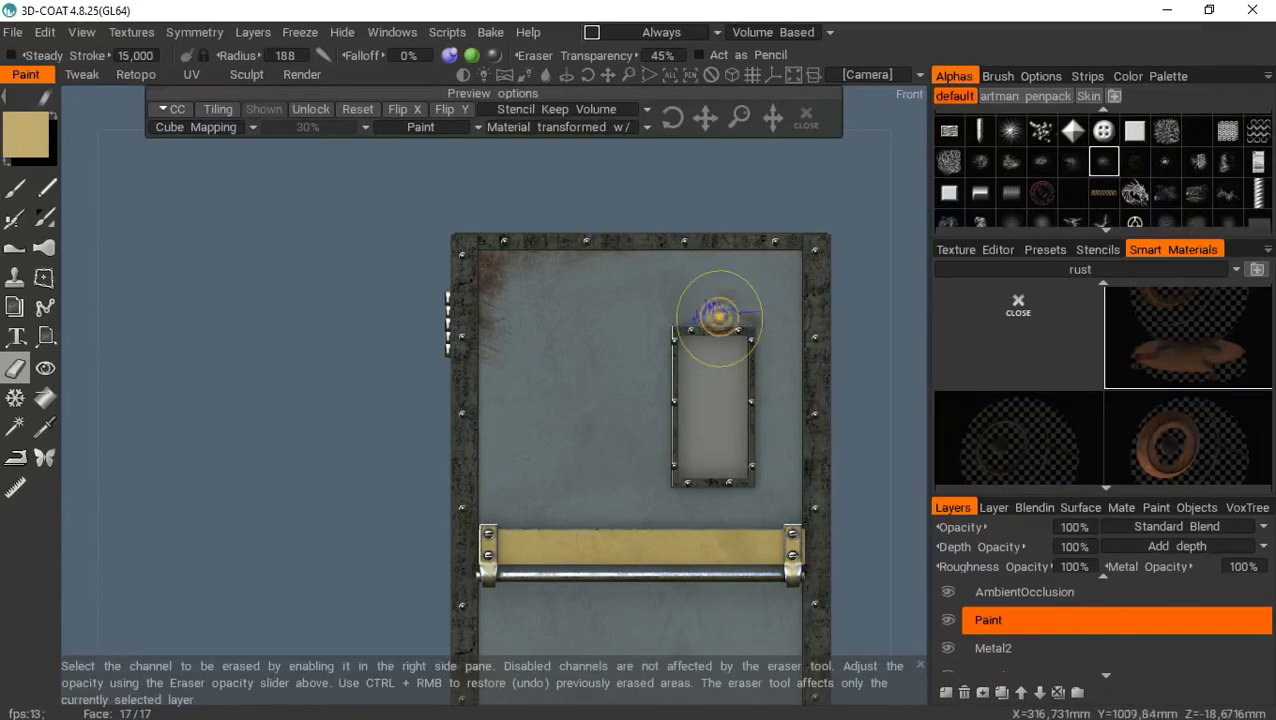
Enlarge the brush radius to 308 and erase paint at the upper latch-side corner and down the adjoining panel edge
right_click_drag(712, 272, 760, 285)
left_click(772, 284)
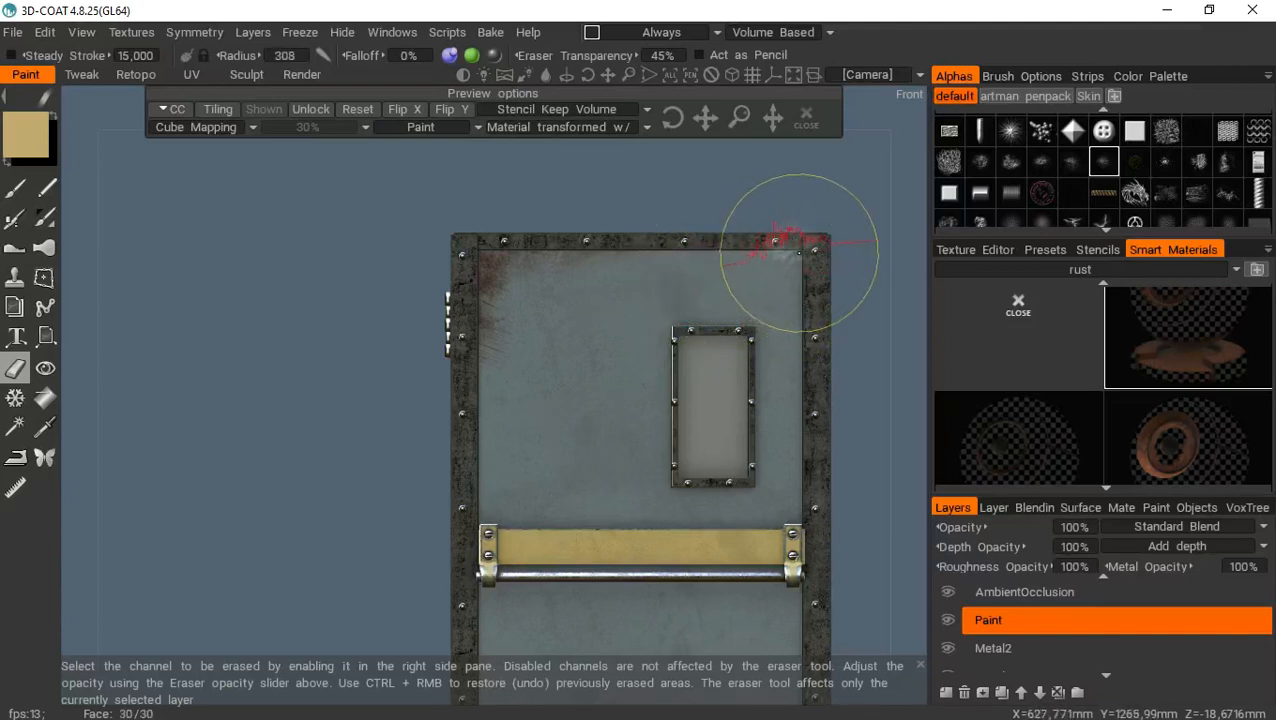
left_click(790, 257)
mouse_move(790, 257)
left_mouse_down()
mouse_move(806, 312)
mouse_move(763, 219)
mouse_move(762, 260)
mouse_move(757, 248)
mouse_move(724, 250)
mouse_move(827, 287)
mouse_move(808, 334)
mouse_move(808, 312)
mouse_move(806, 364)
mouse_move(834, 421)
mouse_move(836, 392)
left_mouse_up()
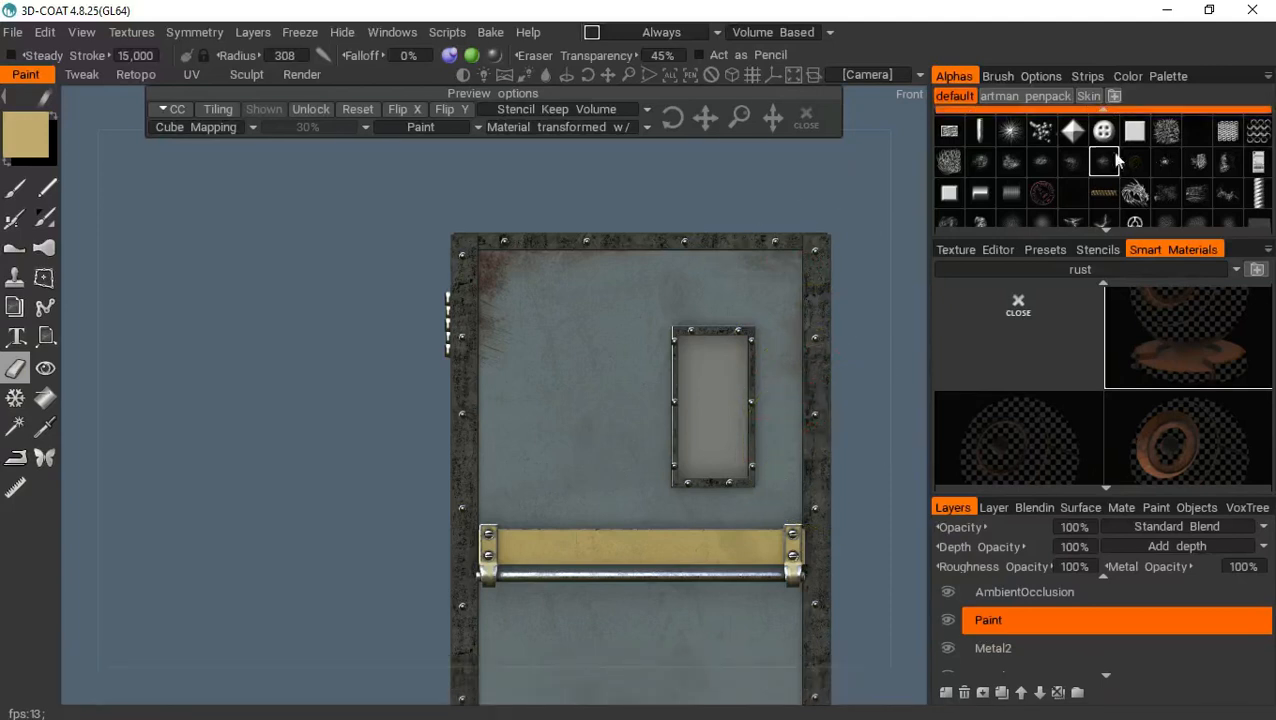
Choose the jagged grunge alpha beside the round speckled one and erase paint at the upper latch-side corner and down to the crossbar
left_click(980, 162)
mouse_move(770, 285)
left_mouse_down()
mouse_move(803, 287)
mouse_move(803, 268)
left_mouse_up()
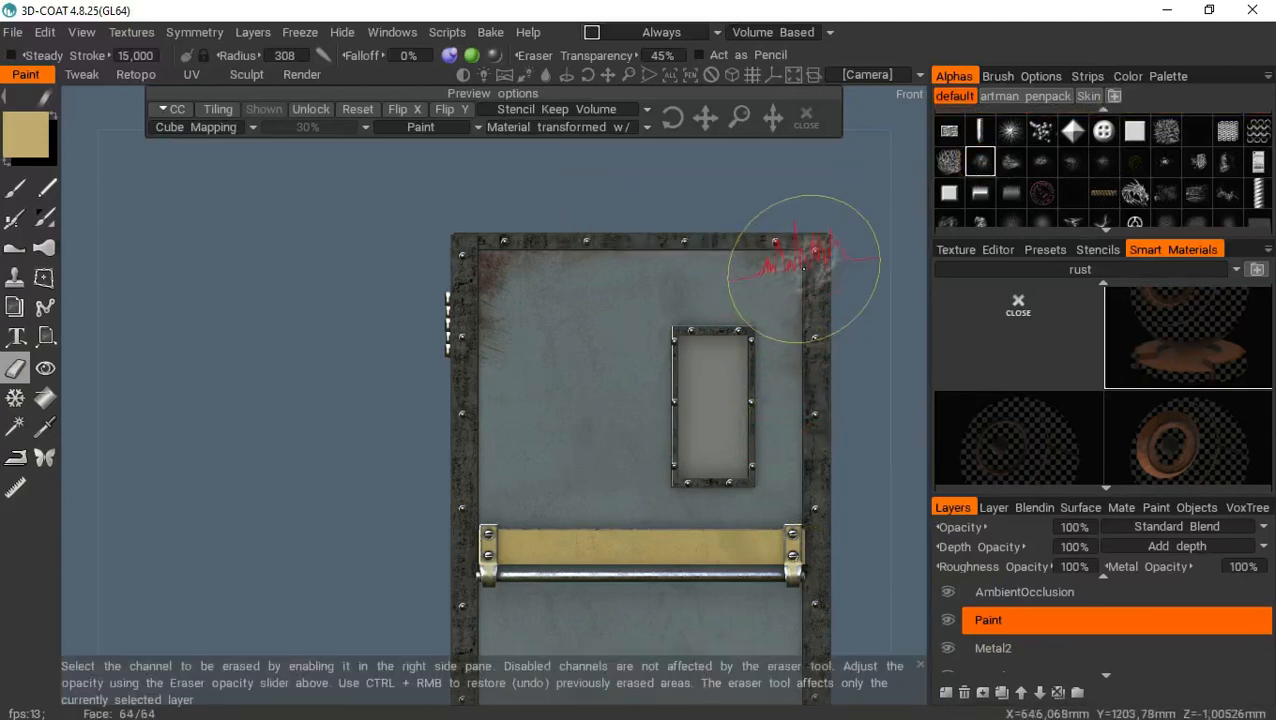
left_click(804, 268)
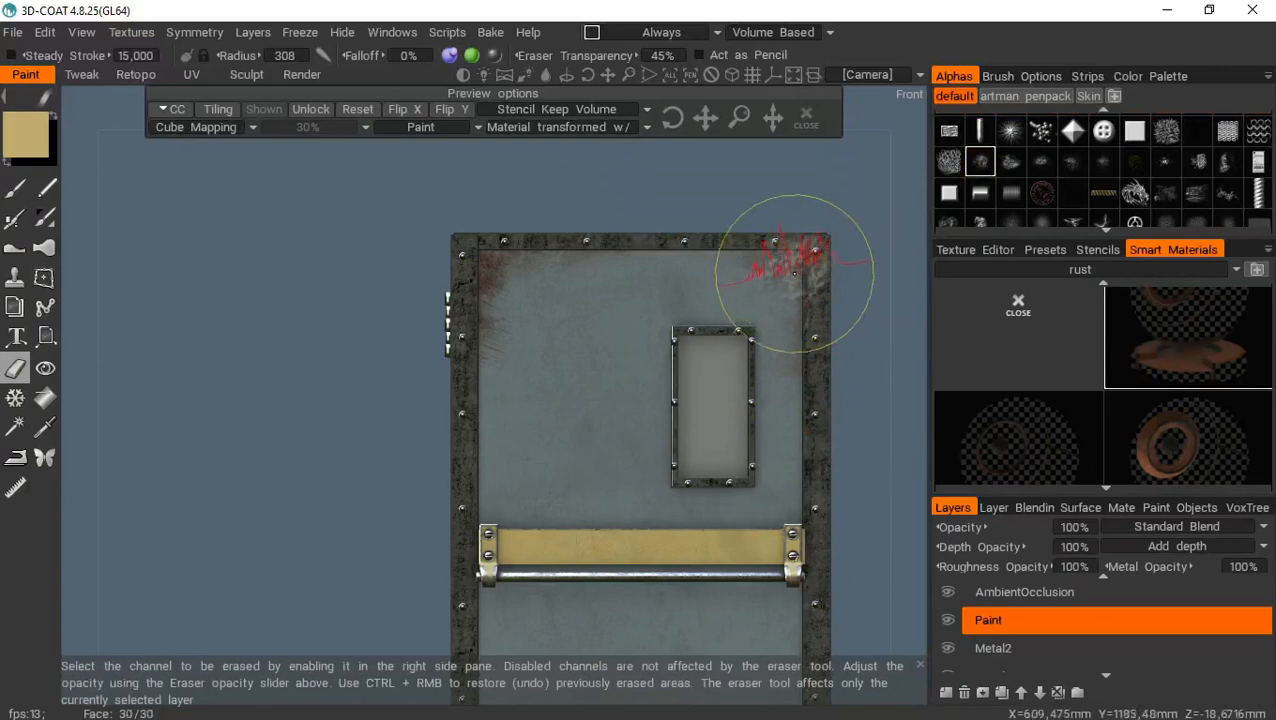
left_click(816, 405)
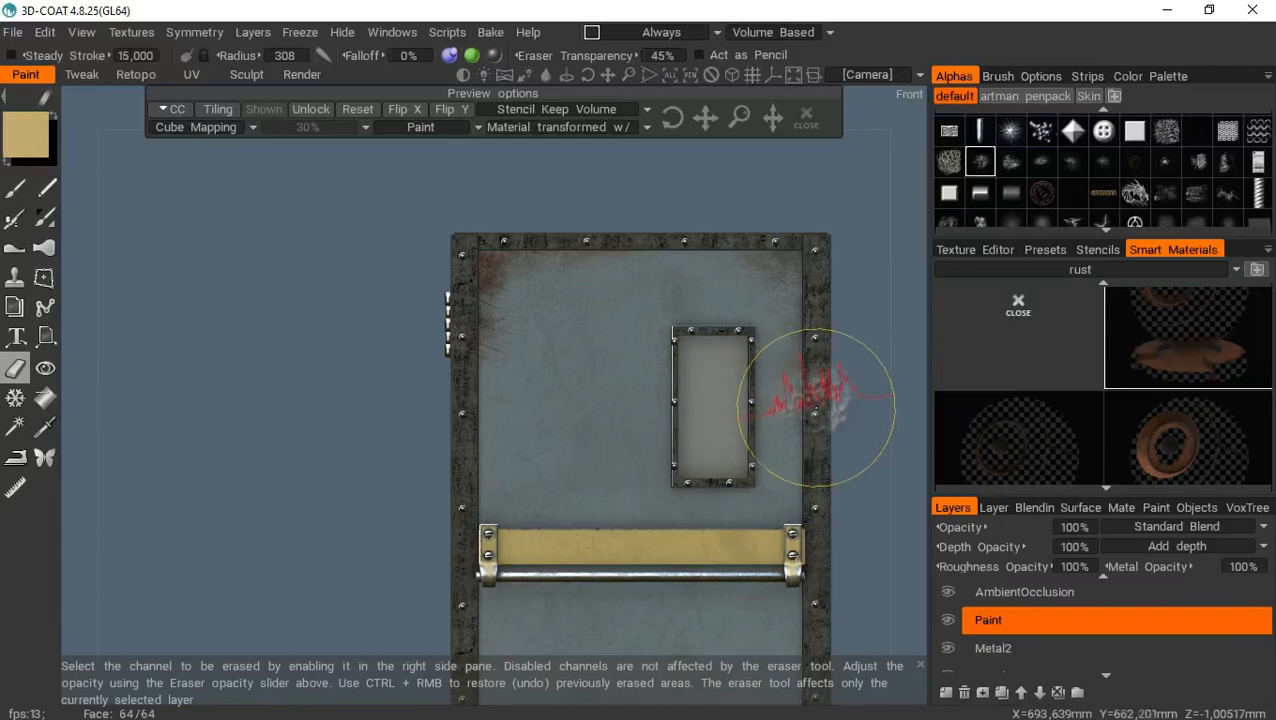
left_click(818, 507)
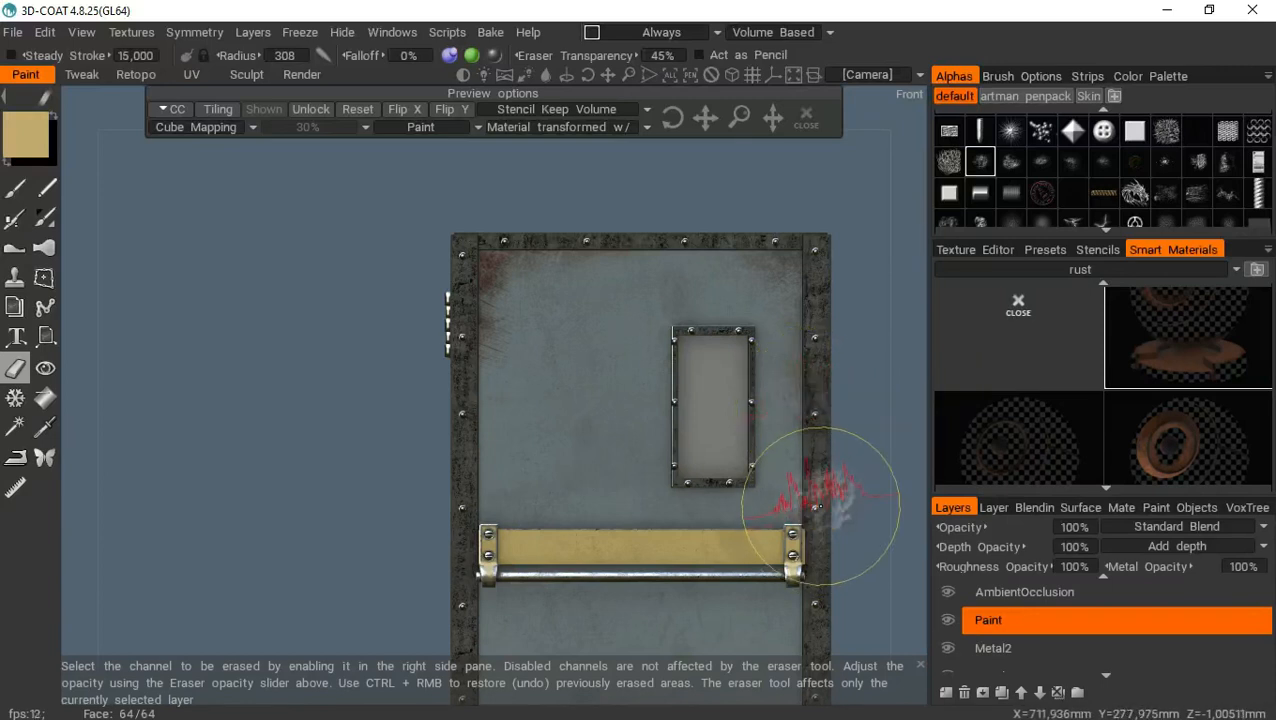
Choose the Valley of the Dry Bones 2_009 alpha for the Eraser again
mouse_move(1104, 167)
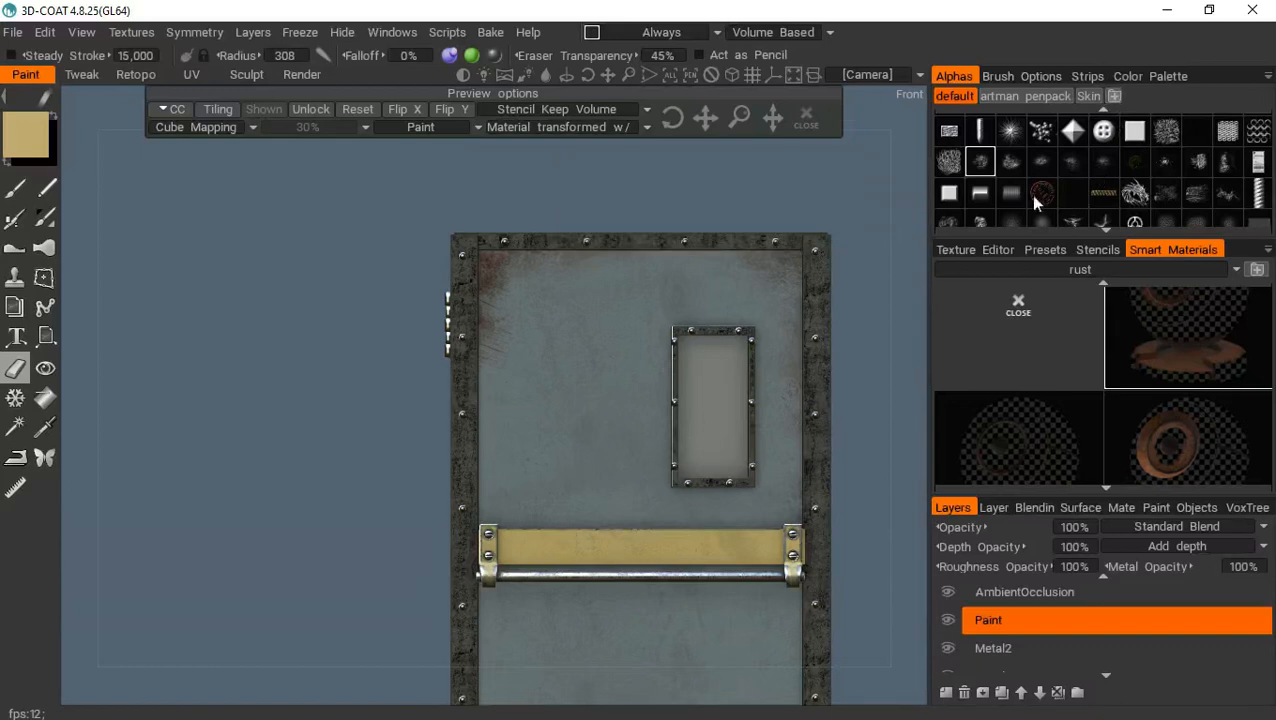
scroll(1107, 150, "down", 1)
scroll(1107, 141, "up", 1)
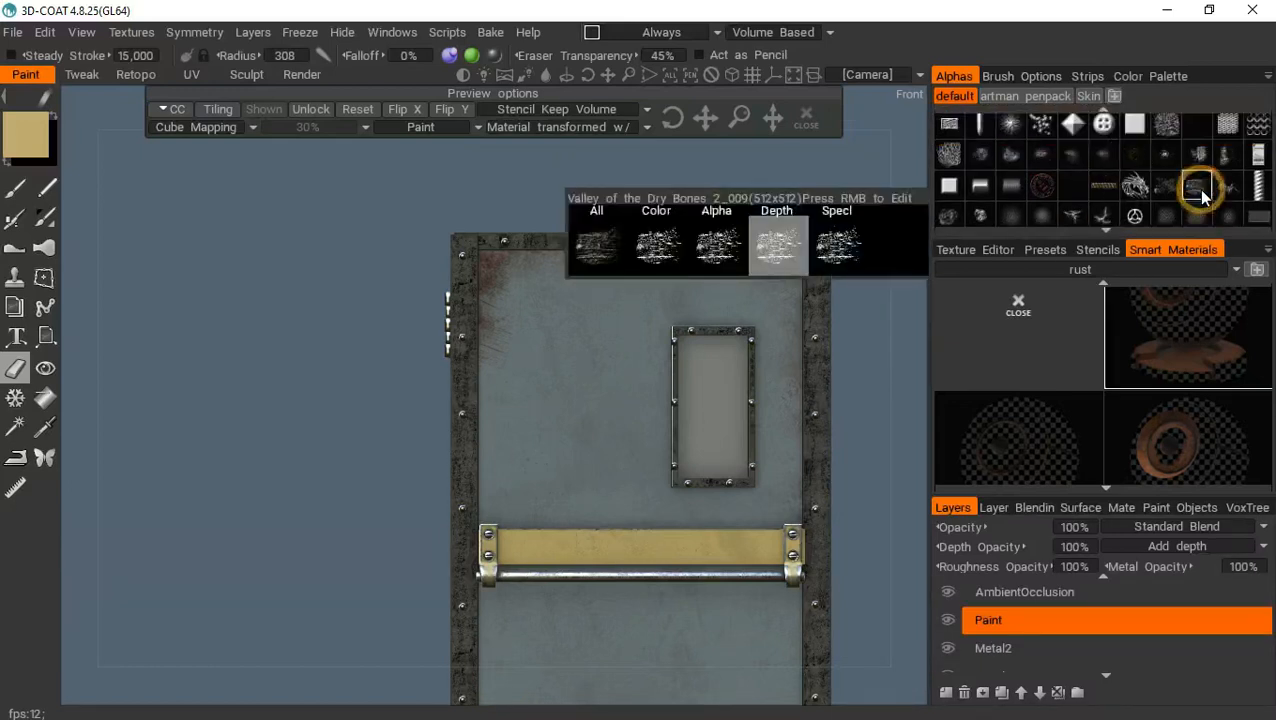
With the Valley of the Dry Bones 2_009 alpha and a brush radius of 248, erase worn streaks in the paint around the door window
left_click(1201, 192)
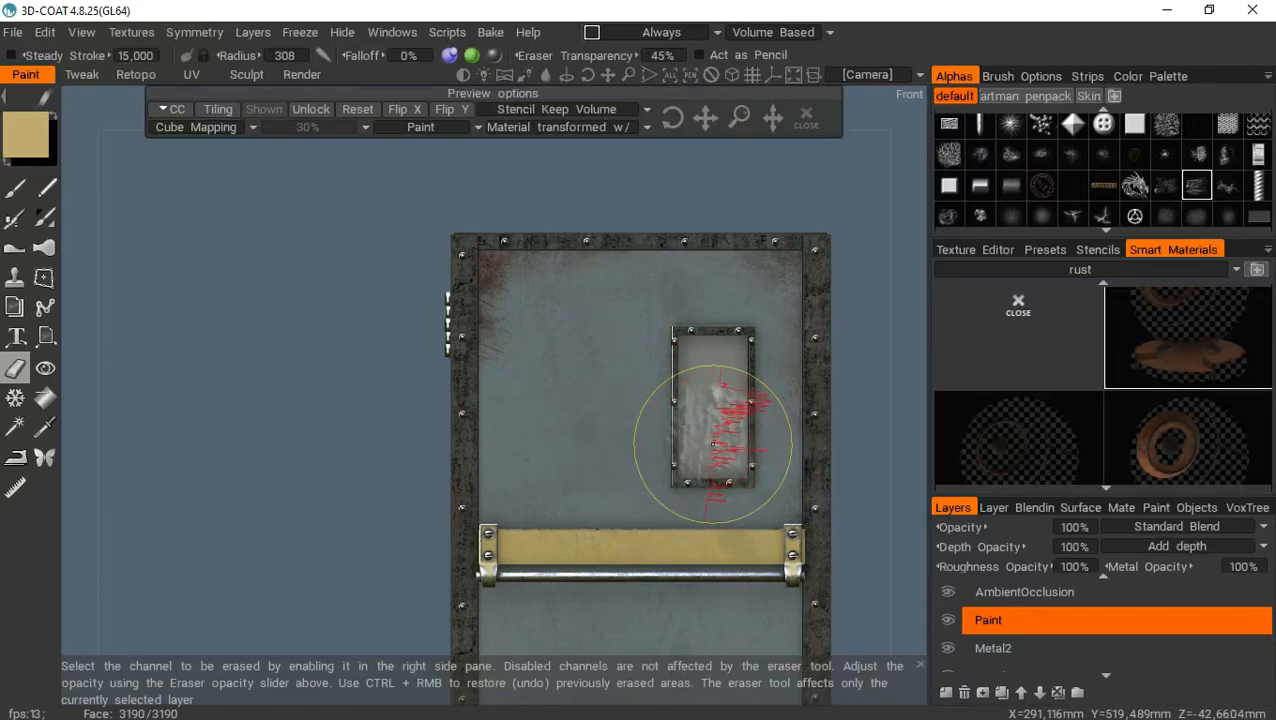
key("bracketleft")
key("bracketleft")
key("bracketleft")
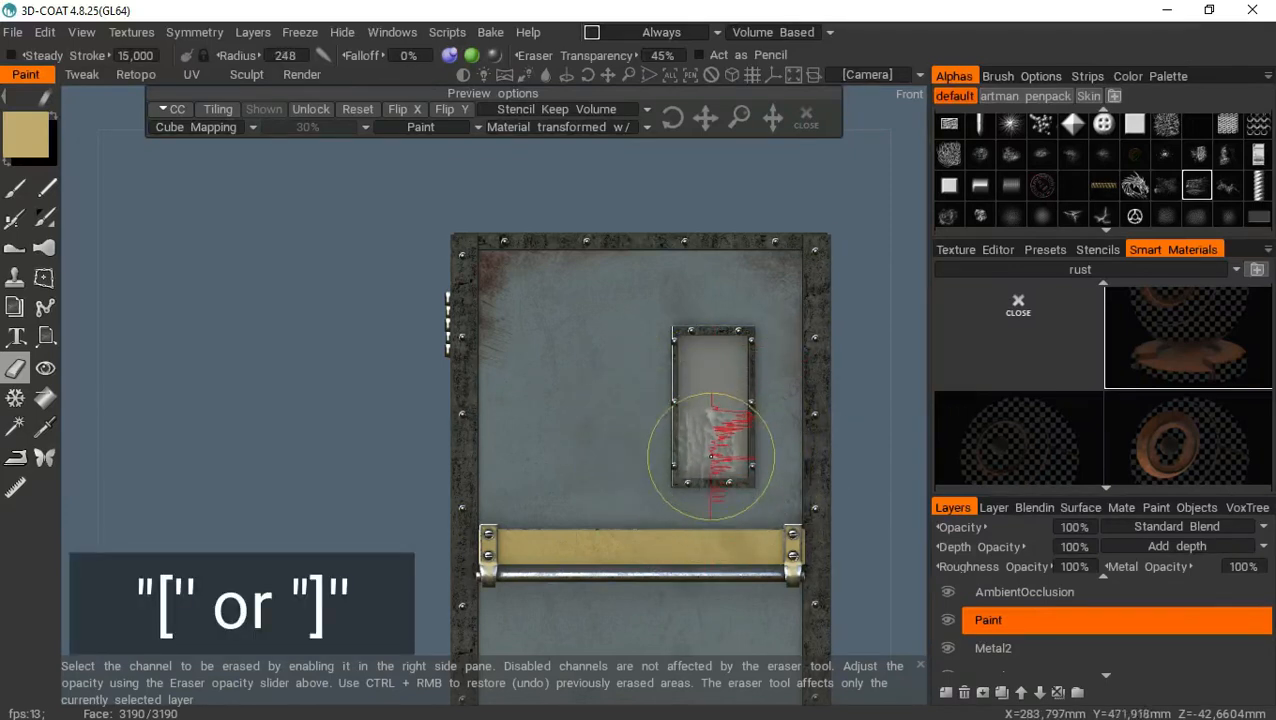
mouse_move(701, 474)
left_mouse_down()
mouse_move(730, 466)
mouse_move(732, 450)
mouse_move(672, 273)
mouse_move(695, 365)
mouse_move(680, 395)
mouse_move(658, 385)
mouse_move(697, 440)
mouse_move(680, 432)
mouse_move(697, 437)
mouse_move(683, 447)
mouse_move(669, 319)
mouse_move(711, 371)
left_mouse_up()
left_click(697, 438)
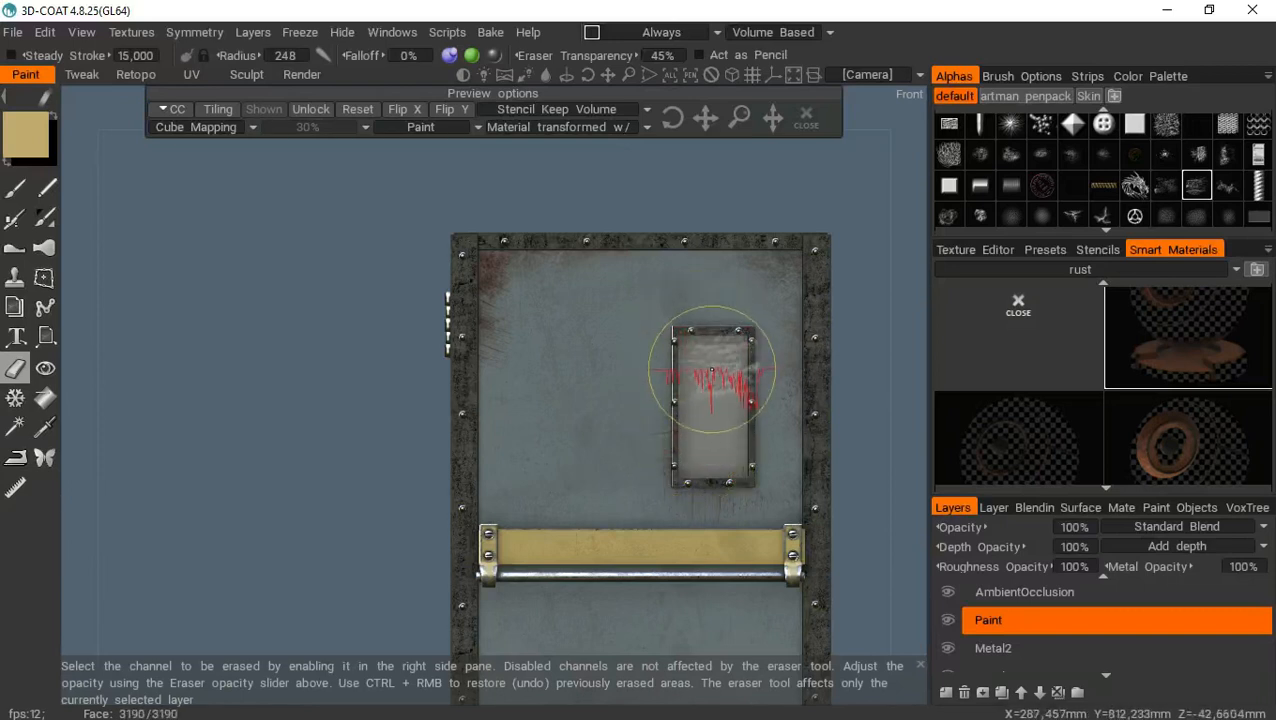
Switch to a patchy grunge alpha, set the brush radius to 314 and erase paint at the window's lower-left corner
left_click(1013, 155)
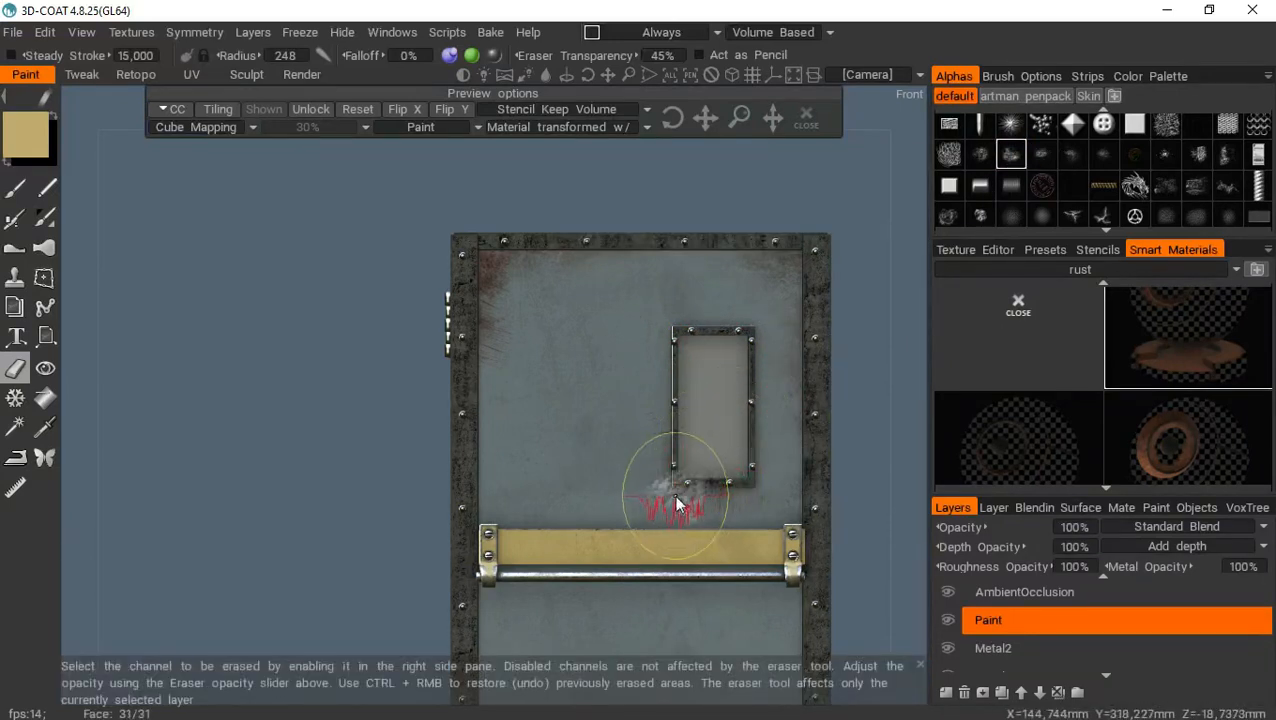
right_click_drag(678, 499, 693, 504)
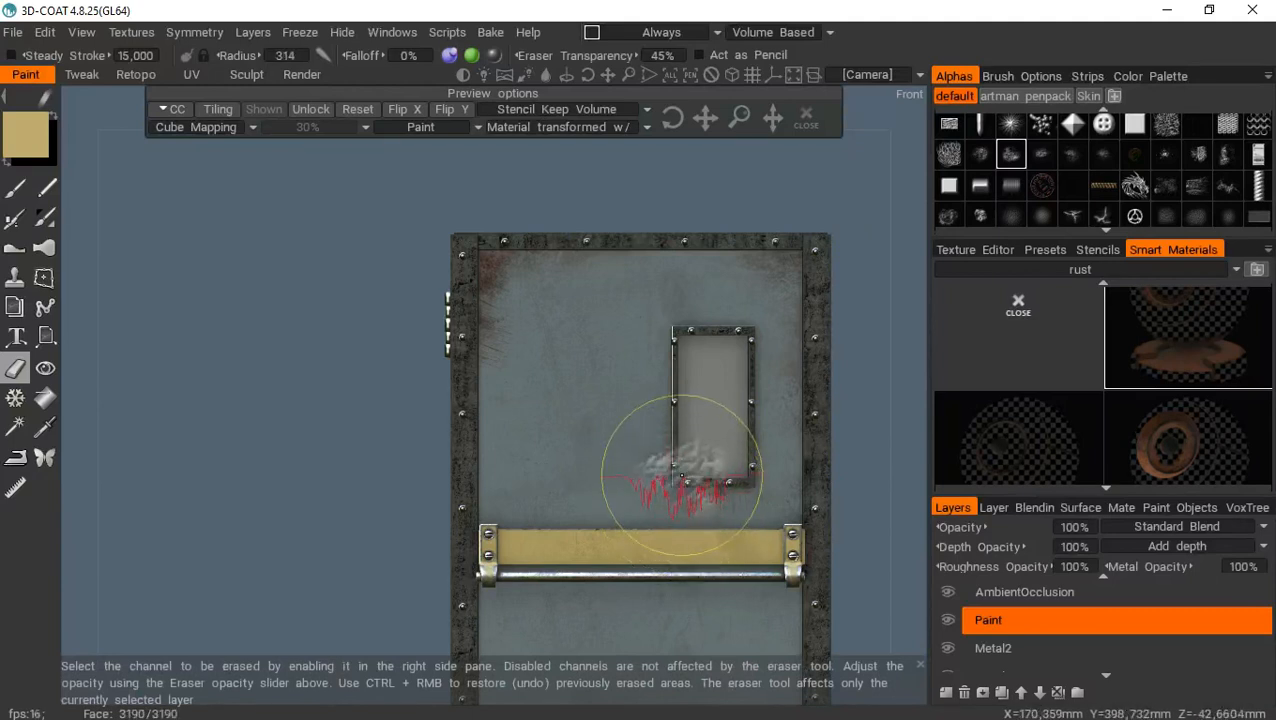
left_click(681, 475)
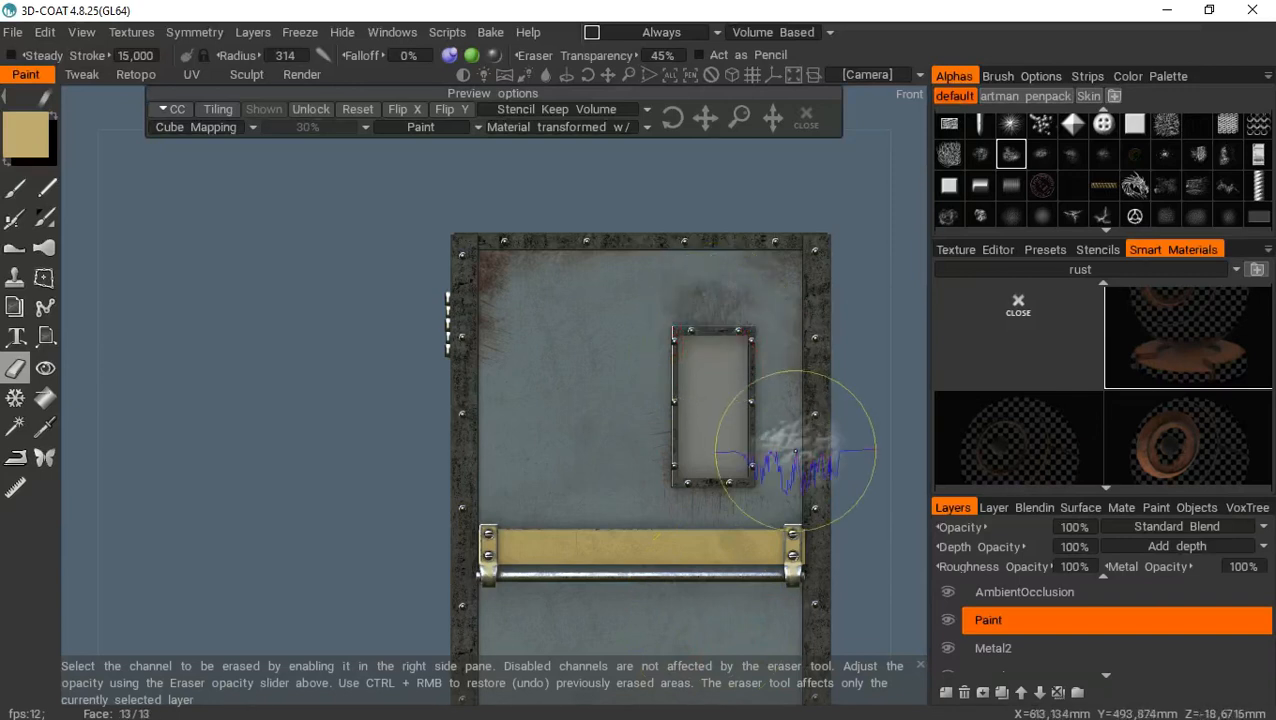
Undo the last erase, set the brush radius to 197 and erase small worn spots along the window's right edge
key("ctrl+z")
right_click_drag(741, 331, 719, 315)
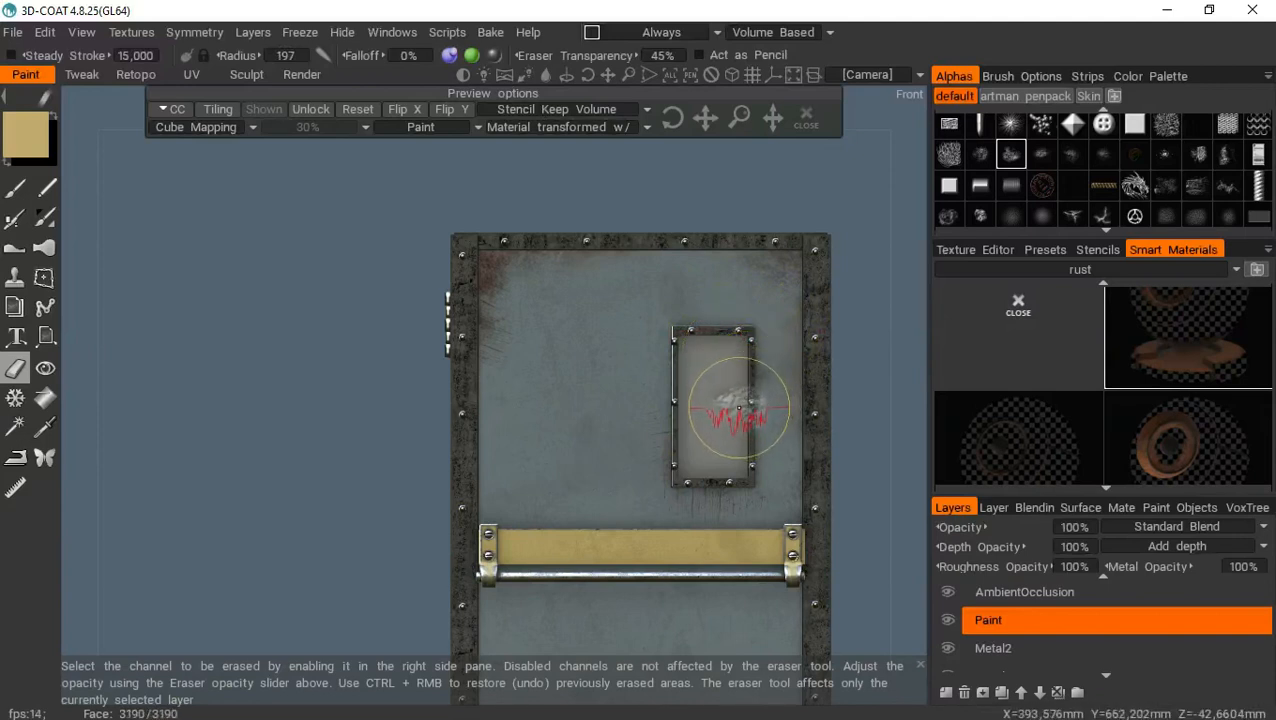
left_click(739, 403)
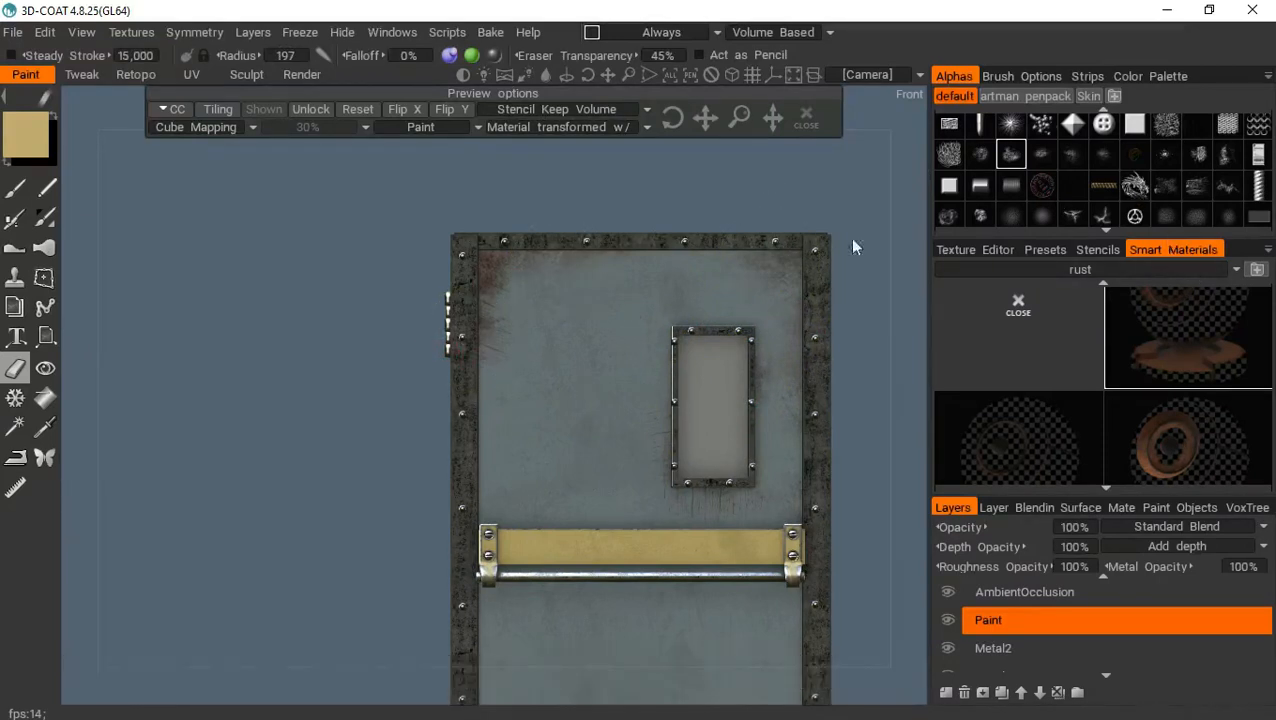
Set the brush radius to 402 and erase a large worn patch at the door's left edge above the handle
right_click_drag(507, 490, 561, 520)
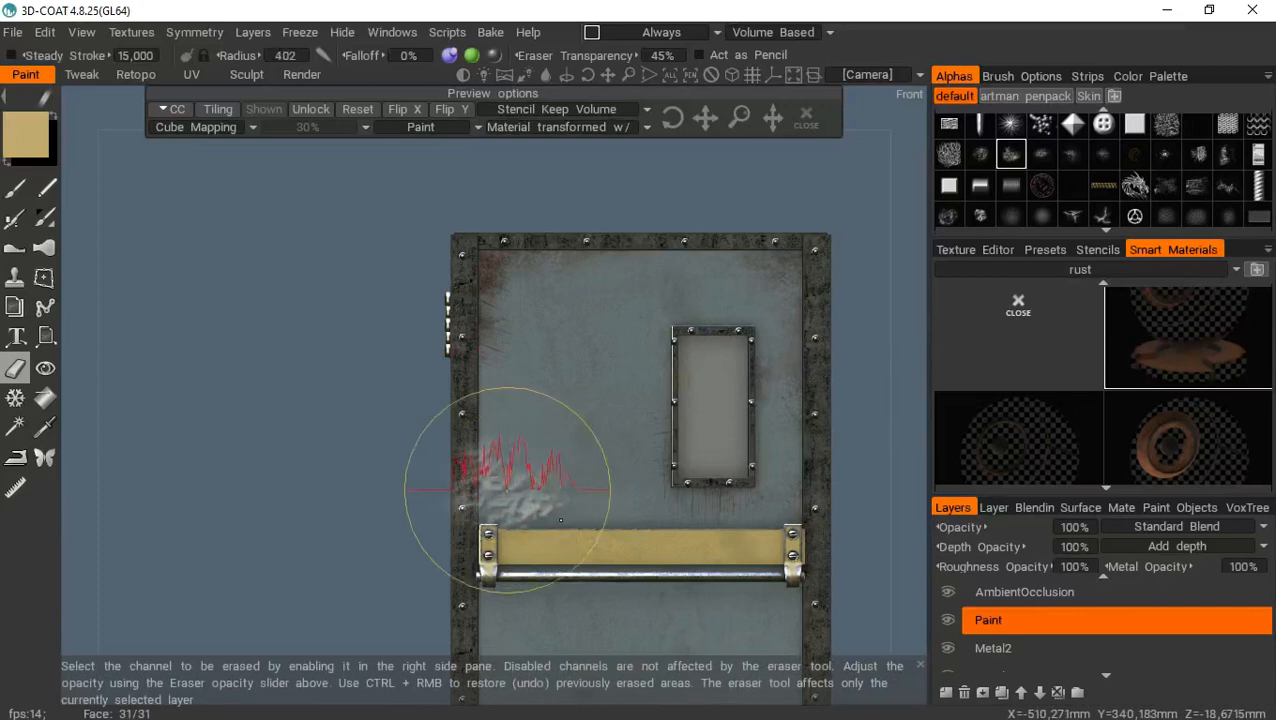
left_click(479, 490)
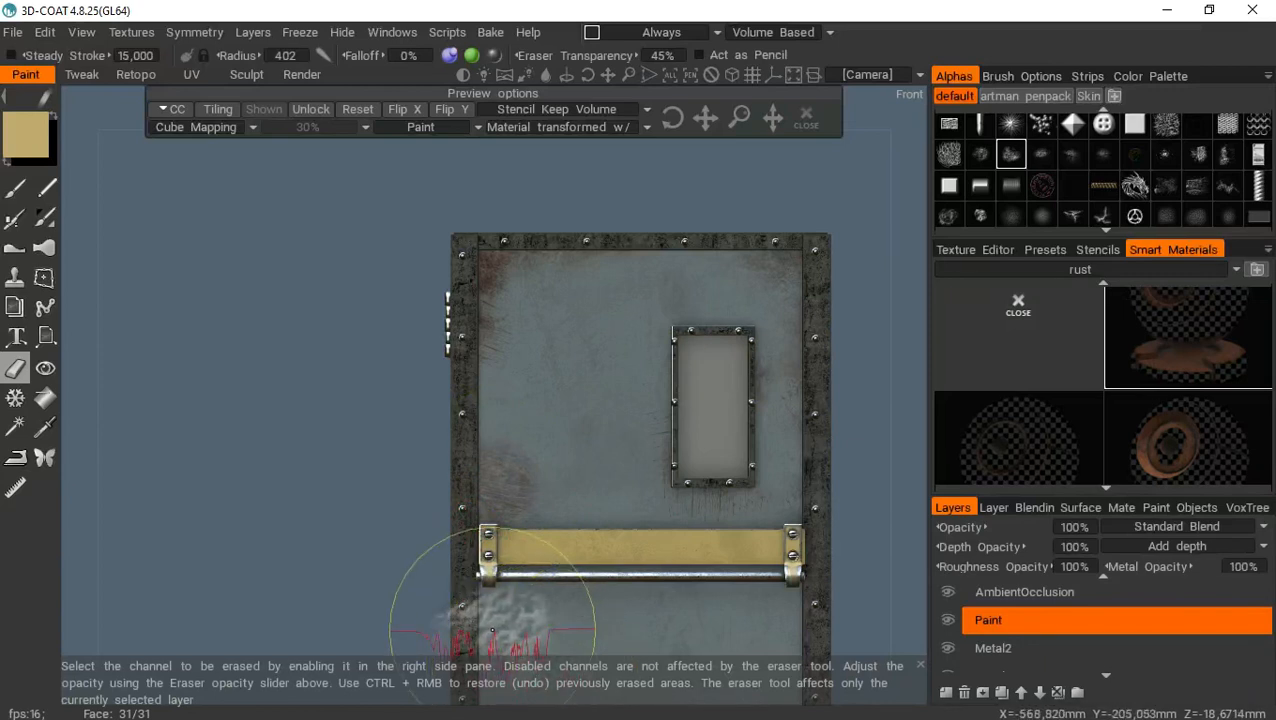
Hide the closure paint object to expose the door surface behind the handle, and return to the layer list
left_click(1199, 508)
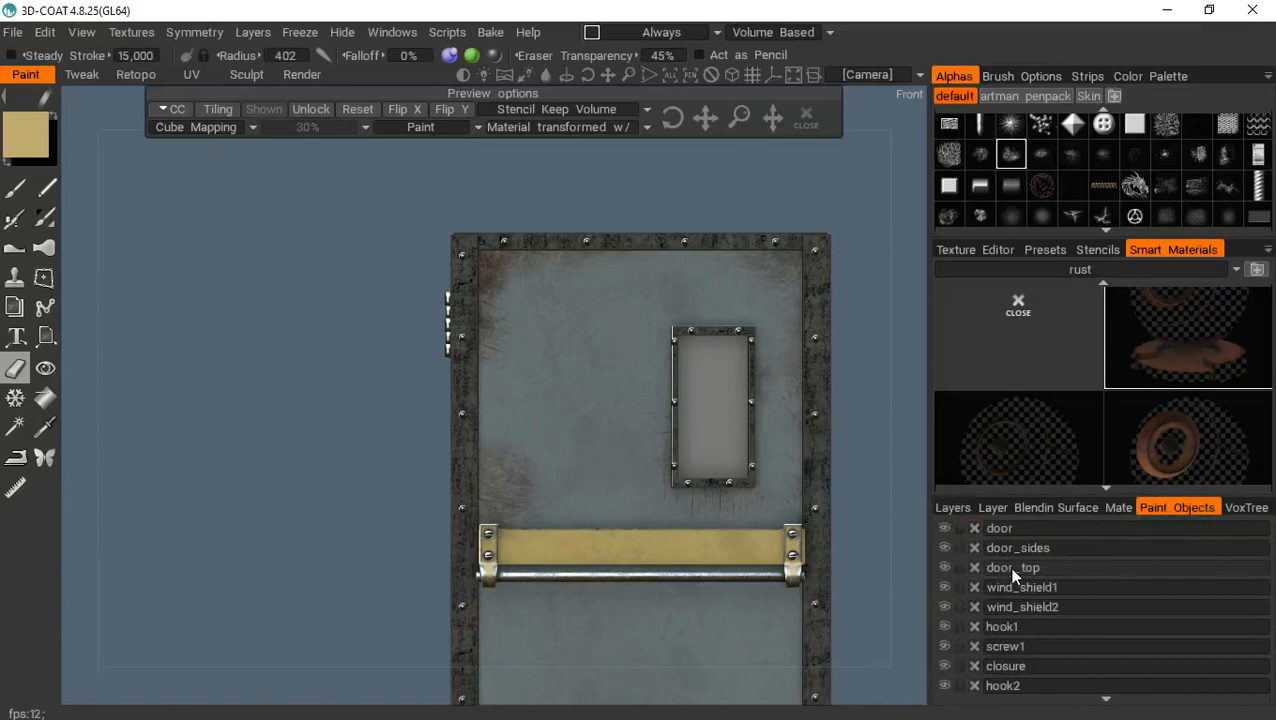
left_click(943, 668)
mouse_move(420, 545)
left_mouse_down()
mouse_move(442, 532)
mouse_move(485, 541)
mouse_move(485, 640)
left_mouse_up()
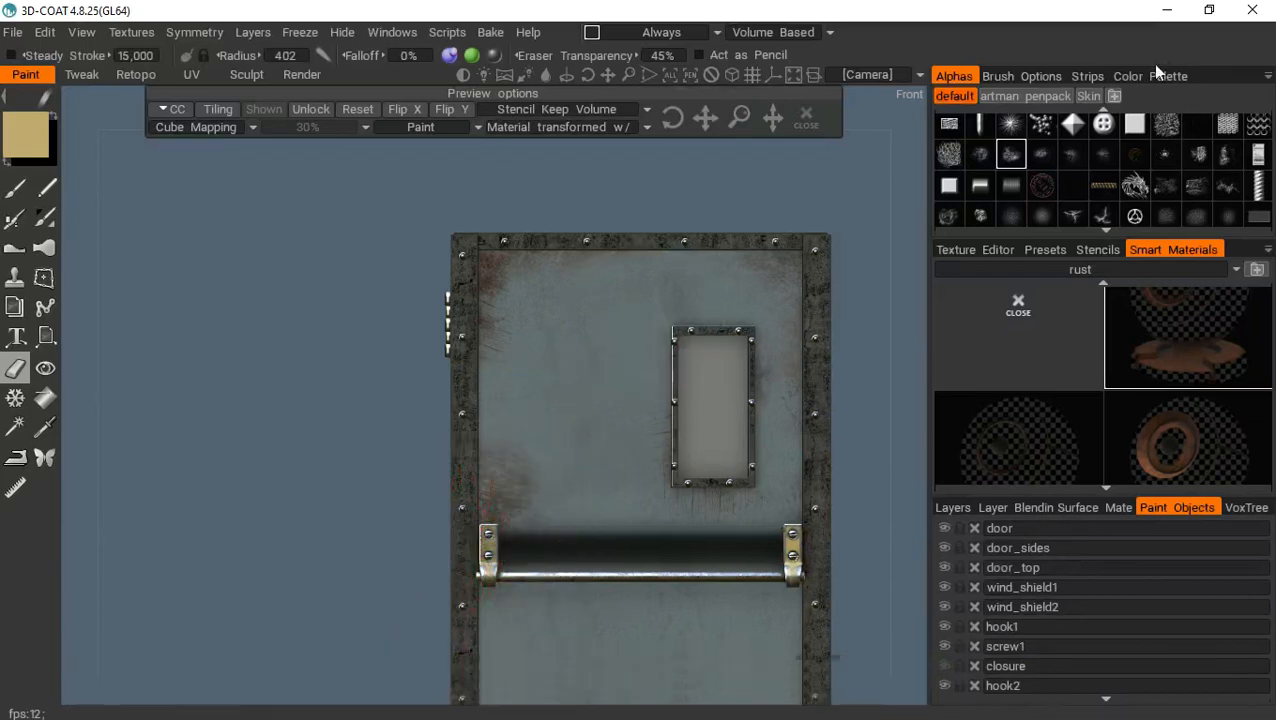
left_click(952, 507)
With the Valley of the Dry Bones 2_009 alpha, erase streaky wear on the door's left edge above and below the handle bracket
scroll(1083, 170, "down", 1)
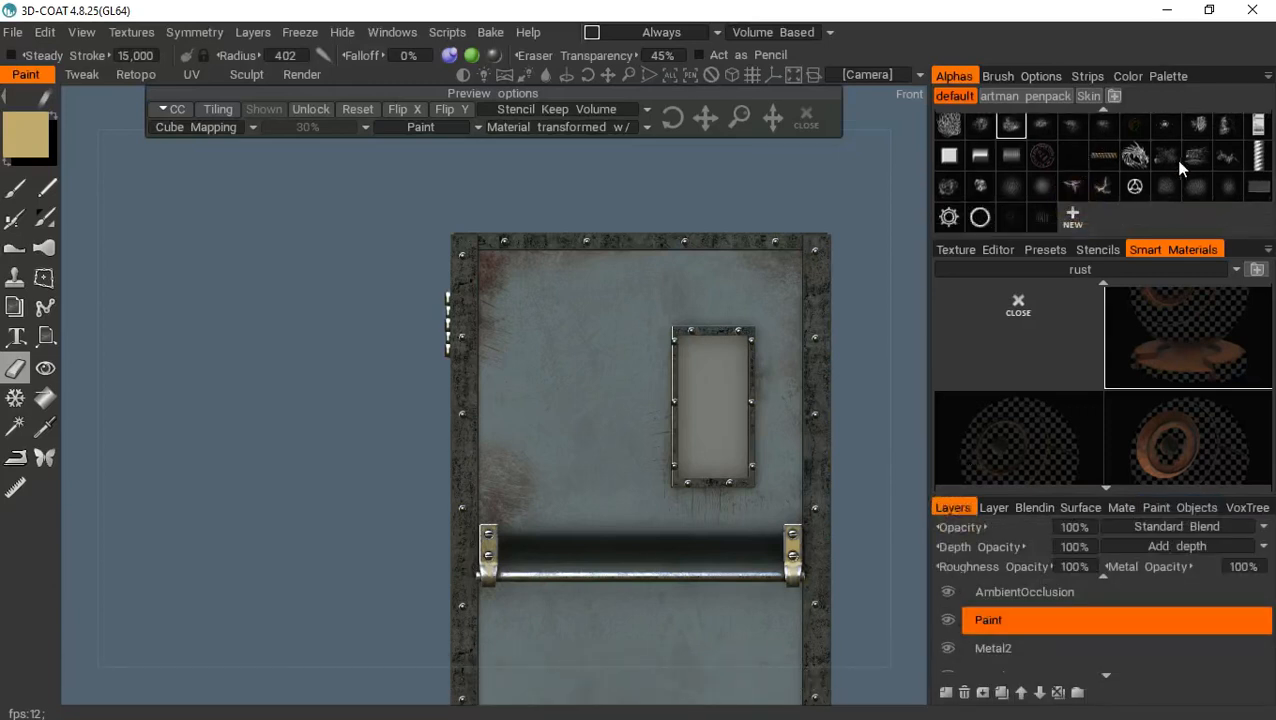
mouse_move(1168, 161)
left_click(1190, 158)
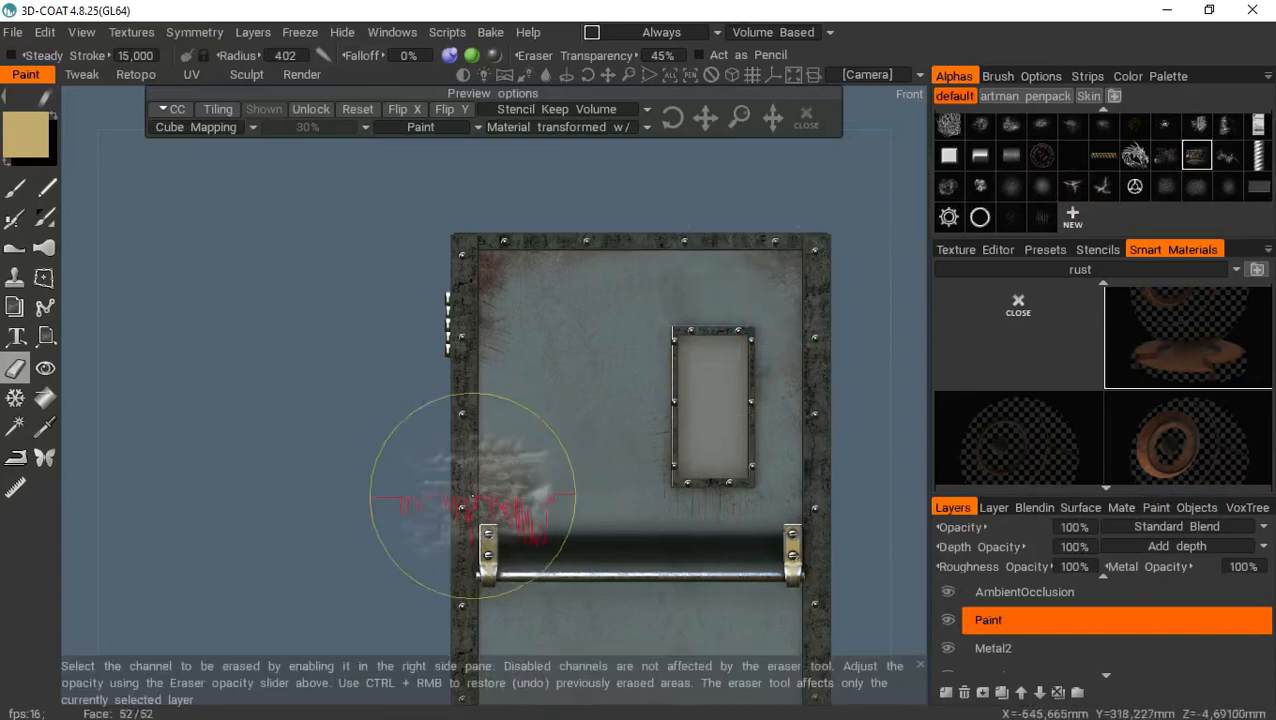
left_click(476, 490)
left_click_drag(611, 75, 518, 213)
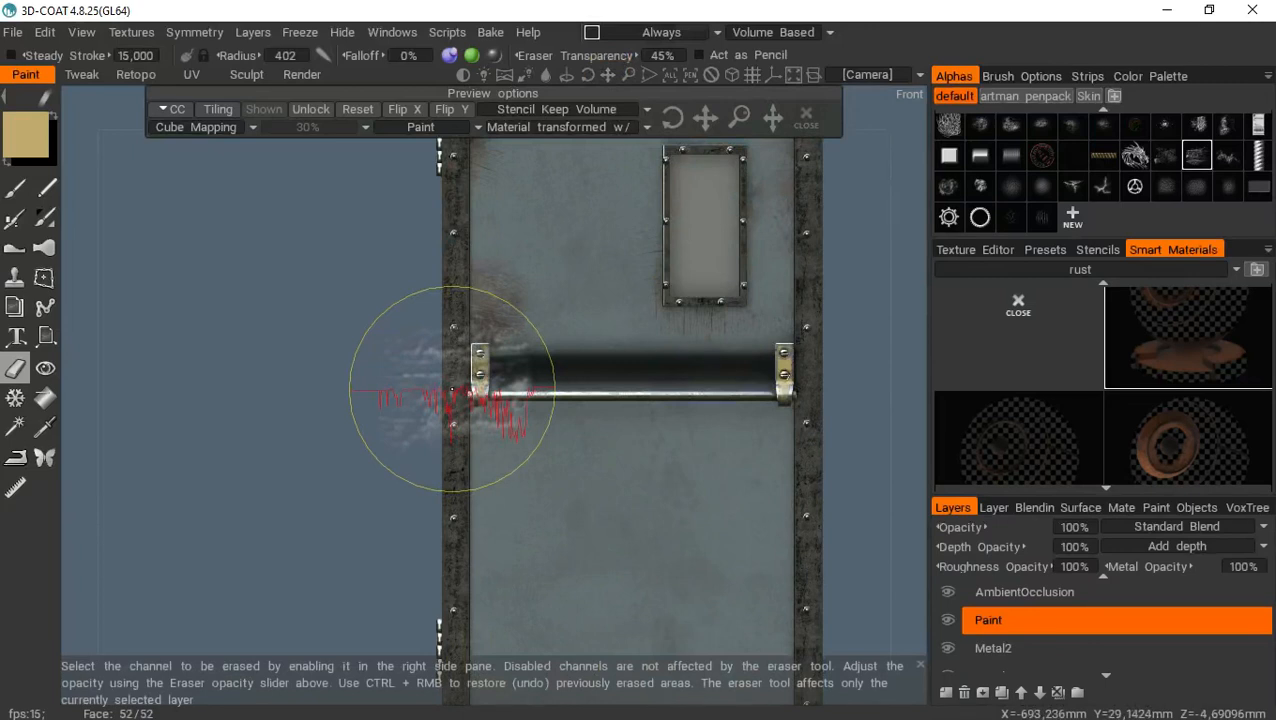
left_click(452, 390)
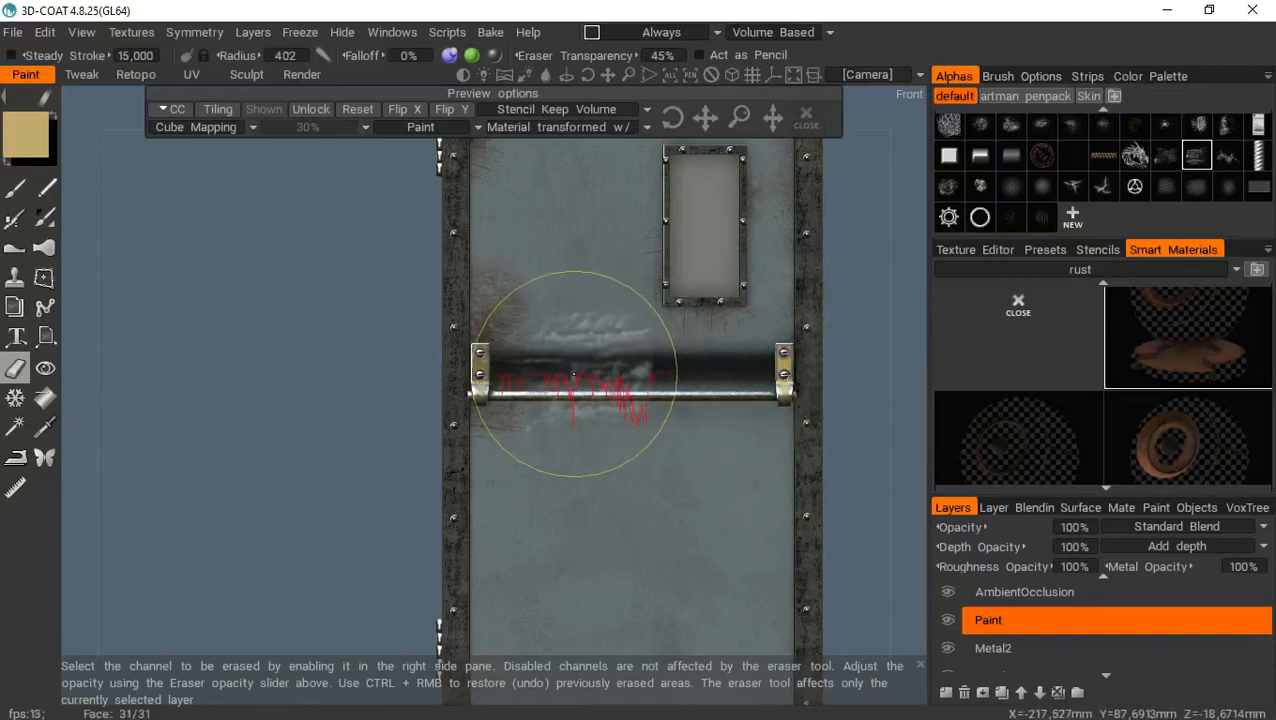
Return to the patchy grunge alpha, set the brush radius to 274 and erase a worn patch just above the handle bar
right_click_drag(573, 373, 518, 346)
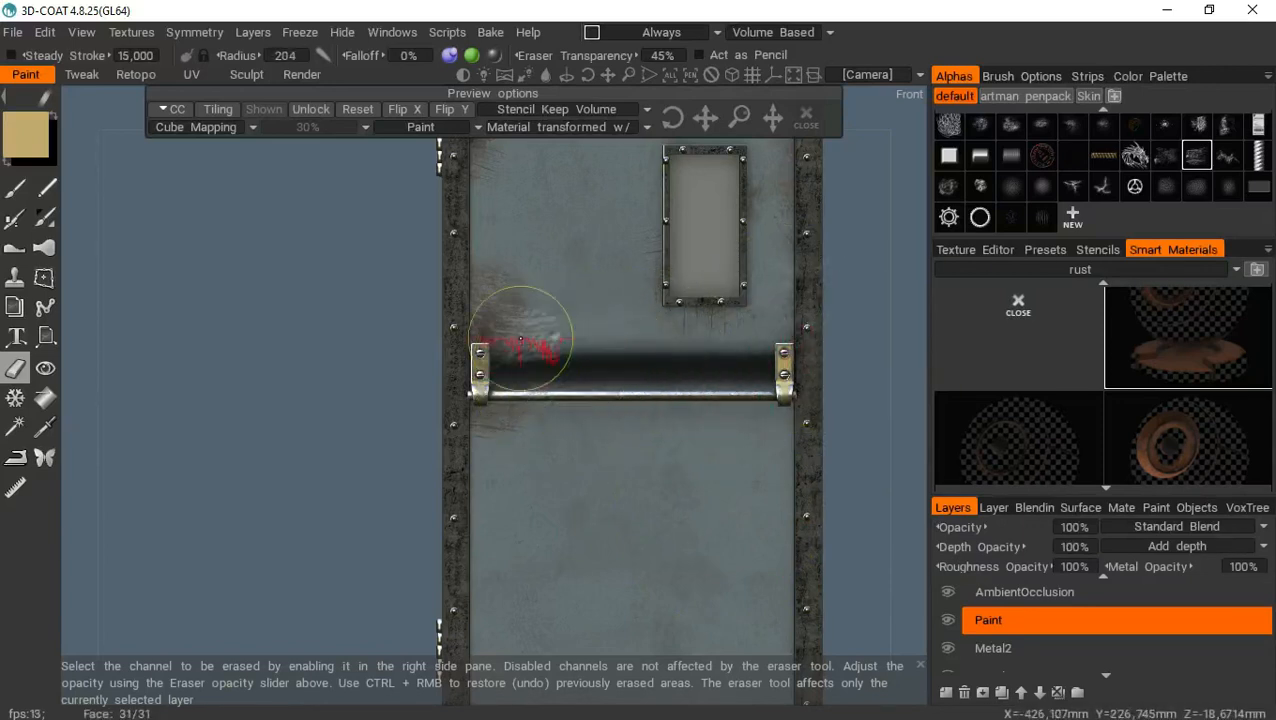
scroll(1166, 150, "up", 1)
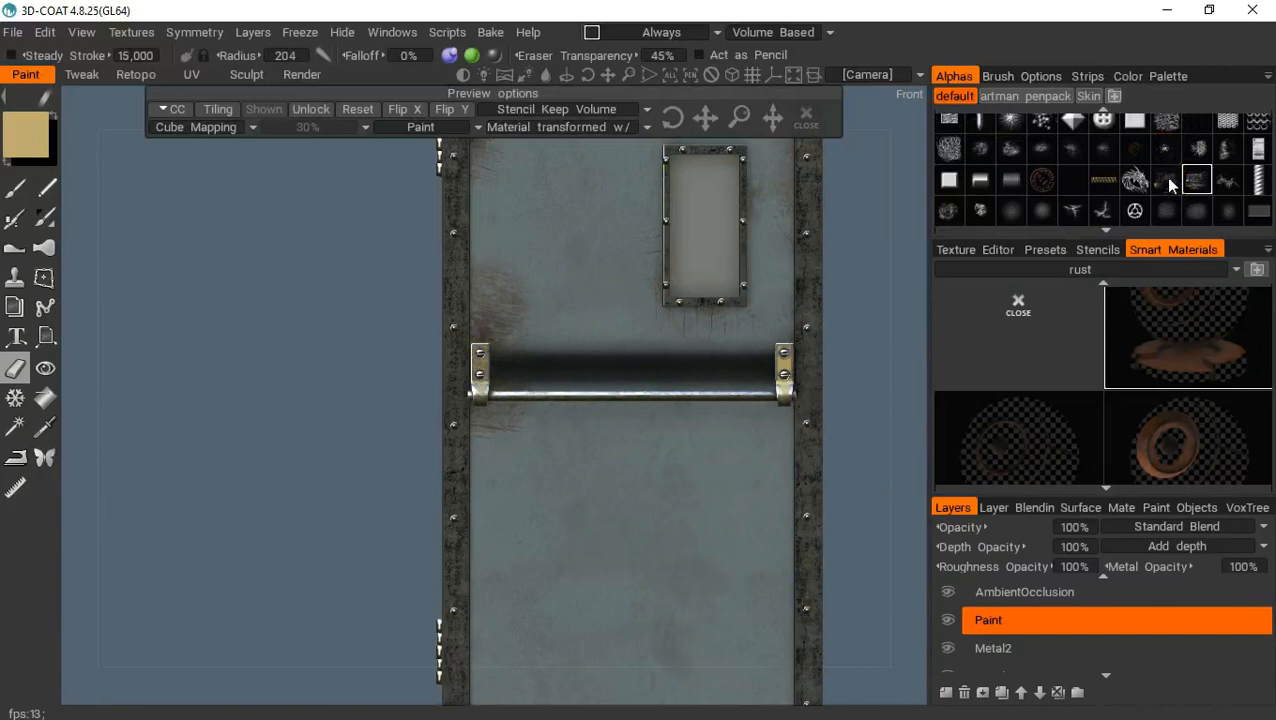
left_click(1010, 150)
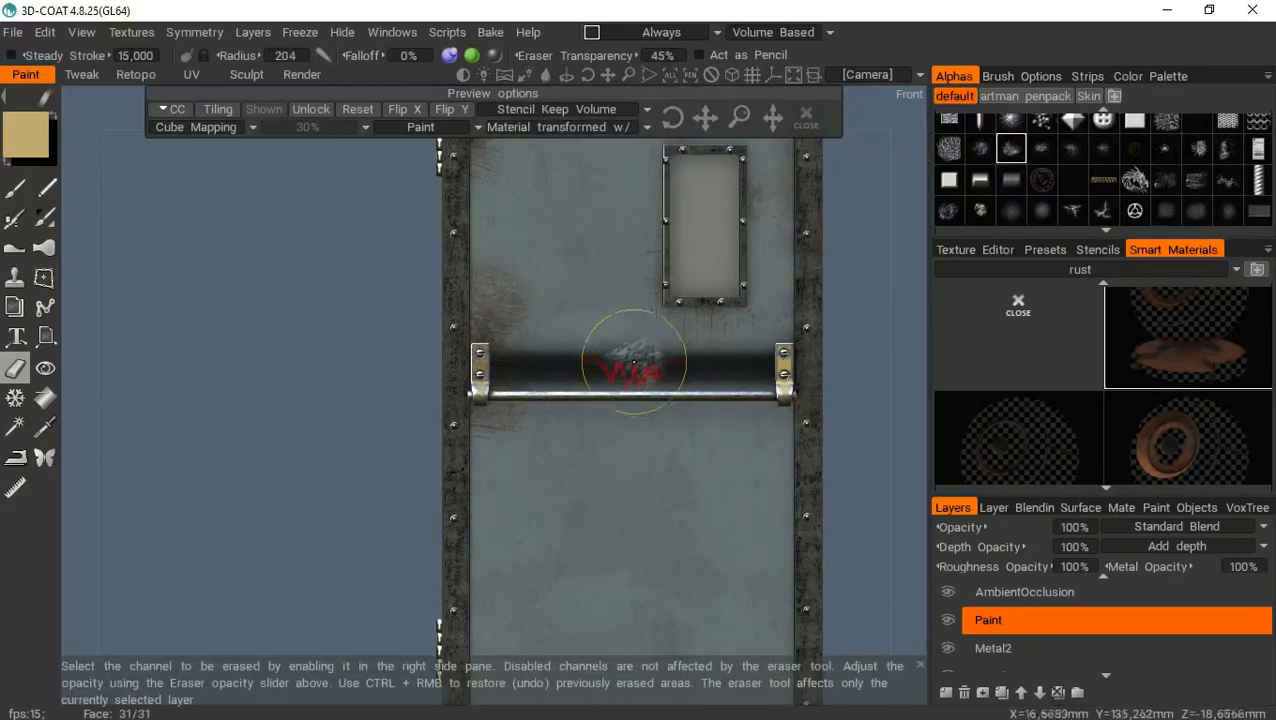
right_click_drag(609, 366, 633, 361)
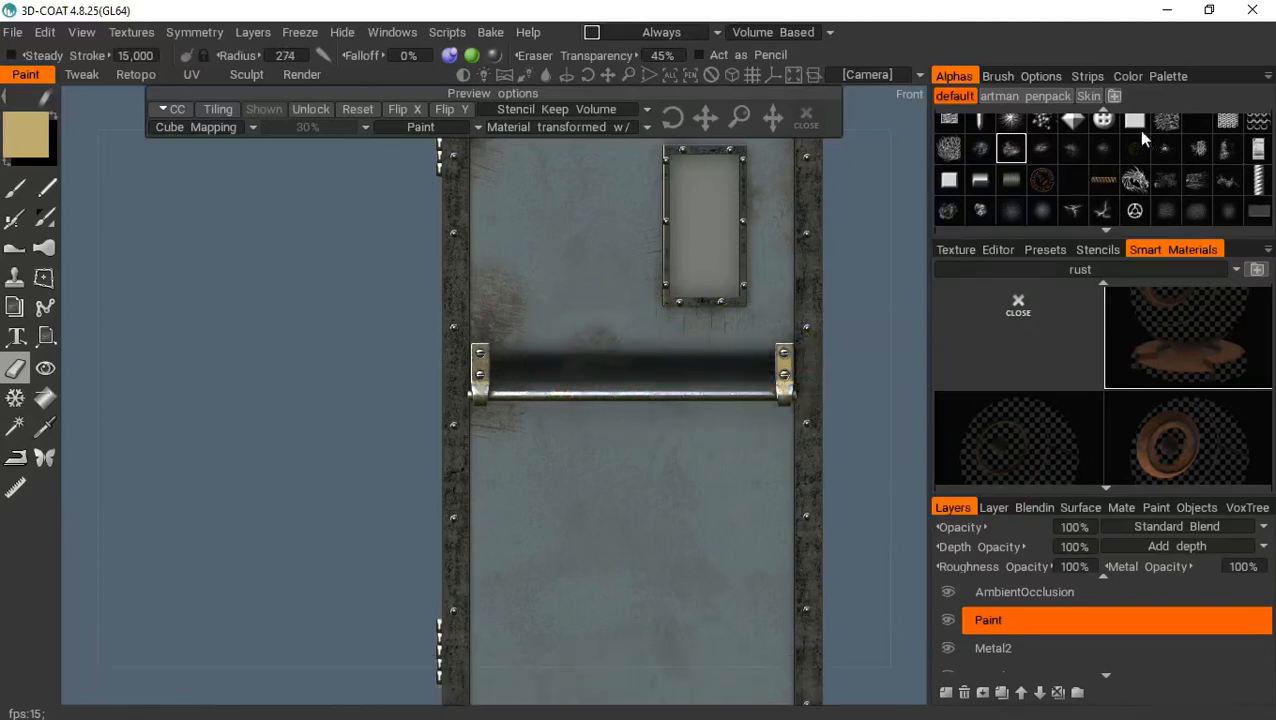
Choose an irregular blotch alpha and erase worn patches below the handle bar and beside the door's left frame
left_click(1228, 148)
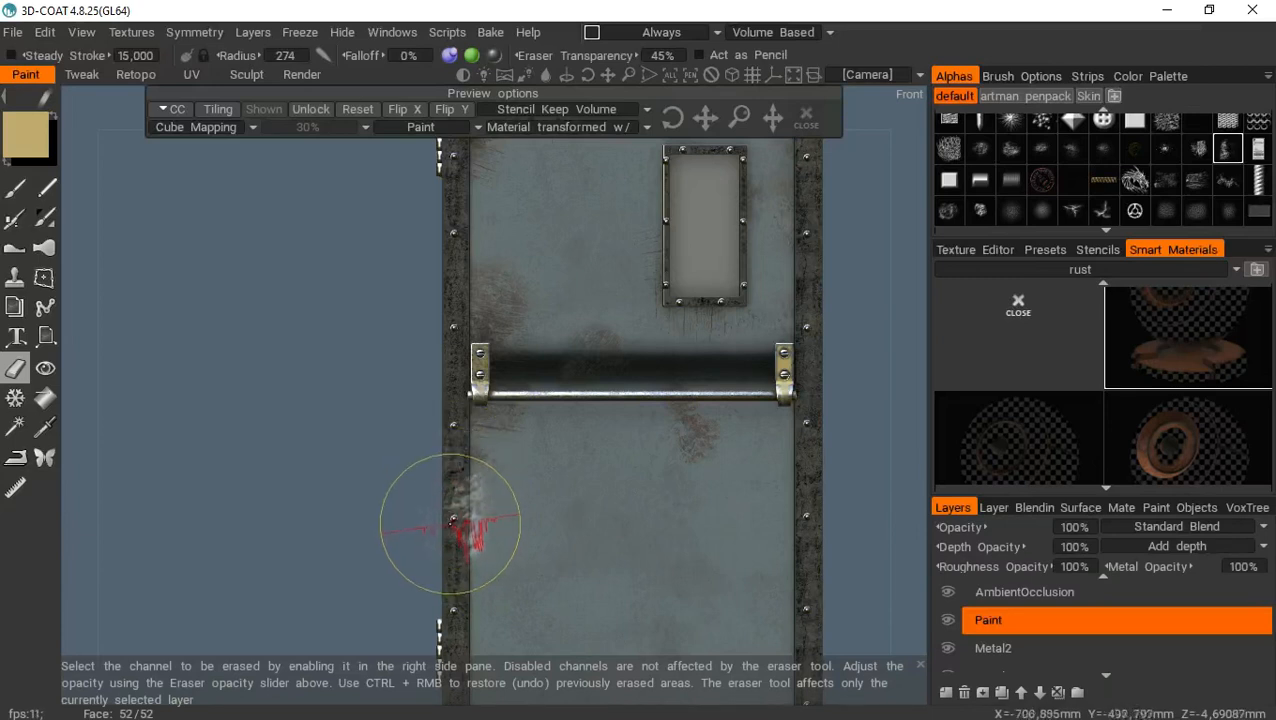
left_click(446, 510)
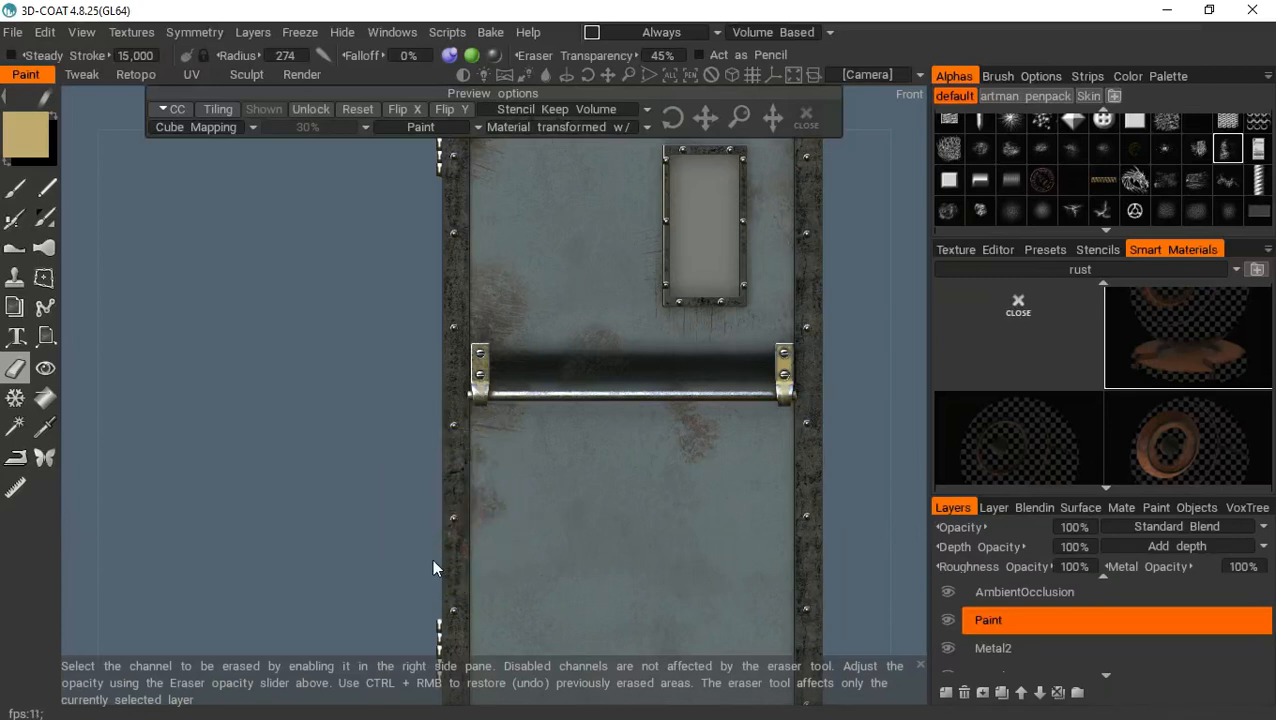
Choose a speckled alpha and erase small paint chips down the door's left edge below the handle
left_click(1172, 156)
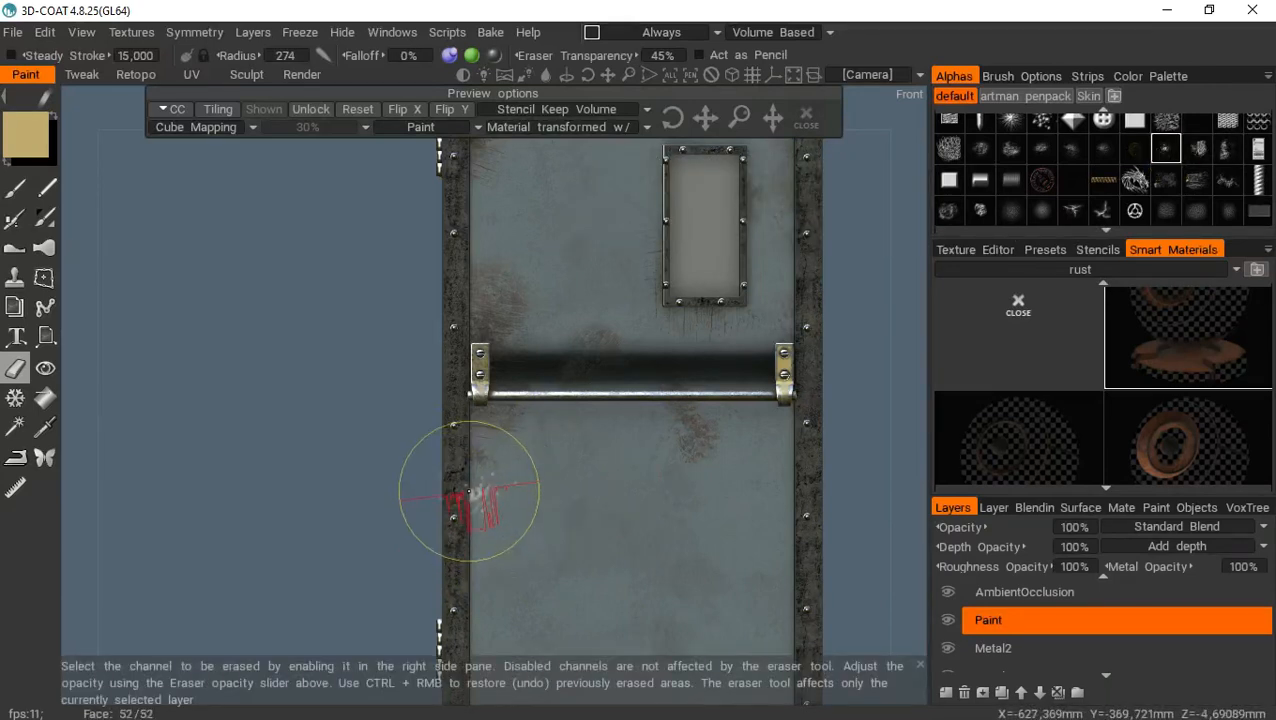
left_click(458, 495)
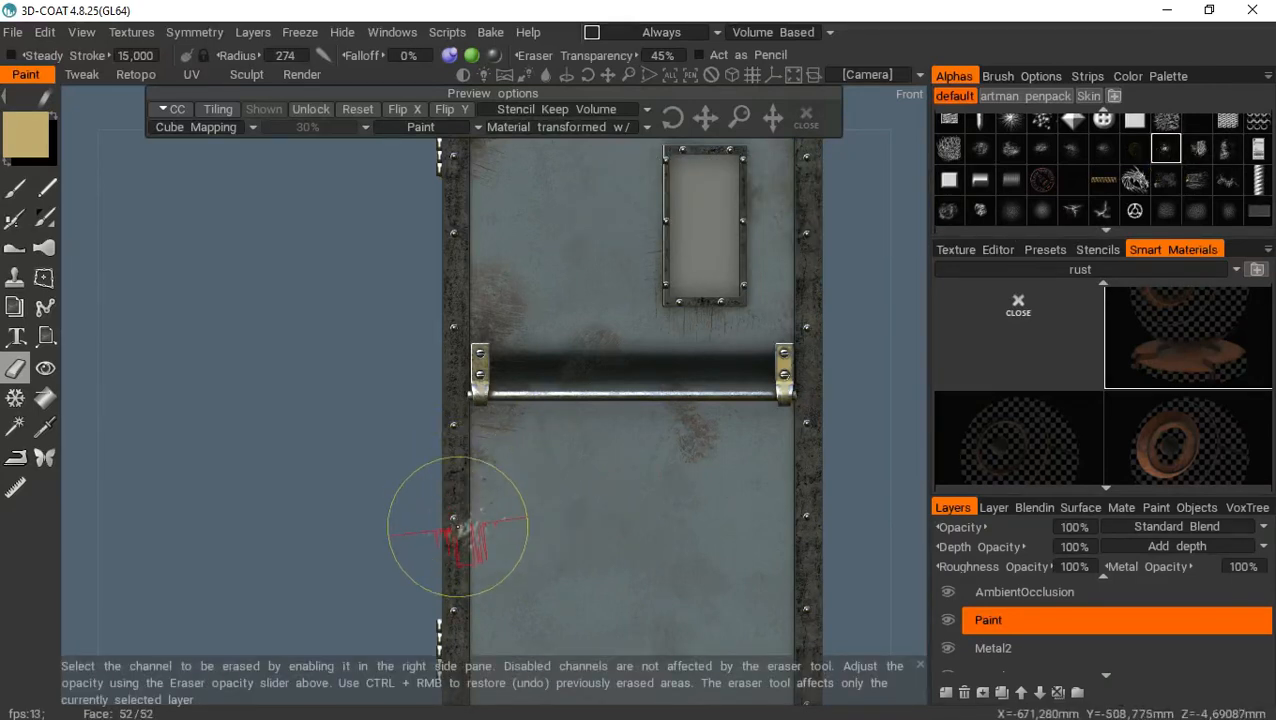
left_click(457, 527)
left_click(458, 515)
left_click(461, 503)
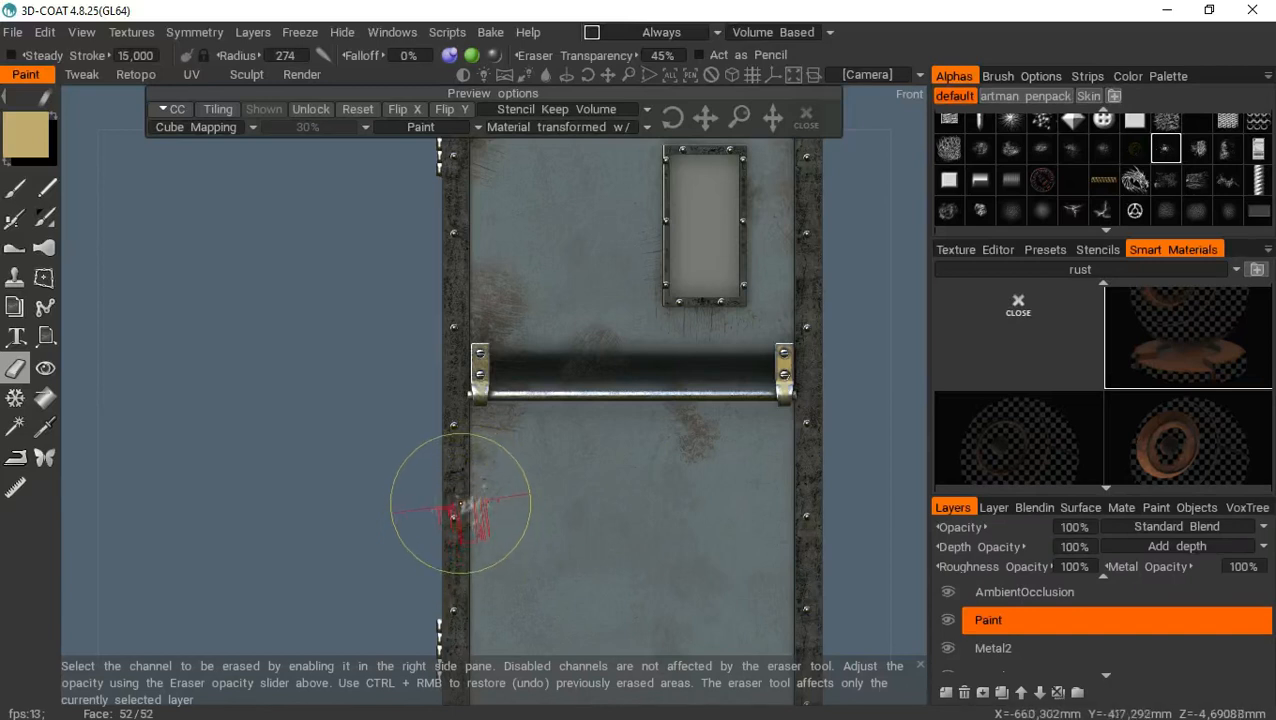
left_click(452, 562)
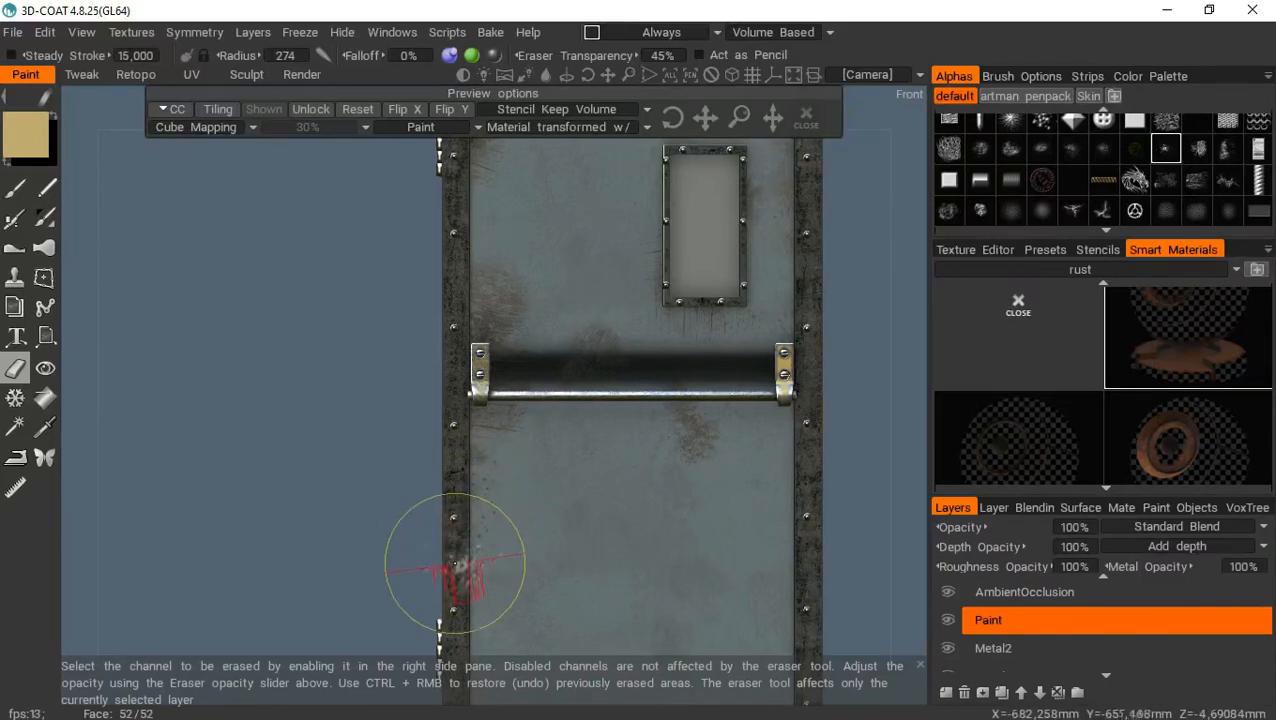
left_click(456, 400)
left_click(645, 410)
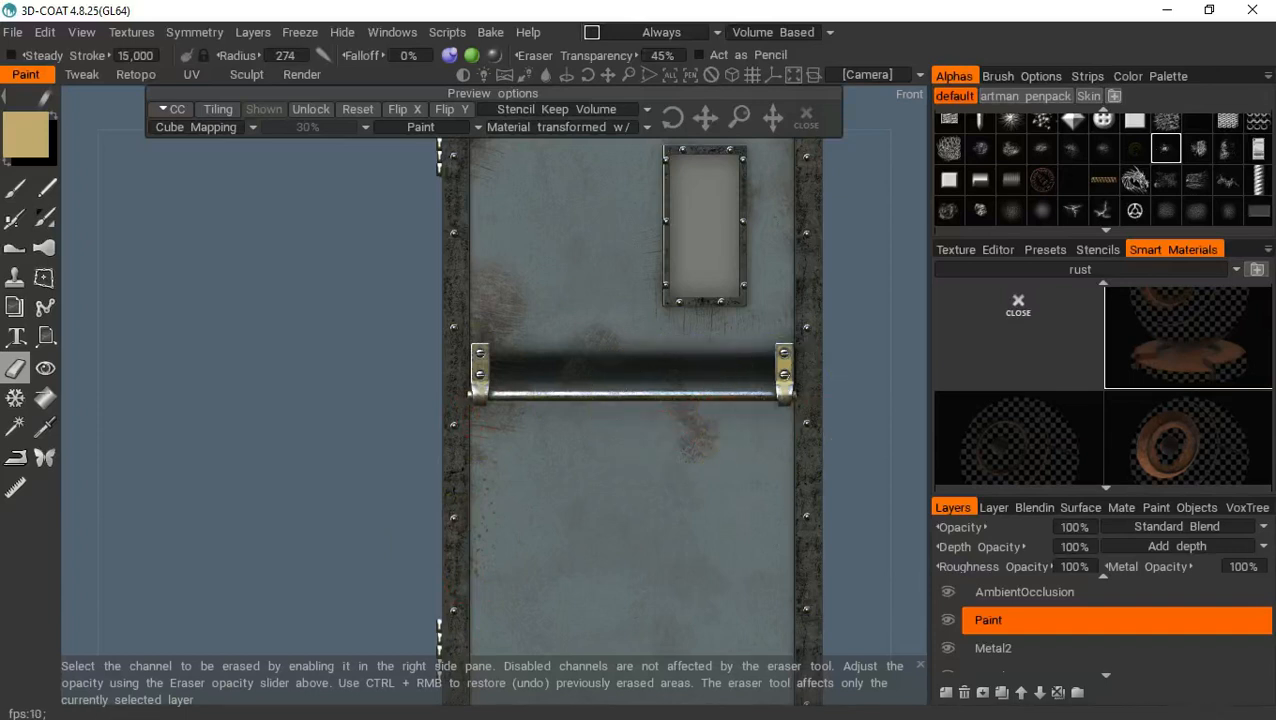
Choose a soft scratch alpha and erase faint wear around the right handle bracket and along the bar
left_click(1182, 184)
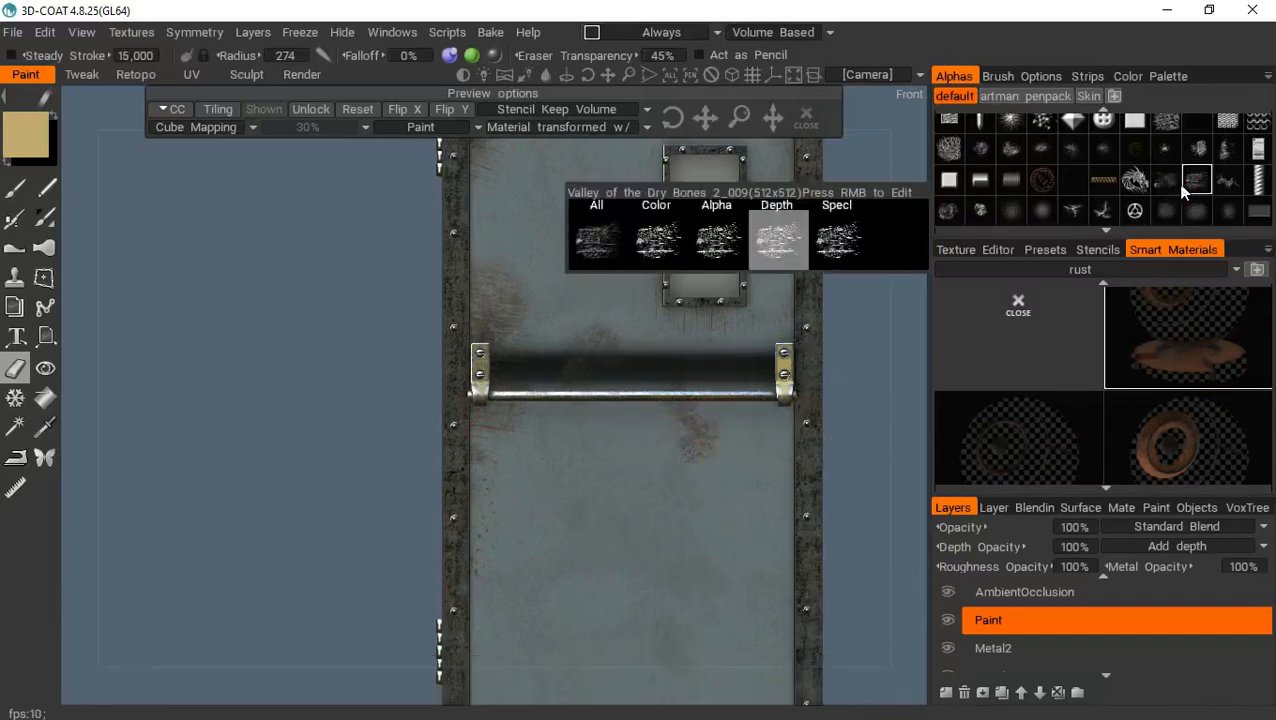
scroll(1120, 178, "up", 1)
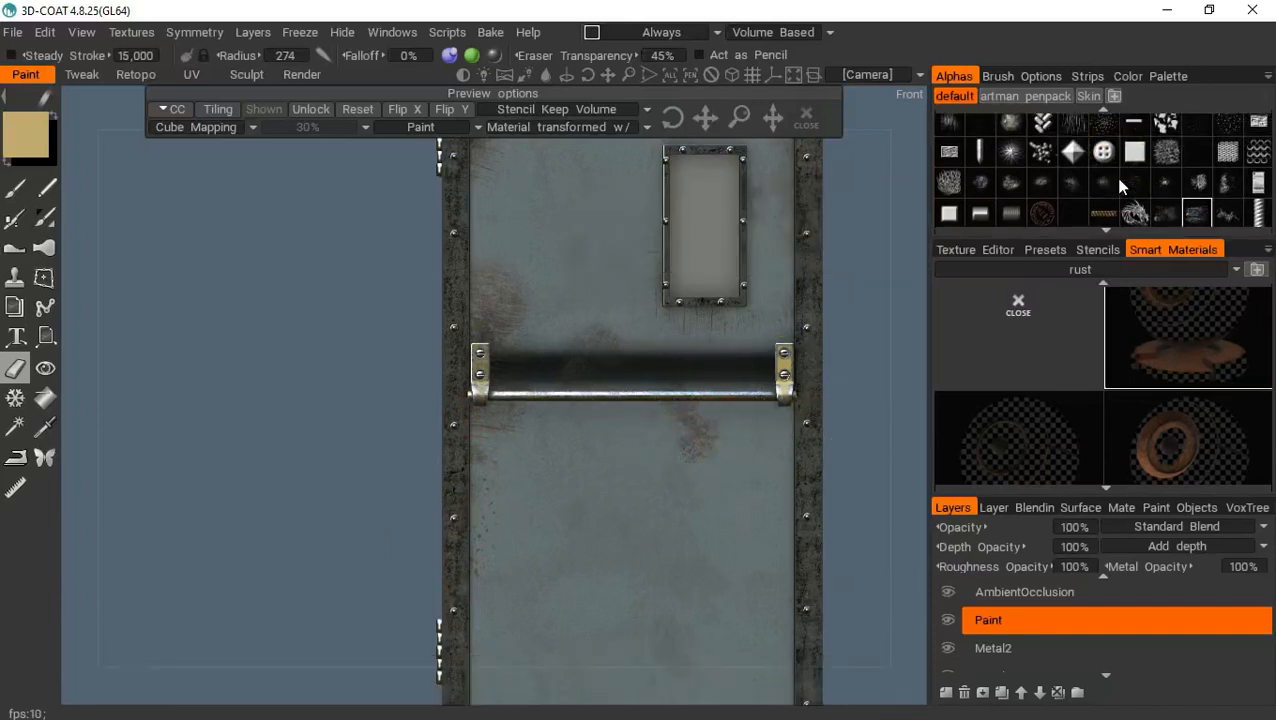
mouse_move(1116, 175)
left_click(1074, 183)
left_click(780, 404)
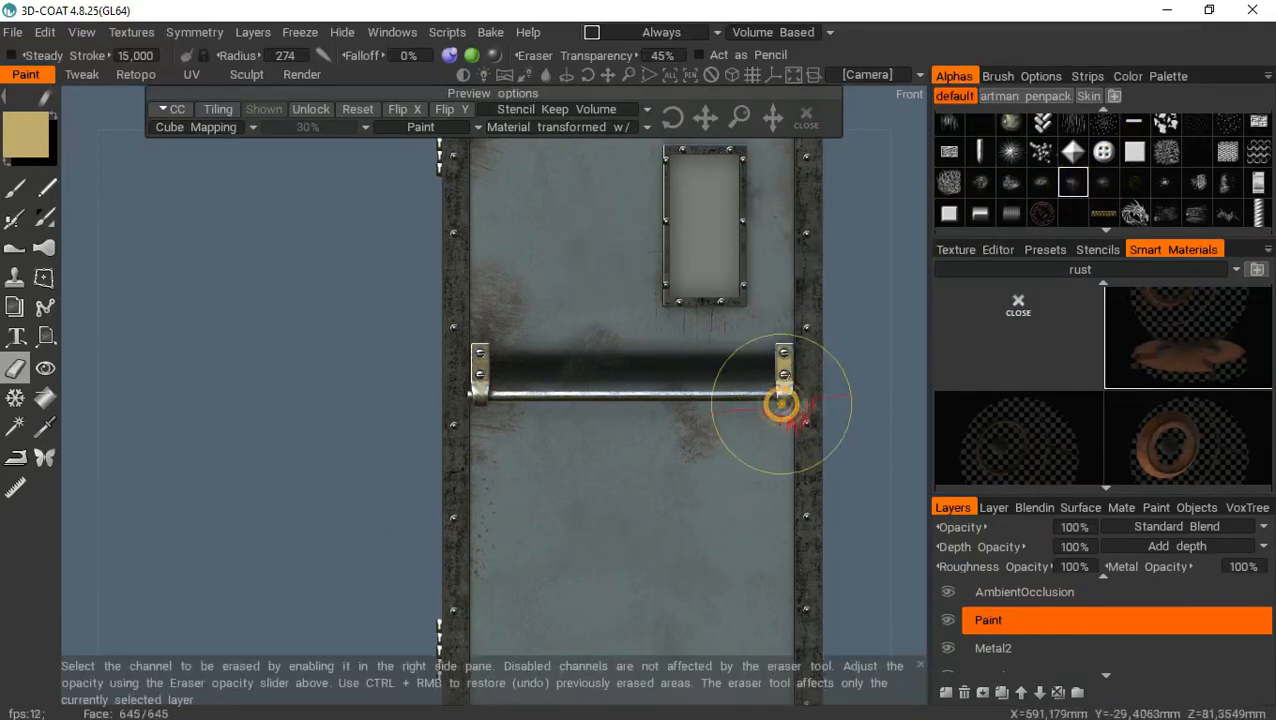
left_click(777, 425)
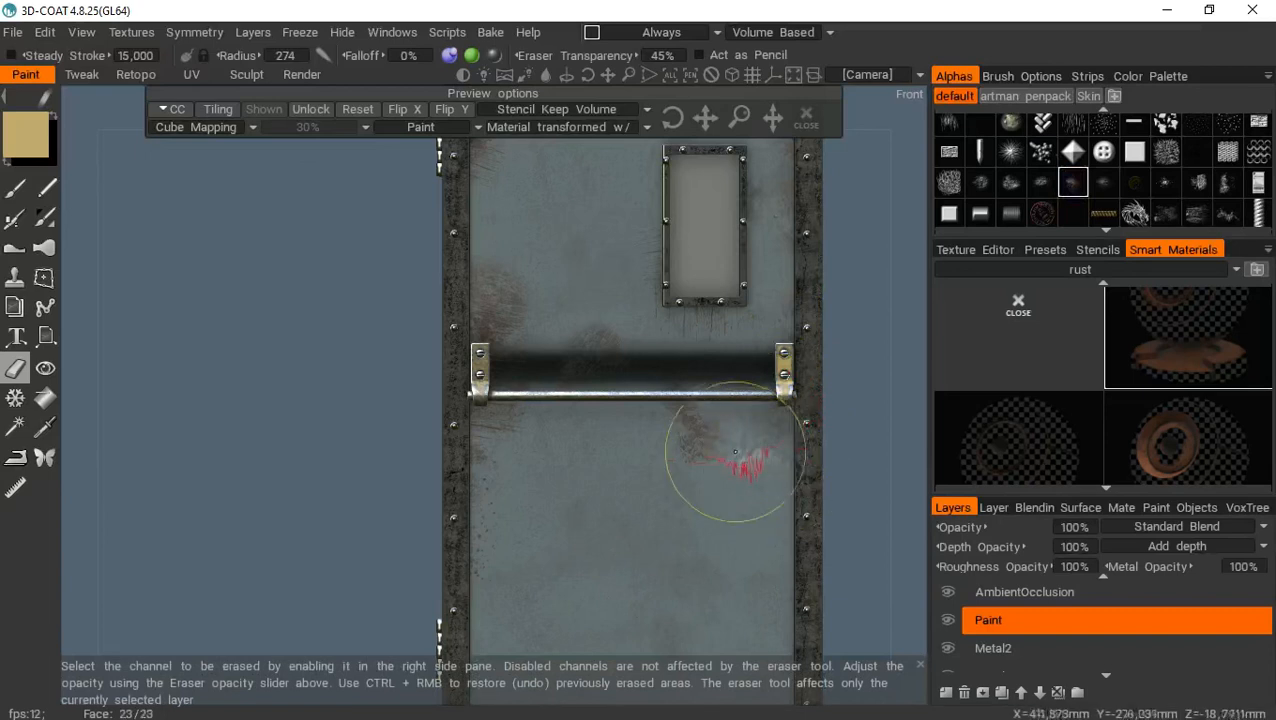
left_click(706, 381)
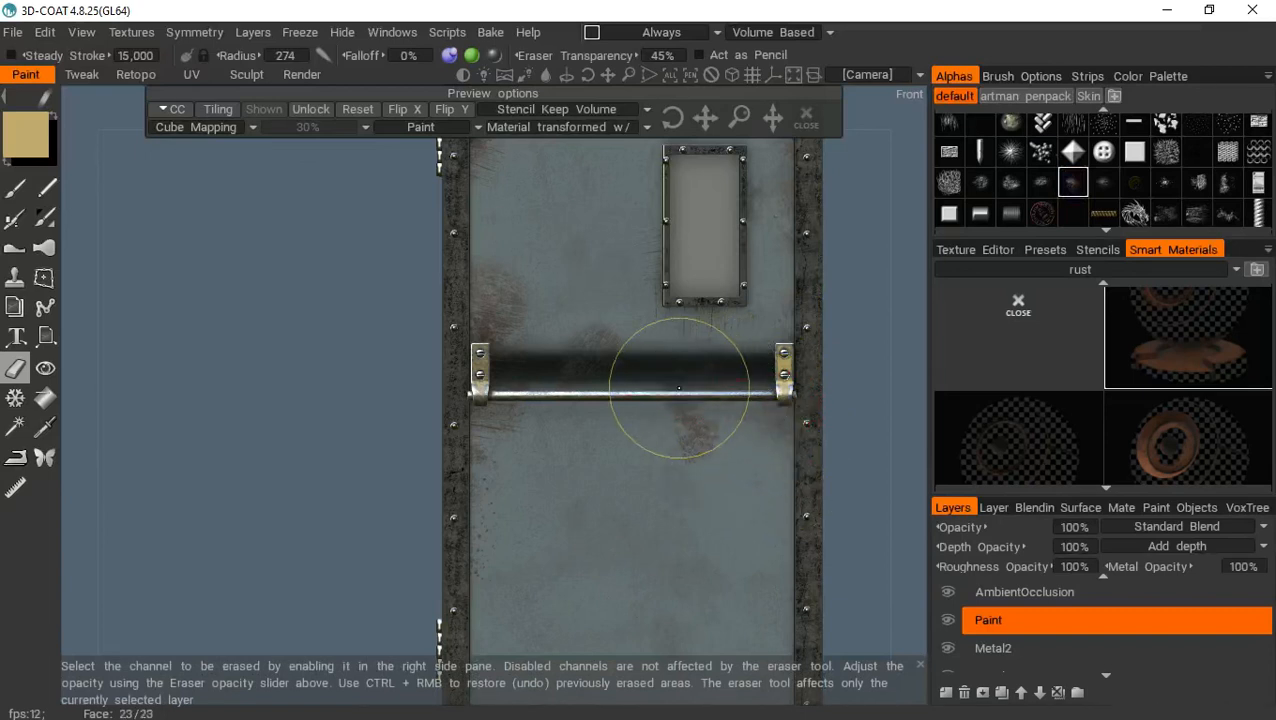
left_click(763, 404)
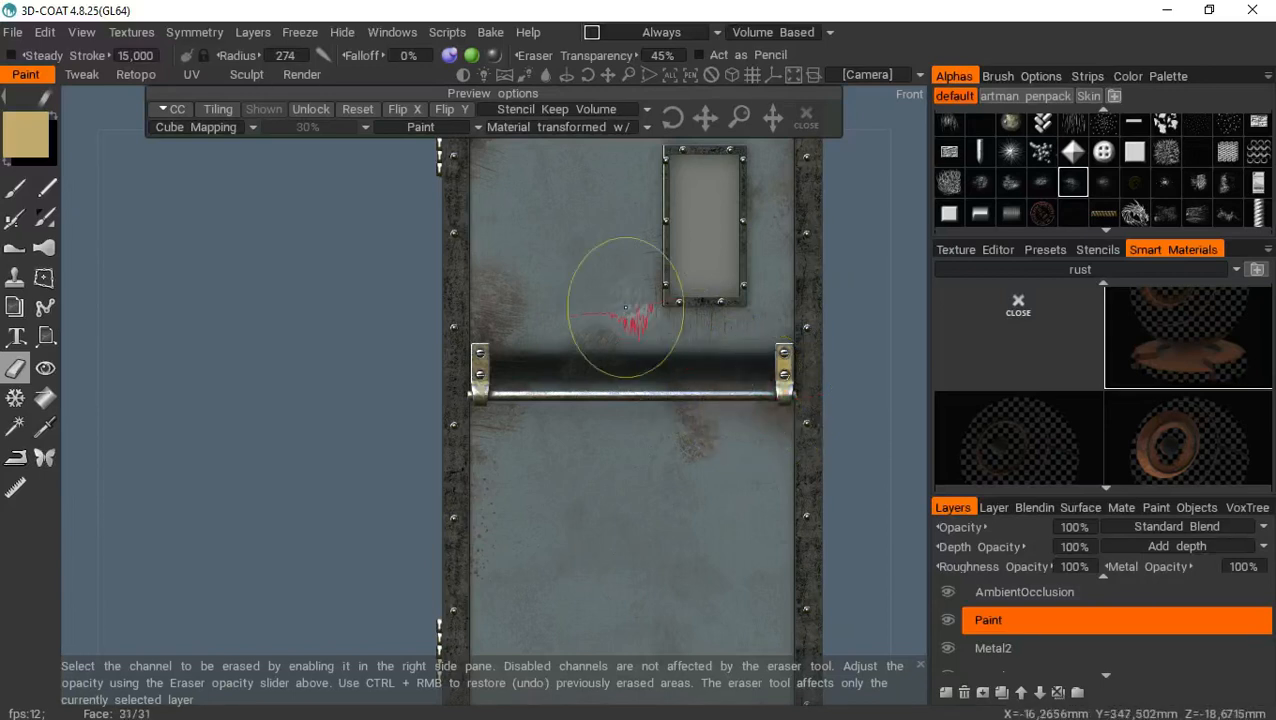
Examine the door reference image in the colour palette and close it without changing the colour
left_click(28, 147)
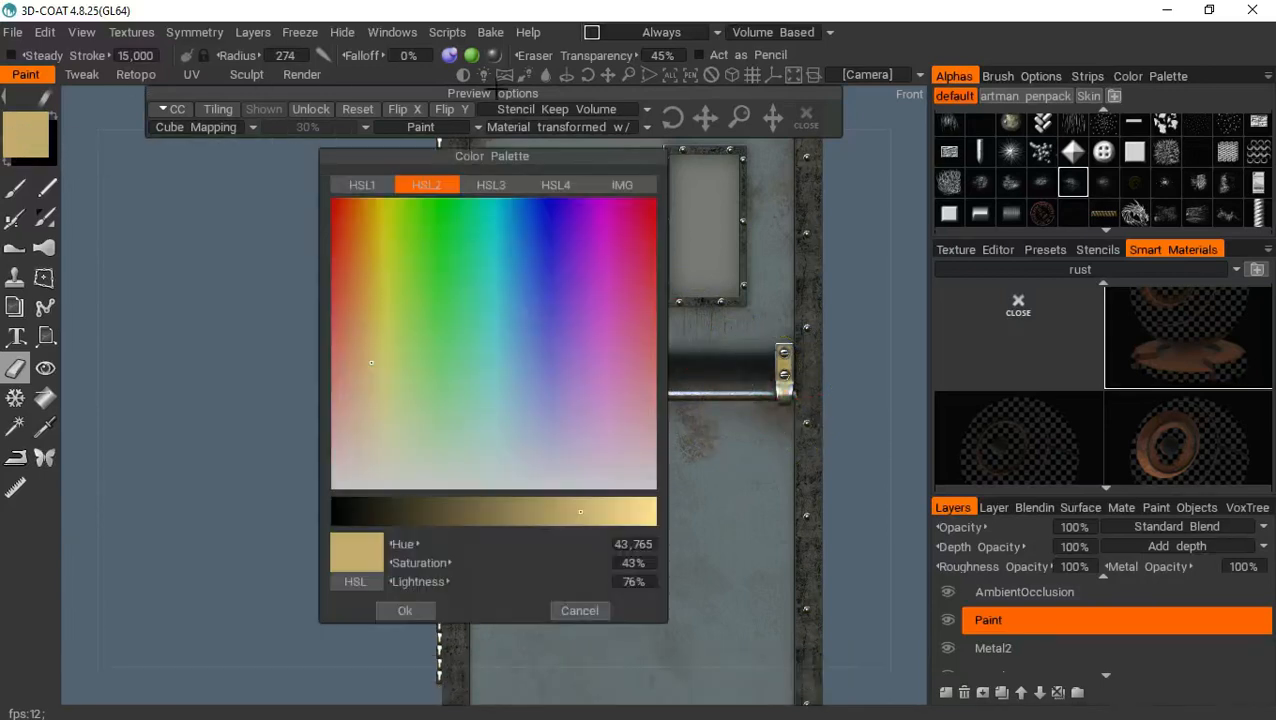
left_click(624, 186)
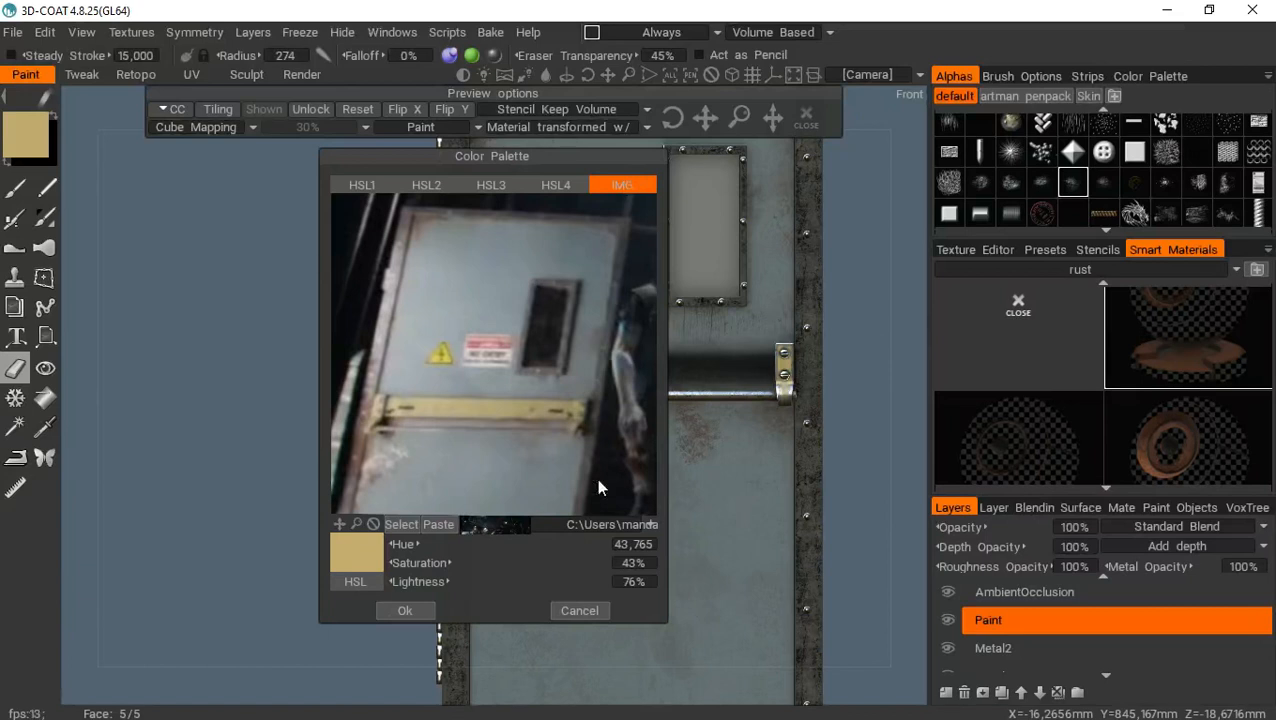
left_click(585, 616)
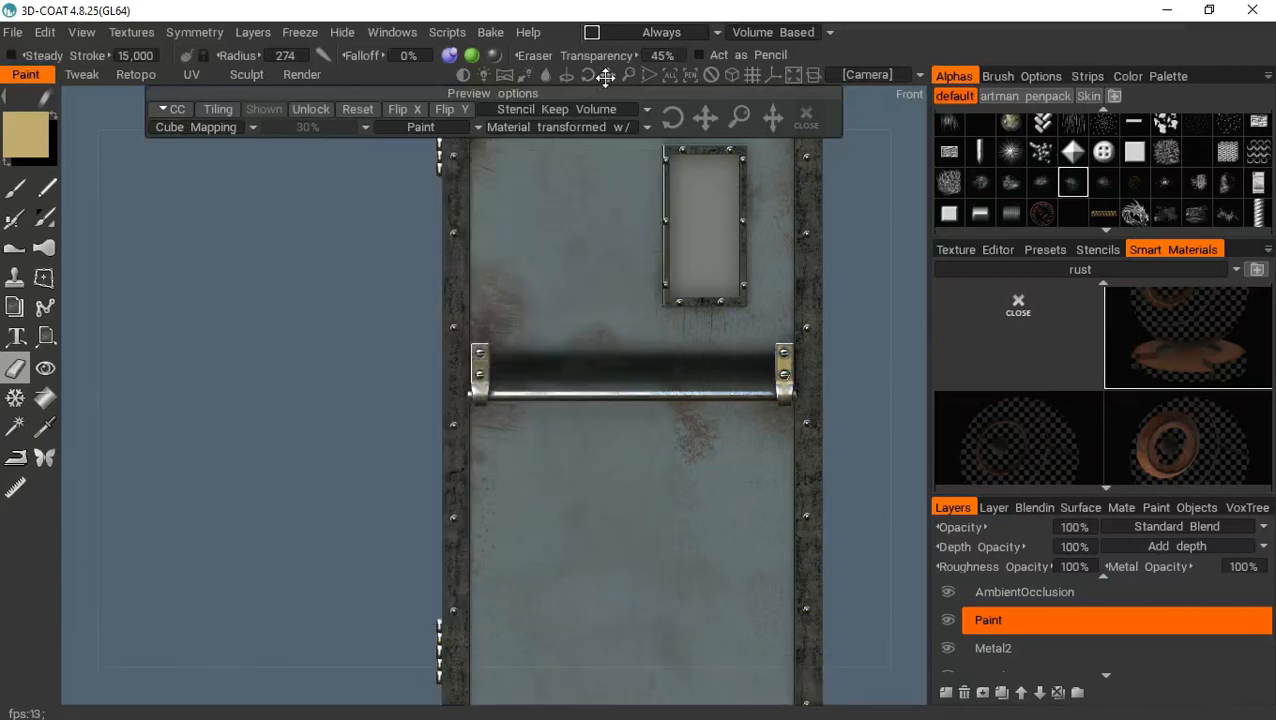
Erase faint wear near the lower panel's bottom left corner and on the handle bar with the soft scratch alpha
mouse_move(606, 78)
left_mouse_down()
mouse_move(598, 36)
mouse_move(598, 91)
left_mouse_up()
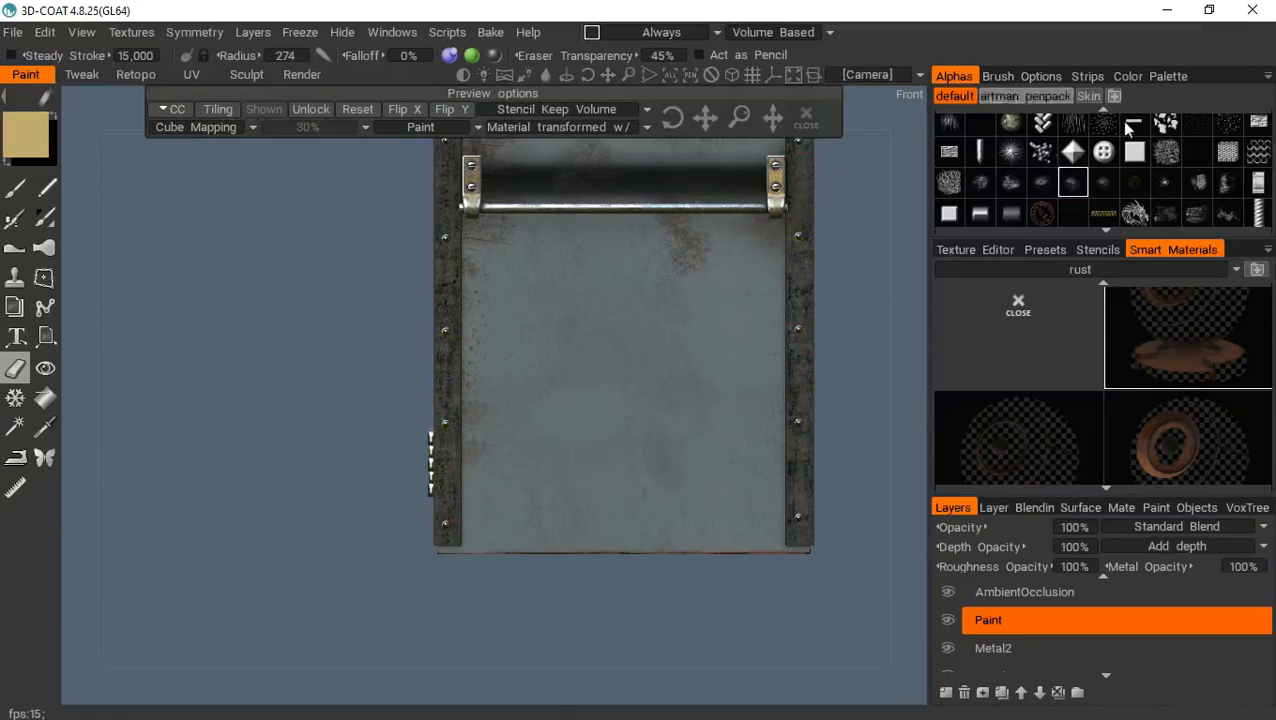
mouse_move(730, 368)
left_mouse_down()
mouse_move(678, 399)
mouse_move(681, 381)
mouse_move(749, 347)
mouse_move(456, 548)
left_mouse_up()
left_click(584, 201)
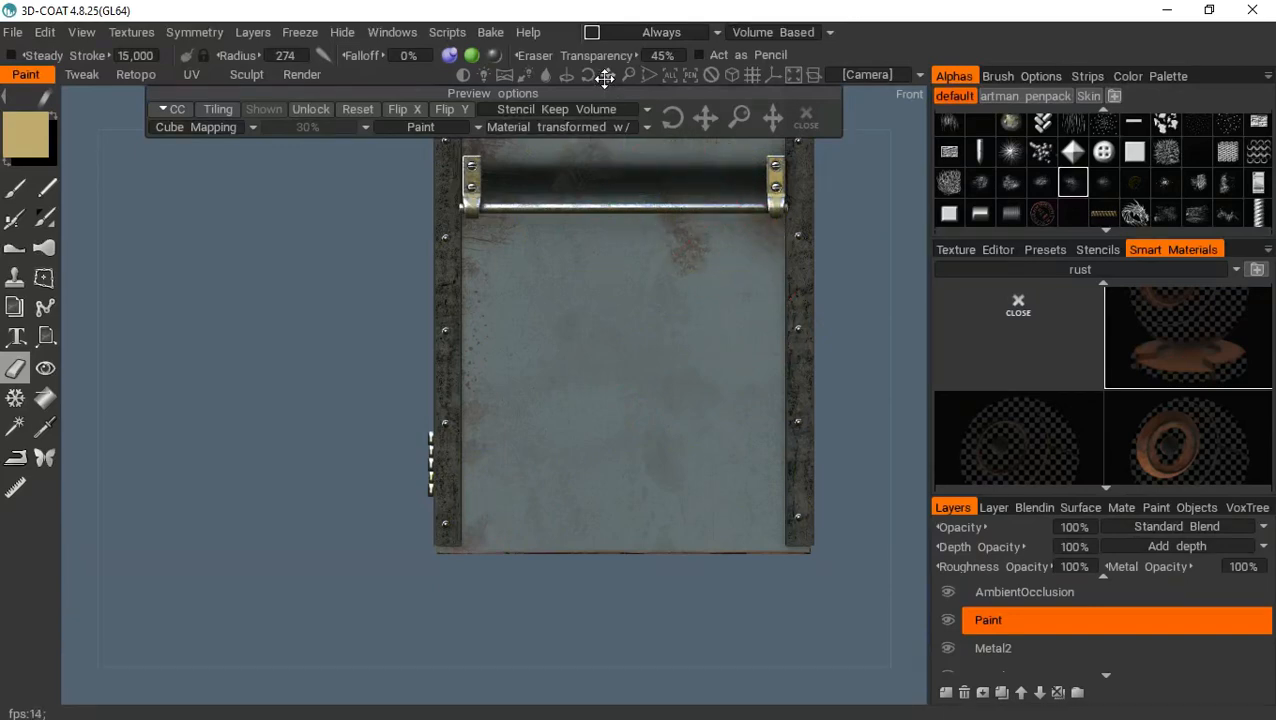
left_click_drag(627, 77, 624, 251)
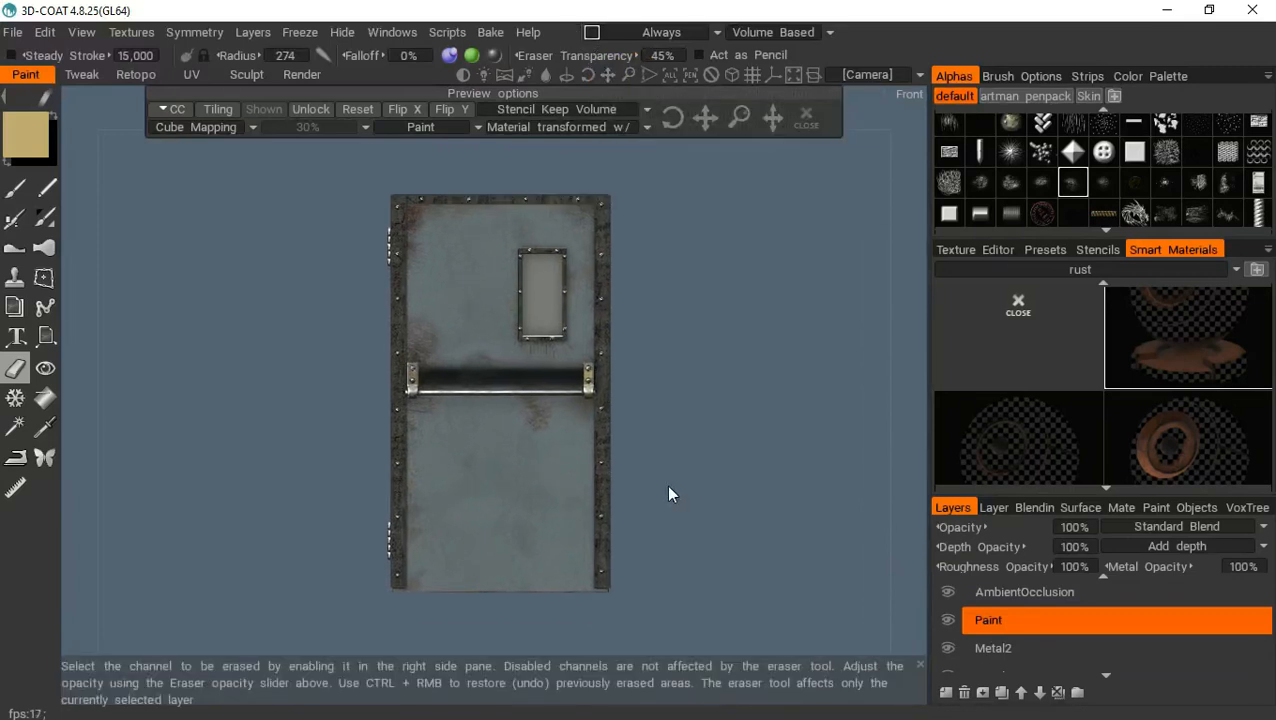
Unhide the yellow plate object between the handle brackets
left_click(1208, 510)
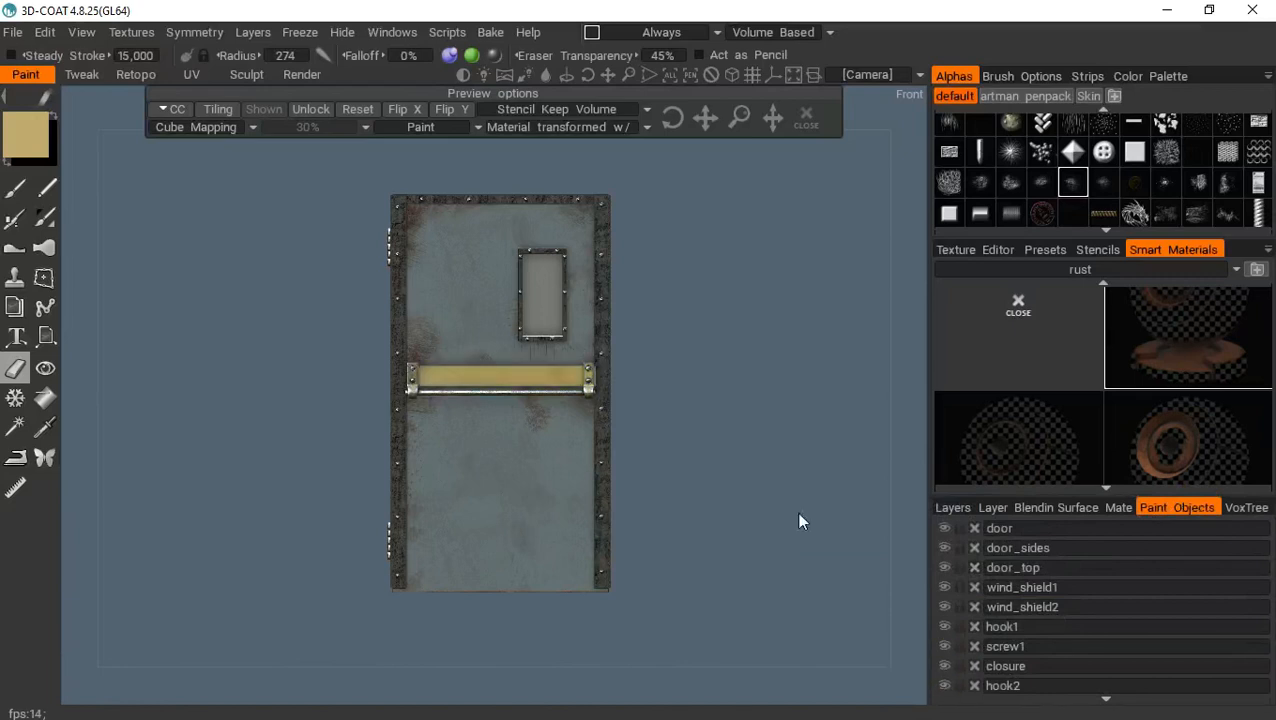
mouse_move(622, 77)
left_mouse_down()
mouse_move(650, 75)
mouse_move(619, 75)
left_mouse_up()
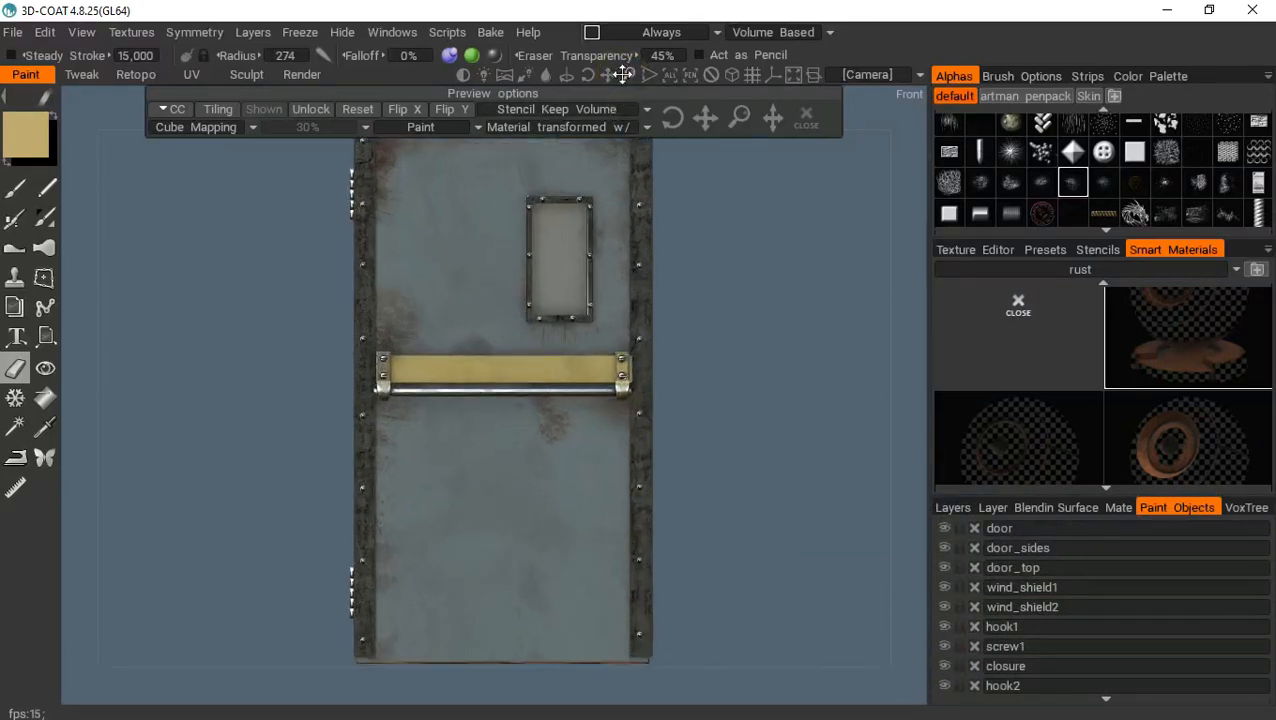
Erase horizontal scratches on the yellow plate and the door's right edge with a scratch alpha at radius 348, and save the project
left_click(1194, 214)
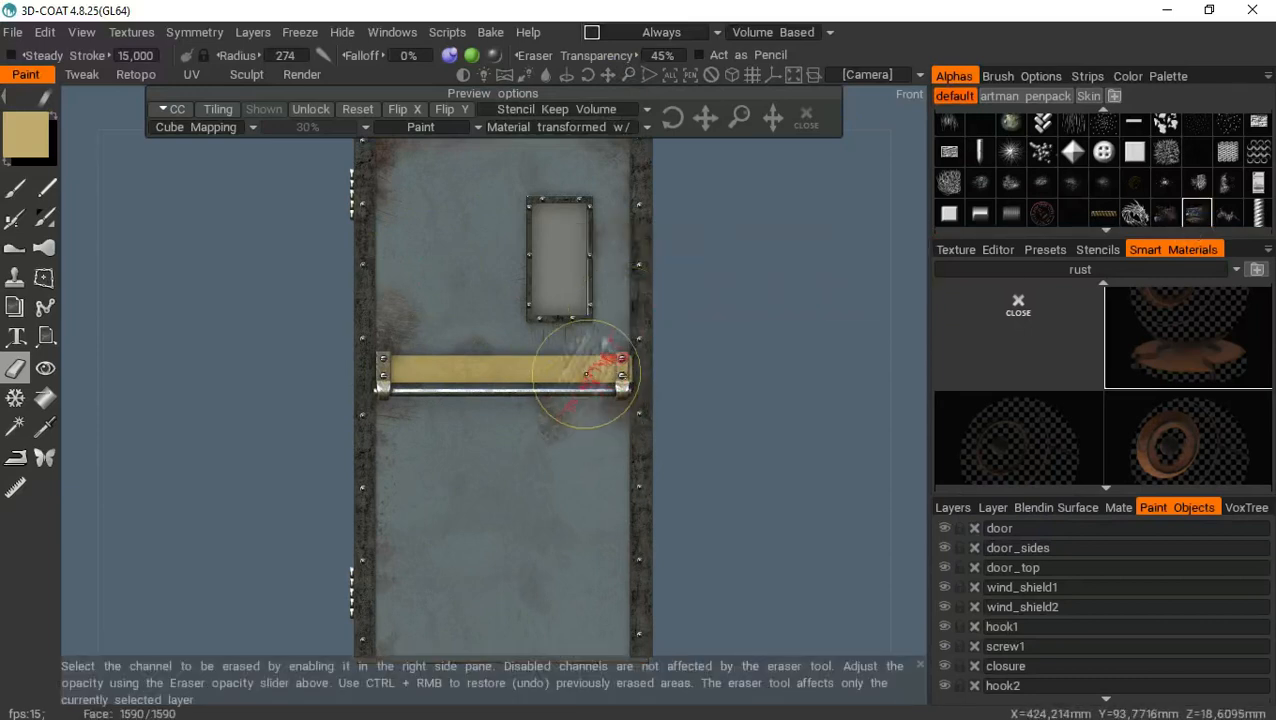
right_click_drag(586, 374, 602, 378)
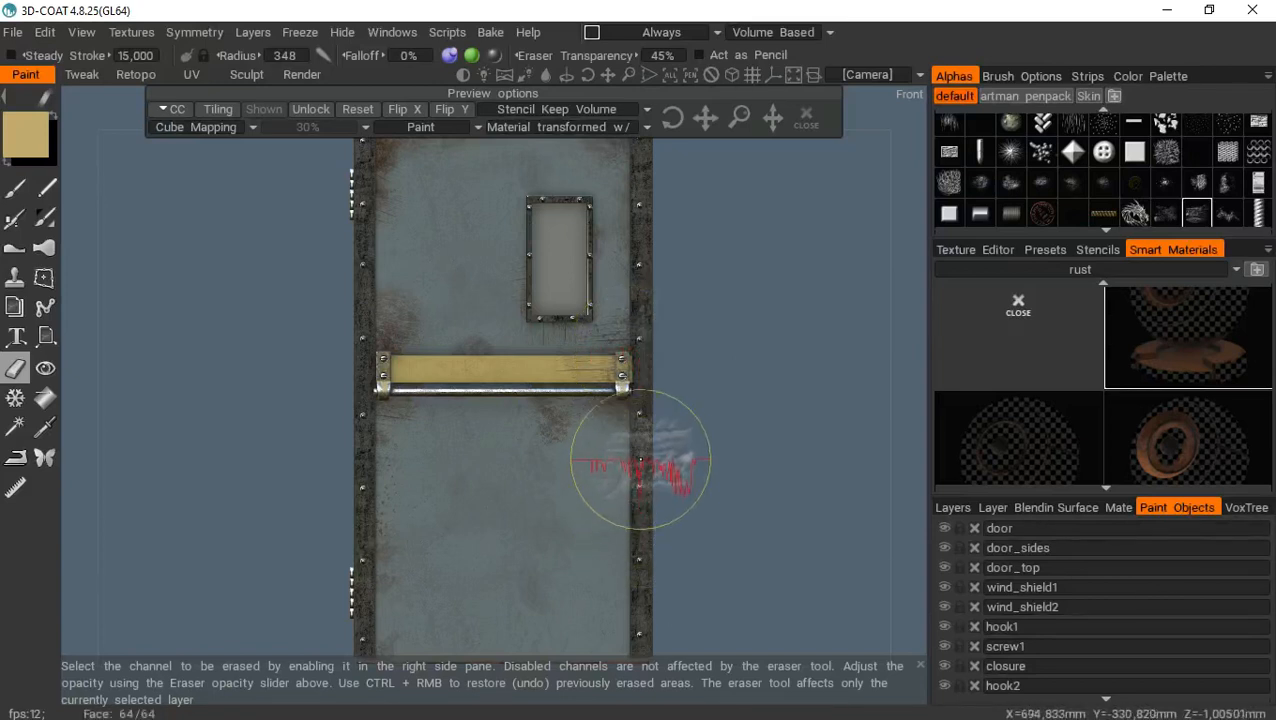
key("ctrl+s")
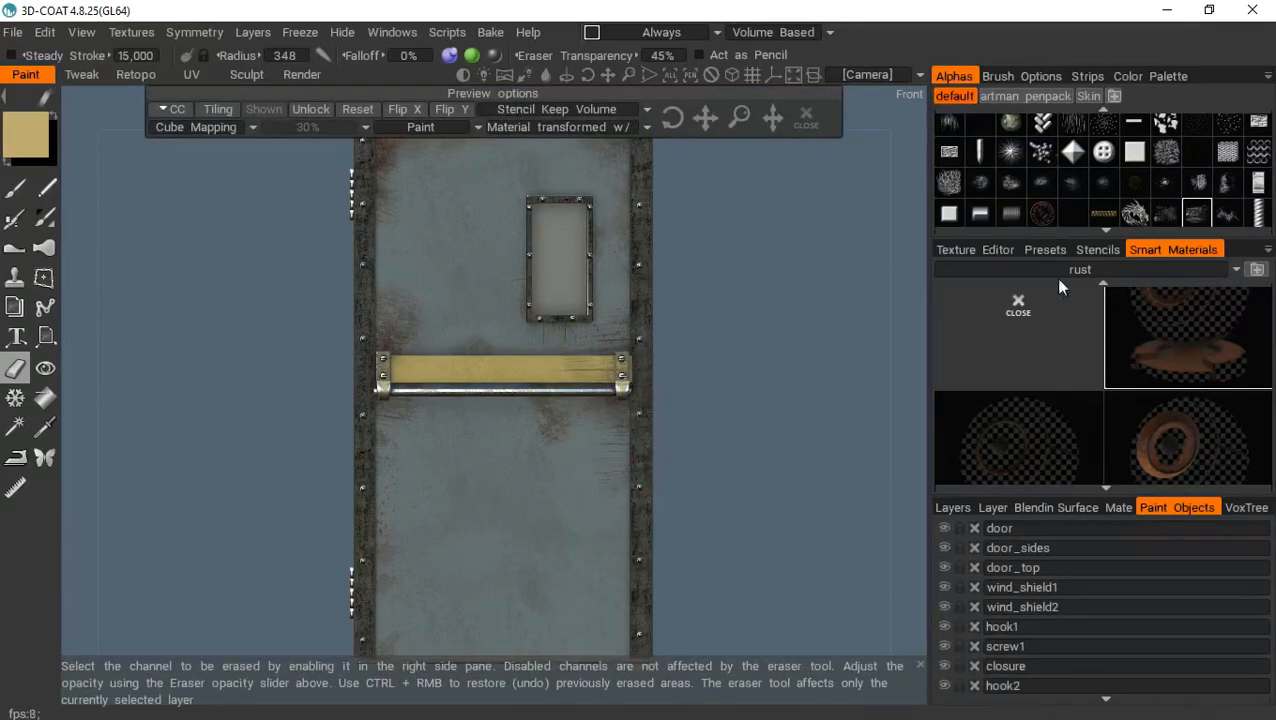
Examine the texture layout and the door reference image, discarding any sampled colour
left_click(949, 251)
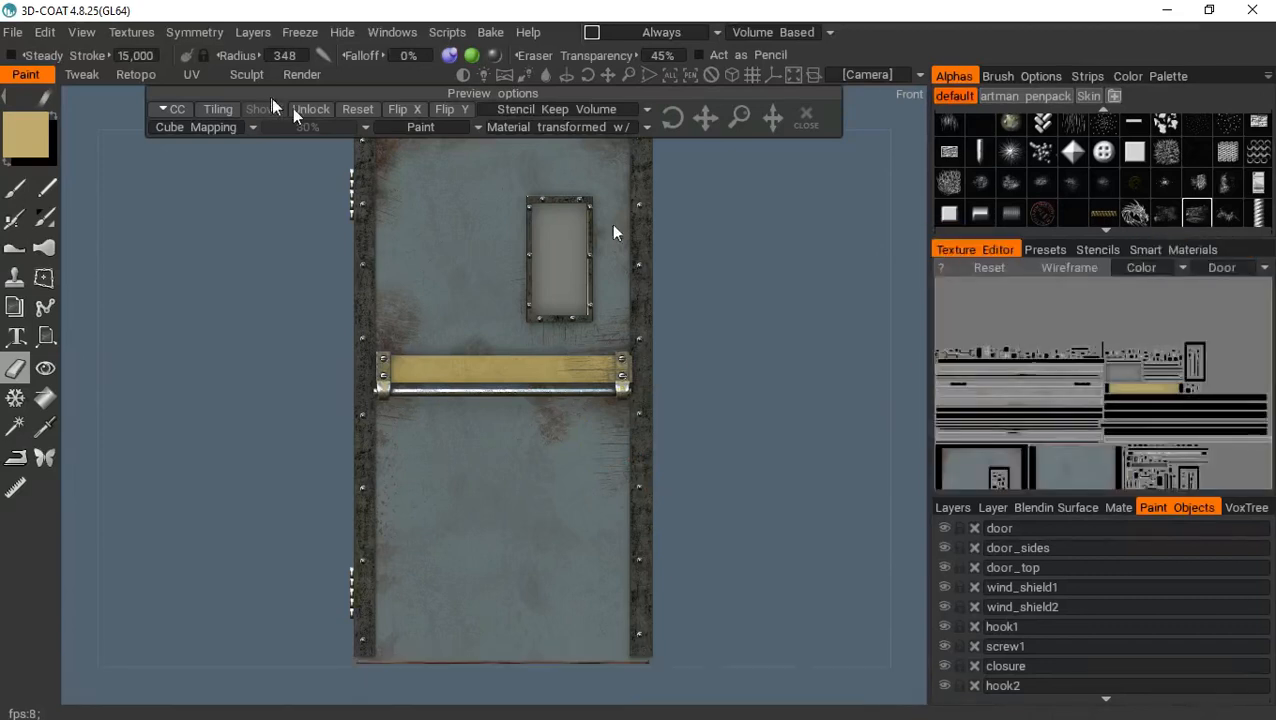
left_click(1176, 253)
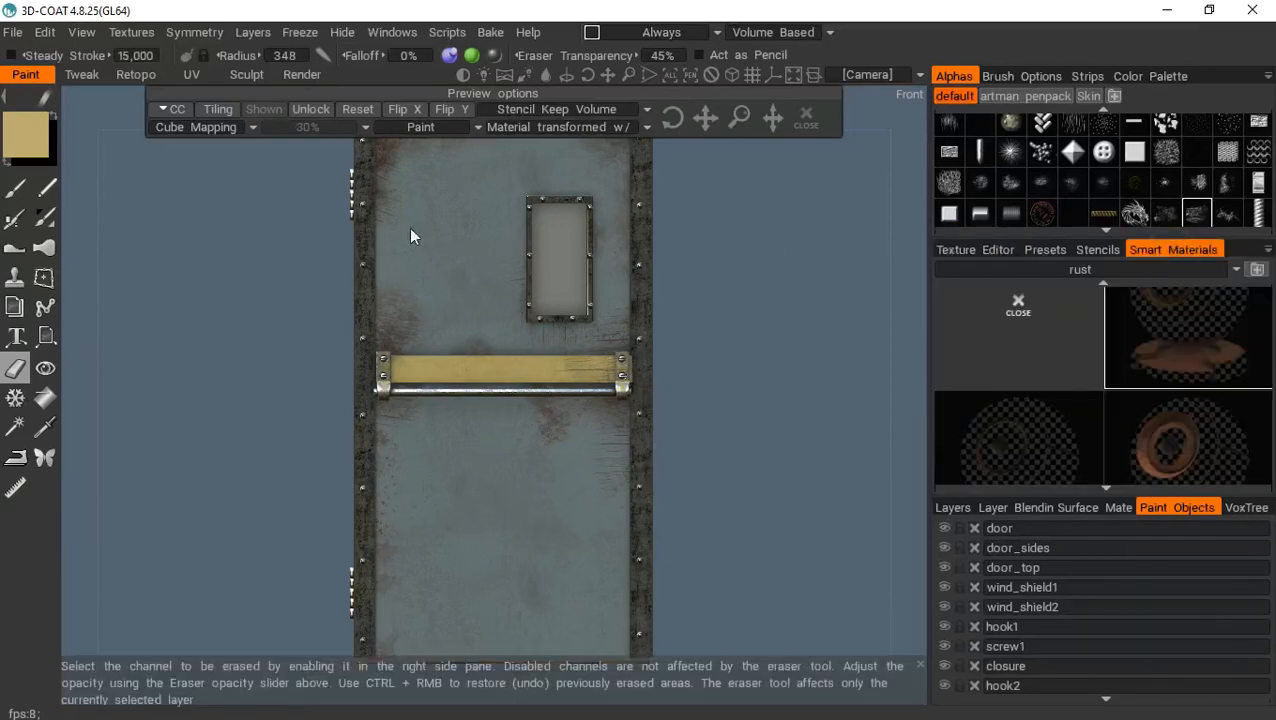
left_click(33, 146)
left_click(620, 180)
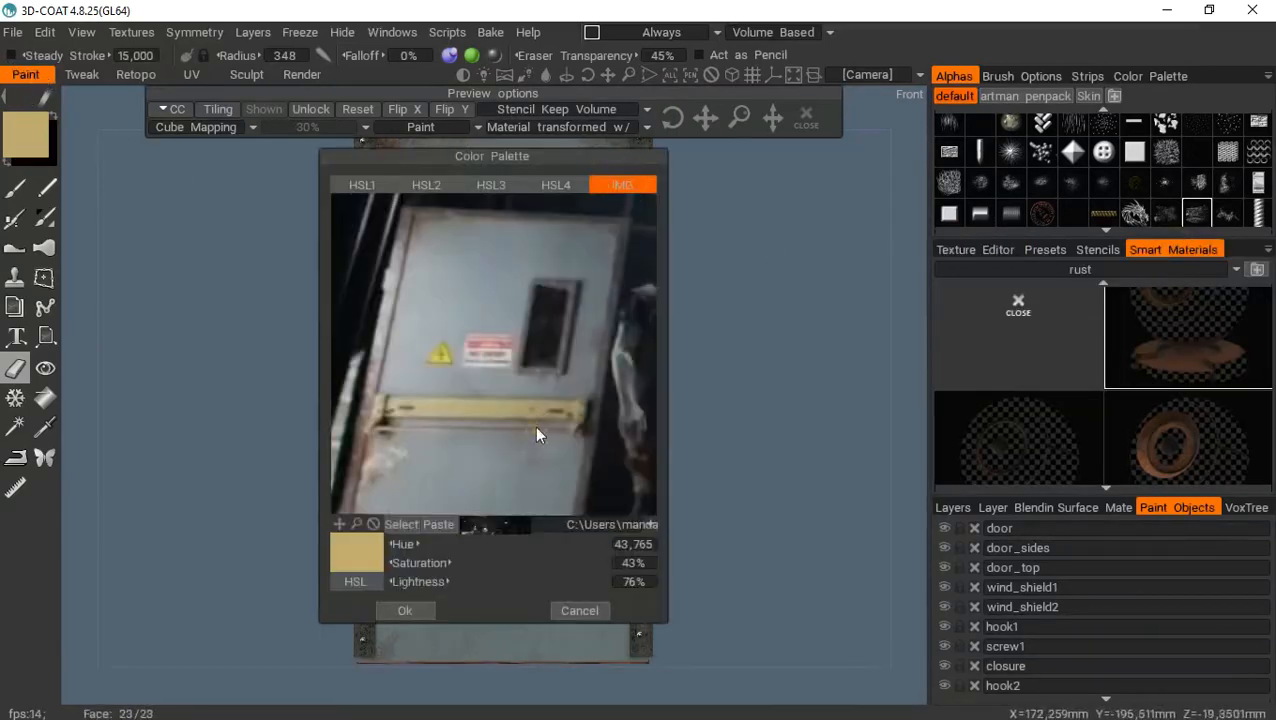
left_click(527, 288)
left_click(340, 524)
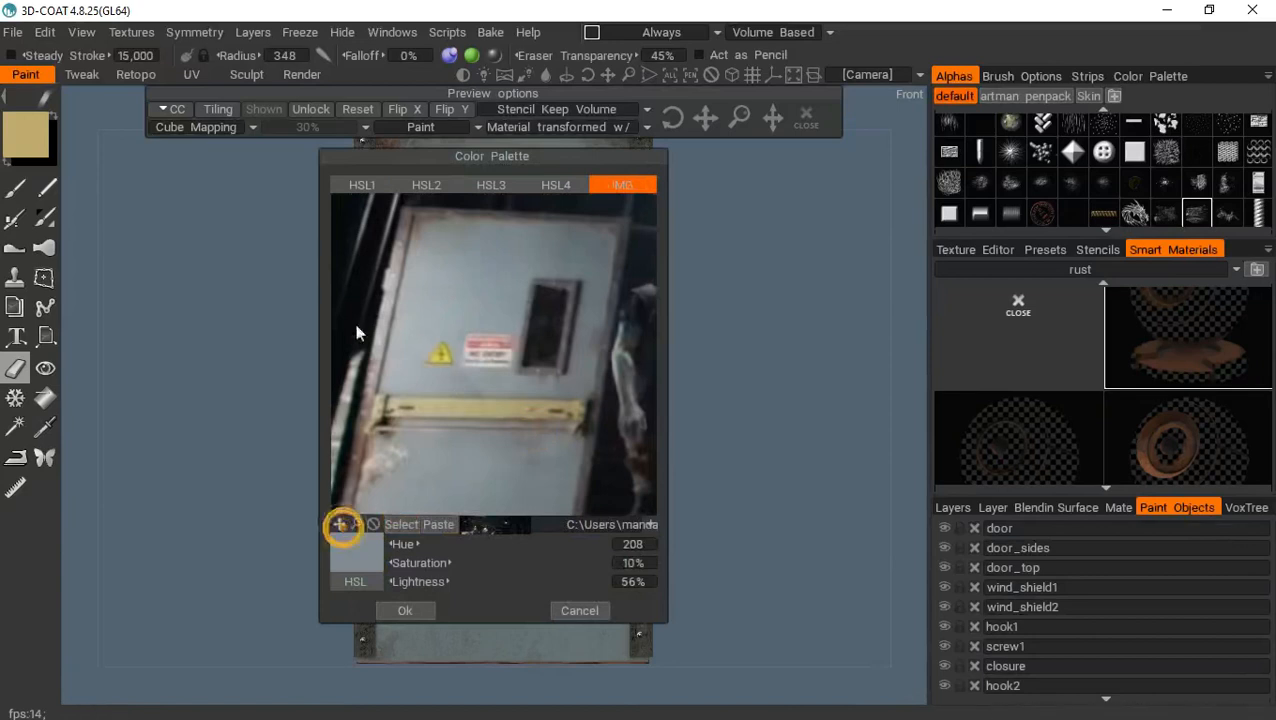
left_click_drag(340, 524, 393, 558)
left_click(579, 610)
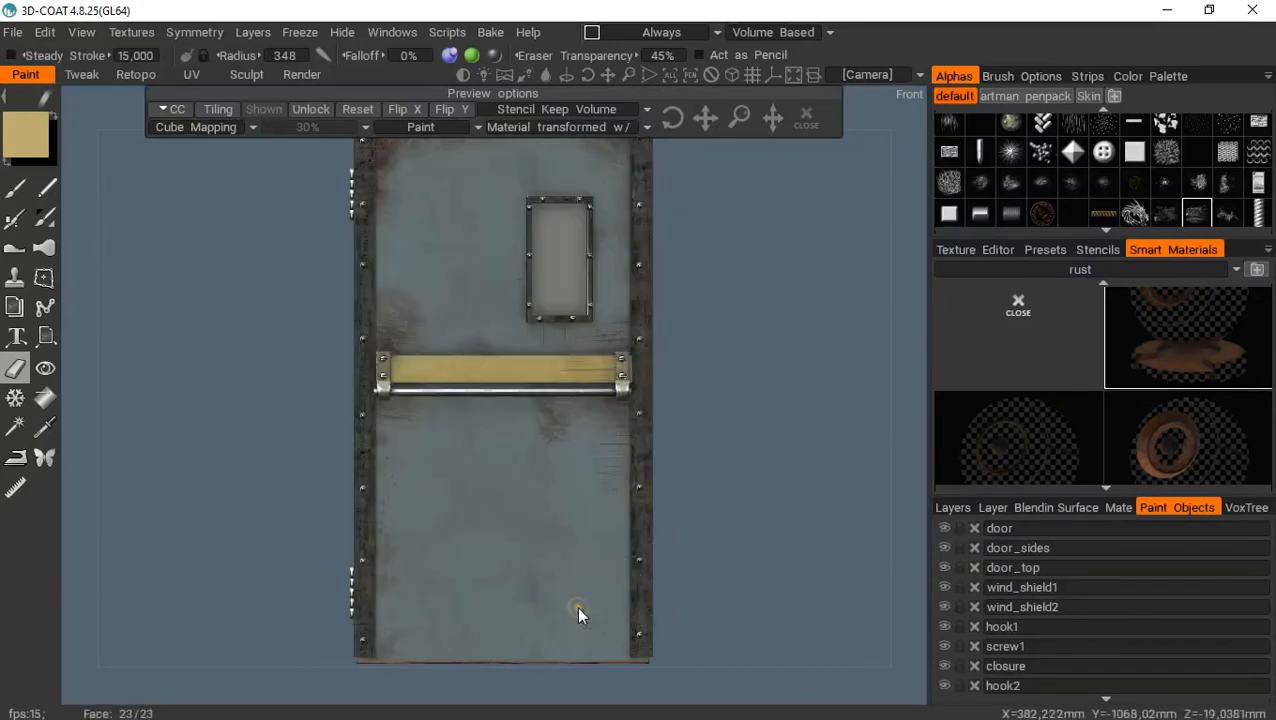
Add a new layer above the Paint layer and name it Dirt
left_click(954, 507)
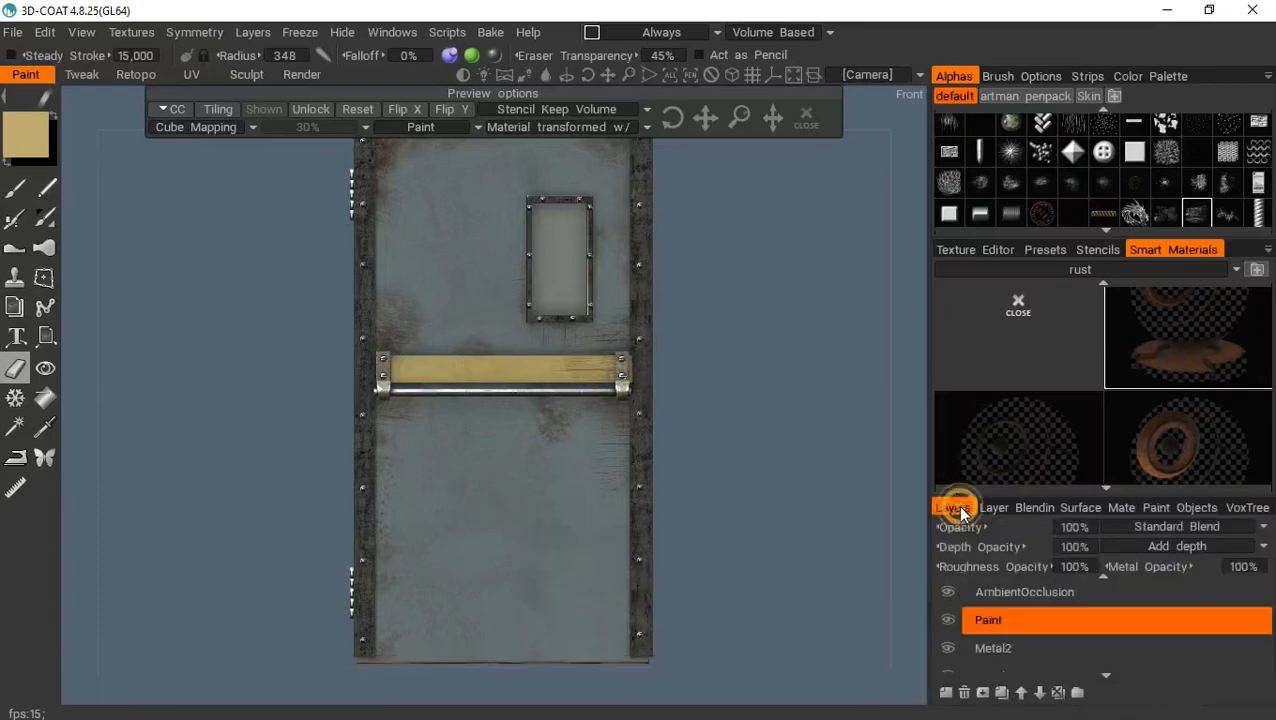
left_click(948, 692)
double_click(991, 618)
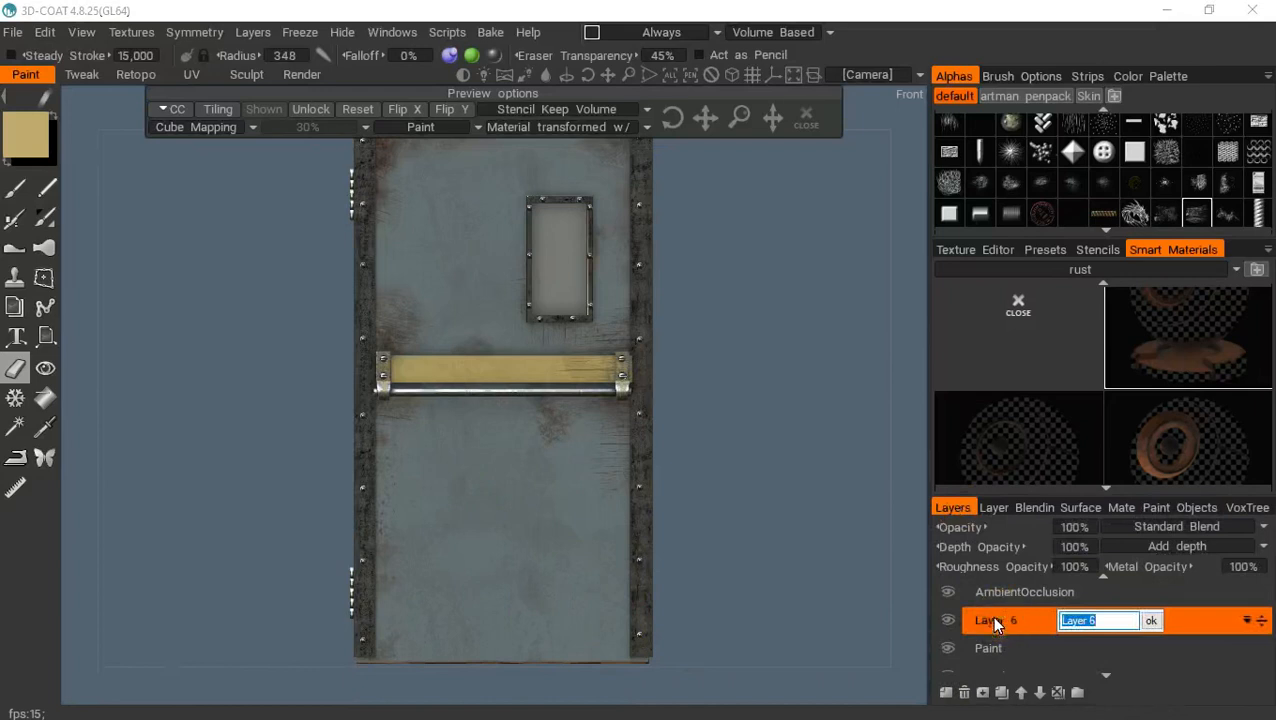
type("Dirt")
key("Return")
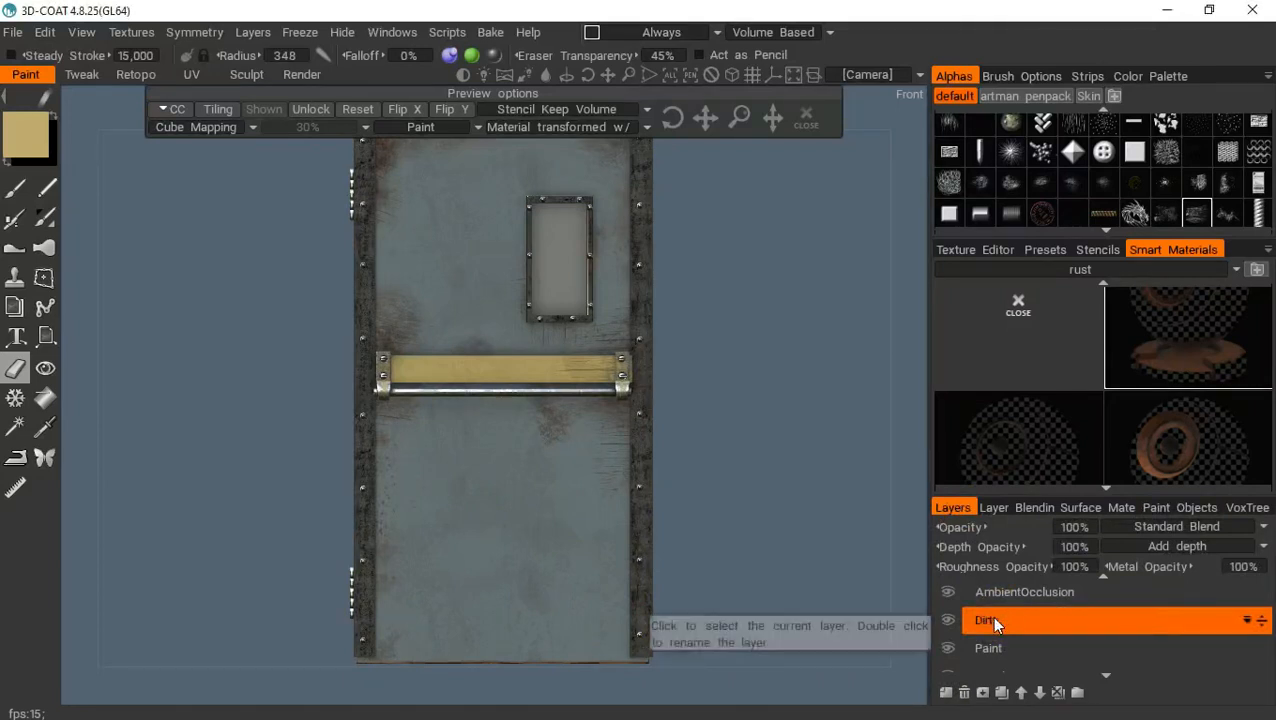
Switch the smart materials library to the dirt folder and look through its materials
left_click(1084, 269)
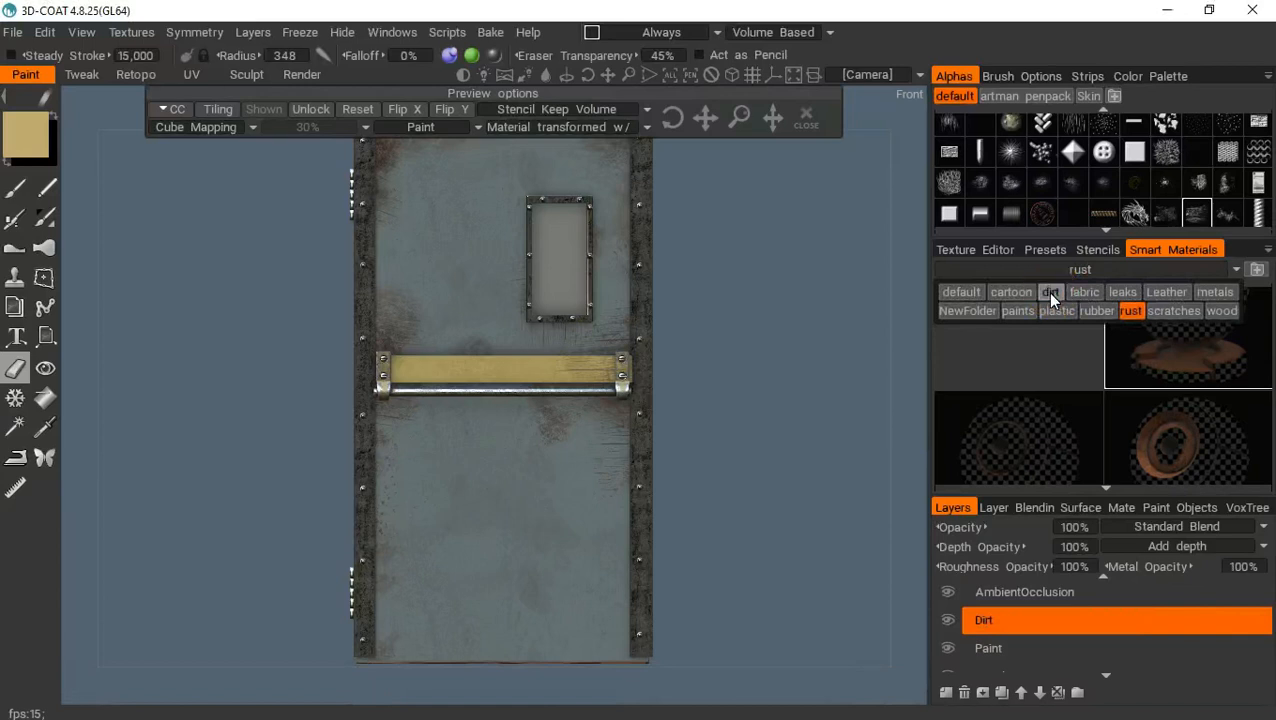
left_click(1047, 292)
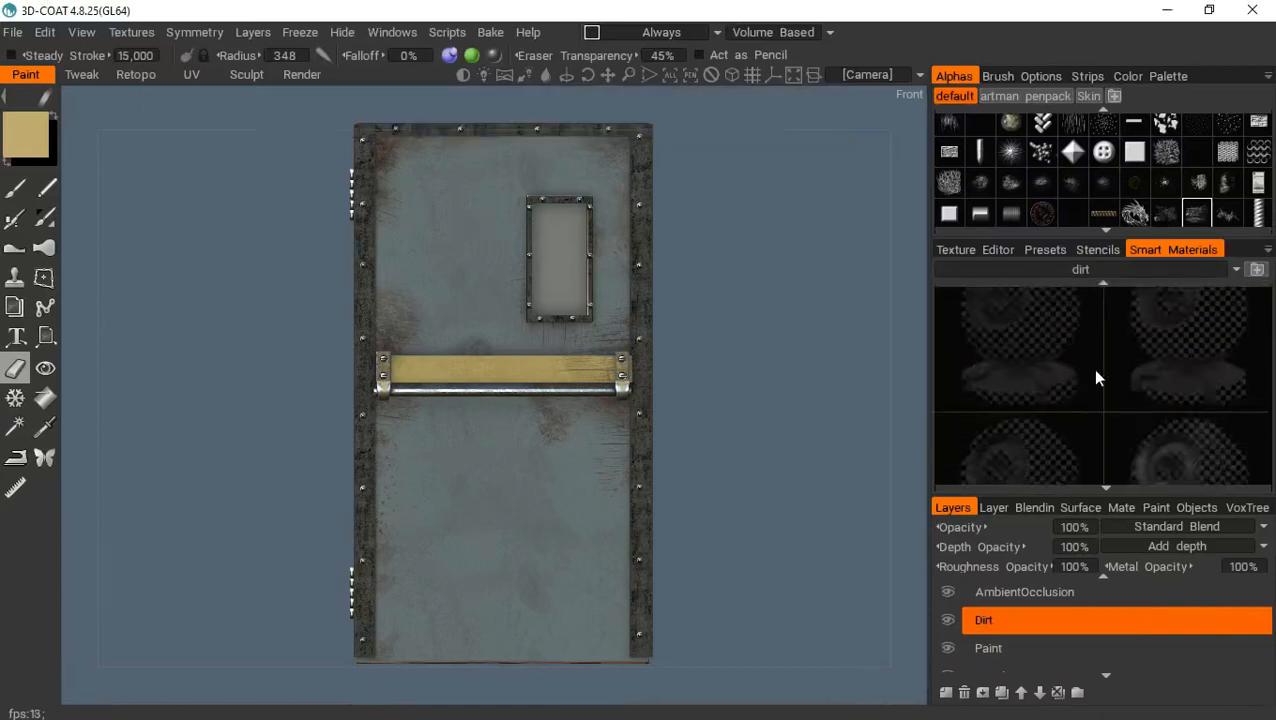
mouse_move(1161, 385)
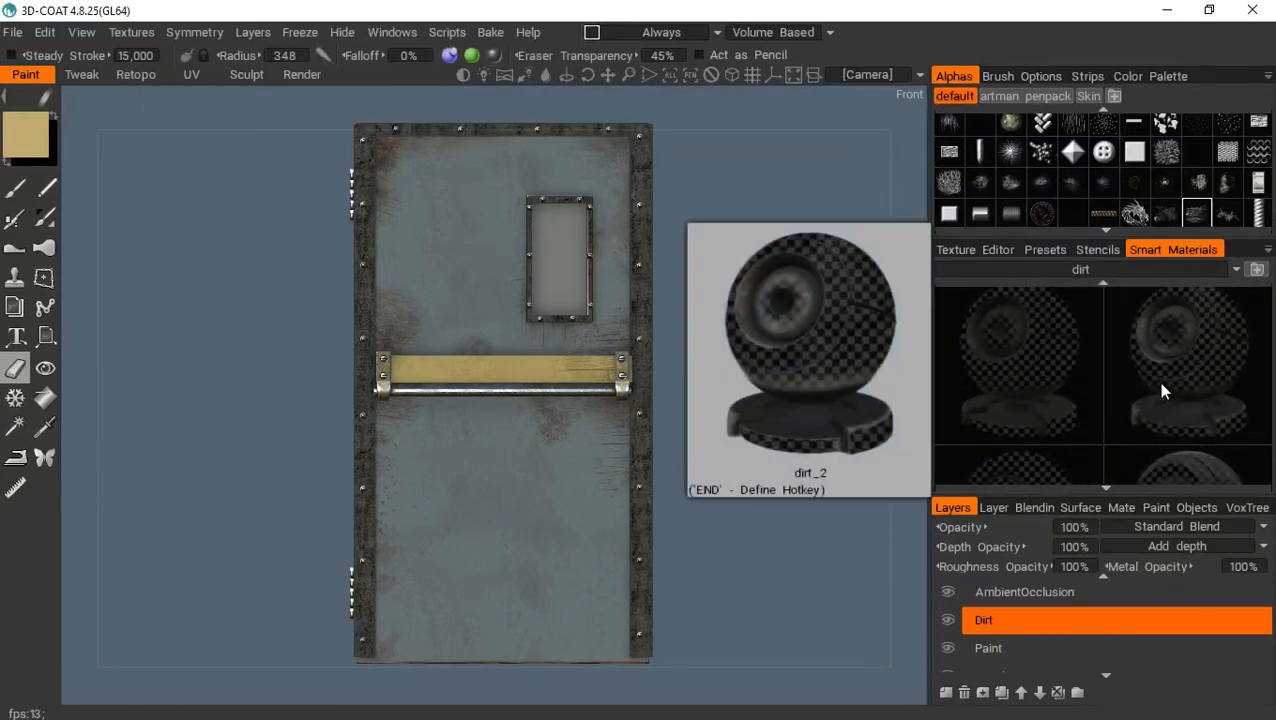
scroll(1065, 365, "up", 1)
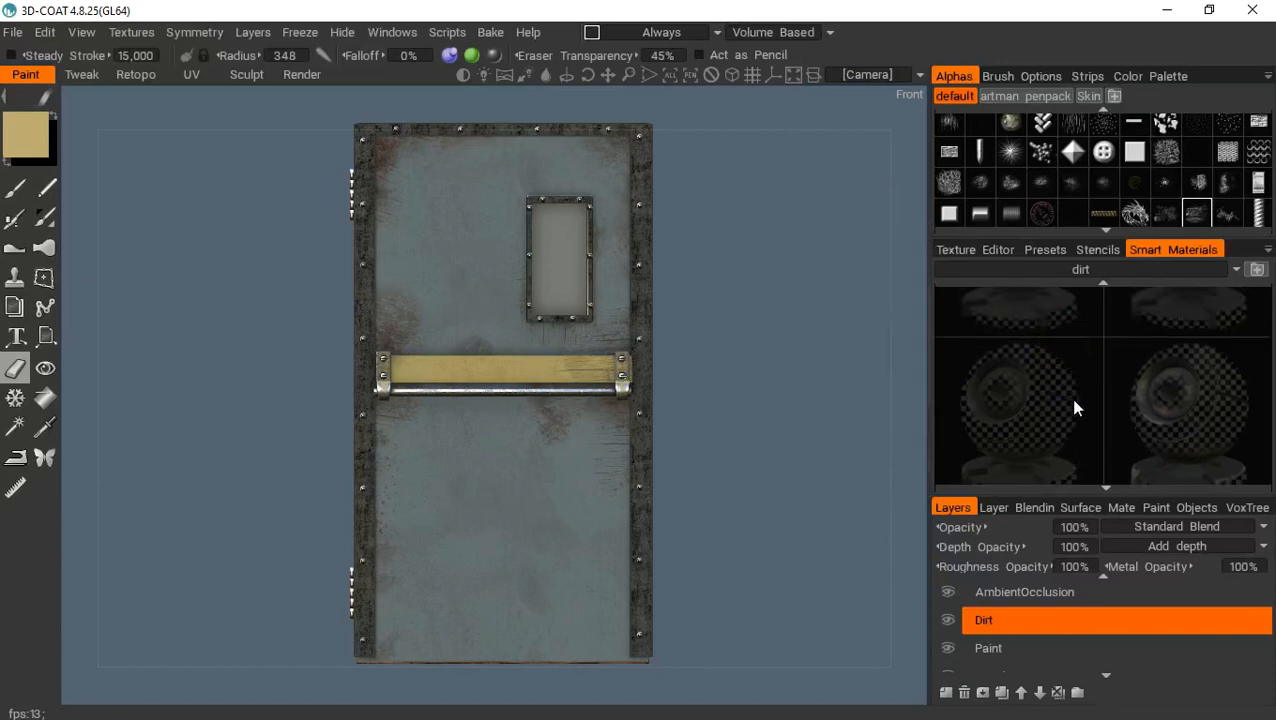
mouse_move(1036, 405)
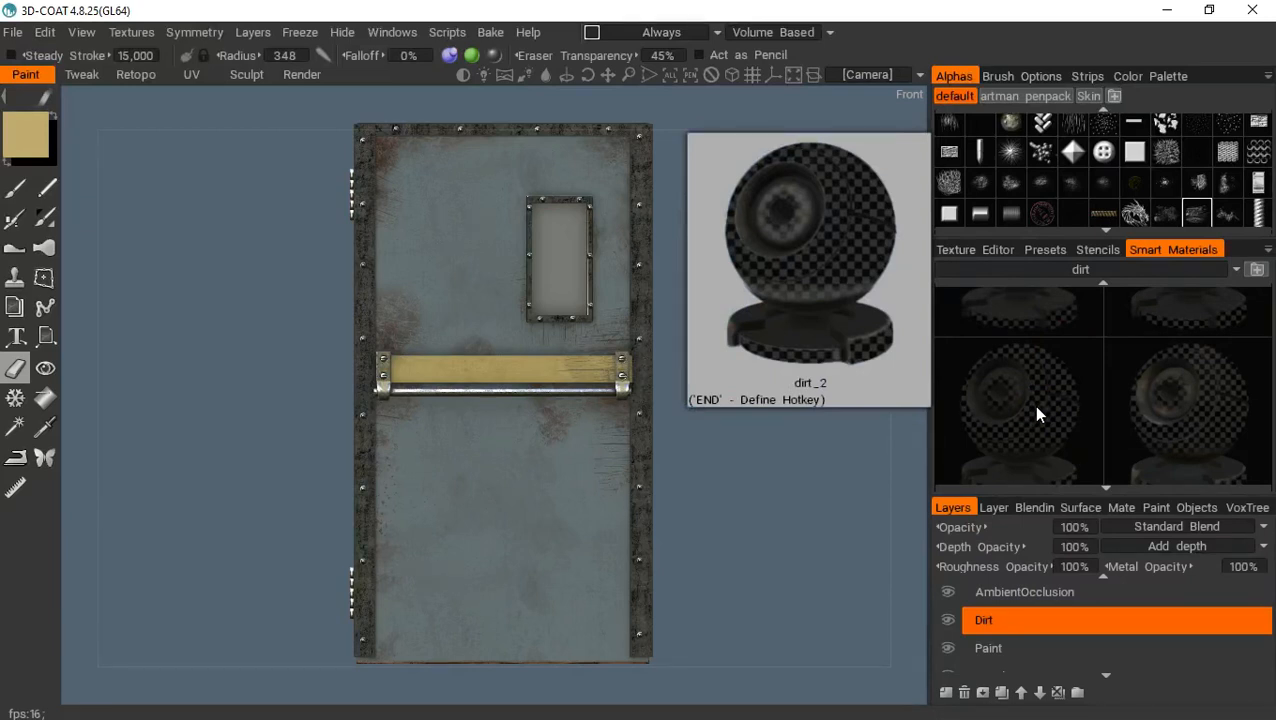
Try different Edge Scattering values on Layer0 of the dirt_2 smart material, ending at 19%, and discard the edits
left_click(1012, 368)
right_click(1042, 420)
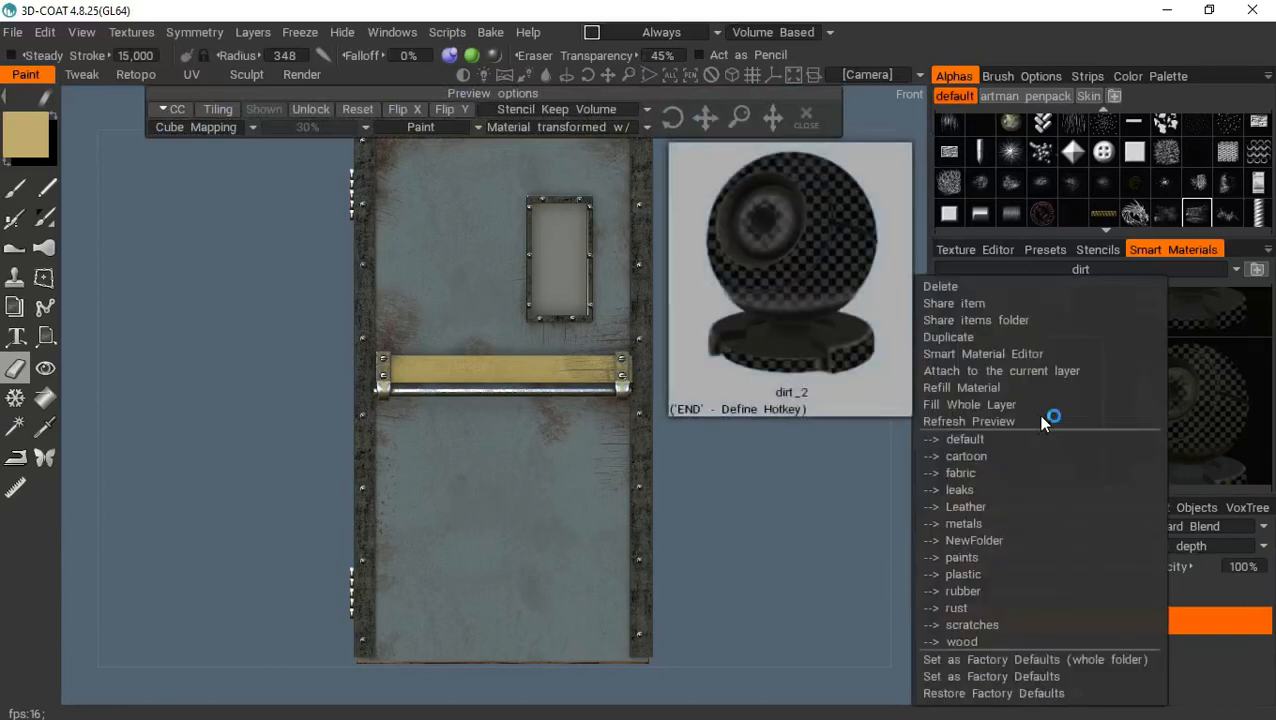
left_click(985, 355)
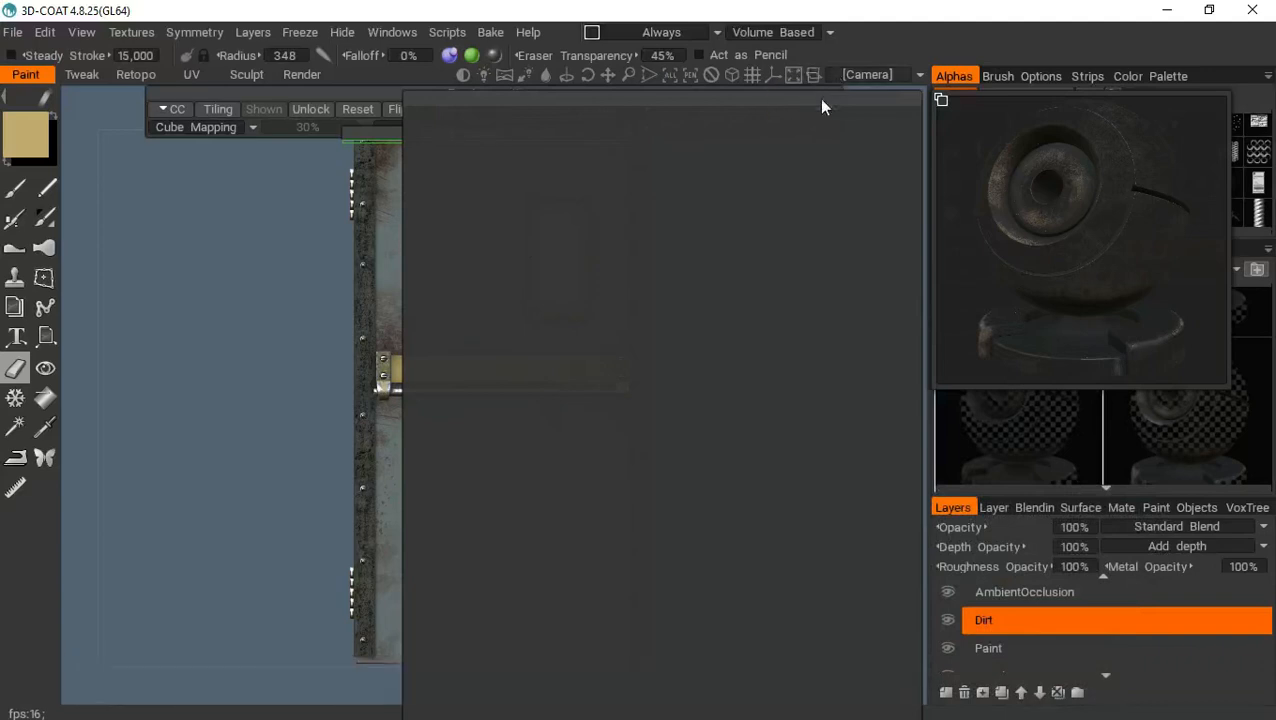
left_click_drag(819, 99, 847, 62)
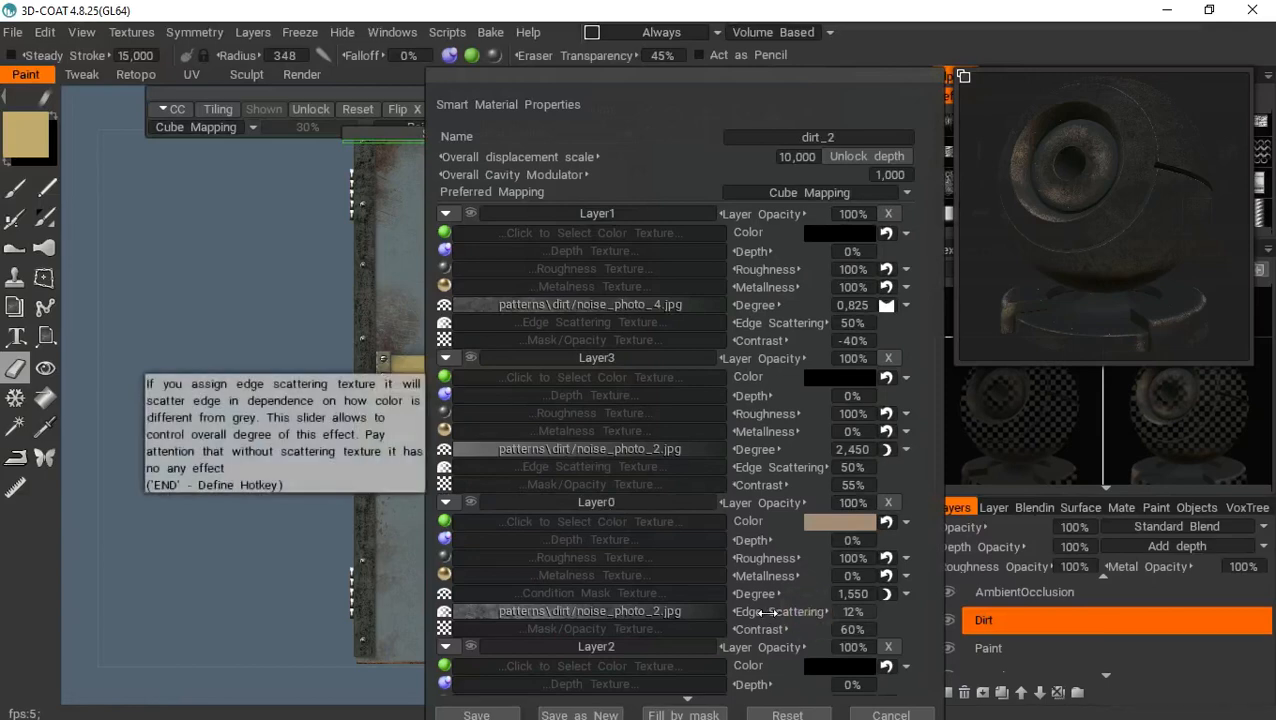
left_click_drag(808, 612, 766, 612)
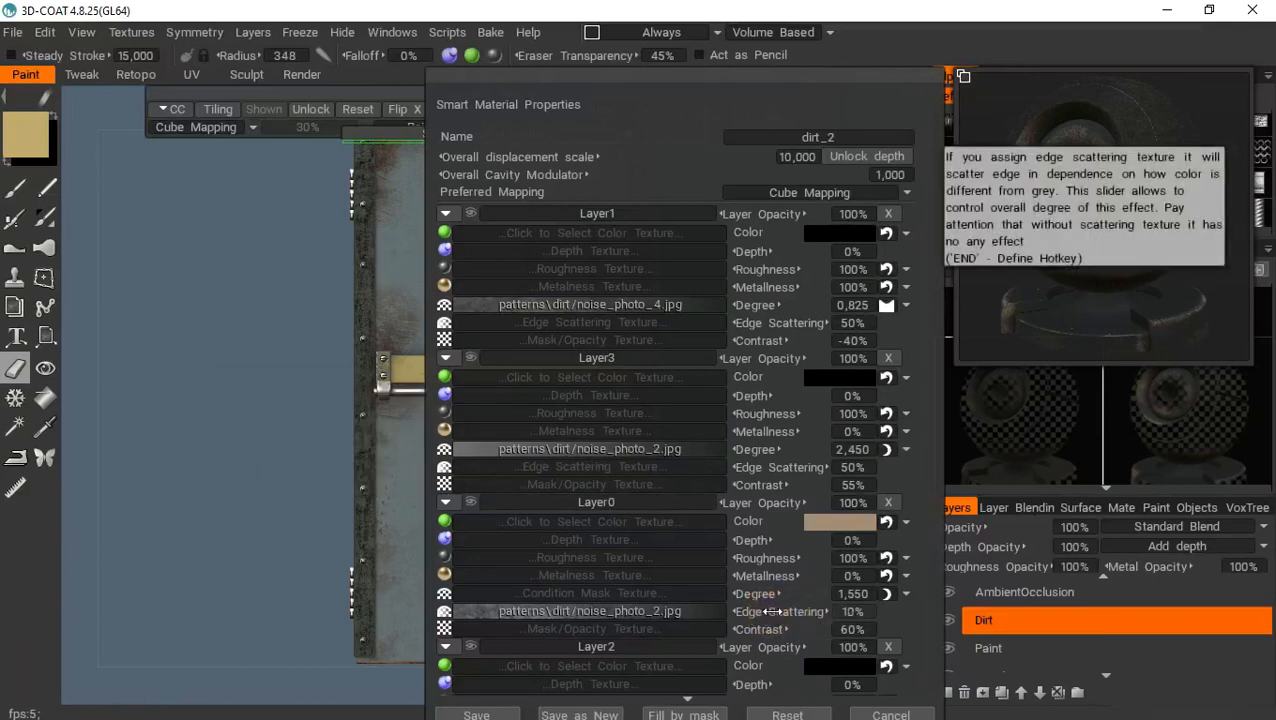
left_click_drag(743, 612, 740, 612)
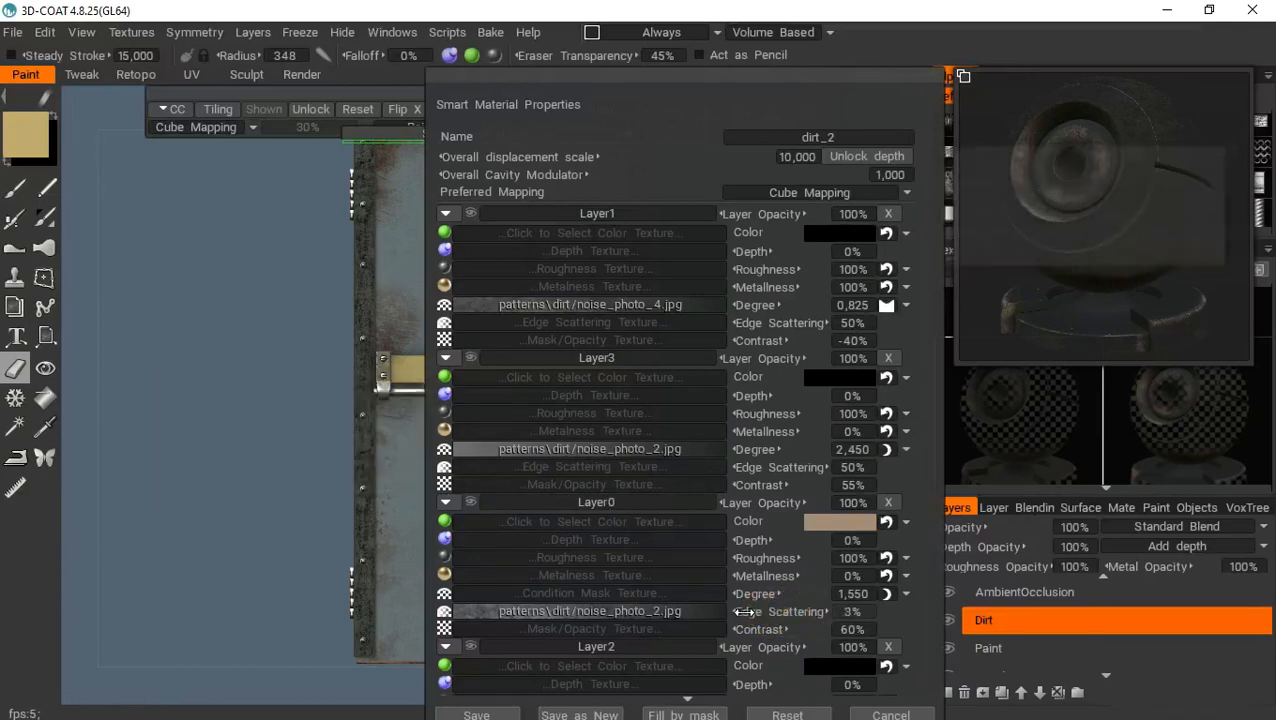
left_click_drag(848, 628, 849, 627)
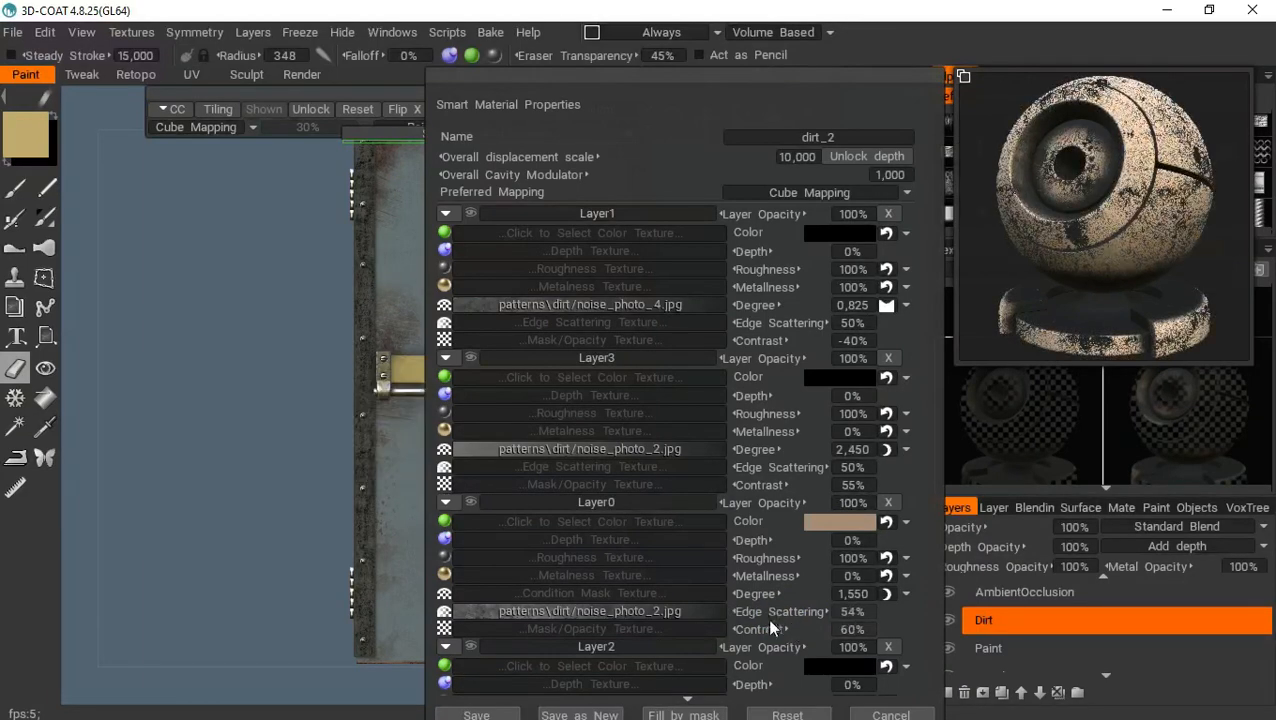
left_click_drag(772, 623, 762, 621)
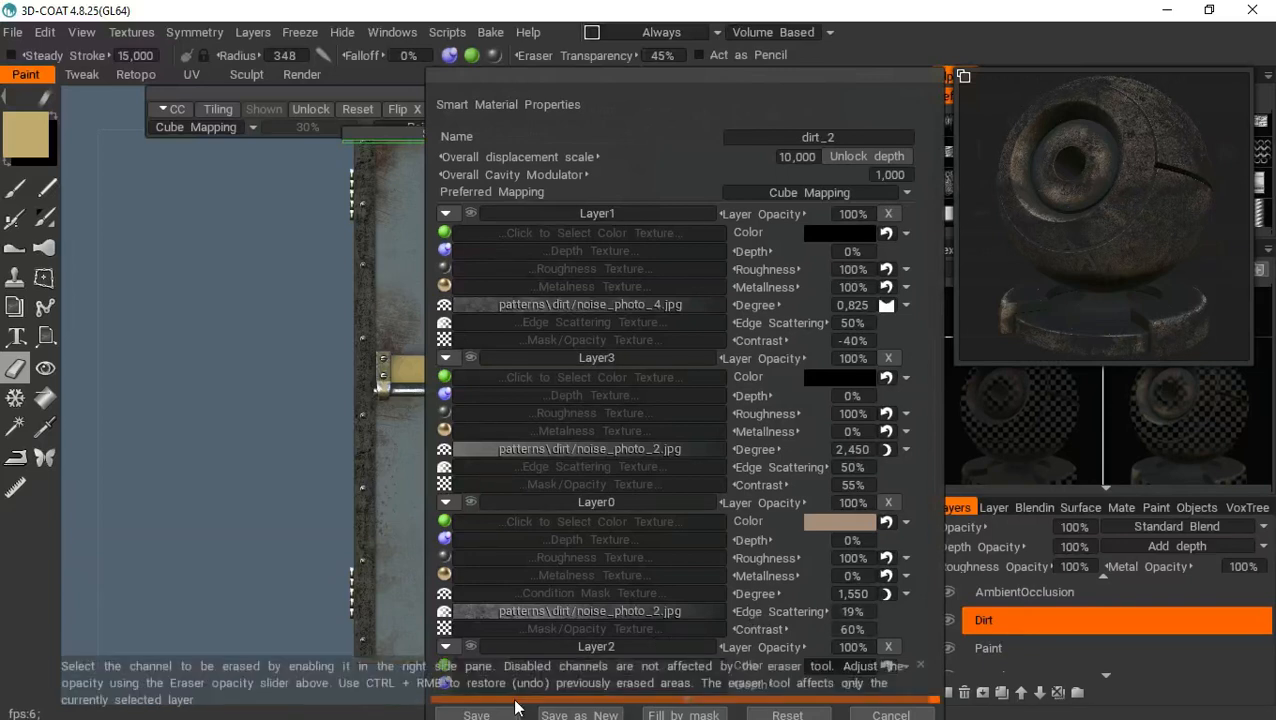
left_click(886, 712)
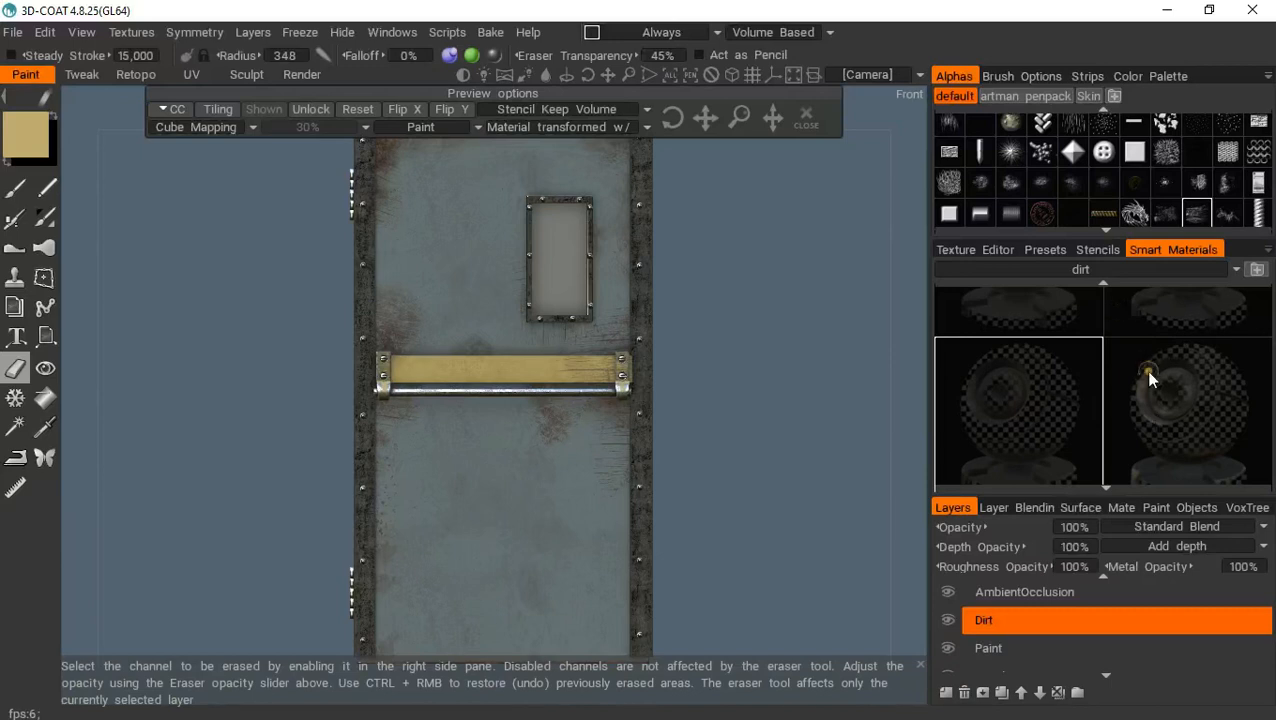
Fill the door with another dirt smart material on the Dirt layer and collapse the smart material preview
mouse_move(1149, 377)
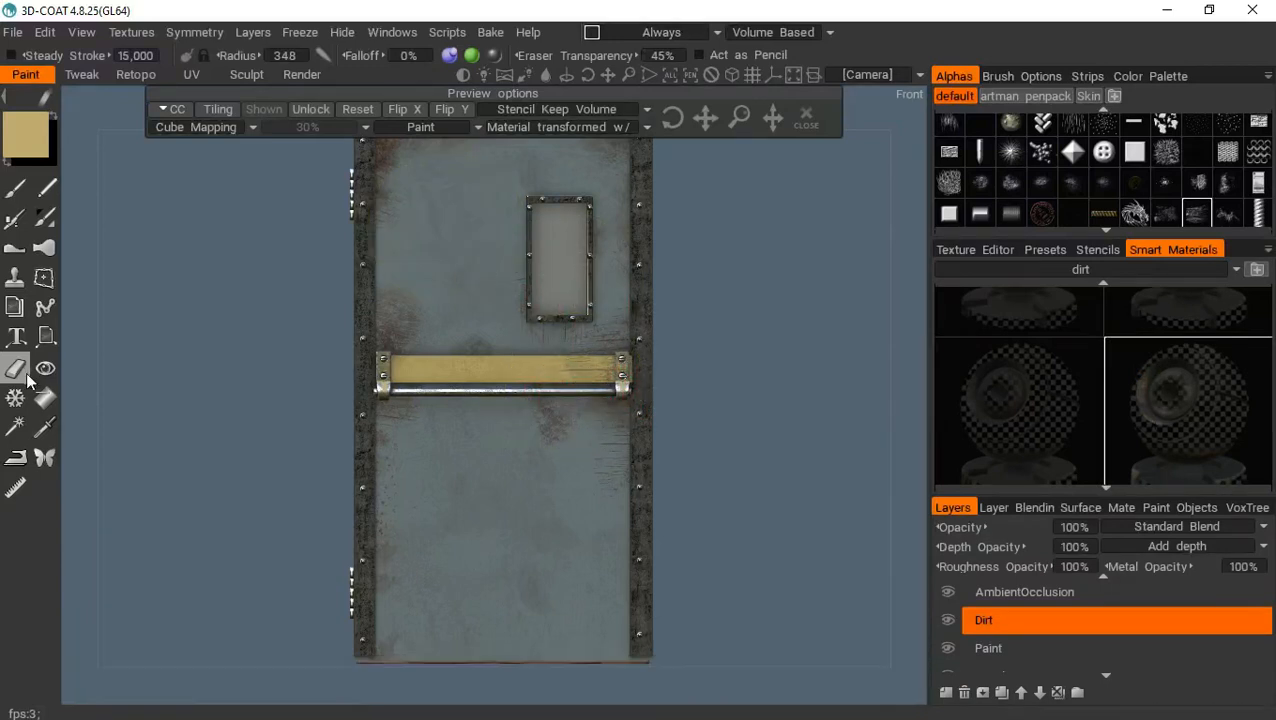
left_click(40, 402)
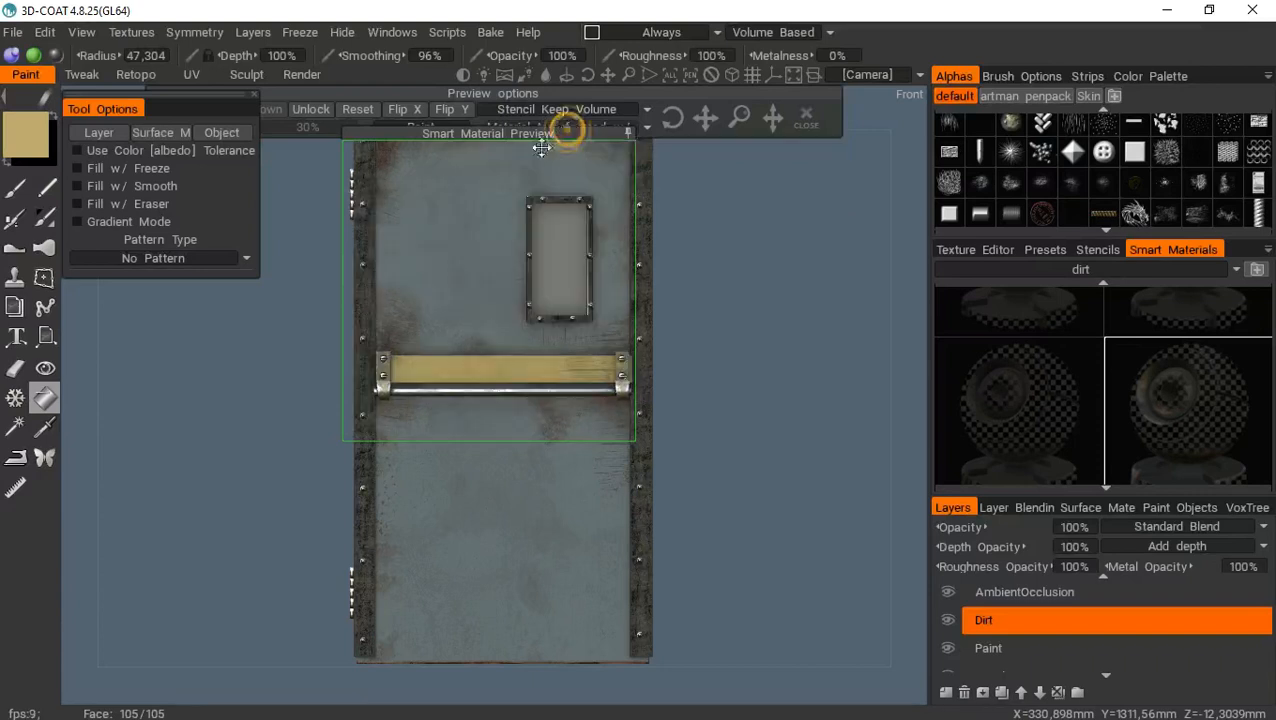
left_click_drag(567, 130, 488, 207)
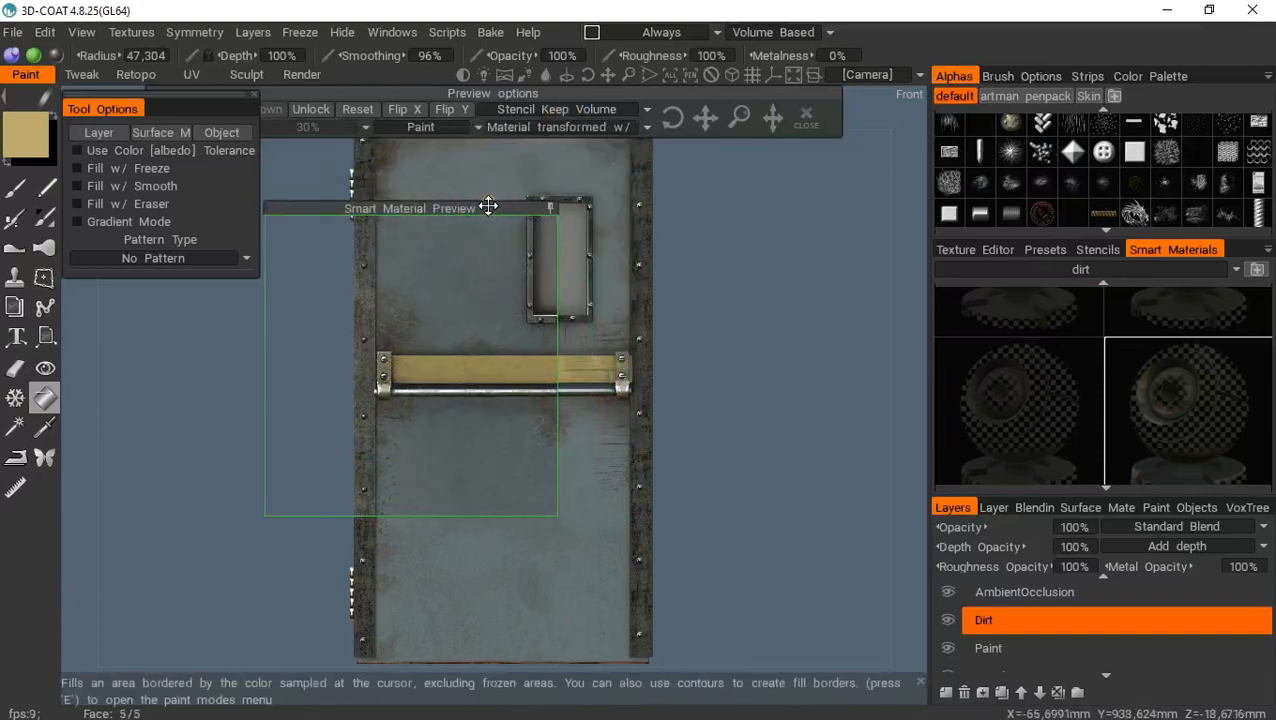
left_click(549, 207)
Inspect the door's dirt from the front and at an angle, and compare its lower part with the reference image
left_click_drag(726, 333, 633, 334)
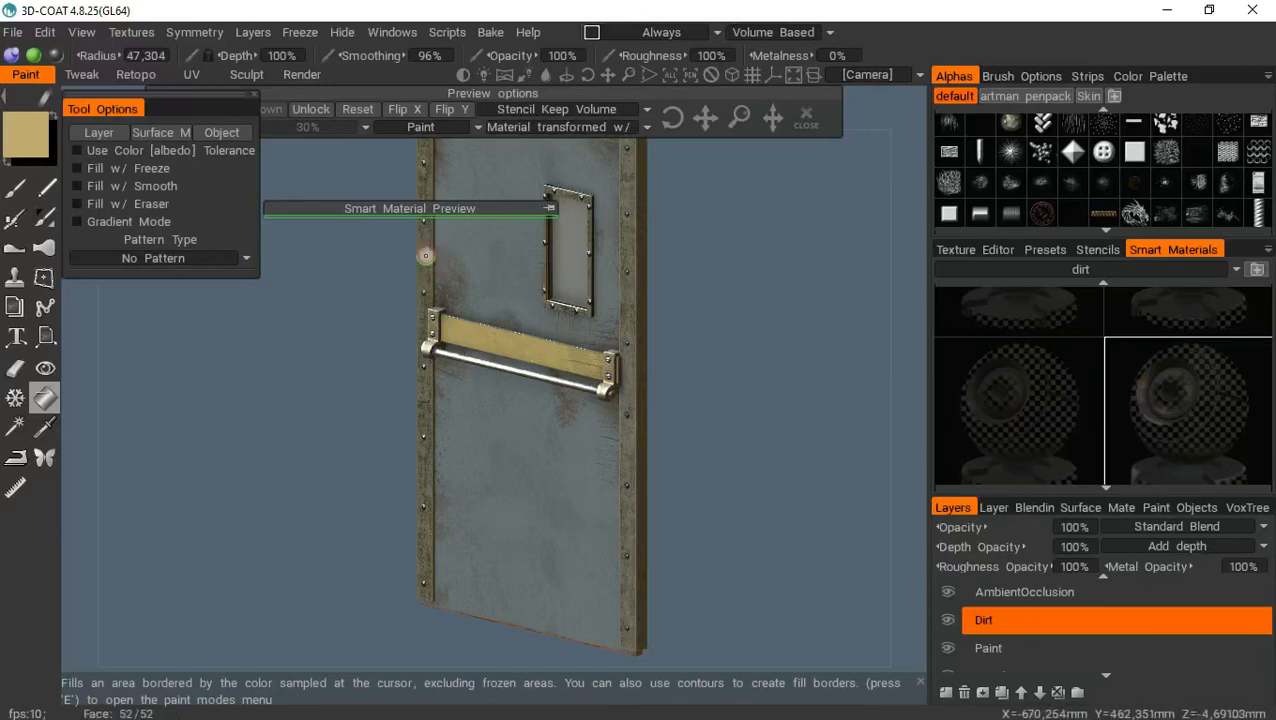
left_click_drag(607, 75, 576, 207)
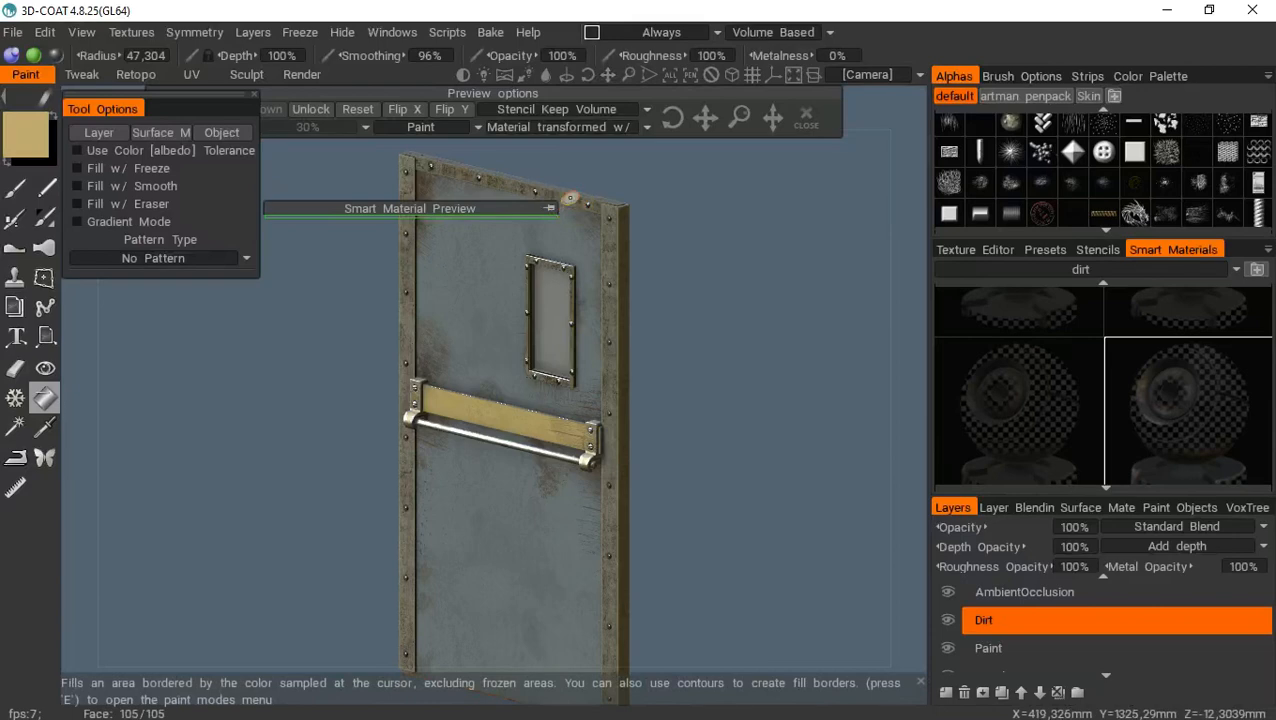
left_click_drag(718, 418, 761, 400)
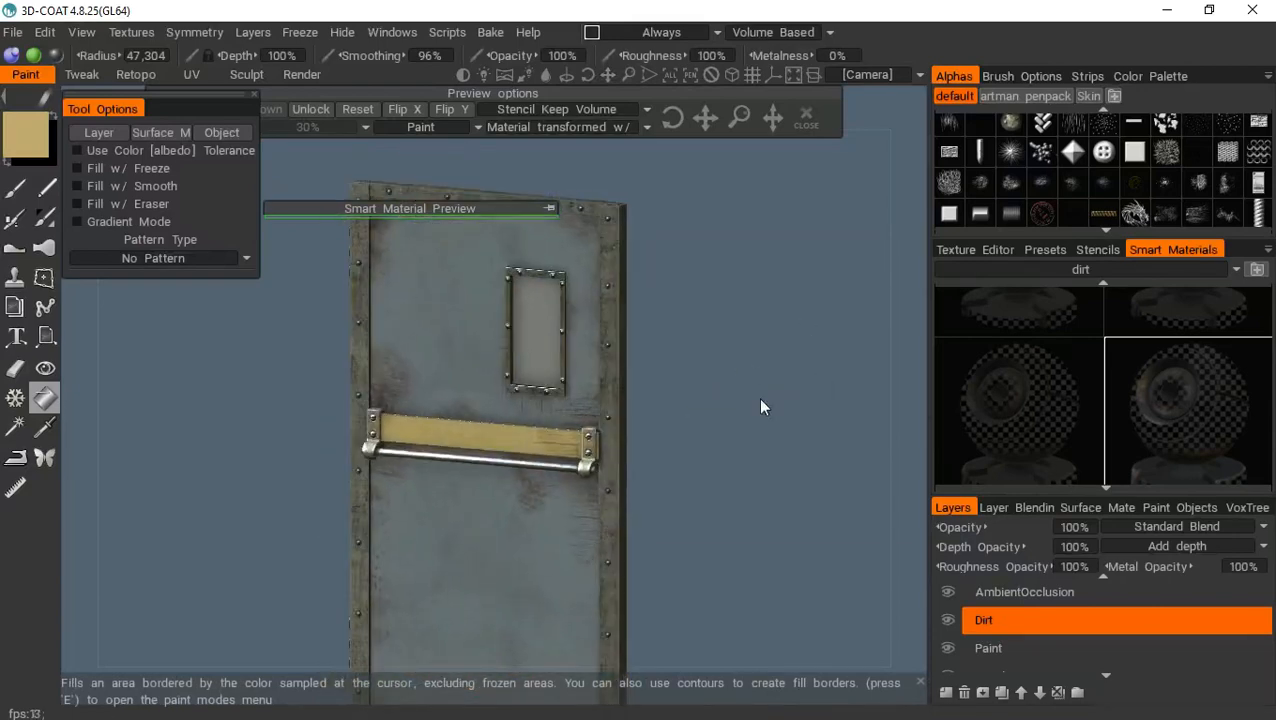
key("KP_2")
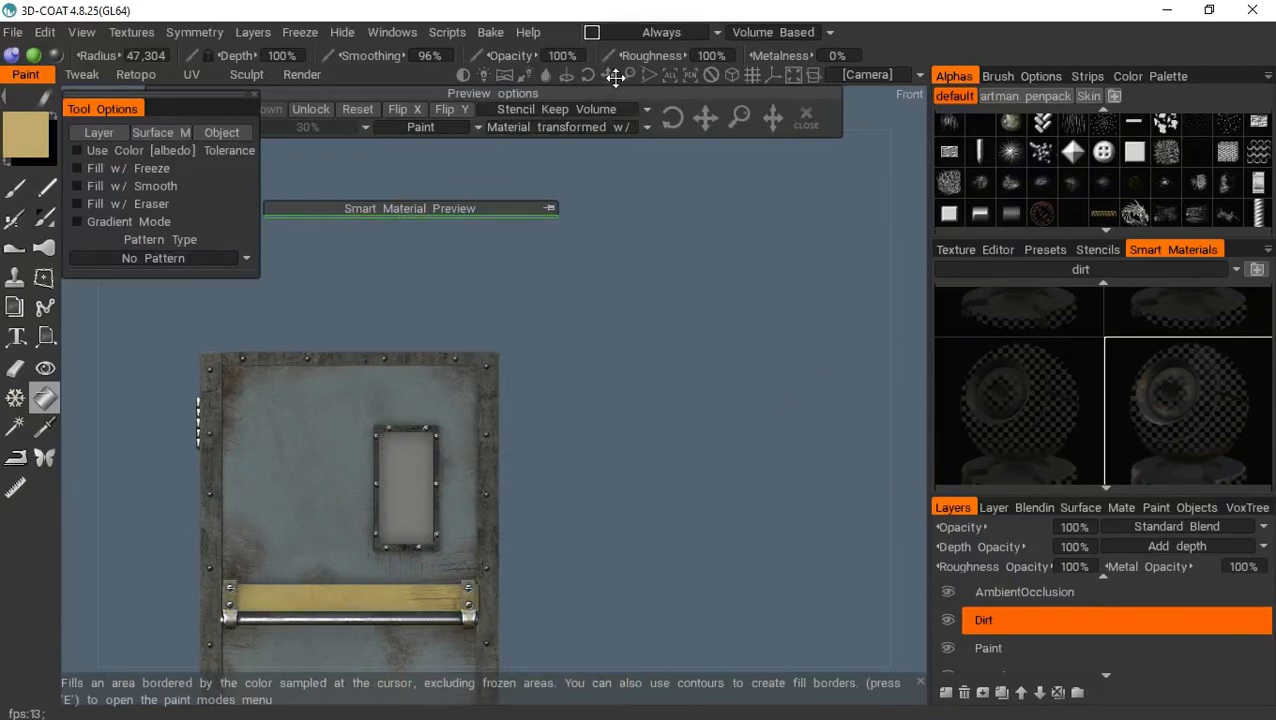
left_click_drag(615, 77, 582, 8)
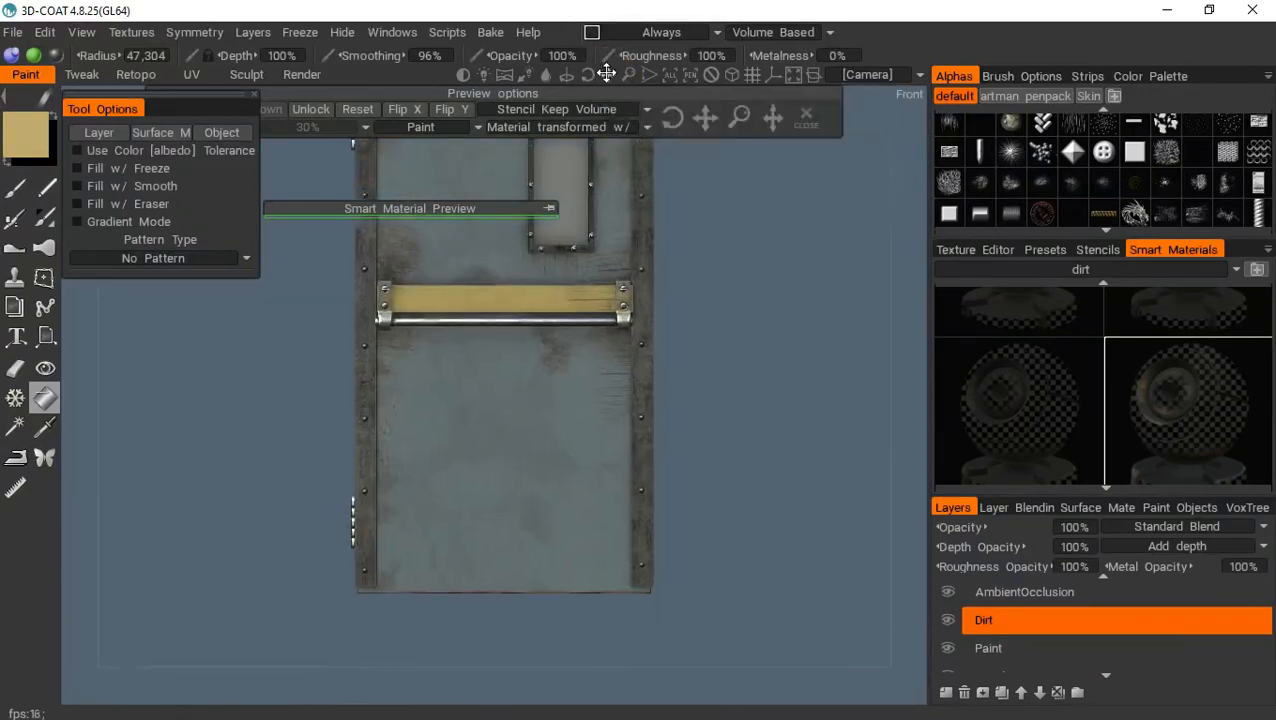
left_click_drag(427, 209, 855, 205)
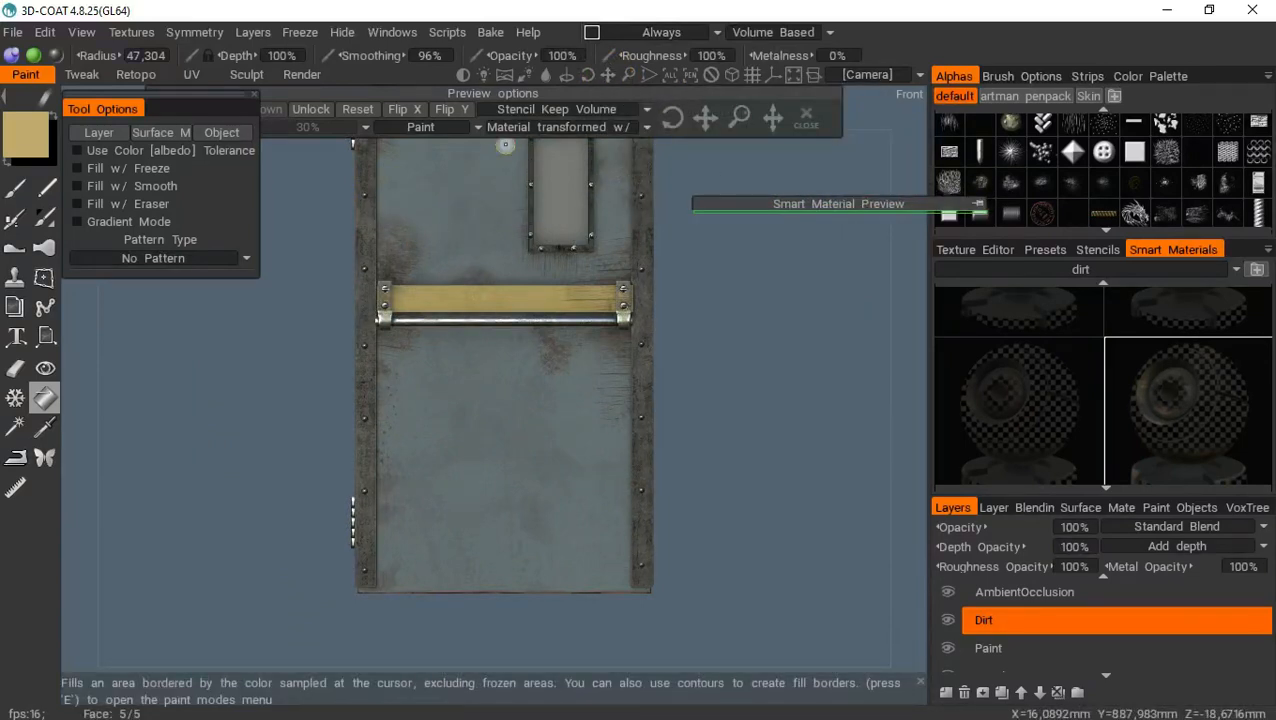
left_click_drag(628, 75, 652, 80)
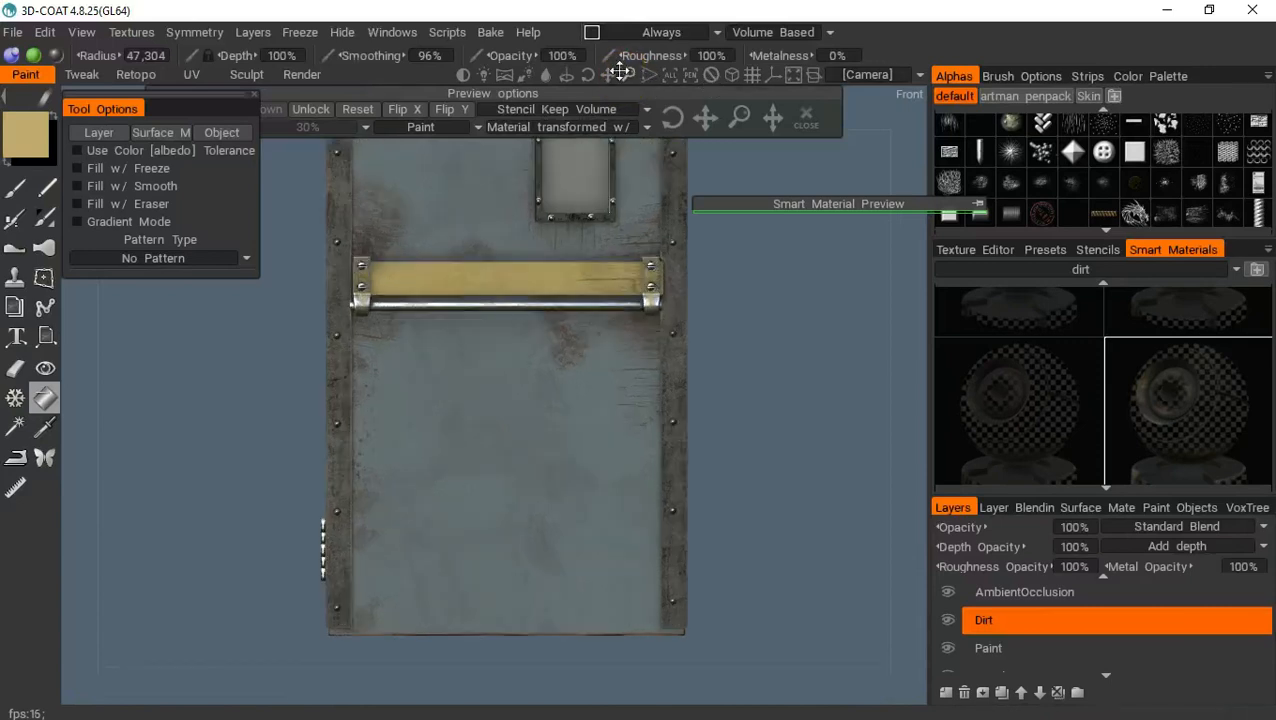
left_click(30, 140)
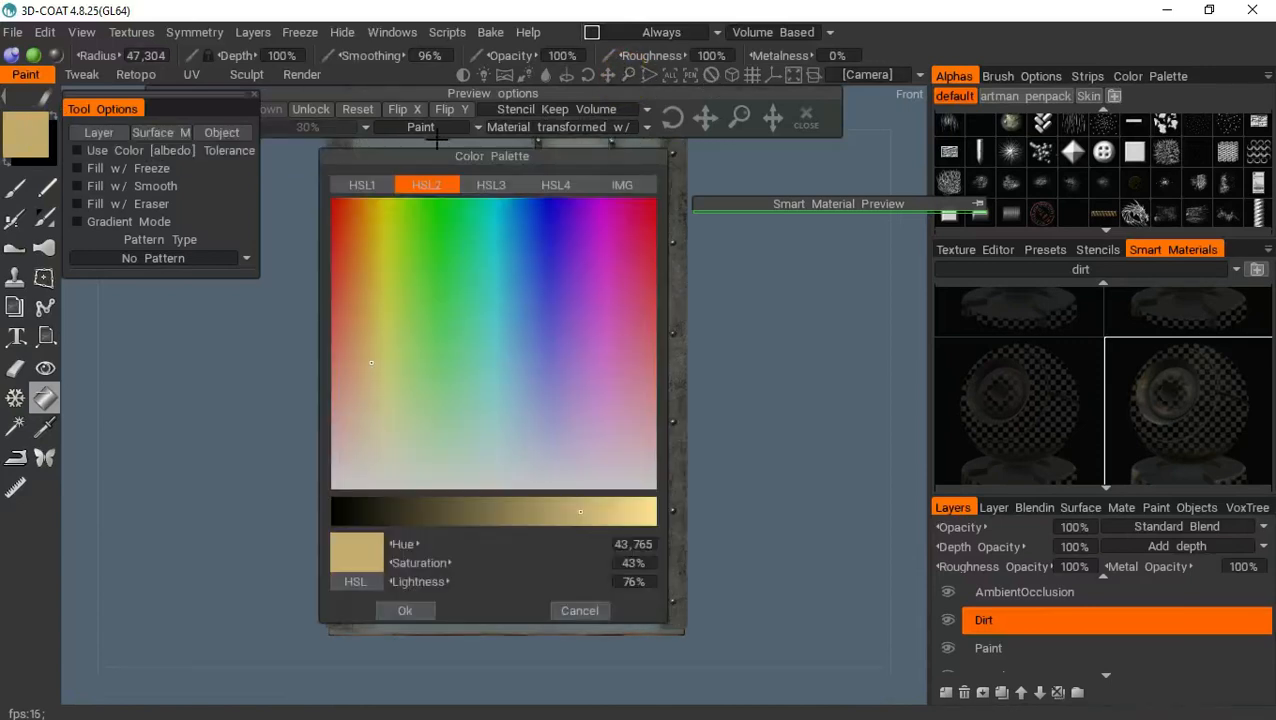
left_click(612, 184)
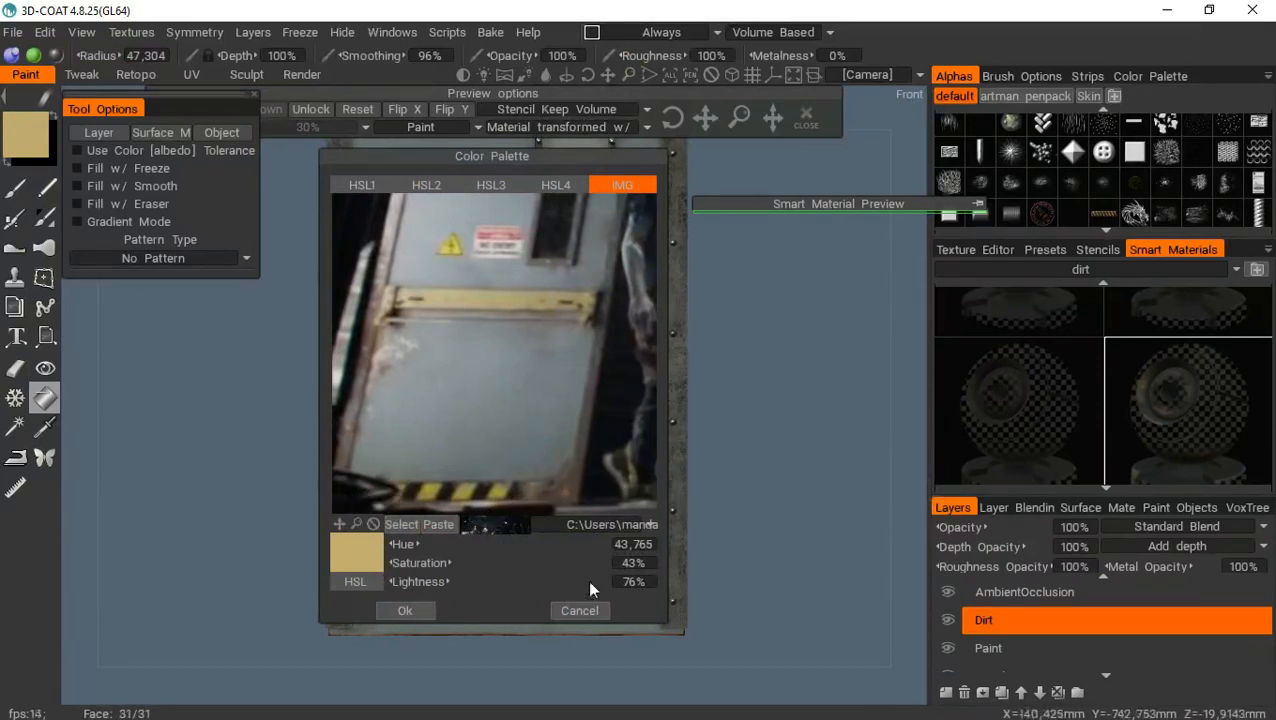
left_click(570, 611)
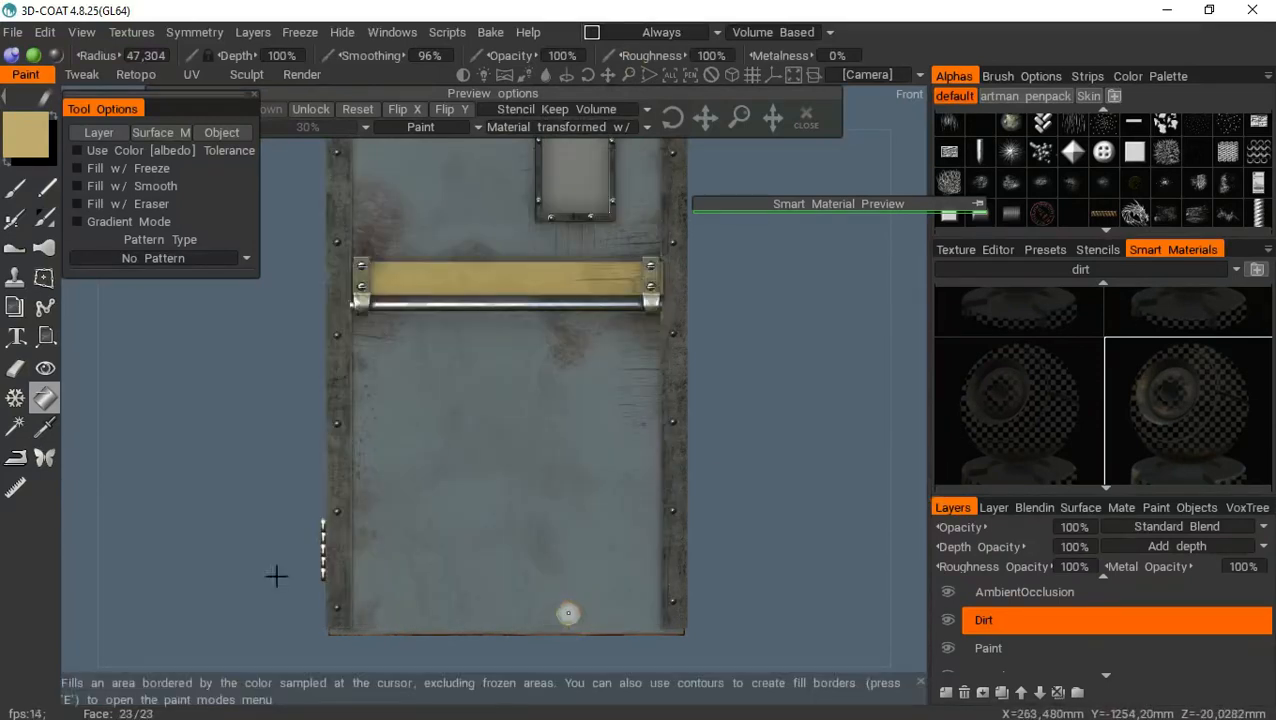
Switch to the textured spline tool and load Stripes0101_1_download600 from the New folder in Pictures as its color texture
left_click(45, 334)
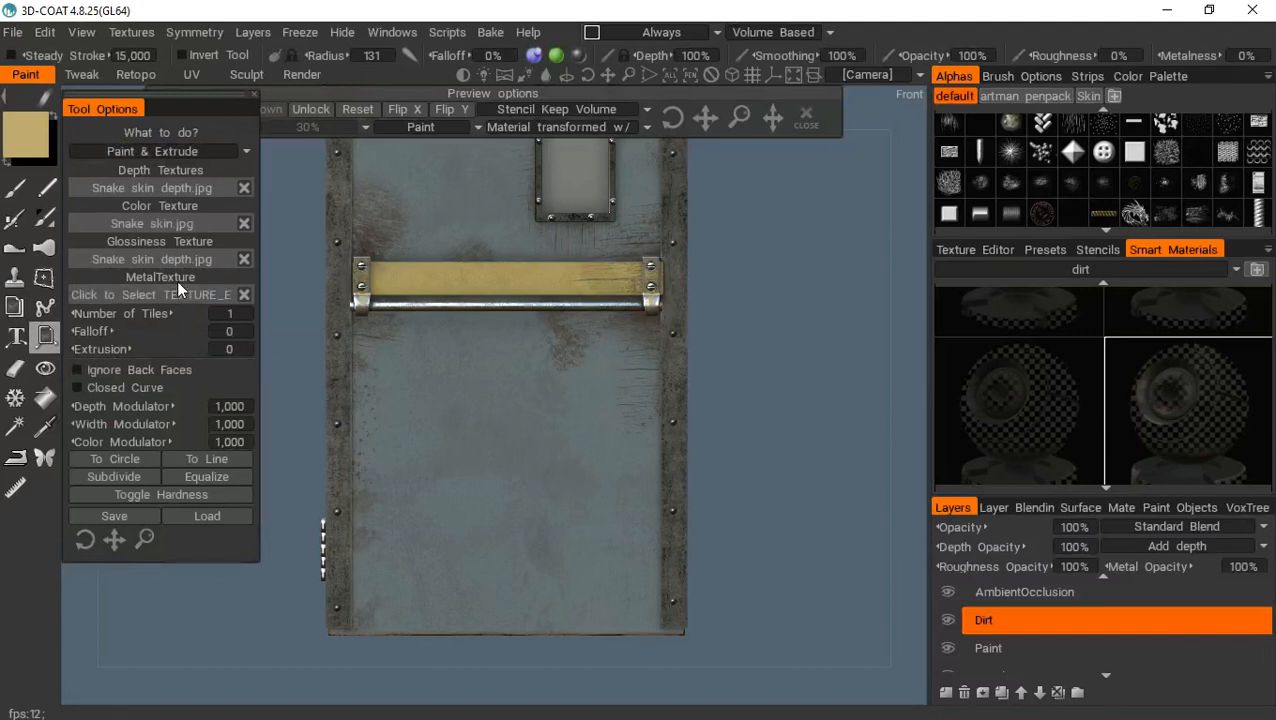
left_click(171, 222)
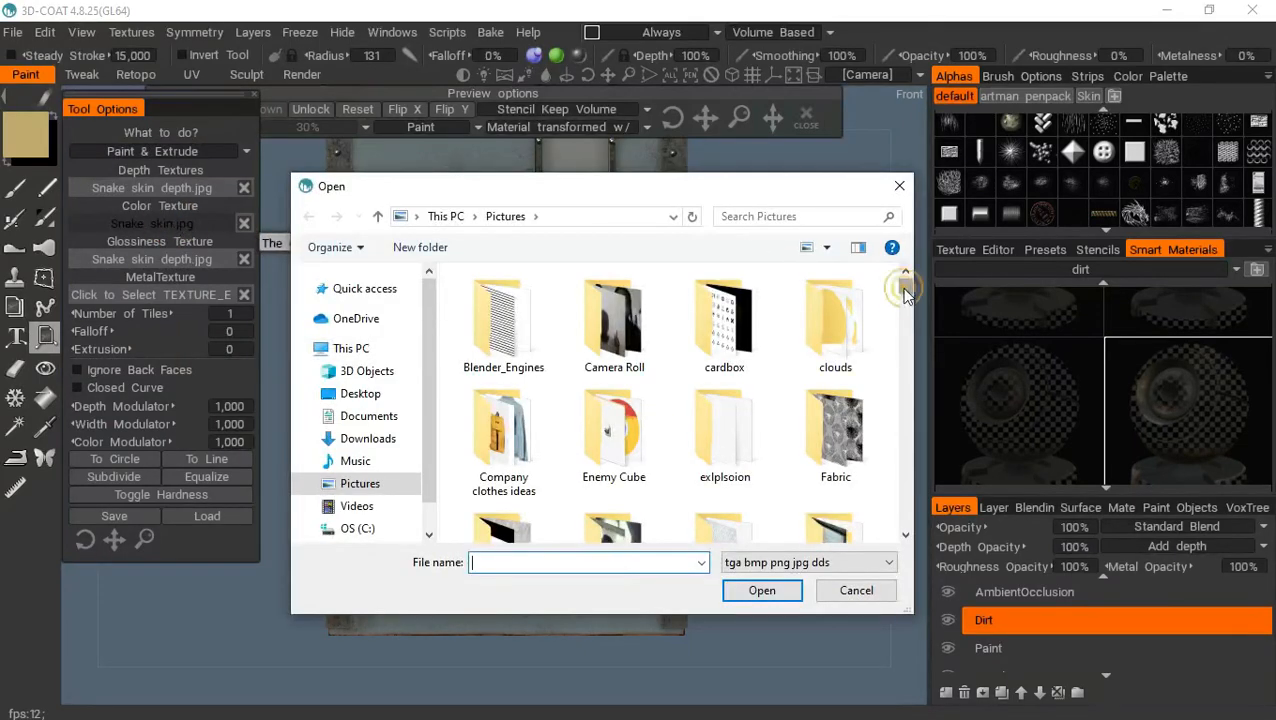
left_click_drag(904, 289, 904, 294)
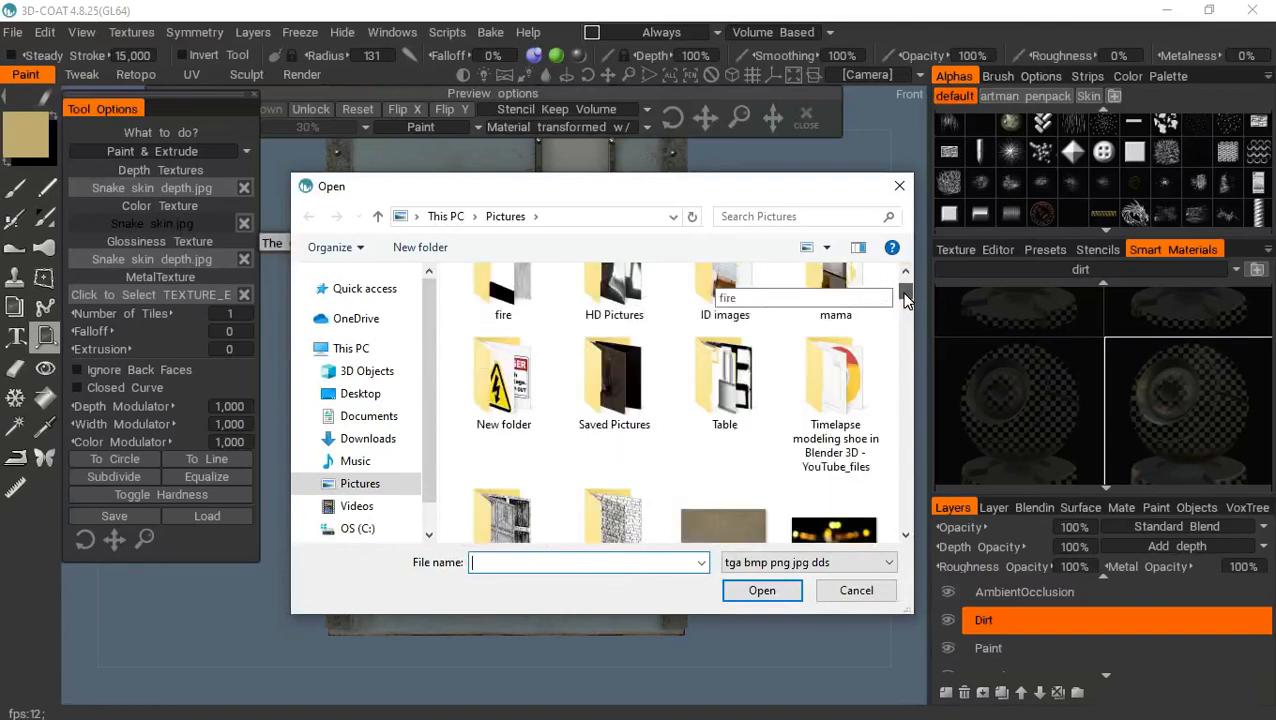
double_click(500, 385)
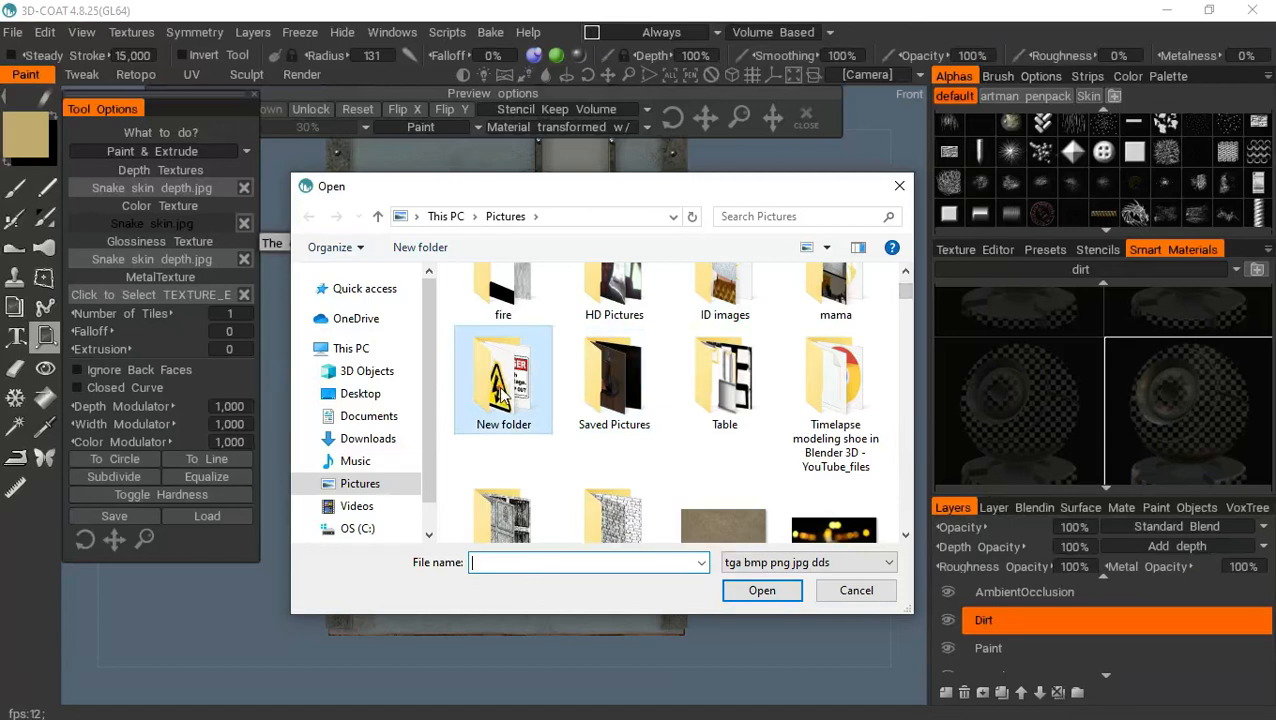
left_click(850, 465)
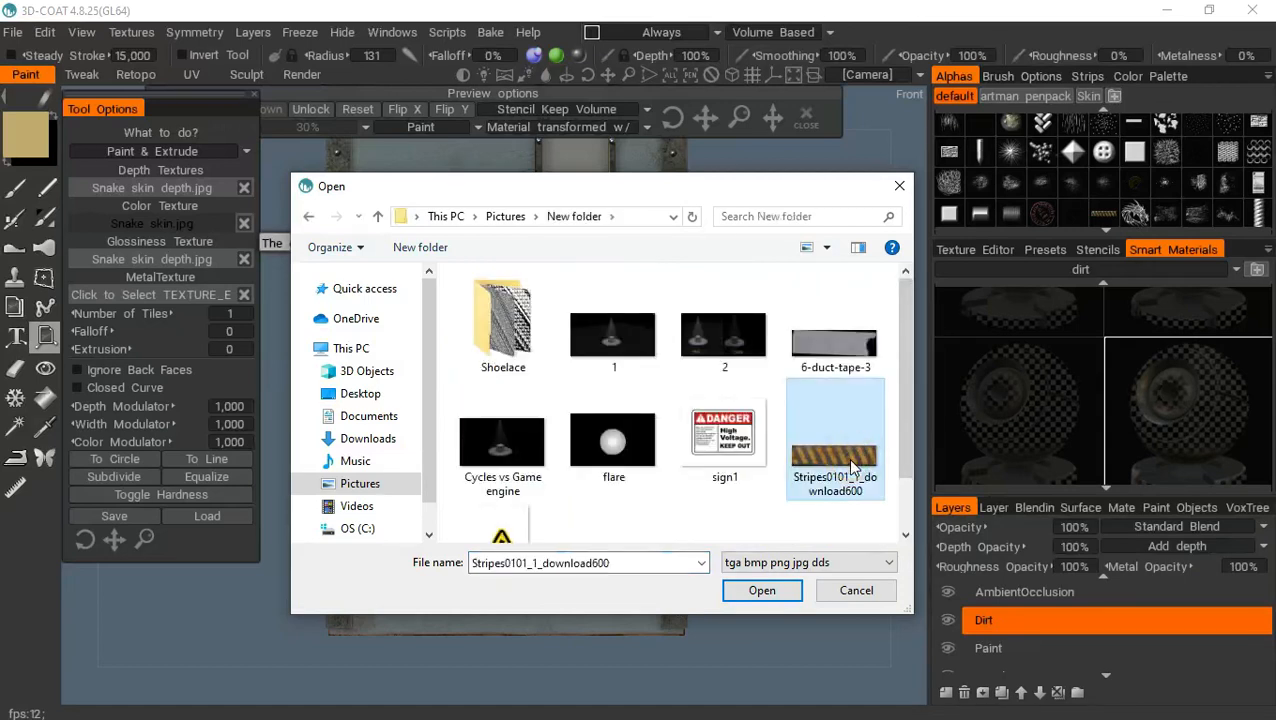
left_click_drag(900, 372, 902, 422)
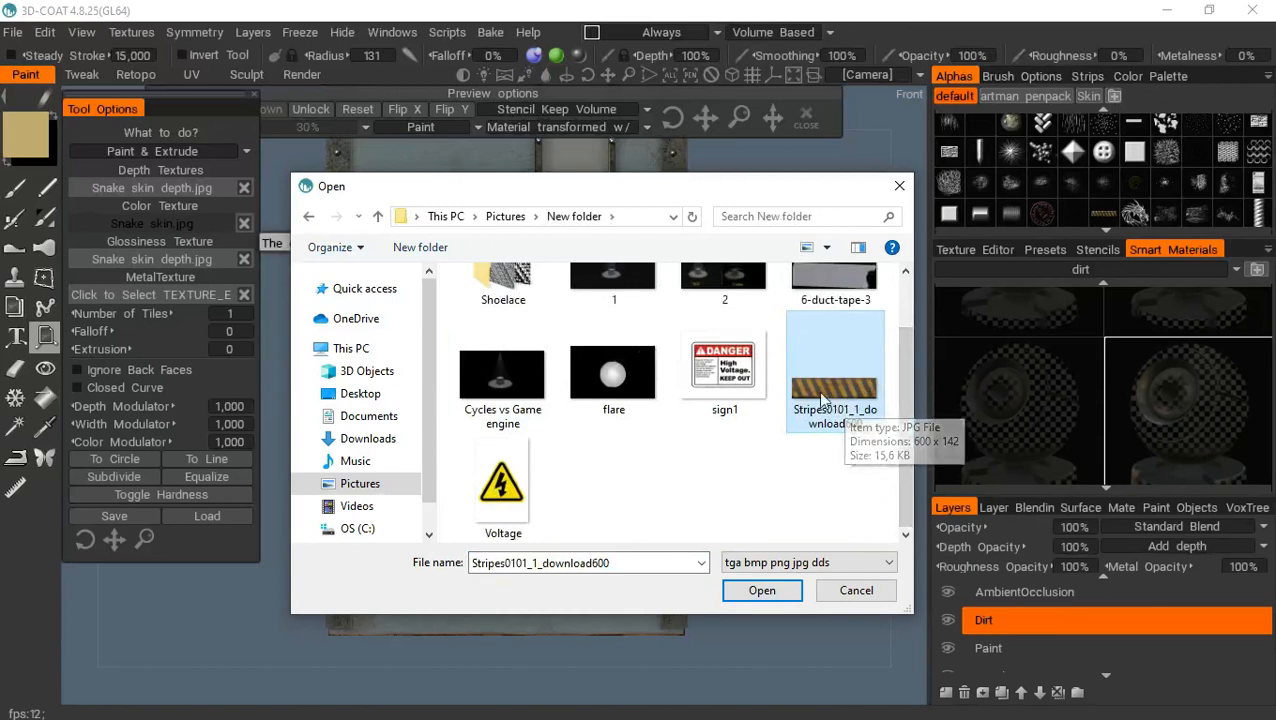
left_click(773, 596)
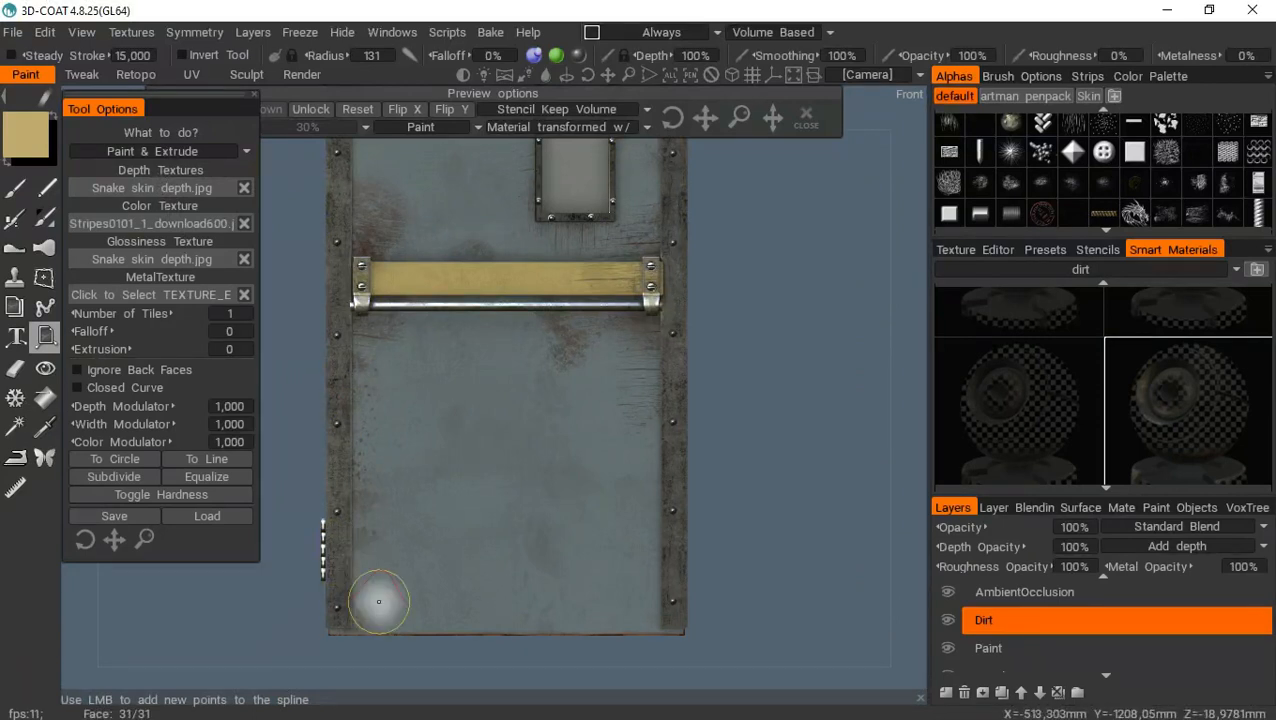
Discard the spline point started on the Dirt layer and place a two-point striped spline across the lower door on the Paint layer
left_click(375, 583)
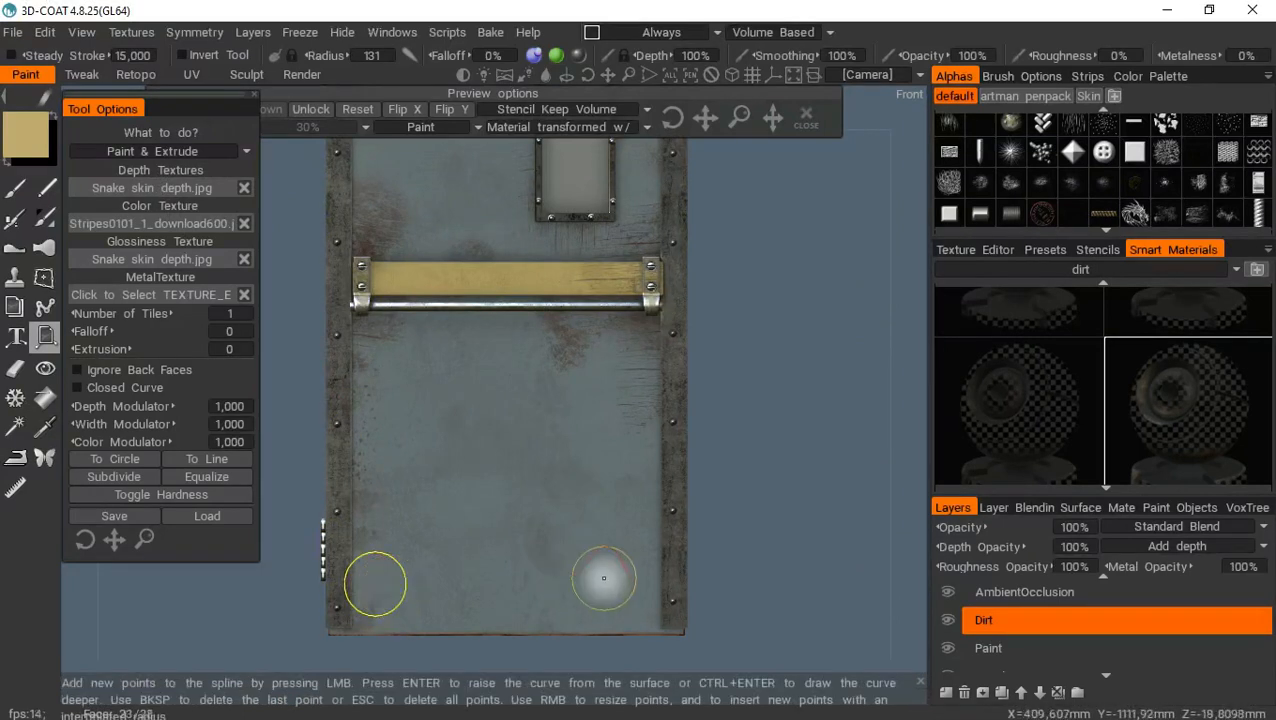
key("Escape")
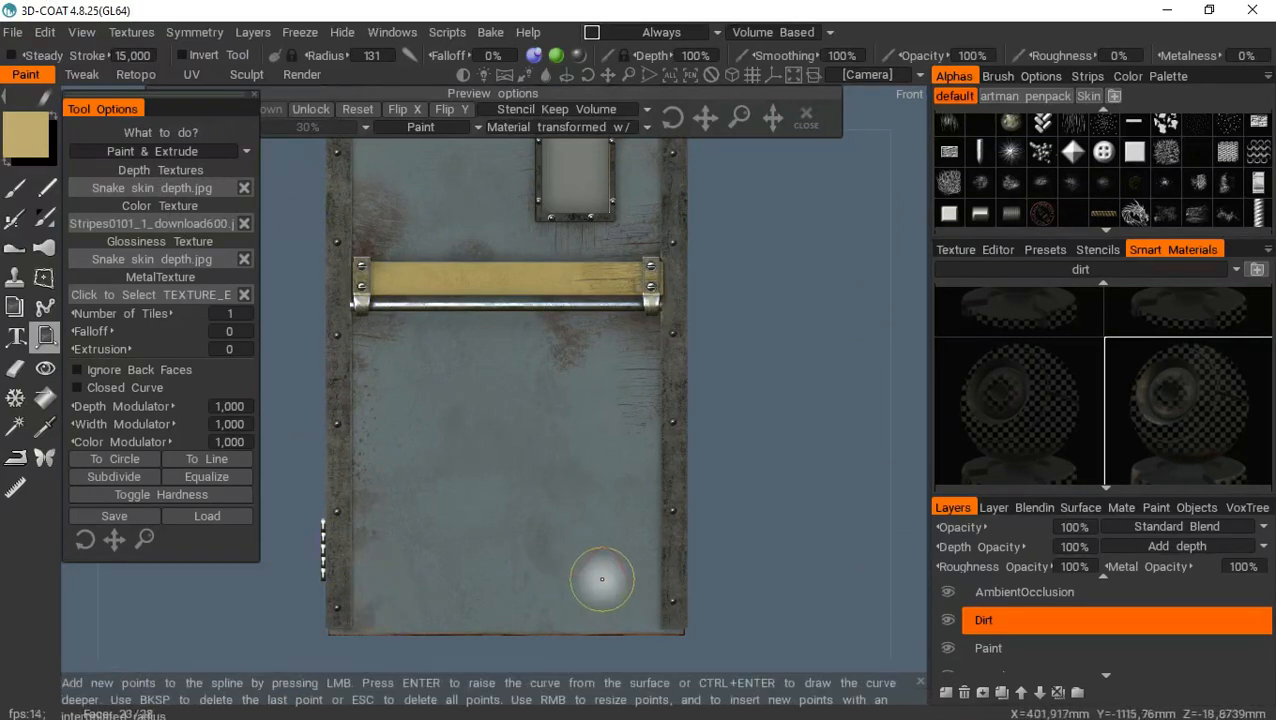
left_click(990, 650)
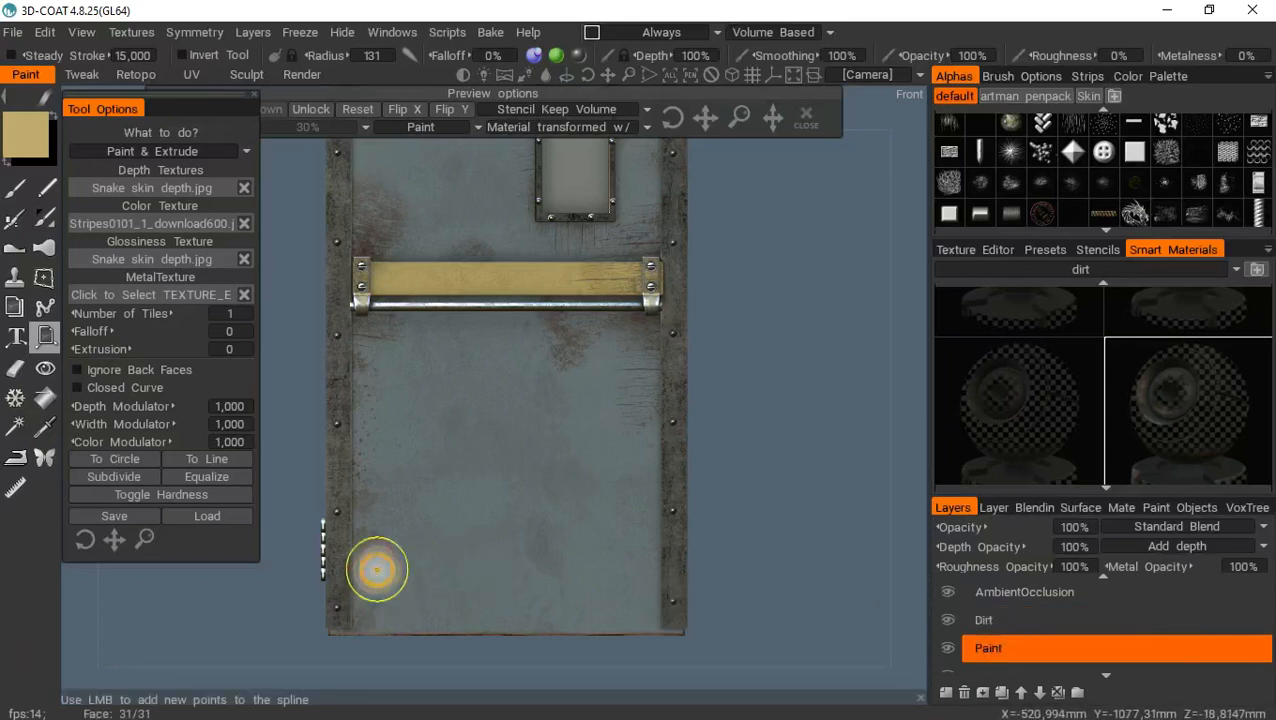
left_click(377, 568)
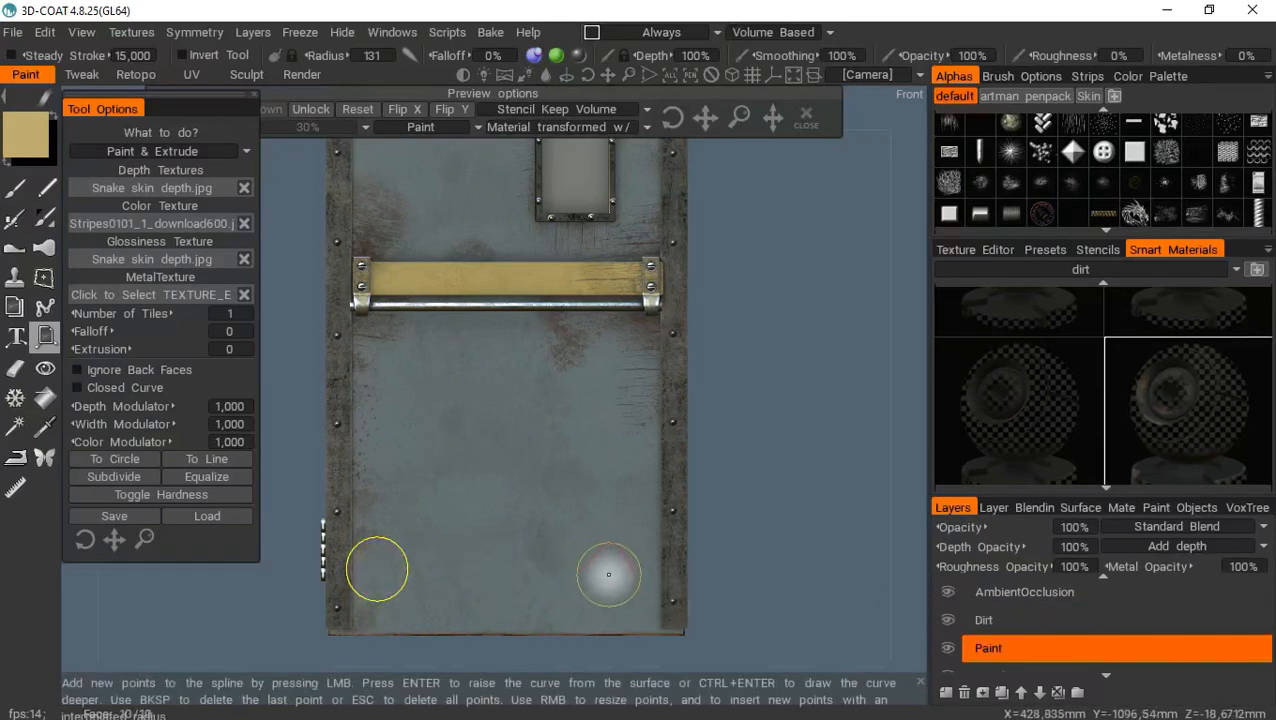
left_click(609, 575)
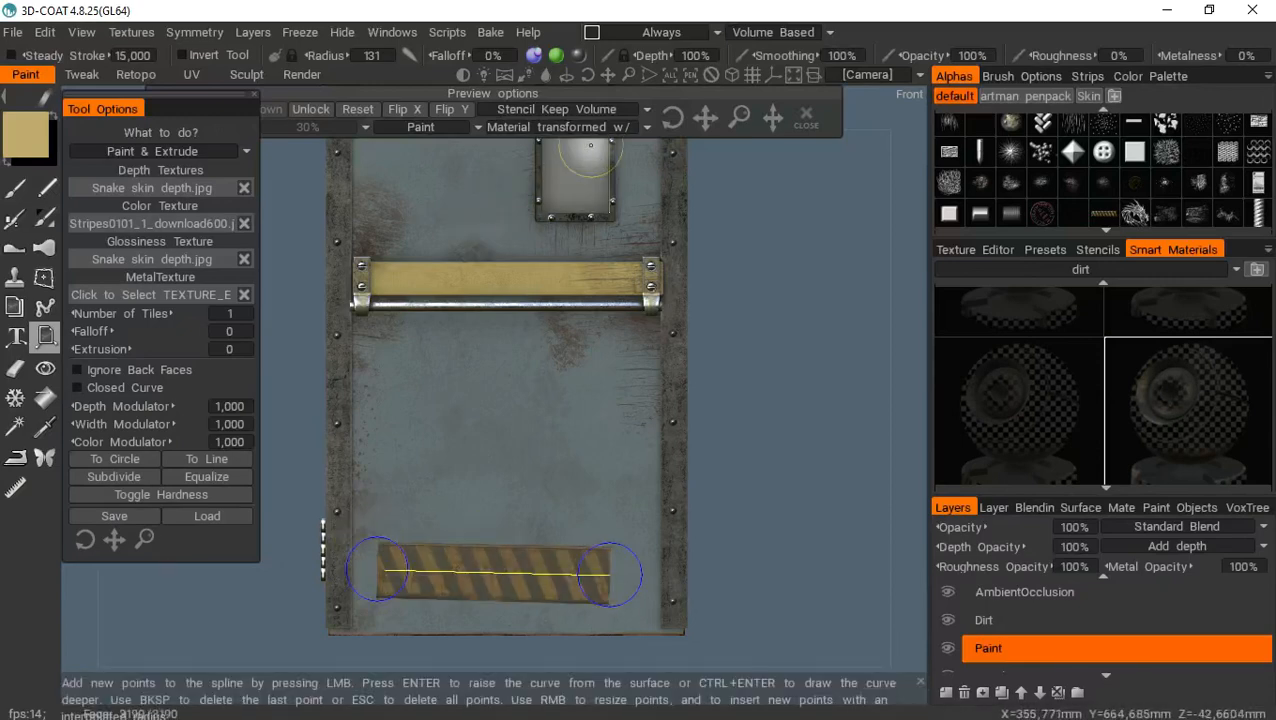
Level and stretch the striped band across the door's width, hide the door_sides object, and align the band with the bottom edge
left_click_drag(604, 78, 611, 6)
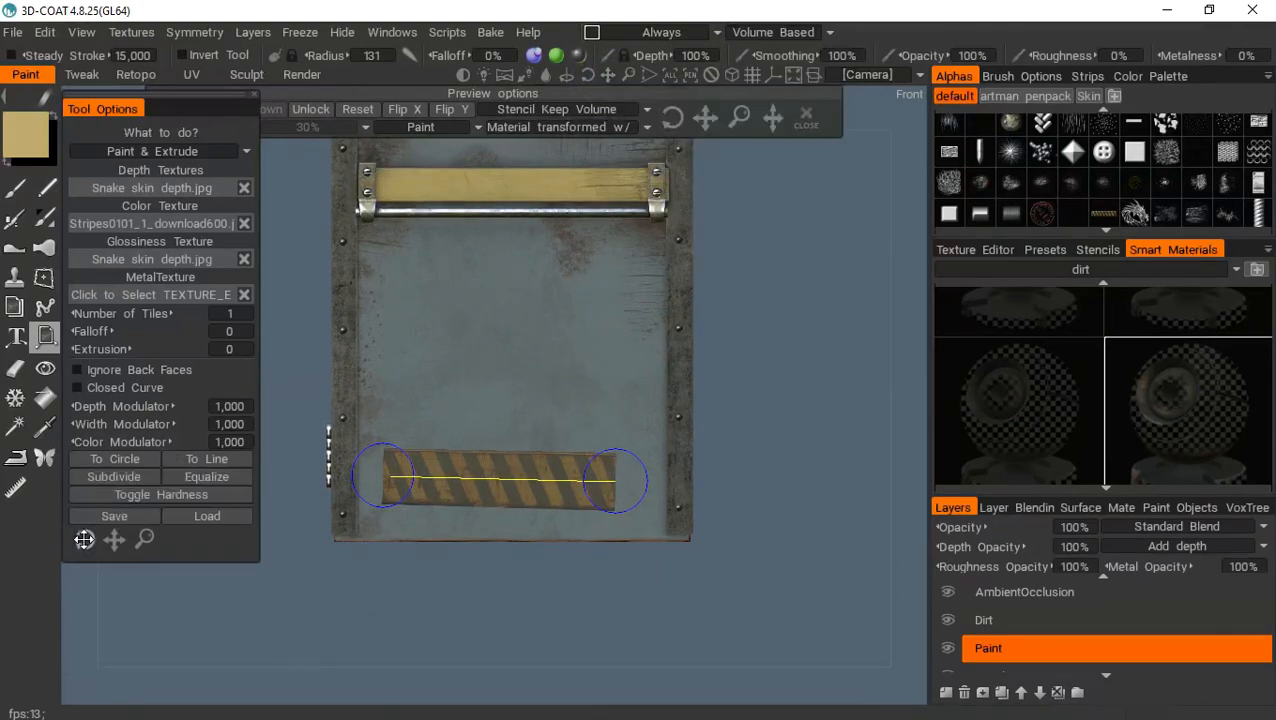
mouse_move(84, 540)
left_mouse_down()
mouse_move(222, 549)
mouse_move(114, 541)
left_mouse_up()
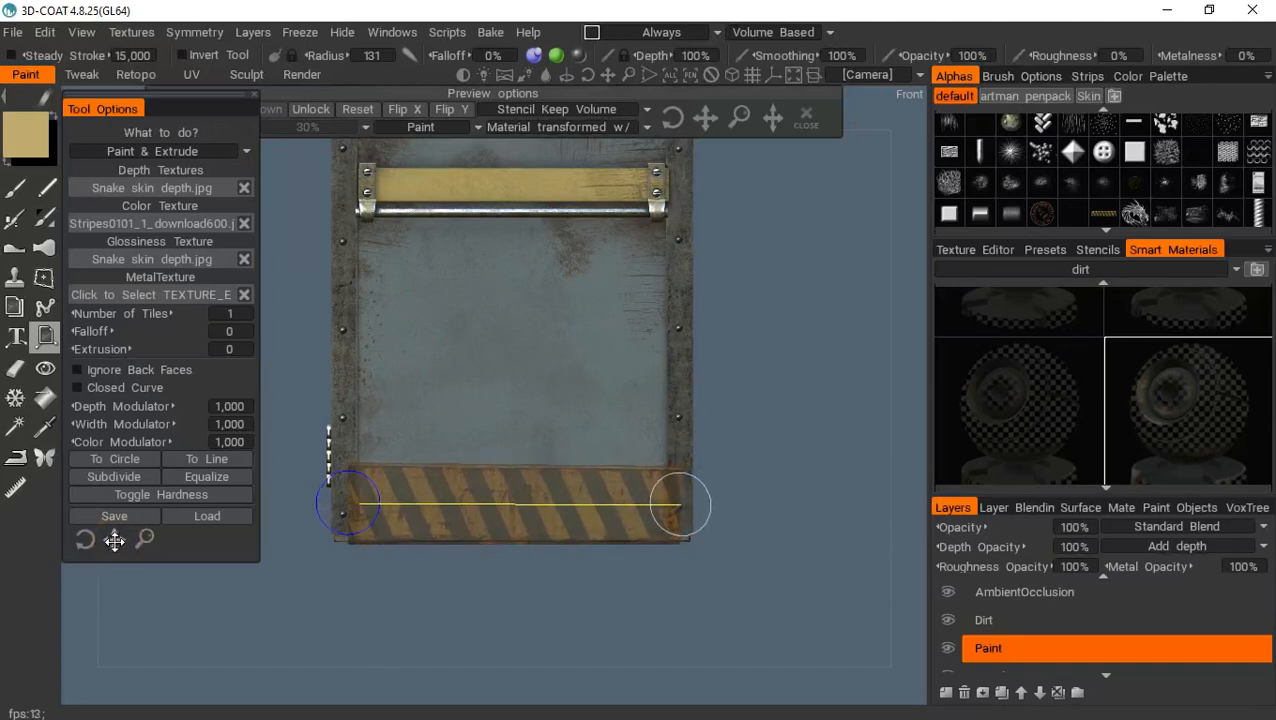
left_click(1195, 508)
left_click(948, 547)
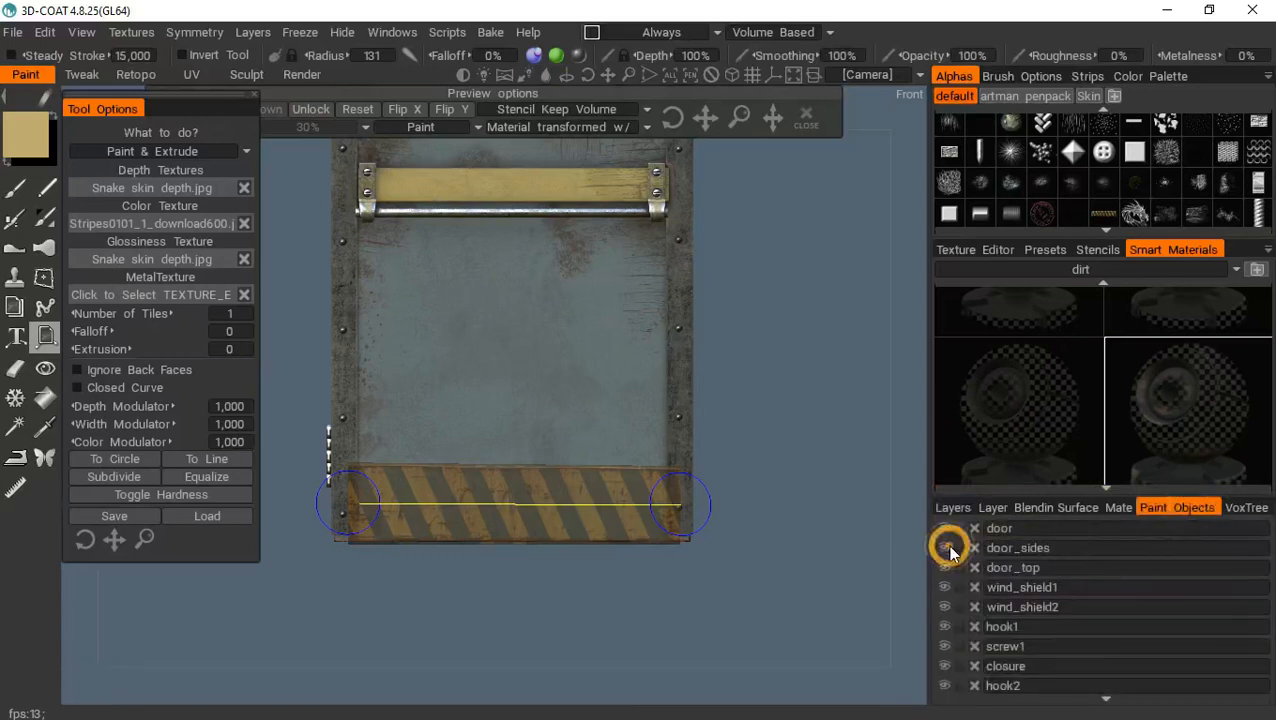
left_click(955, 507)
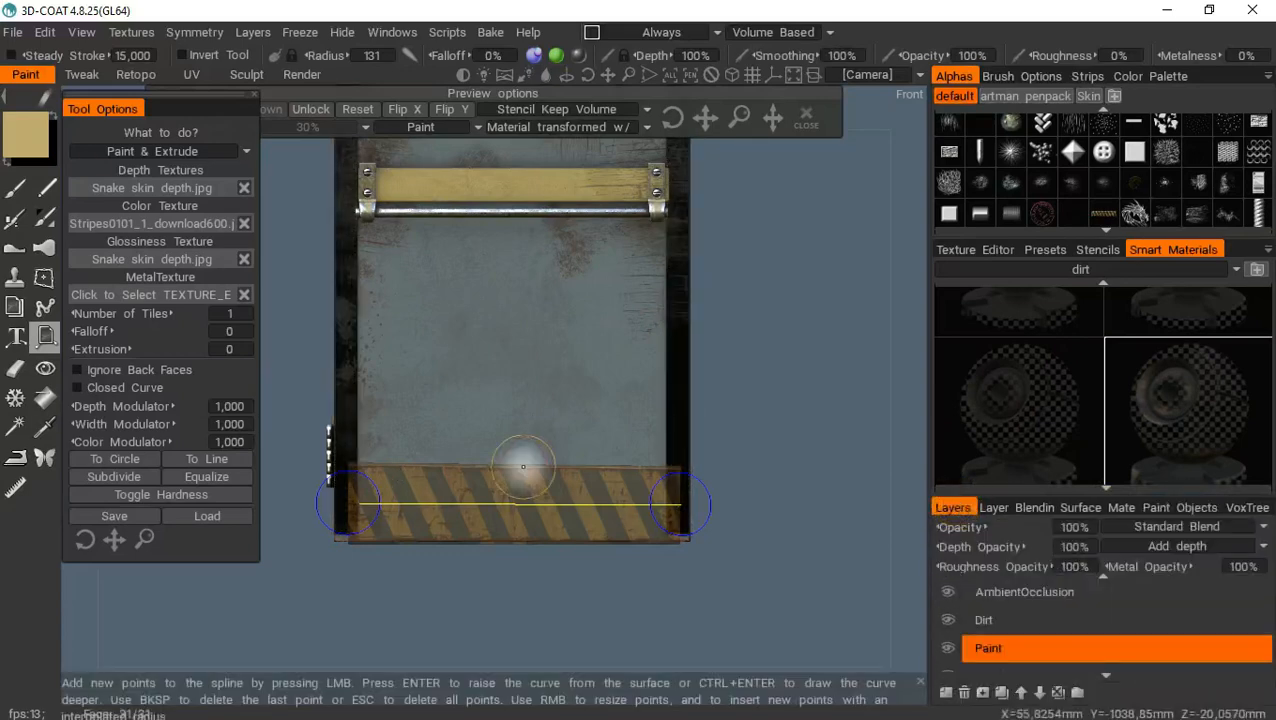
left_click_drag(121, 545, 116, 551)
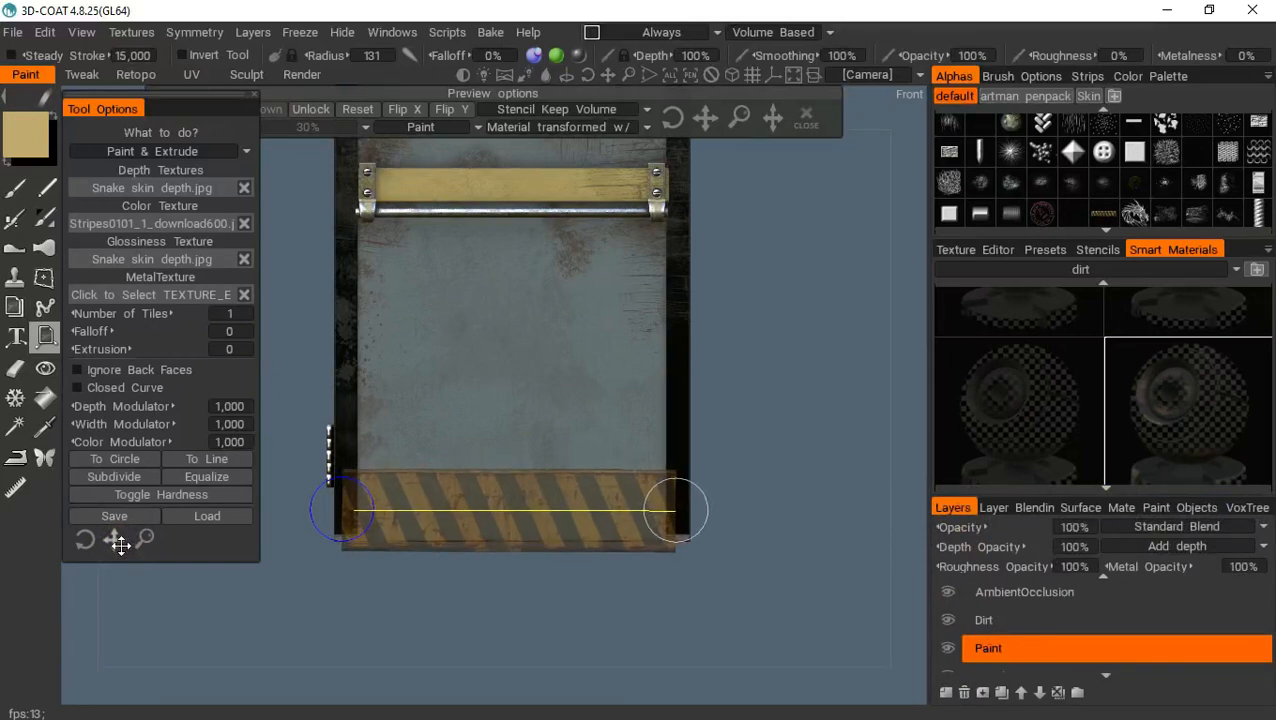
mouse_move(121, 545)
left_mouse_down()
mouse_move(116, 569)
mouse_move(110, 529)
left_mouse_up()
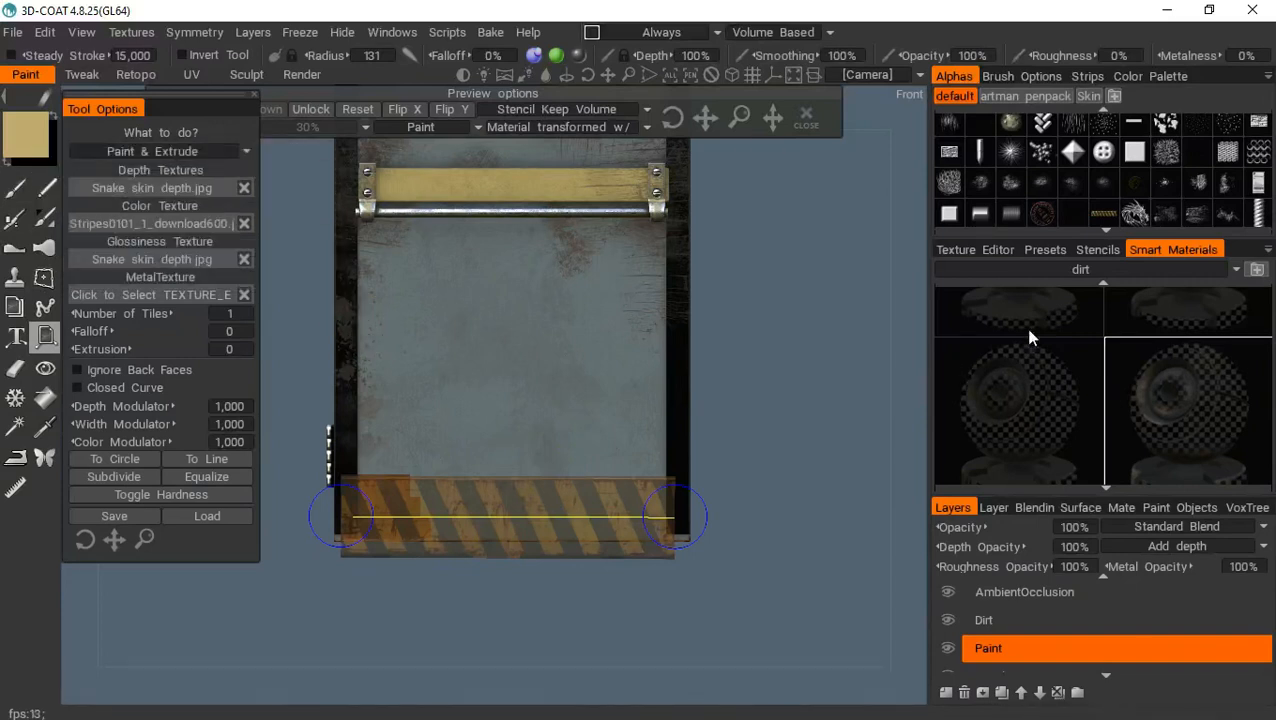
Detach the active smart material and turn off color and depth painting for the striped band
scroll(1045, 400, "up", 1)
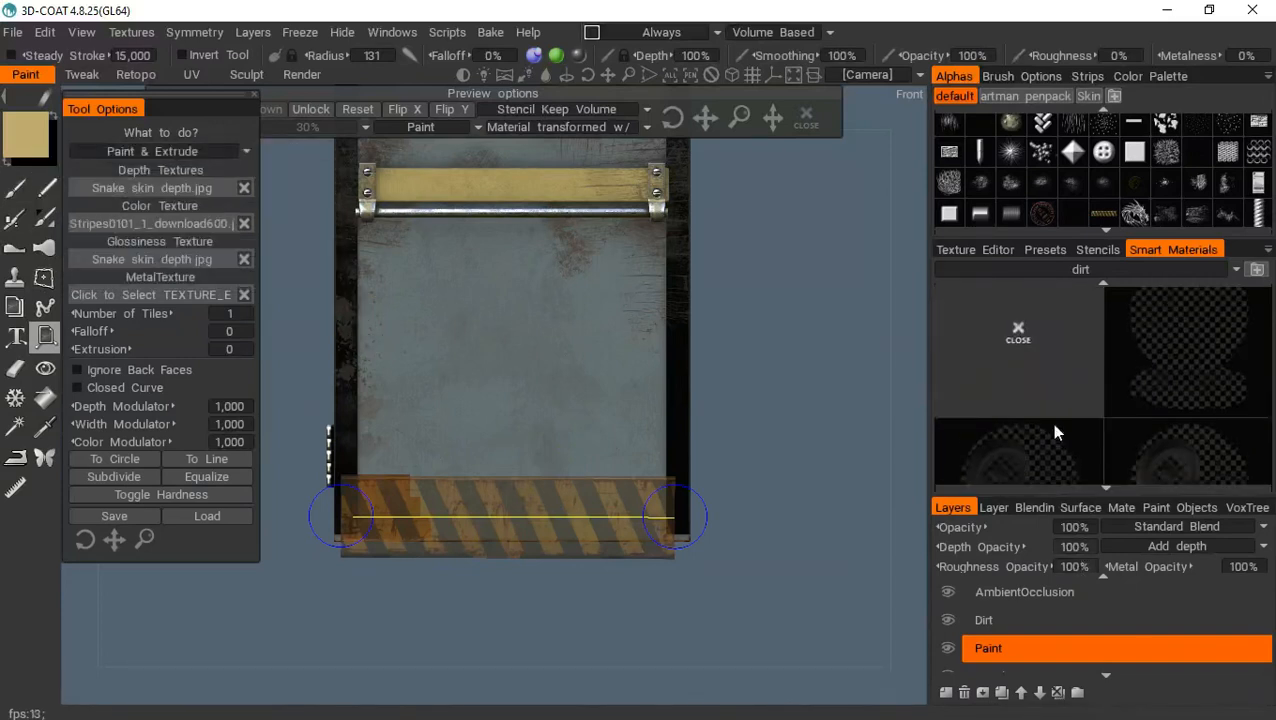
left_click(1014, 345)
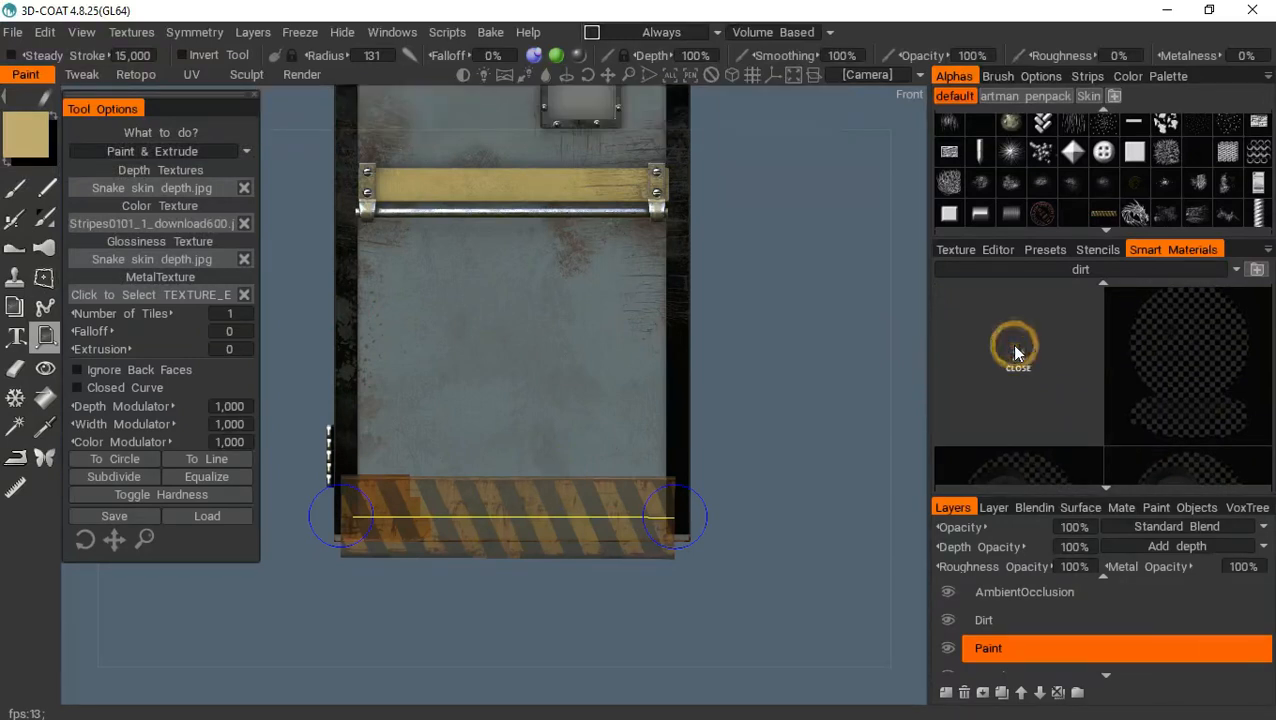
right_click(21, 131)
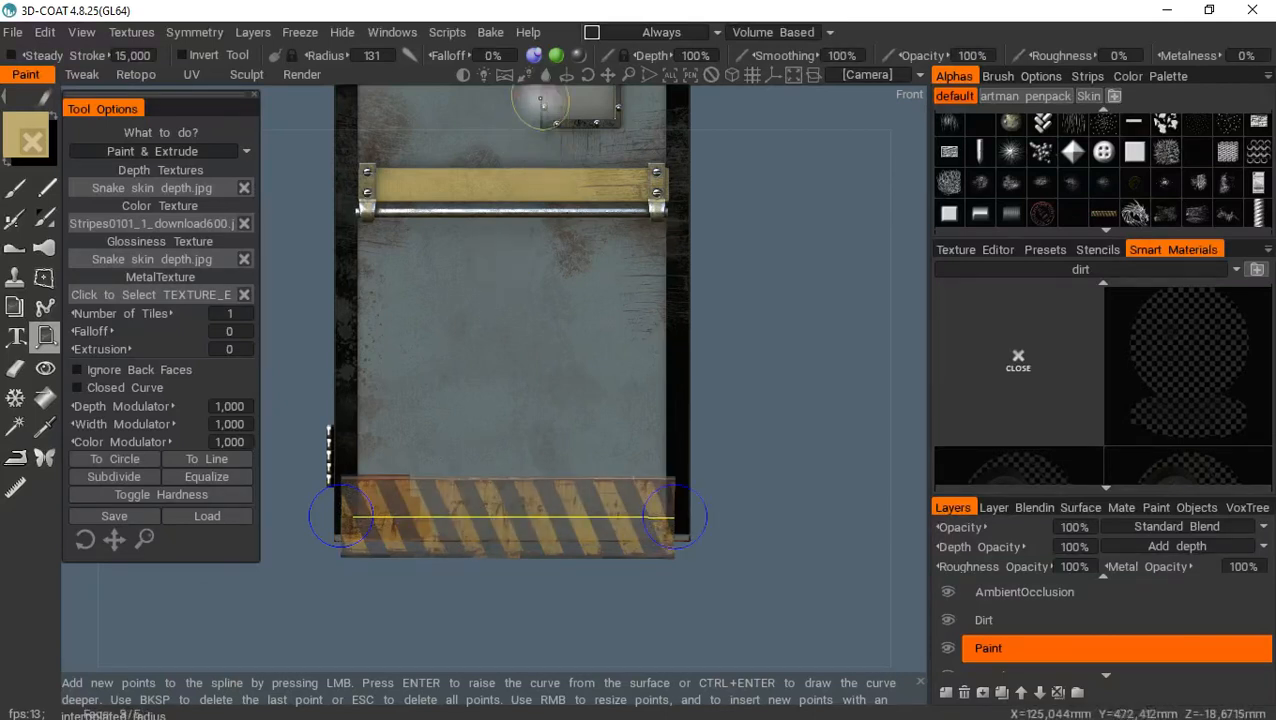
left_click(534, 56)
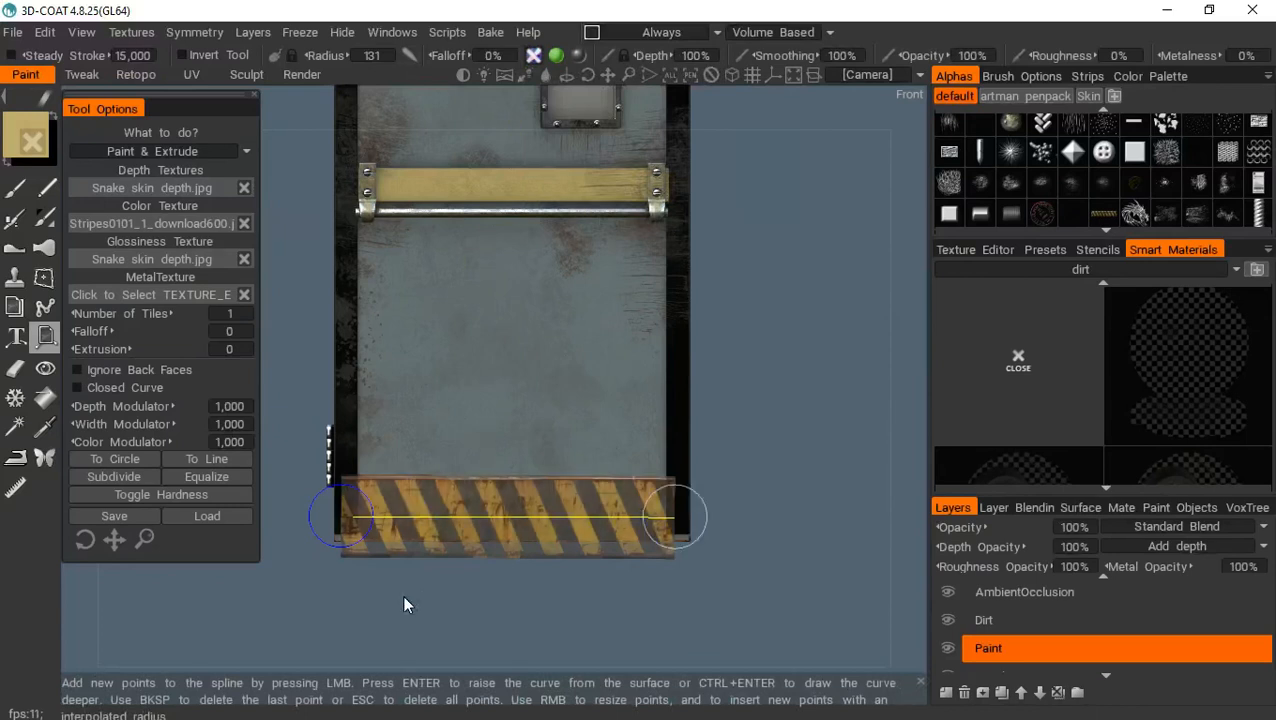
Leave the textured spline tool and set up the eraser with 50% transparency and the narrow rectangle shape
left_click(15, 192)
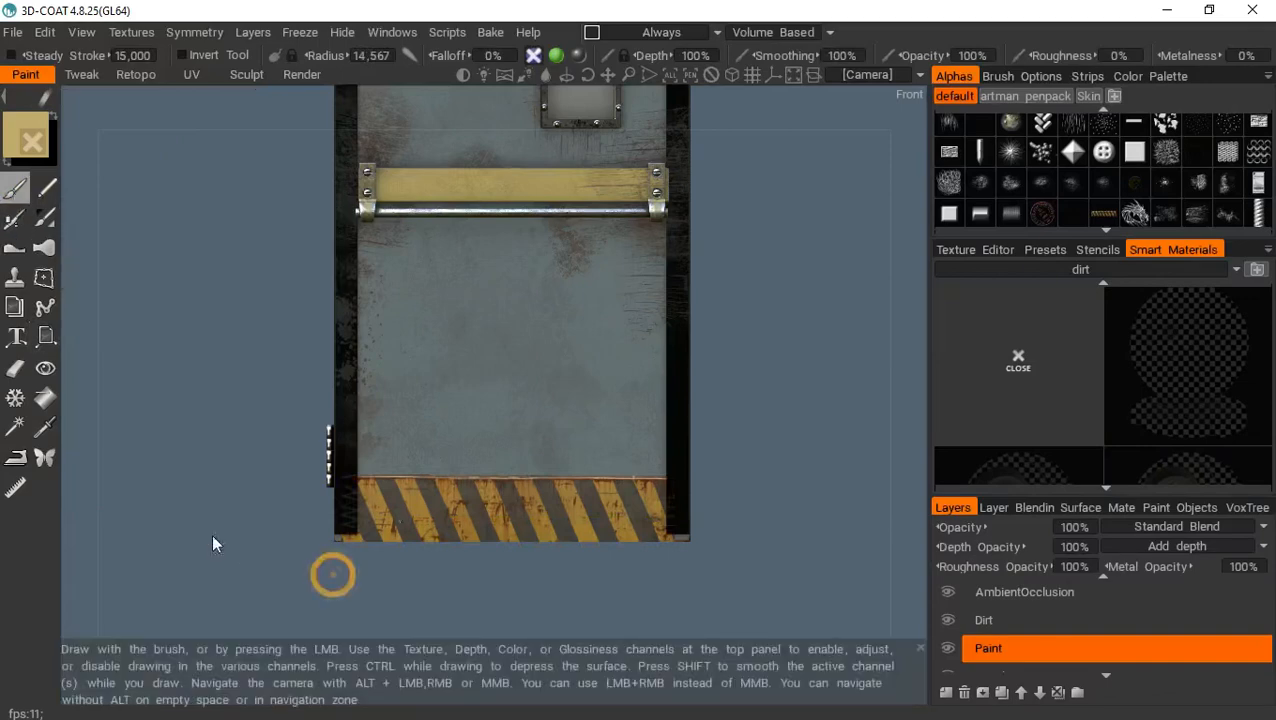
mouse_move(213, 543)
left_mouse_down()
mouse_move(300, 420)
mouse_move(205, 580)
mouse_move(245, 504)
mouse_move(213, 500)
mouse_move(165, 547)
mouse_move(233, 538)
left_mouse_up()
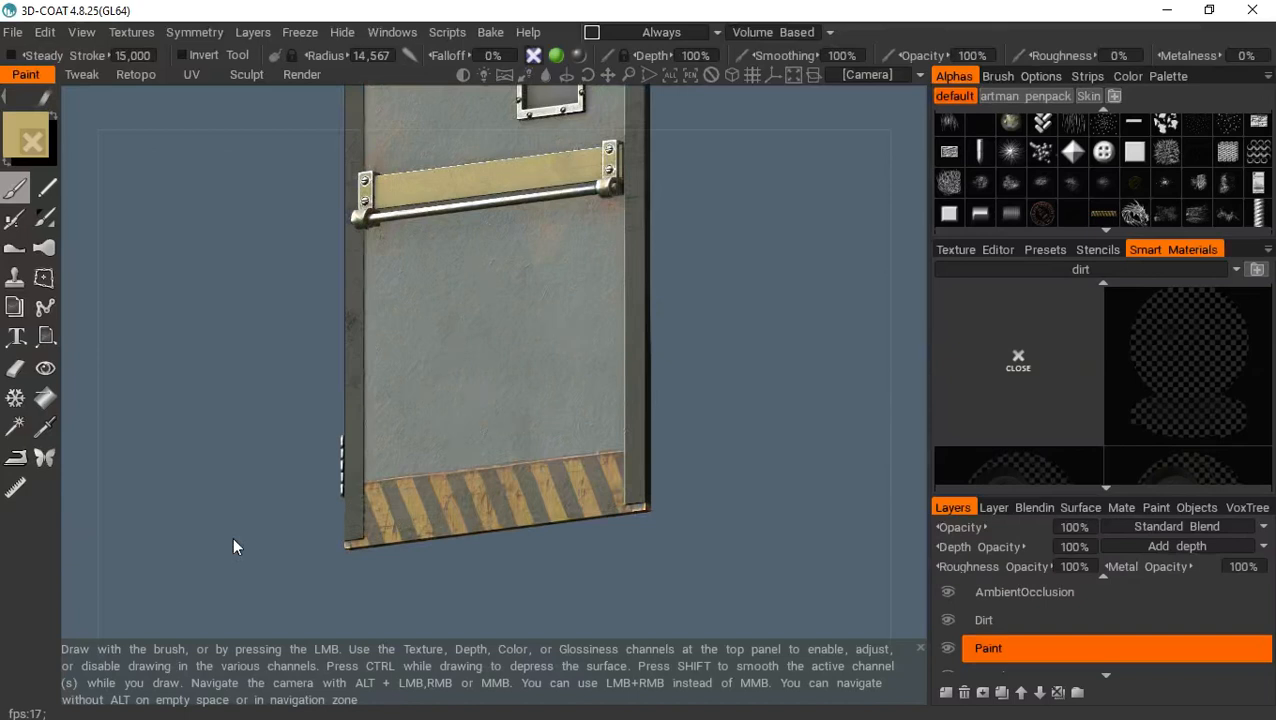
key("KP_2")
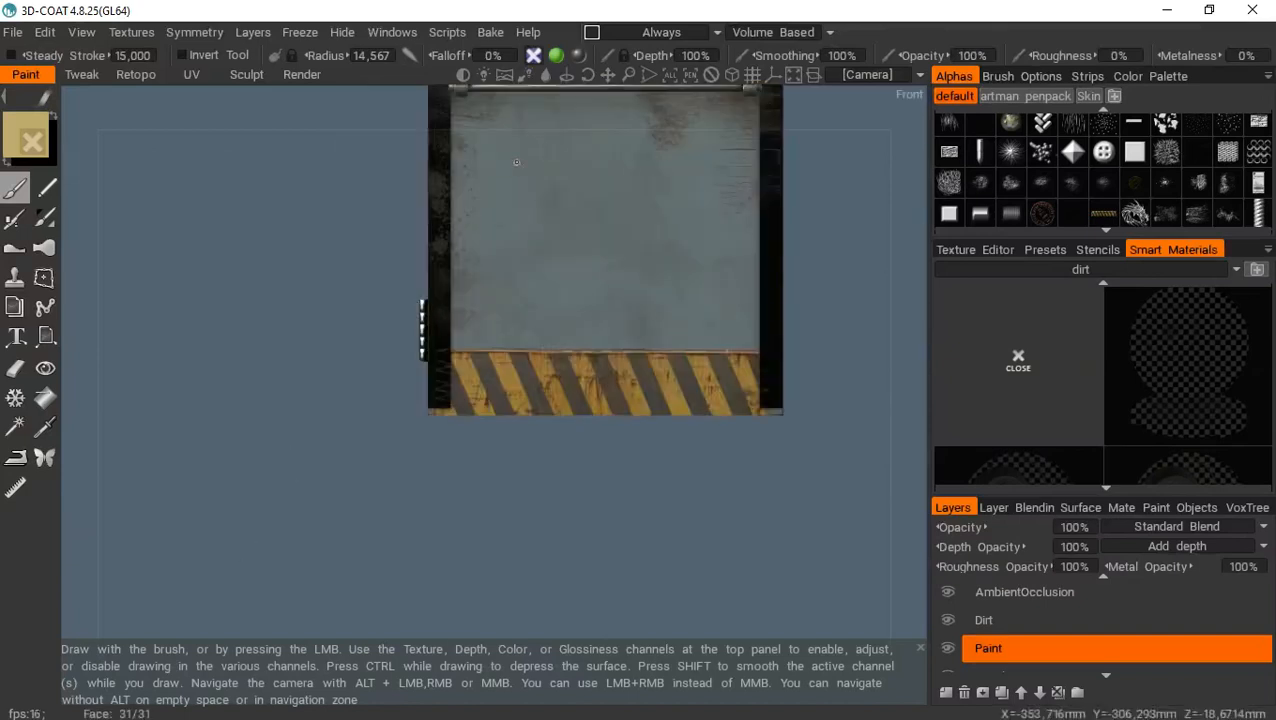
left_click_drag(611, 76, 478, 199)
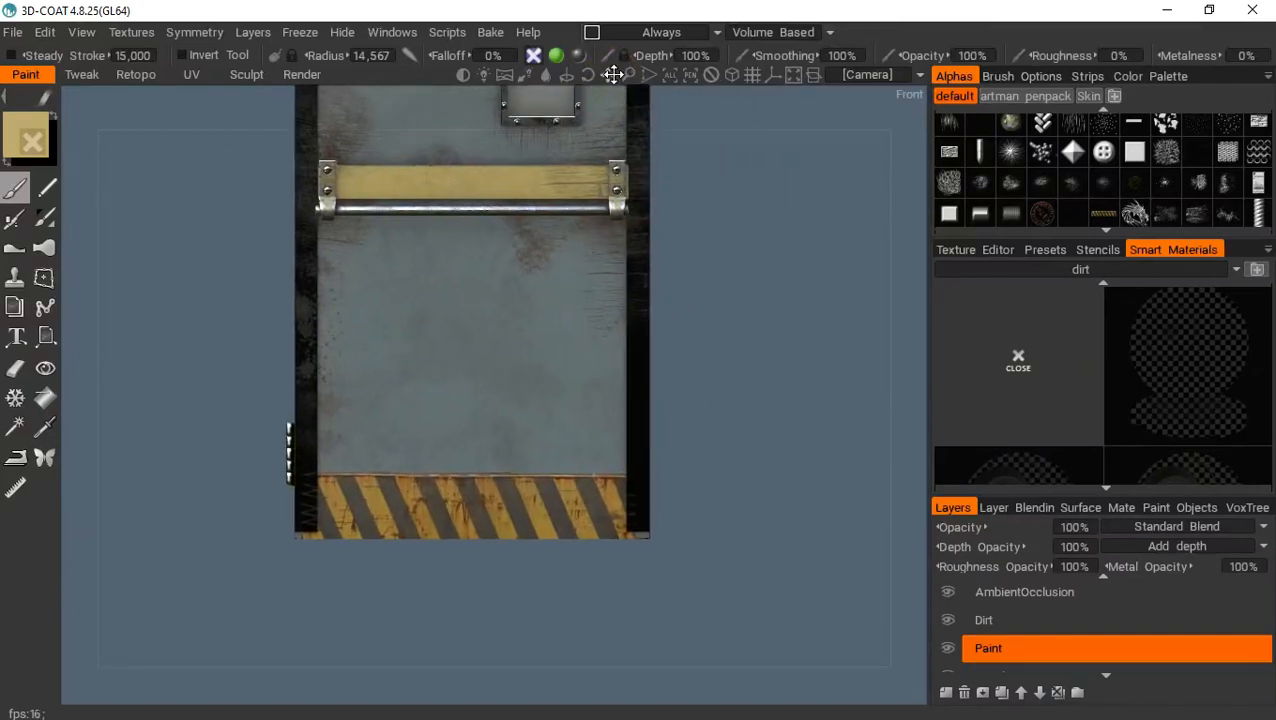
left_click(17, 370)
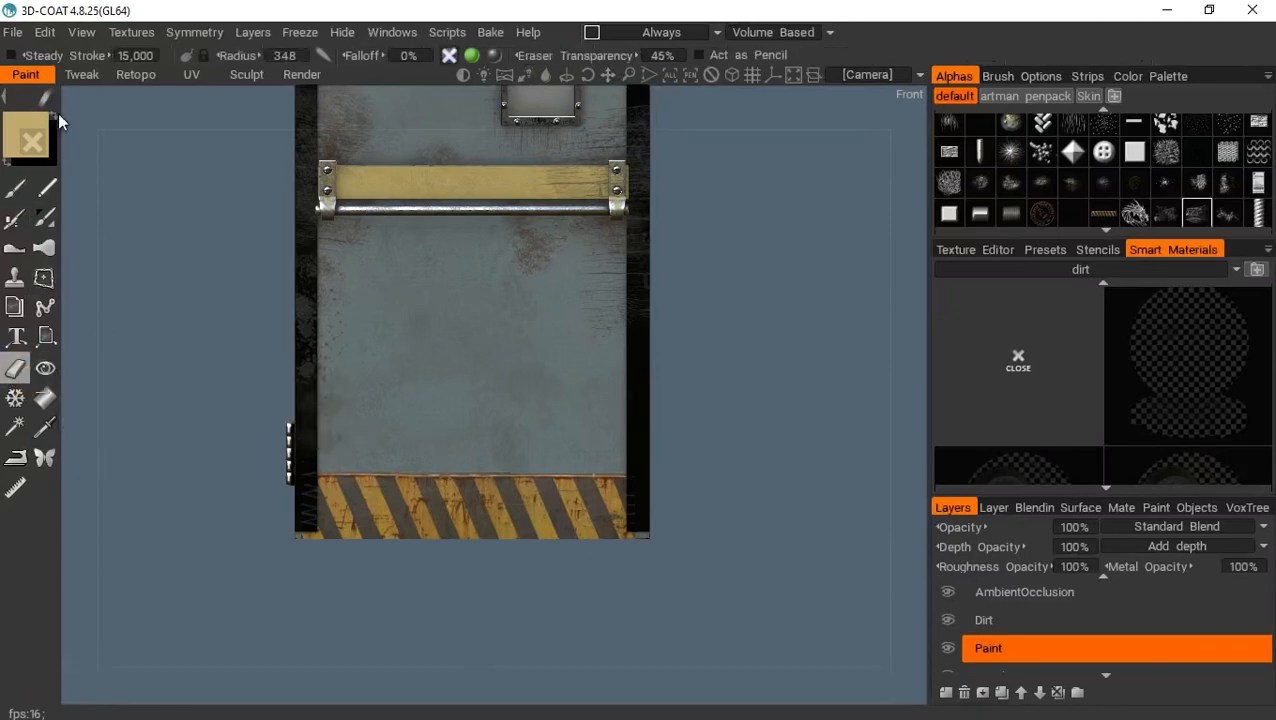
left_click(660, 54)
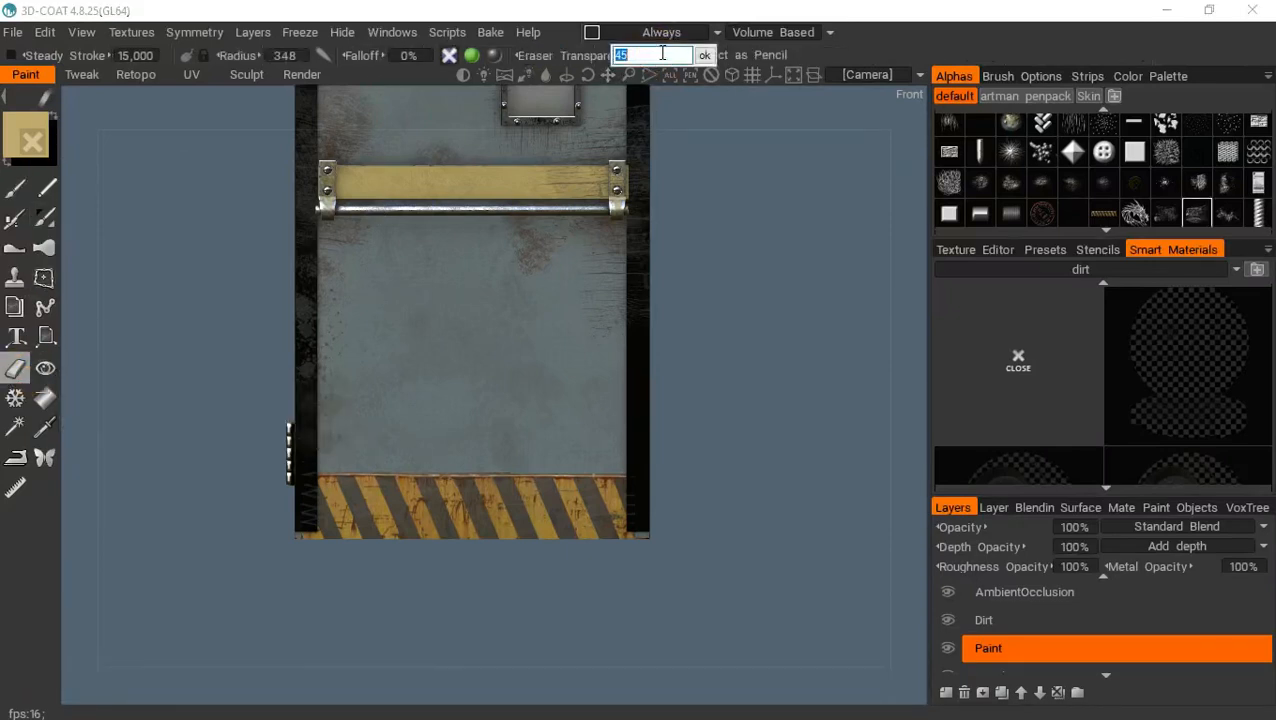
type("50")
key("Return")
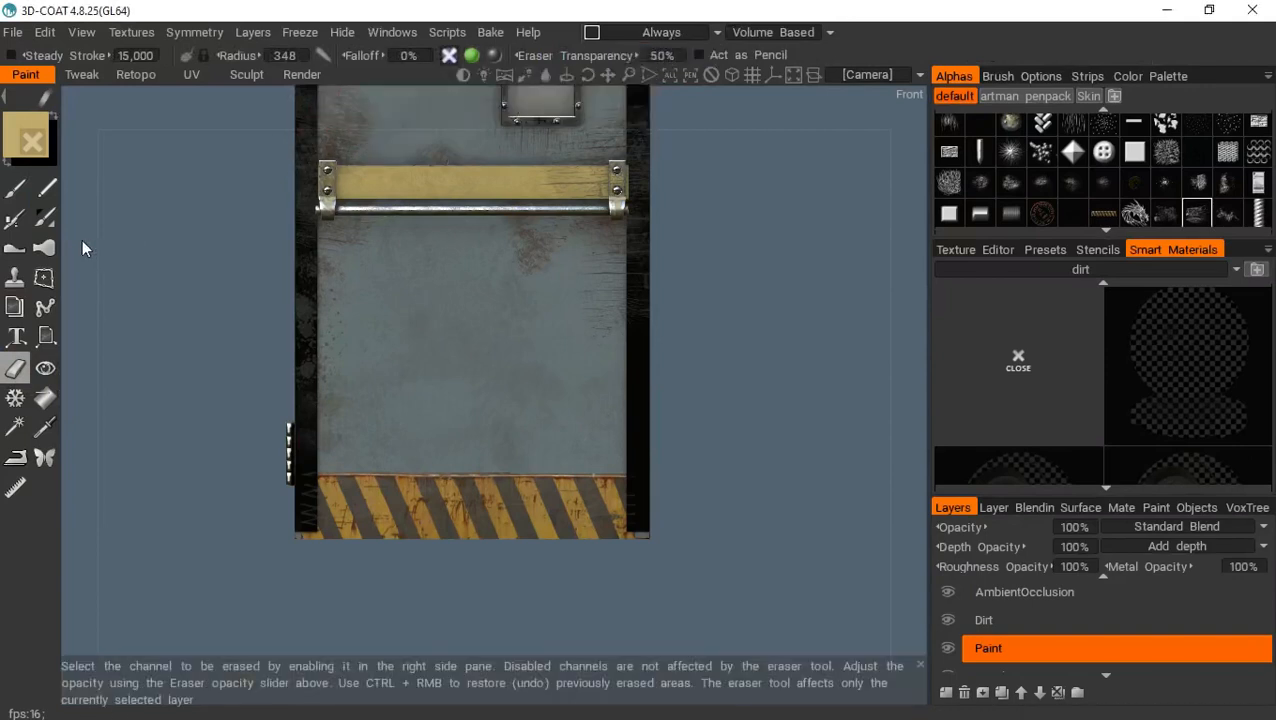
mouse_move(45, 95)
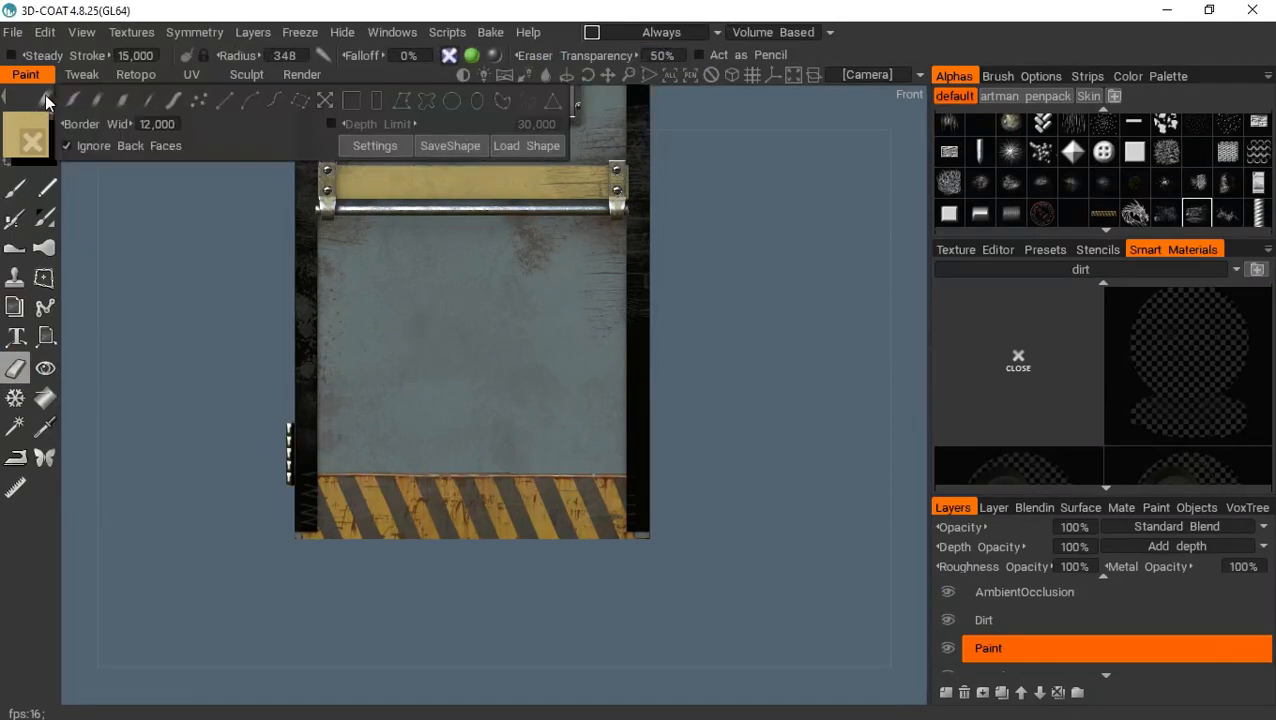
left_click(377, 102)
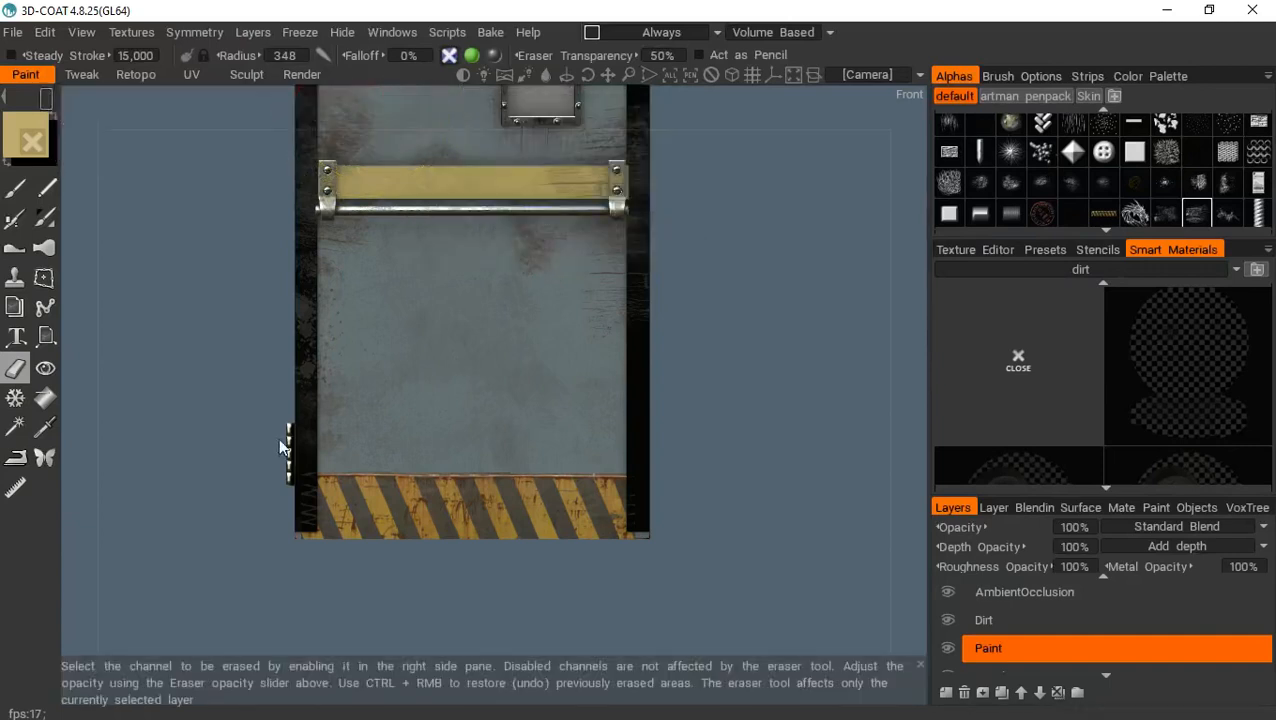
Give the eraser the soft round alpha and reduce its radius to 137
left_click(305, 478)
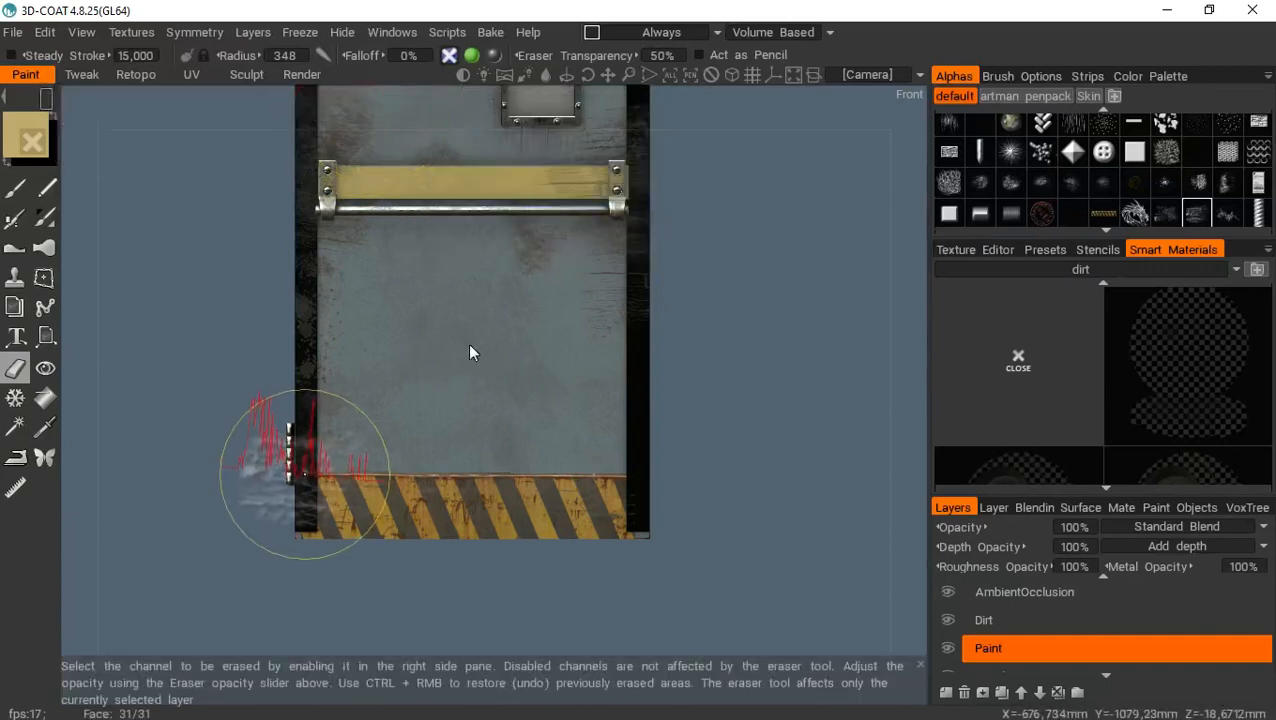
scroll(1117, 176, "up", 2)
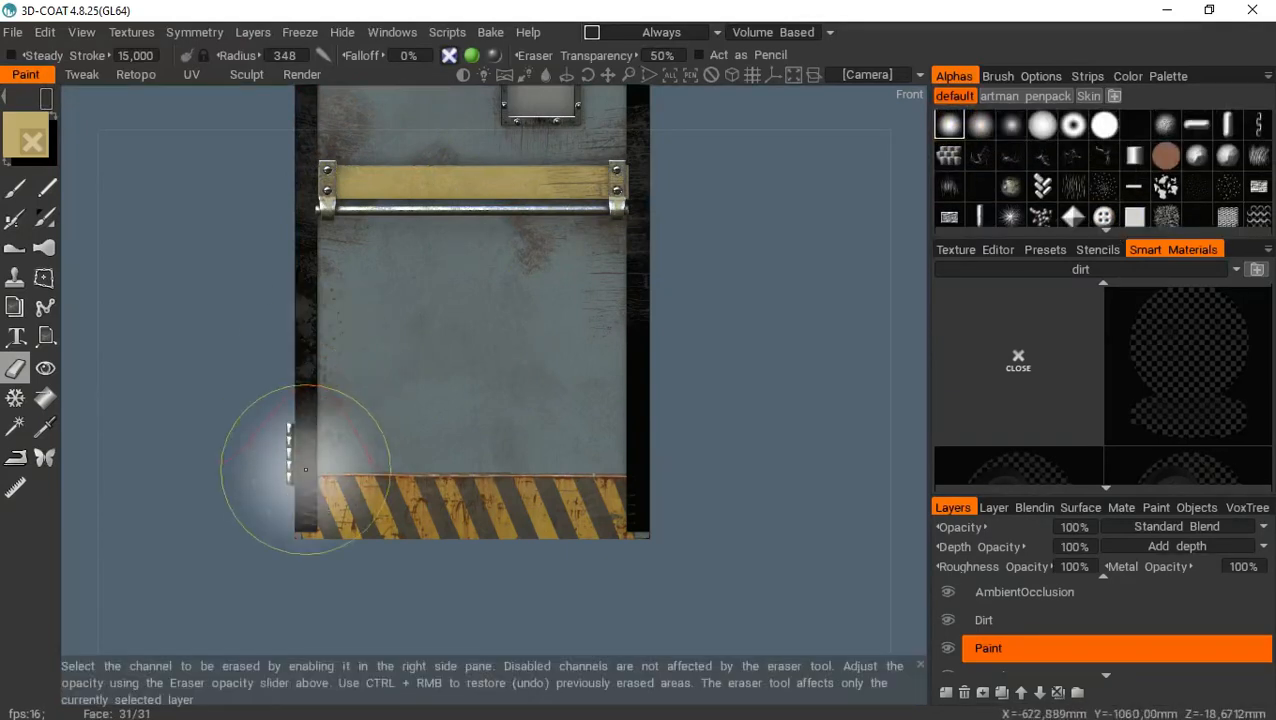
mouse_move(308, 472)
right_mouse_down()
mouse_move(322, 468)
mouse_move(256, 445)
right_mouse_up()
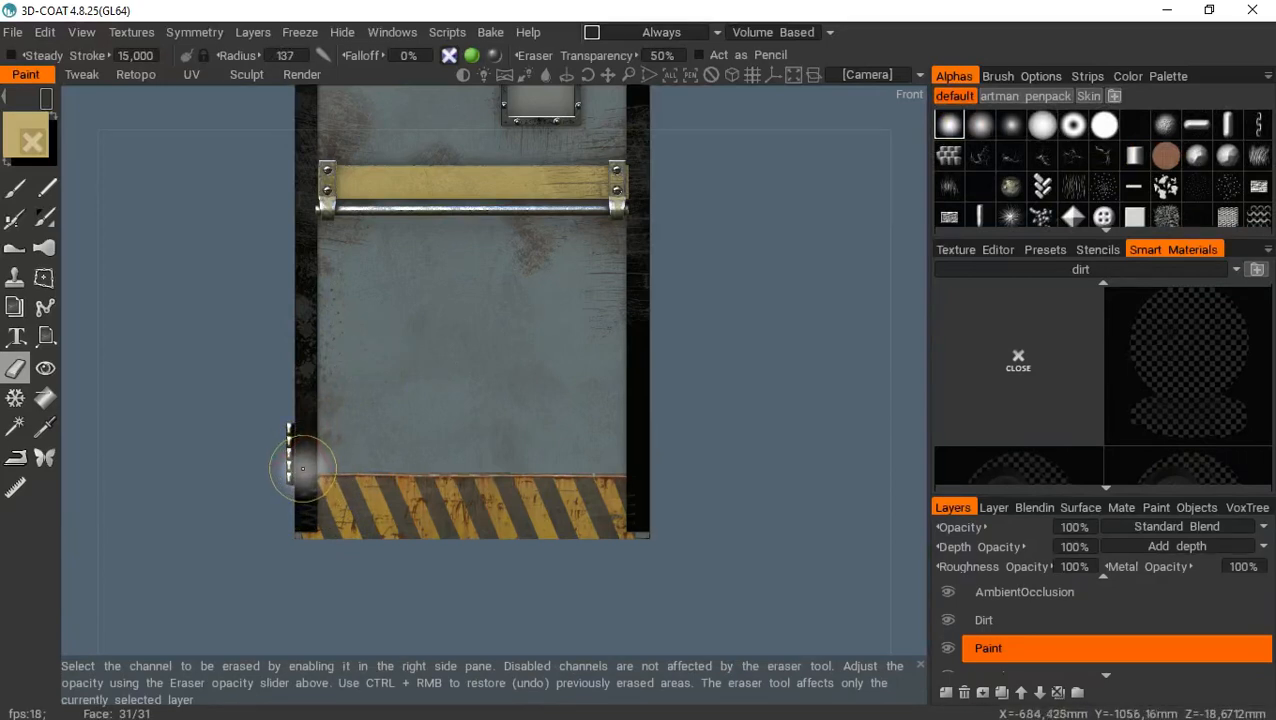
Try erasing a rectangle over the striped band with the color channel enabled, and undo that erasure
mouse_move(301, 468)
left_mouse_down()
mouse_move(328, 480)
mouse_move(300, 470)
left_mouse_up()
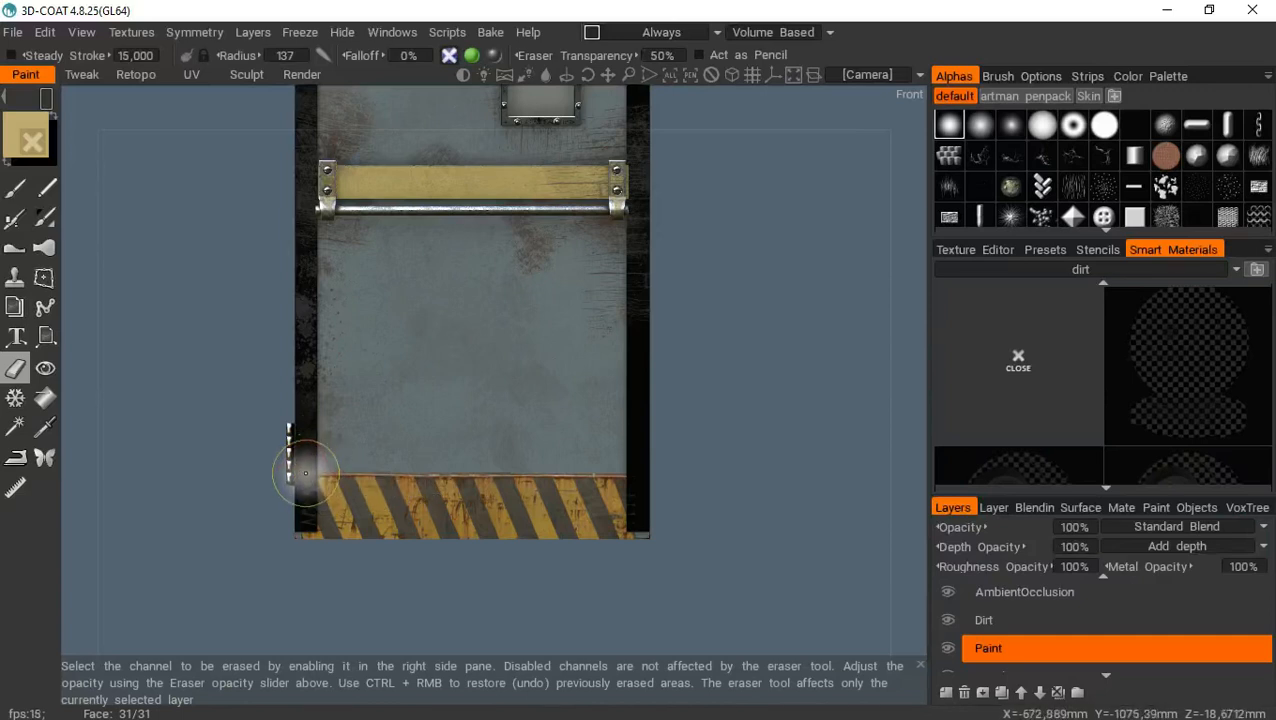
mouse_move(305, 473)
left_mouse_down()
mouse_move(493, 551)
mouse_move(572, 568)
mouse_move(675, 553)
left_mouse_up()
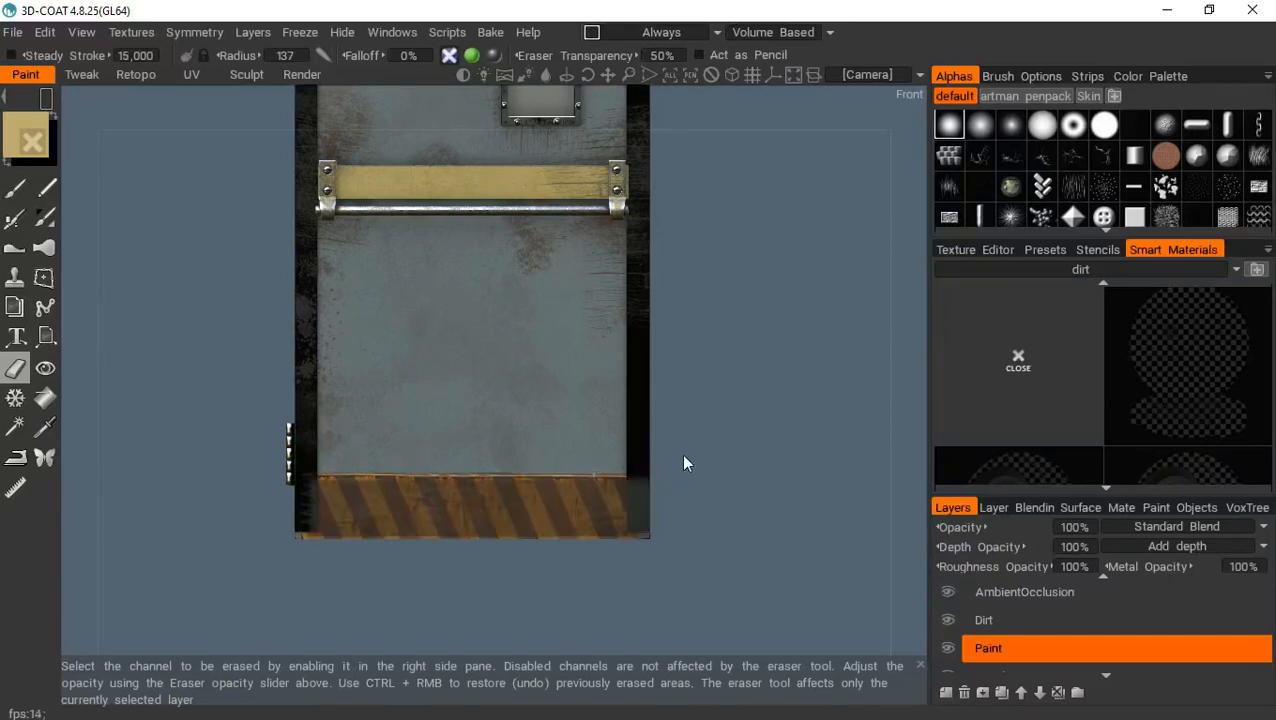
key("ctrl+z")
Turn off the color channel for the eraser and erase only glossiness in a rectangle covering the striped band
mouse_move(494, 62)
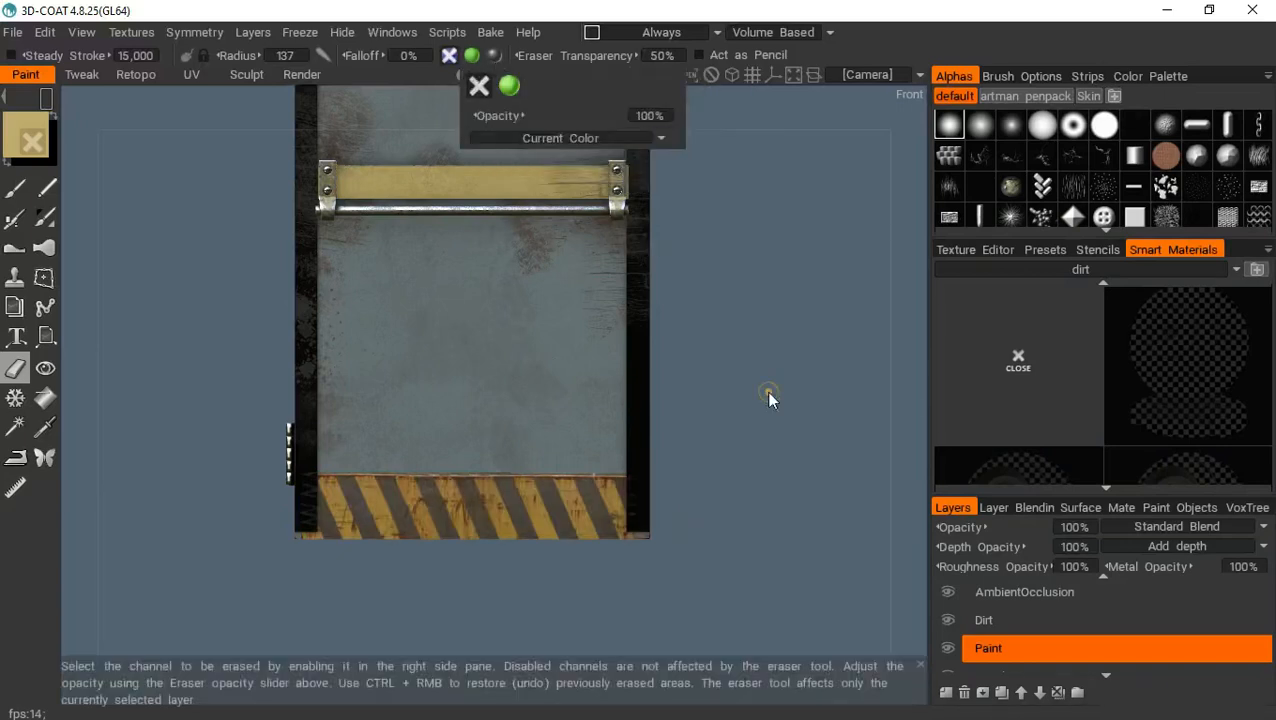
mouse_move(767, 391)
left_mouse_down()
mouse_move(650, 352)
mouse_move(722, 378)
left_mouse_up()
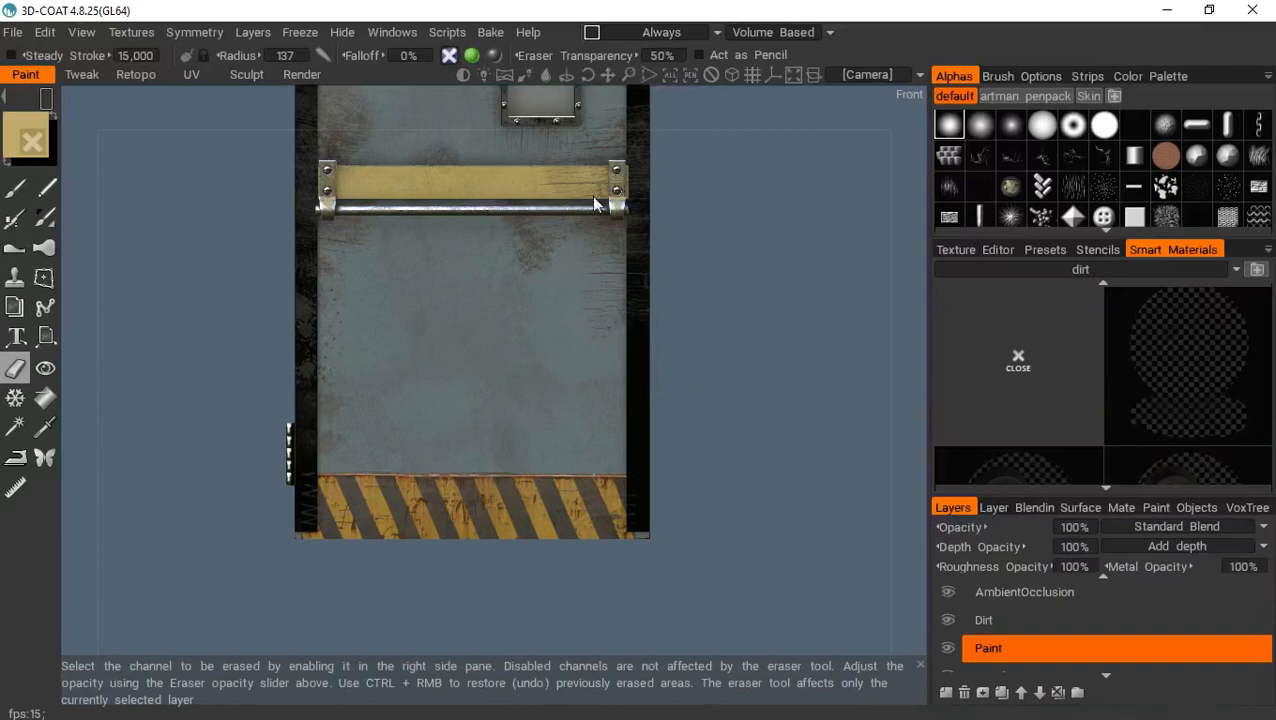
mouse_move(473, 57)
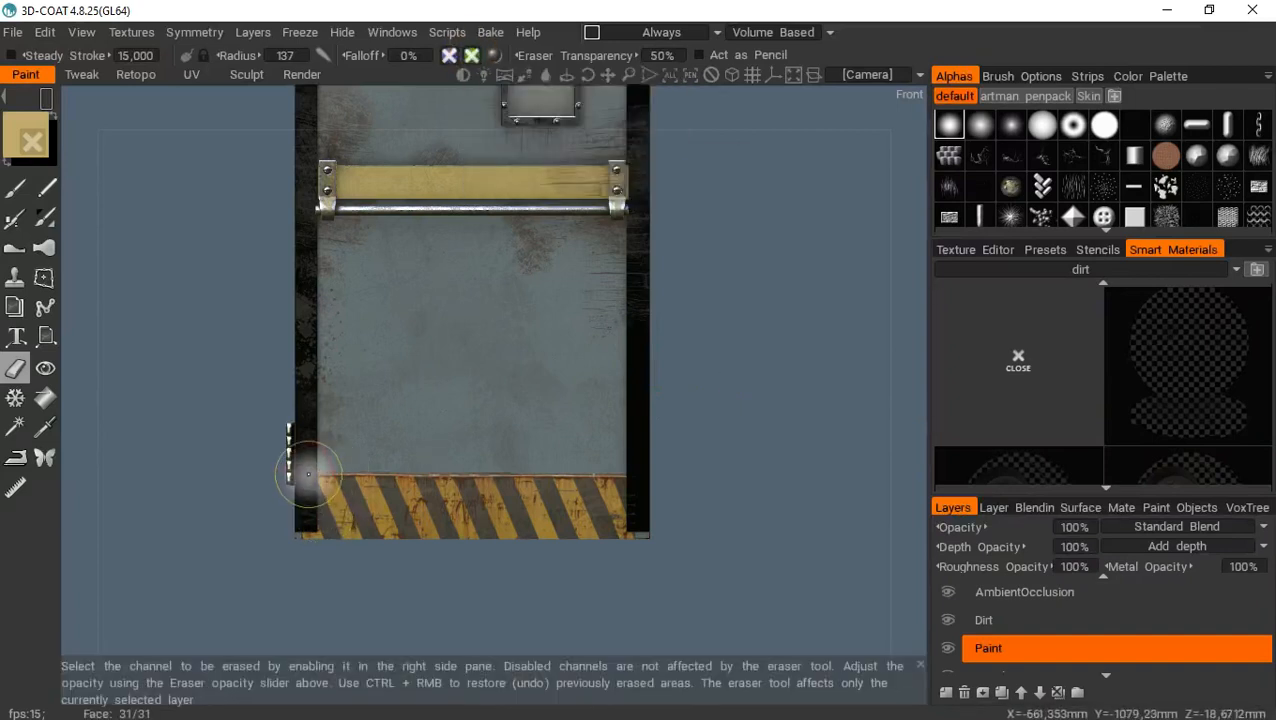
mouse_move(308, 475)
left_mouse_down()
mouse_move(420, 553)
mouse_move(580, 555)
mouse_move(640, 576)
left_mouse_up()
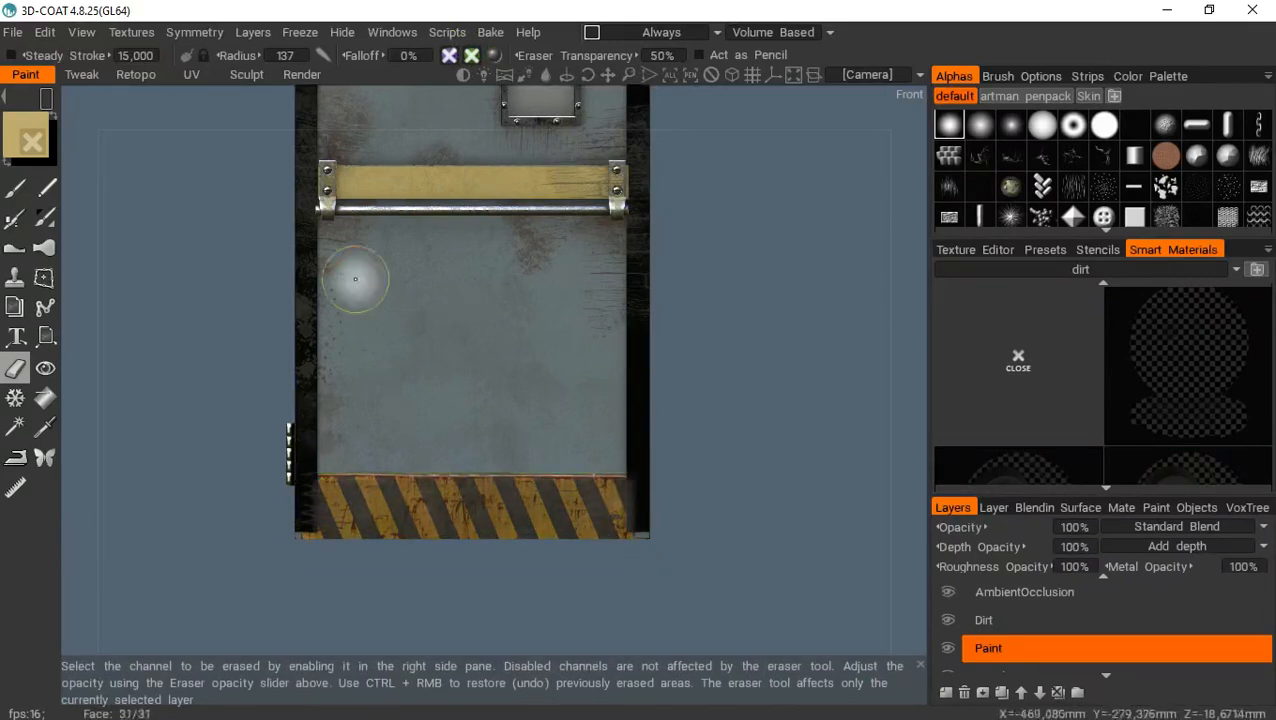
Return to the brush, check the striped band's shine, and show the door_sides object again
left_click(15, 187)
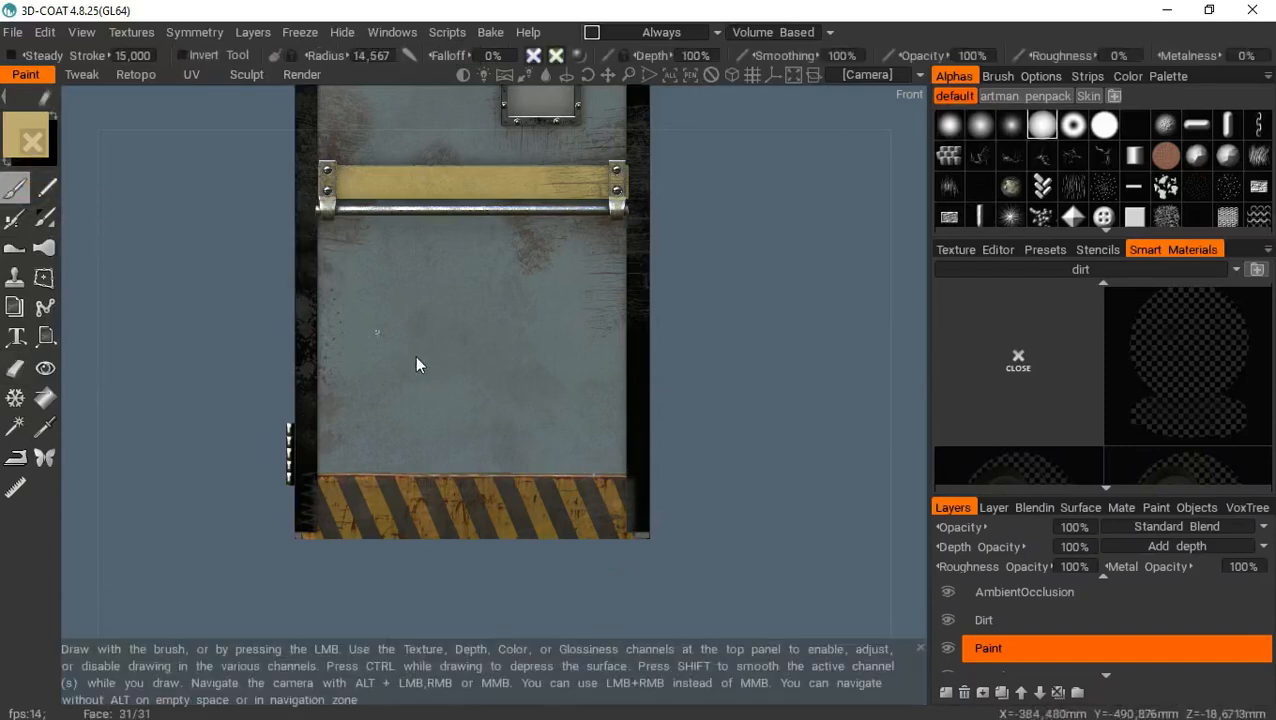
left_click_drag(742, 421, 608, 348)
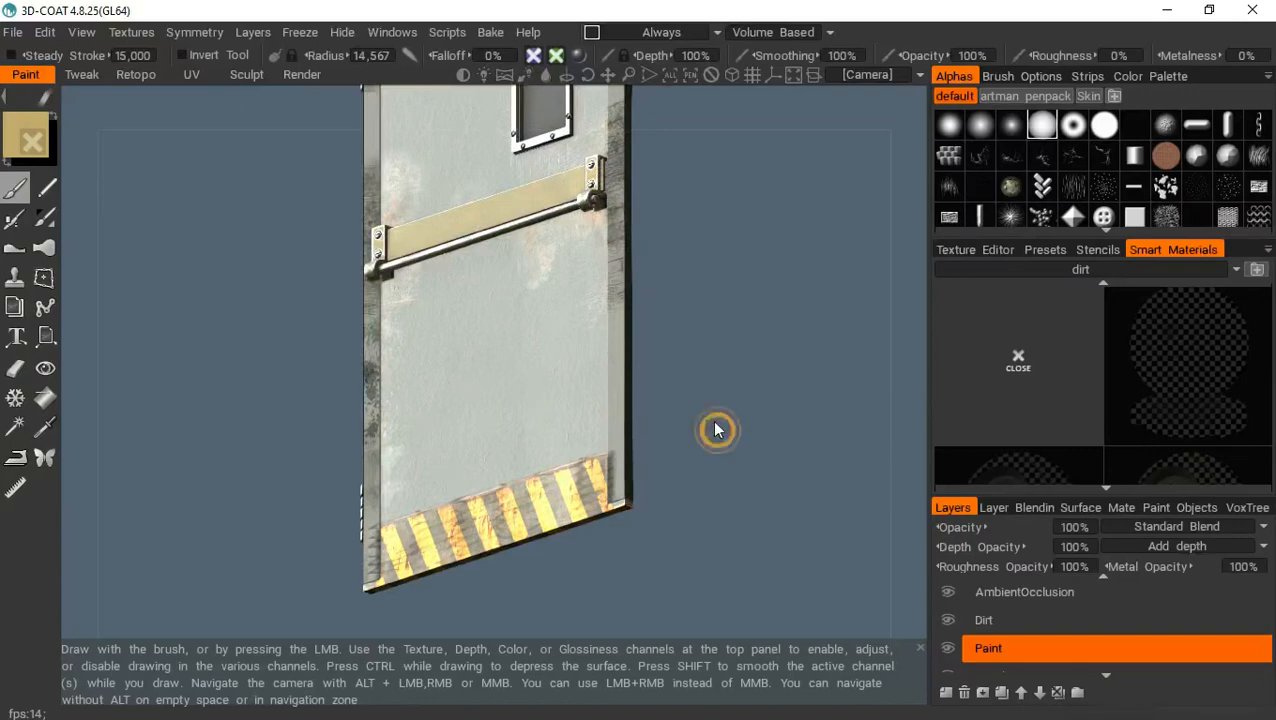
left_click_drag(718, 430, 822, 507)
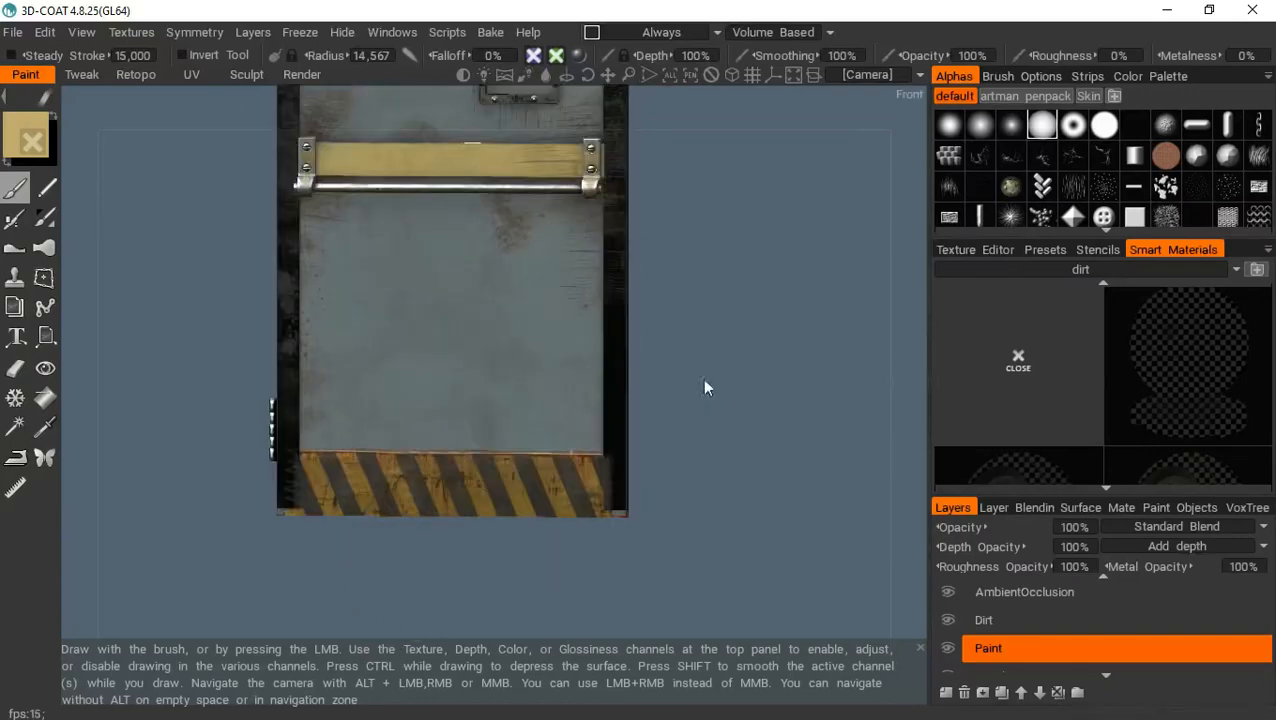
left_click_drag(748, 488, 621, 177)
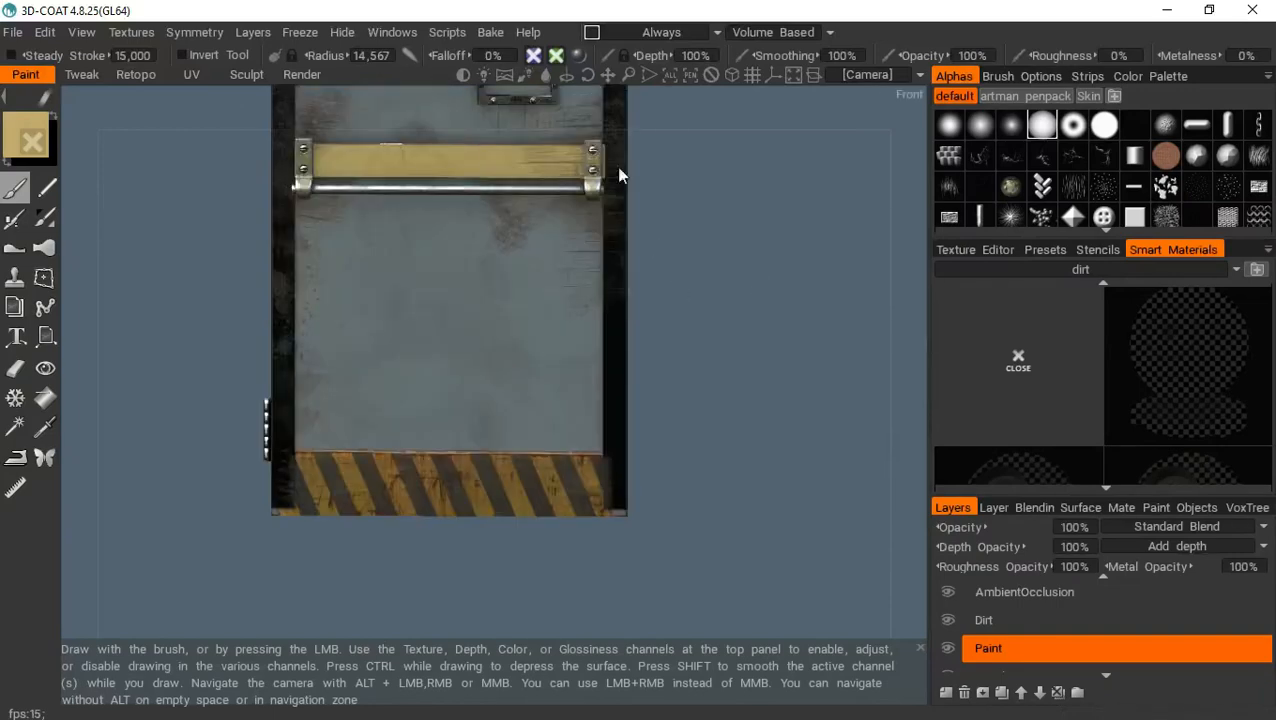
left_click(1183, 508)
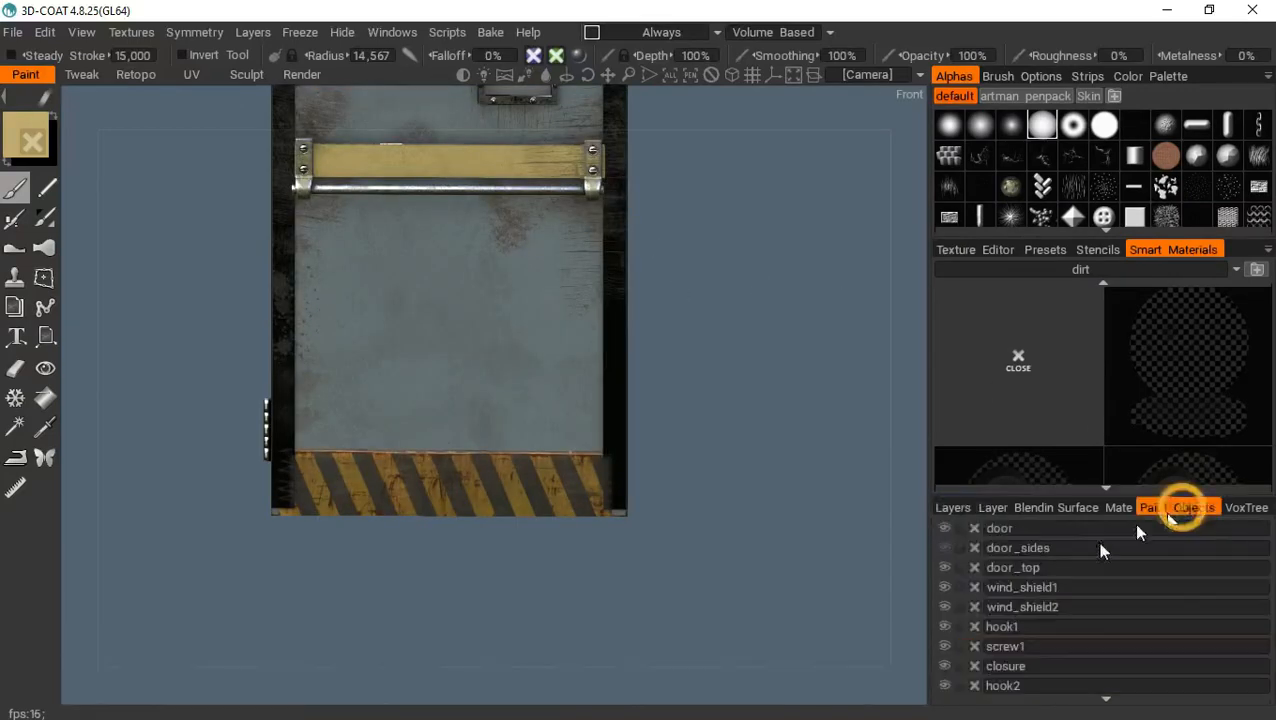
left_click(946, 549)
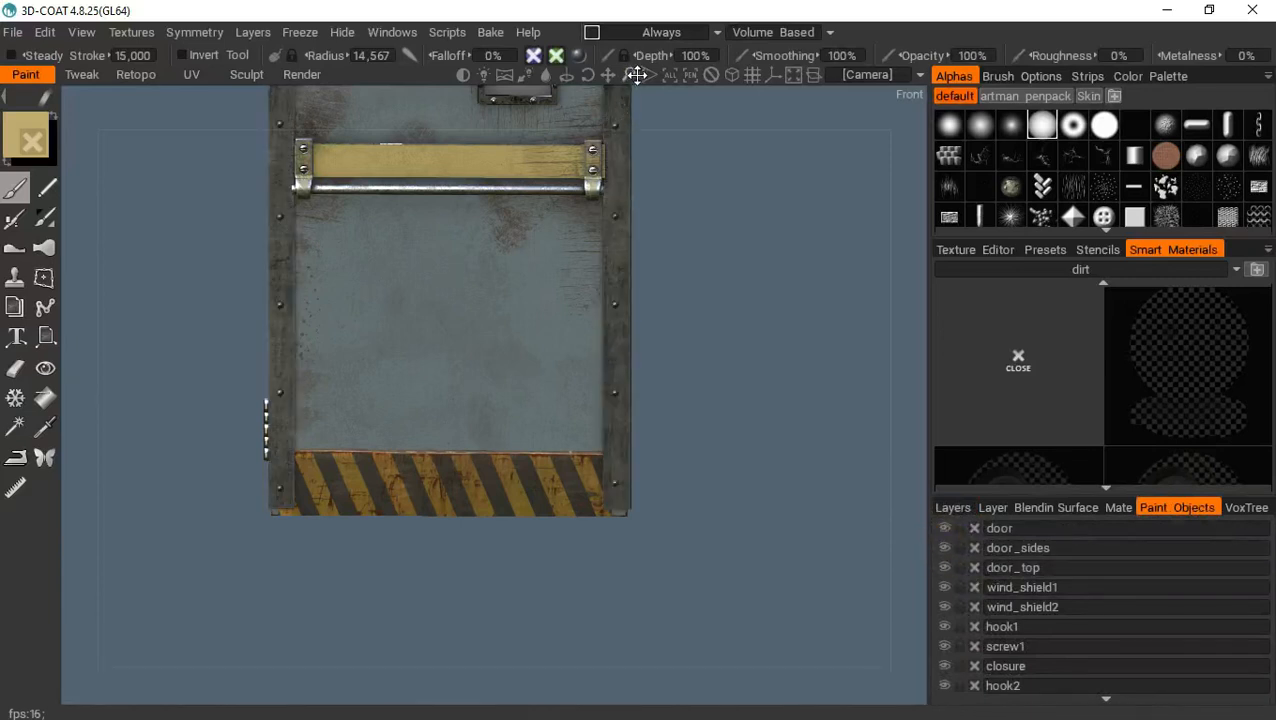
Turn color and depth painting back on and bring up the layer list with the Paint layer selected
left_click_drag(637, 75, 610, 74)
left_click(556, 55)
left_click(535, 55)
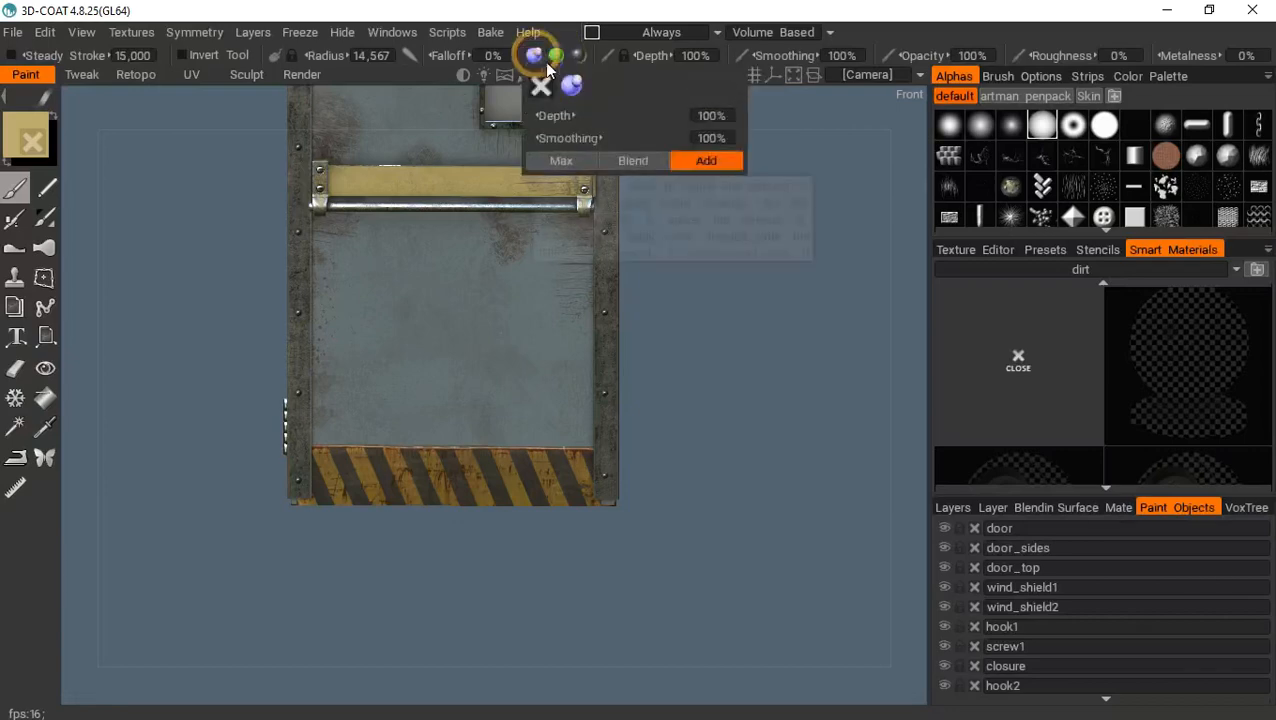
mouse_move(608, 75)
left_mouse_down()
mouse_move(687, 277)
mouse_move(610, 77)
left_mouse_up()
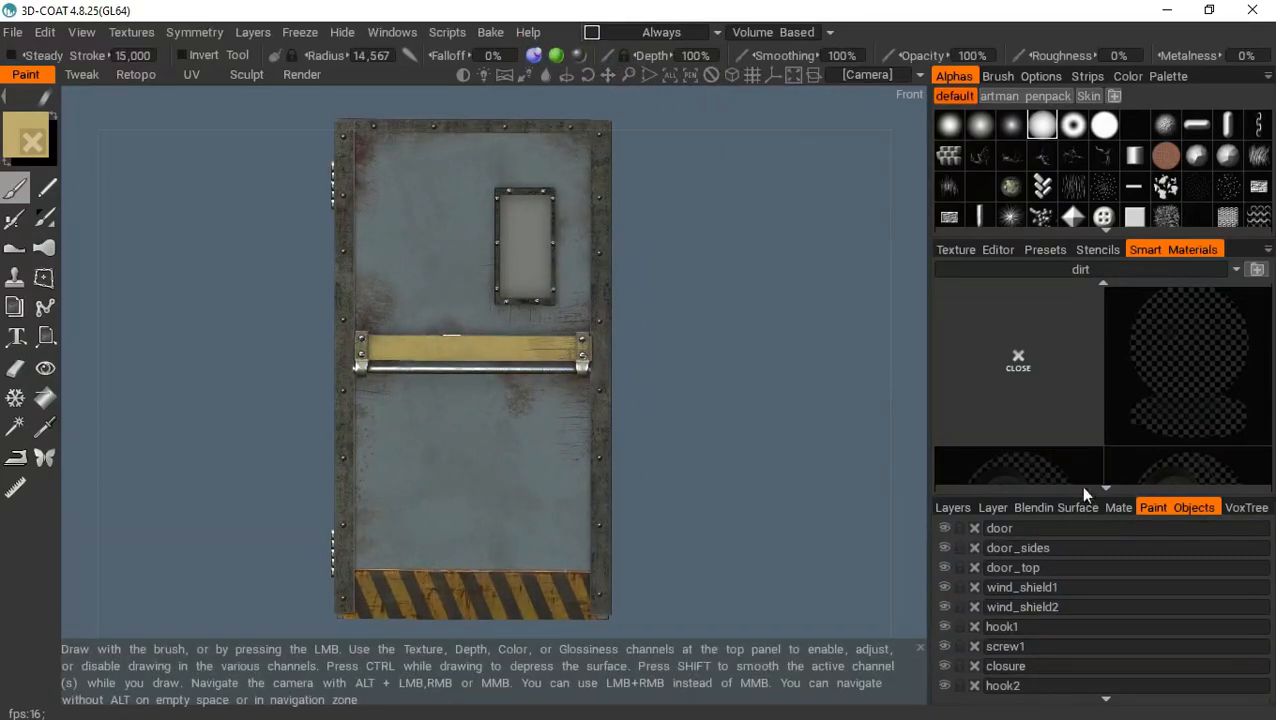
left_click(952, 508)
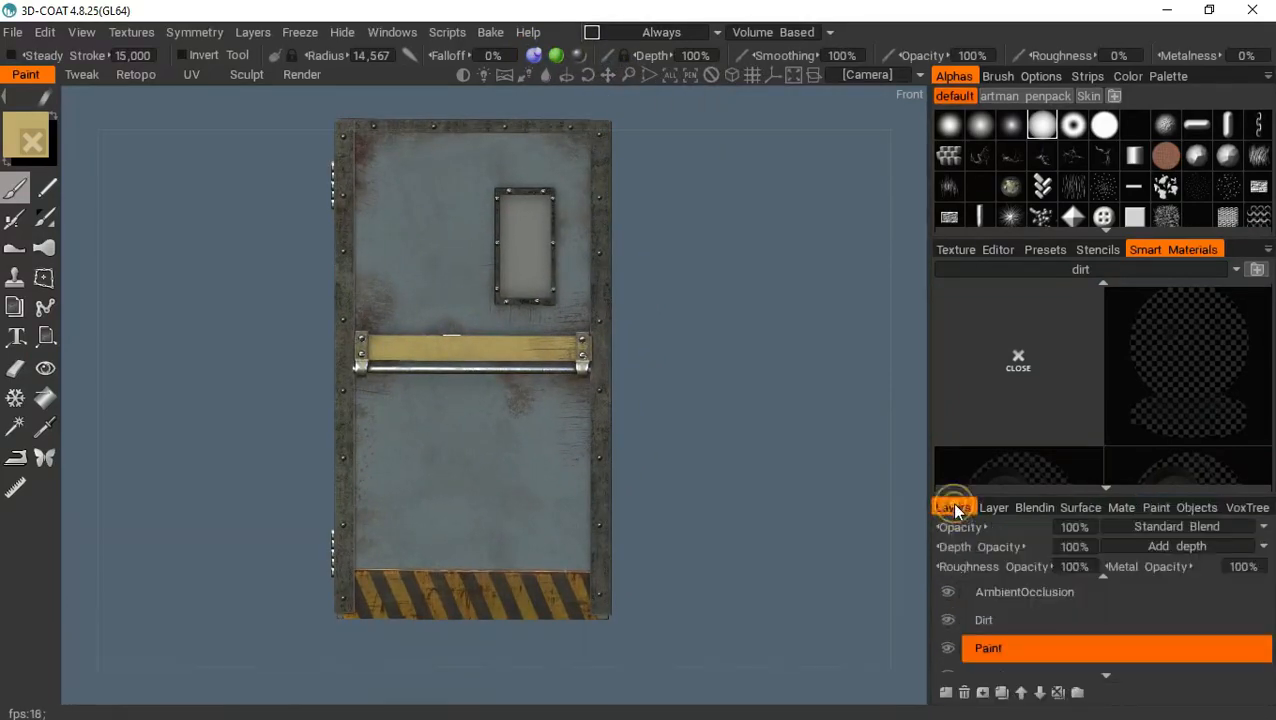
Examine the hazard stripes at the bottom of the reference door image in the color palette, and cancel without changing the color
left_click(44, 102)
left_click(28, 128)
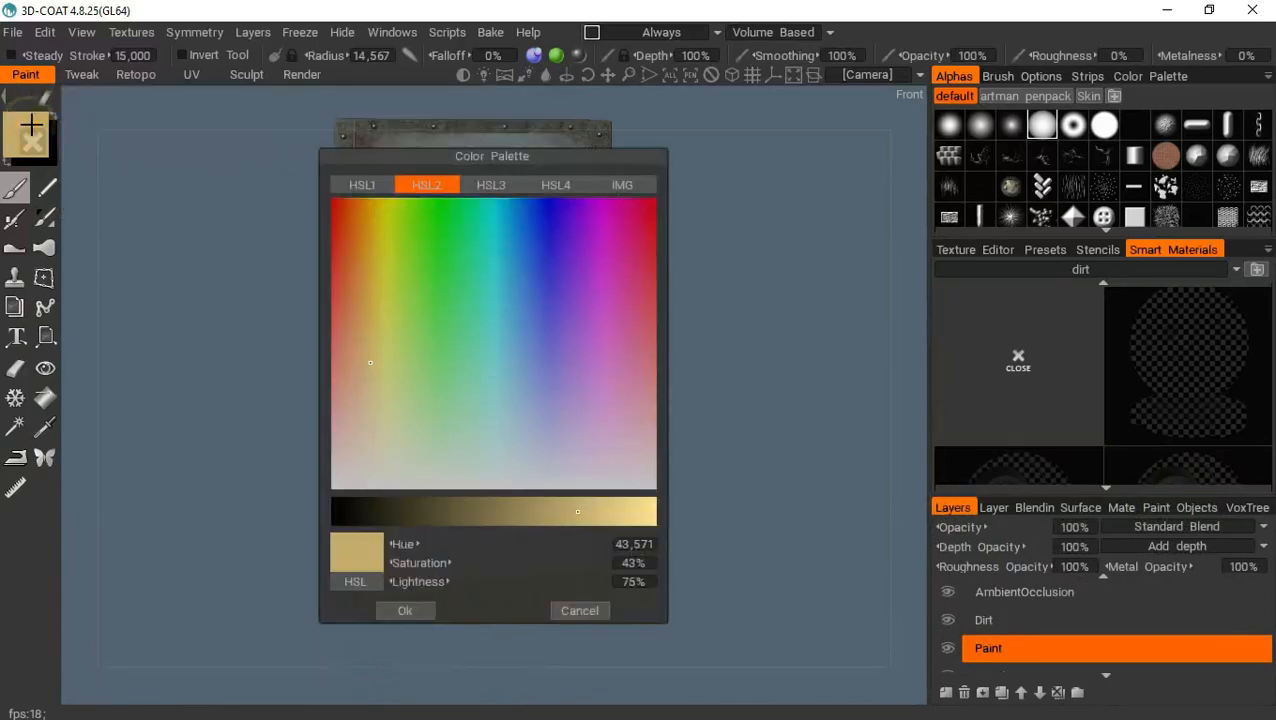
left_click(612, 182)
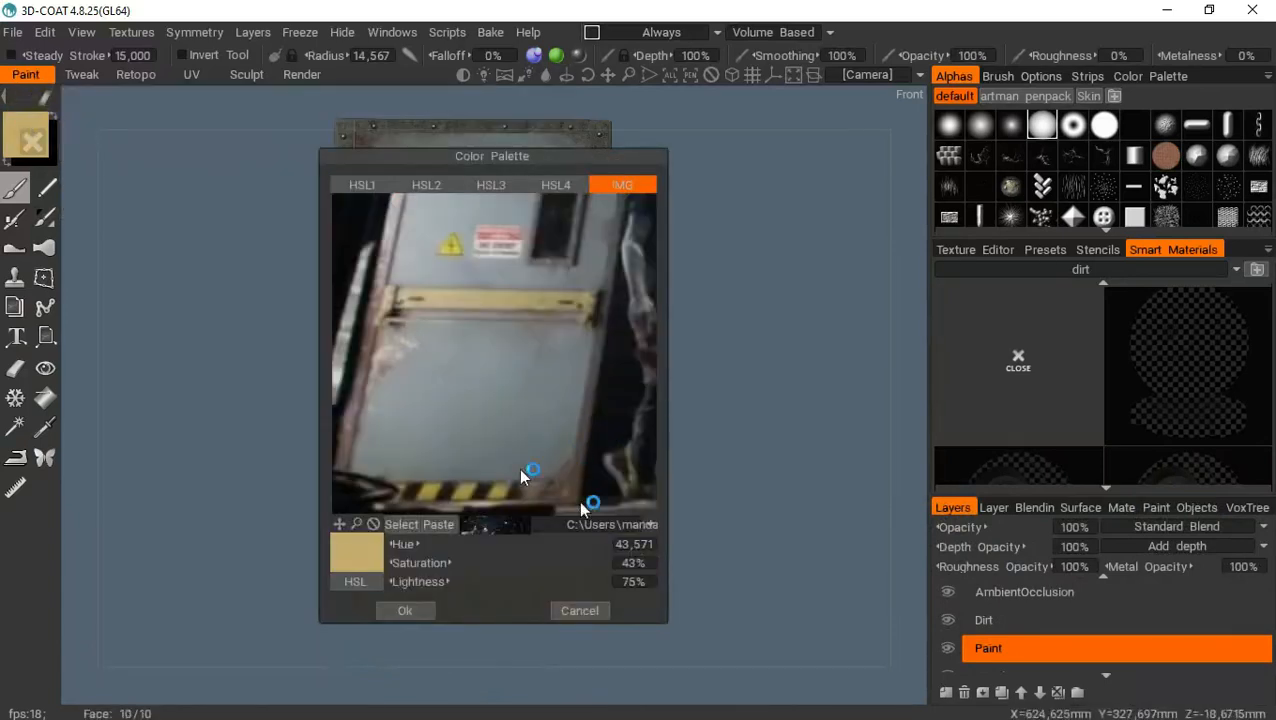
left_click(555, 510)
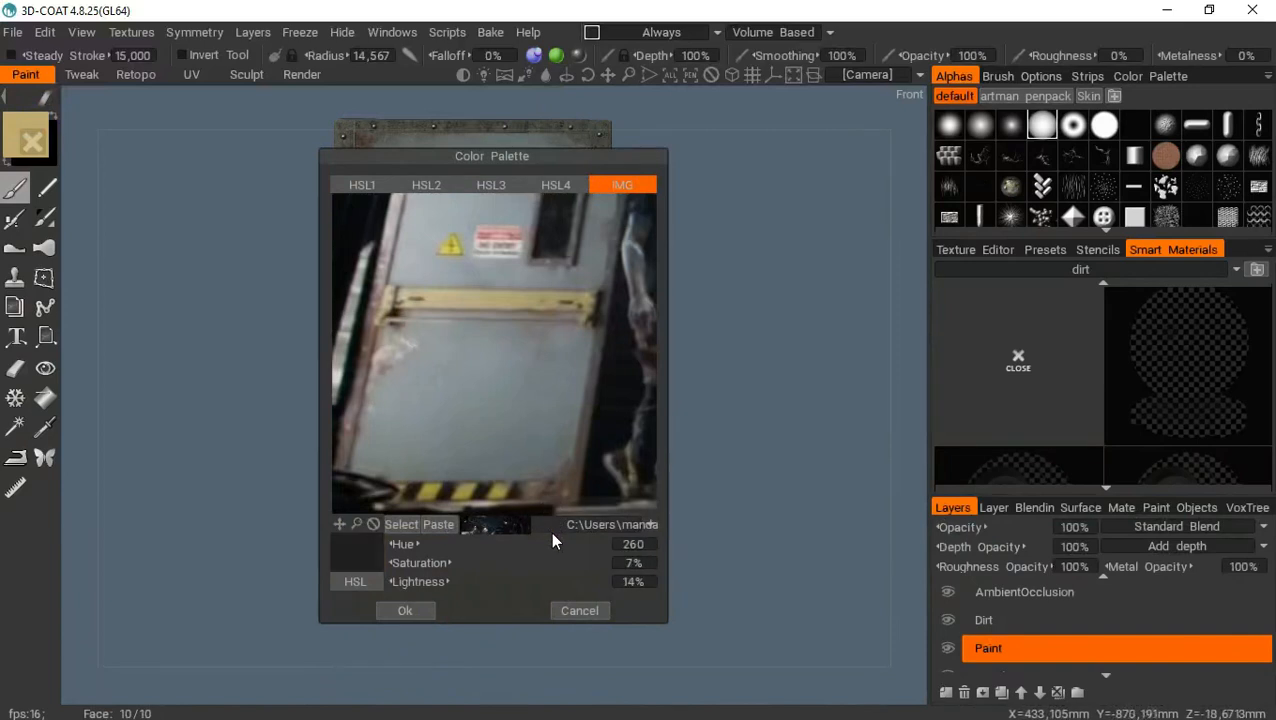
left_click(586, 610)
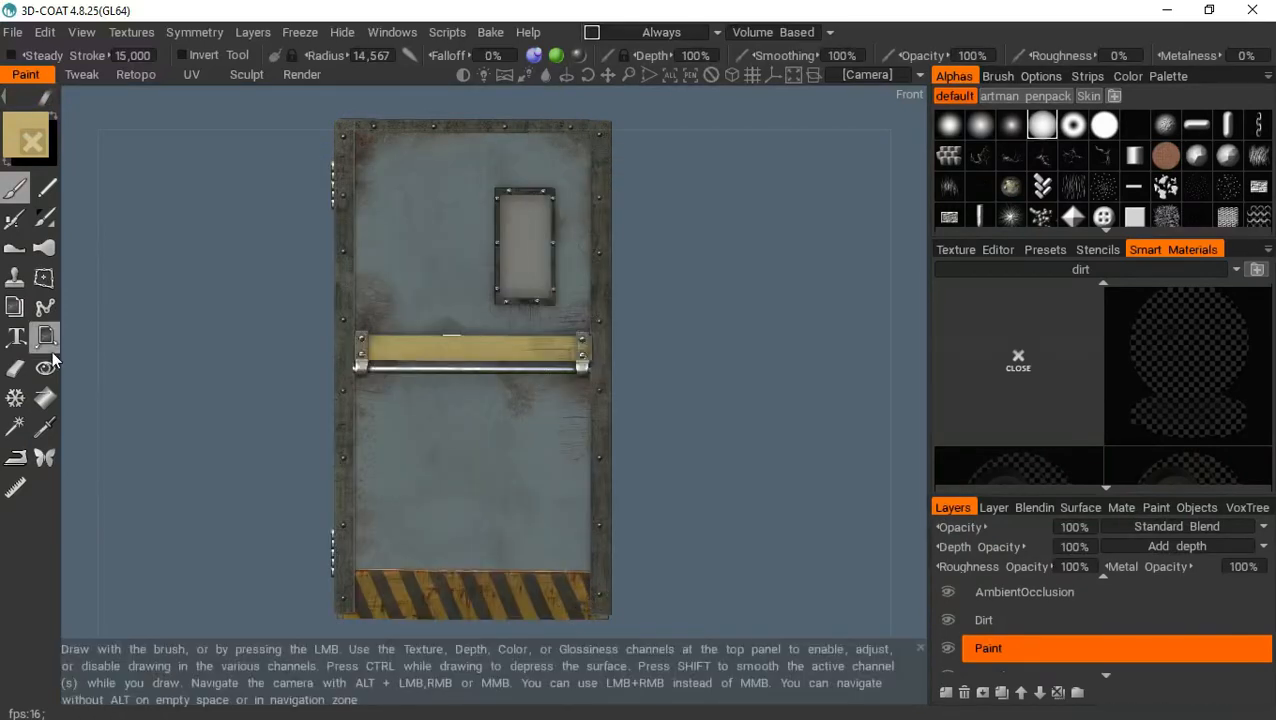
Set up the Eraser with the Valley of the Dry Bones 2_009 alpha and a radius of 464
left_click(15, 368)
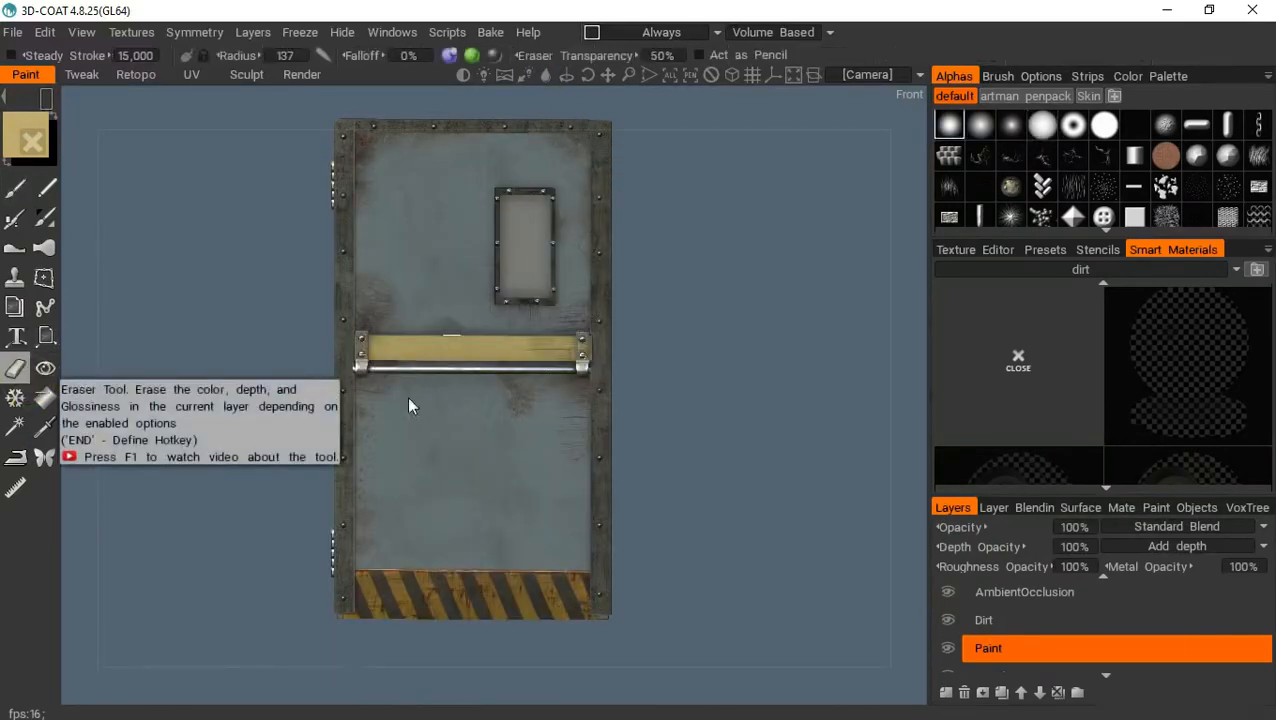
scroll(1155, 110, "down", 2)
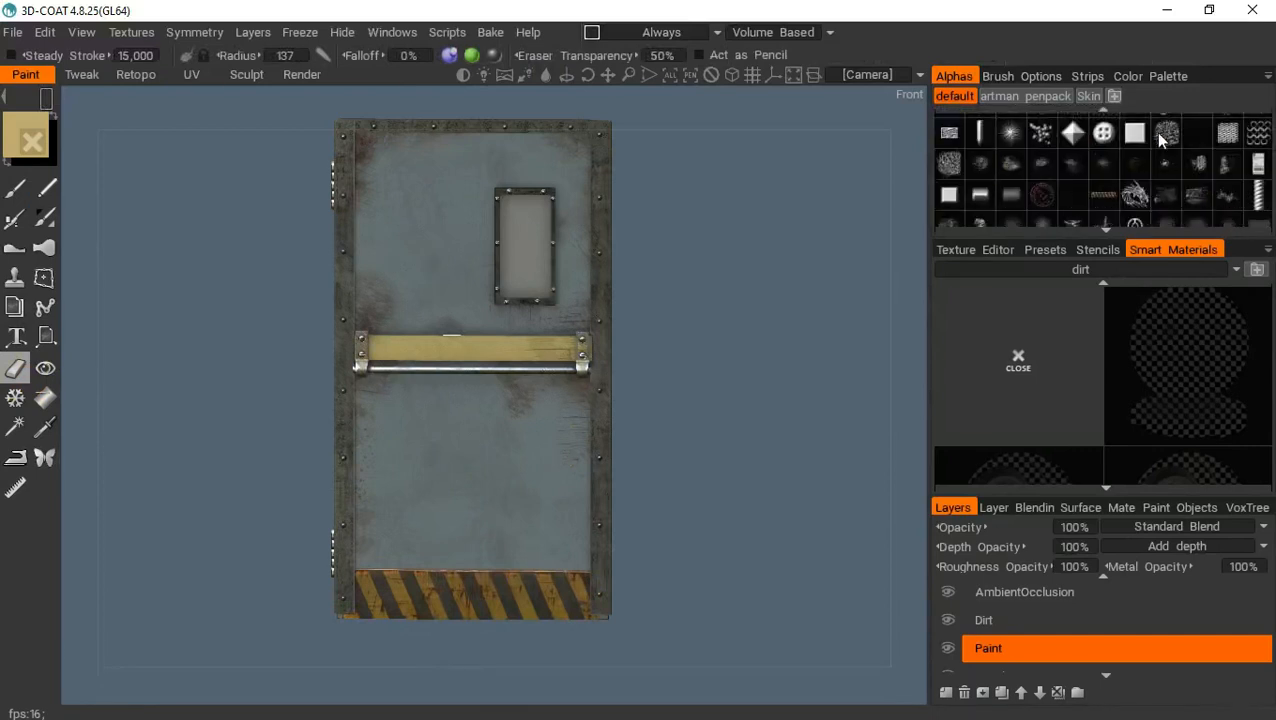
scroll(1190, 140, "down", 2)
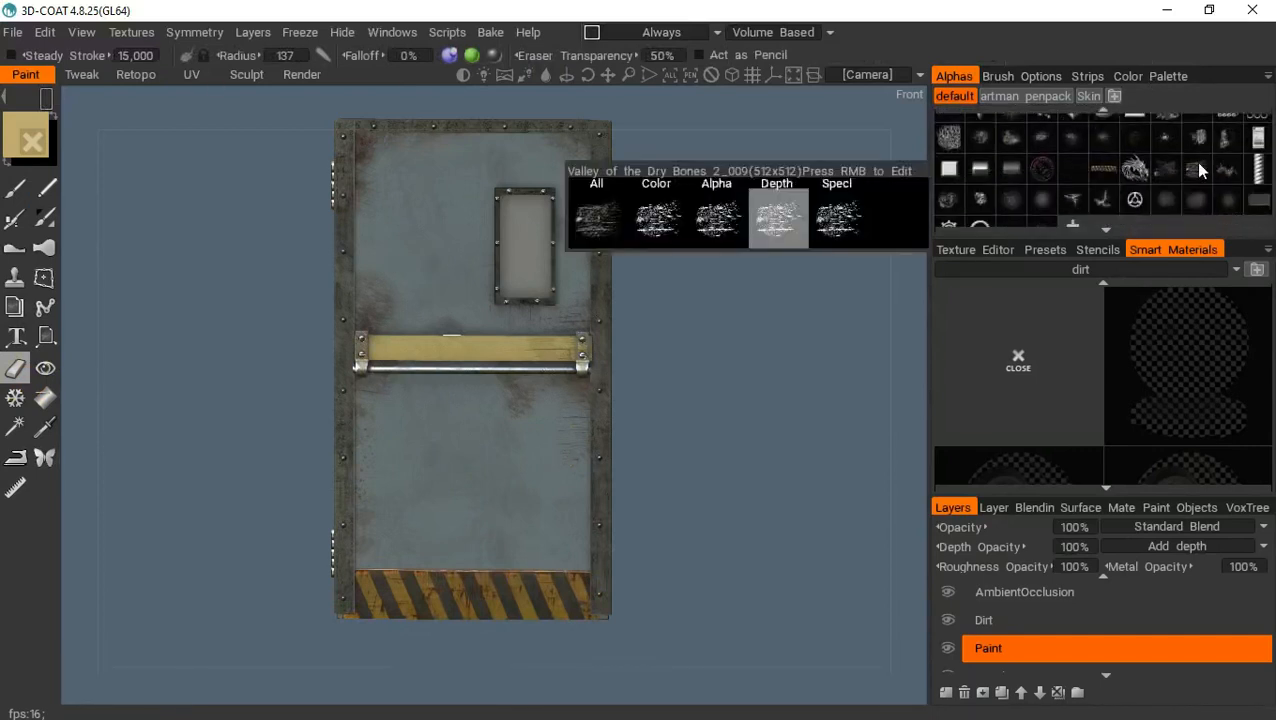
left_click(1196, 168)
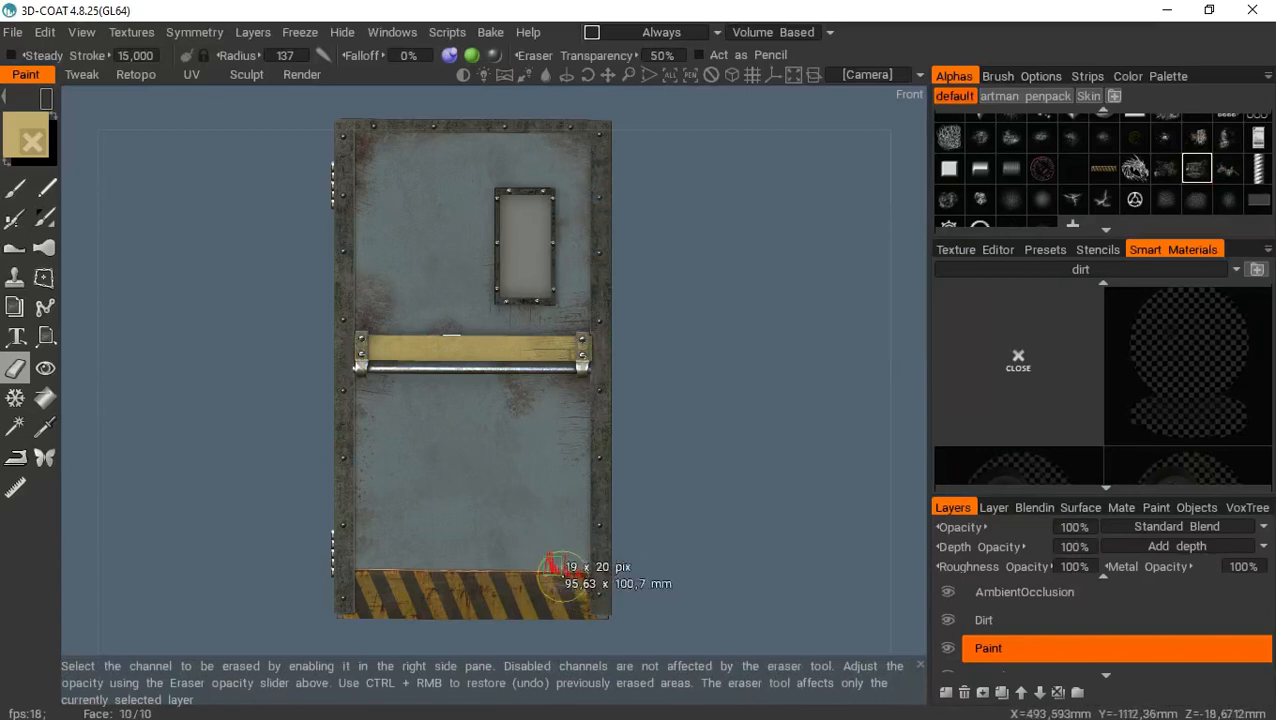
mouse_move(42, 99)
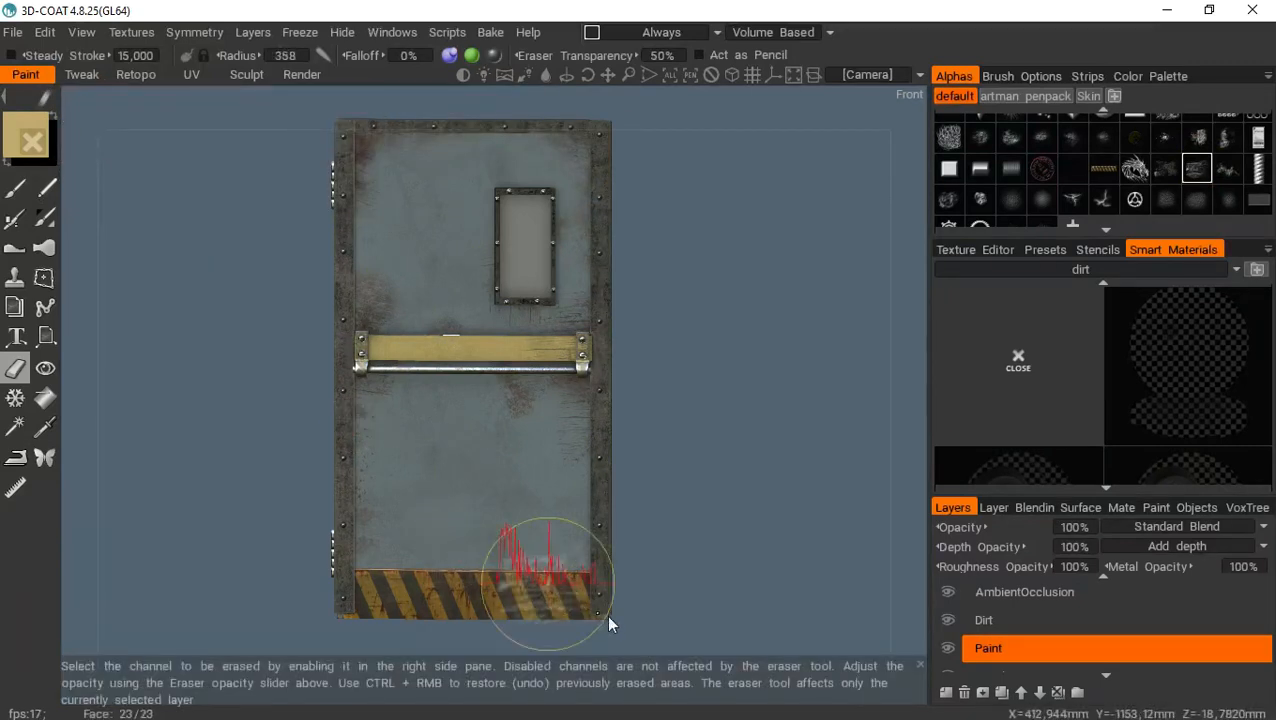
right_click_drag(606, 614, 800, 614)
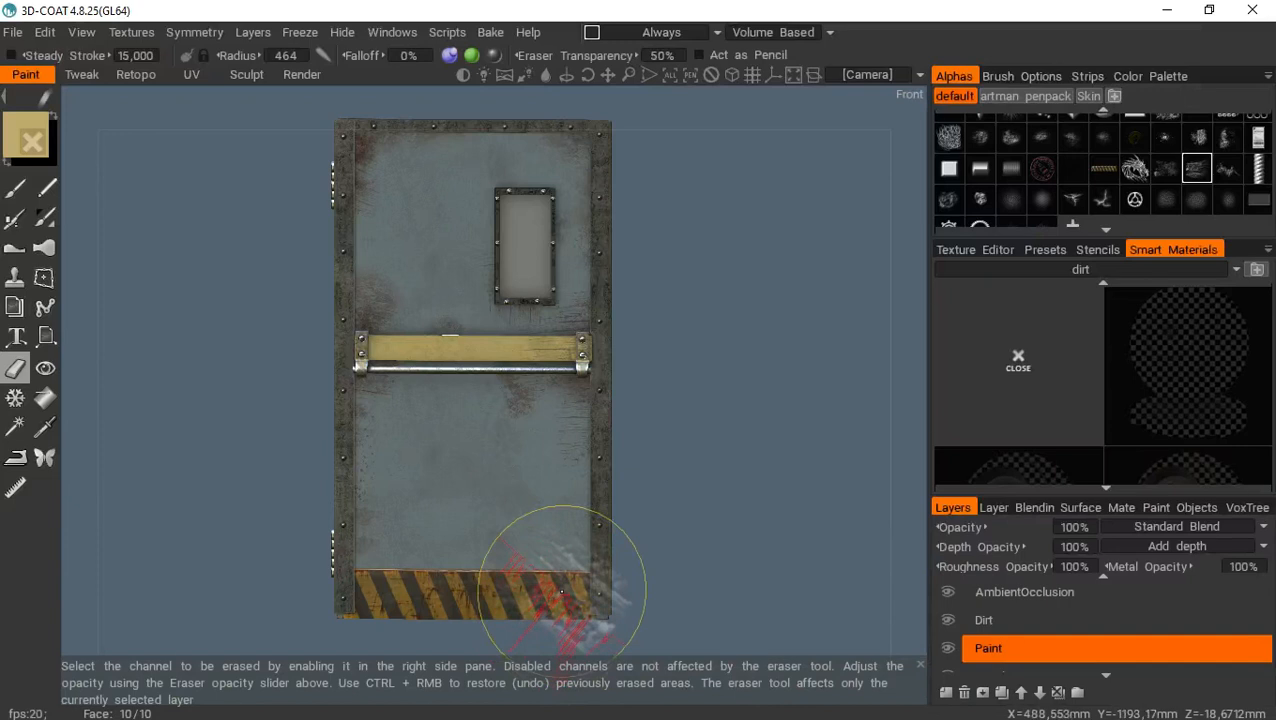
Scratch away paint around the right end of the hazard band with this alpha and two other grunge alphas
left_click(562, 592)
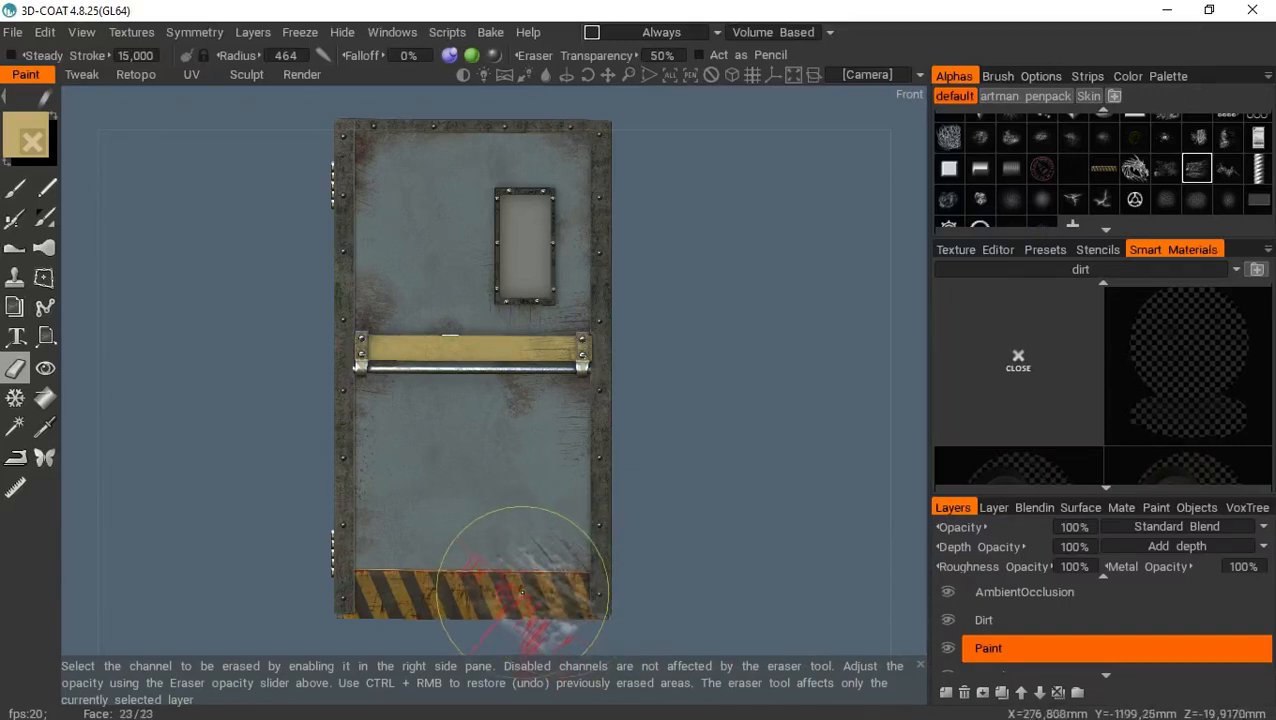
left_click(536, 598)
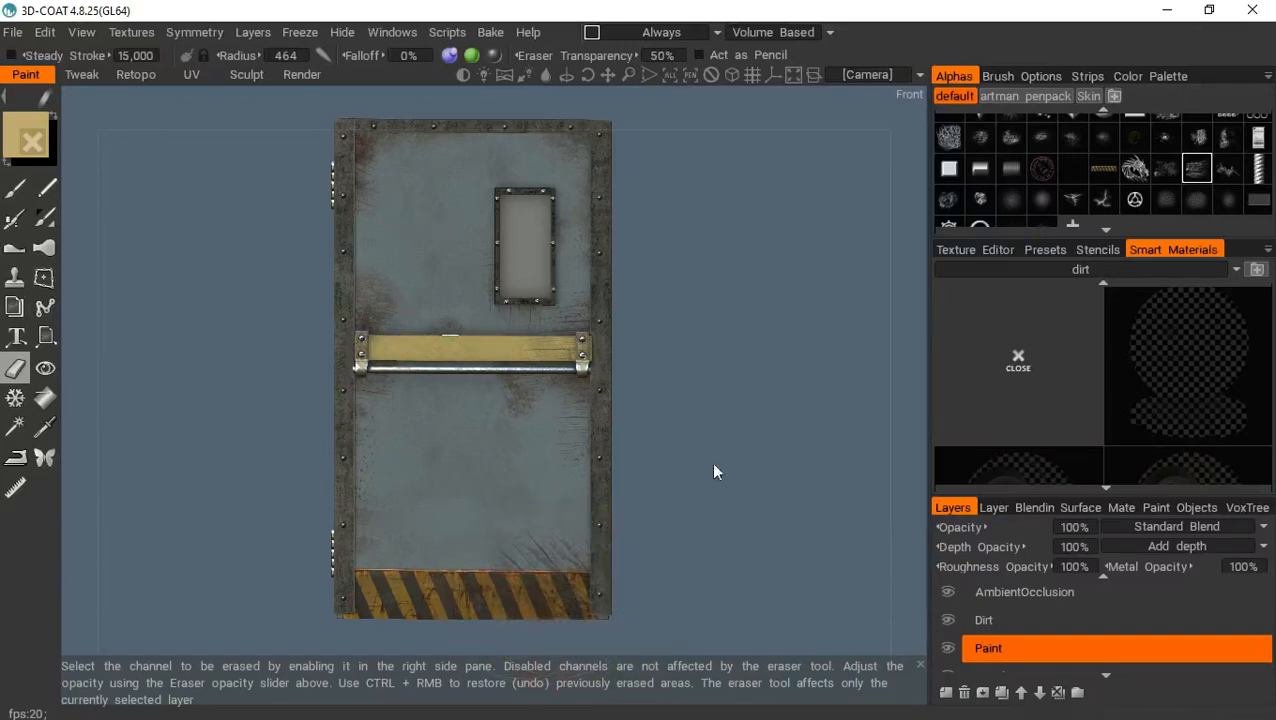
left_click(581, 549)
left_click(1198, 138)
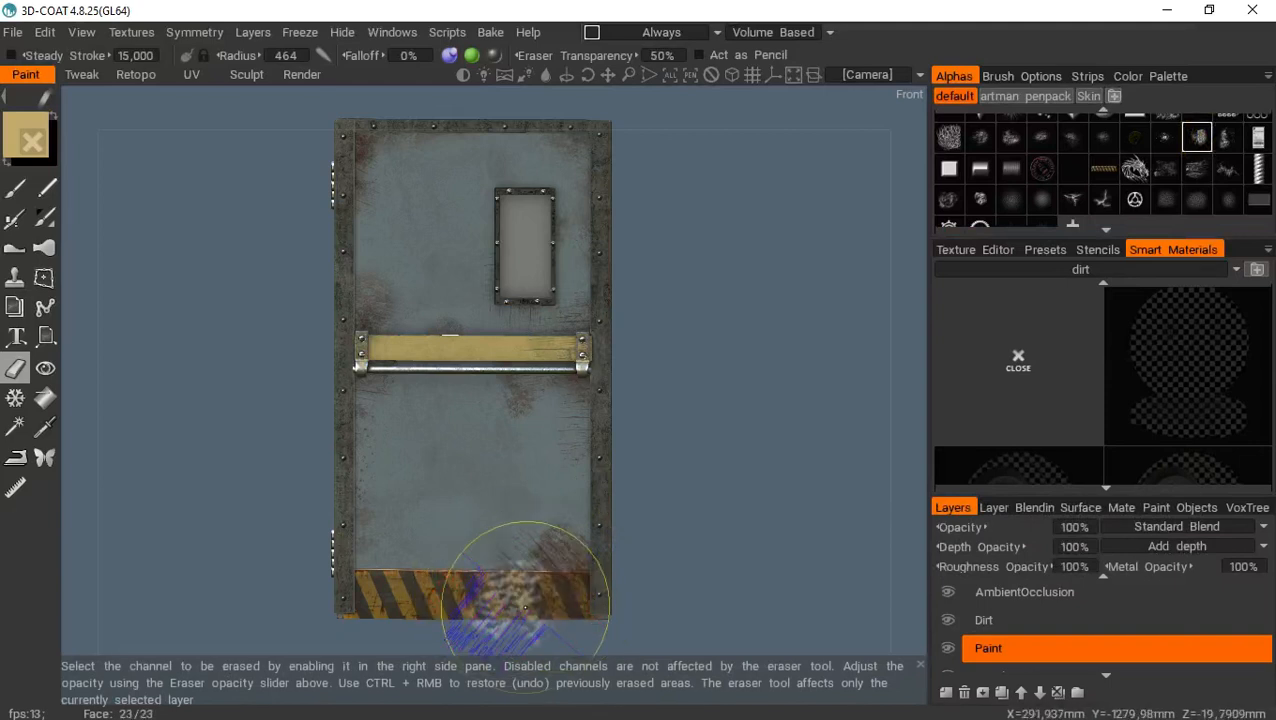
left_click(1019, 141)
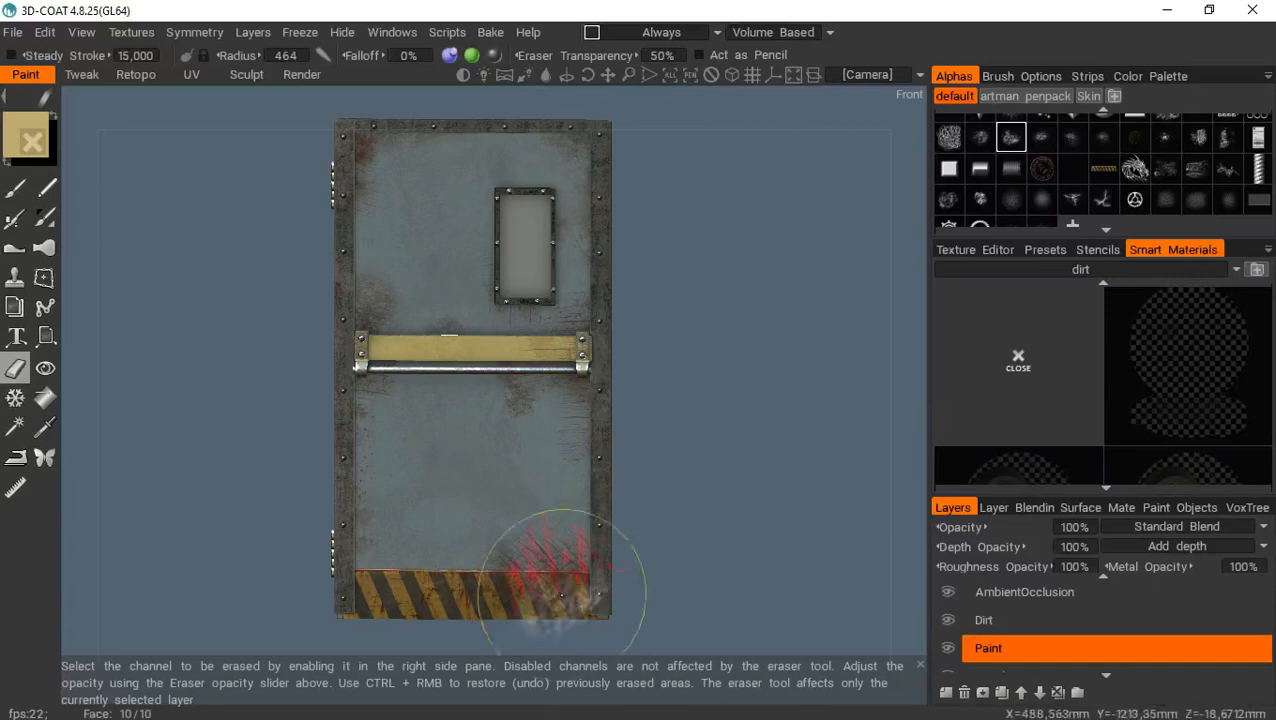
Set the eraser transparency to 90% and wear the hazard band's right corner down more heavily
left_click(674, 54)
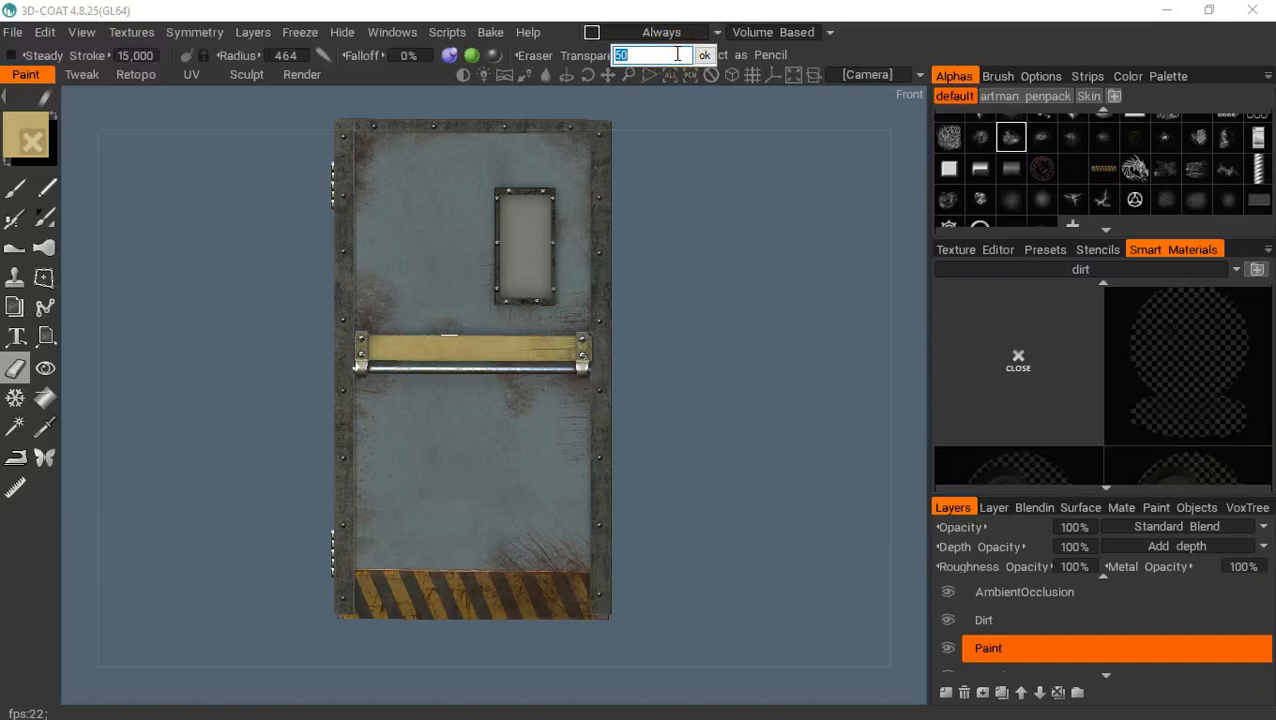
key("Return")
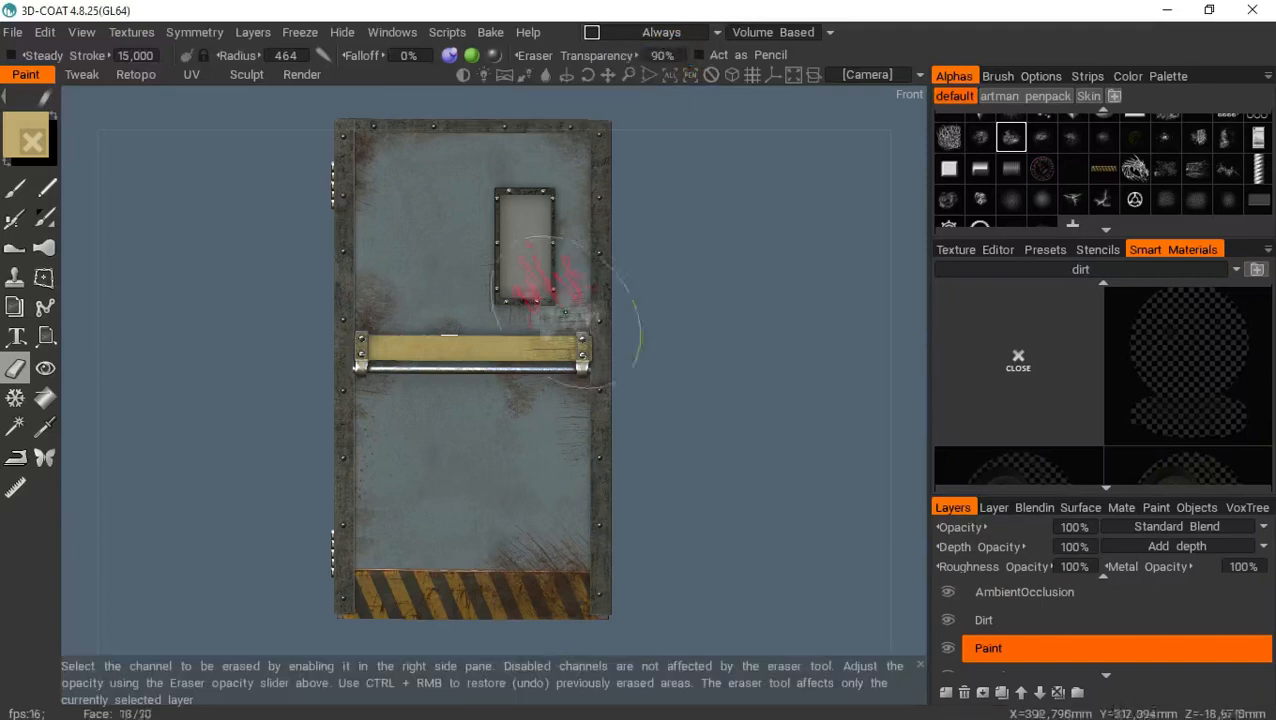
left_click(554, 584)
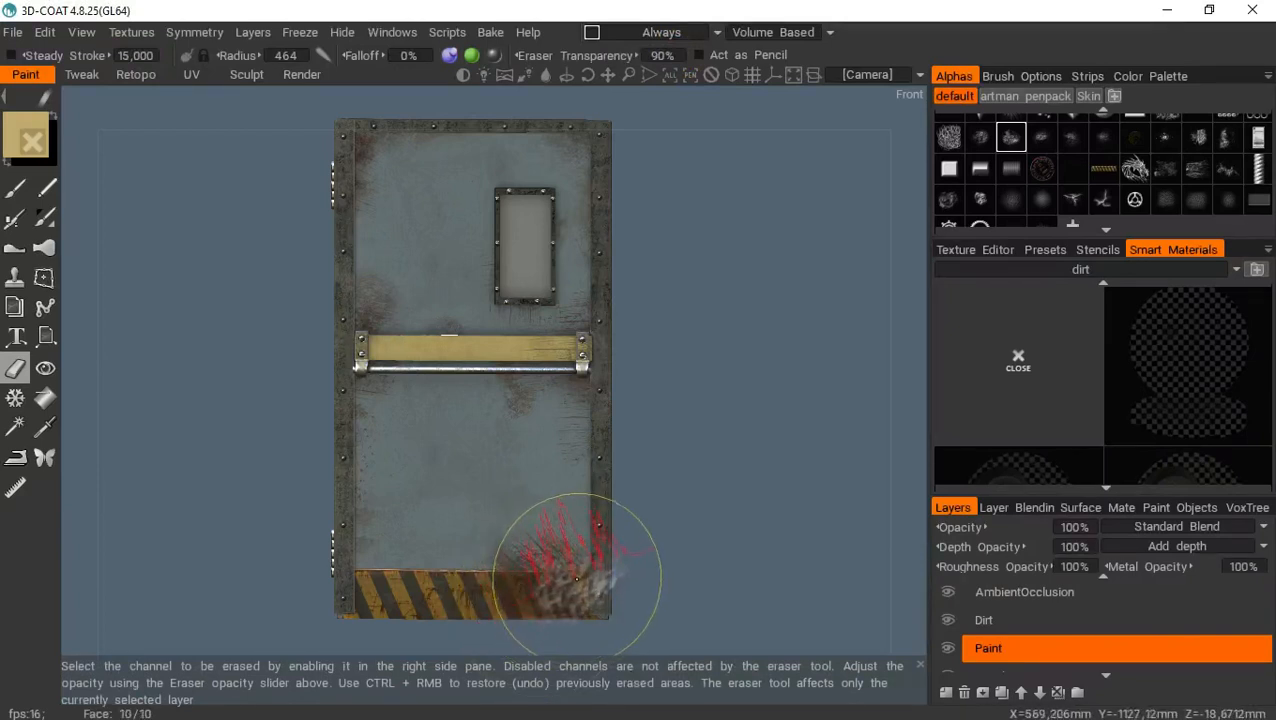
left_click(577, 577)
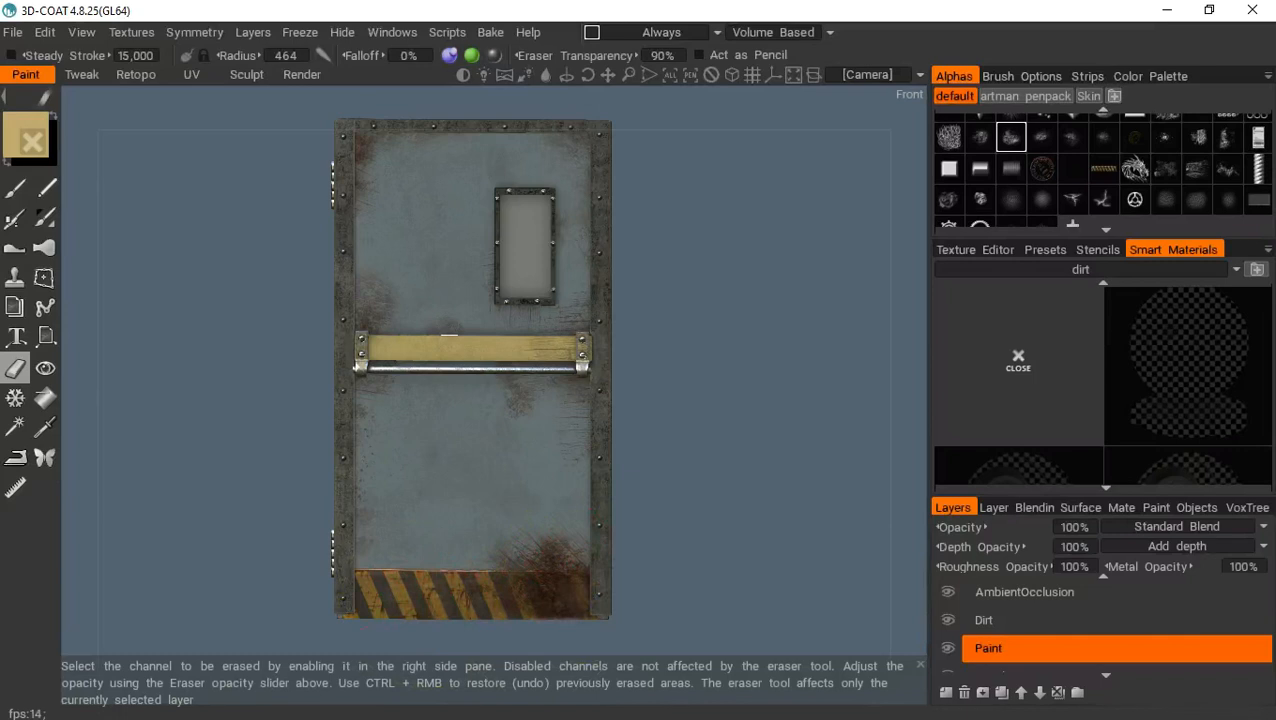
left_click(507, 594)
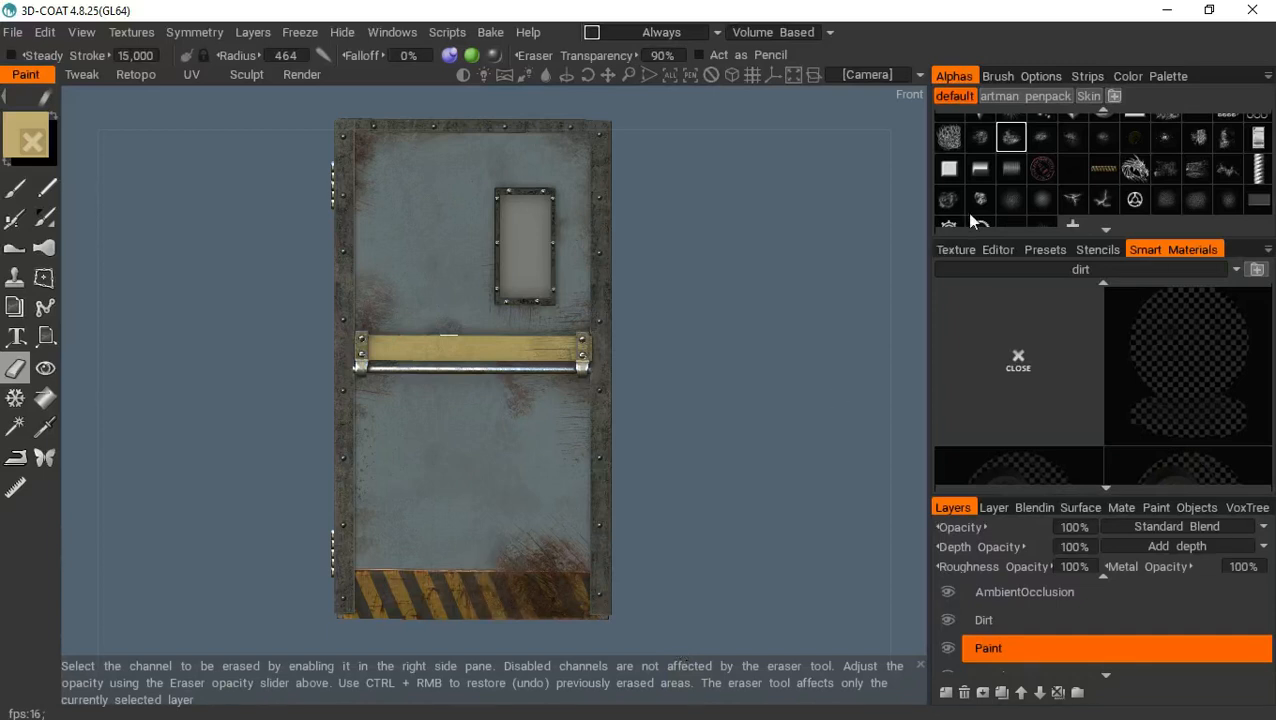
Erase more paint along the door panel's right edge just above the hazard band, using another splatter alpha
left_click(1074, 135)
mouse_move(558, 530)
left_mouse_down()
mouse_move(550, 540)
mouse_move(595, 568)
left_mouse_up()
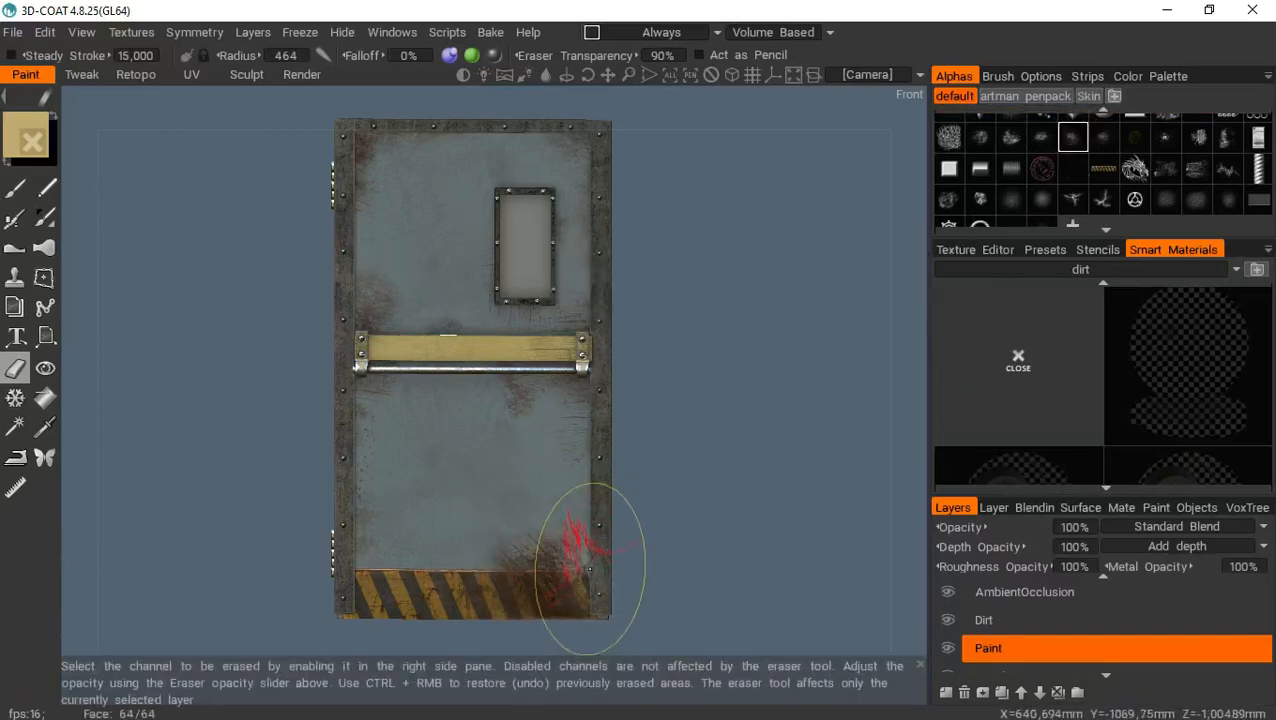
left_click(588, 566)
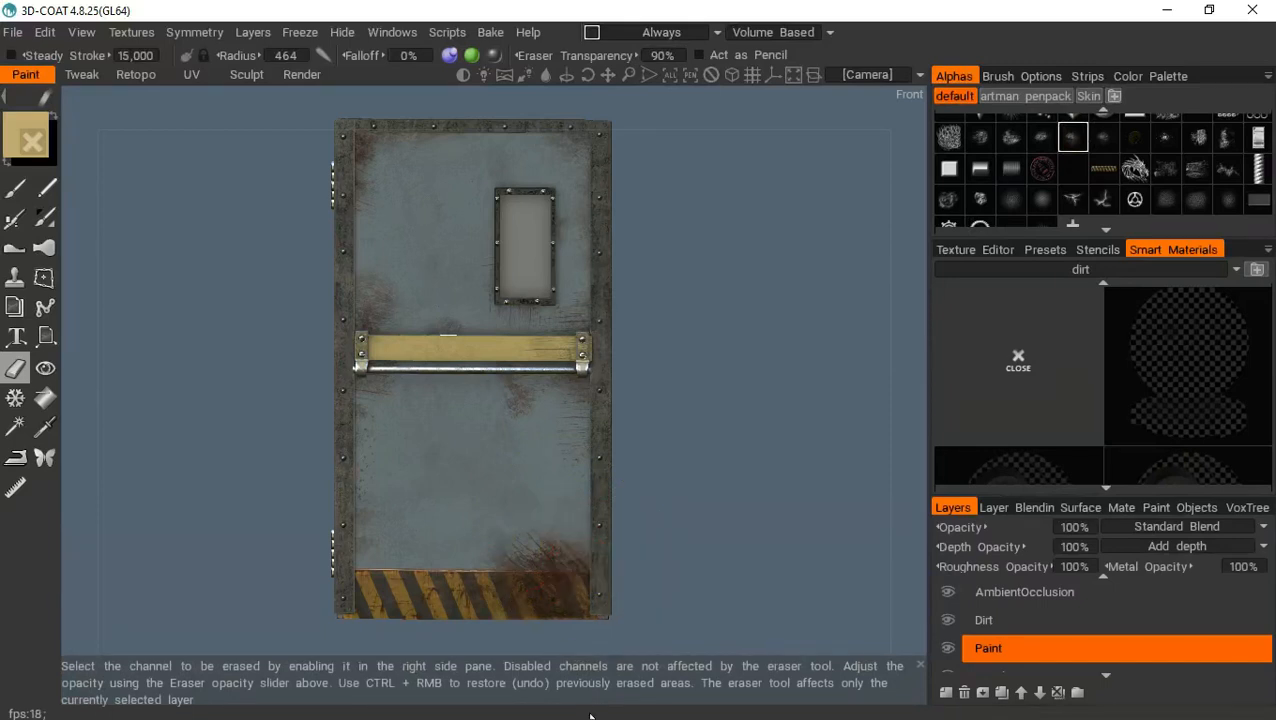
mouse_move(590, 569)
left_mouse_down()
mouse_move(584, 510)
mouse_move(603, 507)
mouse_move(590, 526)
left_mouse_up()
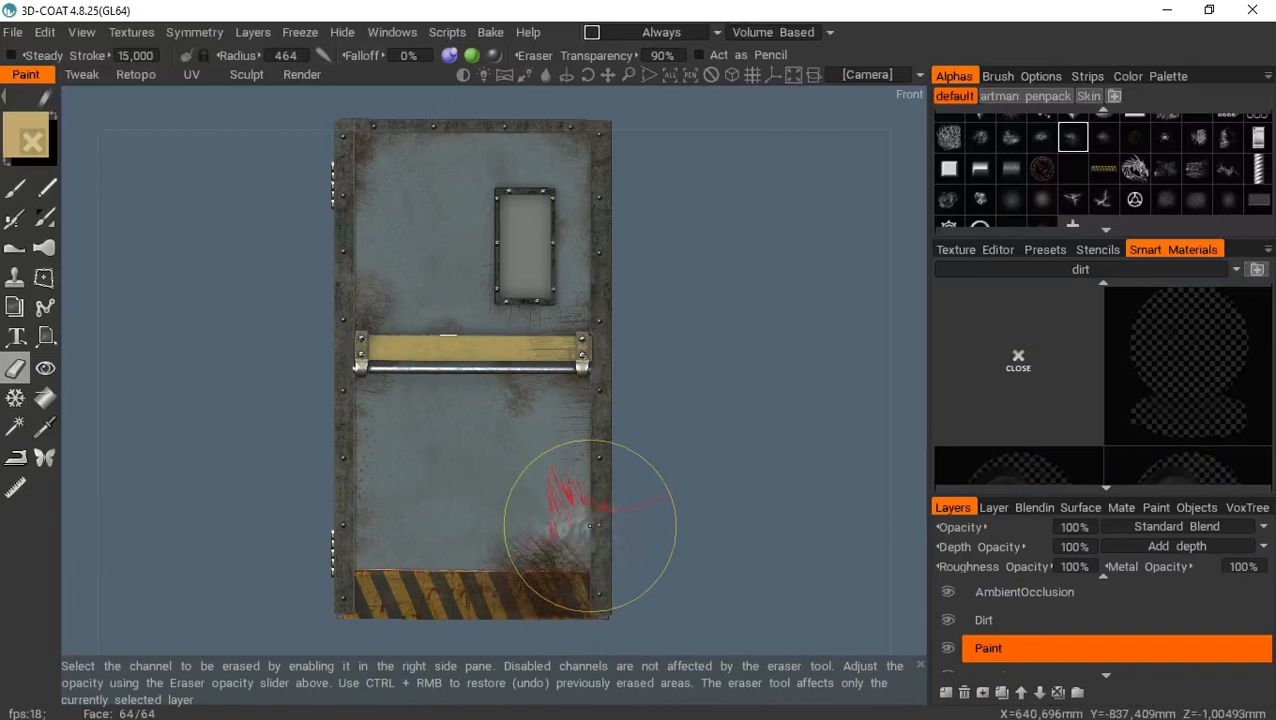
key("ctrl+z")
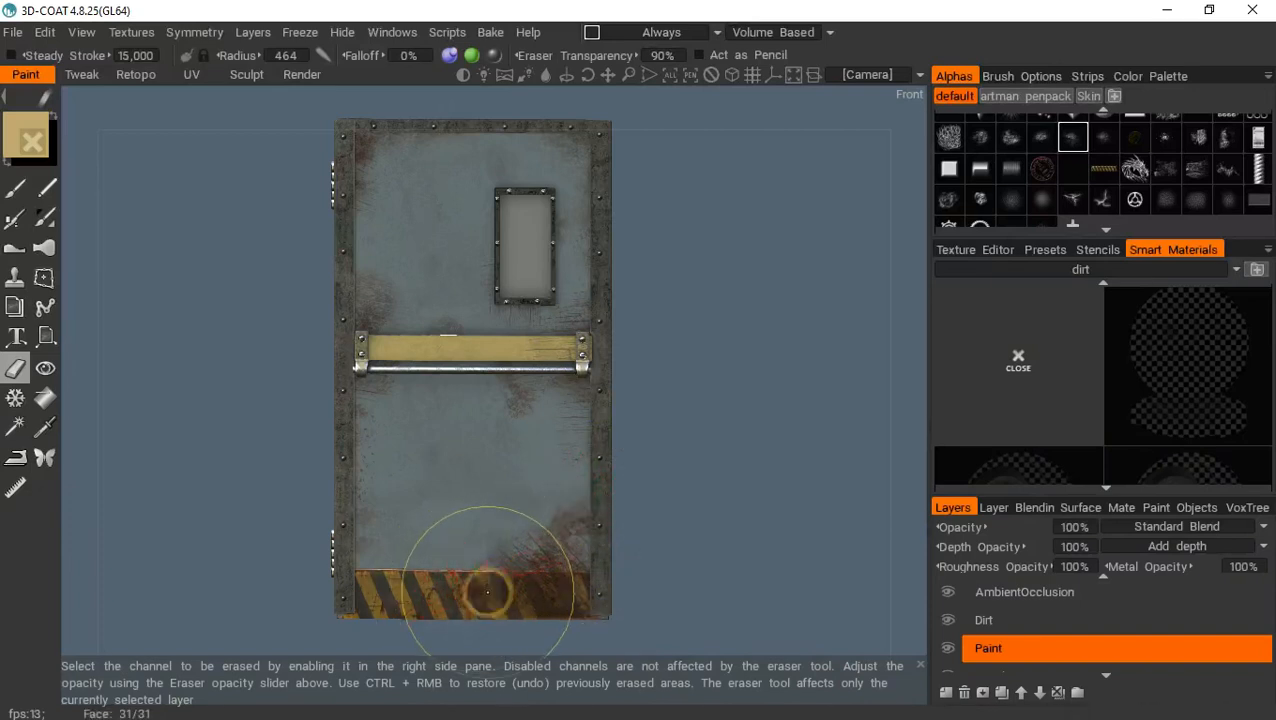
Make the Dirt layer active and hide the door object so only the frame and fittings show
left_click_drag(757, 476, 771, 454)
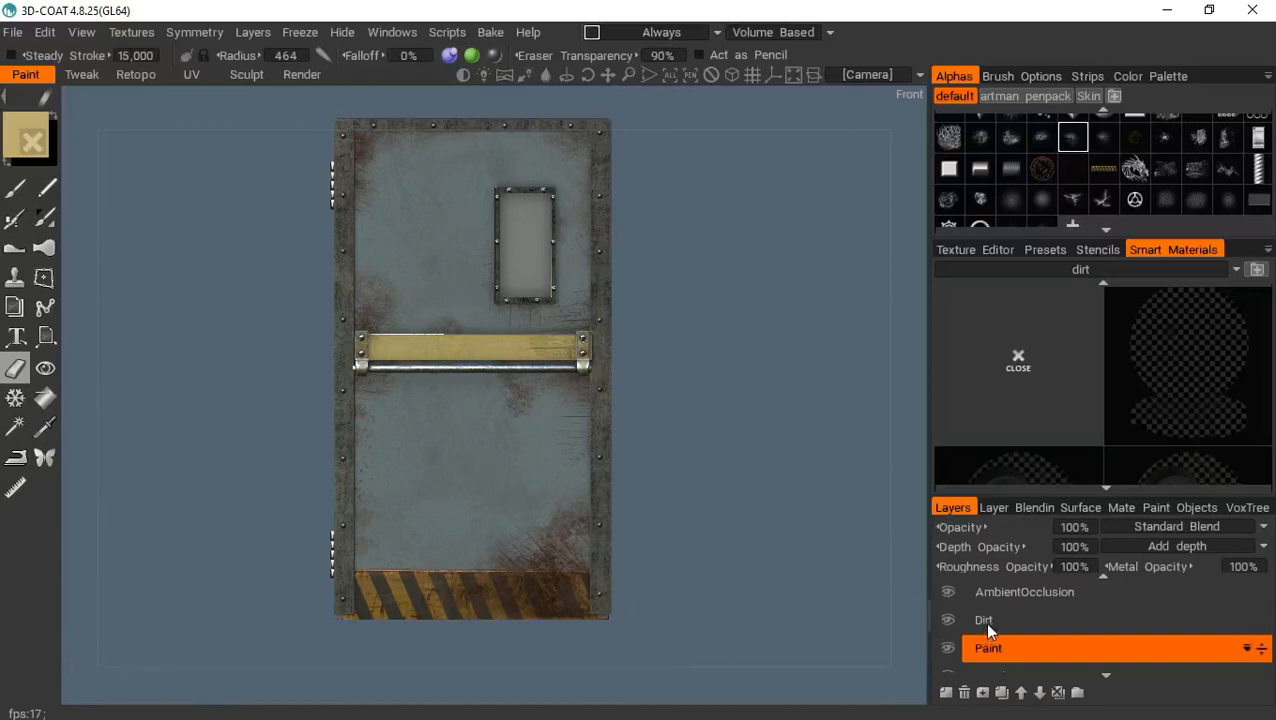
left_click(984, 621)
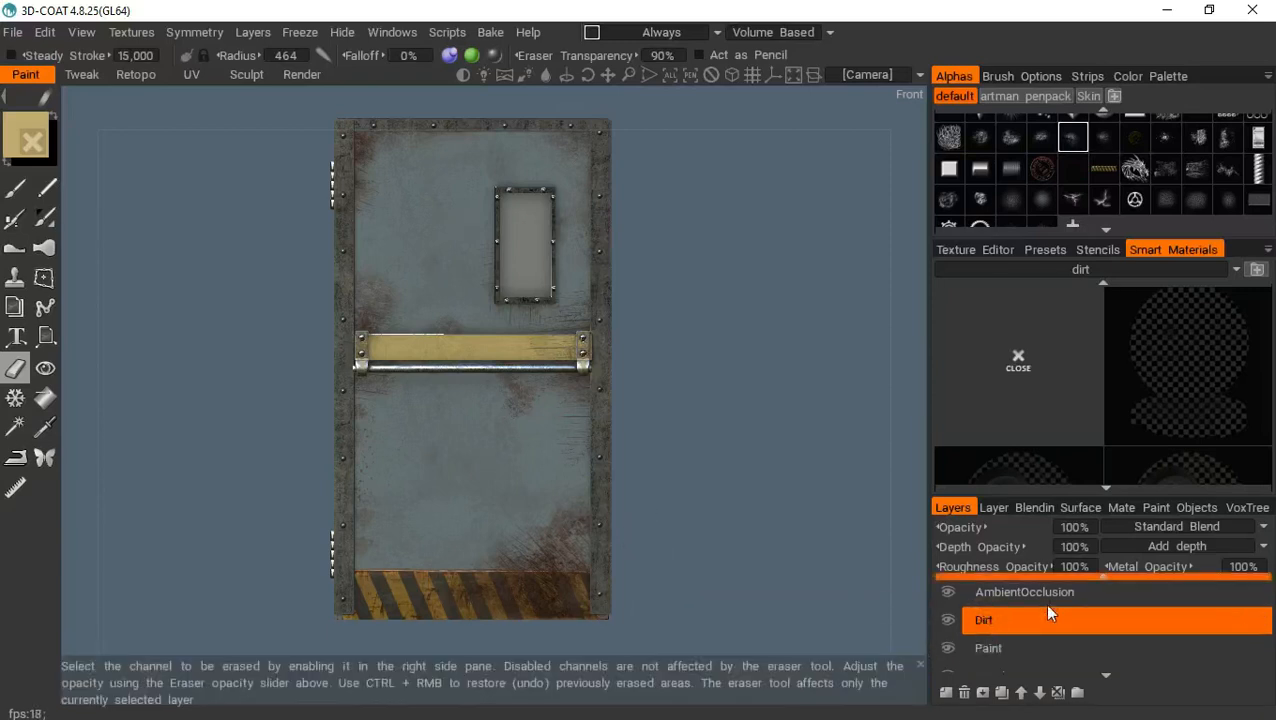
left_click(1197, 507)
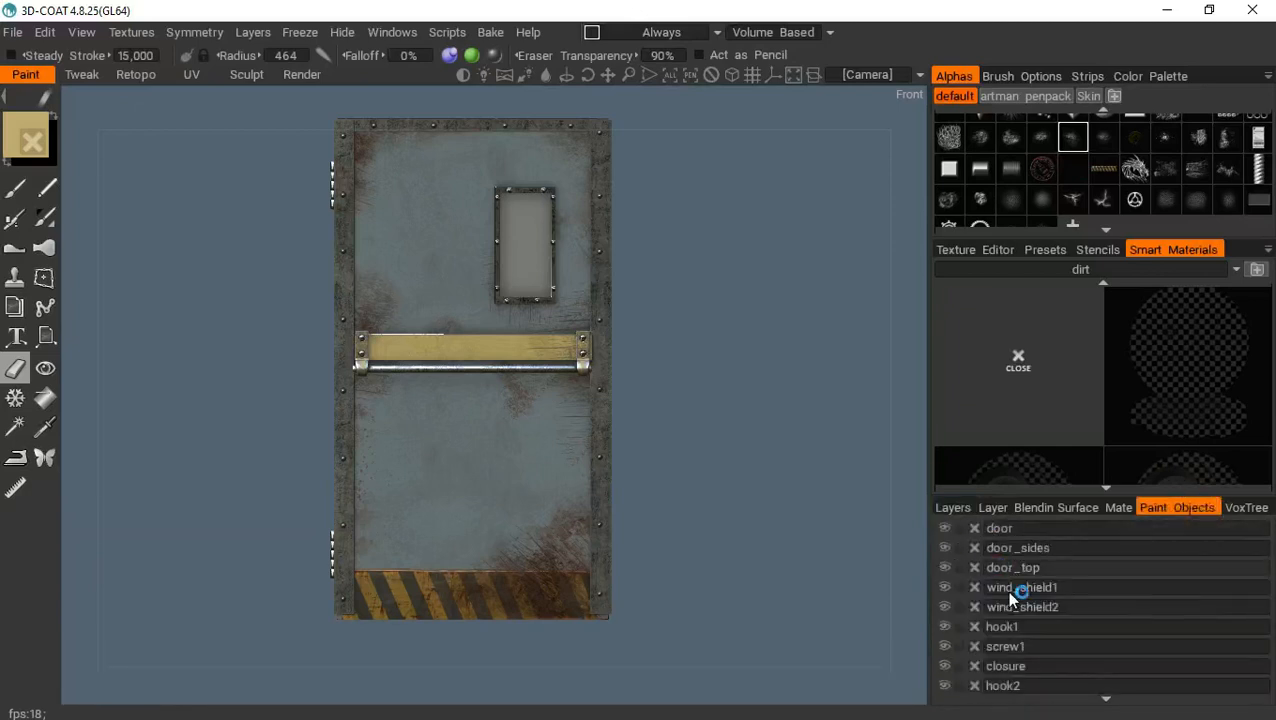
mouse_move(1010, 647)
left_mouse_down()
mouse_move(1010, 577)
mouse_move(1022, 710)
left_mouse_up()
left_click(943, 529)
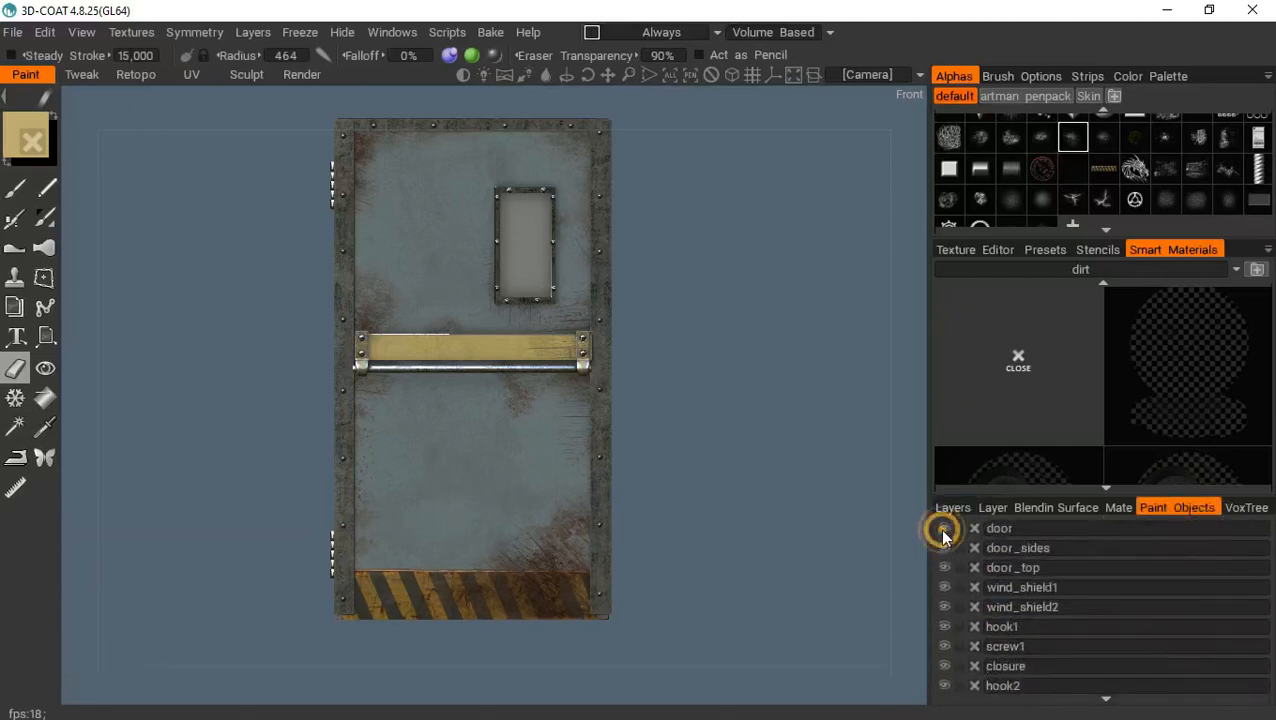
Turn the color channel on and choose a dark brown with hue about 34, saturation 72% and lightness 27%
left_click(30, 142)
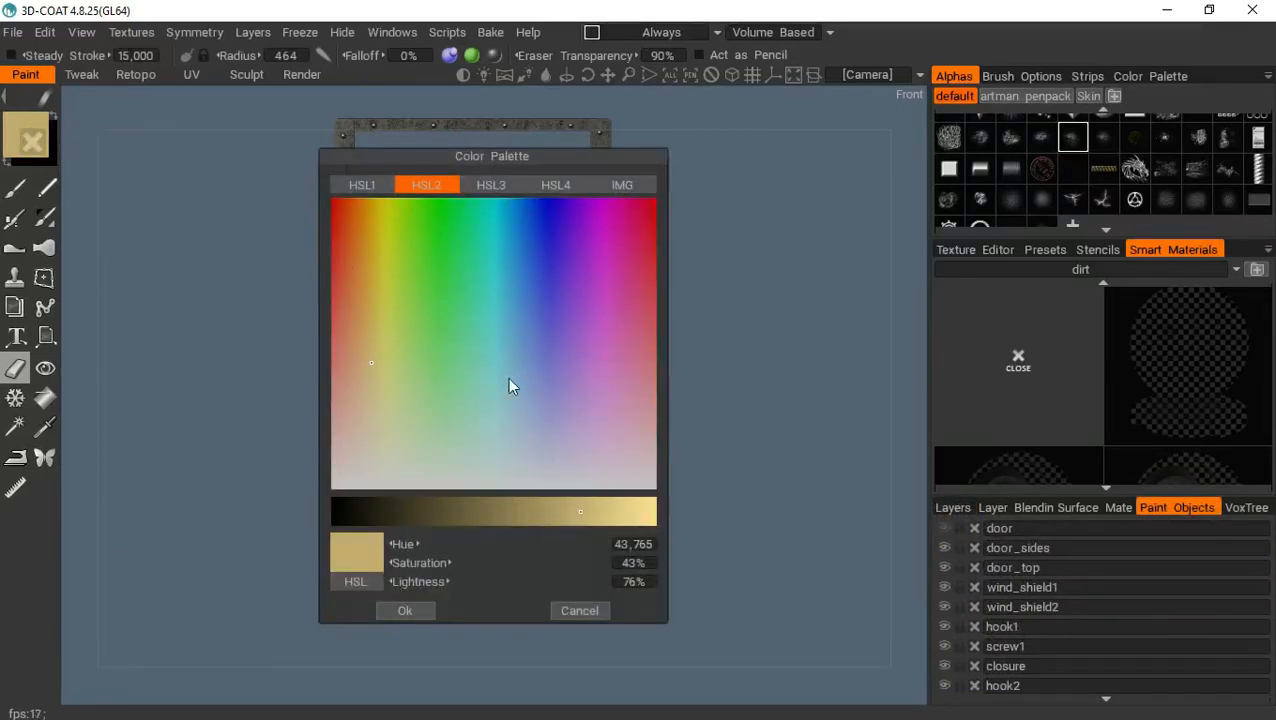
left_click(592, 608)
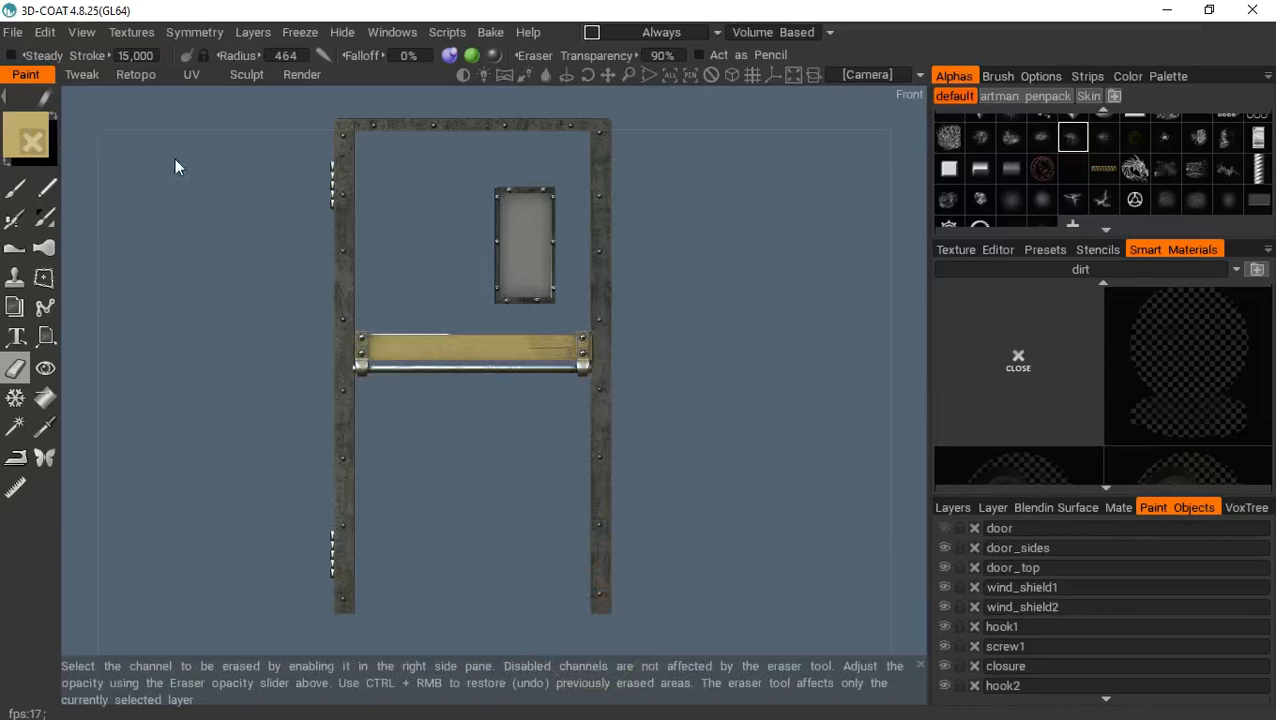
left_click(40, 132)
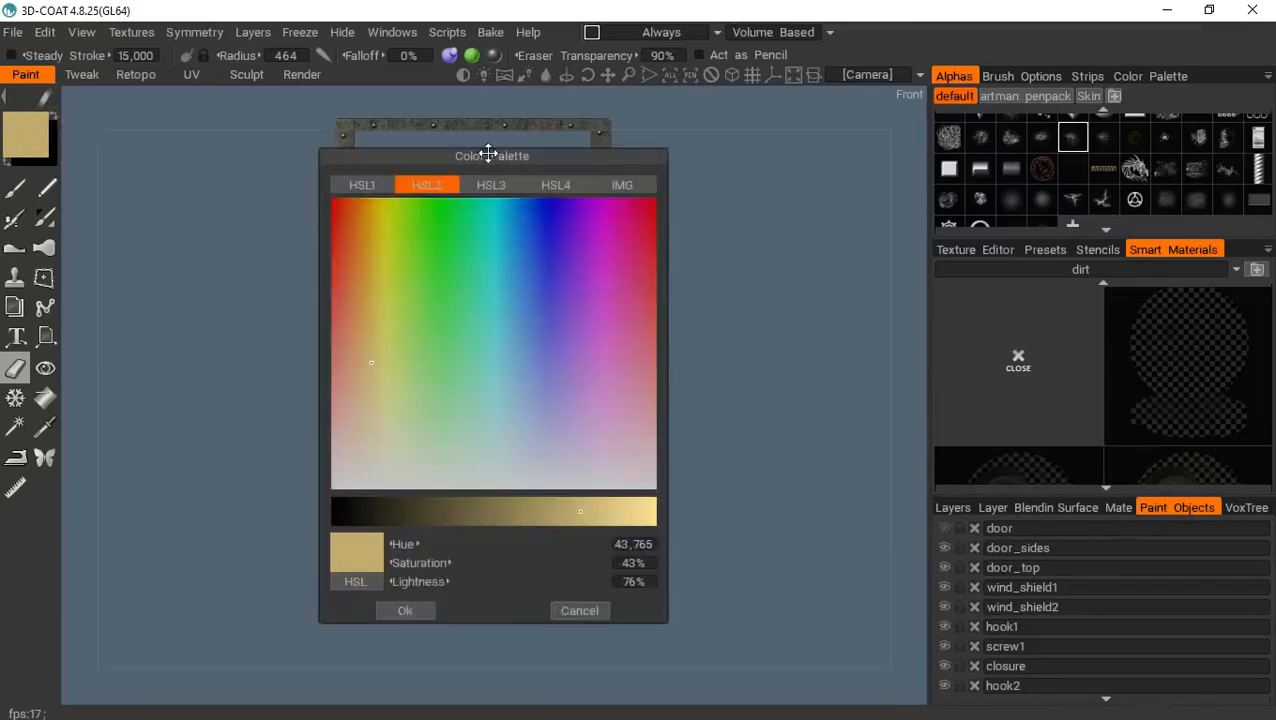
left_click_drag(488, 153, 722, 156)
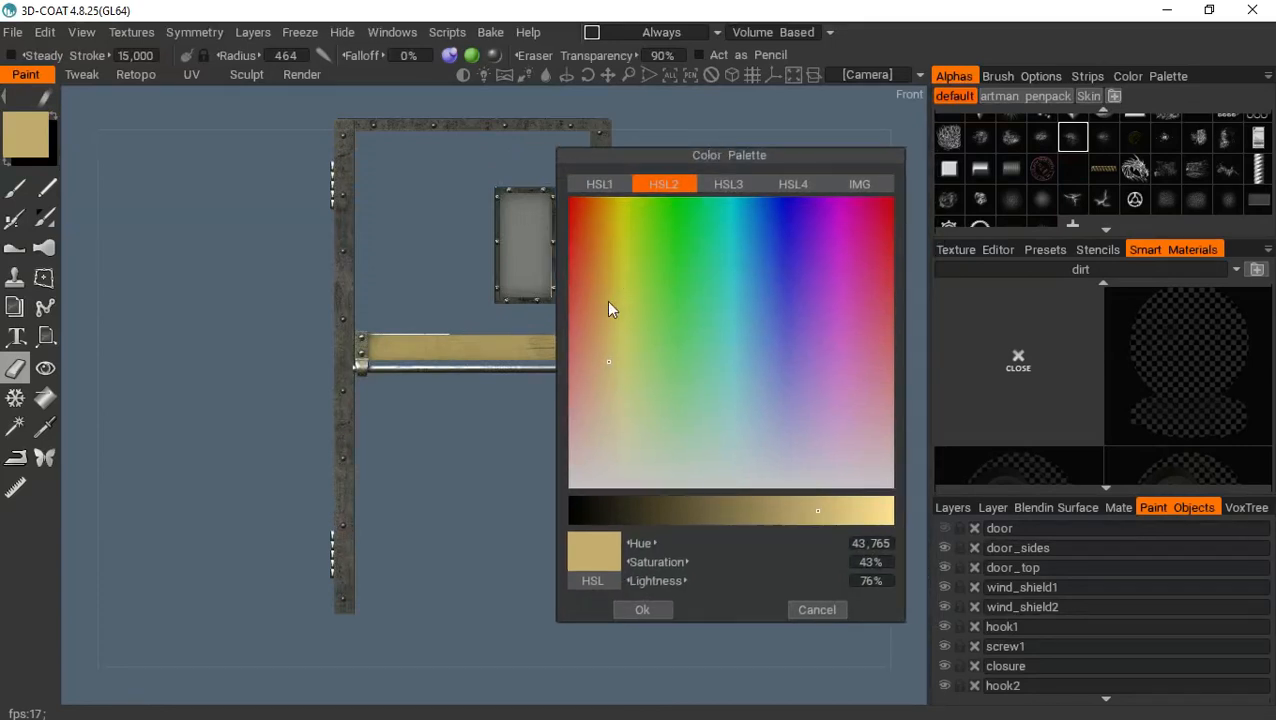
left_click_drag(608, 309, 601, 279)
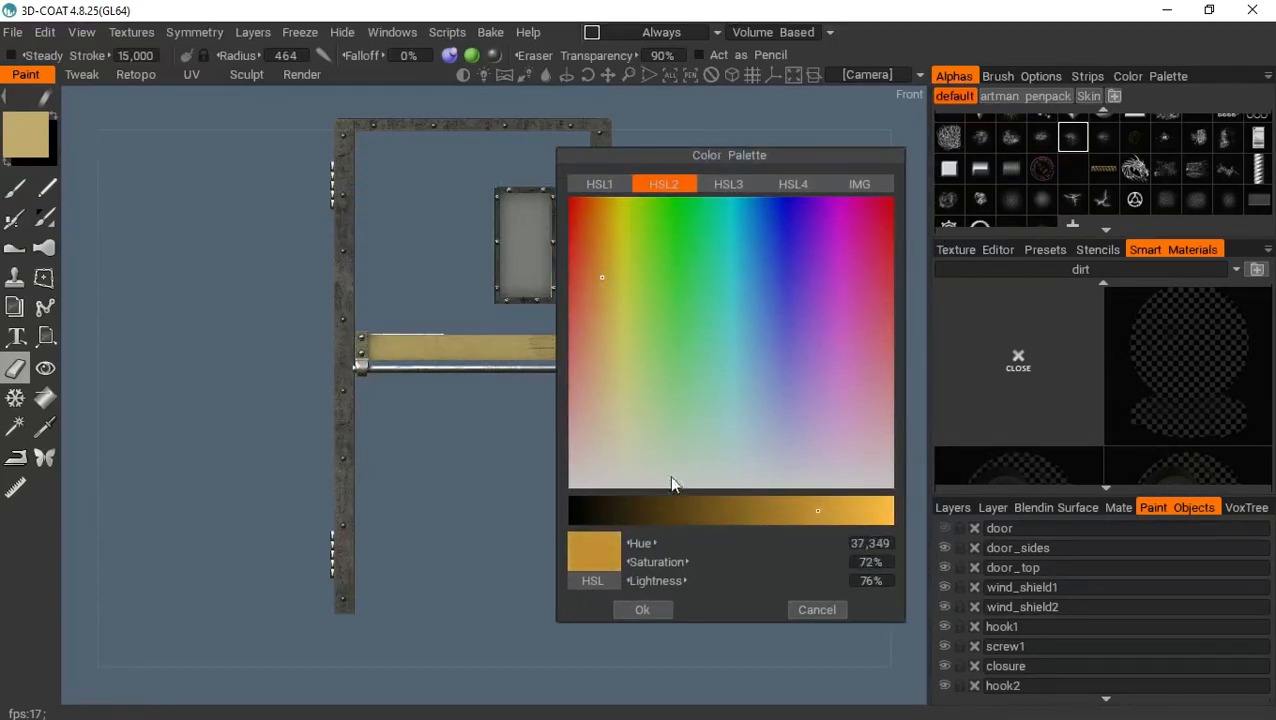
left_click(663, 511)
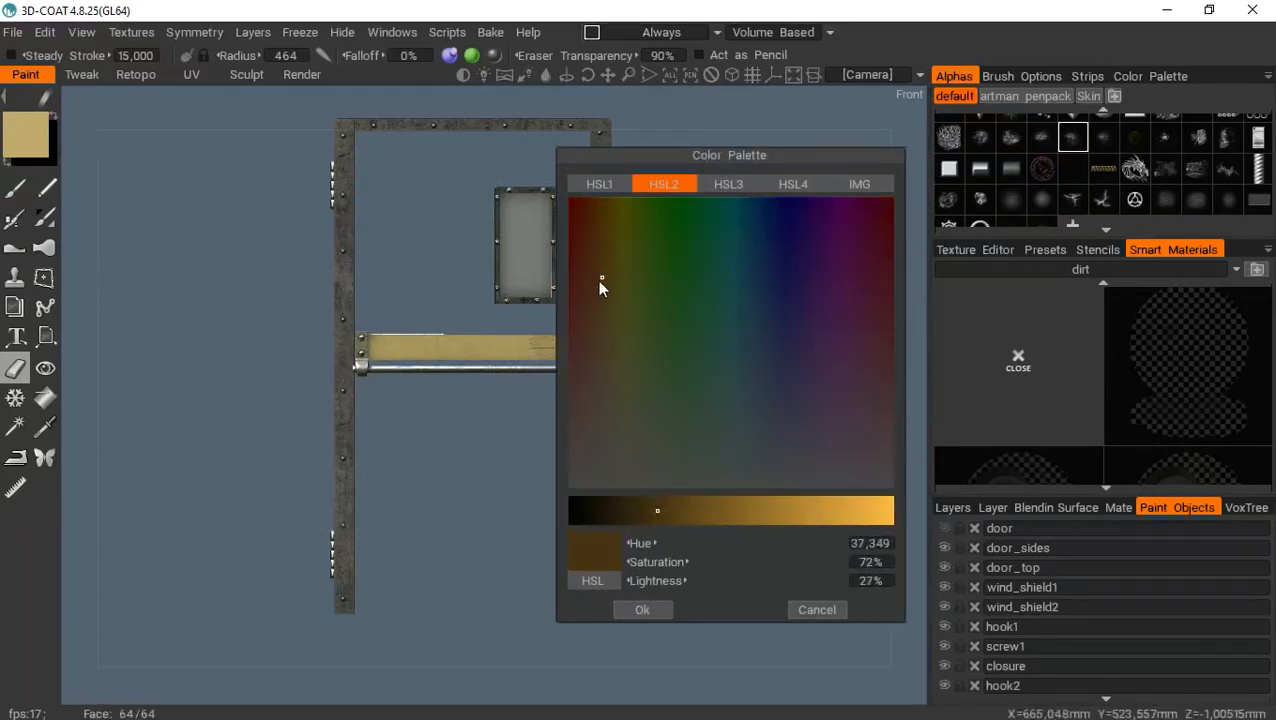
left_click(598, 284)
left_click(598, 277)
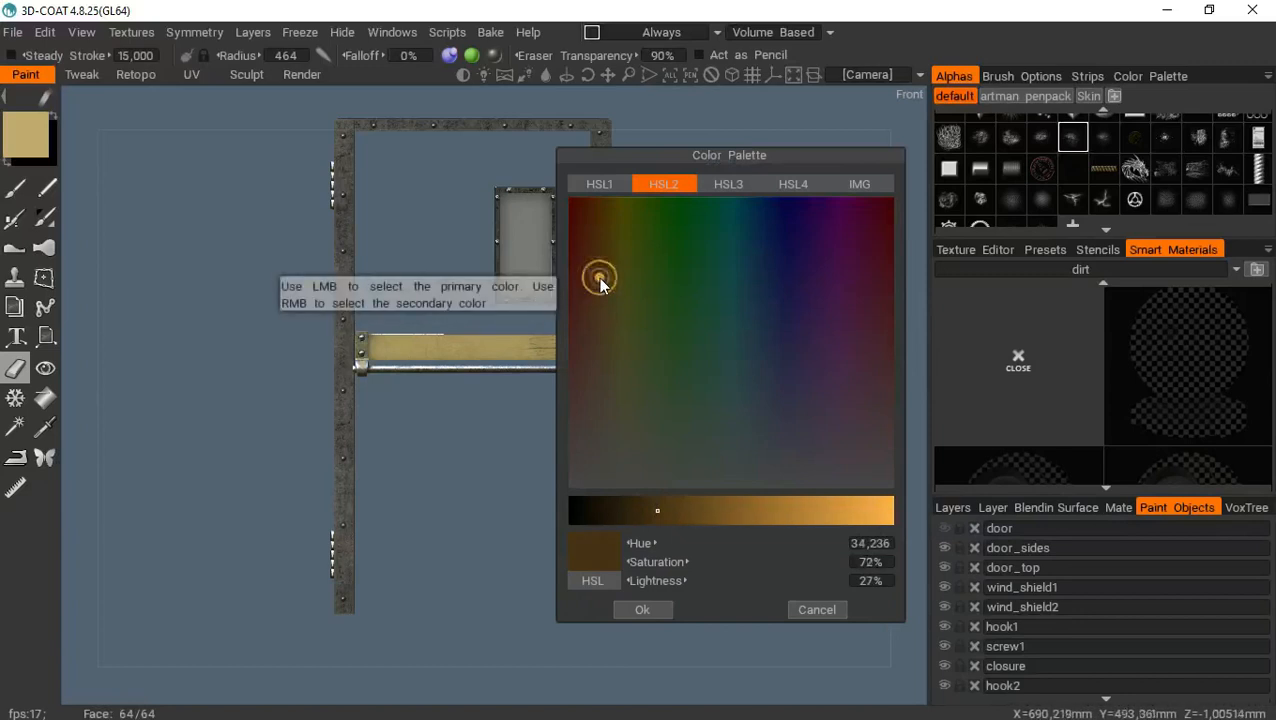
left_click(660, 608)
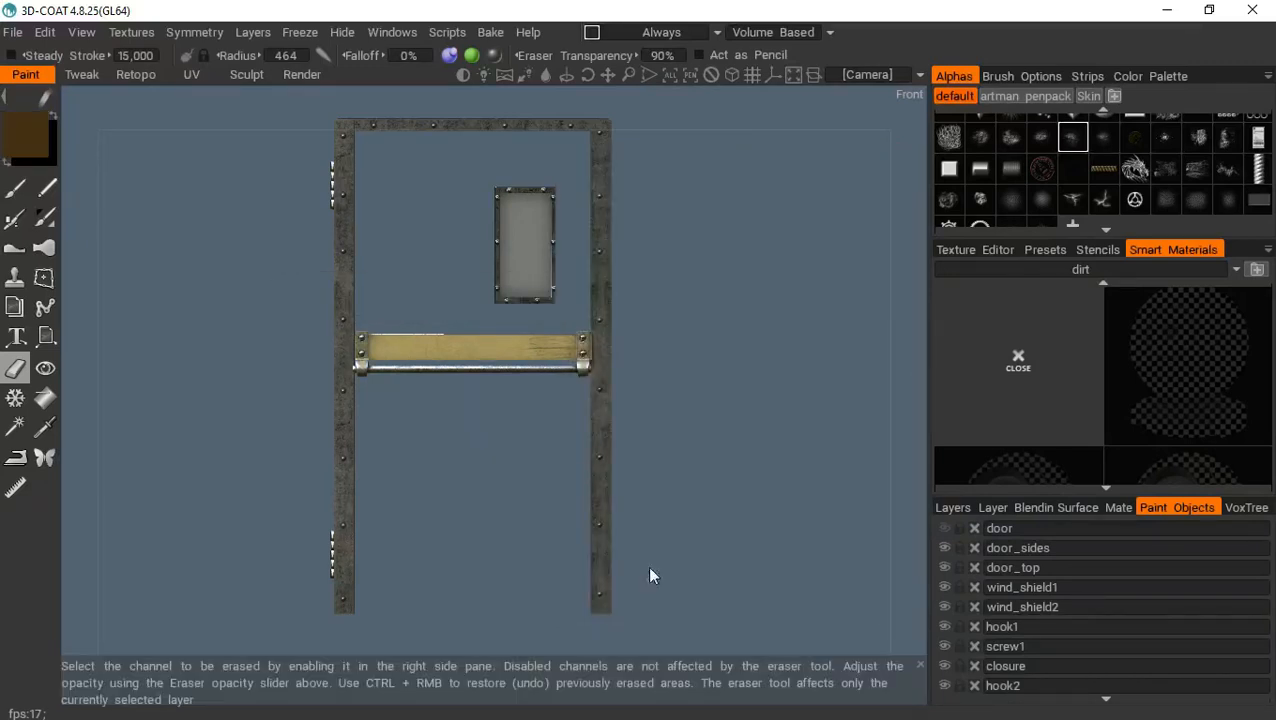
Darken the brown paint color further and switch from the Eraser to the Brush tool
left_click(28, 125)
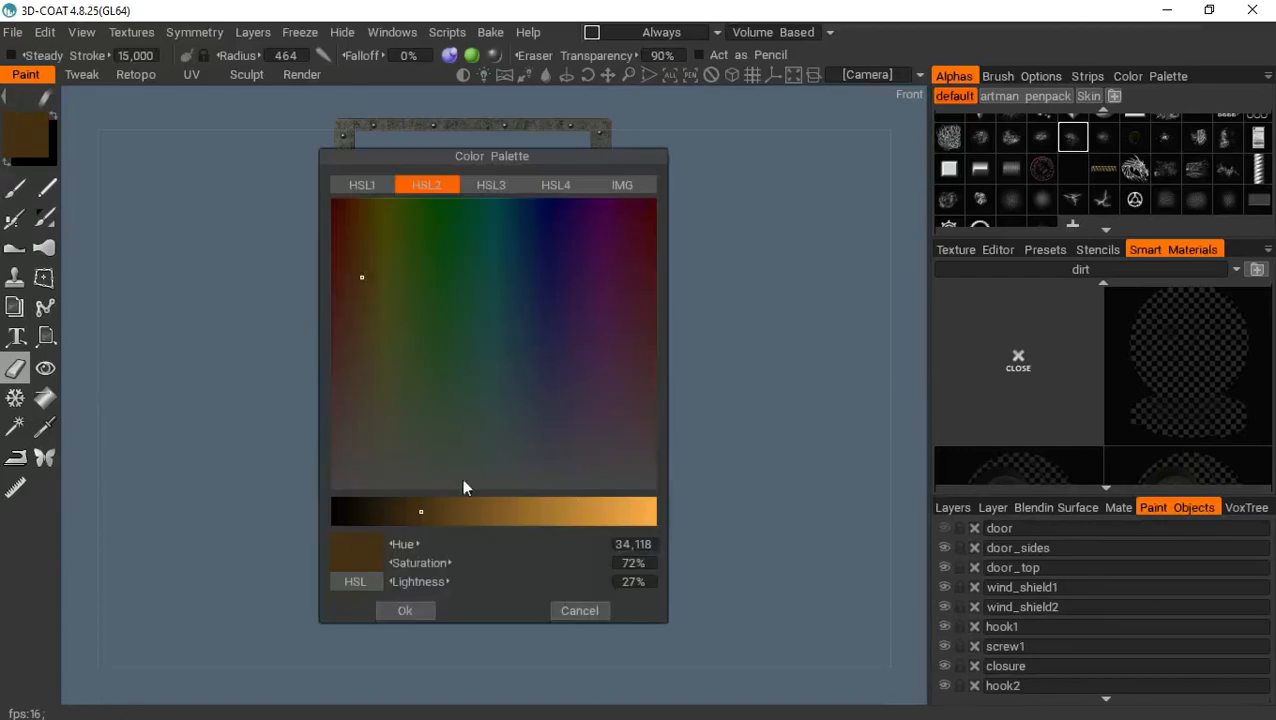
left_click(403, 511)
left_click(404, 610)
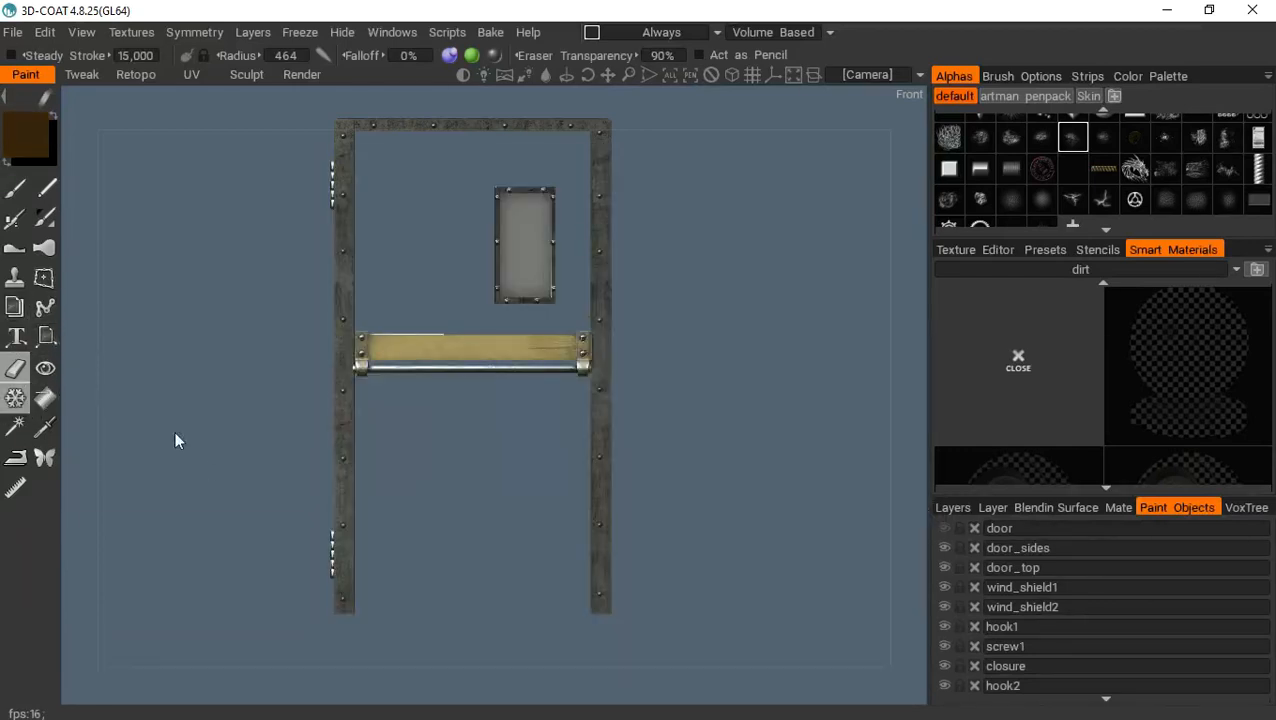
left_click_drag(614, 577, 602, 568)
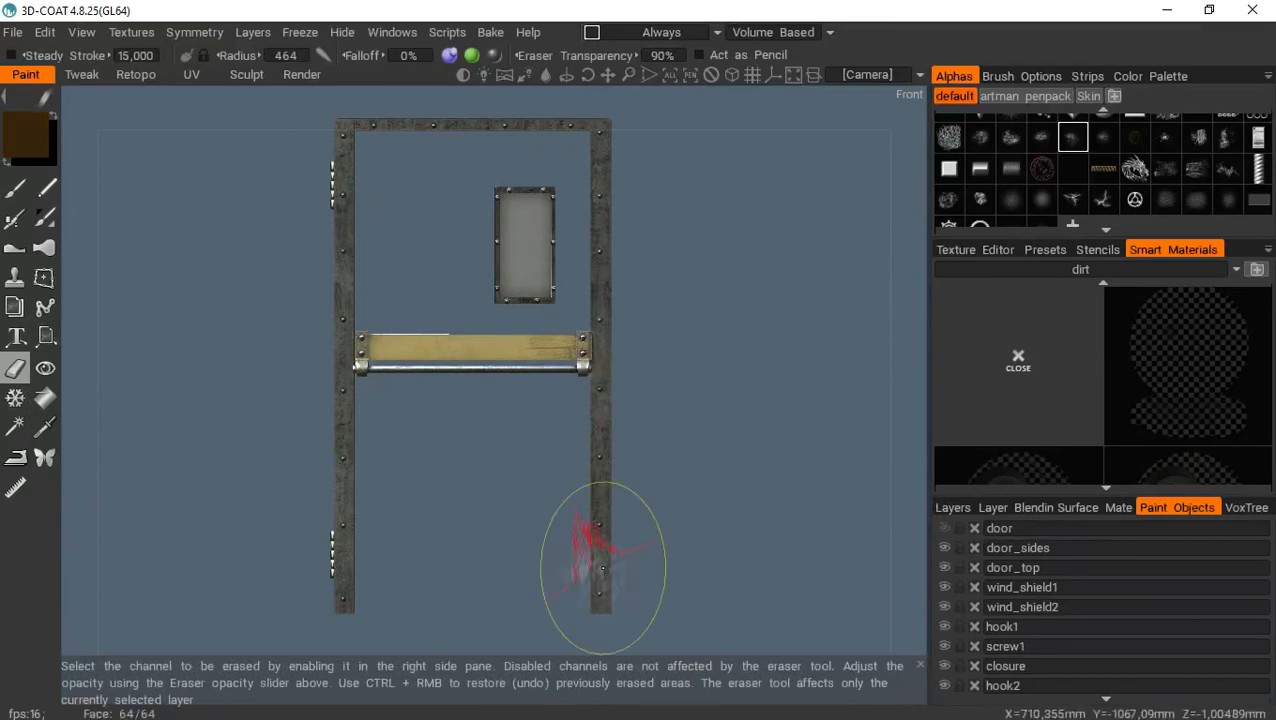
left_click(15, 188)
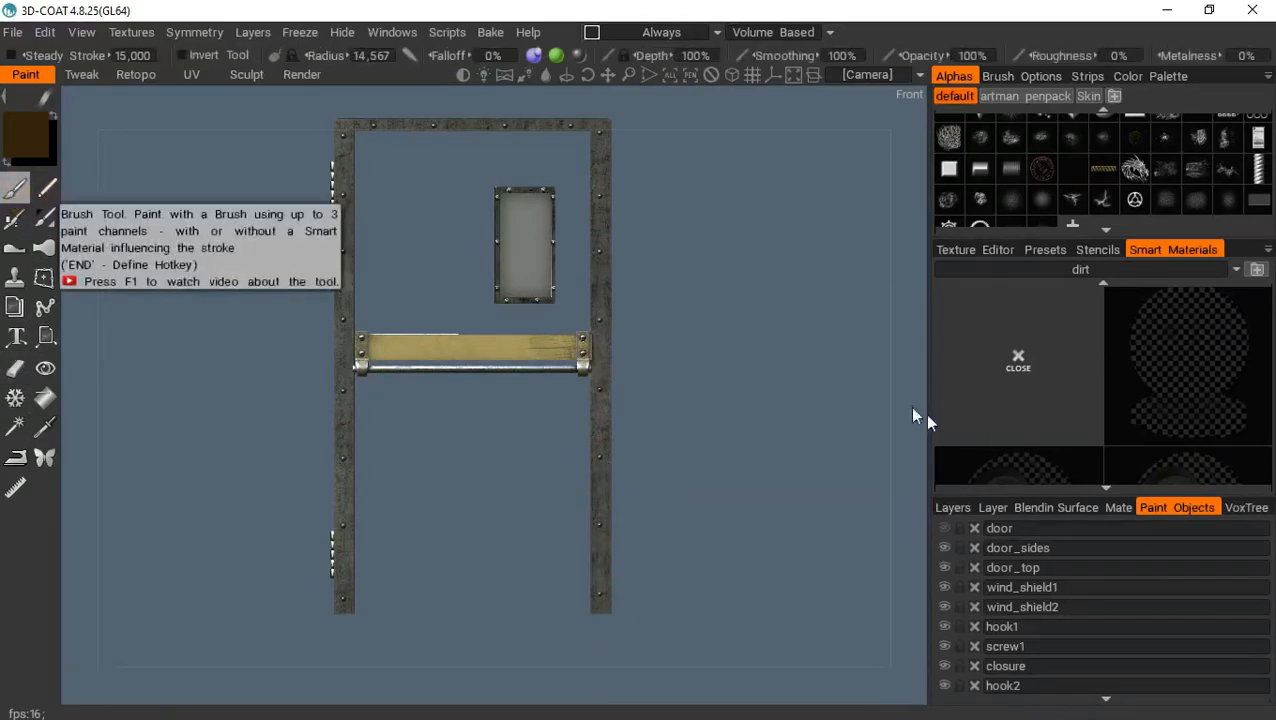
Reduce the brush radius to 387, choose a streaky splatter alpha and test a brown stroke on the frame's lower right post, undoing it
left_click(952, 507)
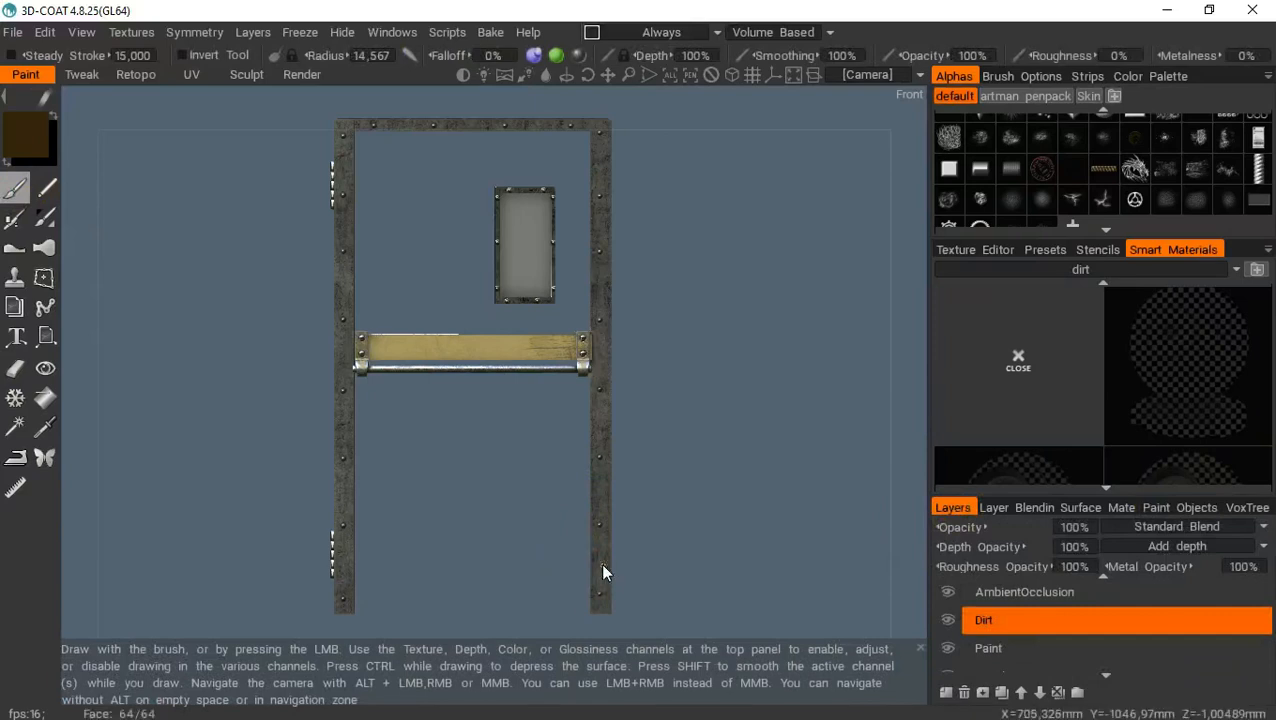
right_click_drag(602, 565, 671, 613)
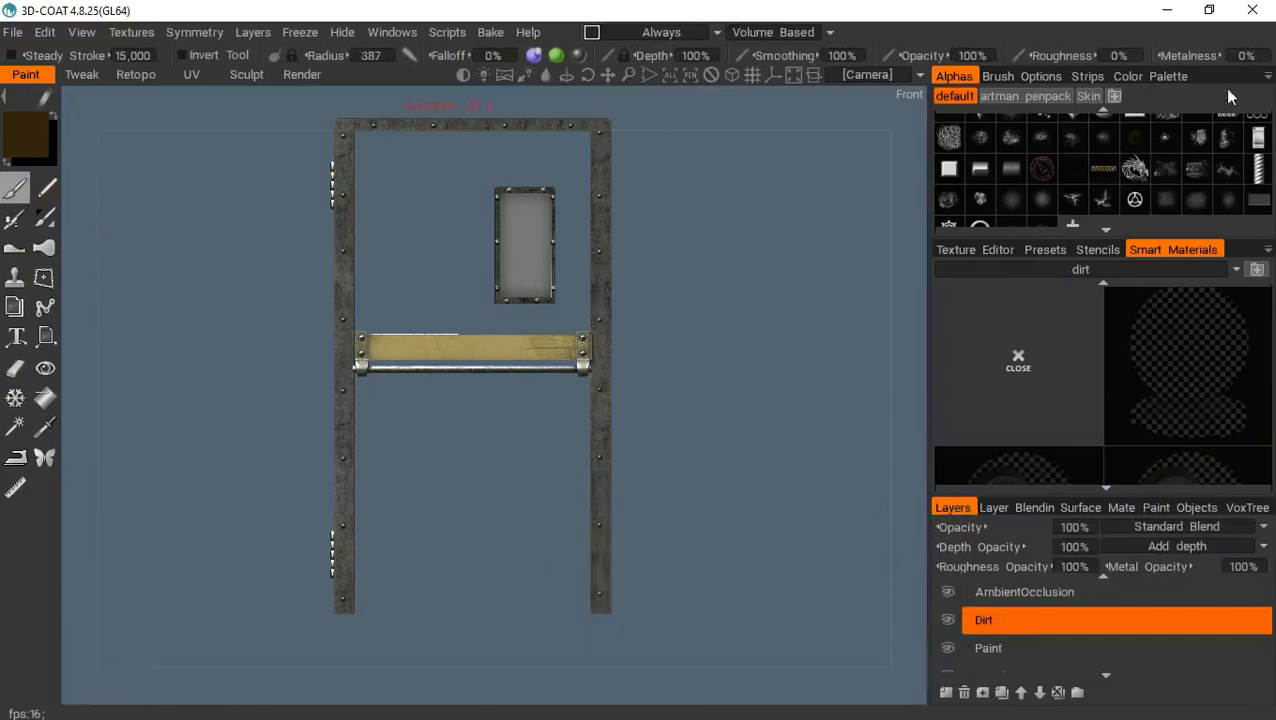
left_click(1192, 178)
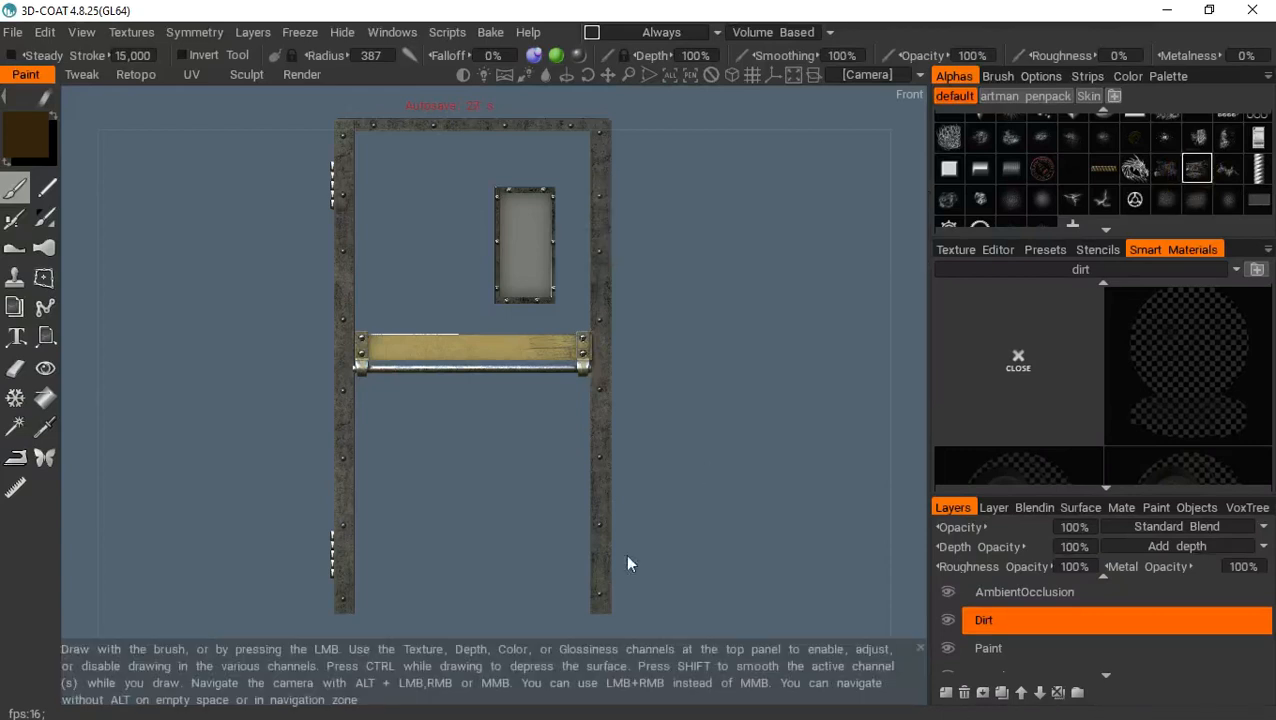
mouse_move(627, 556)
left_mouse_down()
mouse_move(598, 545)
mouse_move(593, 568)
mouse_move(598, 550)
left_mouse_up()
key("ctrl+z")
Load the paint_old smart material from the paints folder onto the brush
left_click(1075, 270)
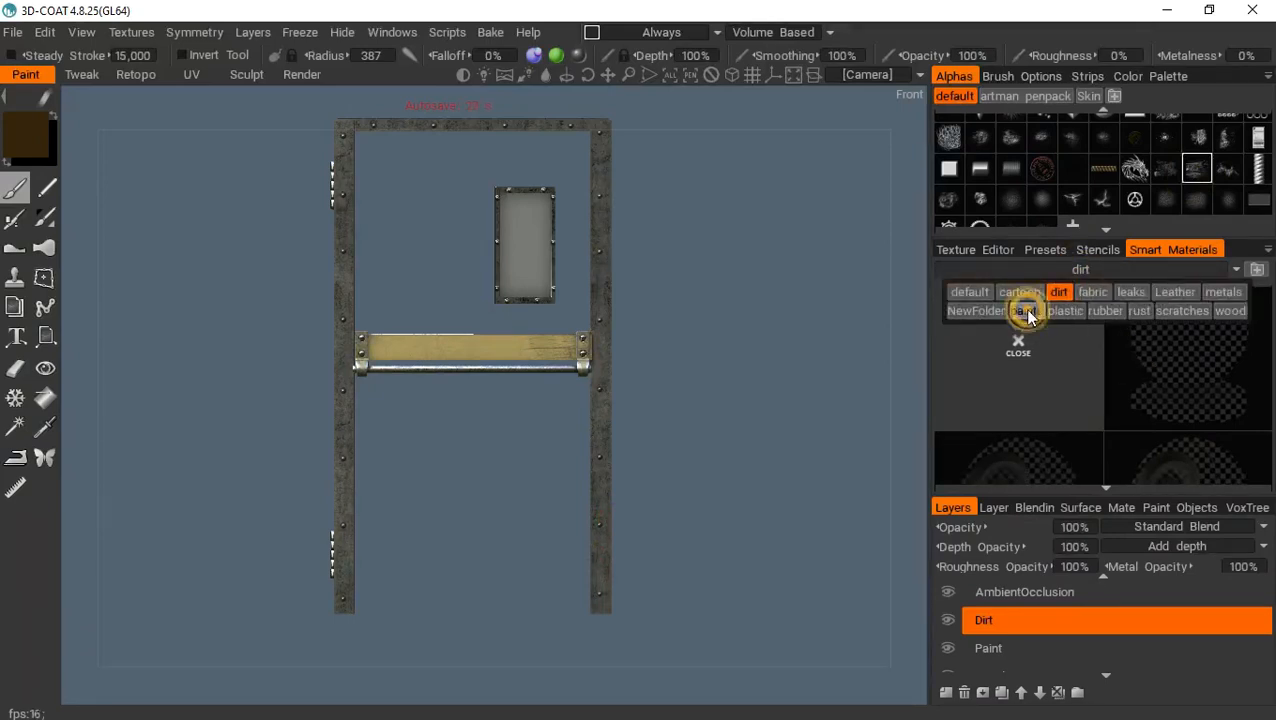
left_click(1024, 308)
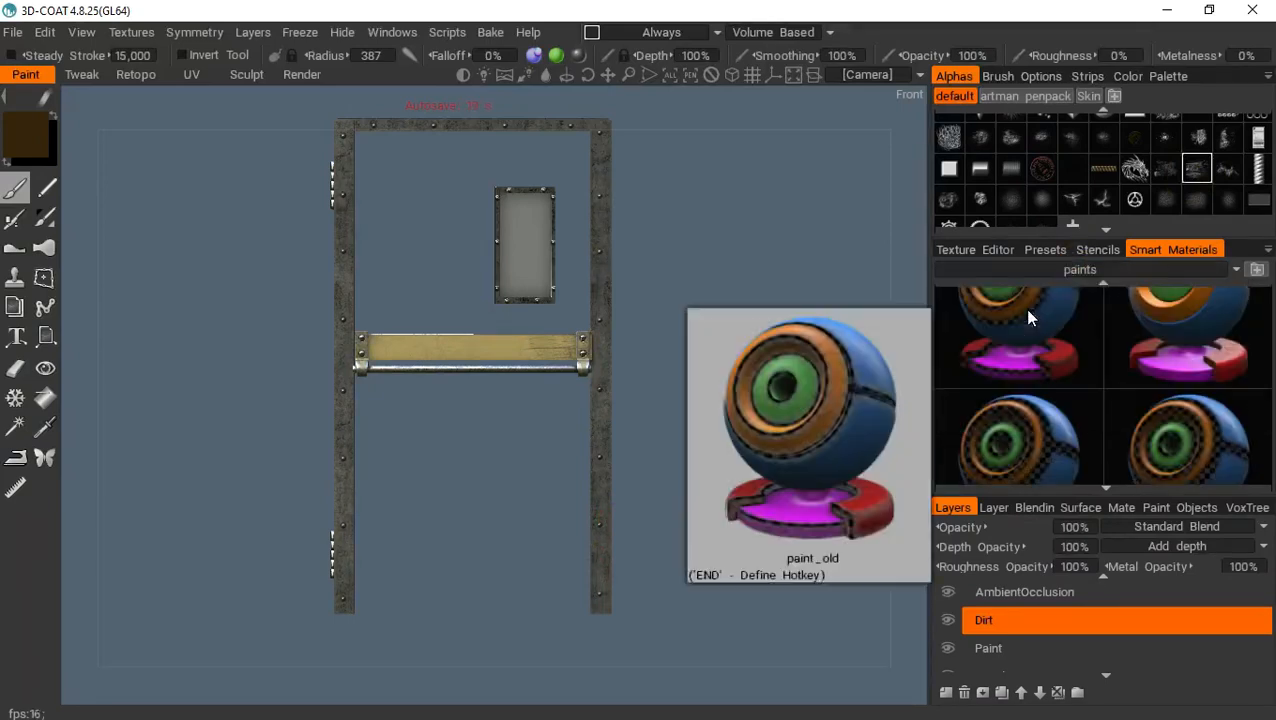
scroll(1064, 354, "down", 2)
scroll(1063, 380, "down", 5)
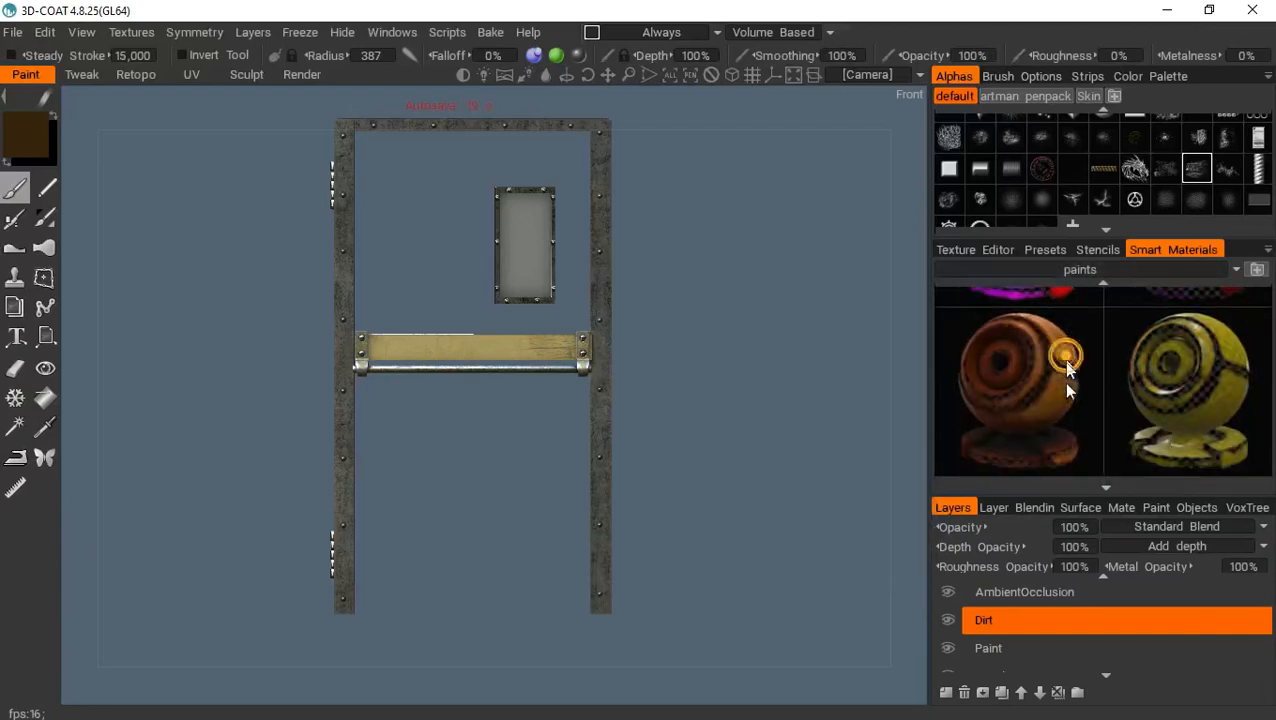
scroll(1135, 418, "down", 5)
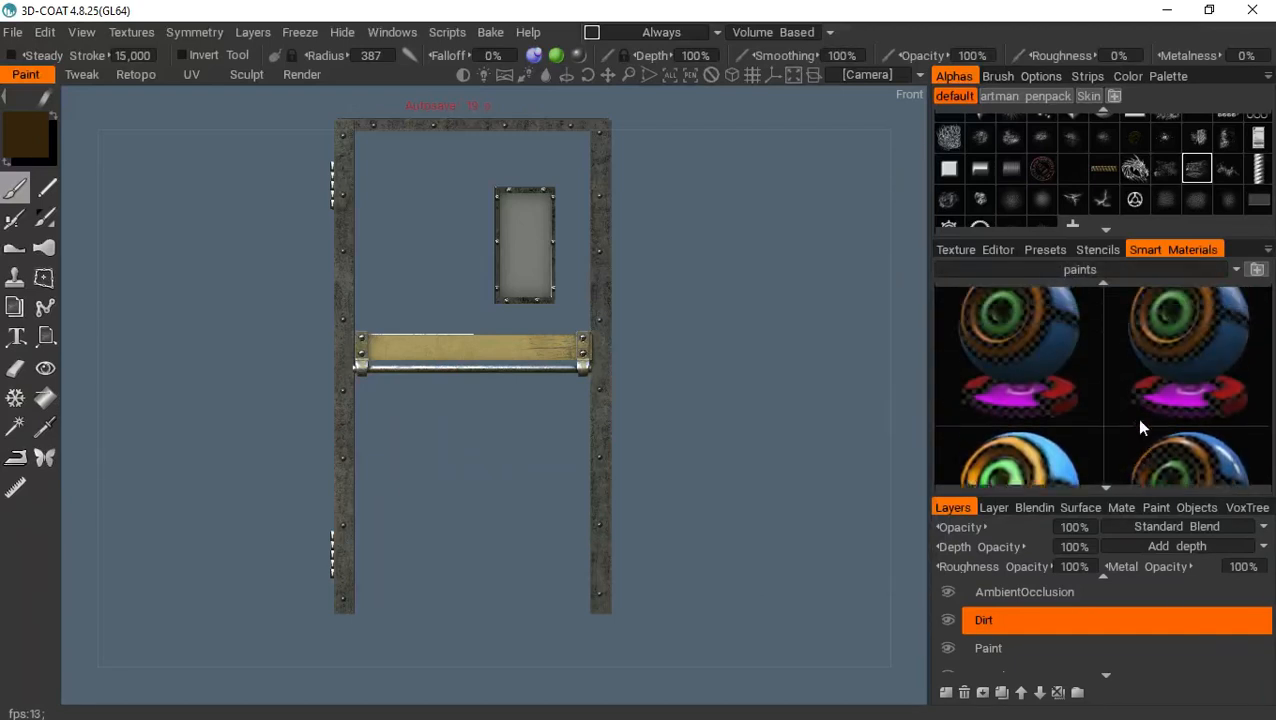
mouse_move(1135, 418)
scroll(1135, 418, "down", 1)
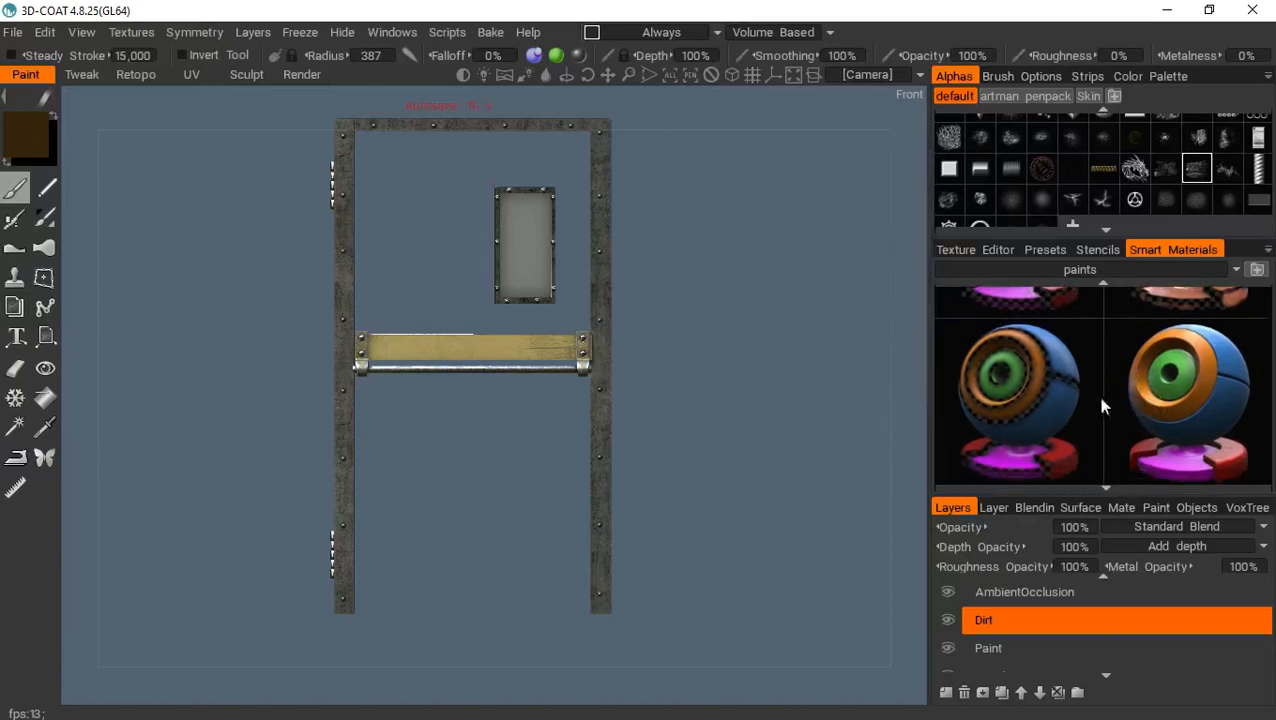
mouse_move(1024, 395)
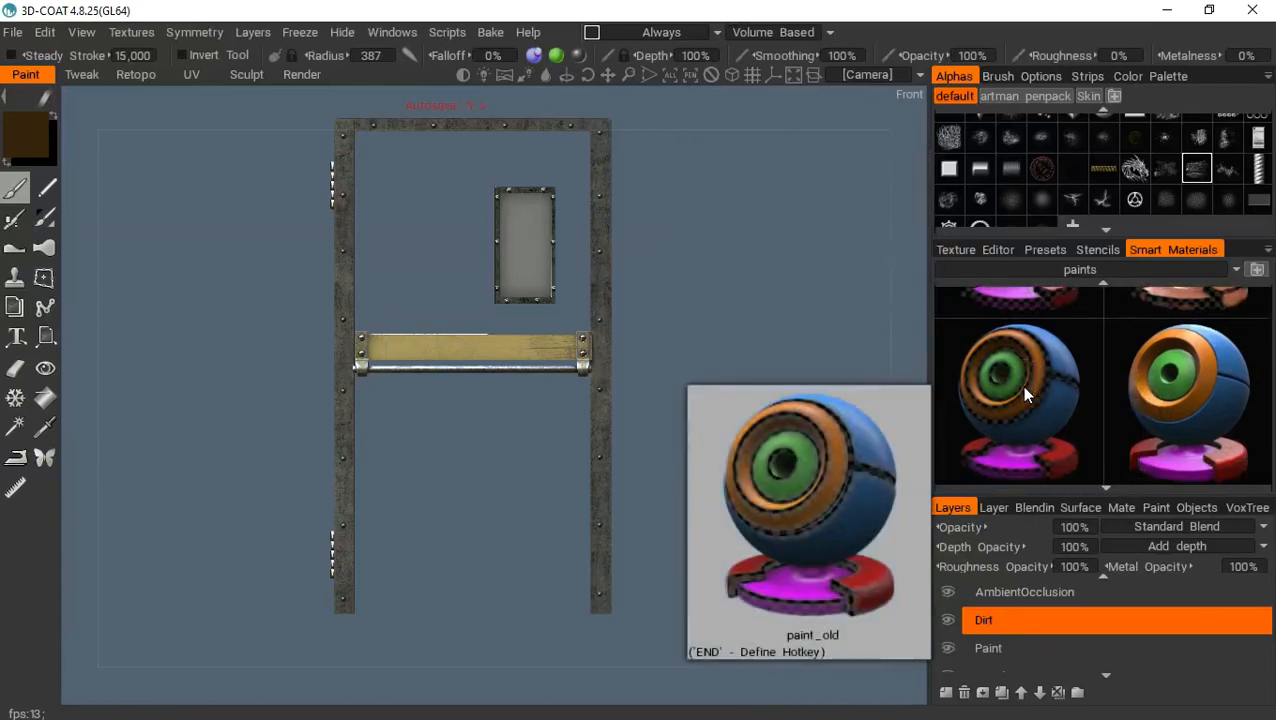
left_click(1024, 395)
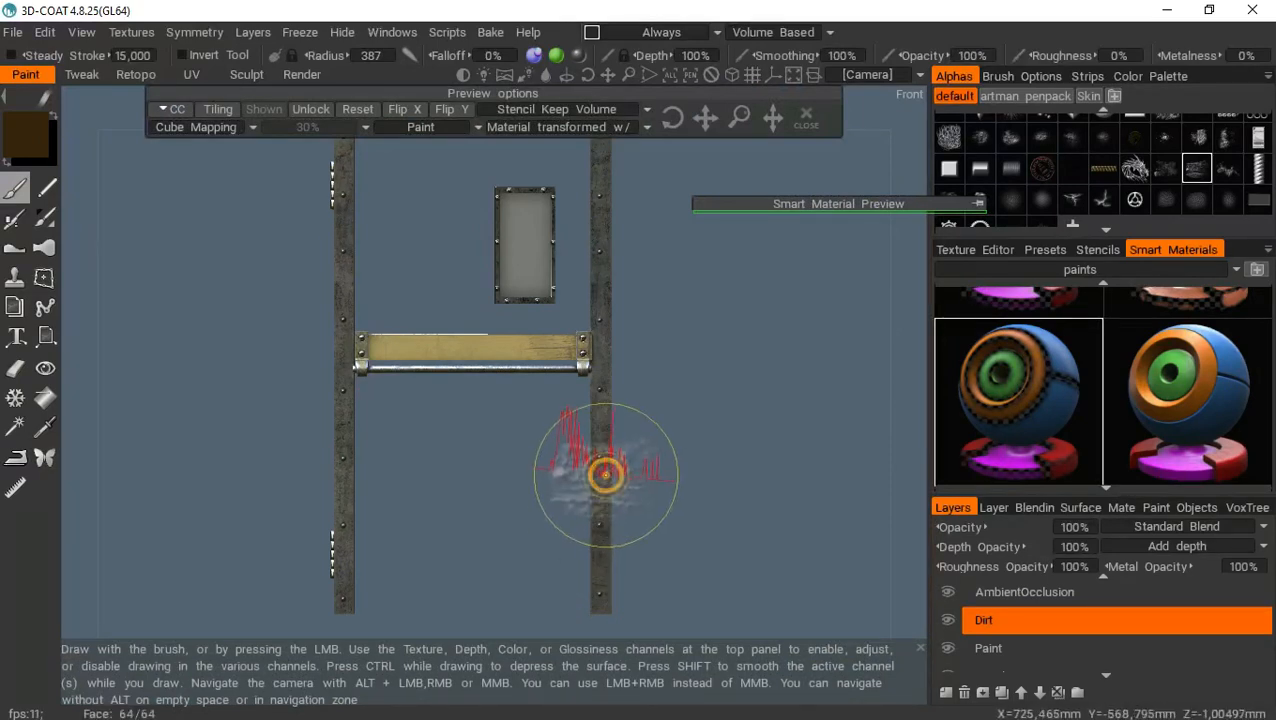
Save the scene and paint brown paint_old dirt on the frame's lower right post and up along the left post
key("ctrl+s")
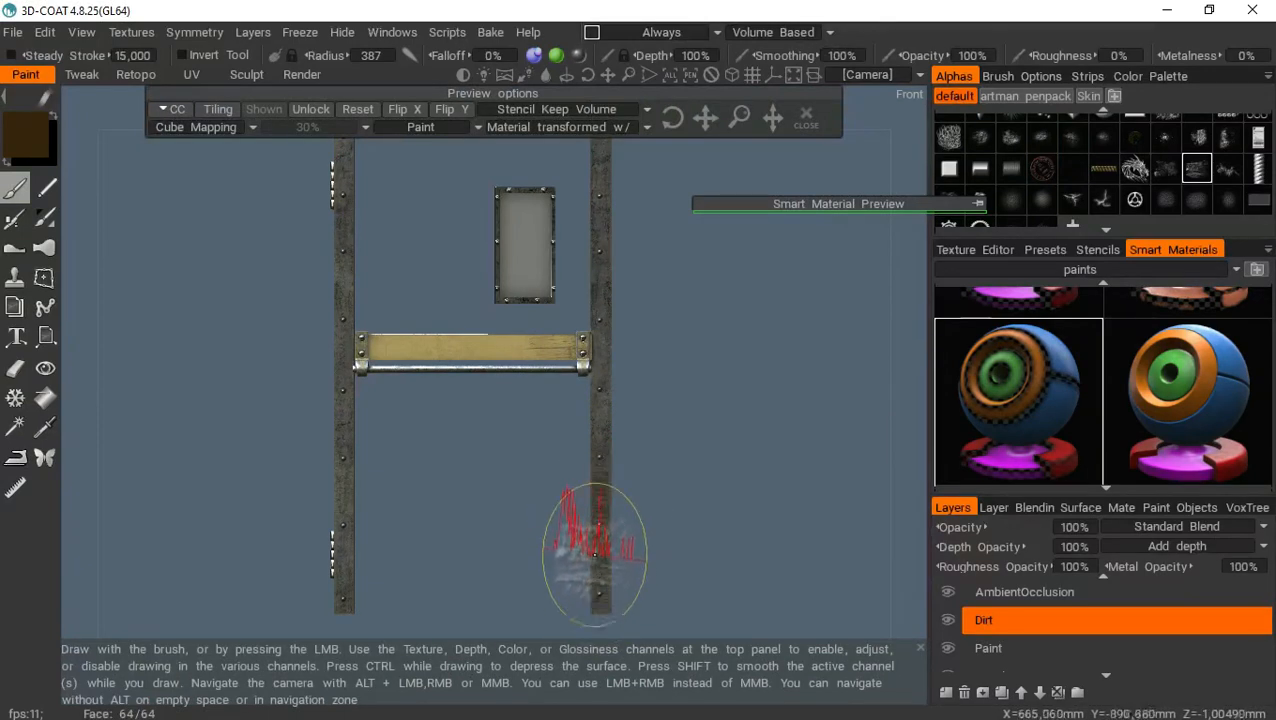
left_click(597, 535)
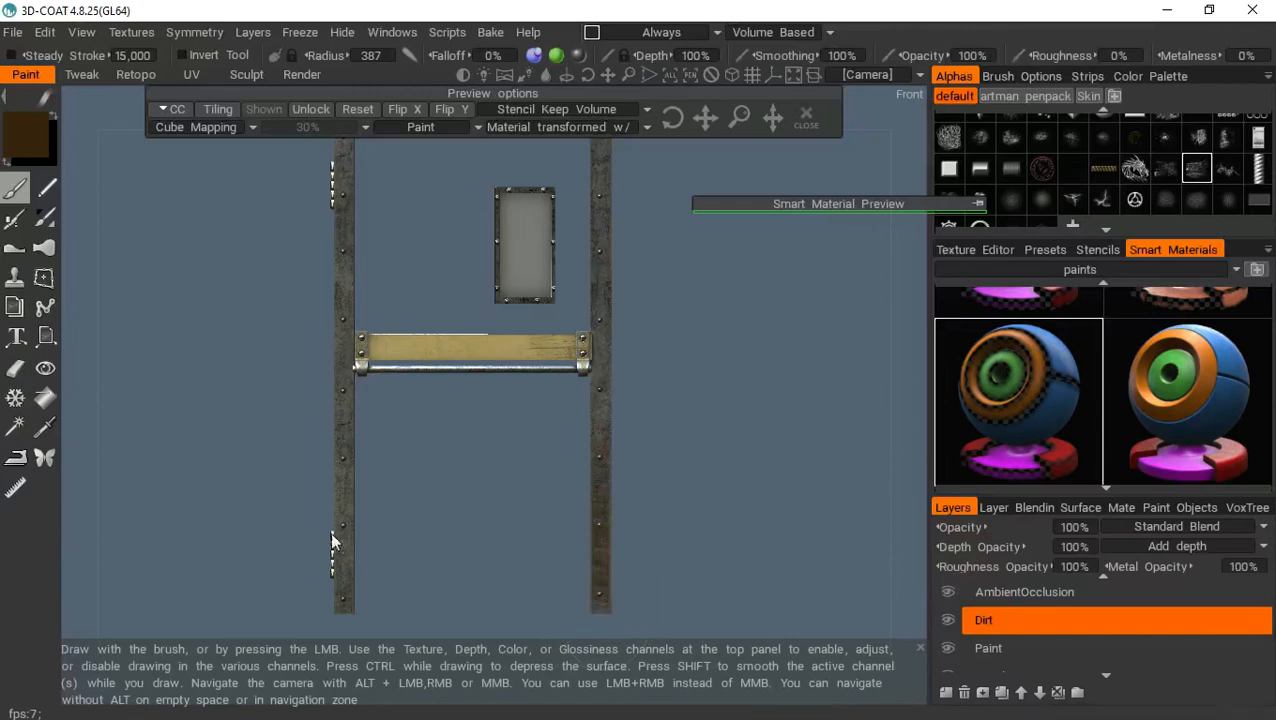
left_click(341, 579)
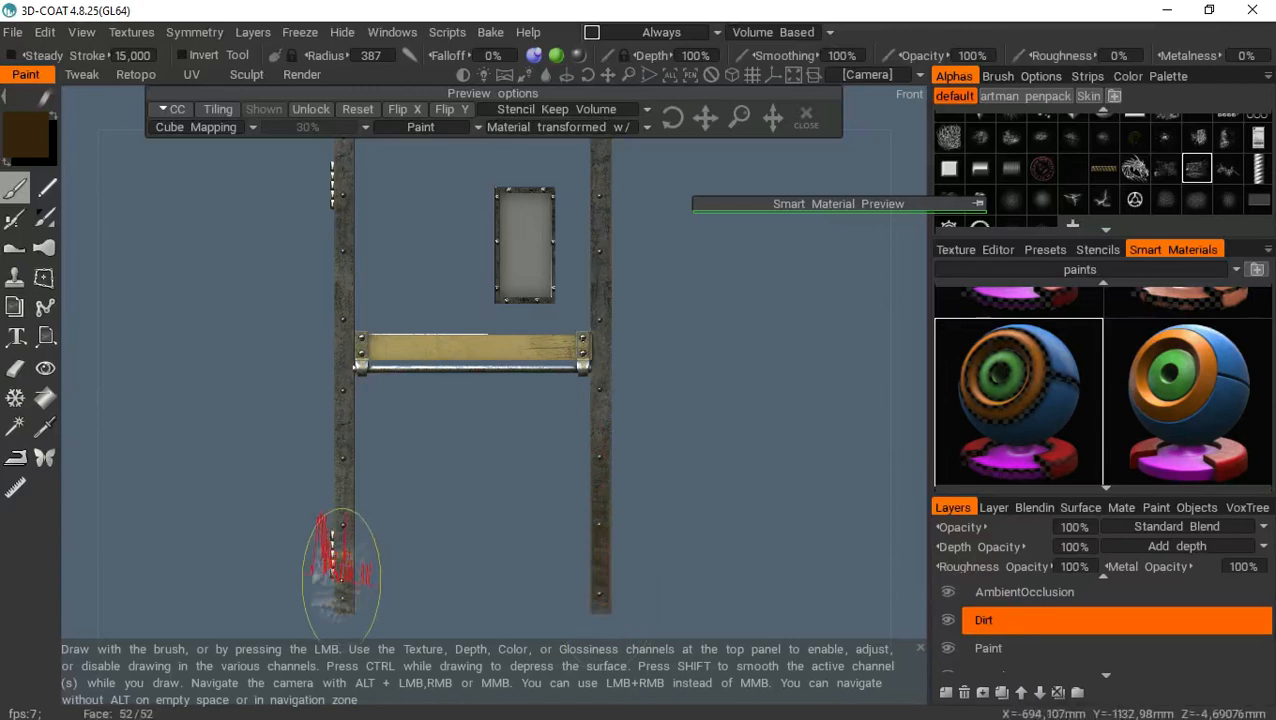
left_click(350, 413)
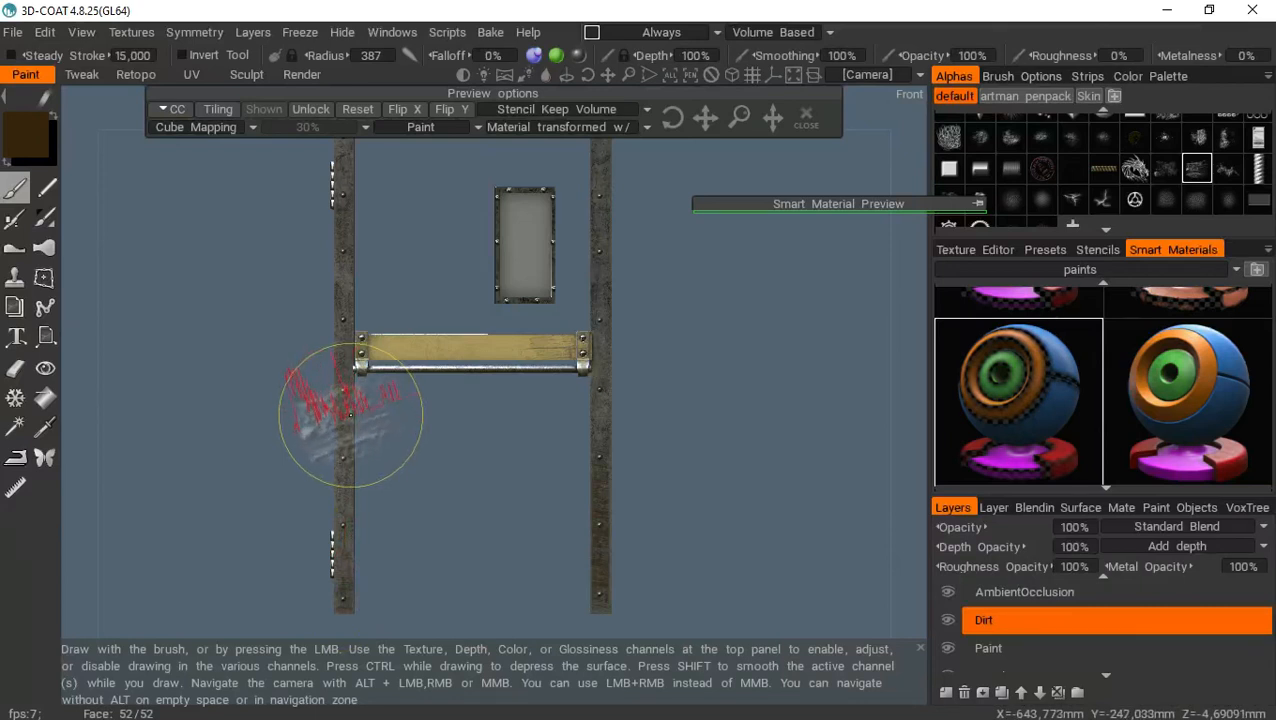
left_click(348, 264)
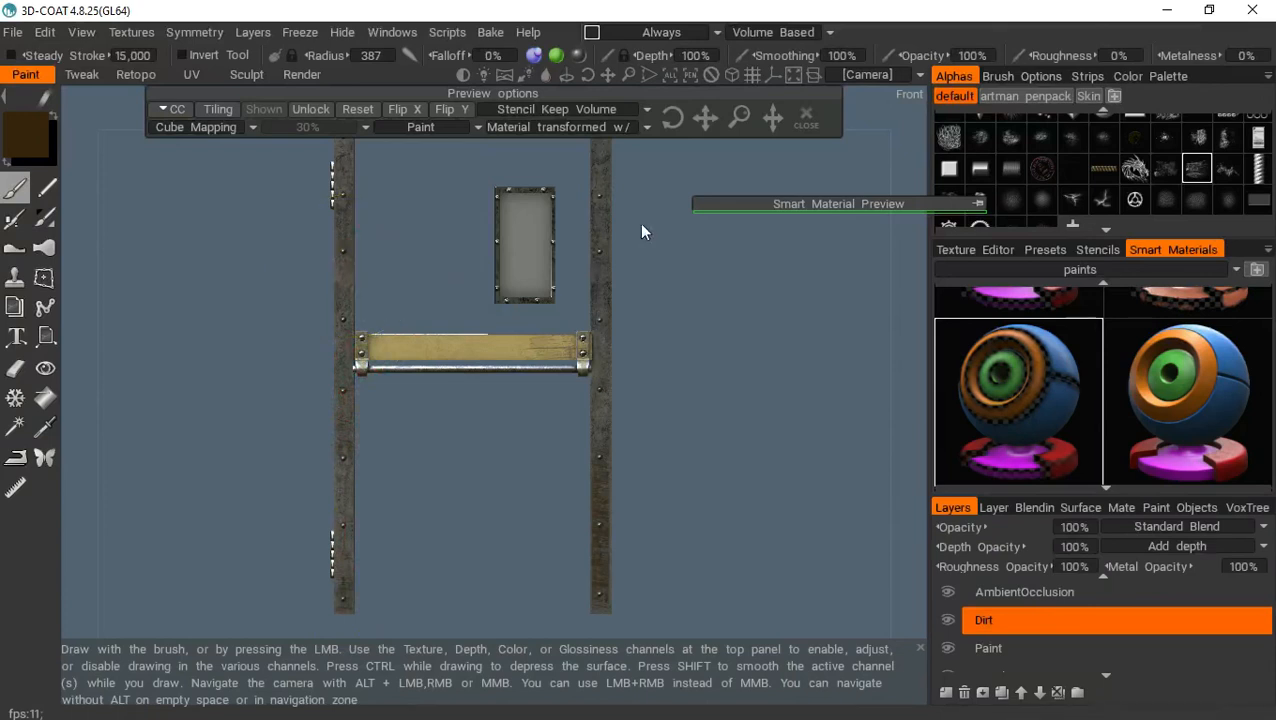
Paint more brown dirt along the frame's right post, from beside the window down to the base and near the upper corner
left_click(596, 266)
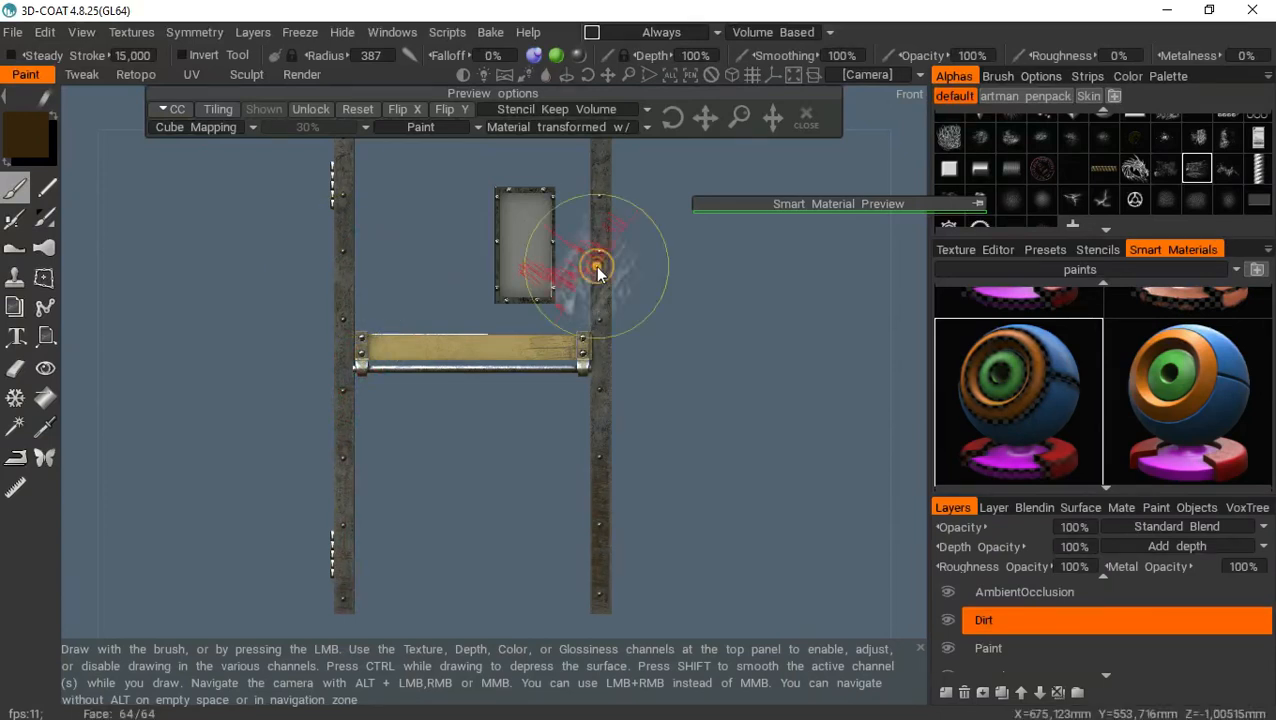
left_click(608, 393)
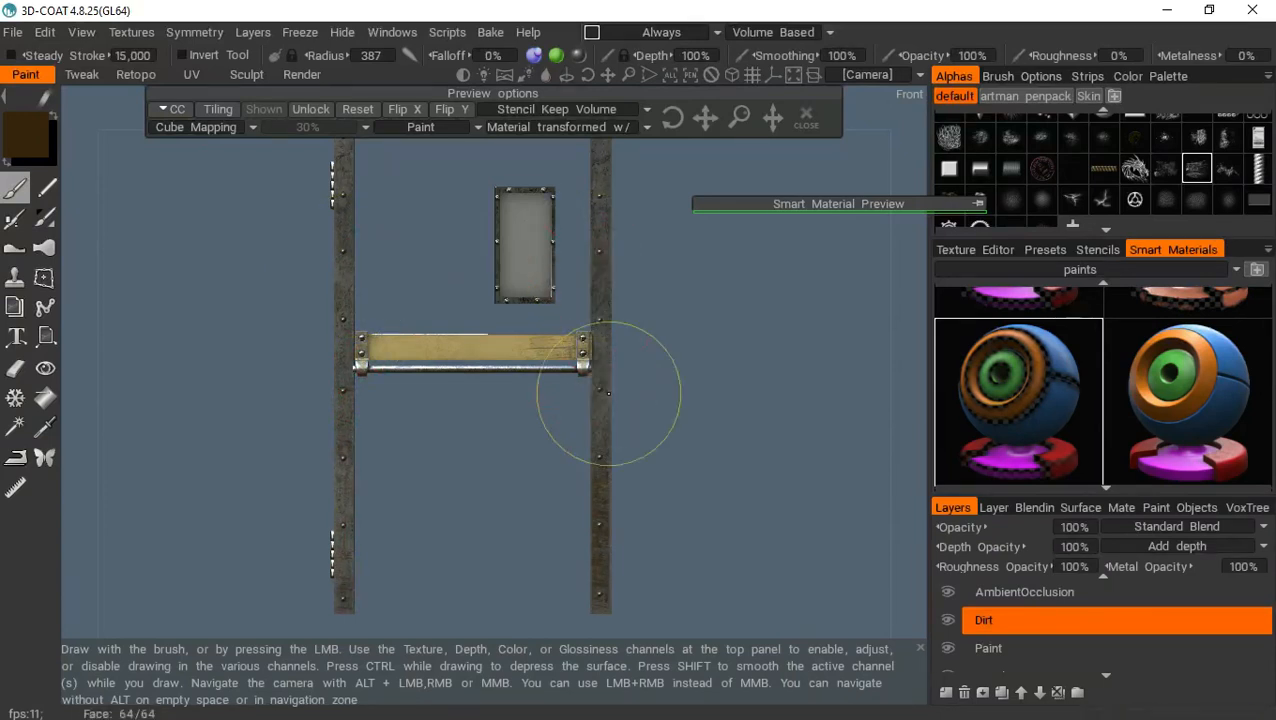
left_click(592, 525)
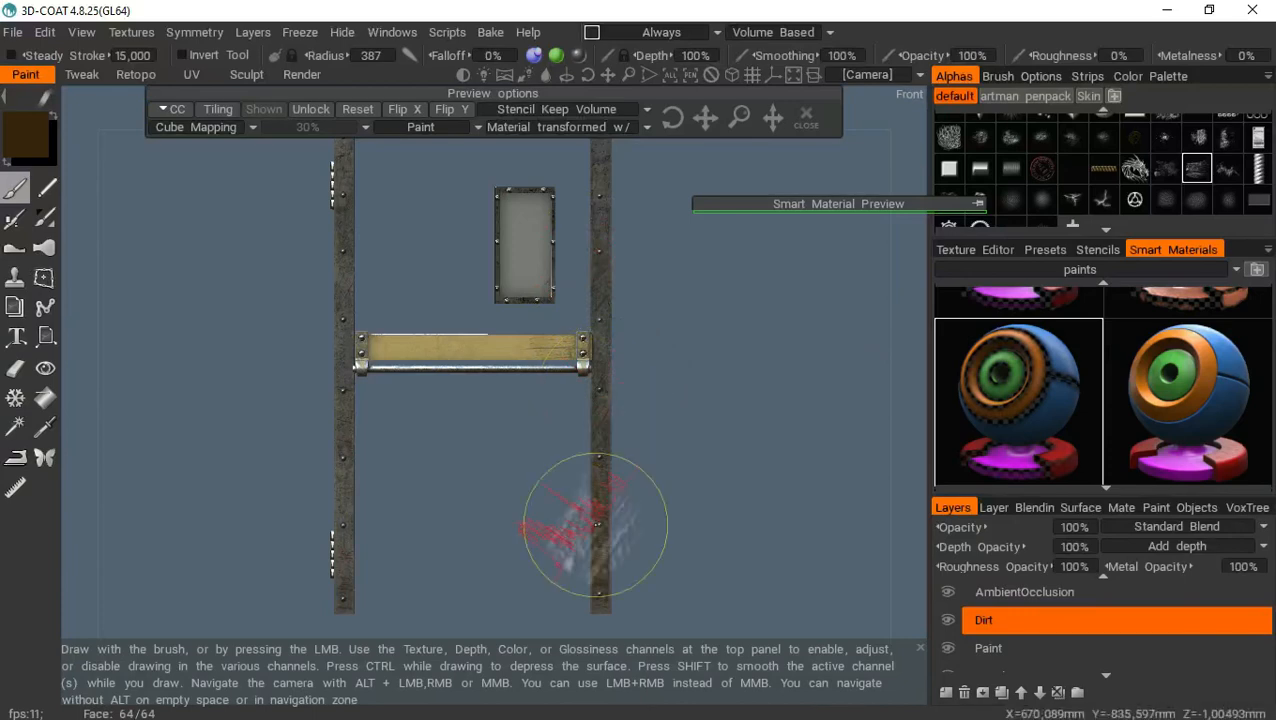
left_click(594, 272)
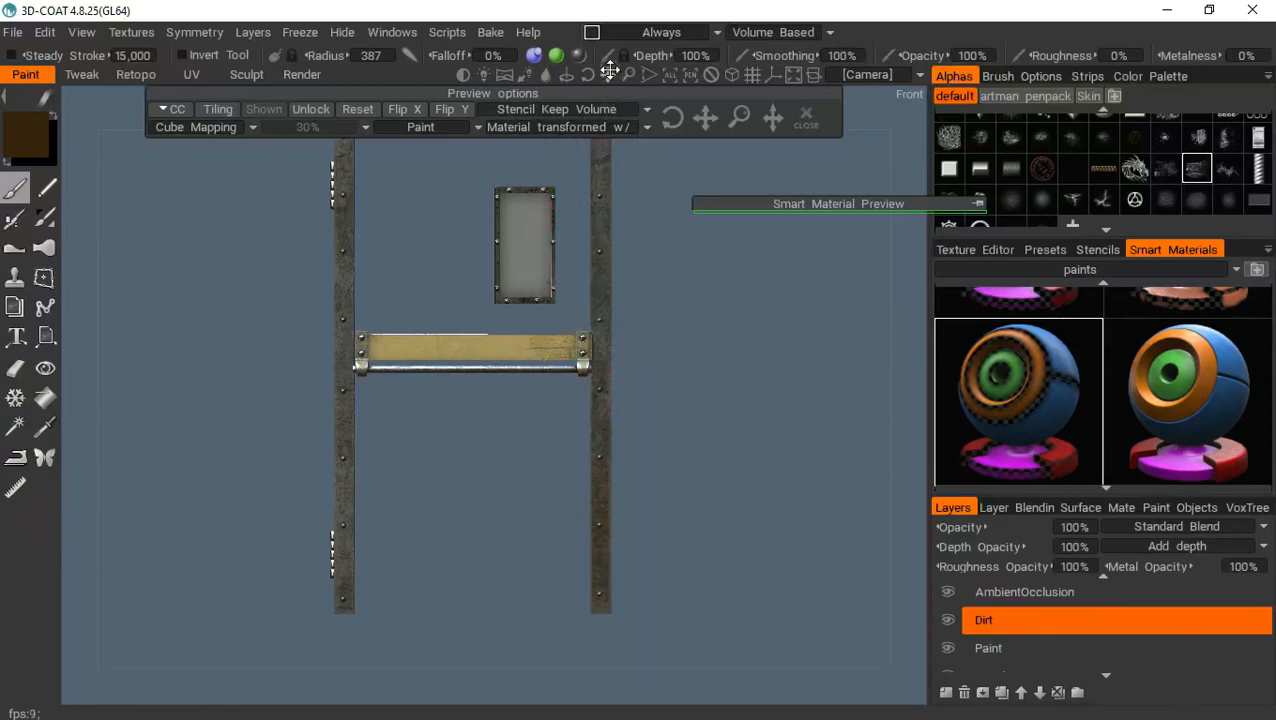
left_click_drag(607, 76, 609, 97)
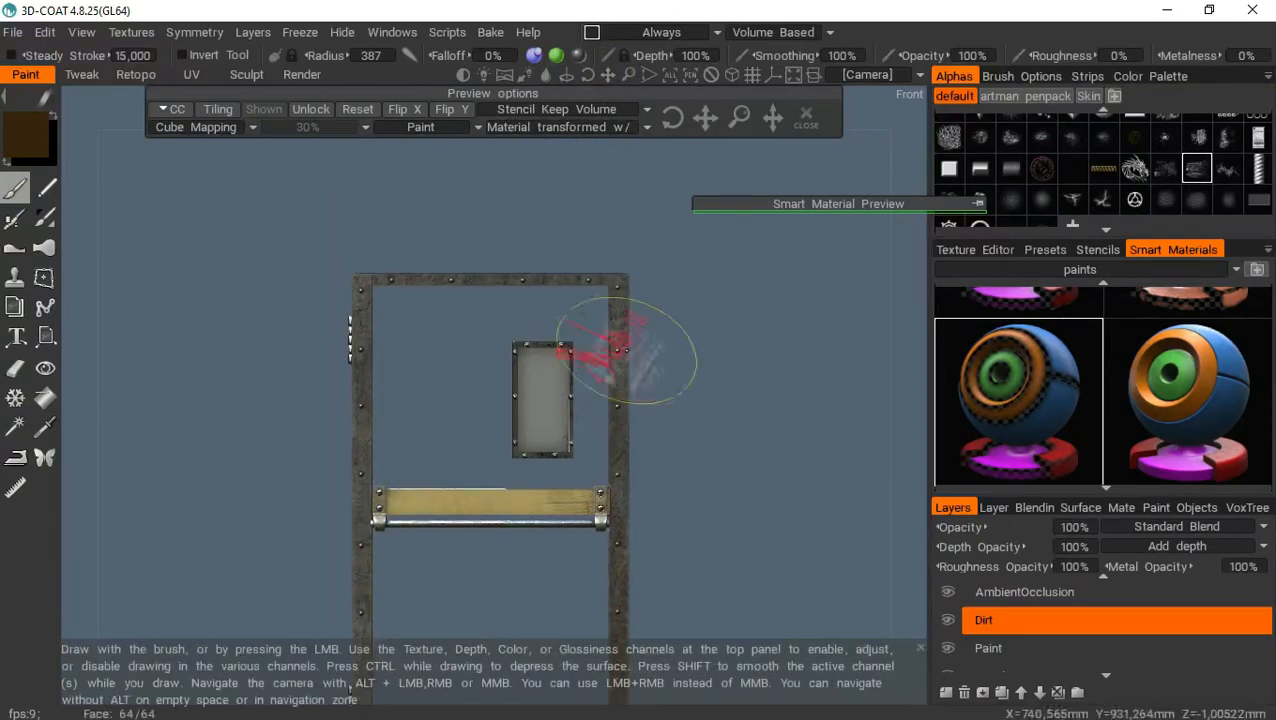
left_click(620, 333)
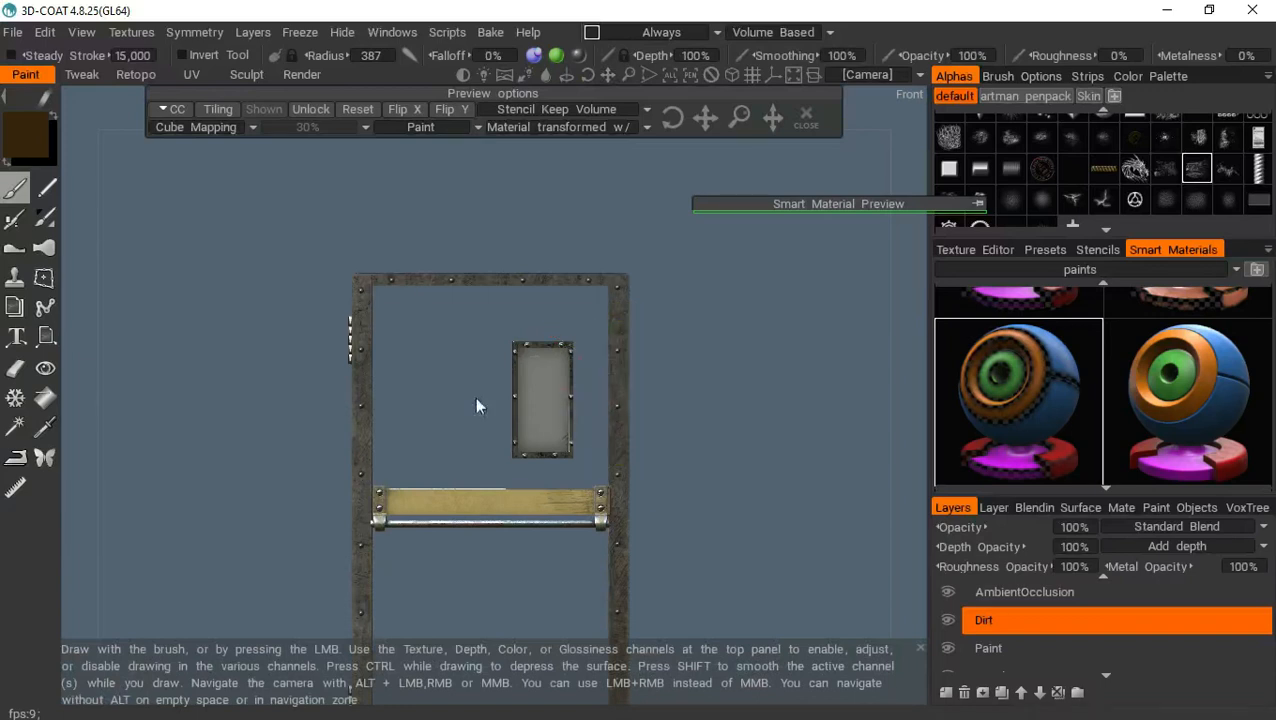
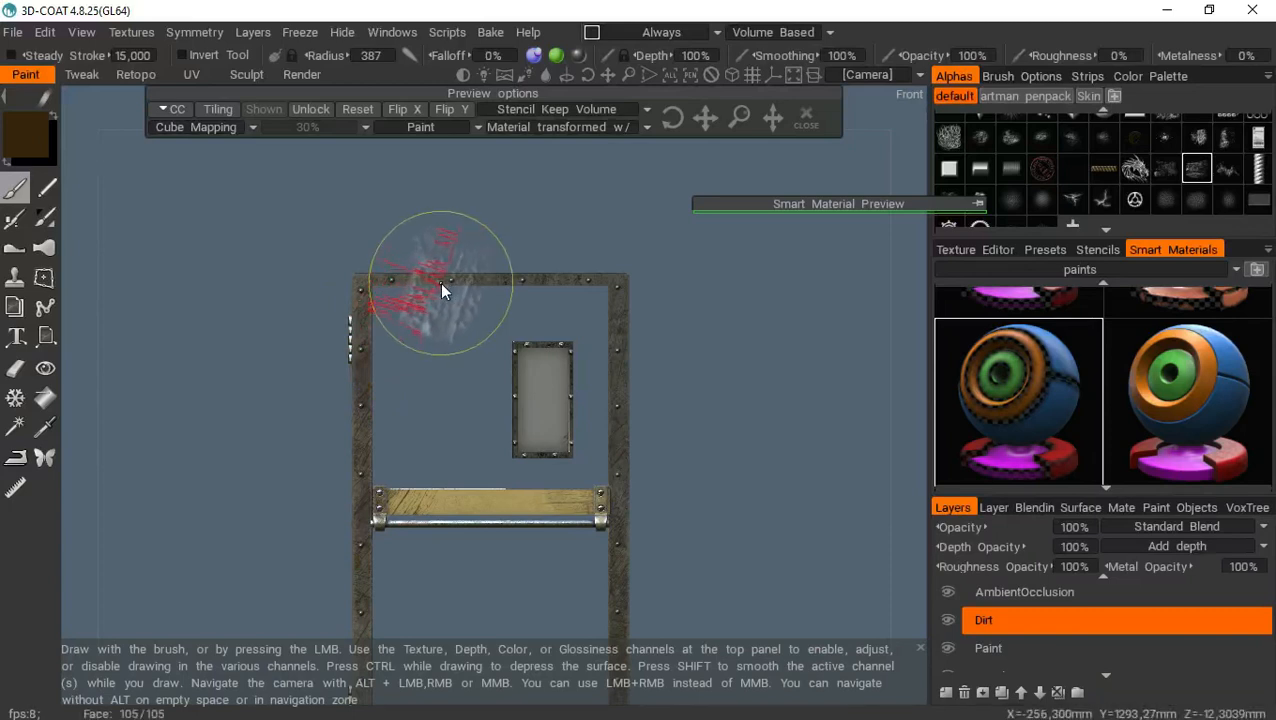
Rotate the brush alpha, lower the depth to 84% and choose a different splatter alpha
key("0")
key("0")
key("0")
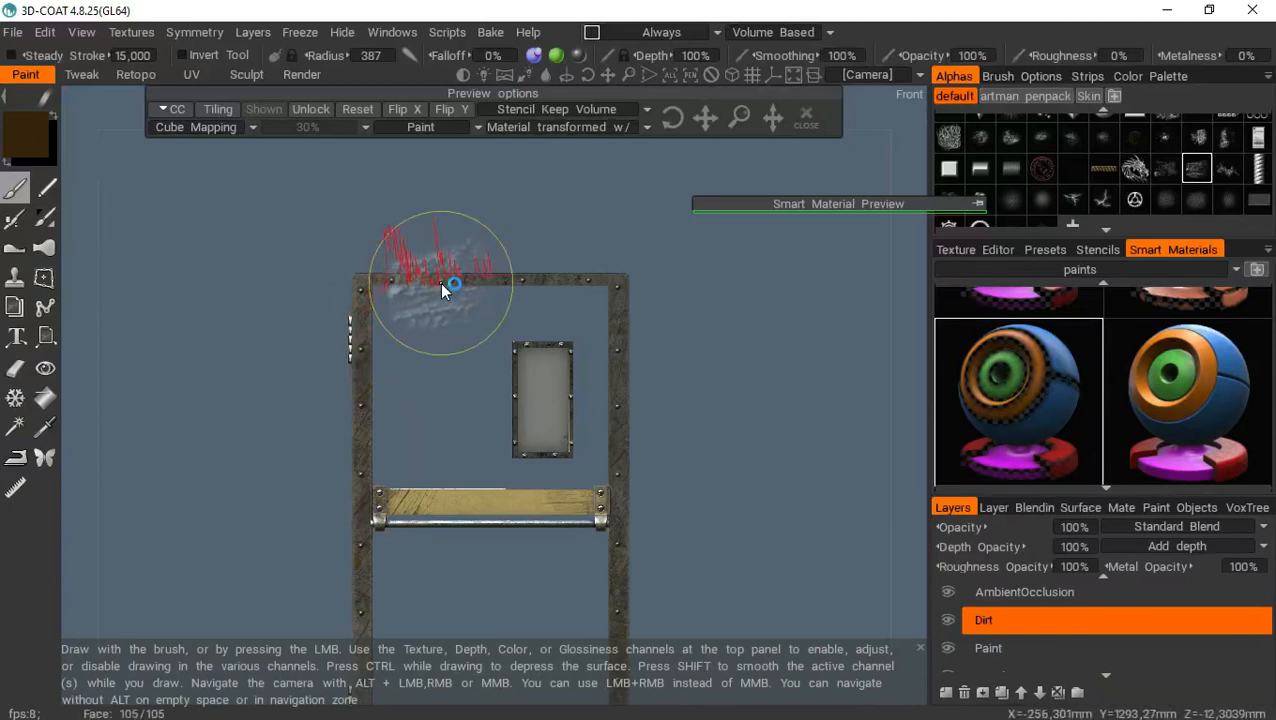
key("minus")
key("minus")
key("0")
key("0")
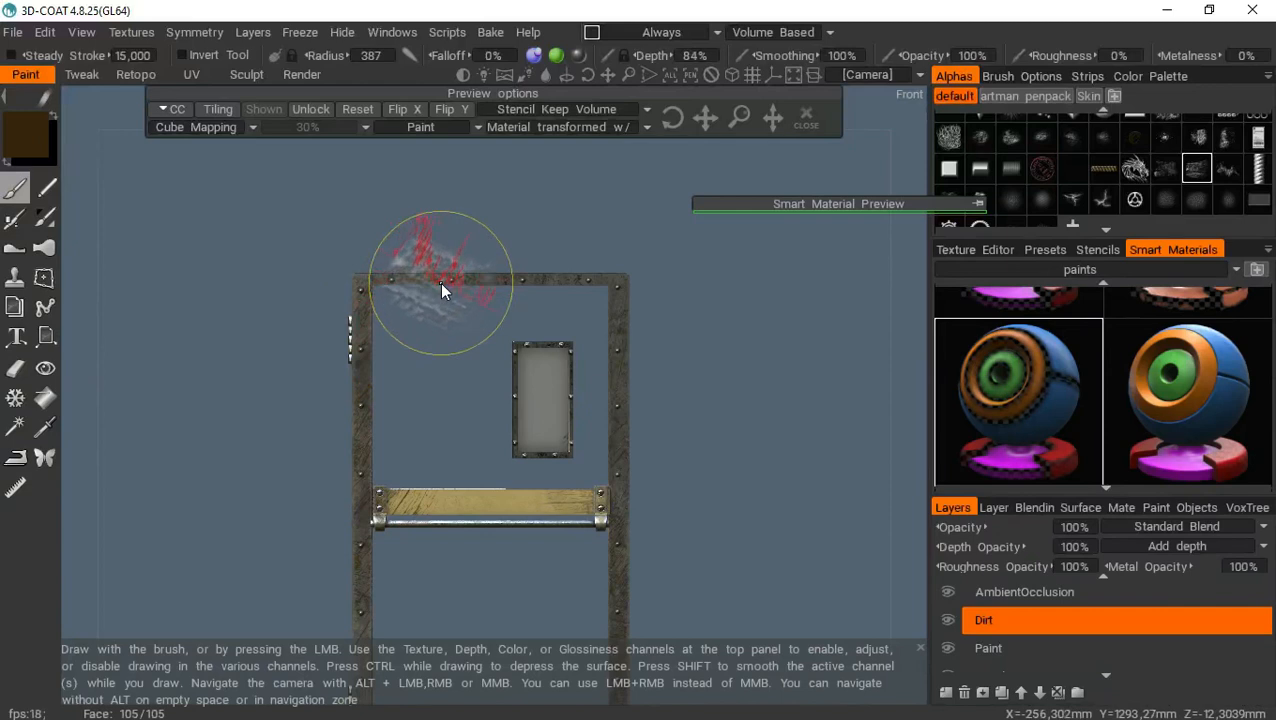
left_click(1170, 173)
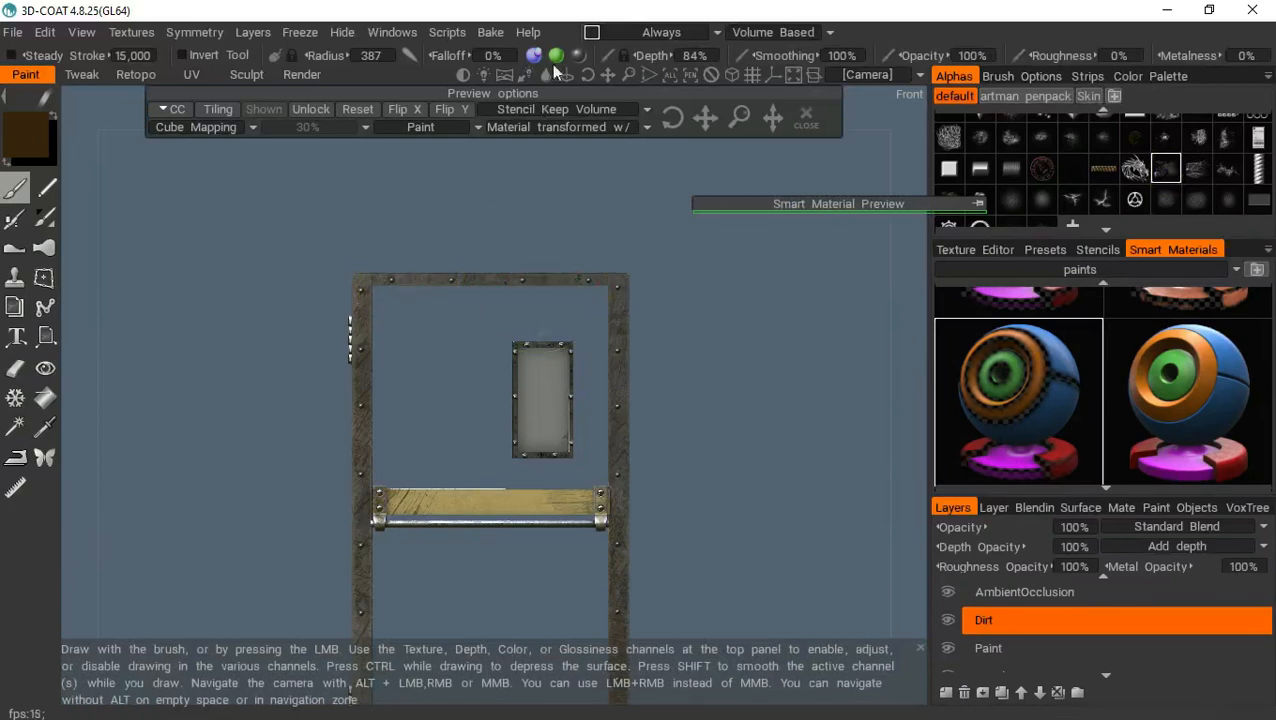
Dab brown dirt onto the bottom ends of the frame's right and left posts
left_click(610, 77)
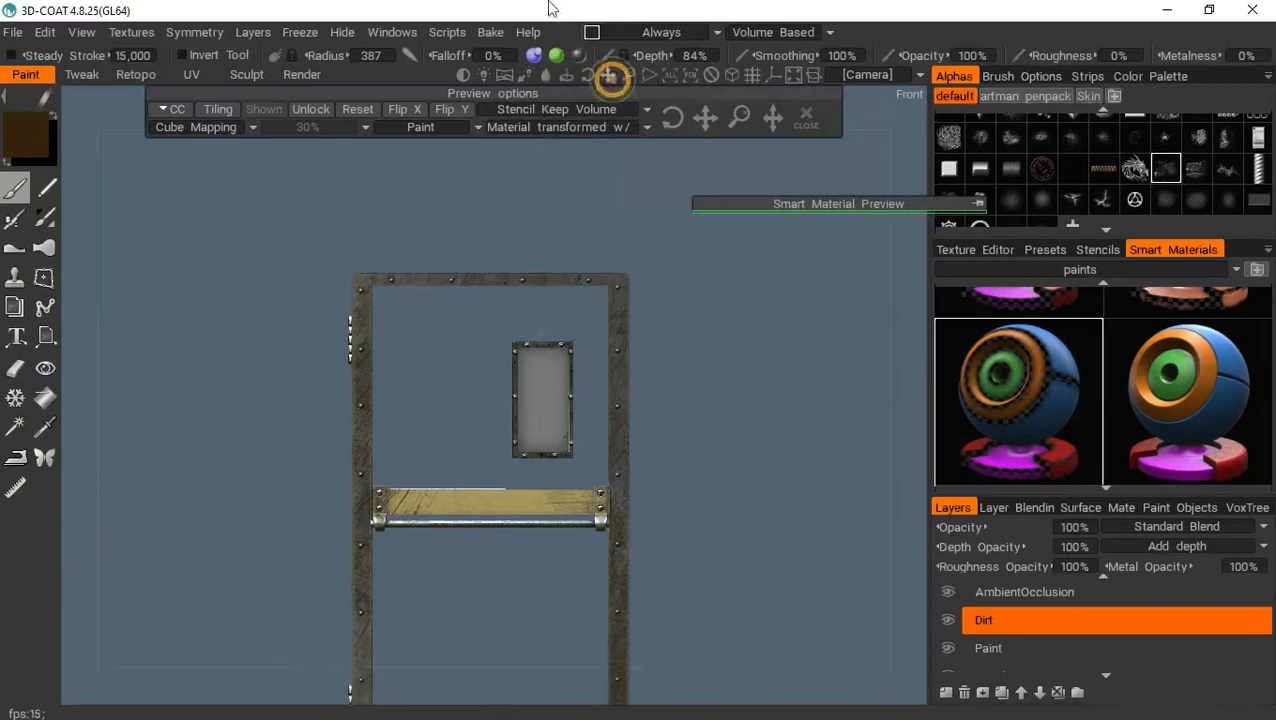
left_click_drag(610, 77, 549, 8)
left_click(497, 594)
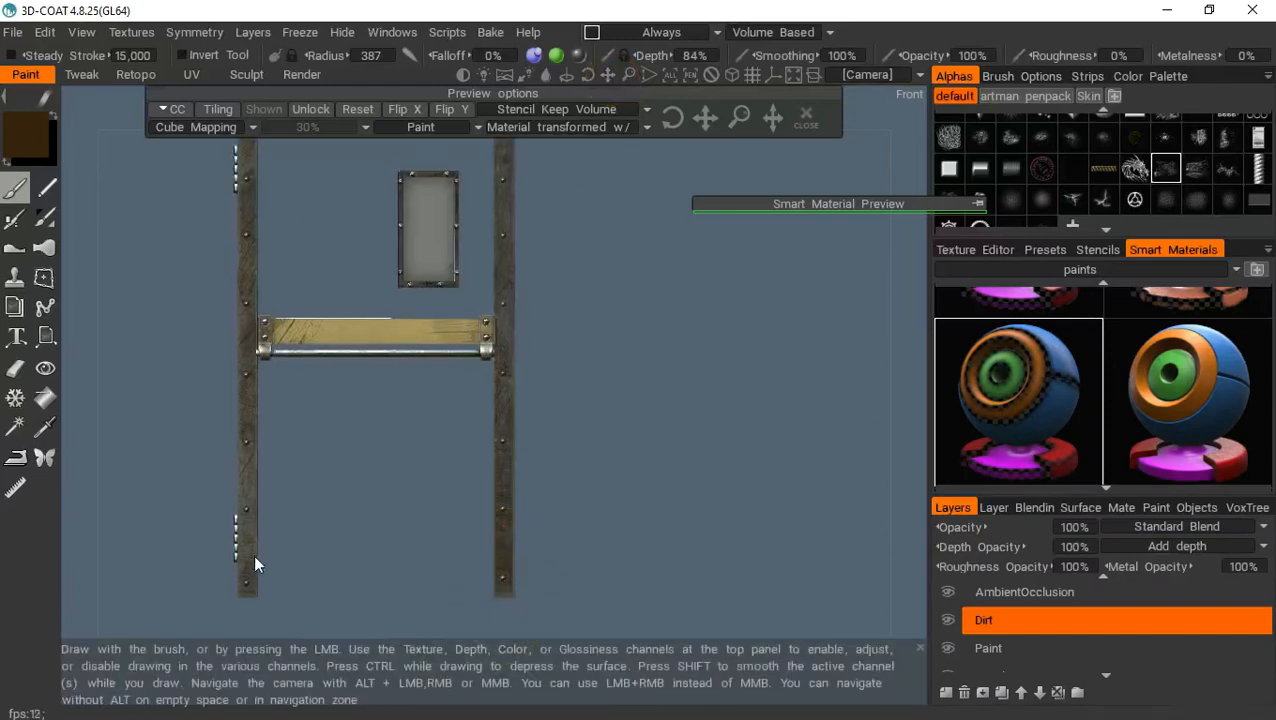
left_click(237, 585)
Show the door object again and paint dirt on its lower right corner just above the hazard band
left_click(1192, 506)
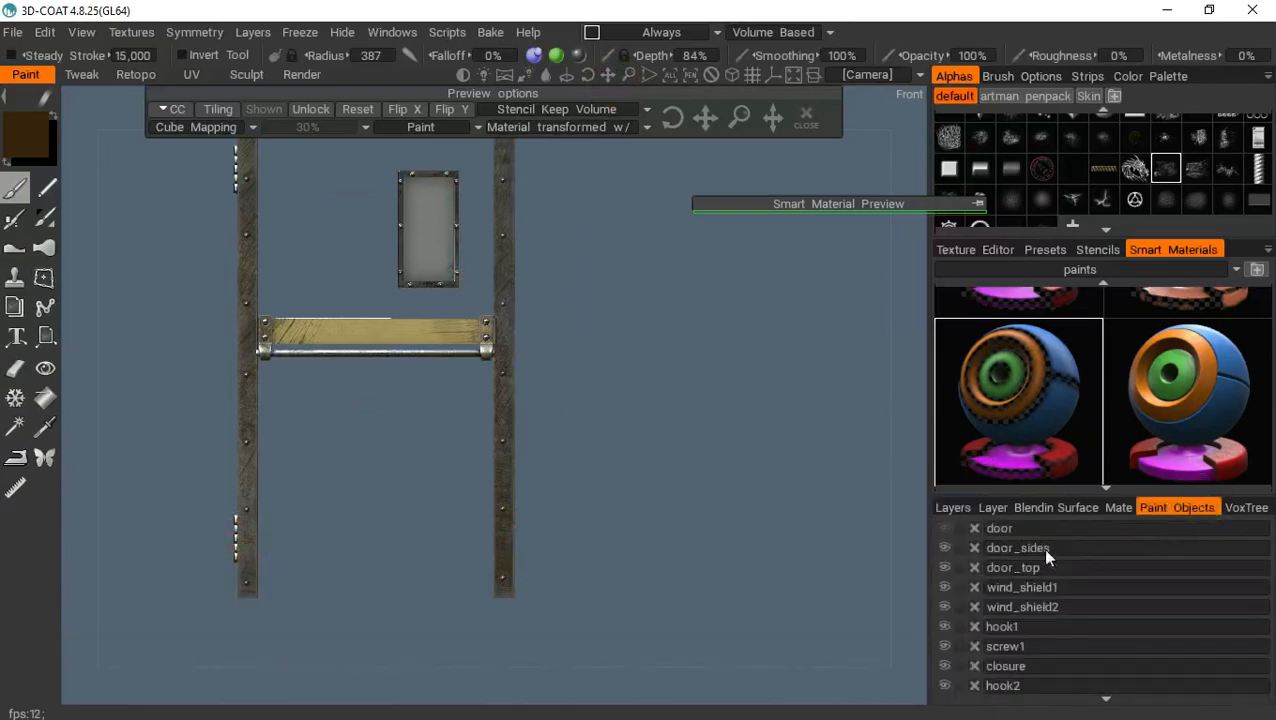
left_click(944, 528)
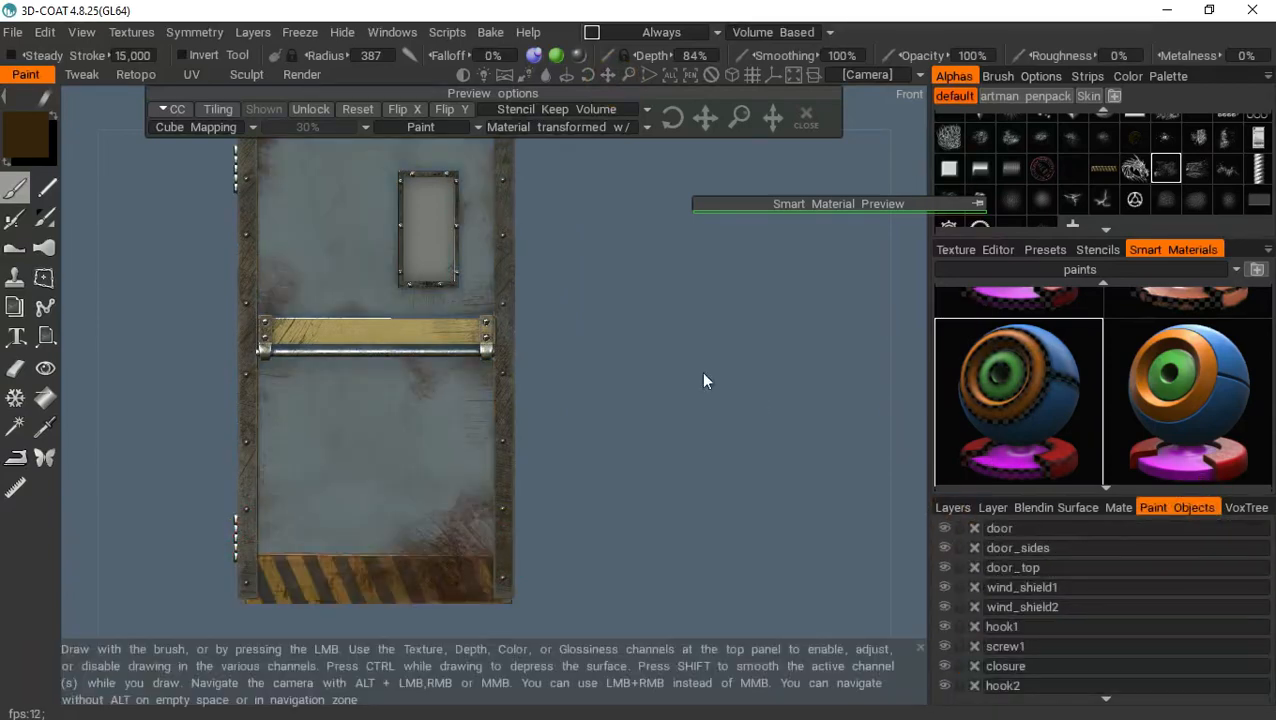
left_click_drag(493, 531, 491, 542)
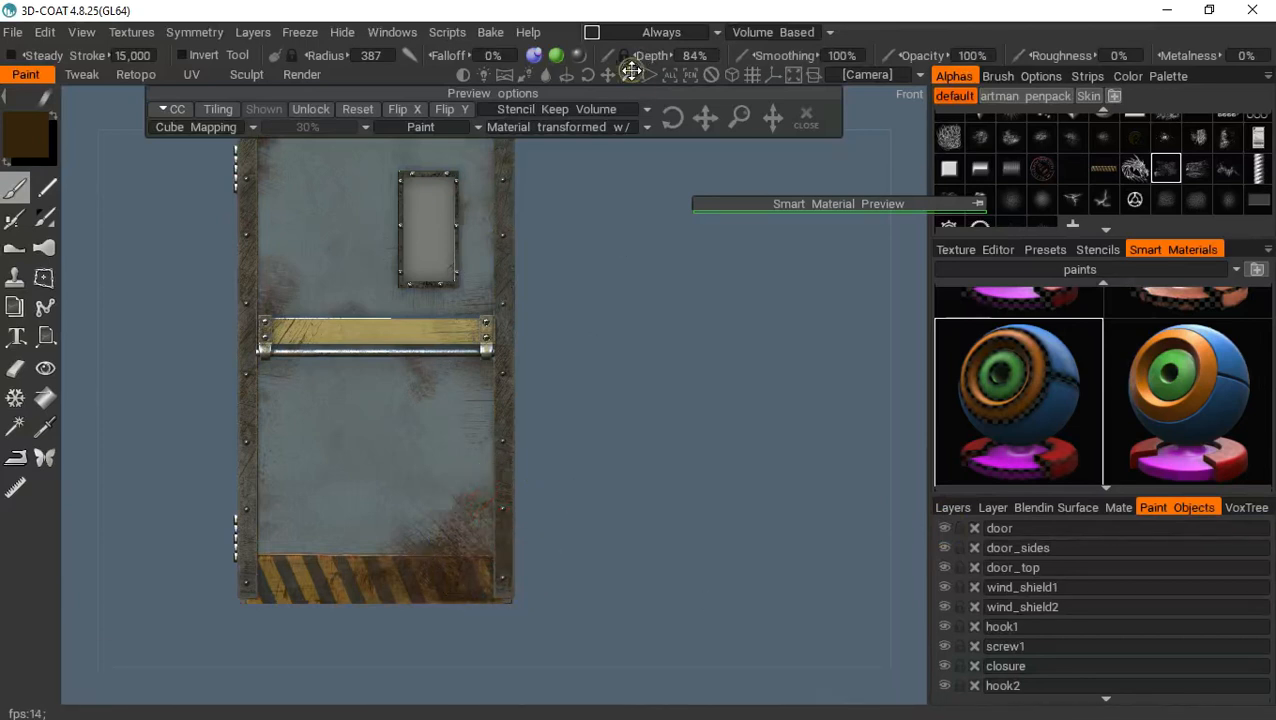
Inspect the weathered door and frame as a whole, and switch to the Spline Image tool
left_click_drag(631, 73, 638, 77)
left_click_drag(605, 403, 515, 428)
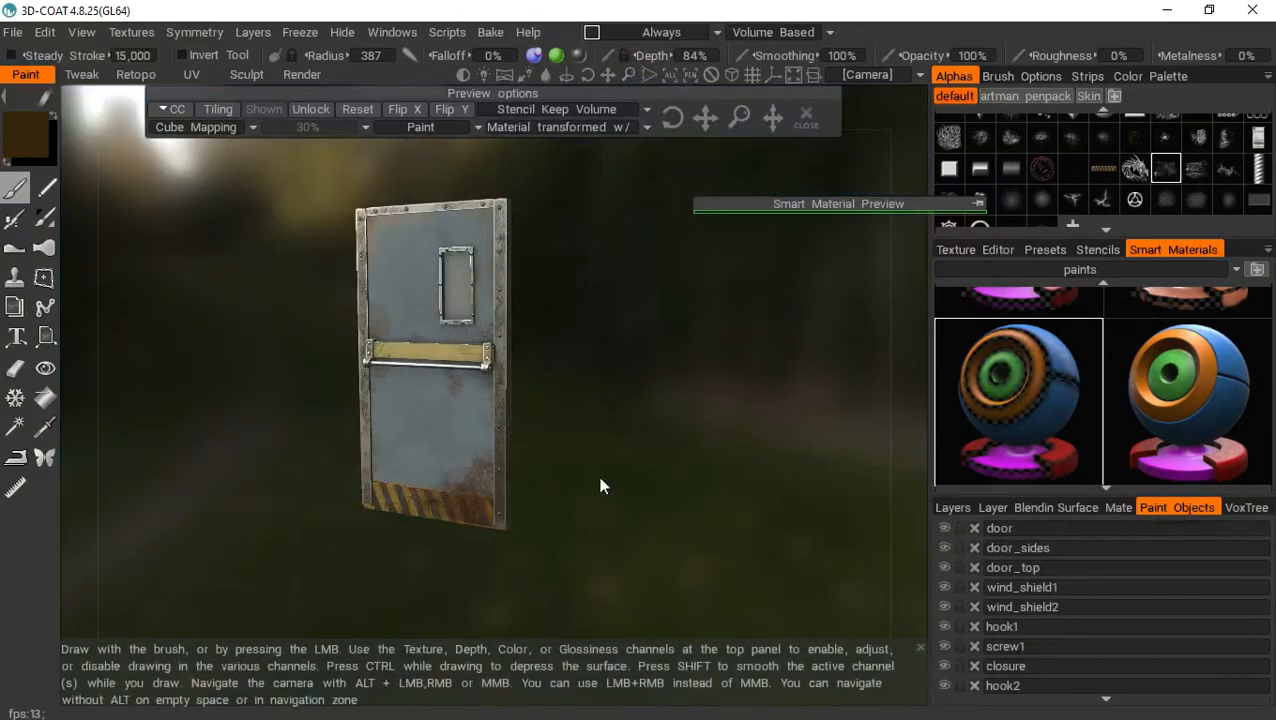
left_click_drag(600, 485, 700, 428)
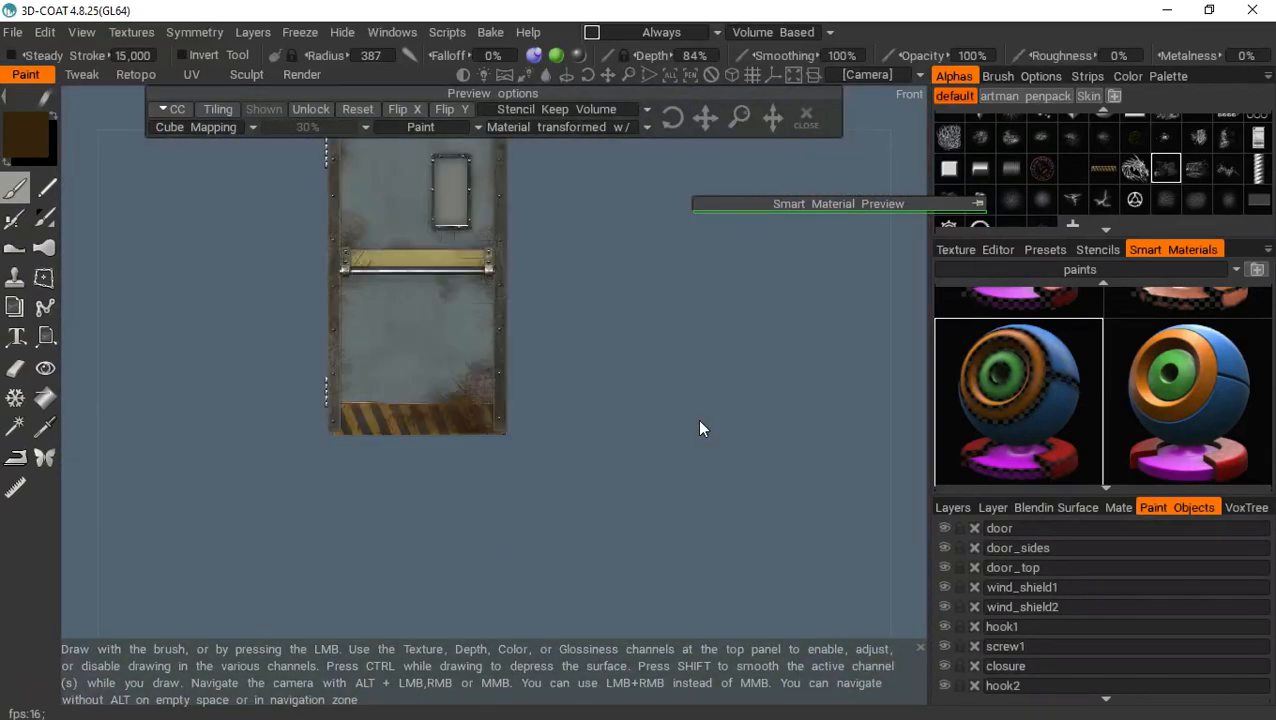
left_click_drag(607, 82, 715, 245)
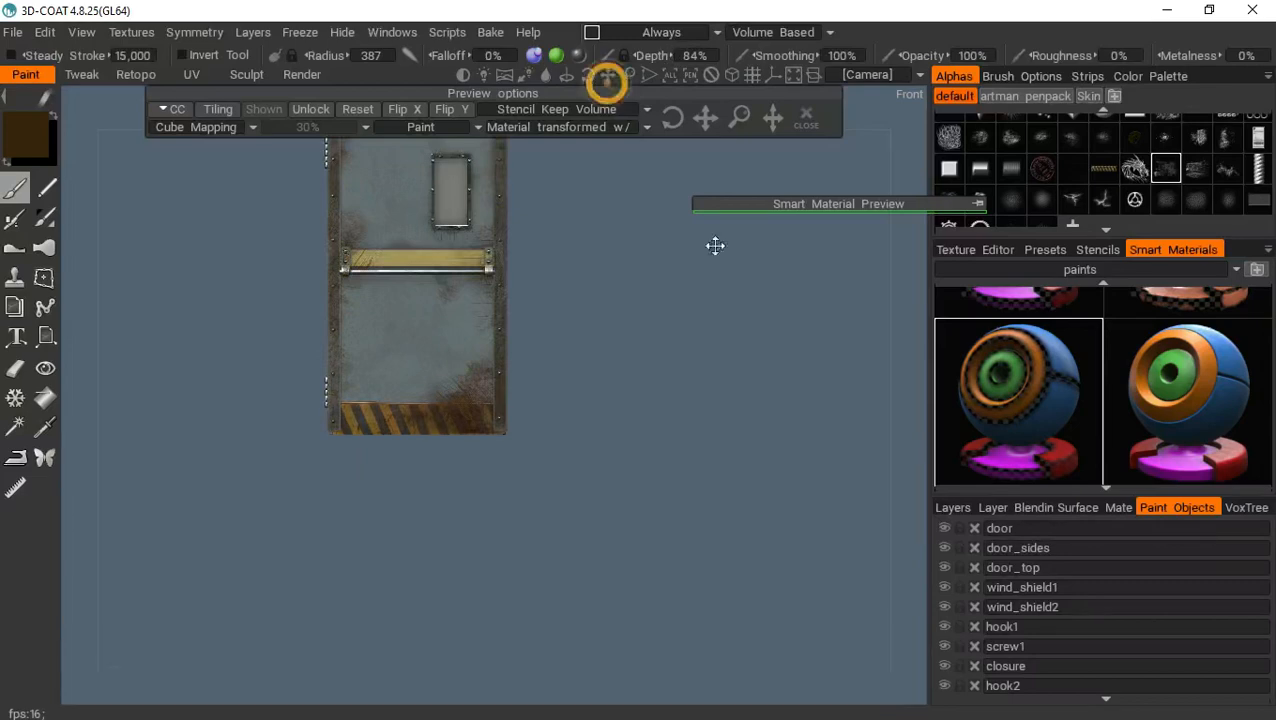
left_click_drag(693, 70, 545, 84)
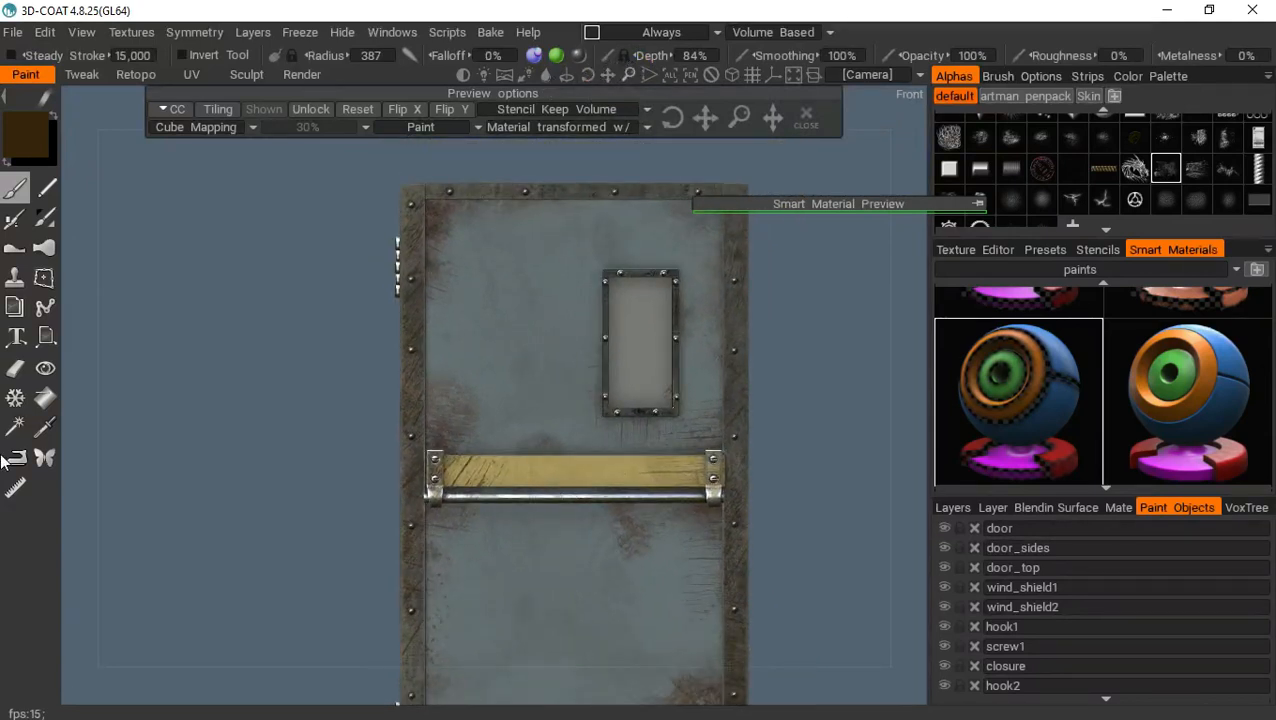
left_click(45, 336)
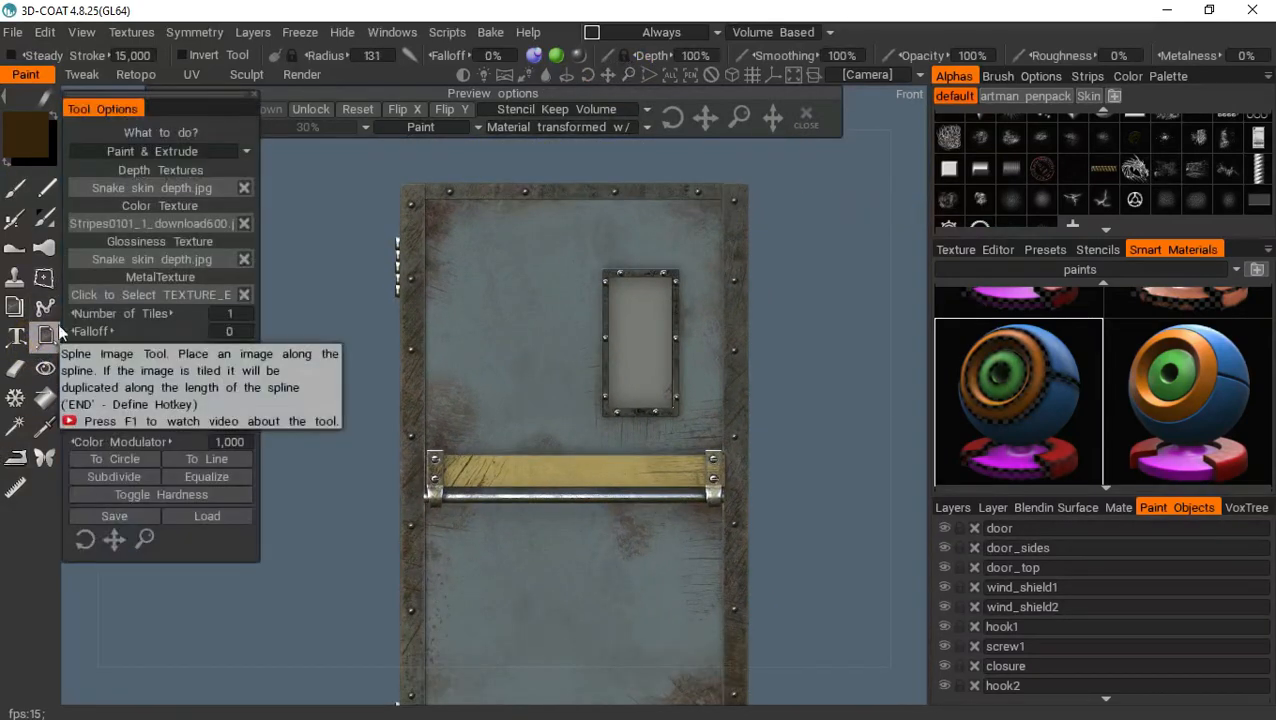
Load Voltage.png as the Spline Image tool's color texture and make the Paint layer active
left_click(167, 220)
left_click(167, 218)
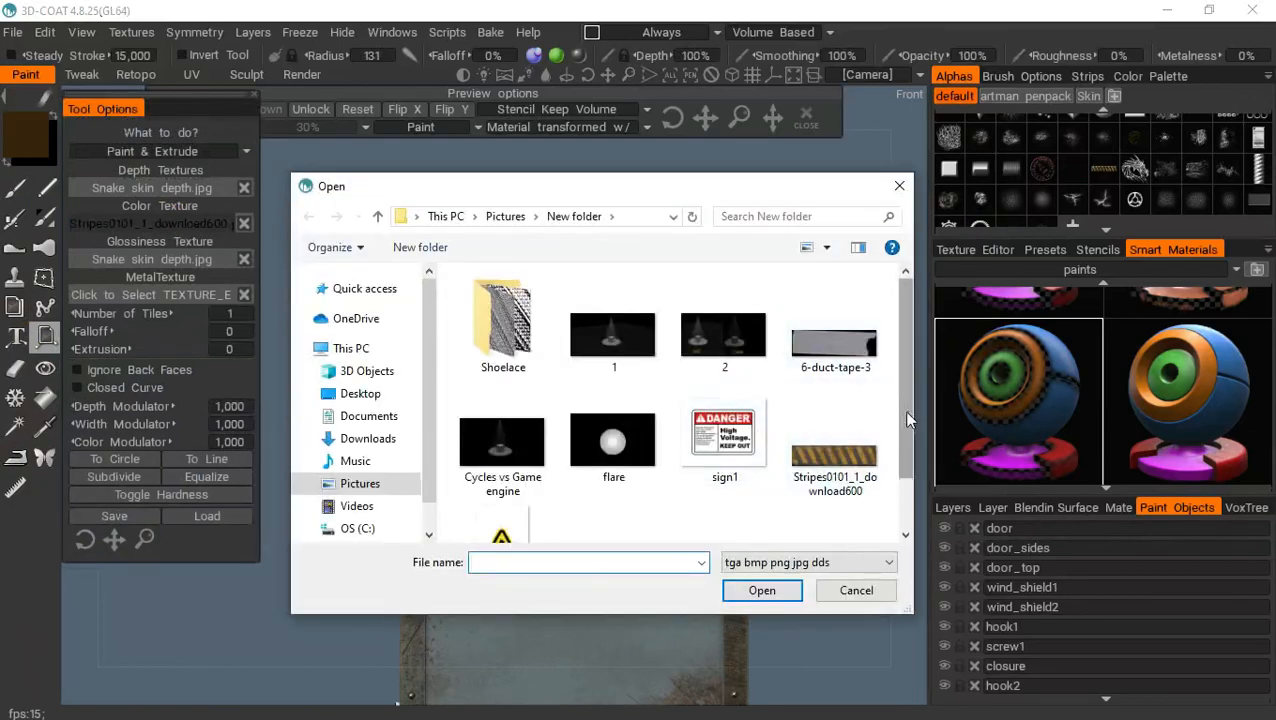
left_click_drag(906, 413, 893, 488)
left_click(502, 485)
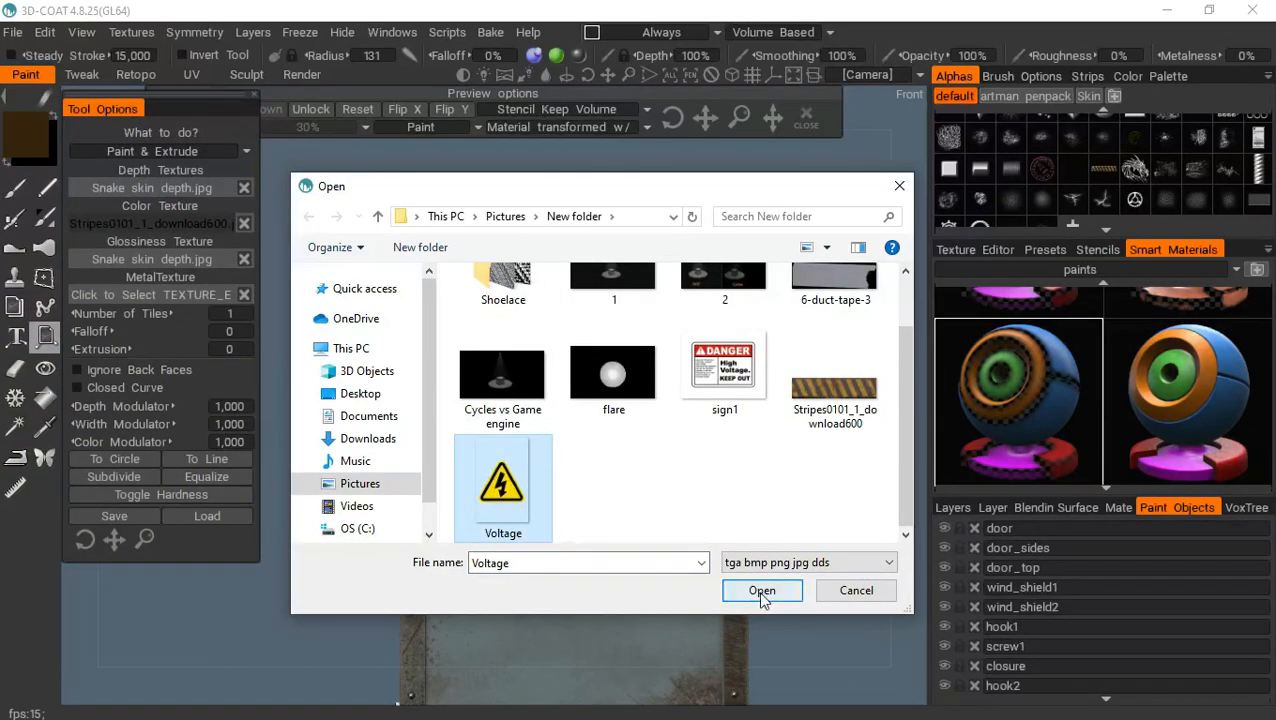
left_click(761, 592)
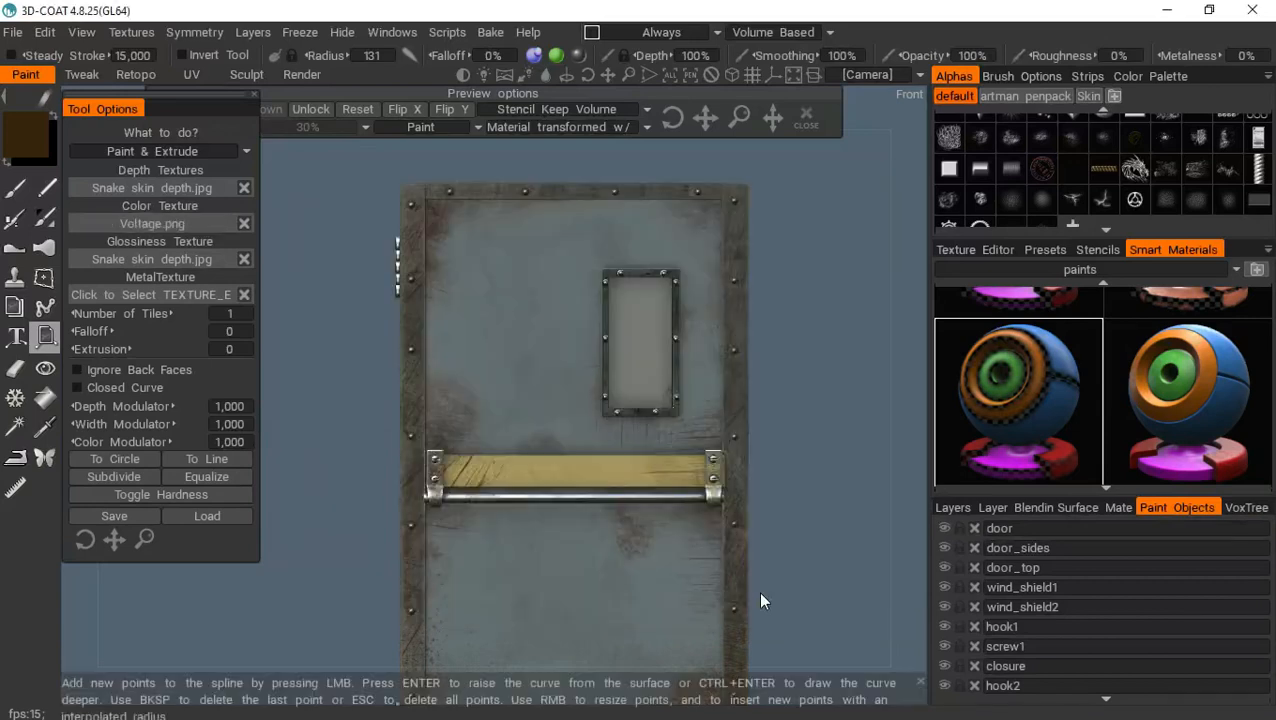
left_click(961, 503)
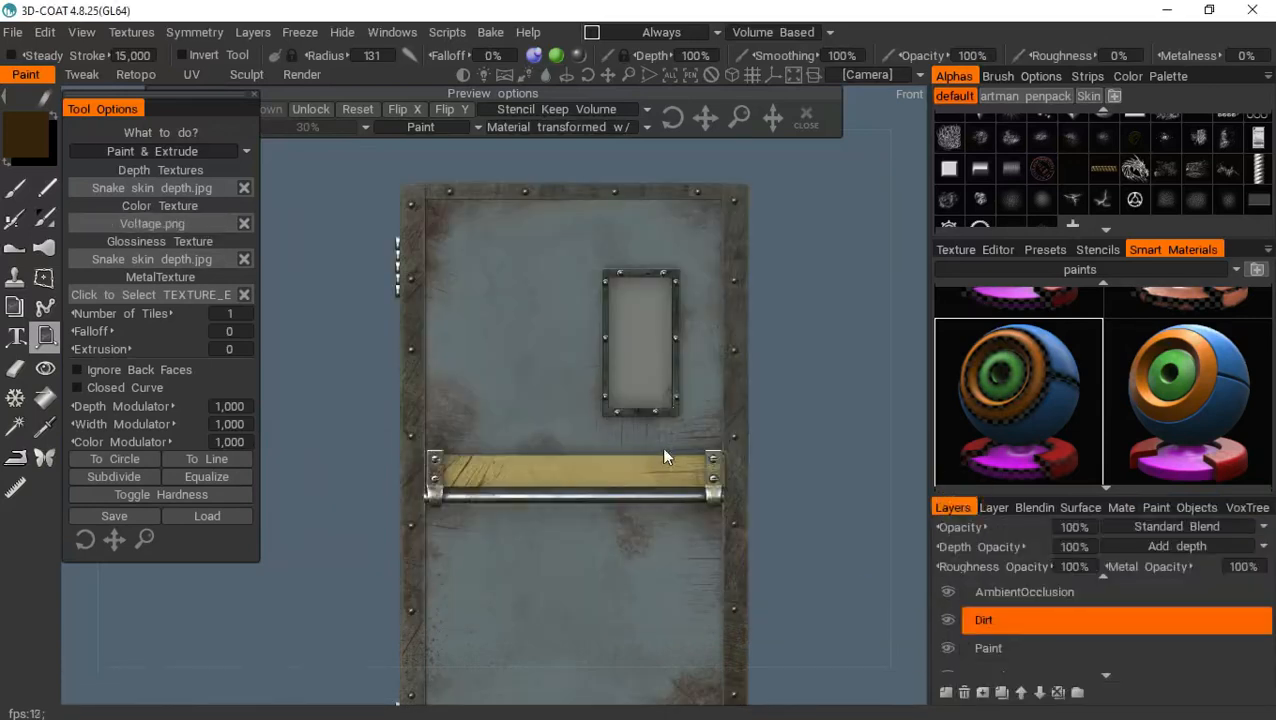
left_click(982, 646)
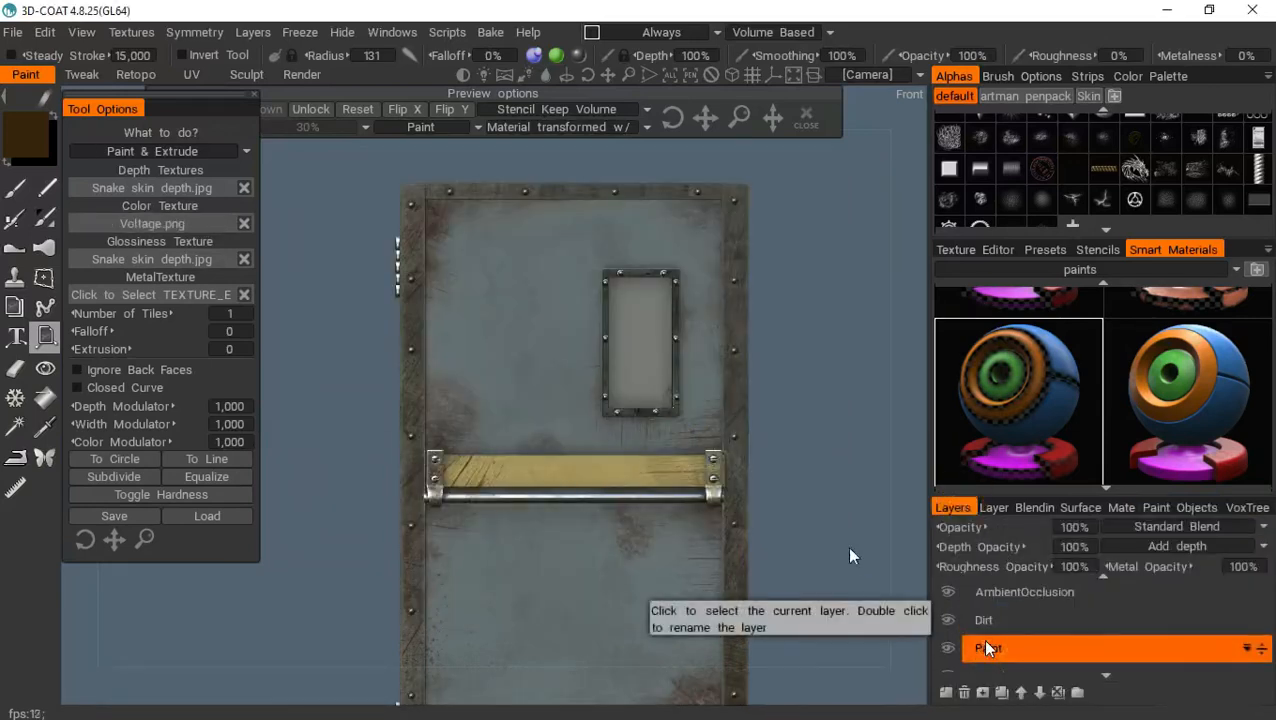
Browse the paints smart materials and choose paint_old_grany
scroll(1043, 403, "up", 2)
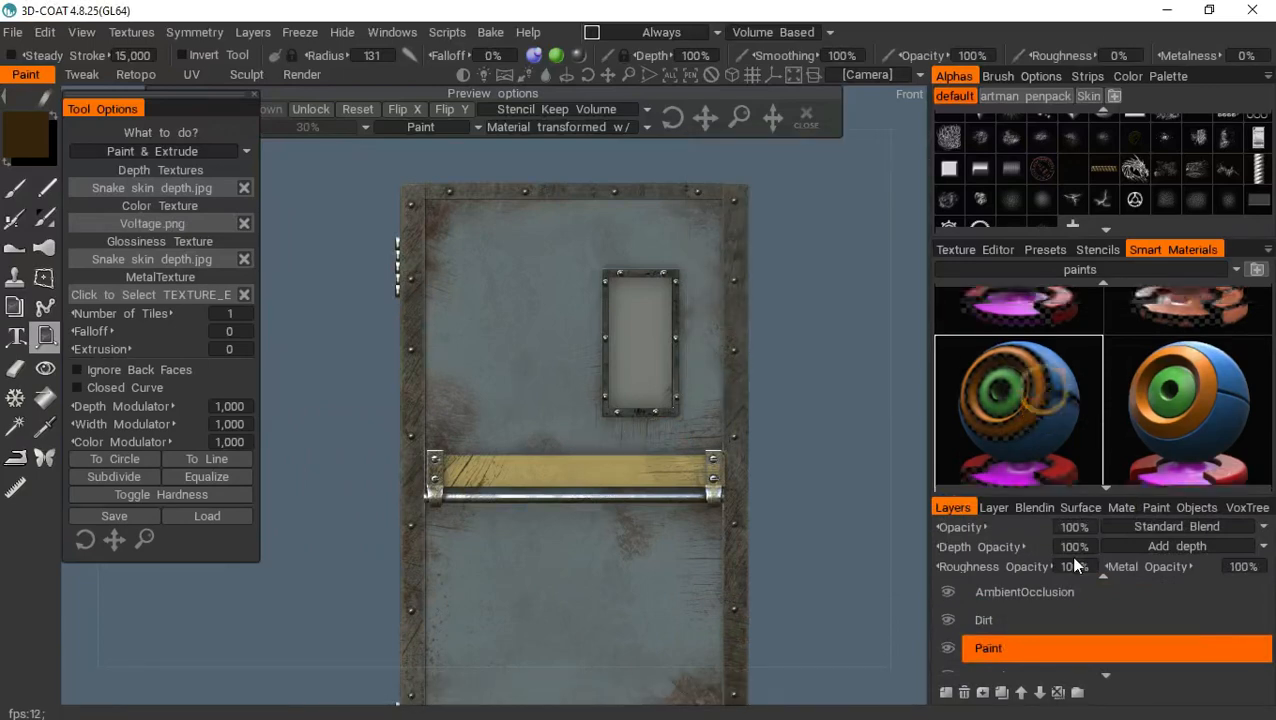
scroll(1043, 403, "up", 3)
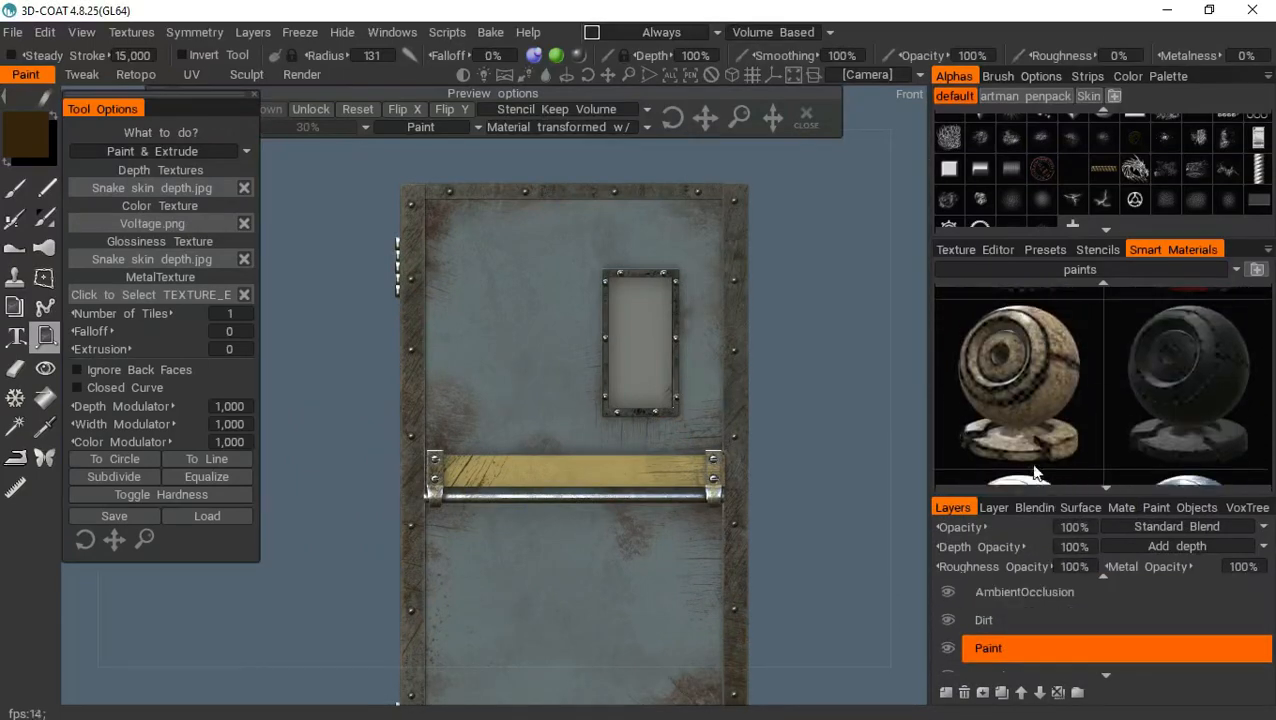
mouse_move(1013, 454)
scroll(1013, 454, "up", 5)
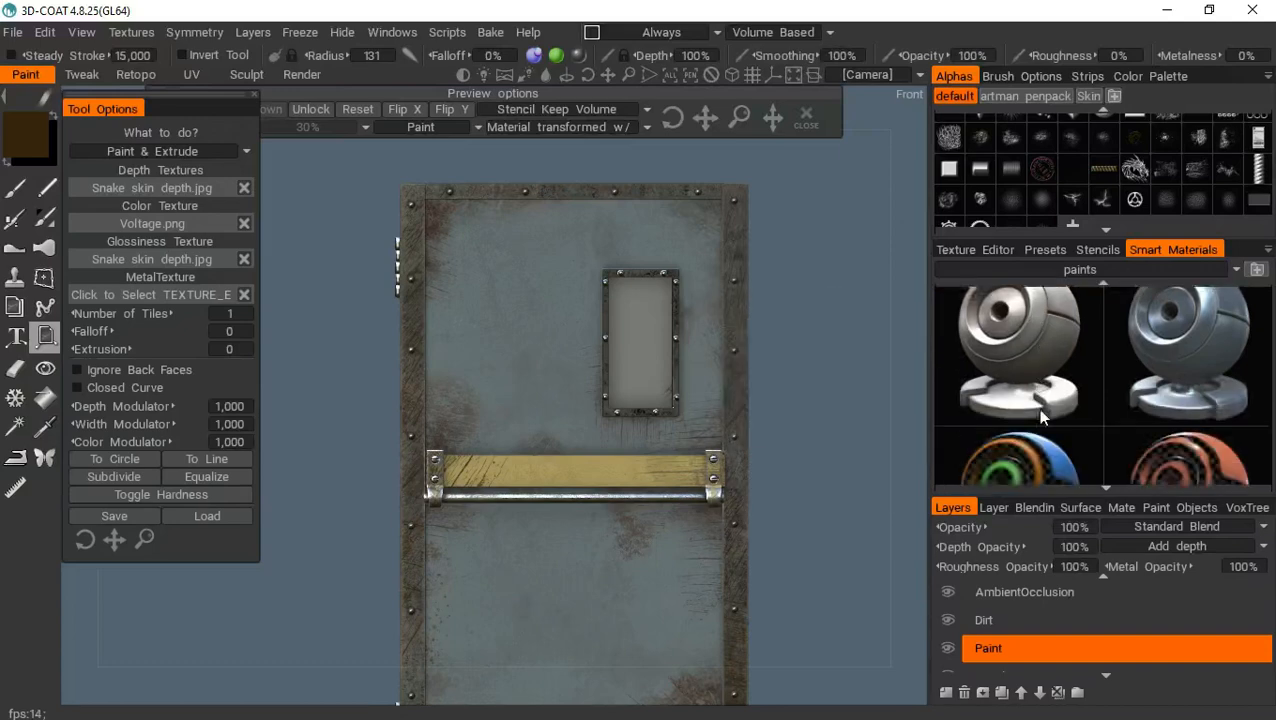
scroll(1037, 408, "down", 3)
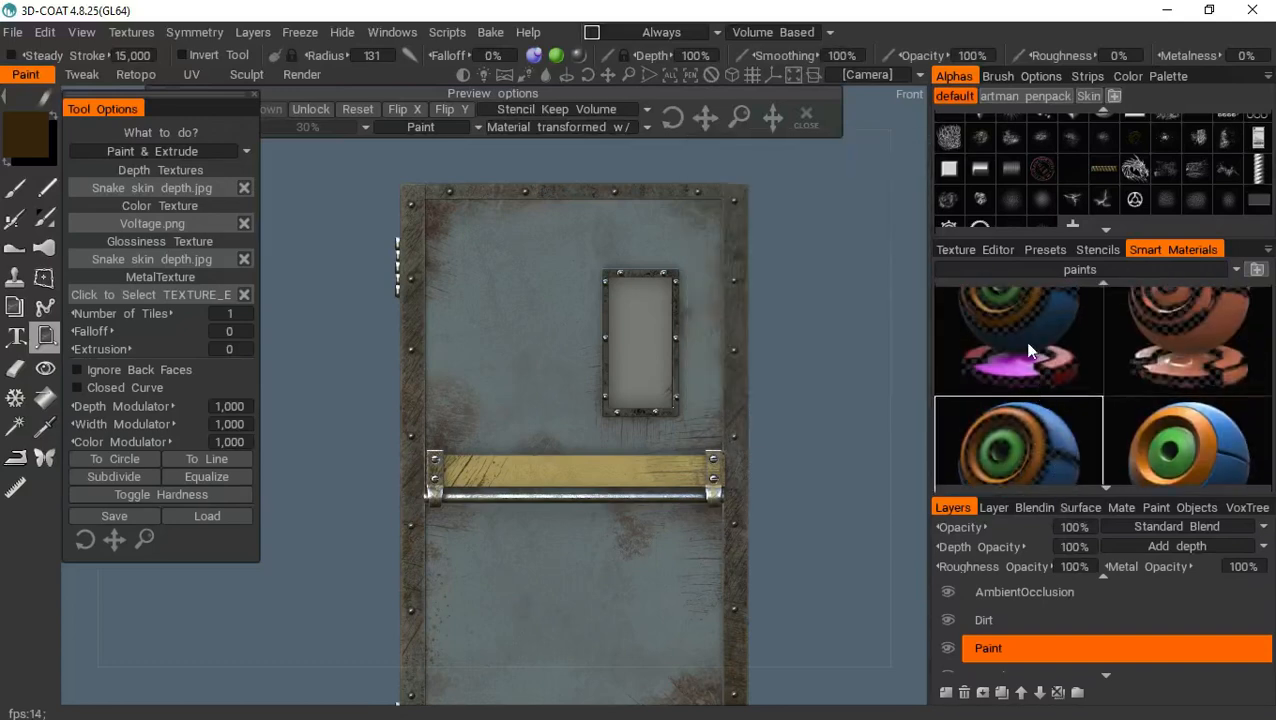
scroll(1048, 322, "down", 4)
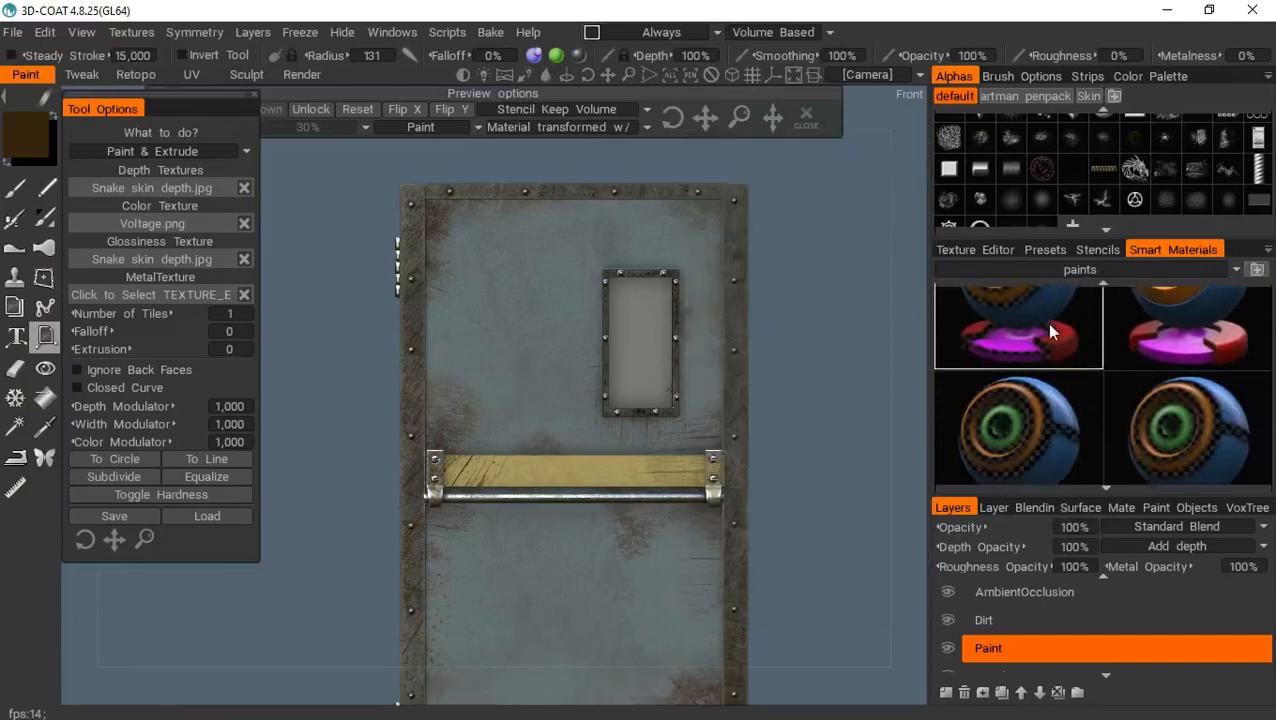
scroll(1053, 375, "down", 3)
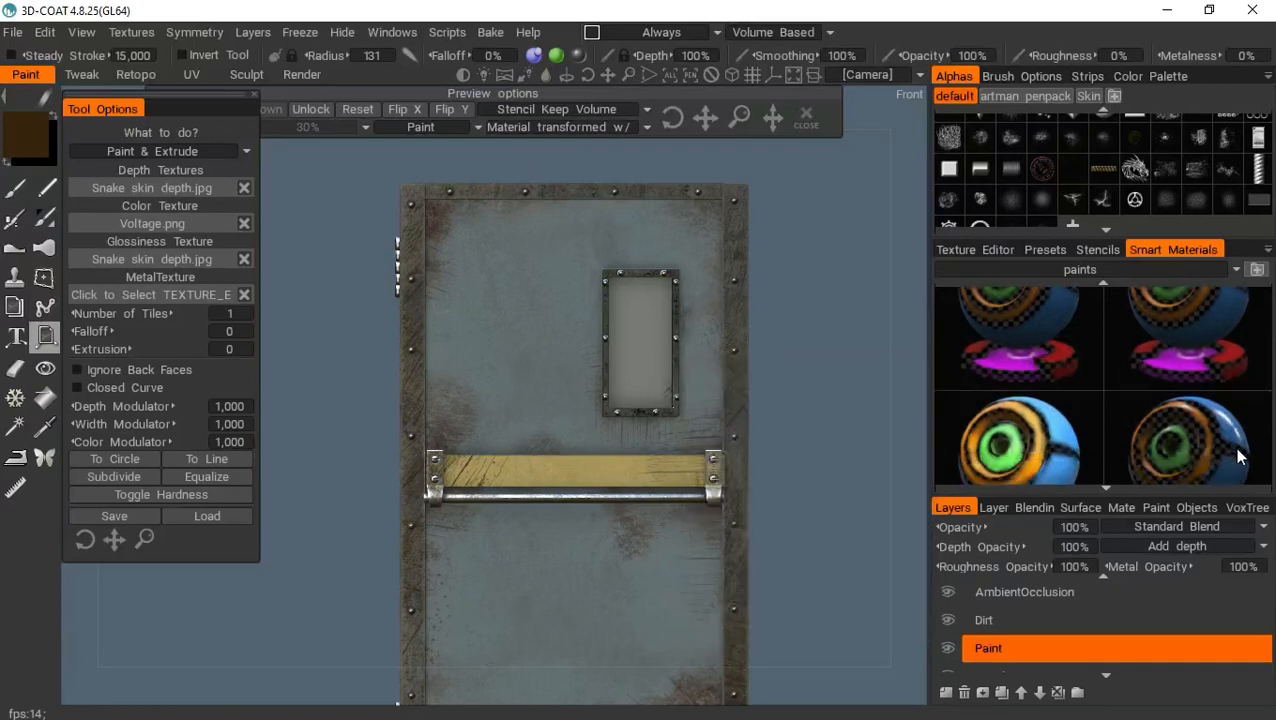
mouse_move(1212, 443)
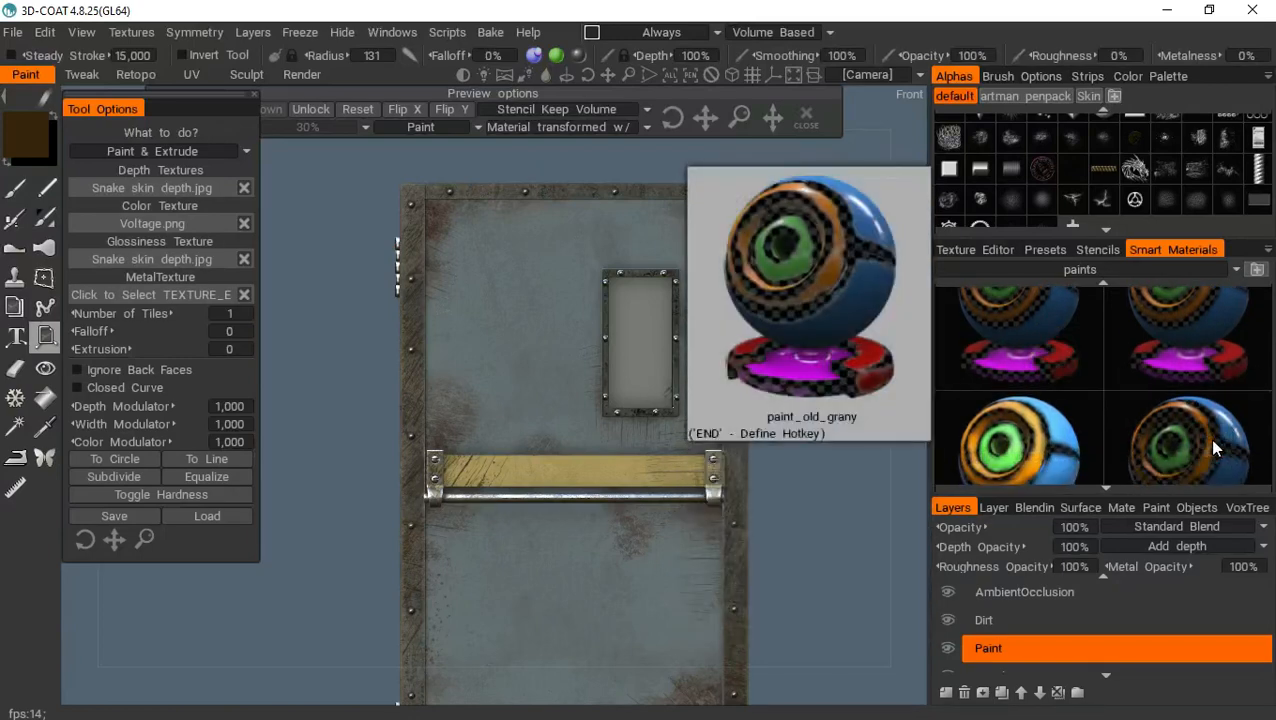
left_click(1208, 438)
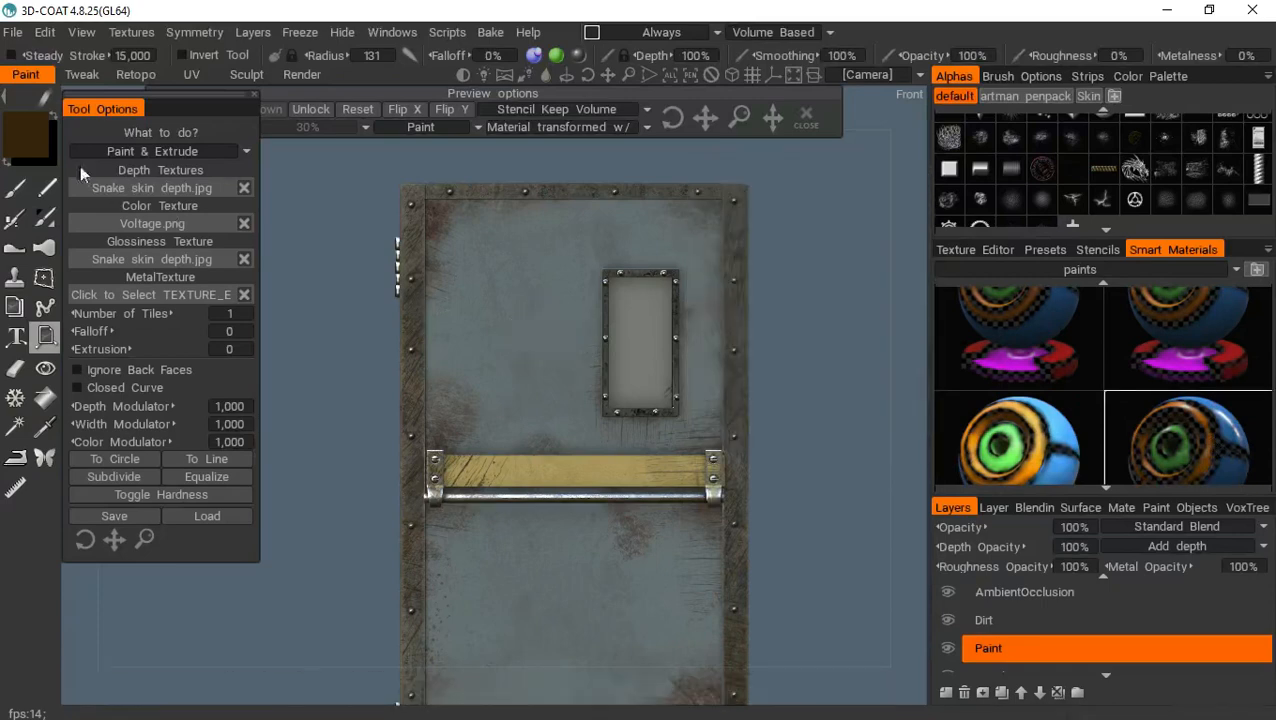
Turn off the brush color and lay a short horizontal two-point spline on the door above the yellow band for the voltage sign
right_click(25, 150)
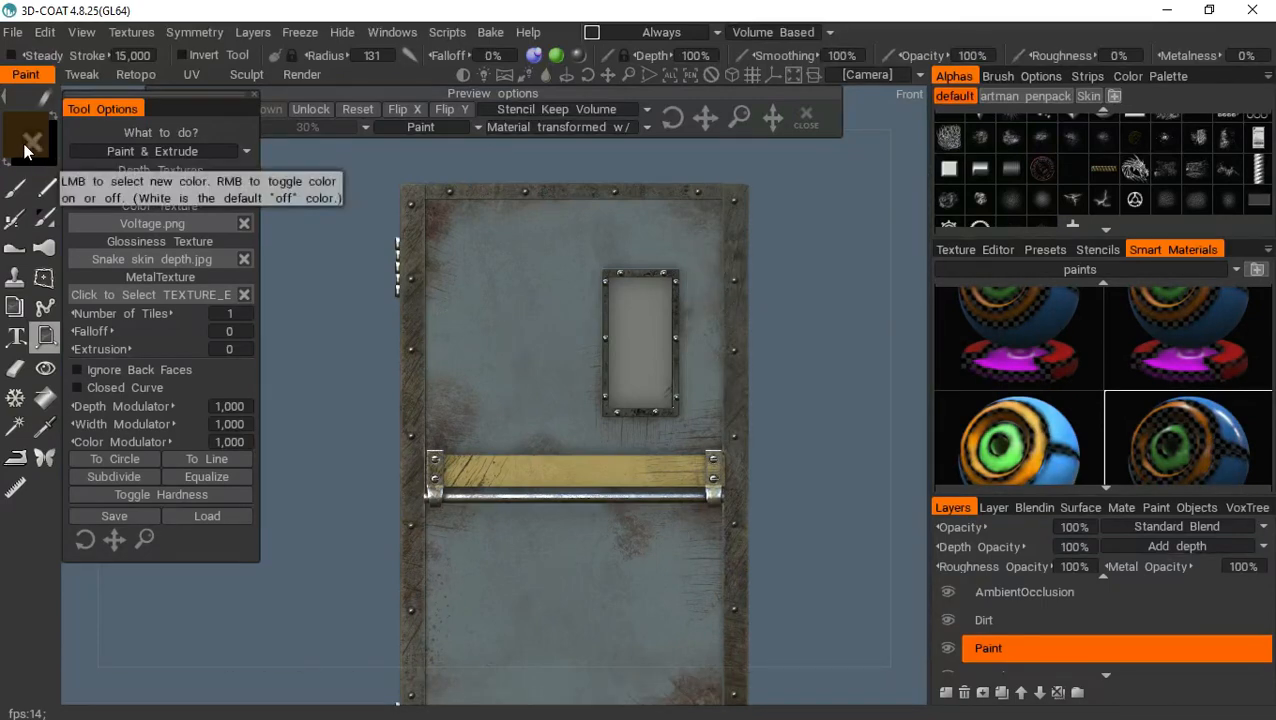
left_click(466, 409)
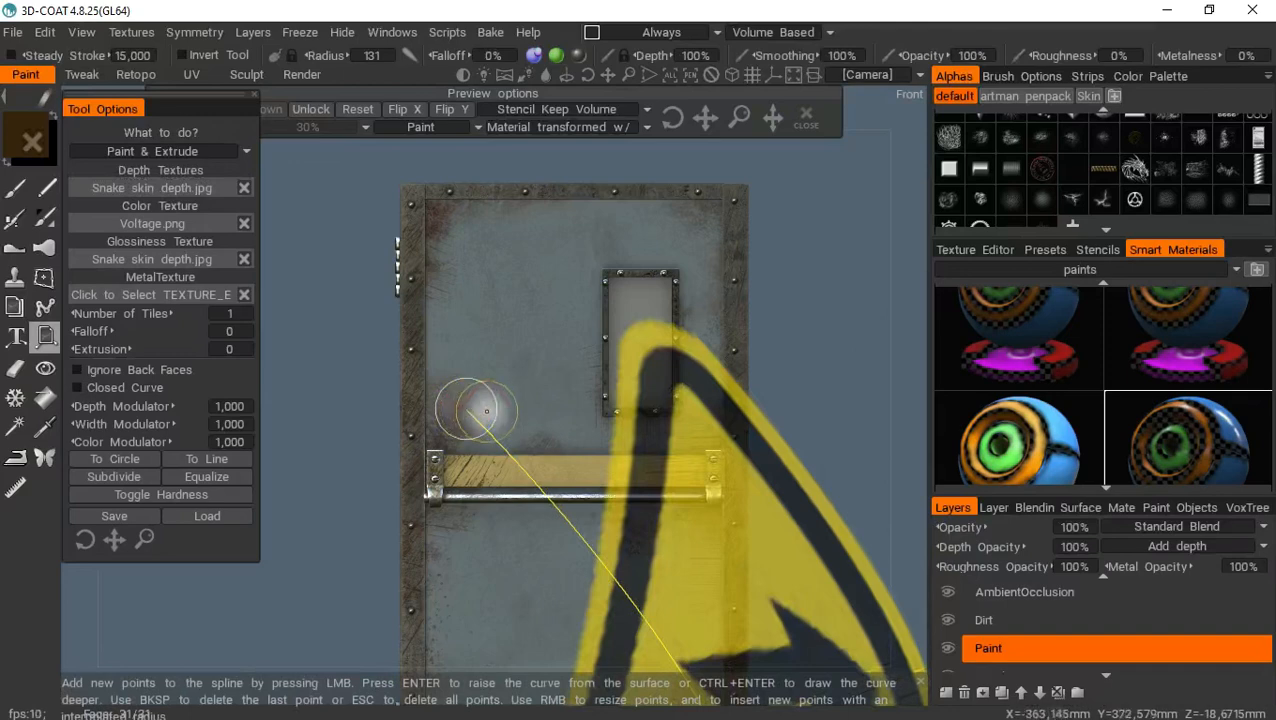
key("Escape")
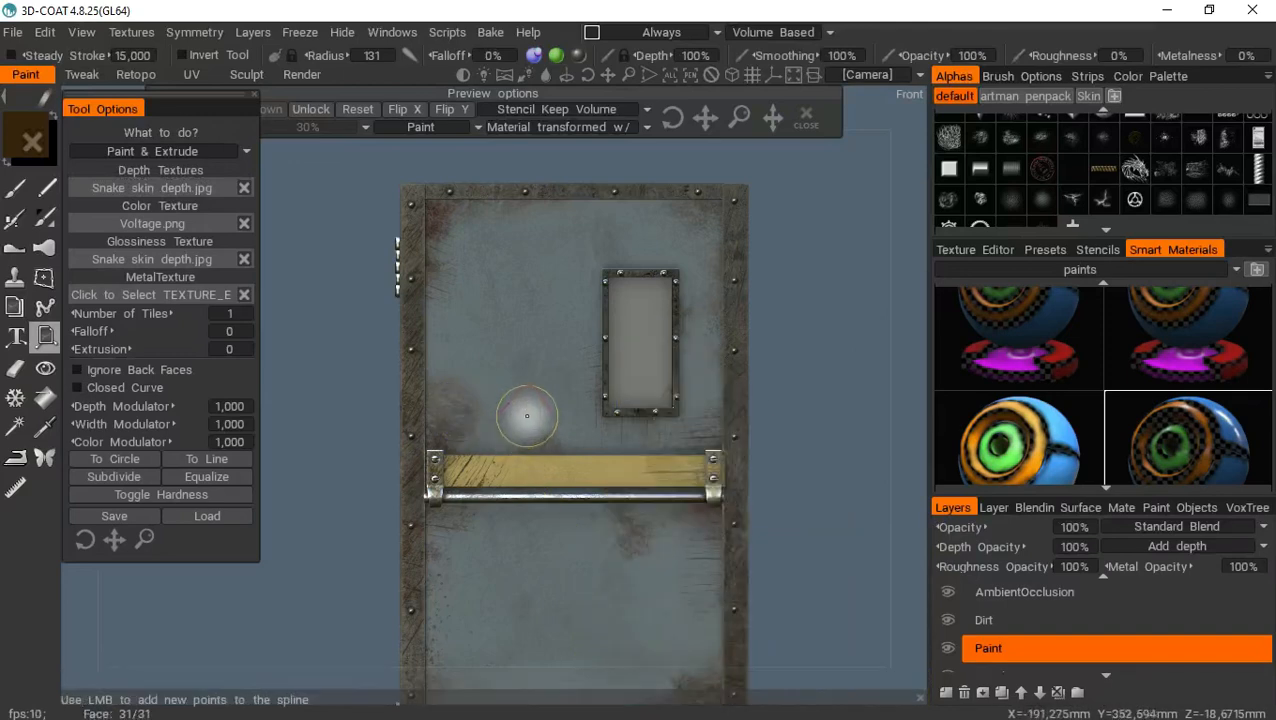
left_click(542, 411)
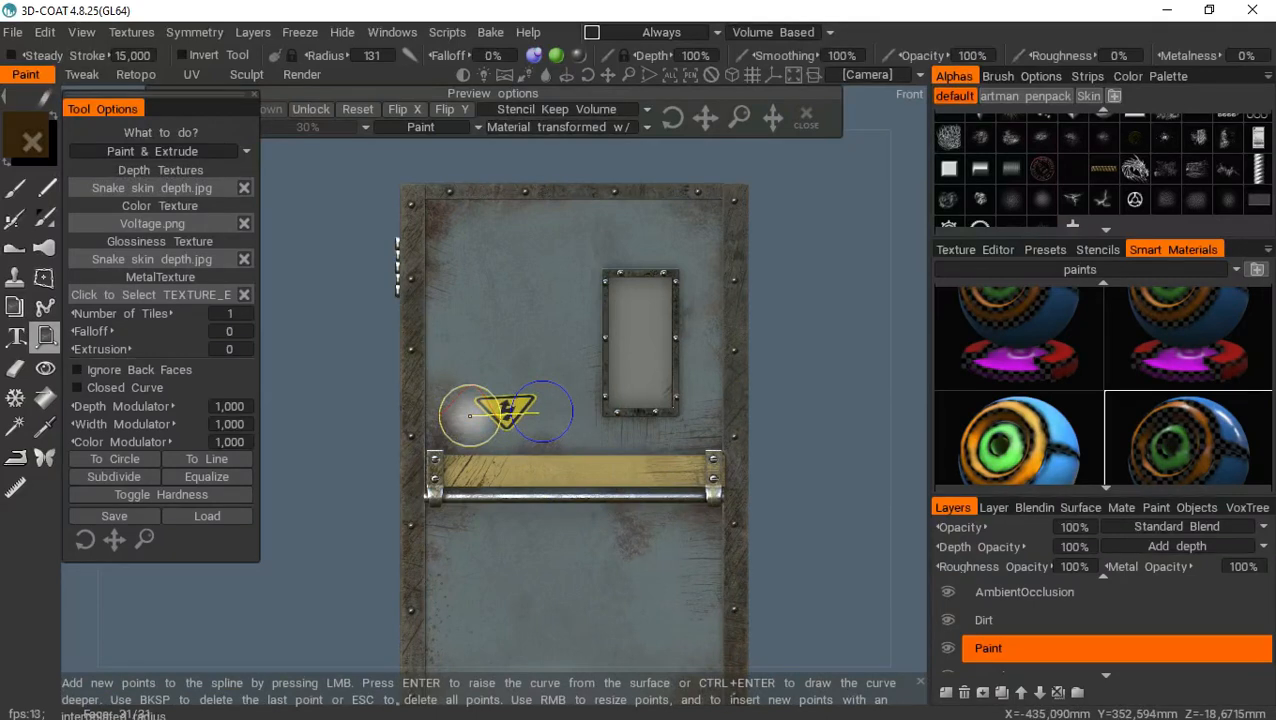
left_click(470, 416)
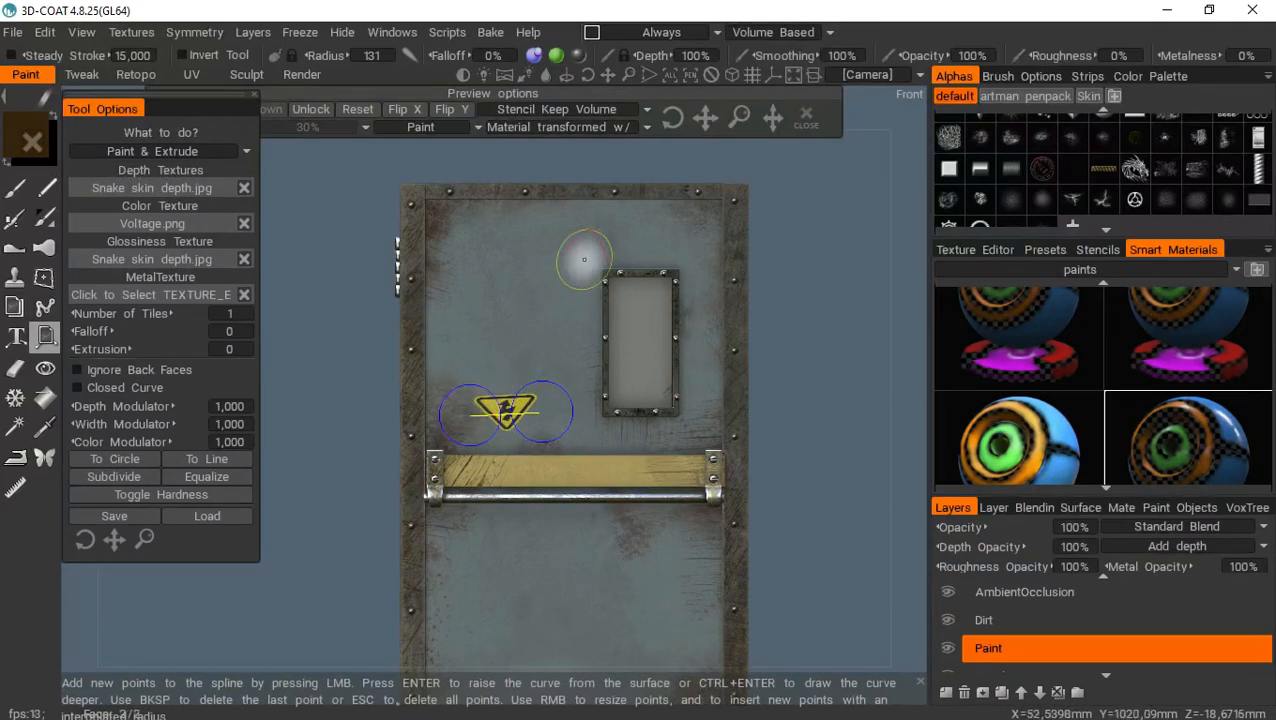
Rotate the voltage sign upright, set its width modulator to 1,570 and shift it slightly up the door
left_click(86, 540)
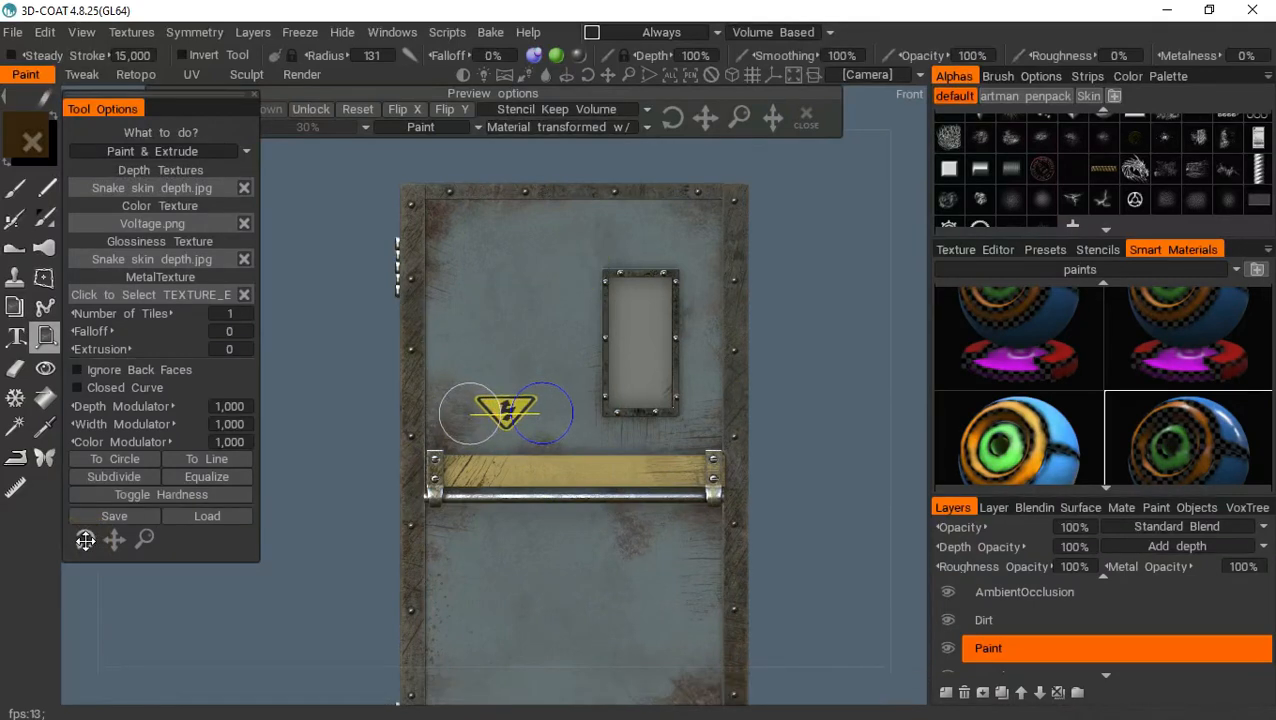
mouse_move(82, 536)
left_mouse_down()
mouse_move(268, 633)
mouse_move(82, 537)
mouse_move(140, 561)
mouse_move(134, 550)
mouse_move(83, 537)
left_mouse_up()
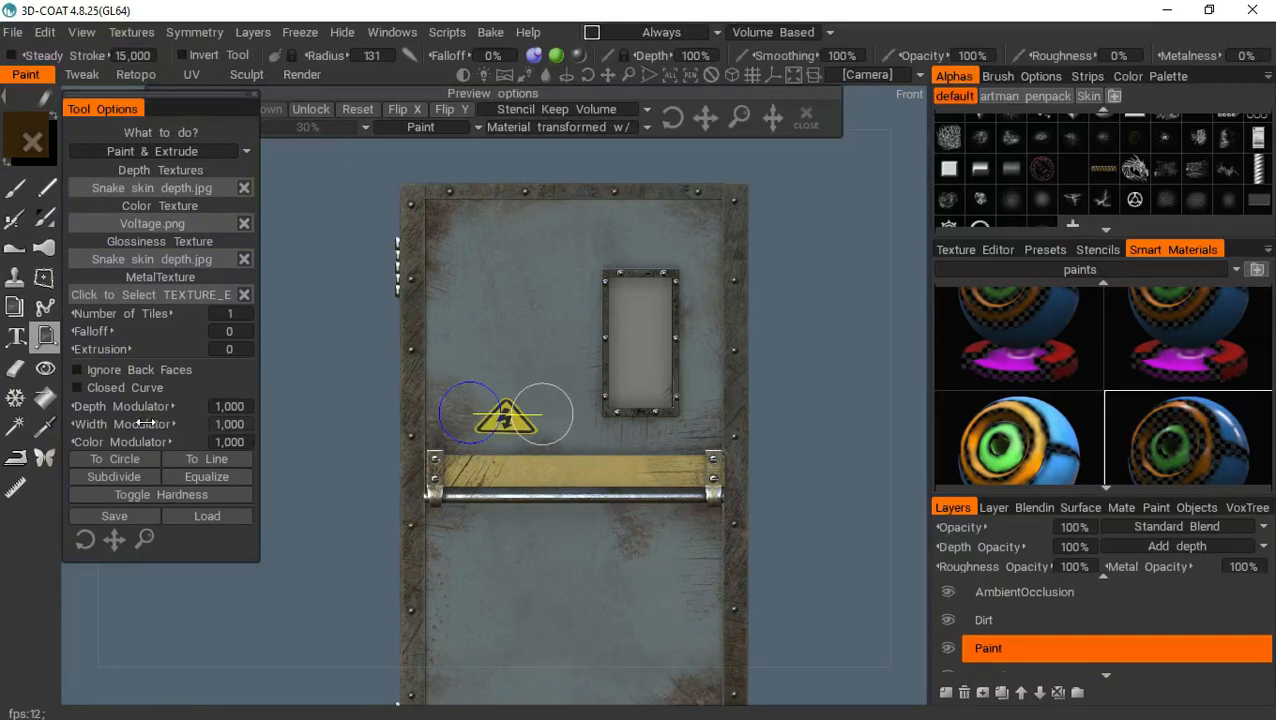
left_click_drag(150, 424, 216, 424)
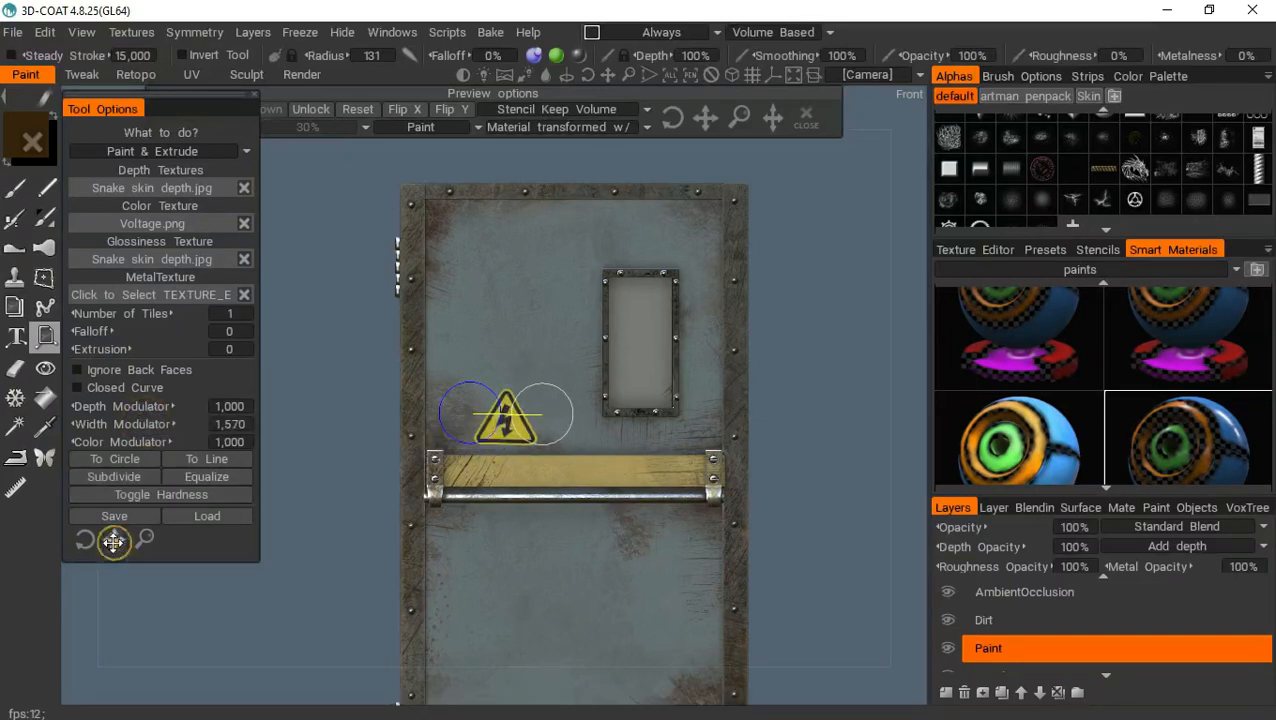
mouse_move(114, 539)
left_mouse_down()
mouse_move(103, 537)
mouse_move(146, 542)
mouse_move(115, 541)
left_mouse_up()
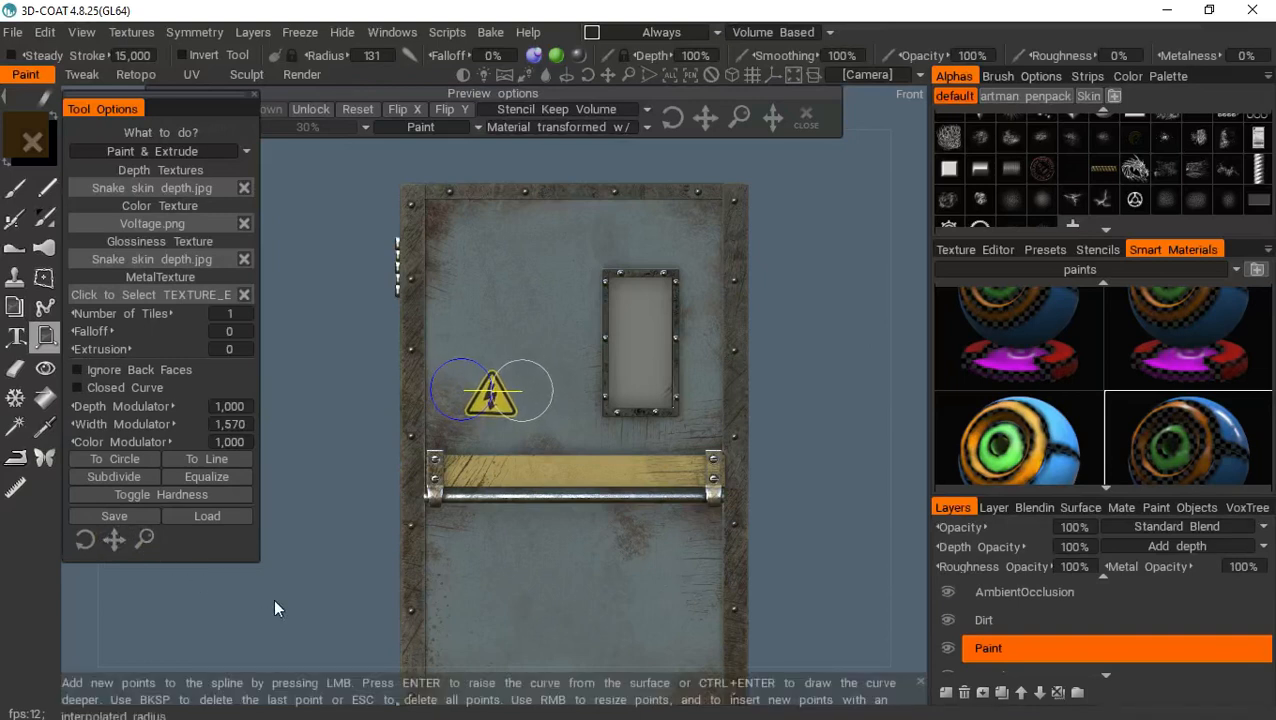
Check the painted sign without its spline handles, and deactivate the current smart material
left_click(14, 197)
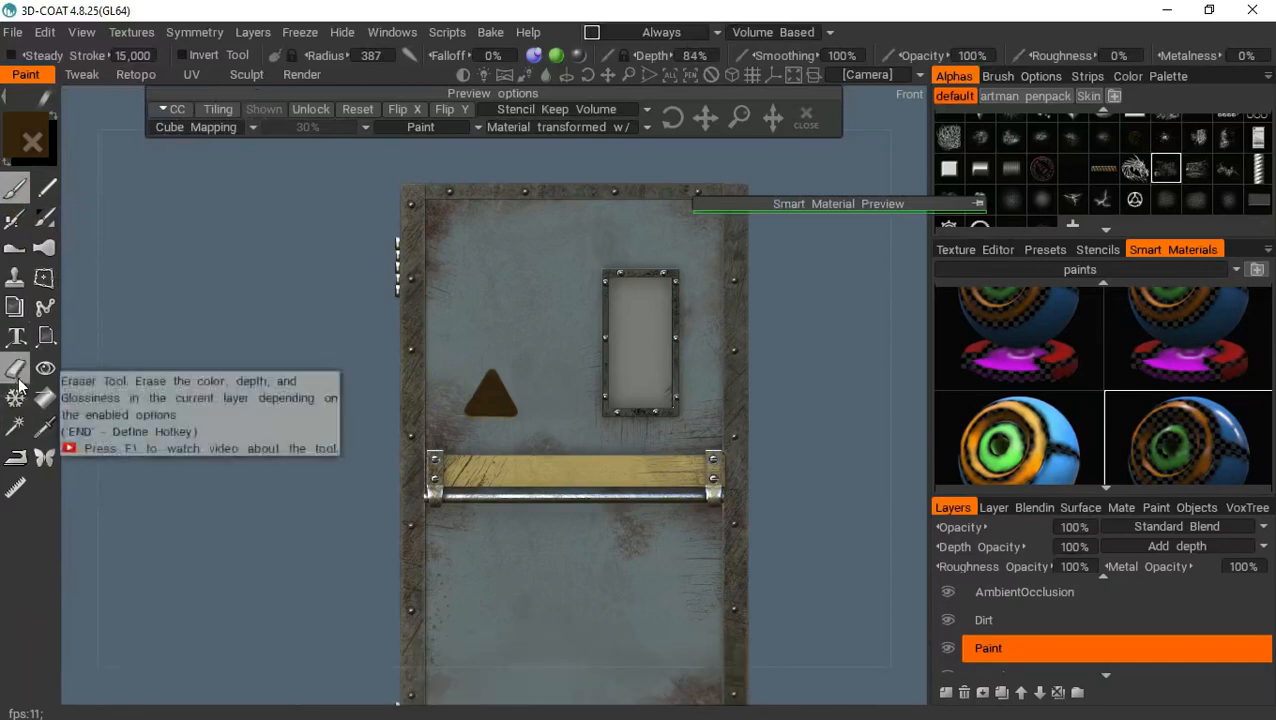
left_click(46, 341)
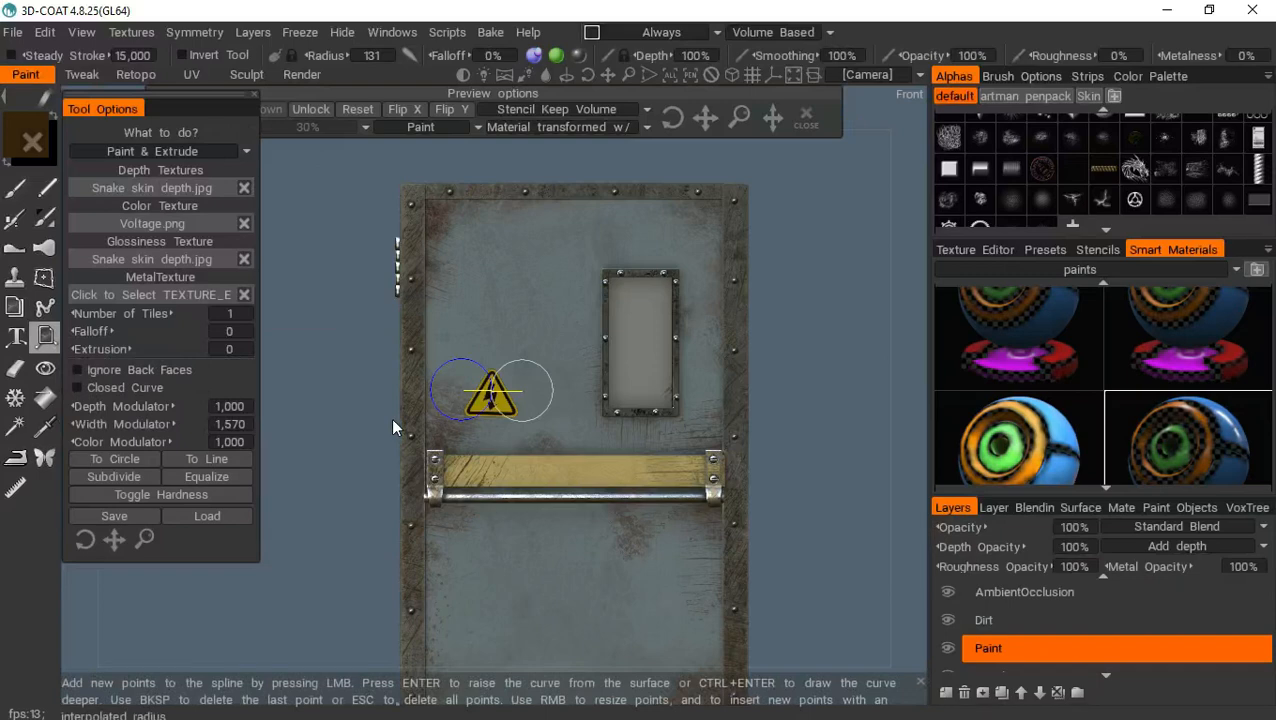
scroll(1107, 380, "up", 5)
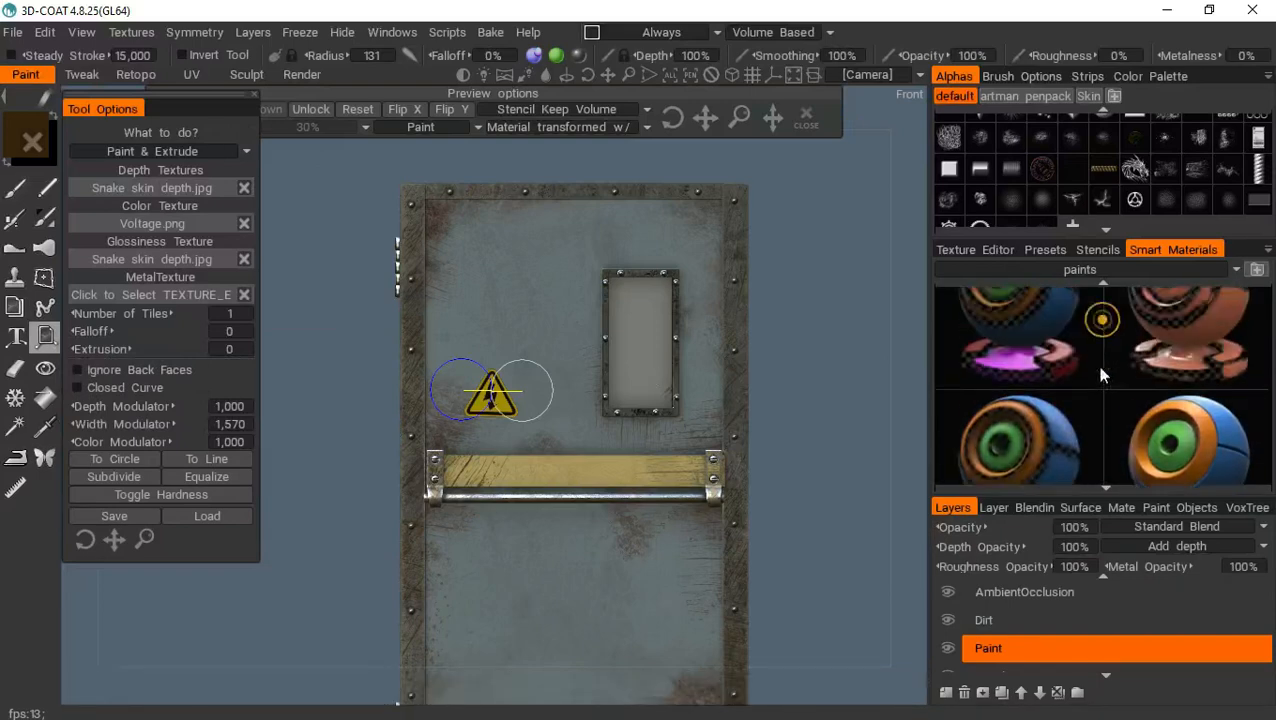
scroll(1056, 338, "up", 8)
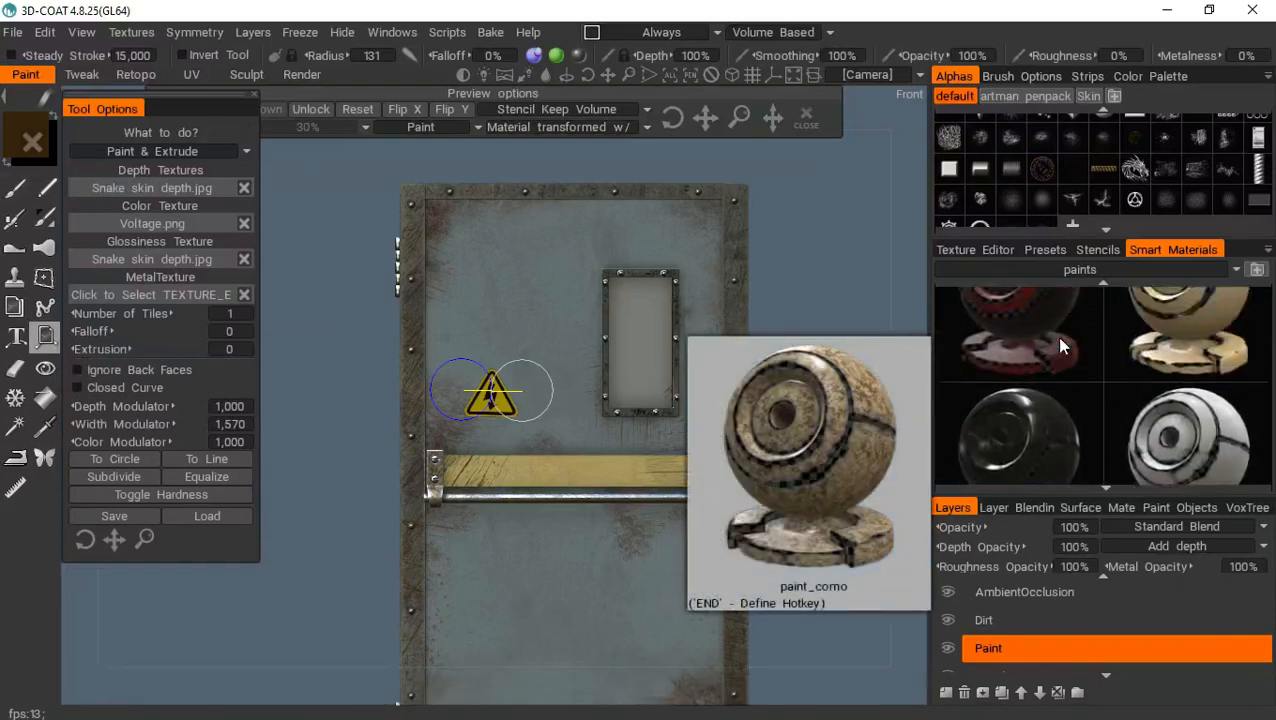
scroll(1048, 320, "up", 3)
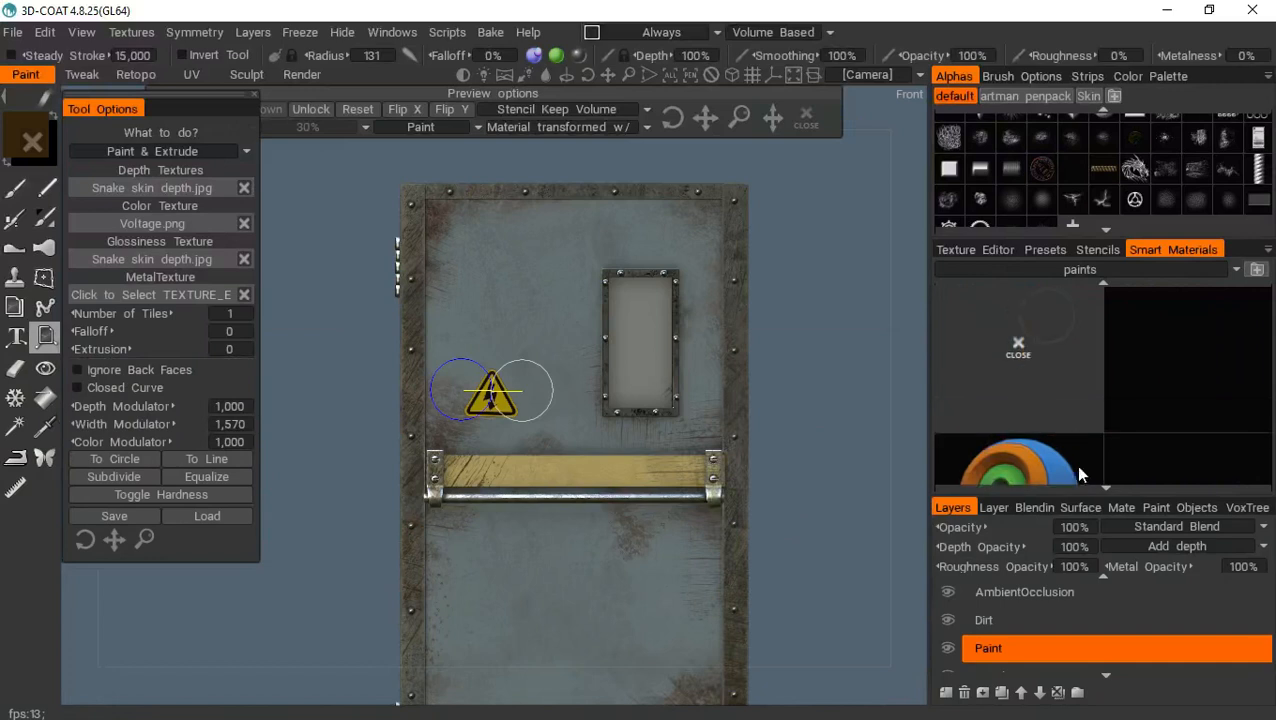
left_click(1019, 362)
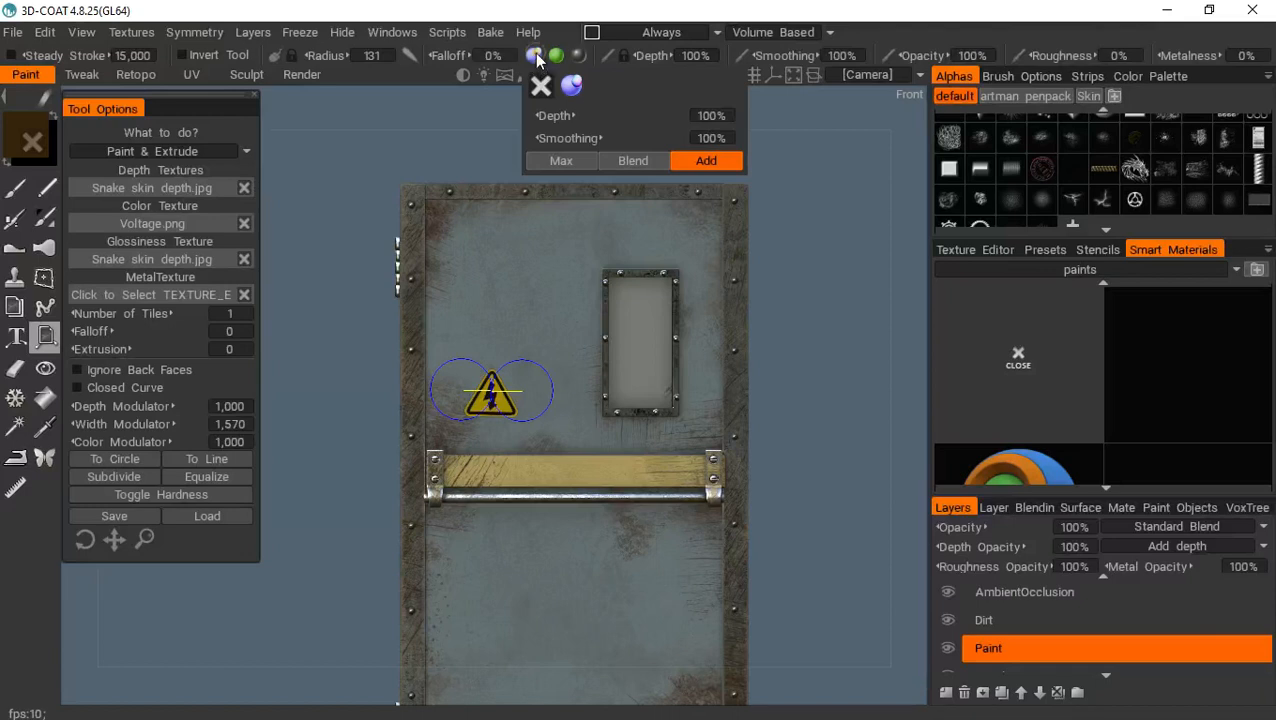
Disable depth painting, apply the voltage sign to the door and view it without the spline handles
left_click(541, 86)
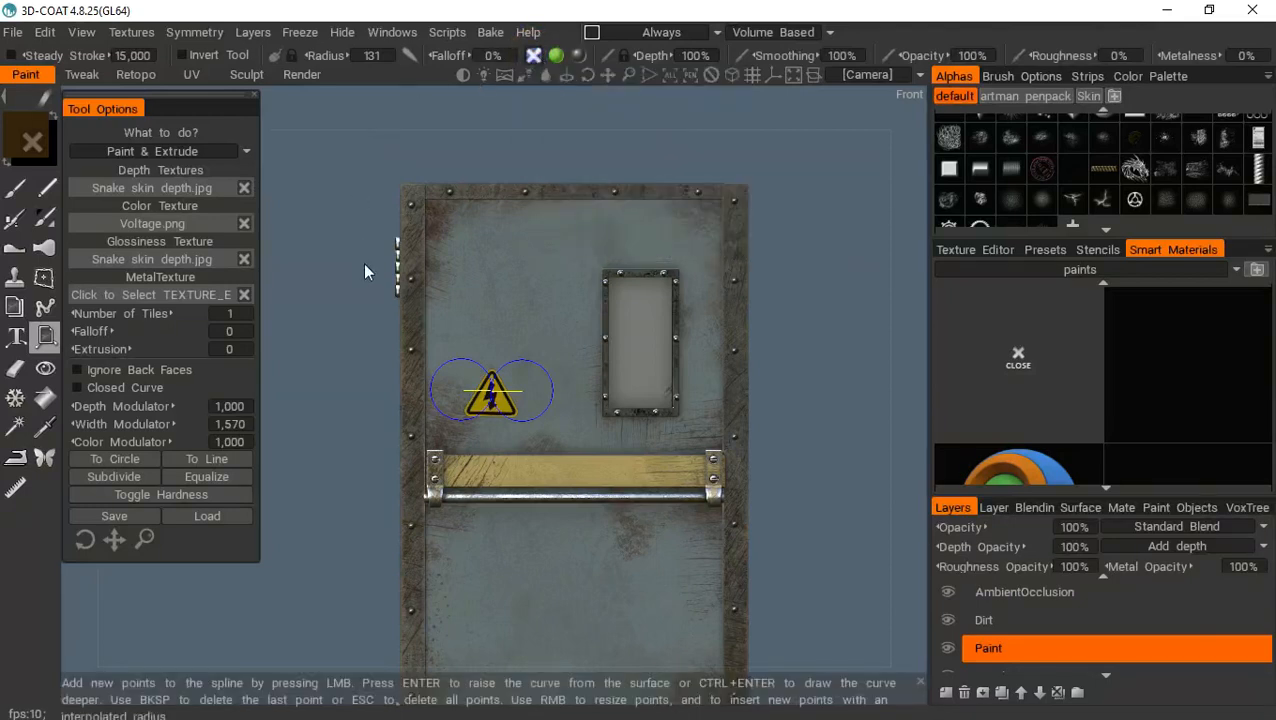
key("Return")
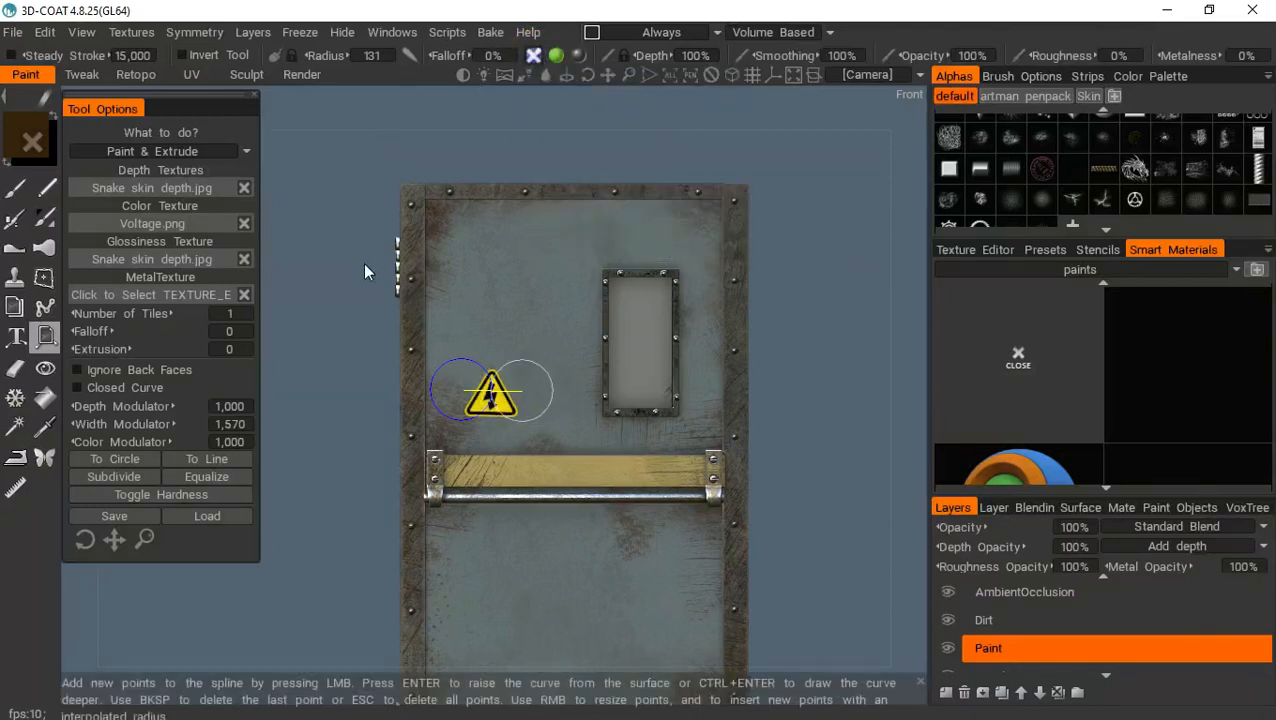
left_click(13, 188)
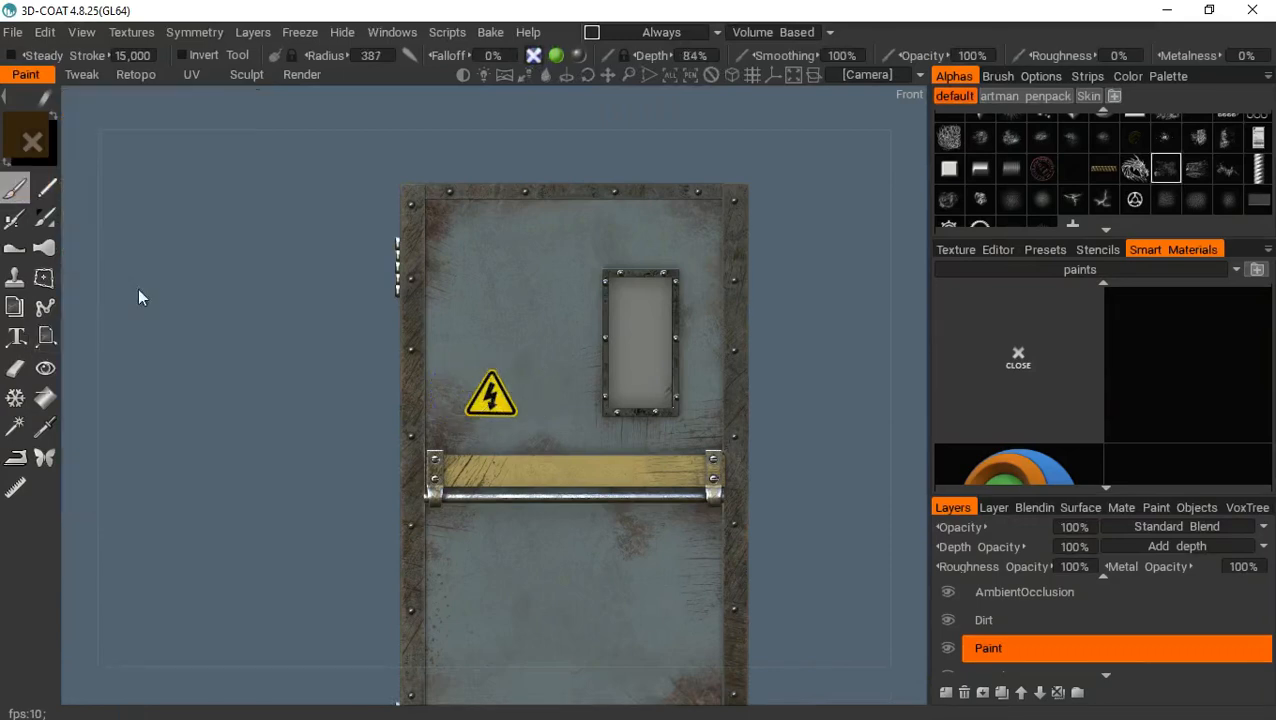
Return to the Spline Image tool and load sign1.png as its color texture
left_click(48, 348)
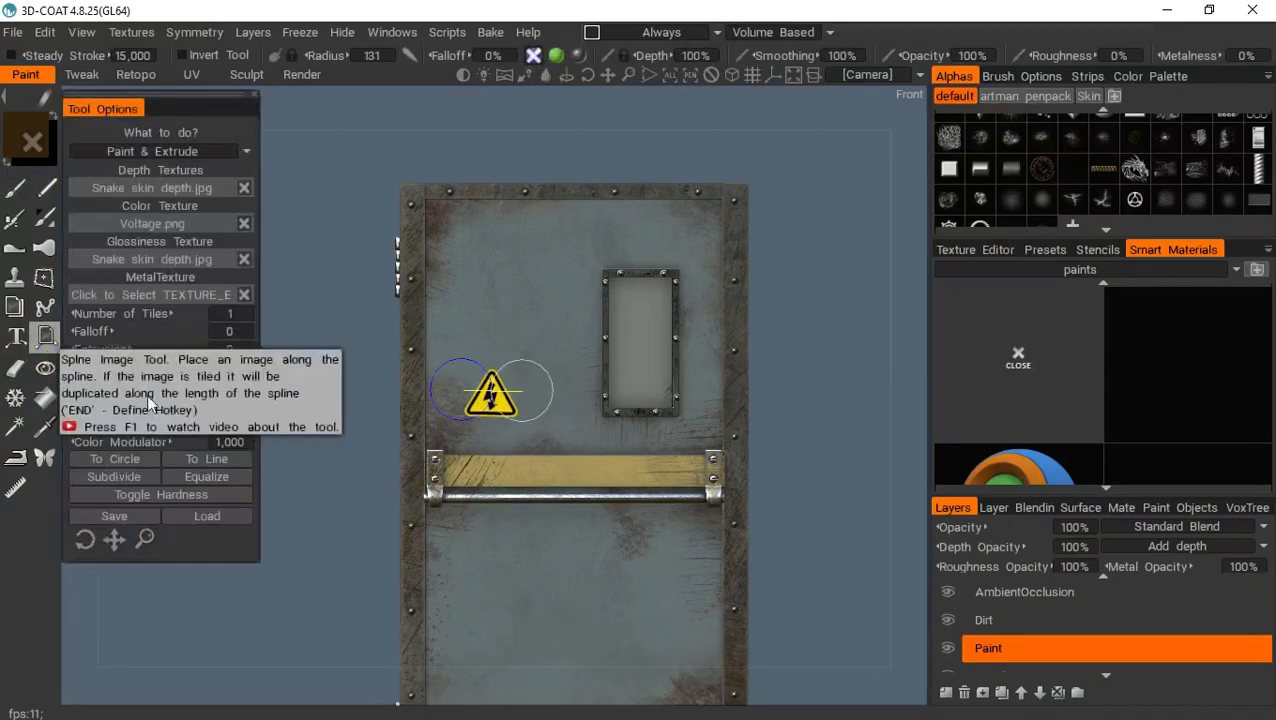
left_click(159, 223)
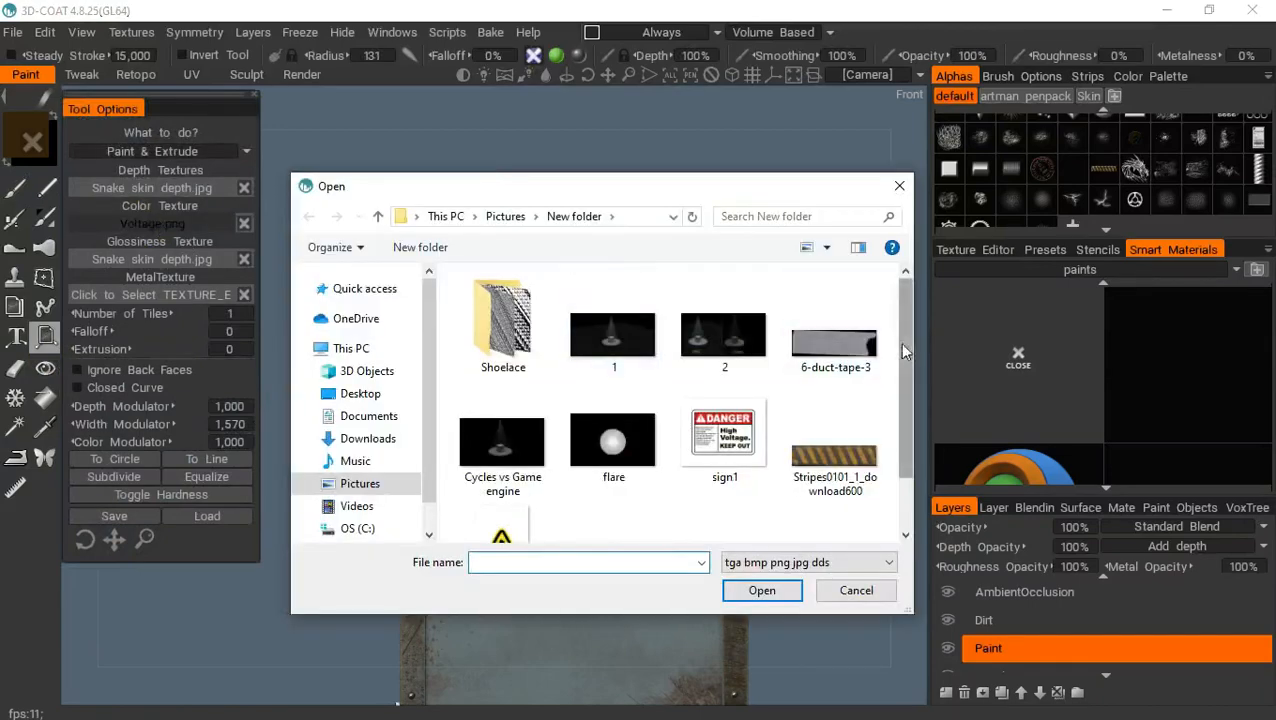
scroll(903, 403, "down", 1)
left_click(724, 370)
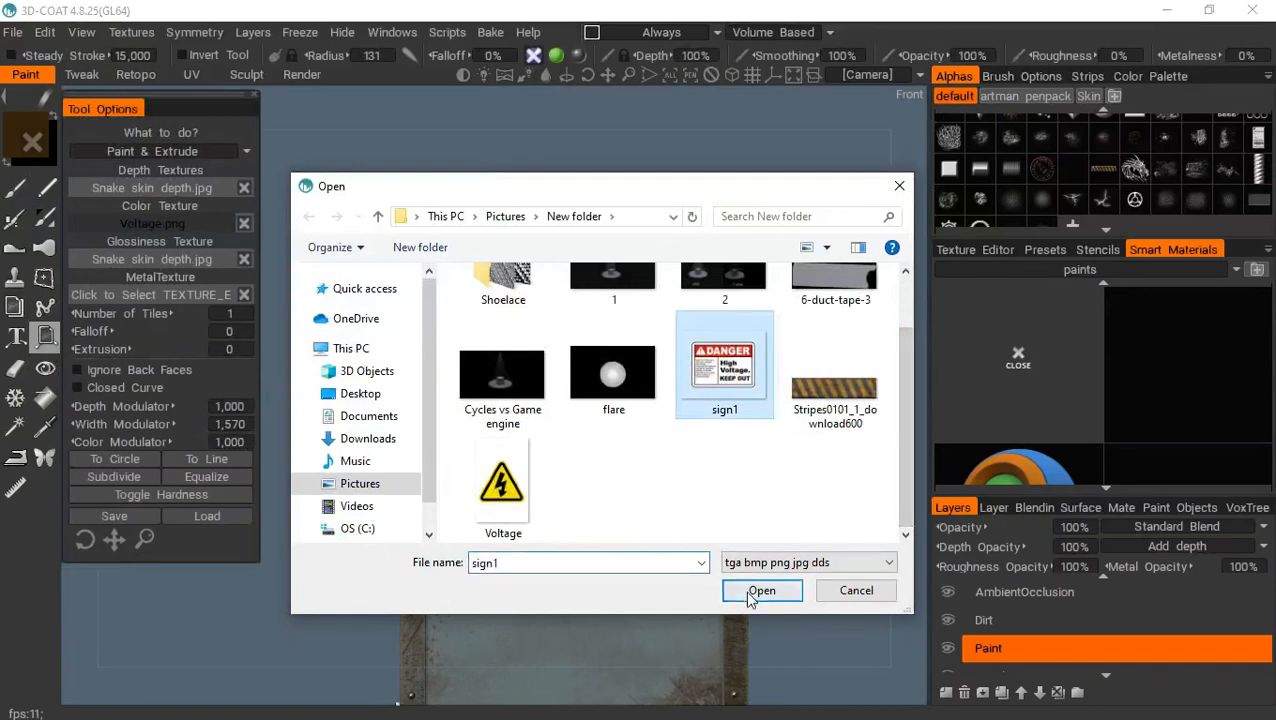
left_click(760, 591)
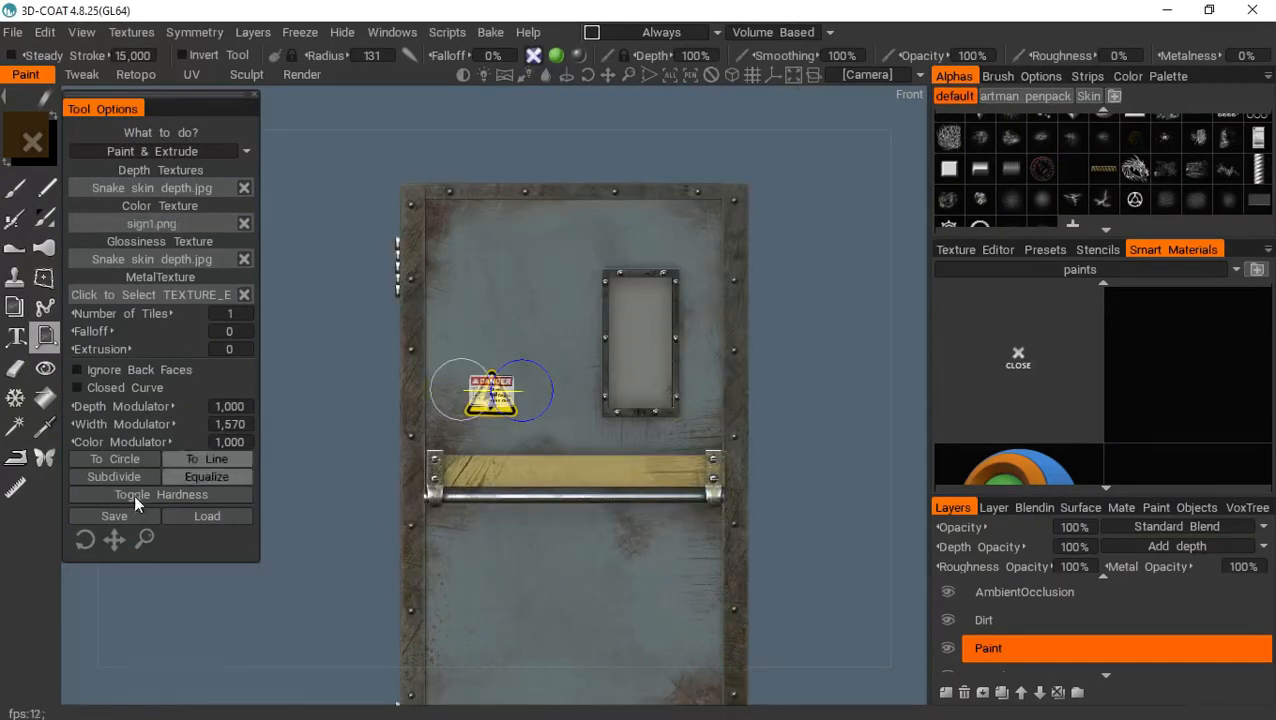
Place the danger sign beside the voltage sign, set its width modulator to 1,810, apply it and view the door without spline handles
mouse_move(145, 540)
left_mouse_down()
mouse_move(120, 535)
mouse_move(129, 551)
mouse_move(118, 545)
mouse_move(145, 537)
mouse_move(116, 541)
mouse_move(156, 541)
left_mouse_up()
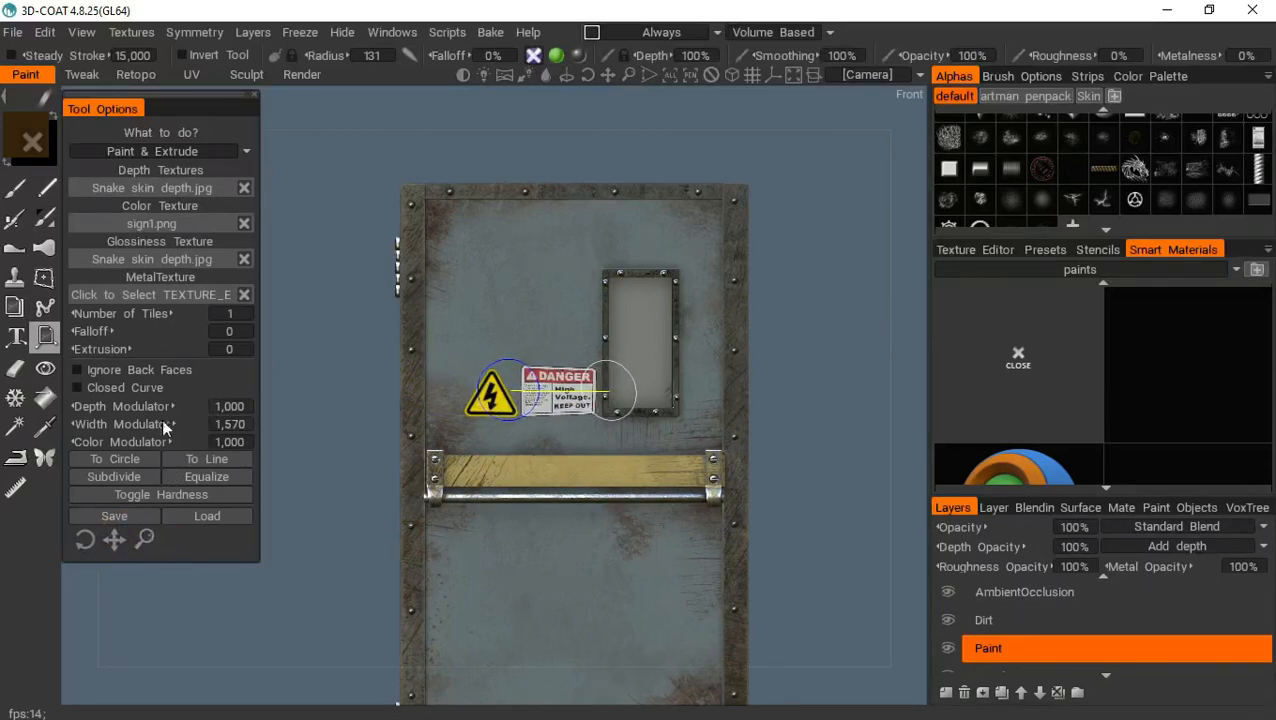
left_click_drag(145, 424, 178, 432)
left_click_drag(114, 542, 115, 540)
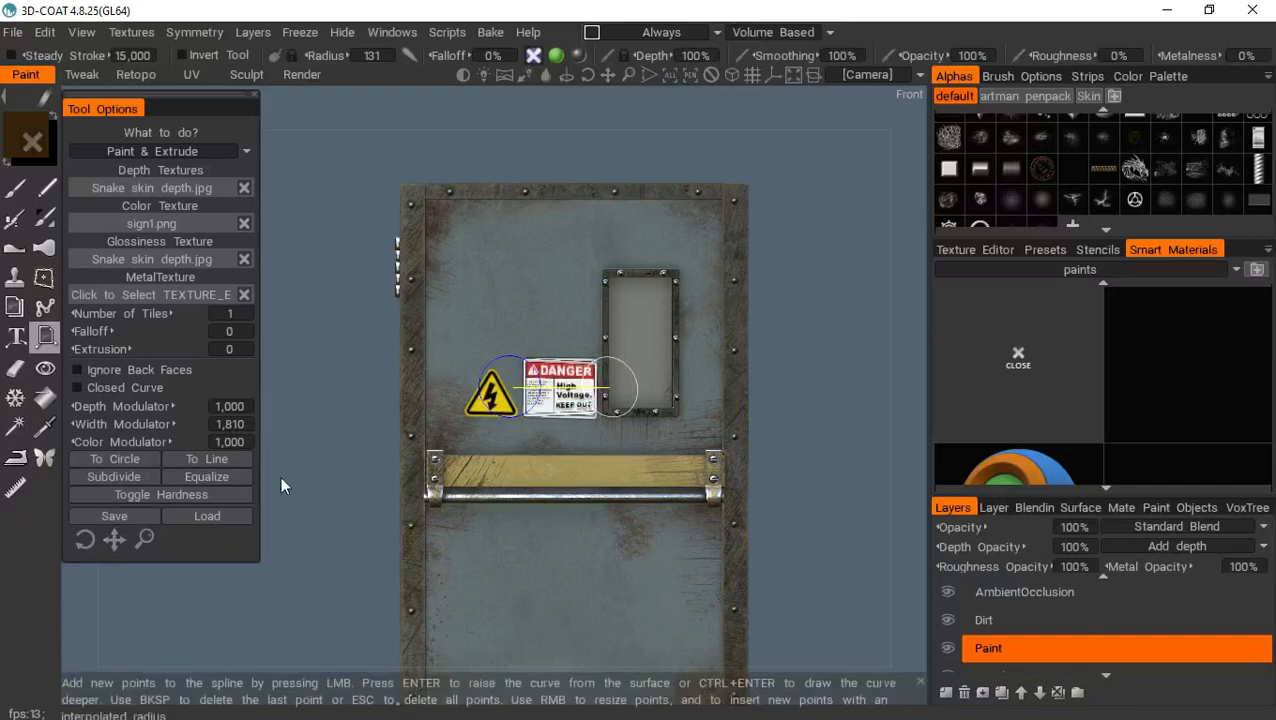
left_click(19, 192)
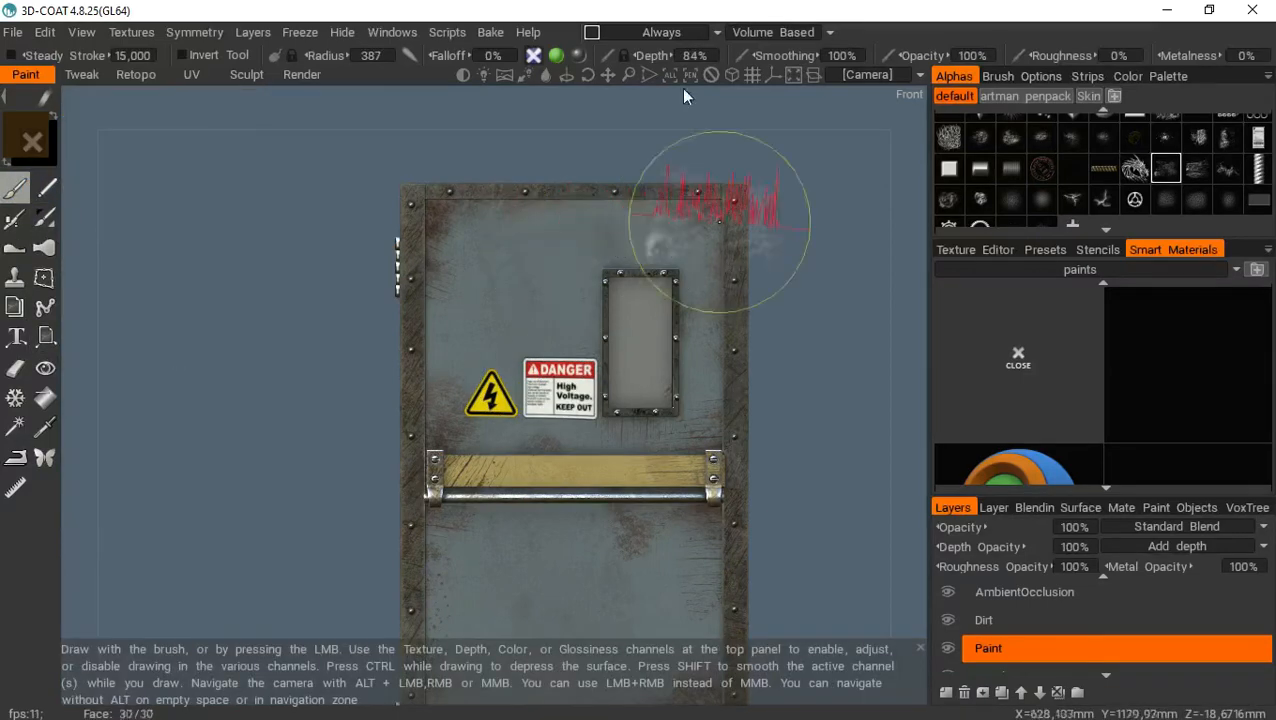
scroll(718, 322, "down", 4)
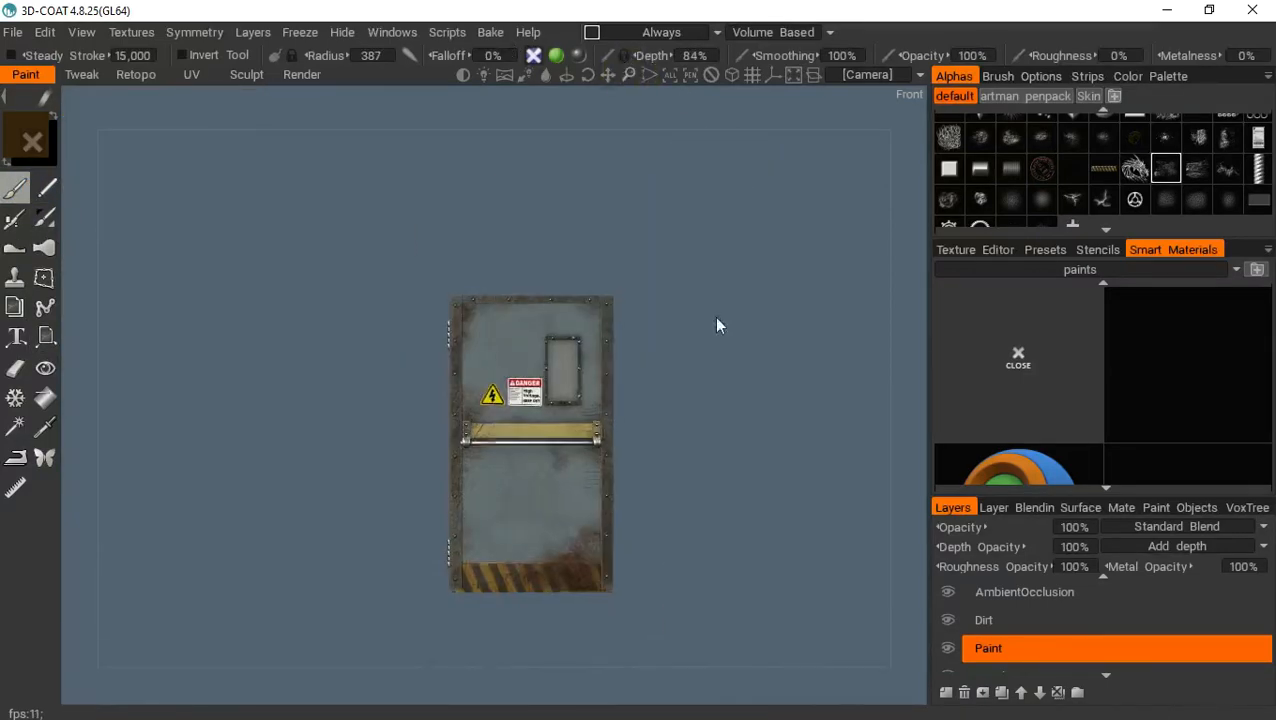
left_click_drag(718, 322, 755, 390)
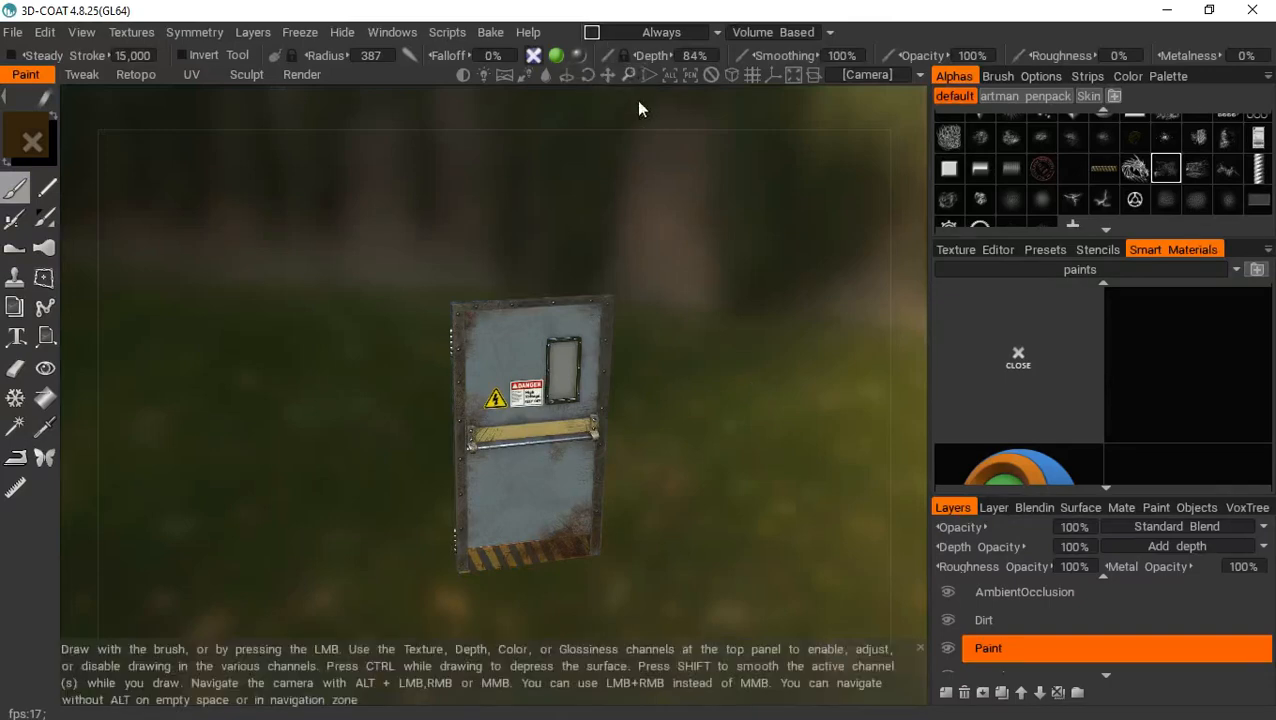
left_click_drag(629, 77, 628, 76)
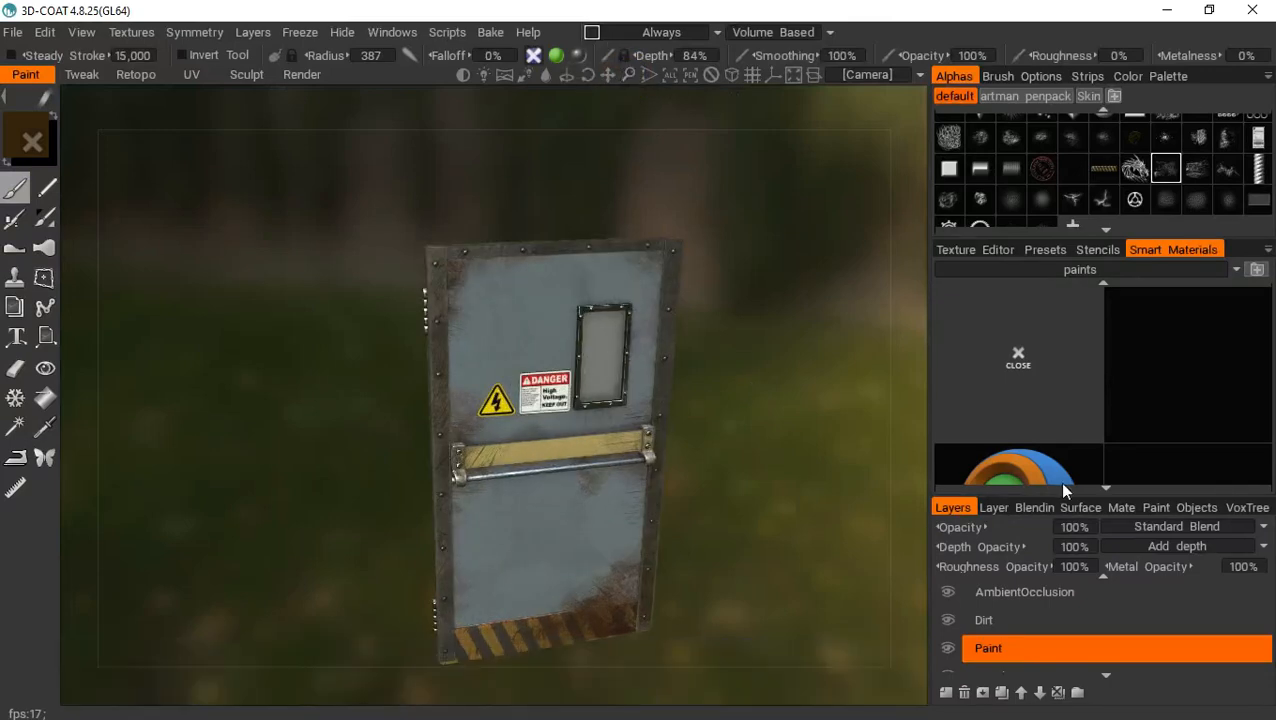
Find the multicoloured preview-ball material in the default smart materials folder and open it in the Smart Material Editor
left_click(1021, 276)
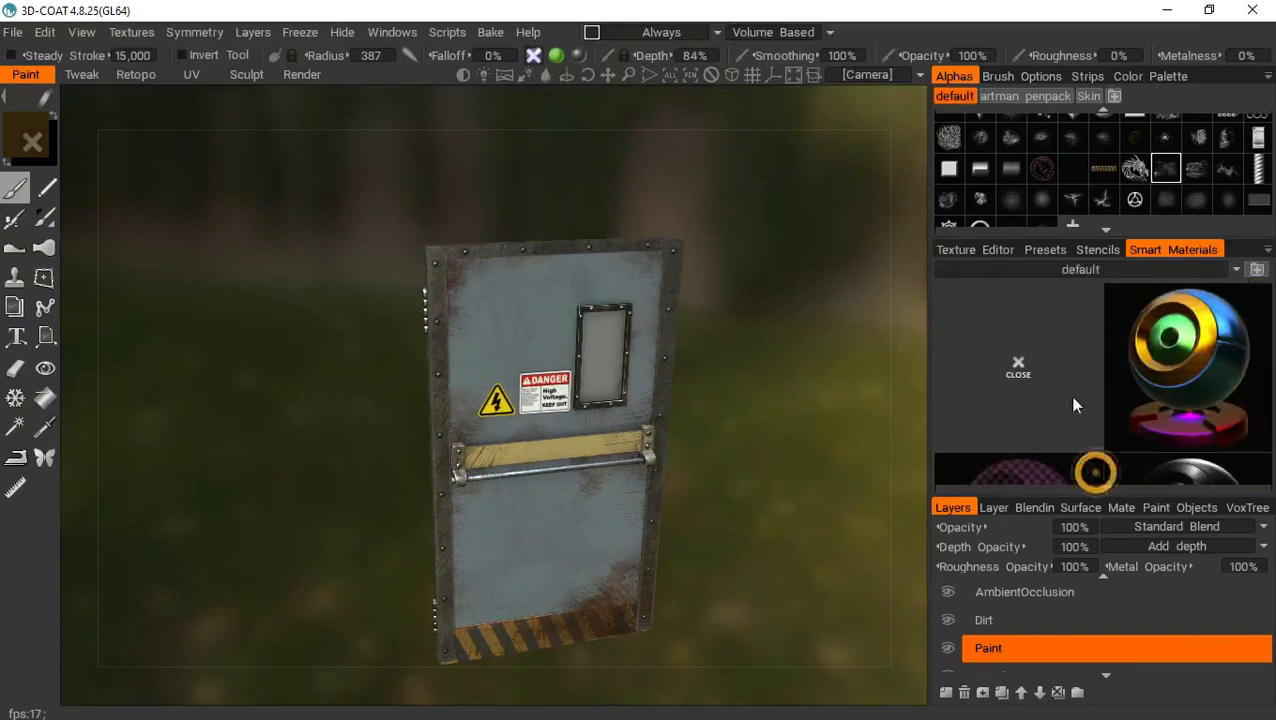
scroll(1067, 381, "down", 1)
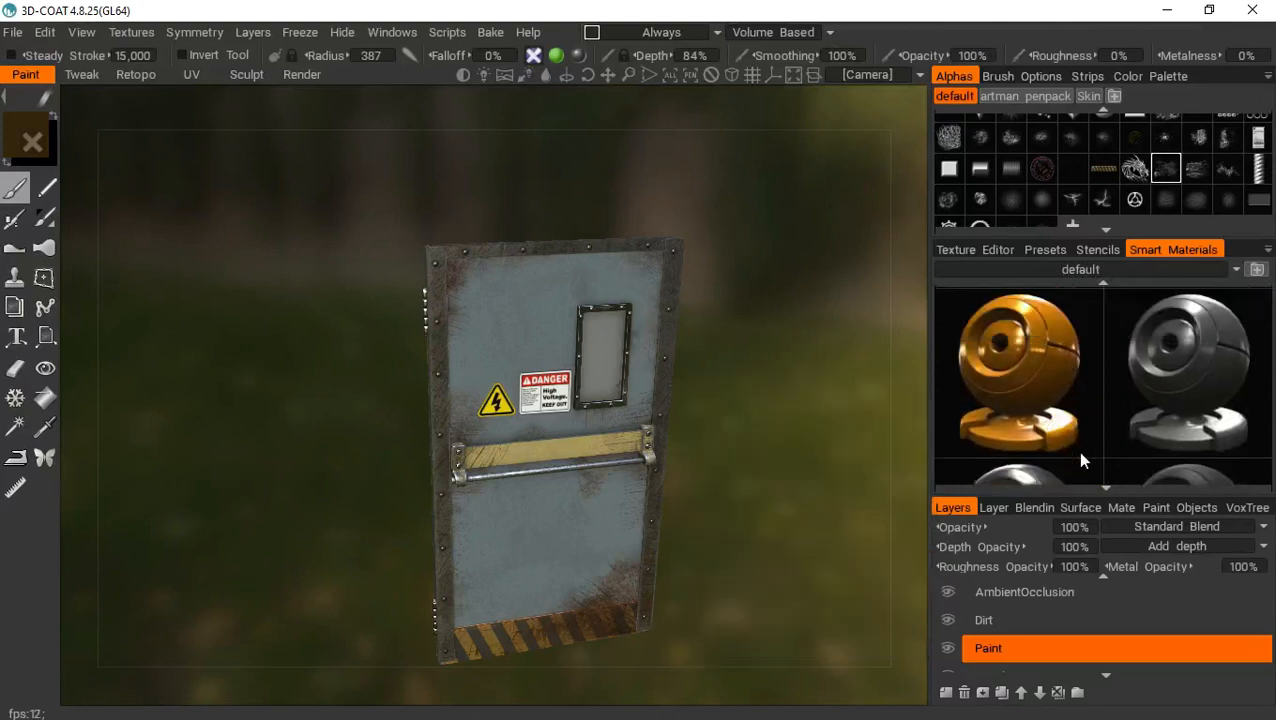
scroll(1078, 455, "up", 1)
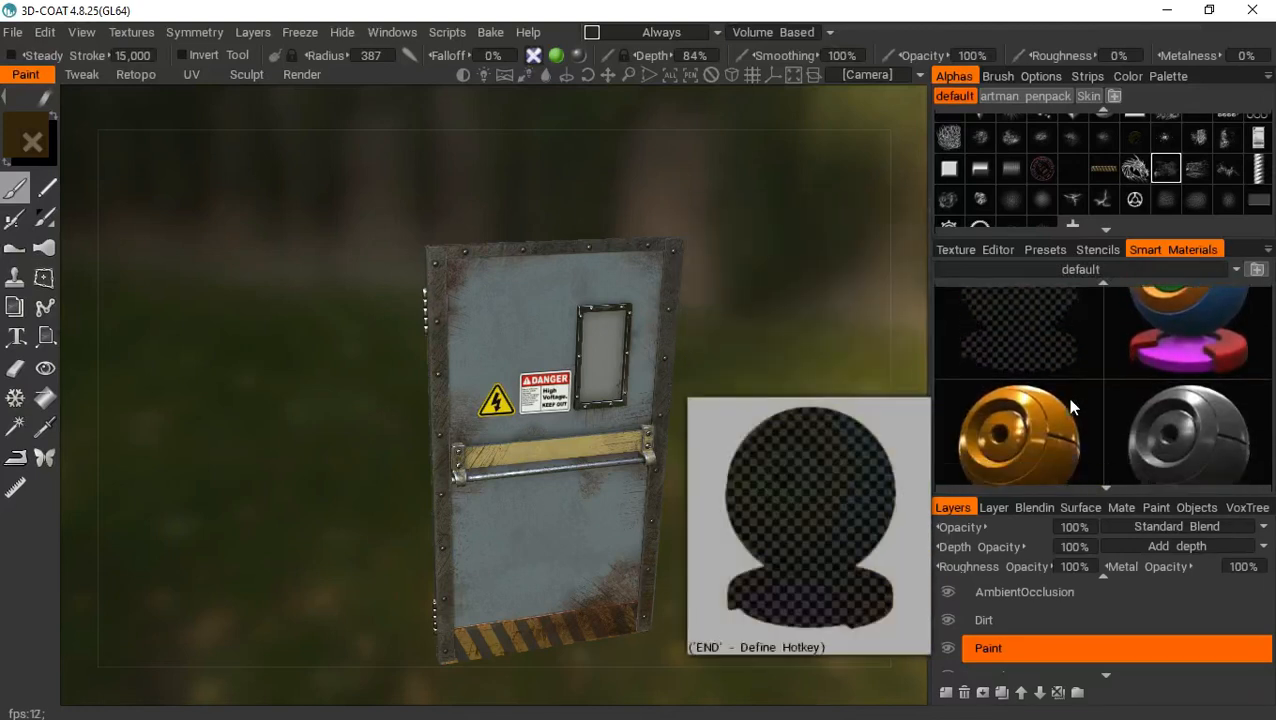
scroll(1068, 410, "down", 1)
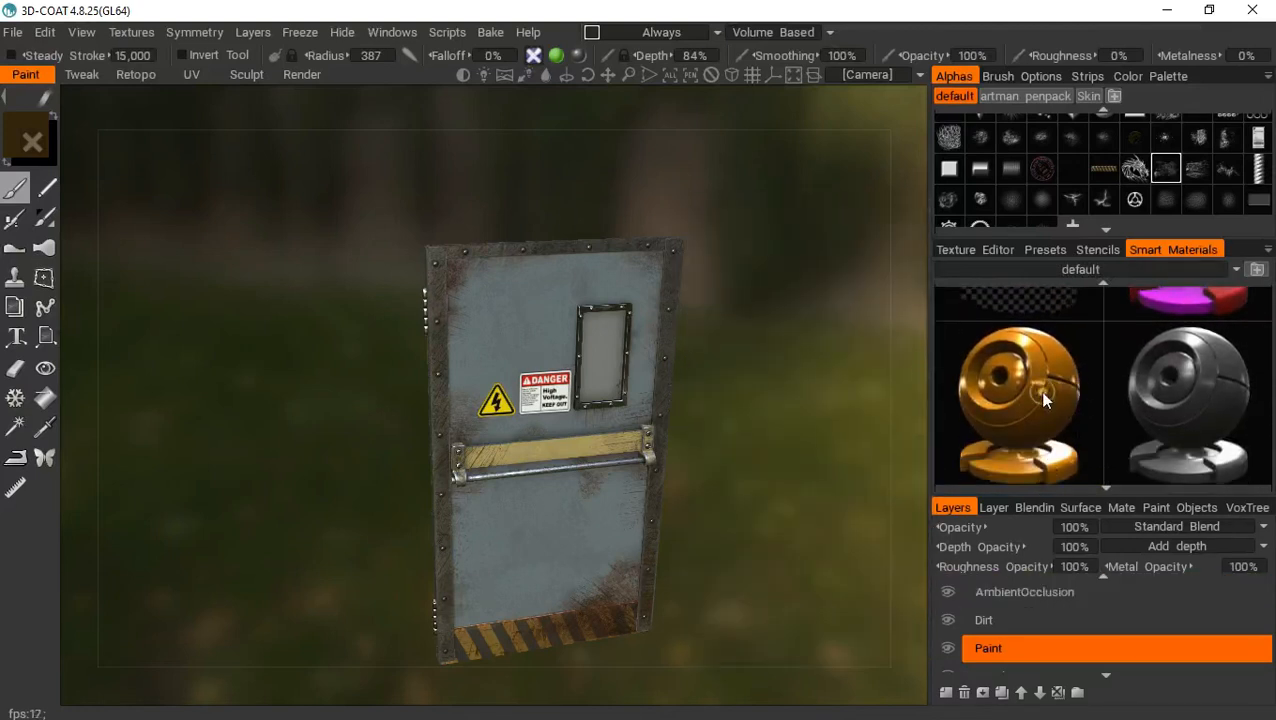
scroll(1041, 408, "up", 1)
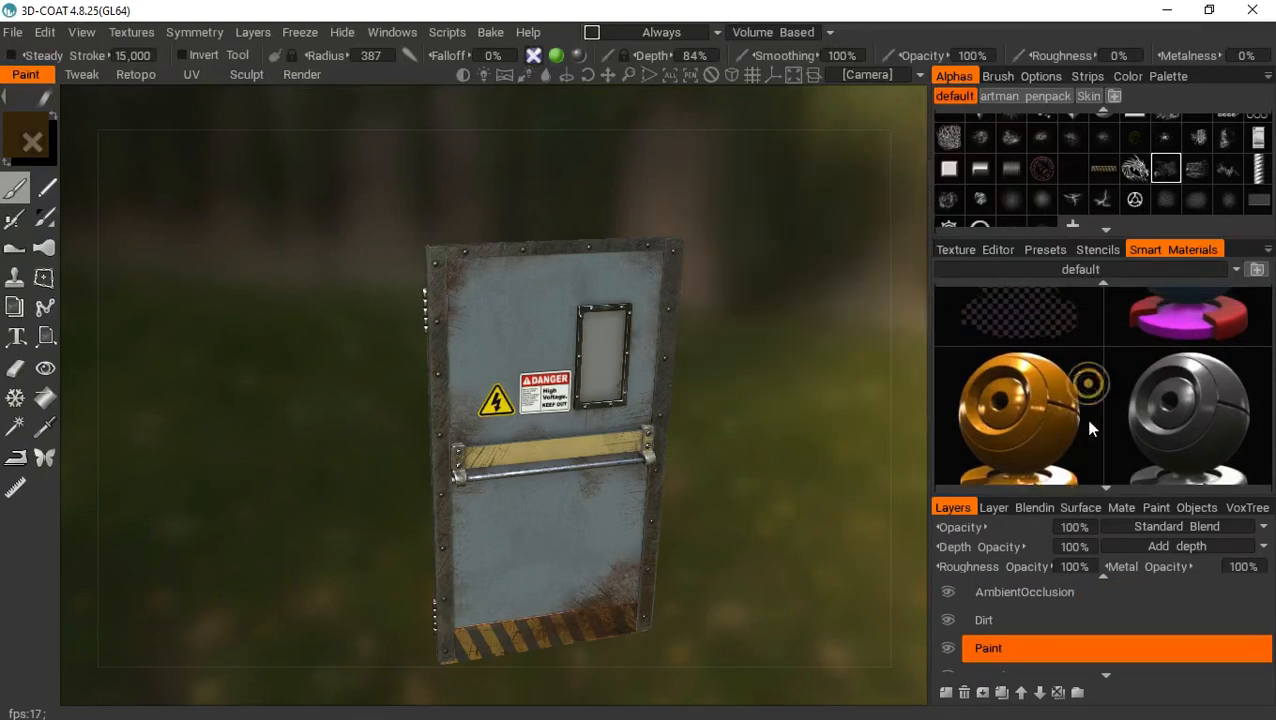
scroll(1090, 428, "up", 2)
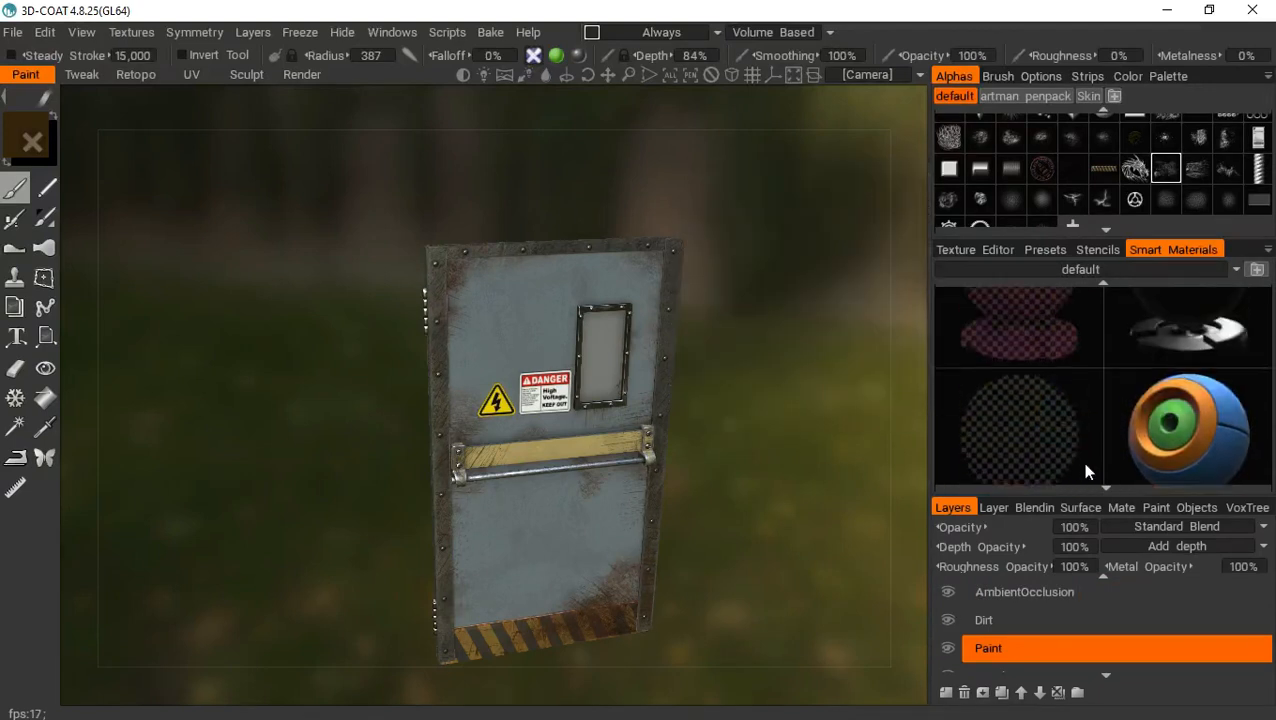
scroll(1085, 464, "up", 3)
scroll(1073, 363, "down", 8)
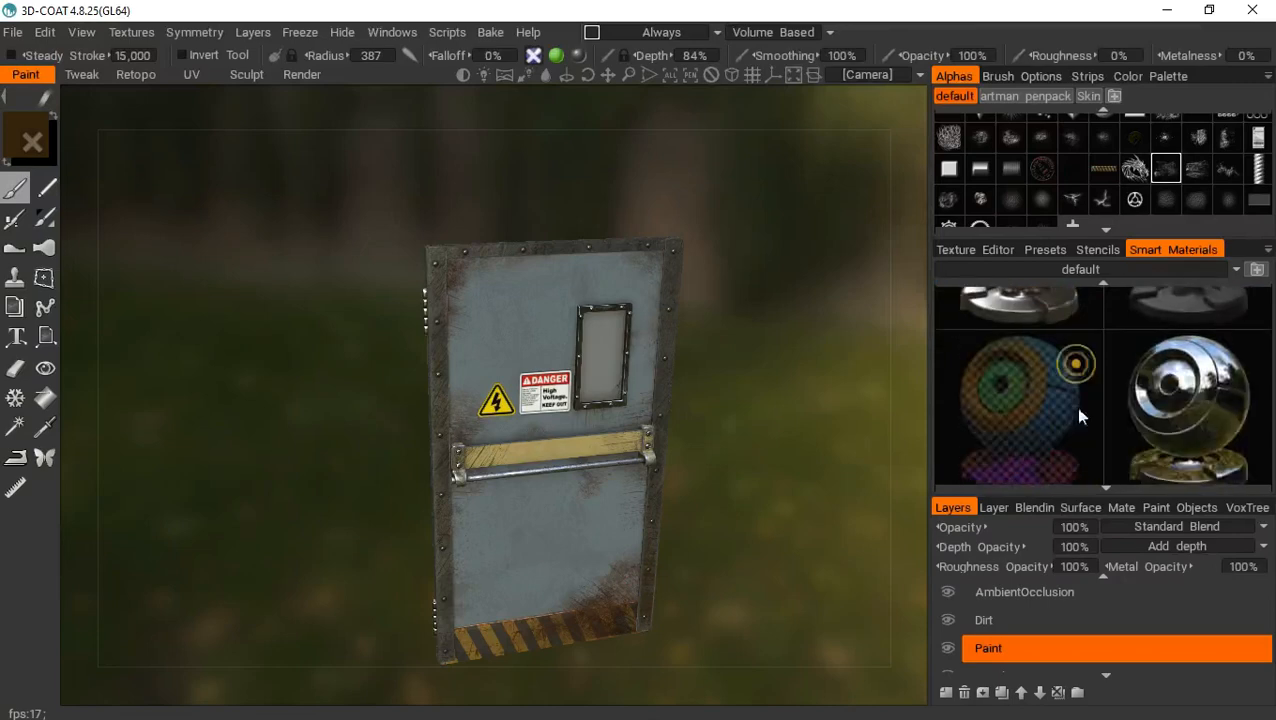
scroll(1079, 410, "down", 5)
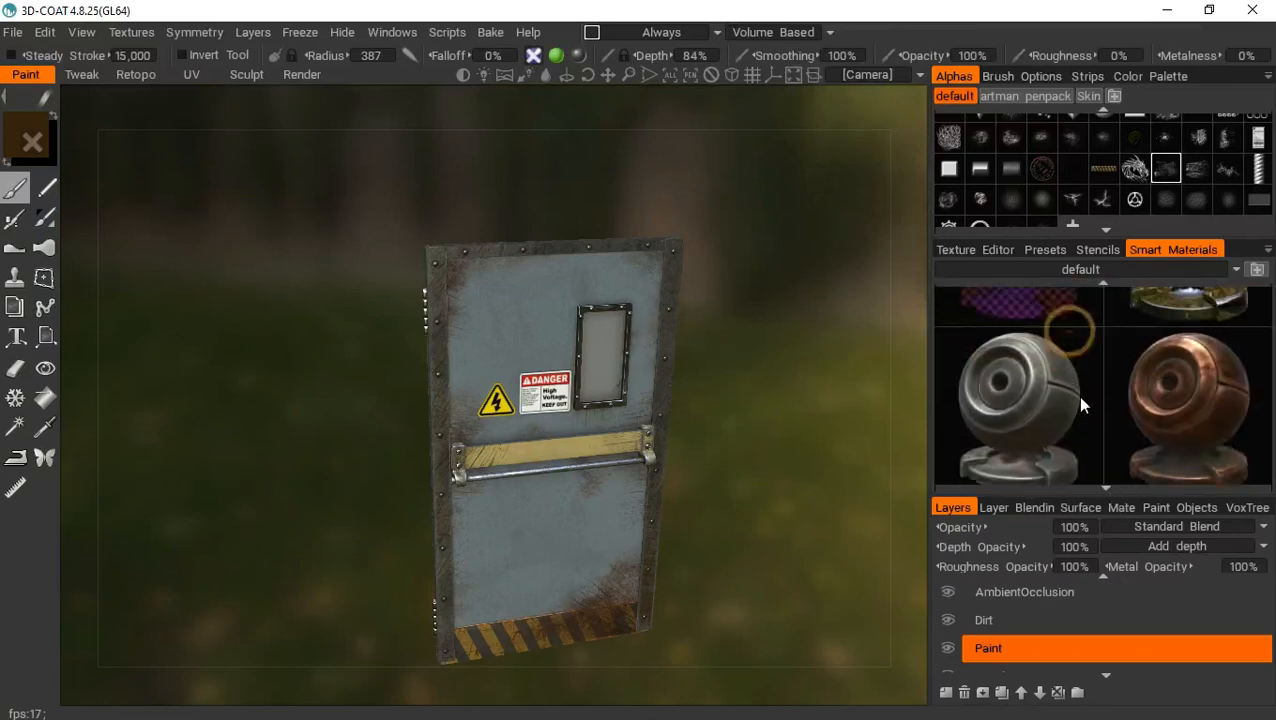
scroll(1079, 400, "up", 1)
mouse_move(1040, 378)
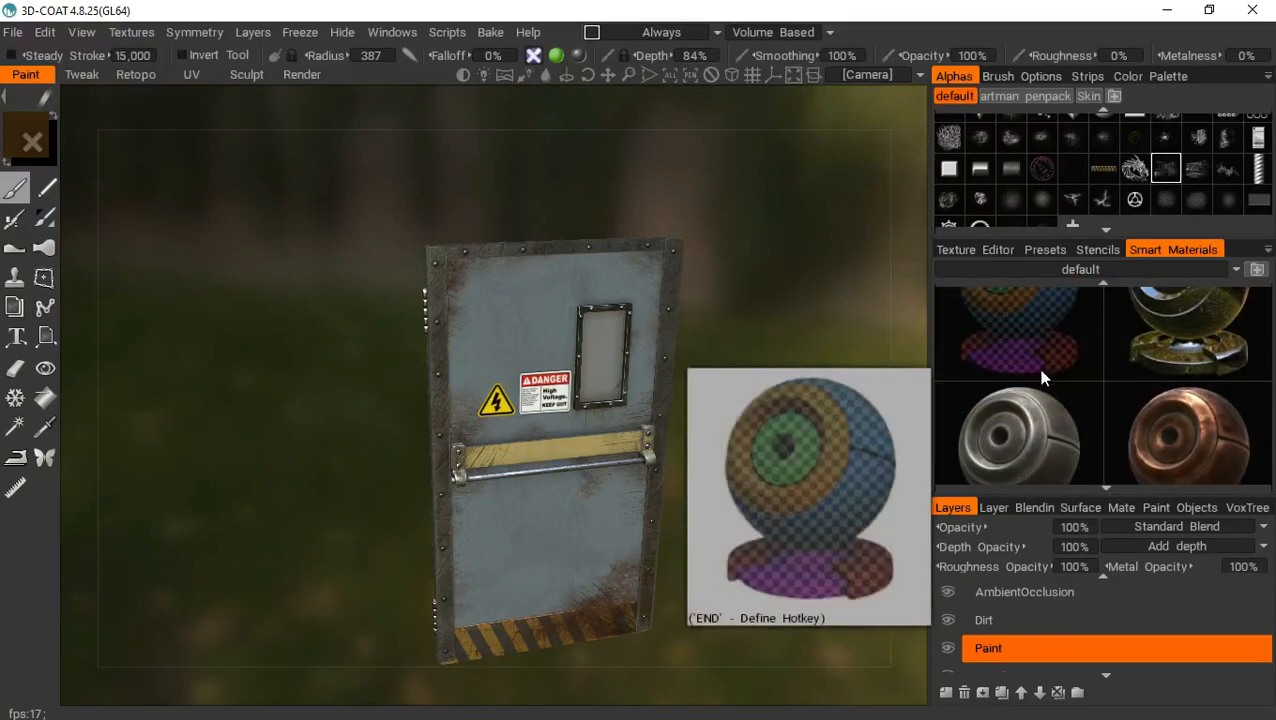
scroll(1087, 343, "up", 4)
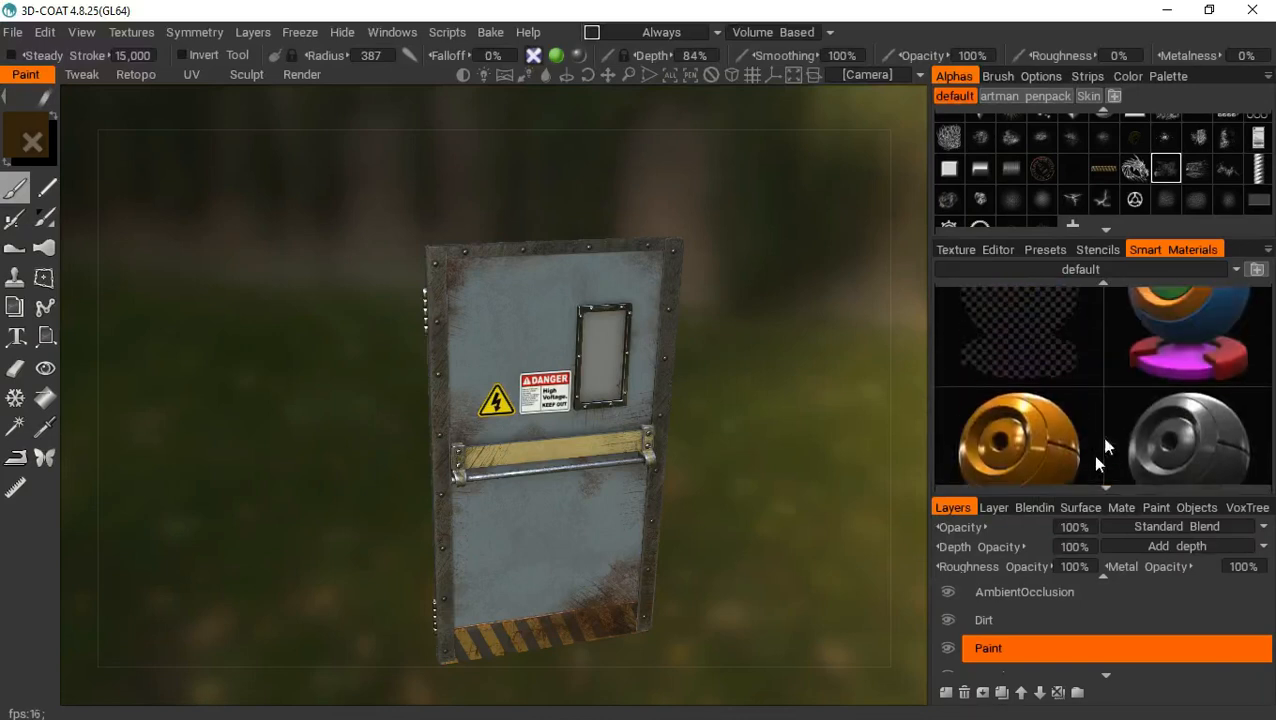
scroll(1128, 410, "up", 3)
scroll(1138, 345, "down", 4)
scroll(1140, 400, "up", 1)
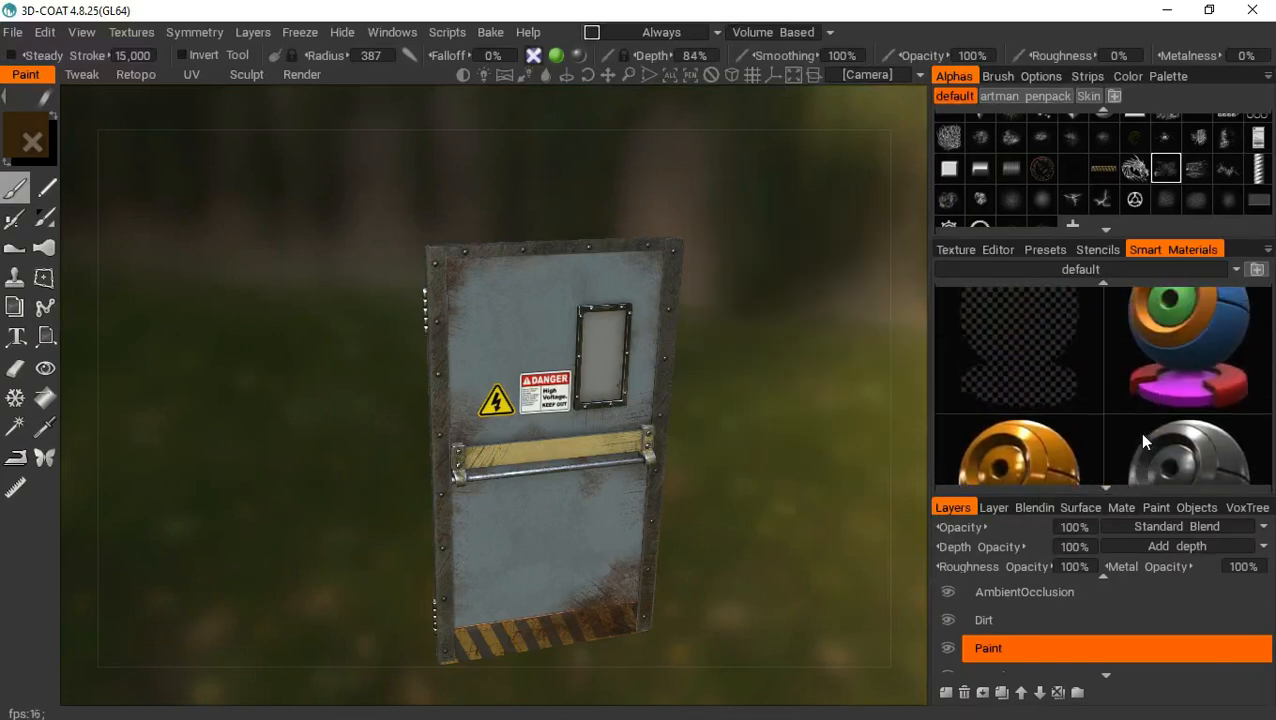
scroll(1165, 400, "up", 1)
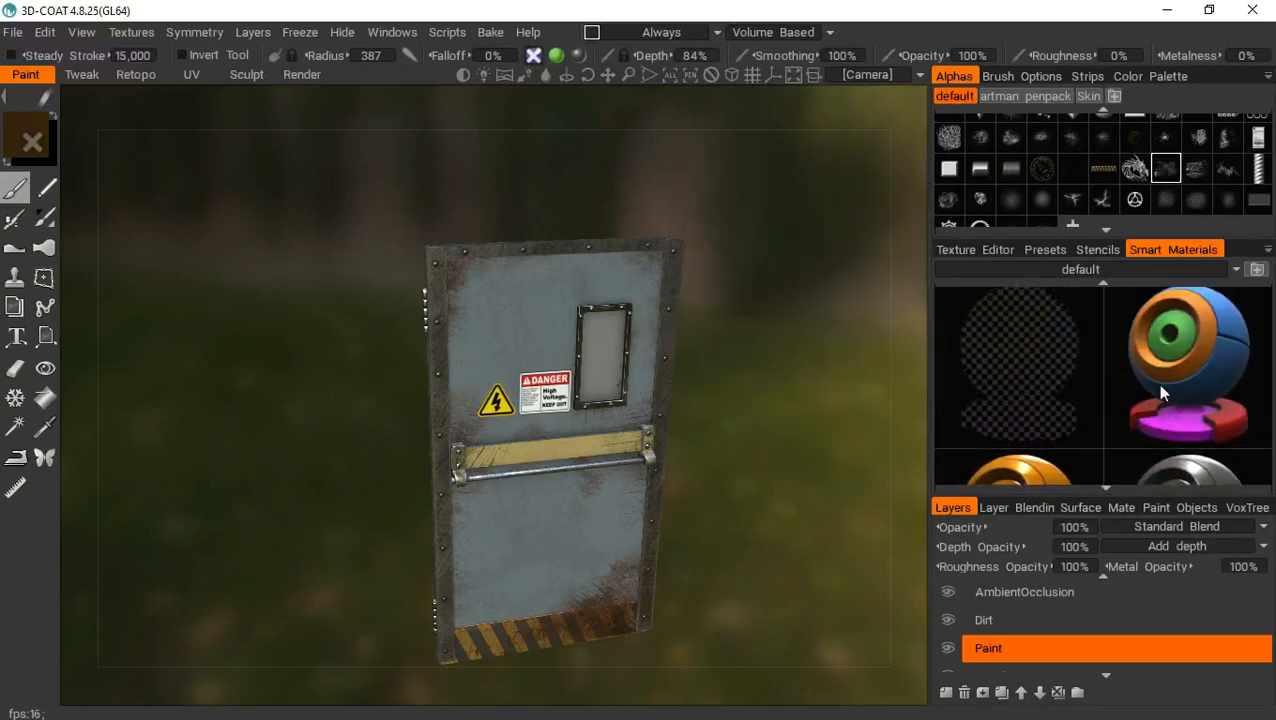
right_click(1156, 384)
left_click(1103, 352)
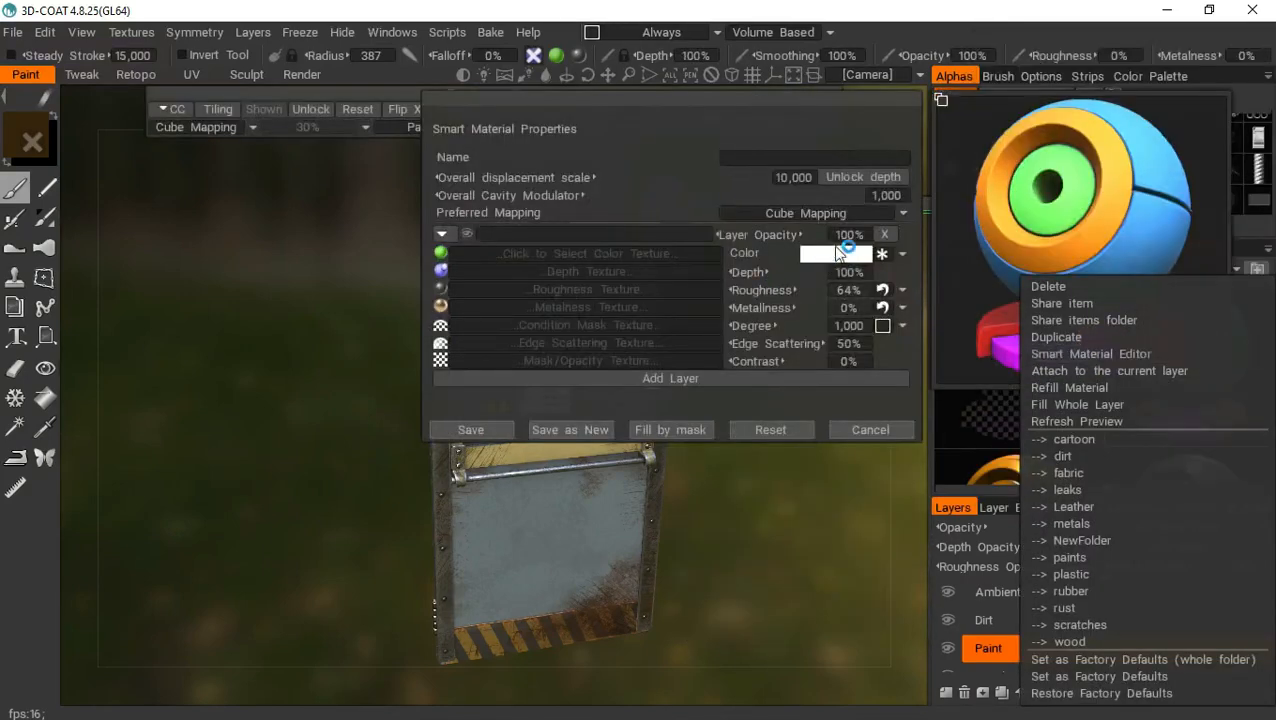
Set the smart material's layer opacity to 30%, roughness to 0% and metalness to 100%
left_click(850, 234)
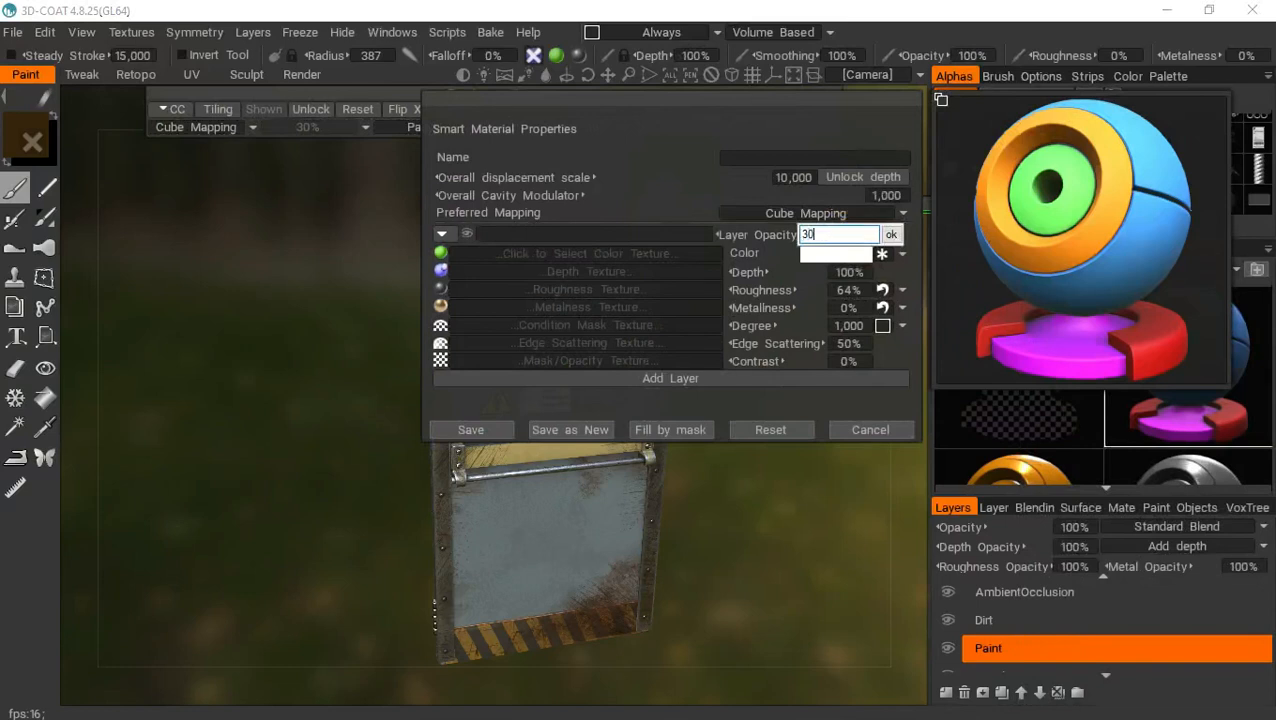
key("Return")
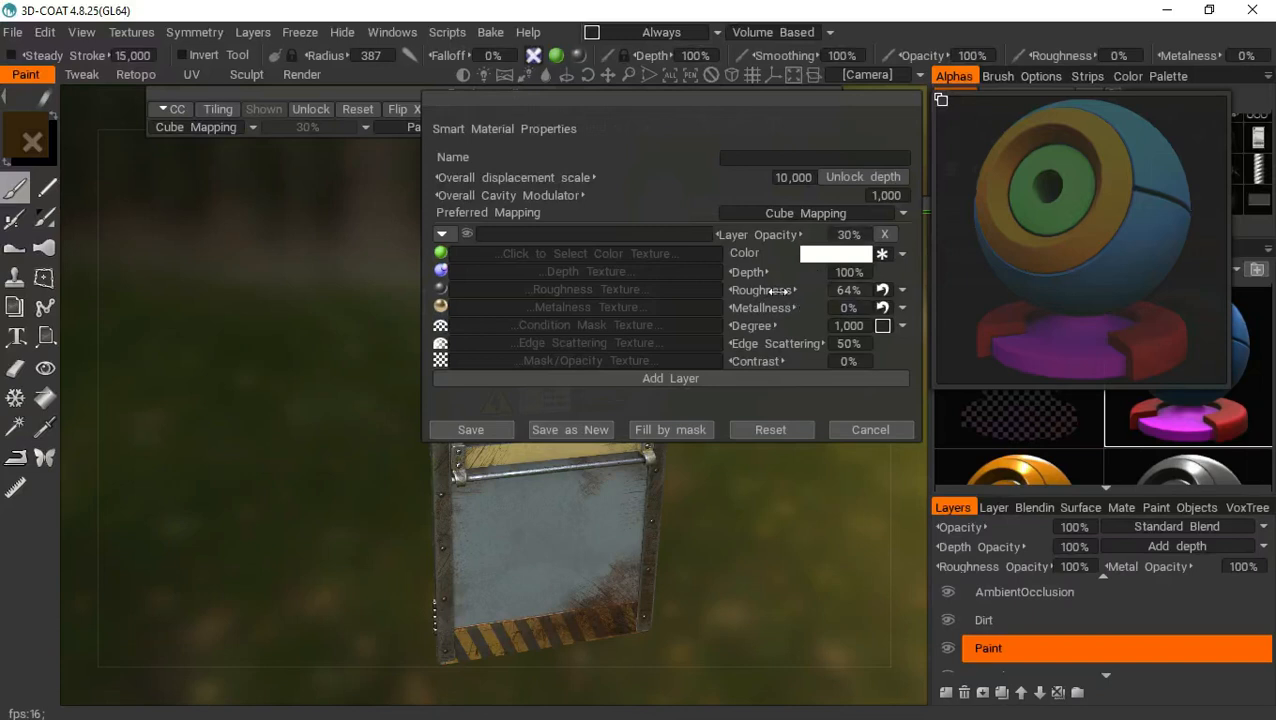
left_click_drag(421, 338, 421, 338)
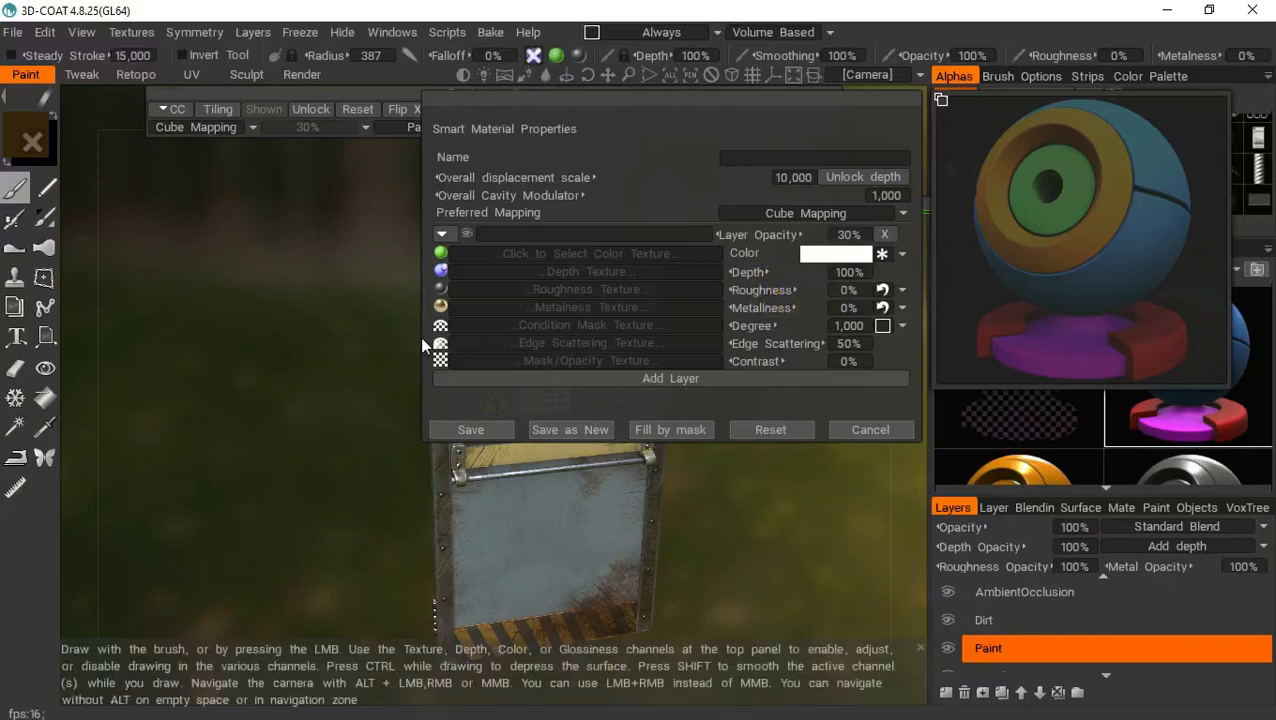
left_click(748, 309)
Raise the smart material's layer opacity to 100% to compare its preview
left_click(850, 235)
type("100")
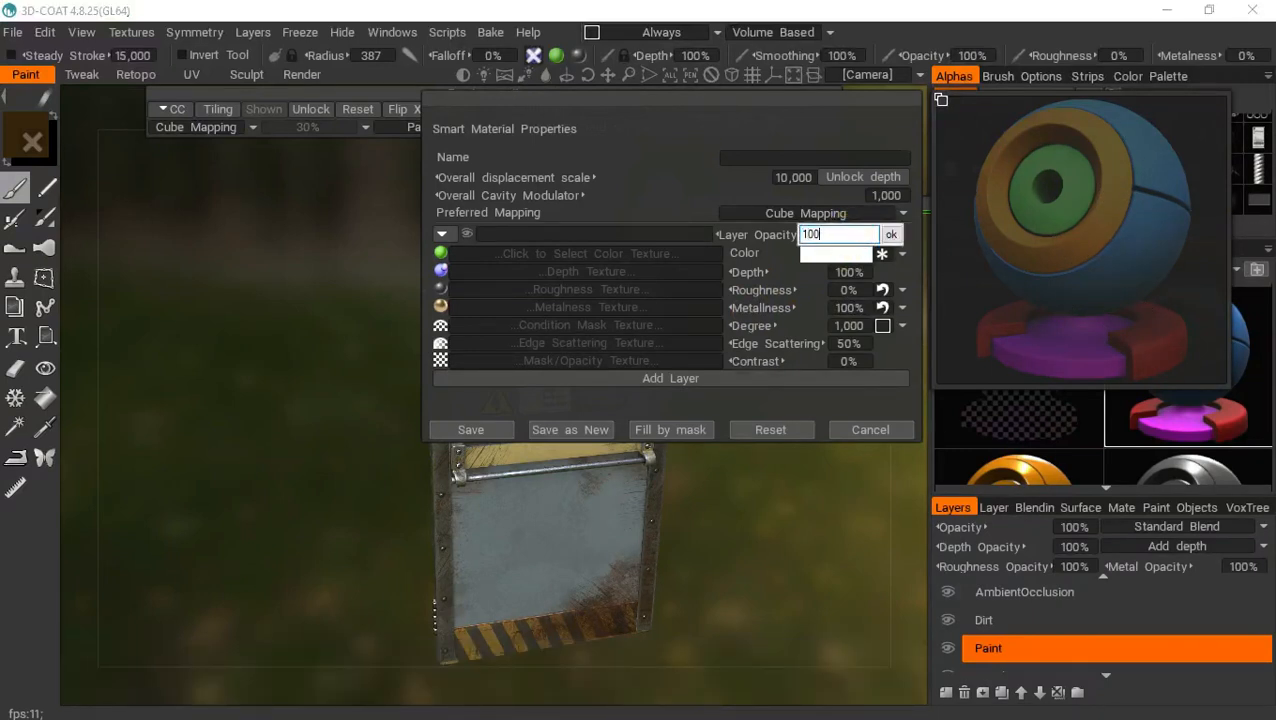
key("Return")
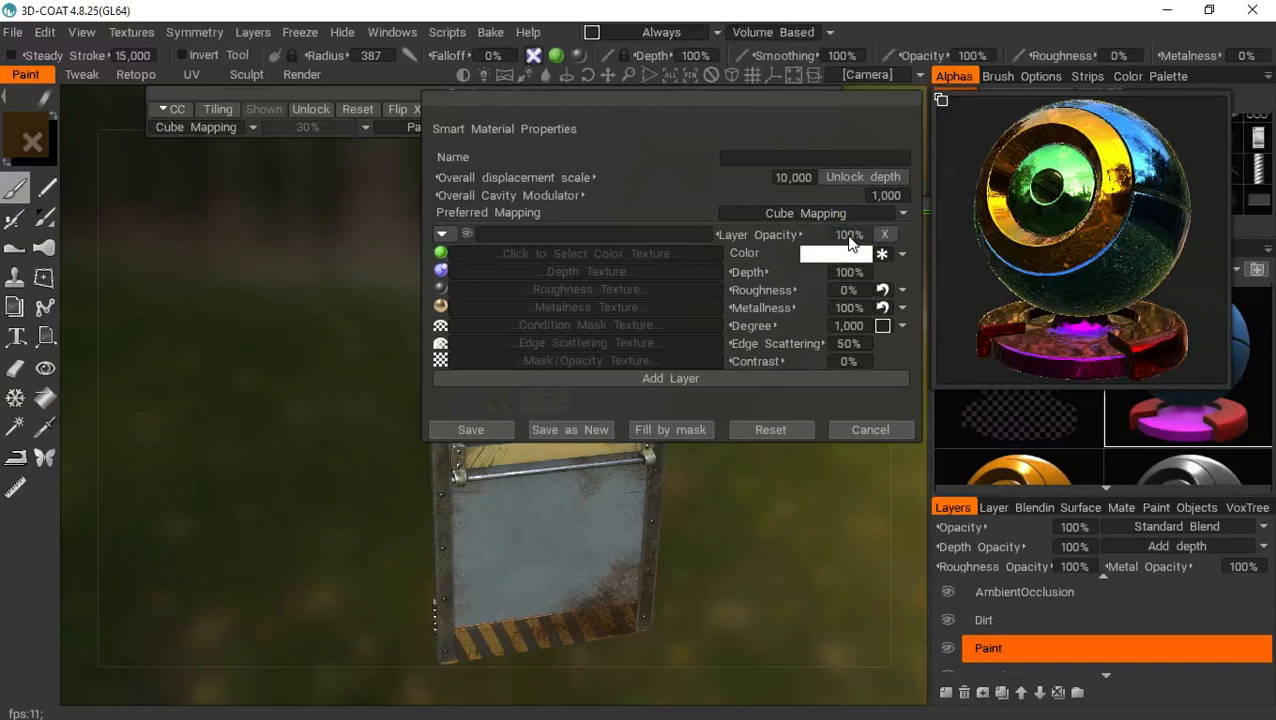
Set the smart material's layer opacity to 30% and save the material
left_click(850, 235)
type("30")
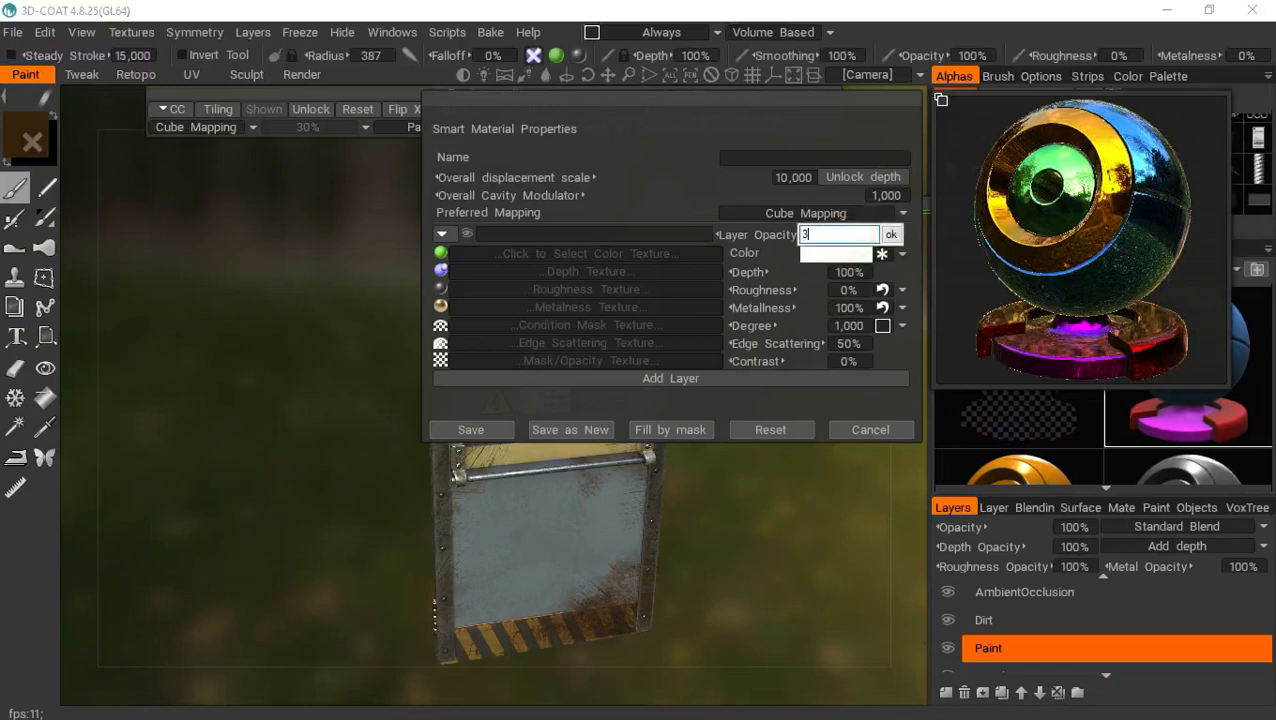
key("Return")
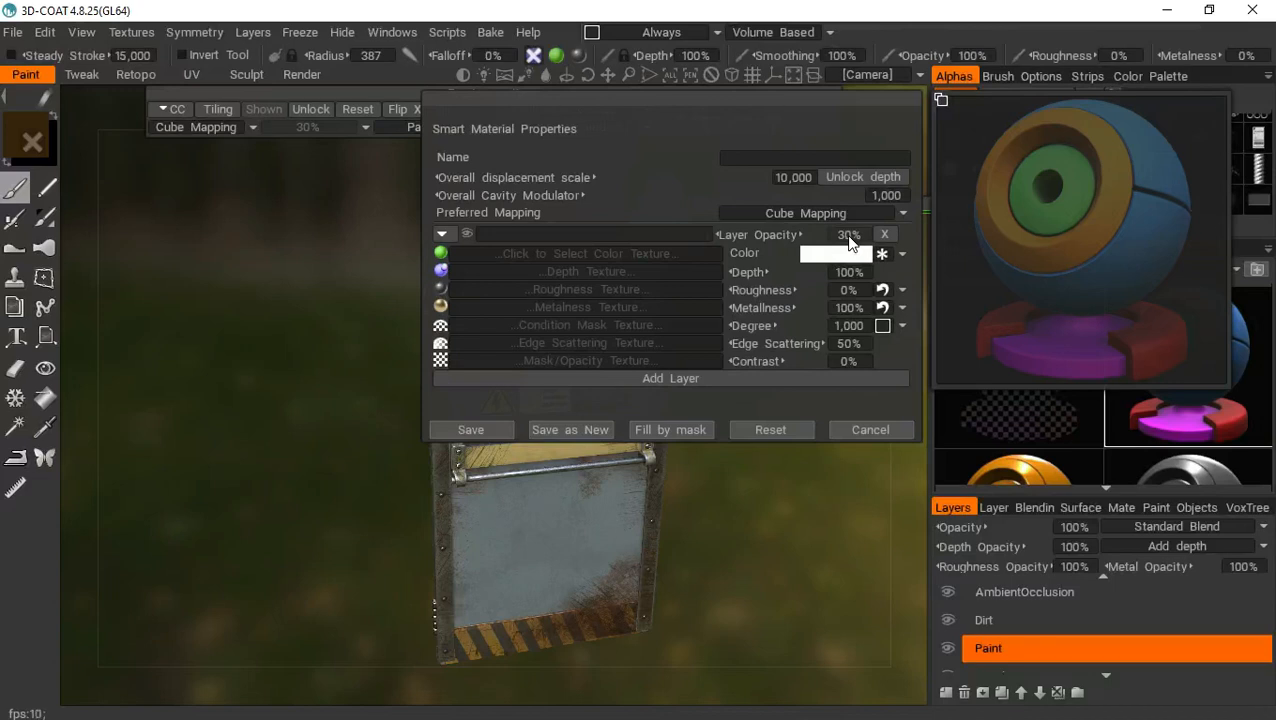
left_click(487, 430)
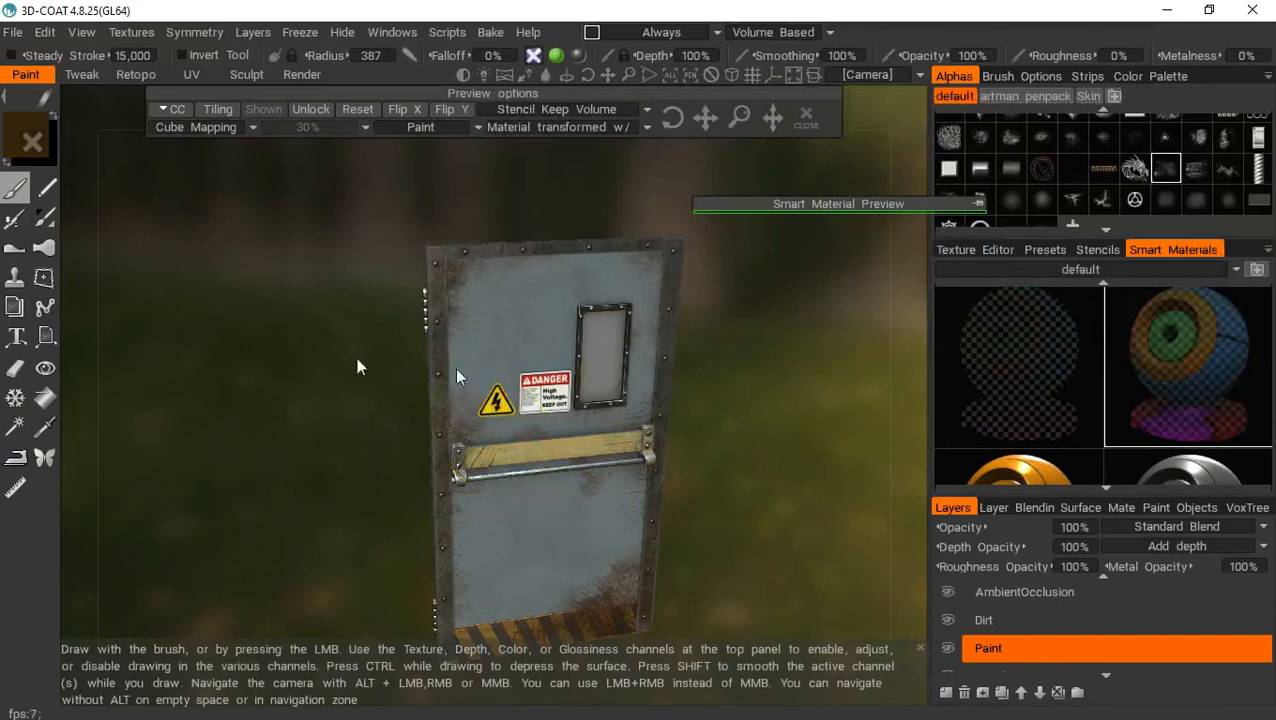
Choose the Fill tool and set the paint color to a neutral grey with 0% saturation and 52% lightness
left_click(46, 402)
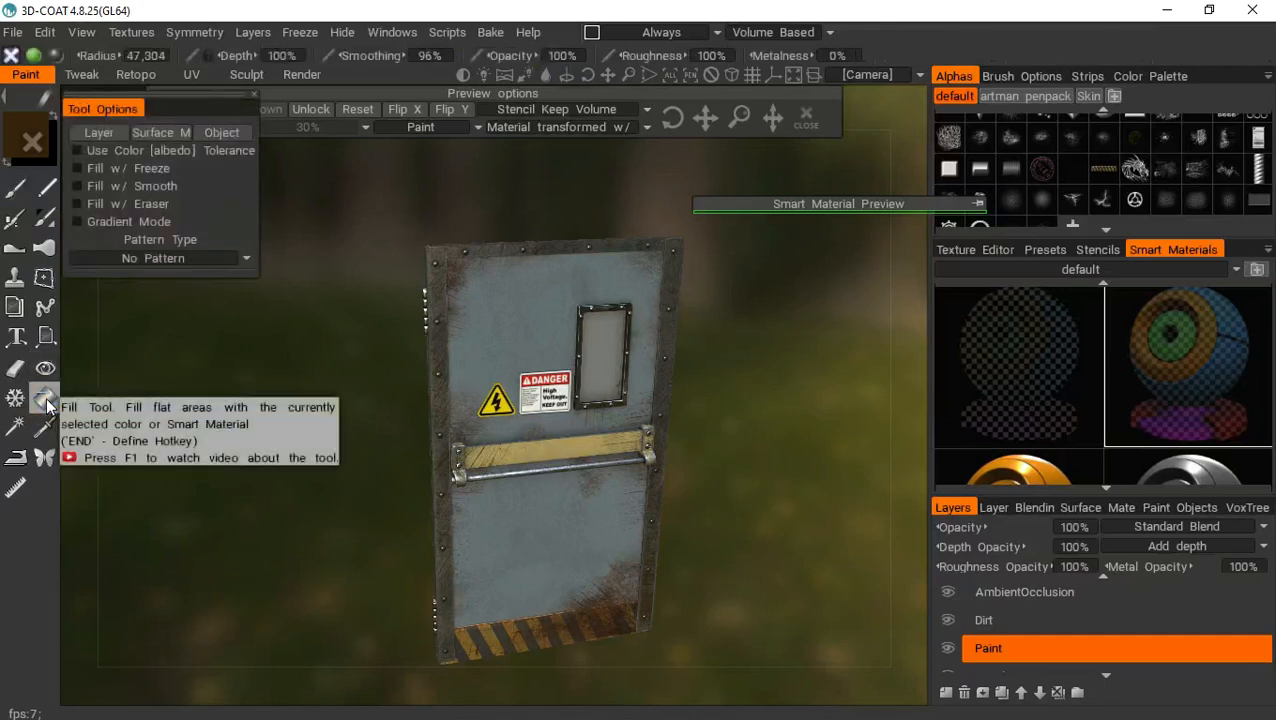
left_click(32, 141)
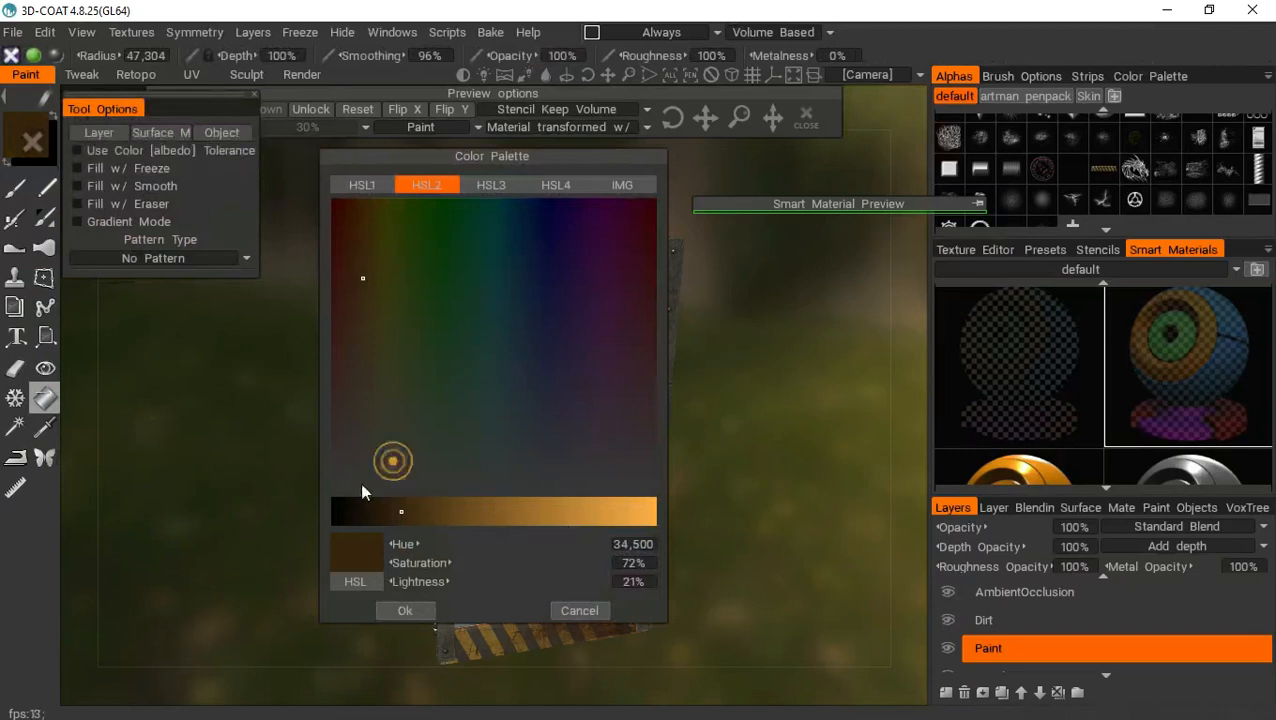
left_click(394, 336)
left_click(381, 512)
left_click_drag(339, 483, 325, 502)
left_click_drag(529, 521, 500, 510)
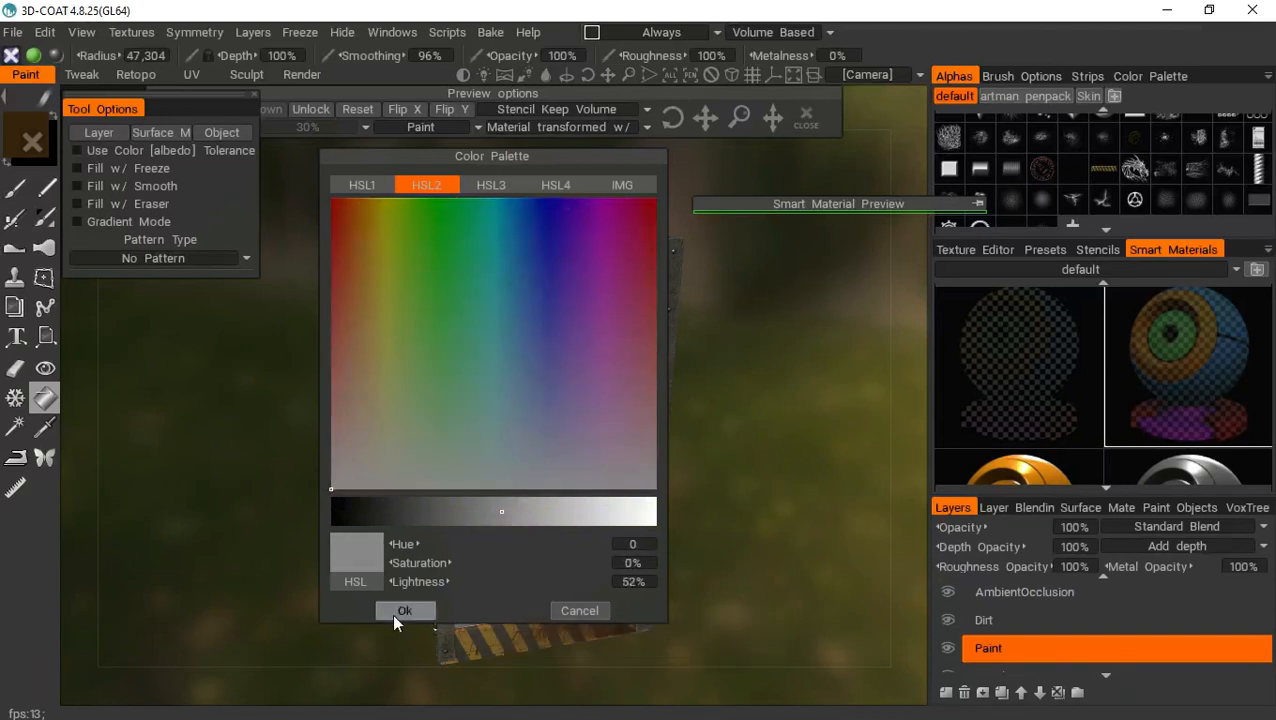
left_click(401, 612)
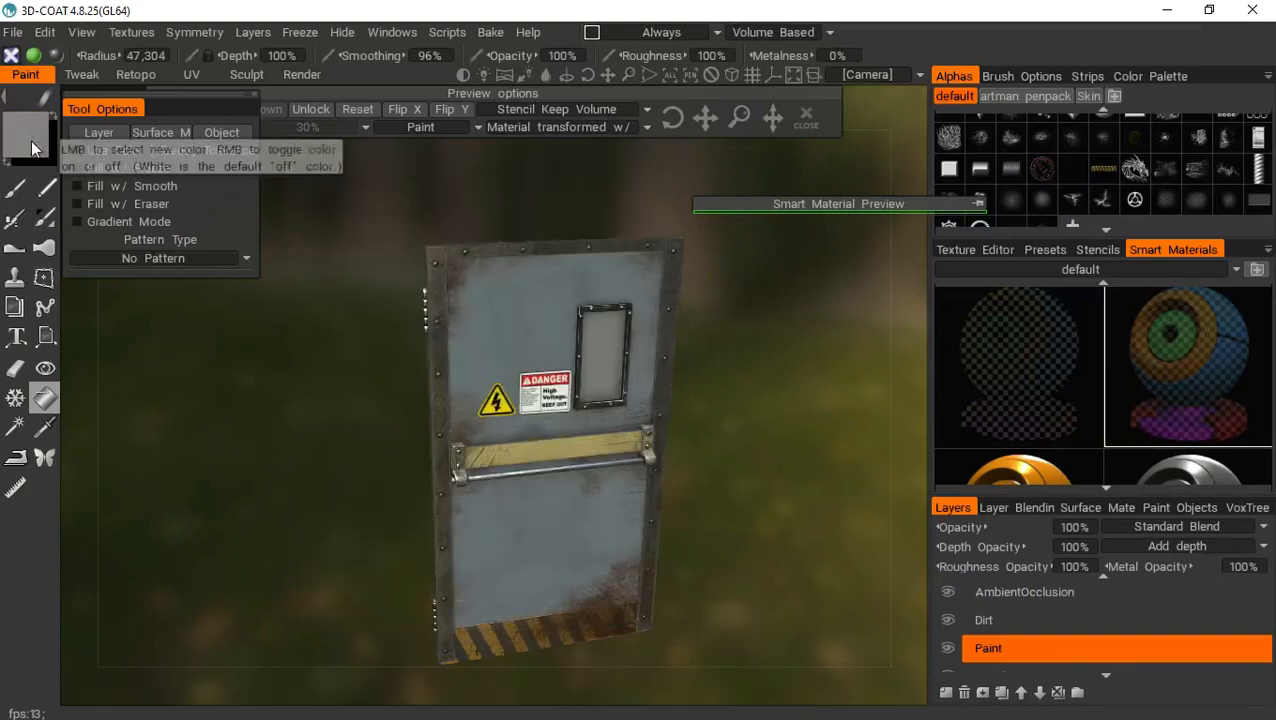
Make Layer 0 the active layer for filling
left_click_drag(608, 80, 596, 67)
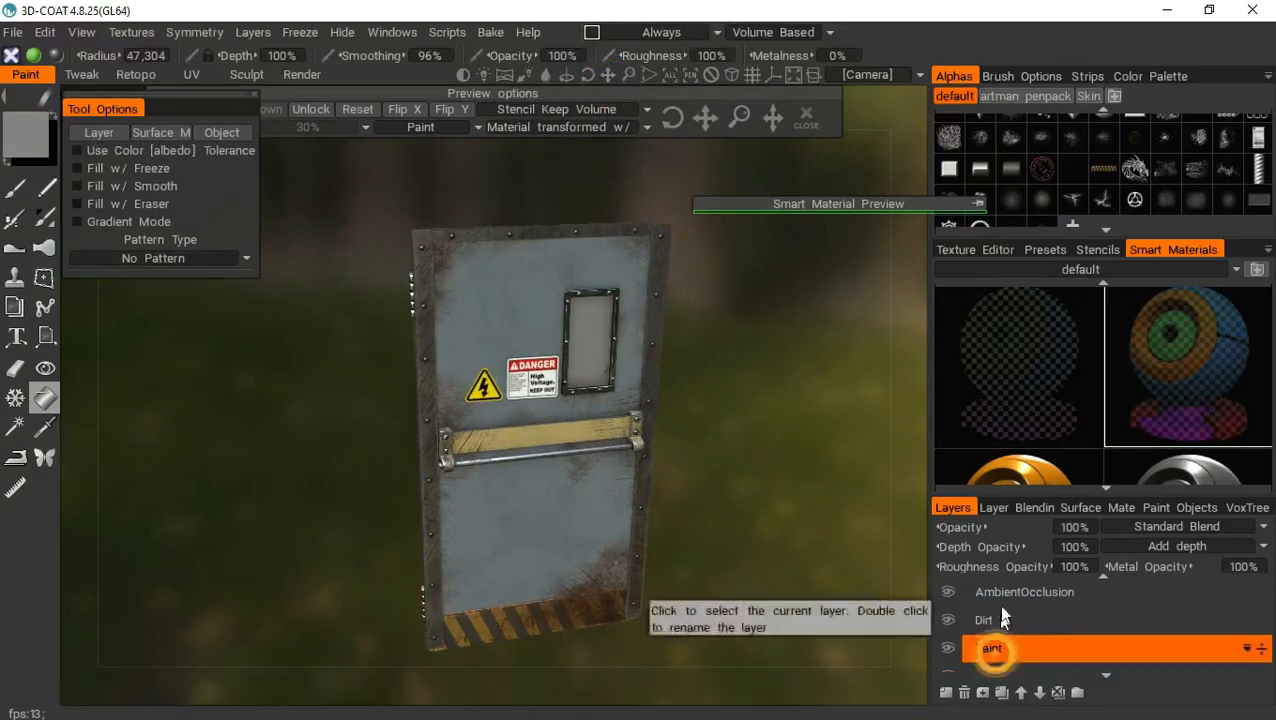
scroll(993, 652, "down", 2)
left_click(993, 645)
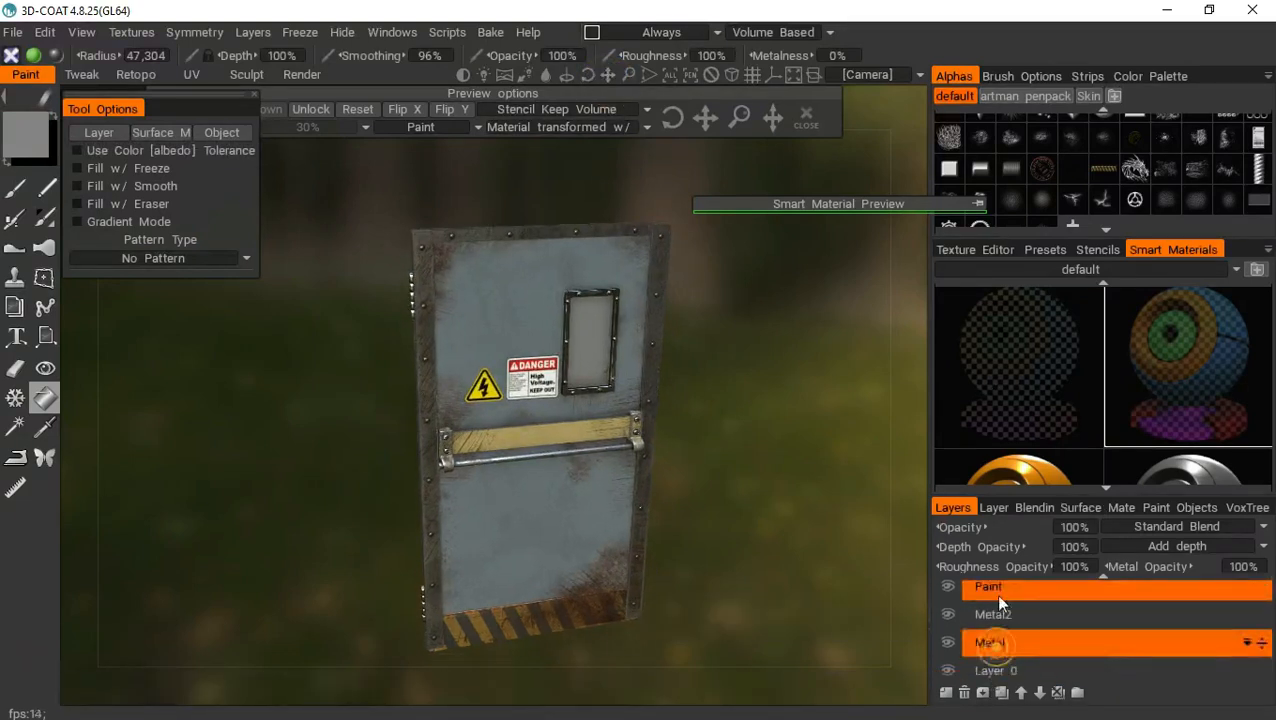
left_click(997, 662)
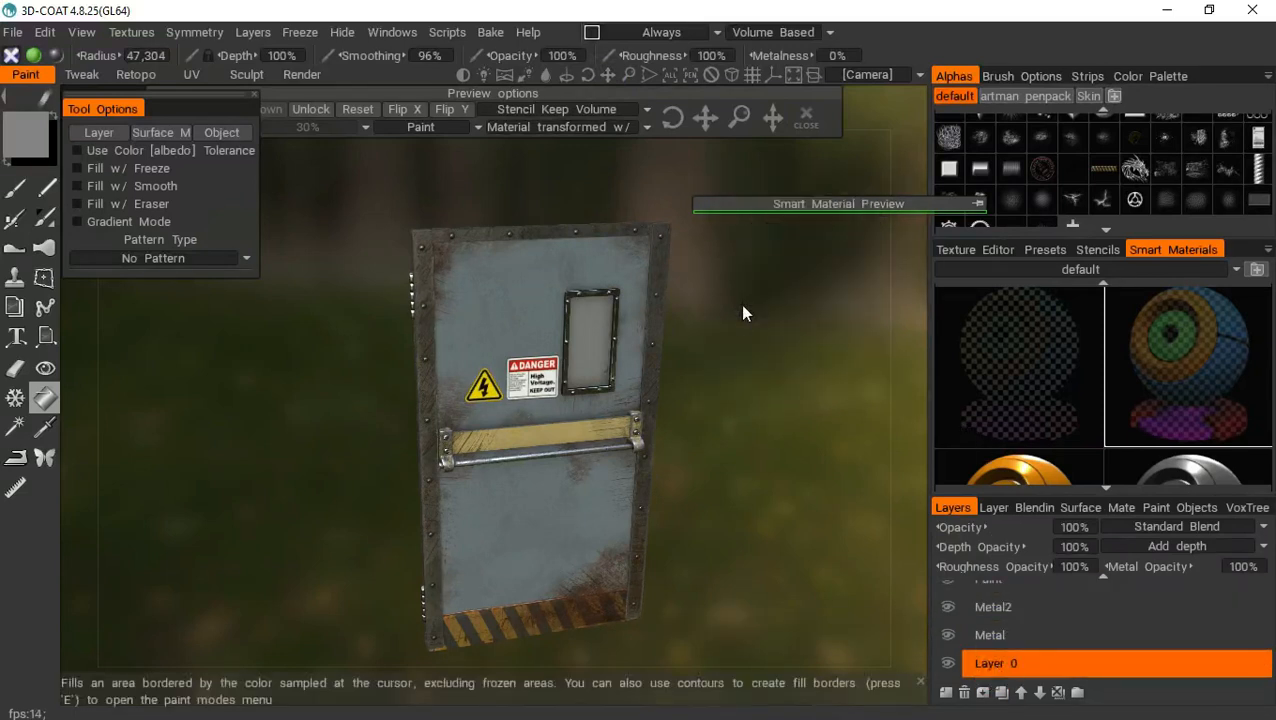
mouse_move(625, 74)
left_mouse_down()
mouse_move(669, 77)
mouse_move(626, 74)
left_mouse_up()
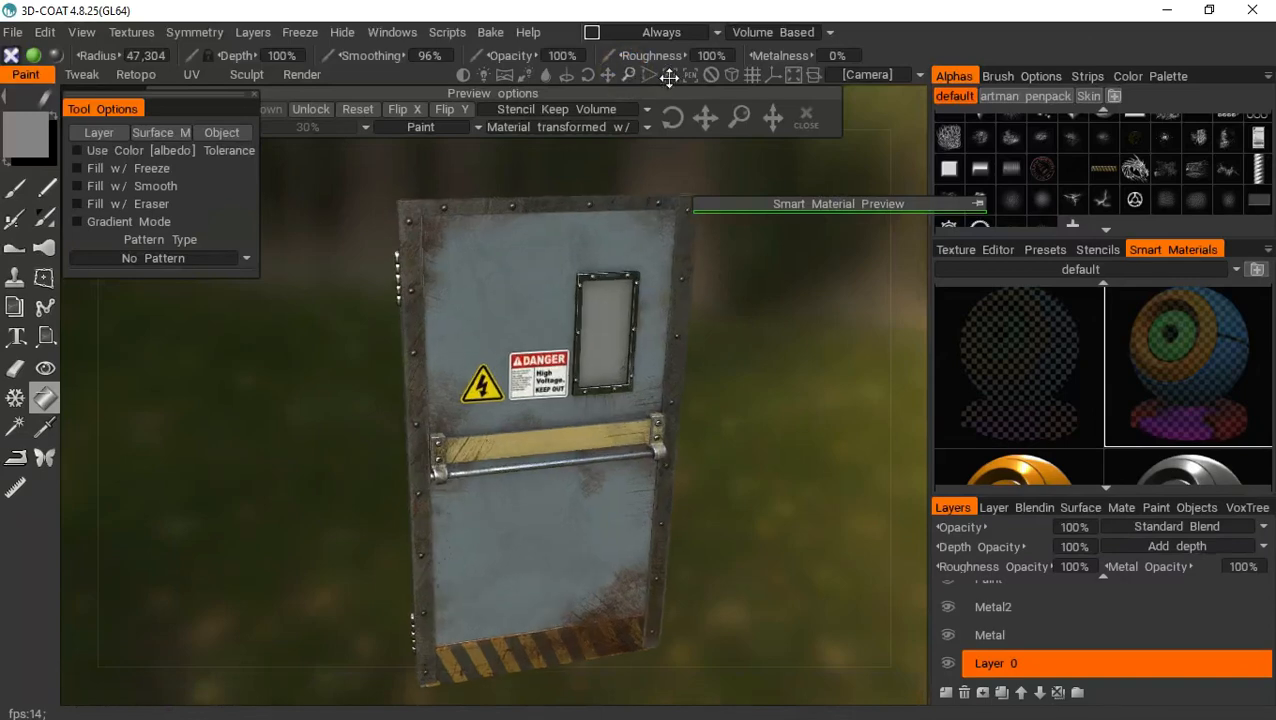
Turn on the depth channel and fill the door's window pane on Layer 0 with the neutral grey
left_click_drag(723, 345, 743, 303)
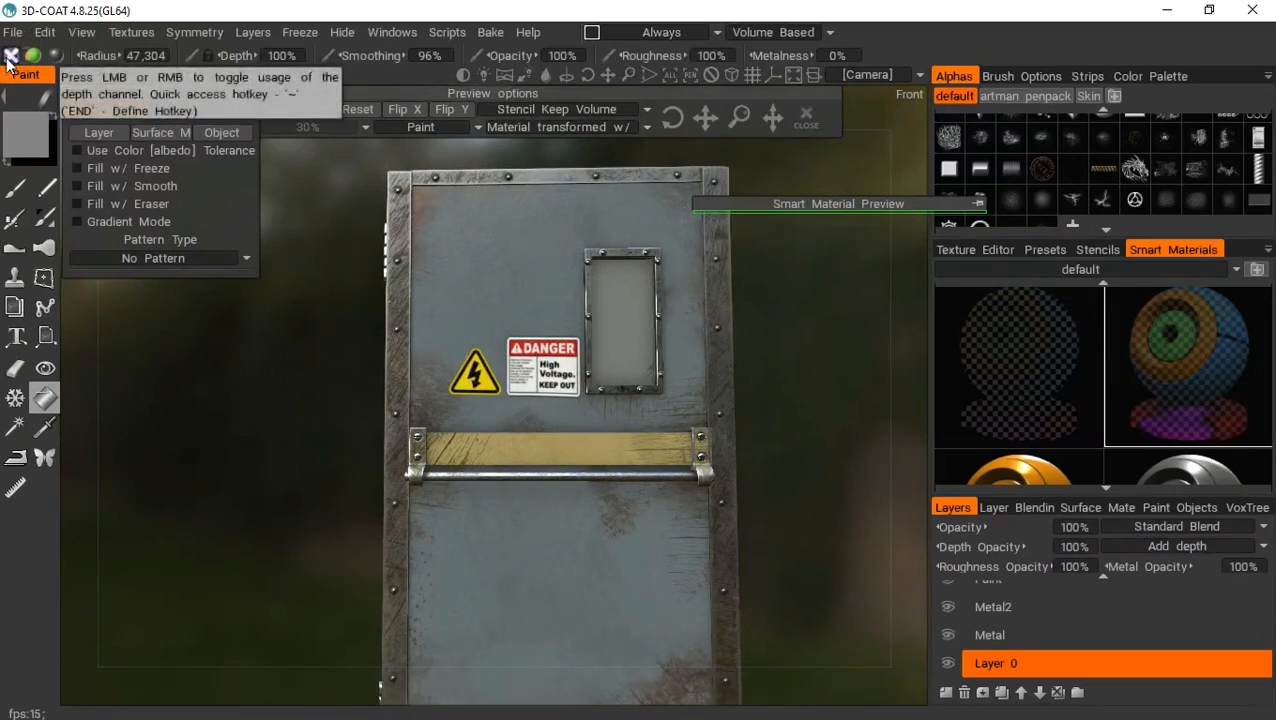
left_click(624, 318)
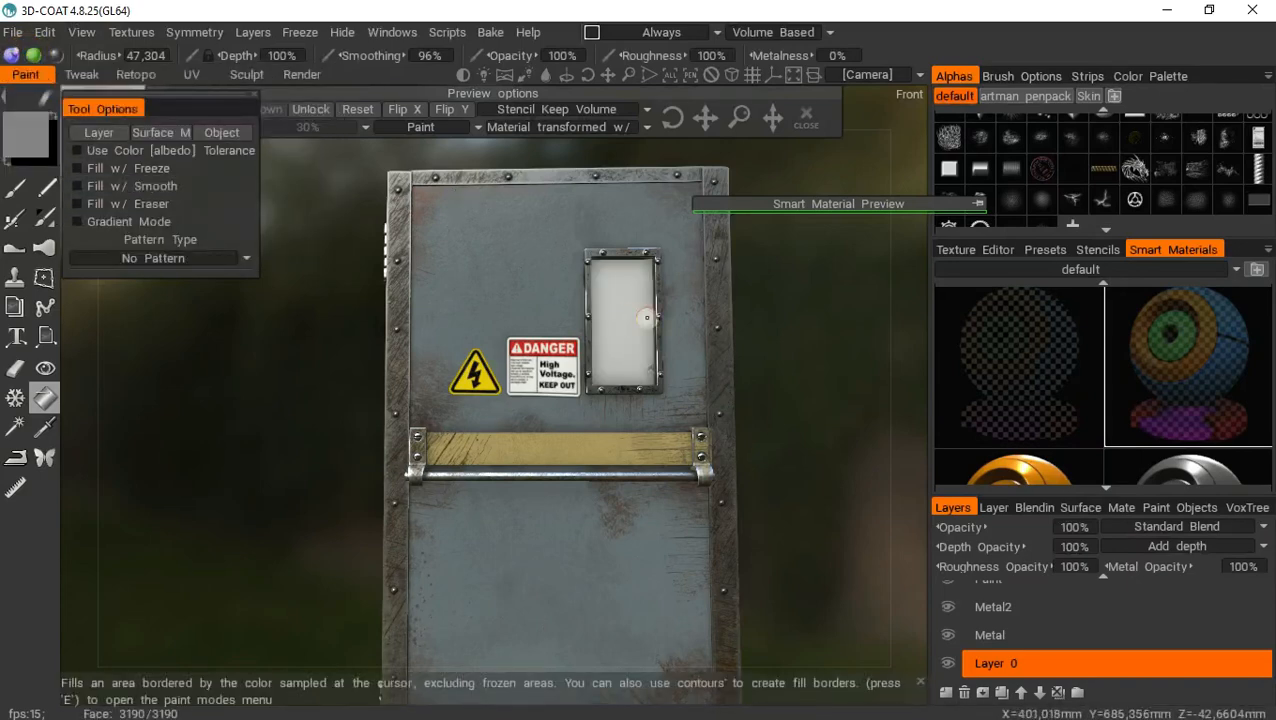
left_click_drag(780, 298, 771, 368)
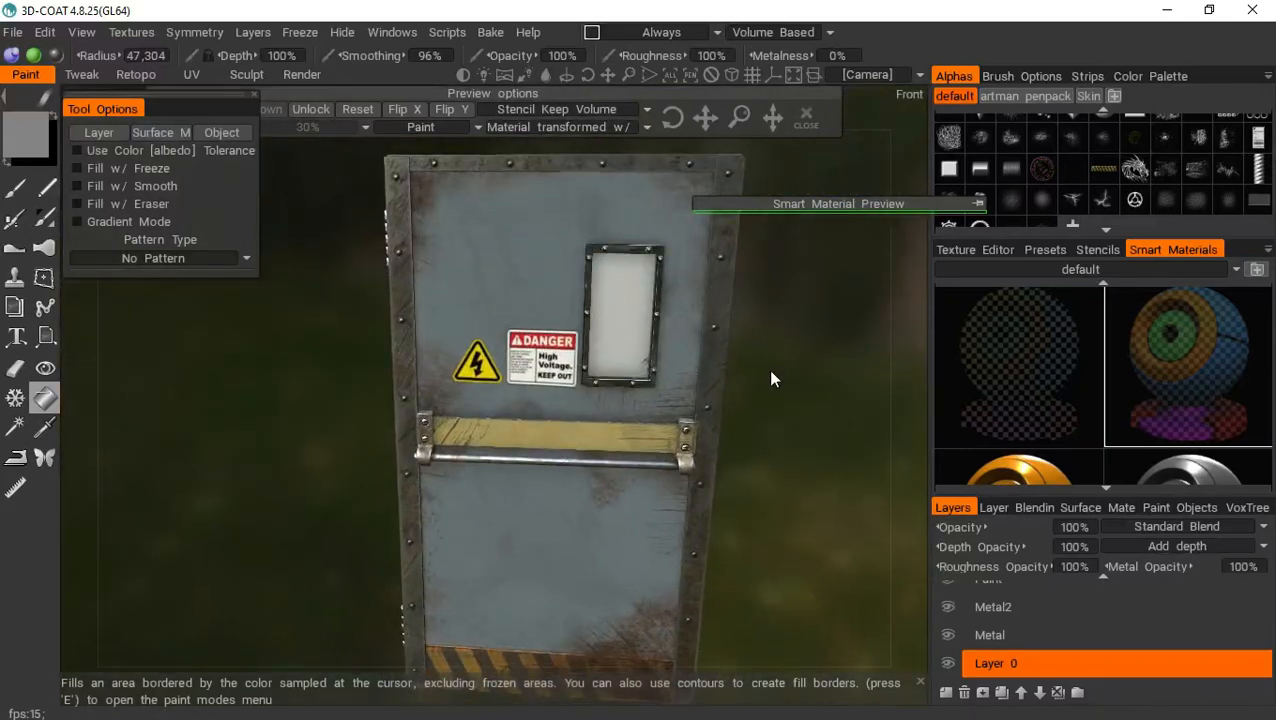
Make AmbientOcclusion the active layer, enable Fill w/ Eraser, and erase that layer's content from the window pane
double_click(993, 607)
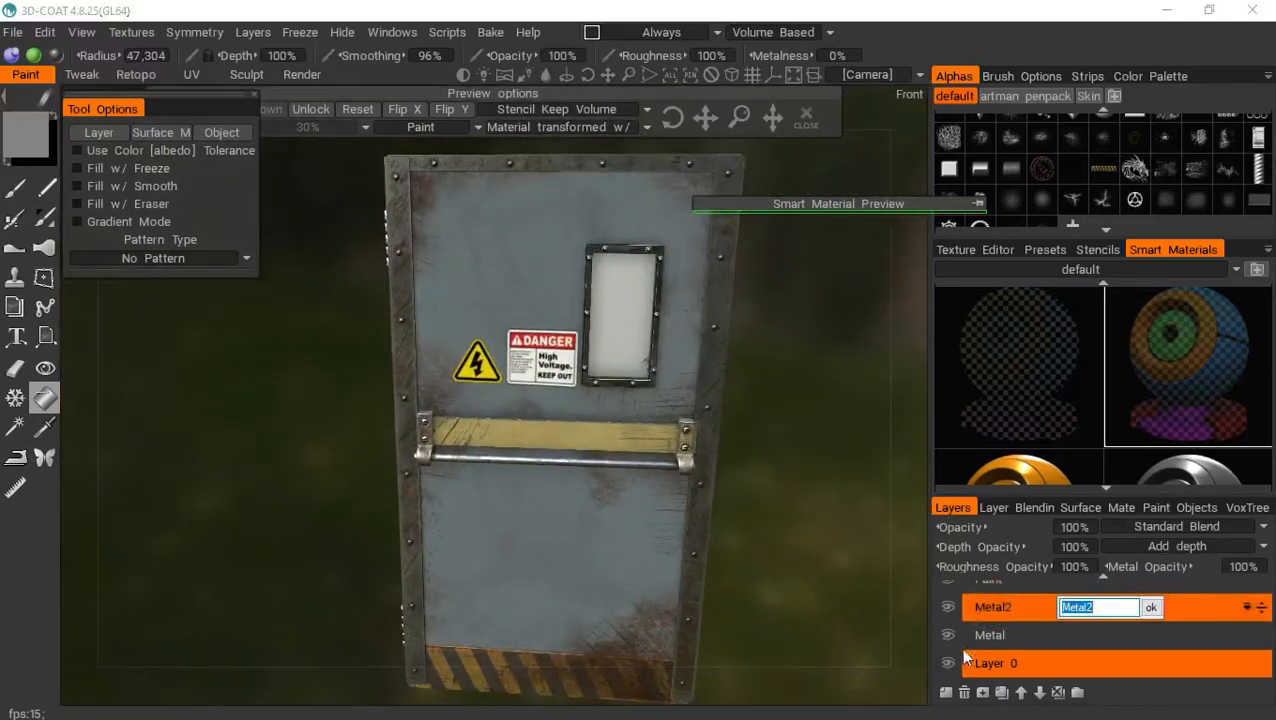
left_click(972, 658)
left_click(998, 630, "ctrl")
left_click(1002, 689)
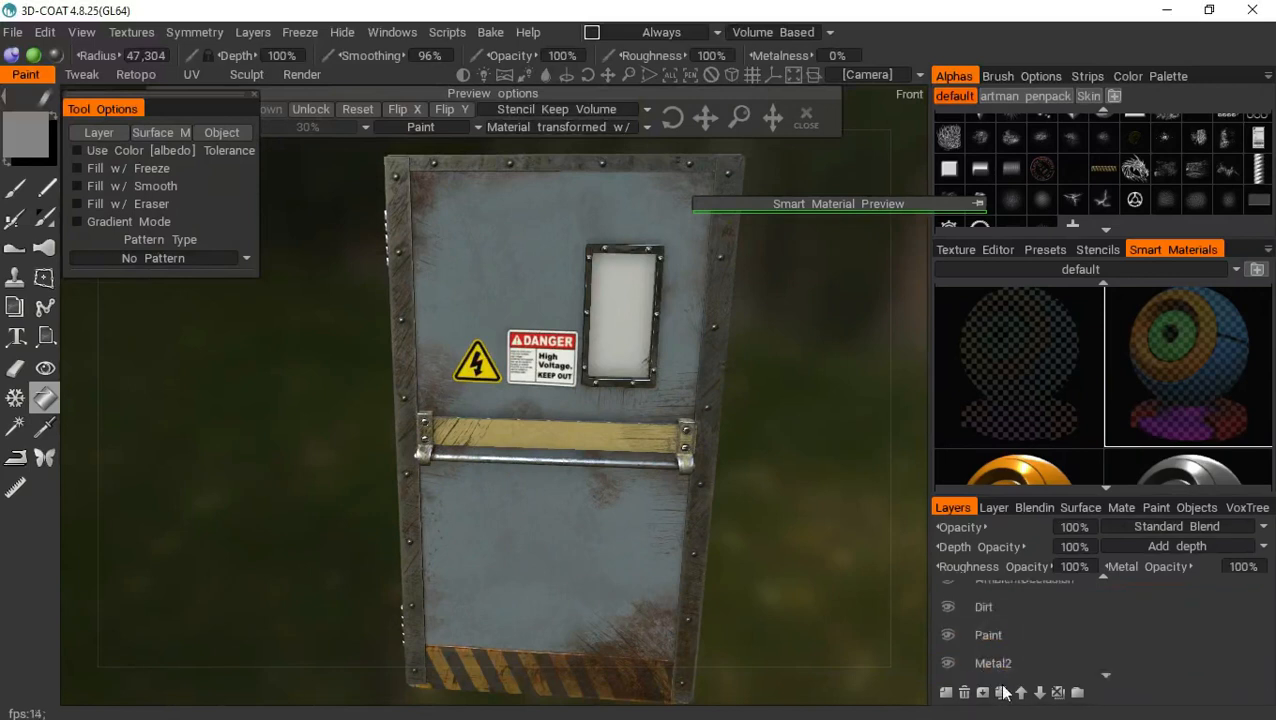
left_click(1000, 586)
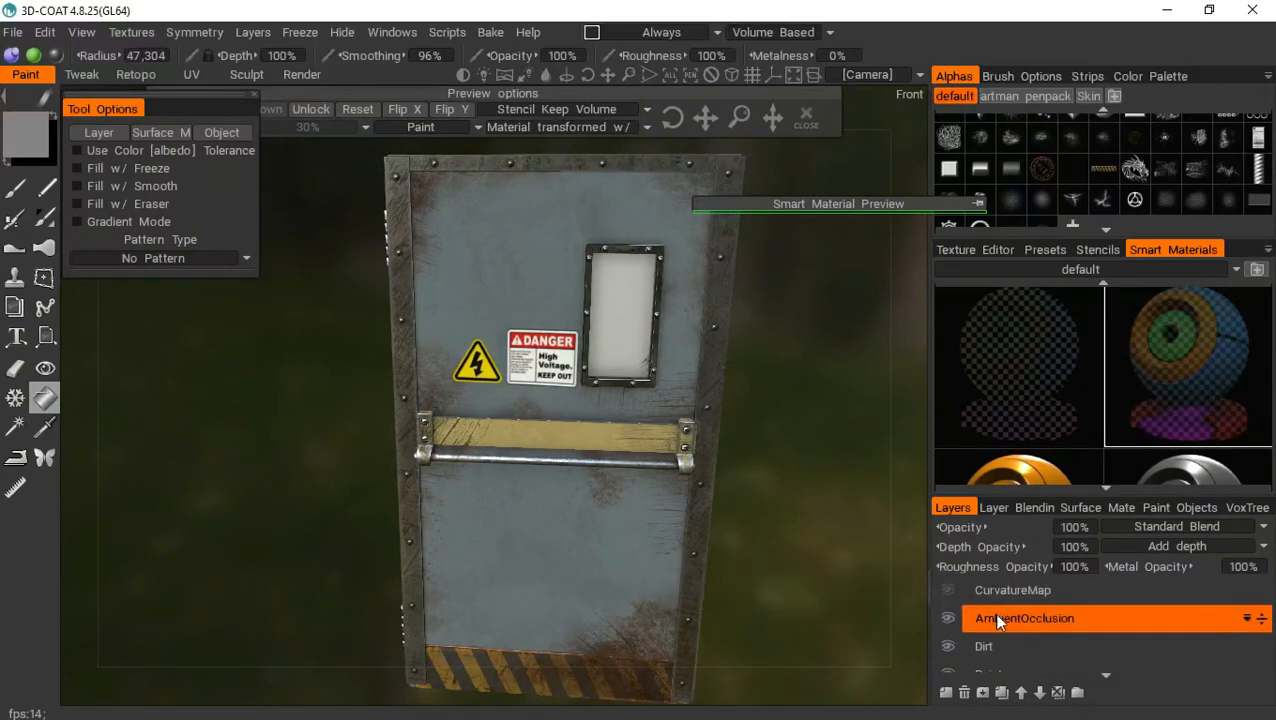
left_click(996, 614)
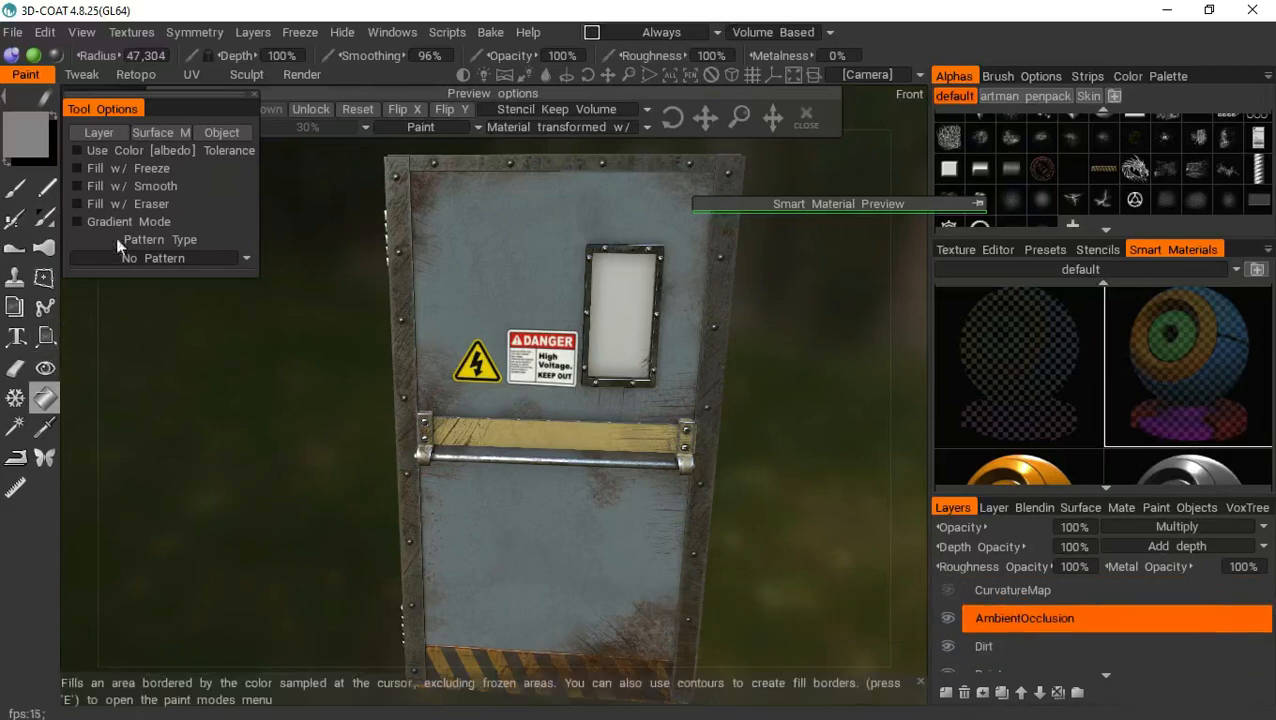
left_click(116, 203)
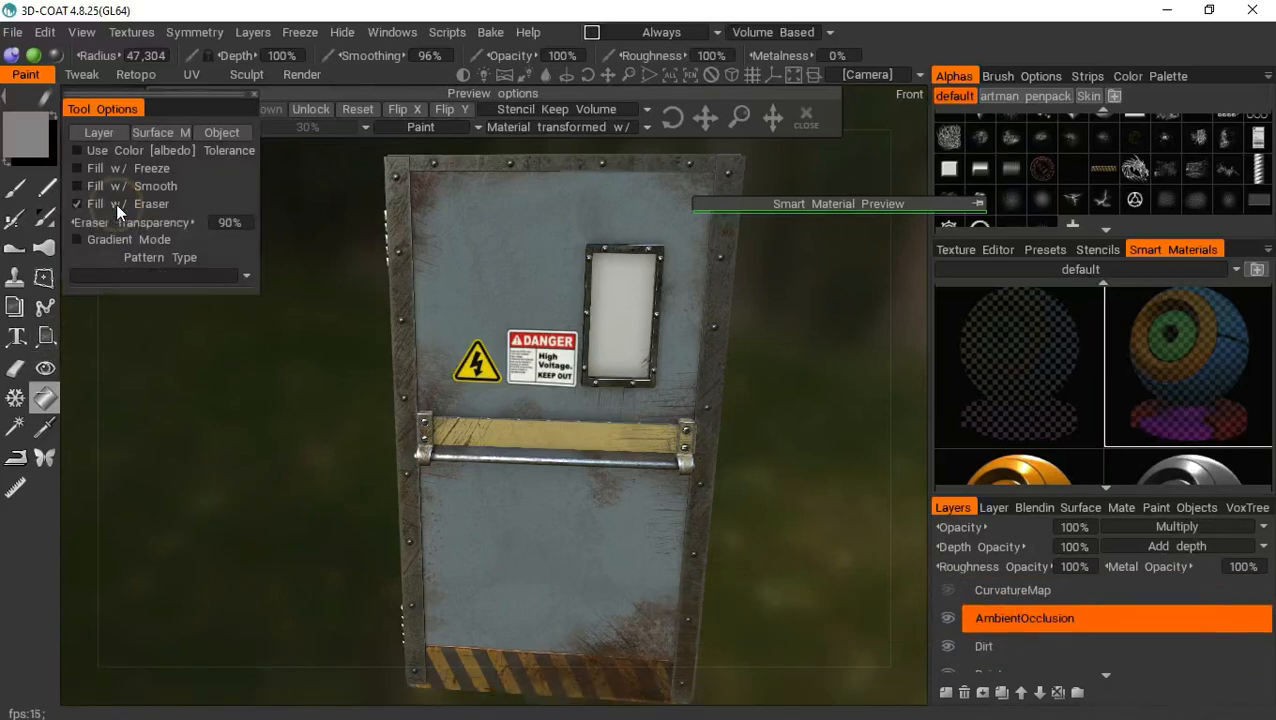
left_click(620, 318)
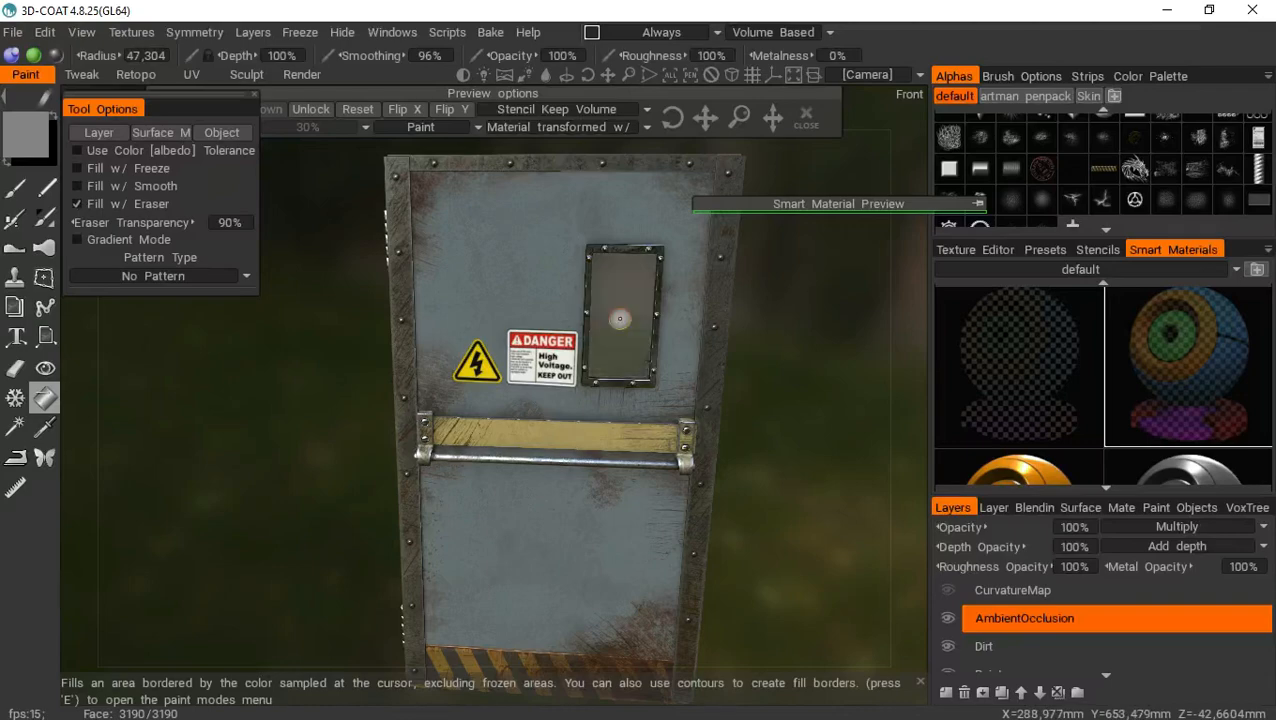
mouse_move(763, 373)
left_mouse_down()
mouse_move(744, 284)
mouse_move(632, 365)
mouse_move(695, 379)
mouse_move(792, 296)
mouse_move(808, 224)
mouse_move(832, 433)
mouse_move(581, 299)
mouse_move(735, 306)
mouse_move(760, 373)
mouse_move(723, 373)
left_mouse_up()
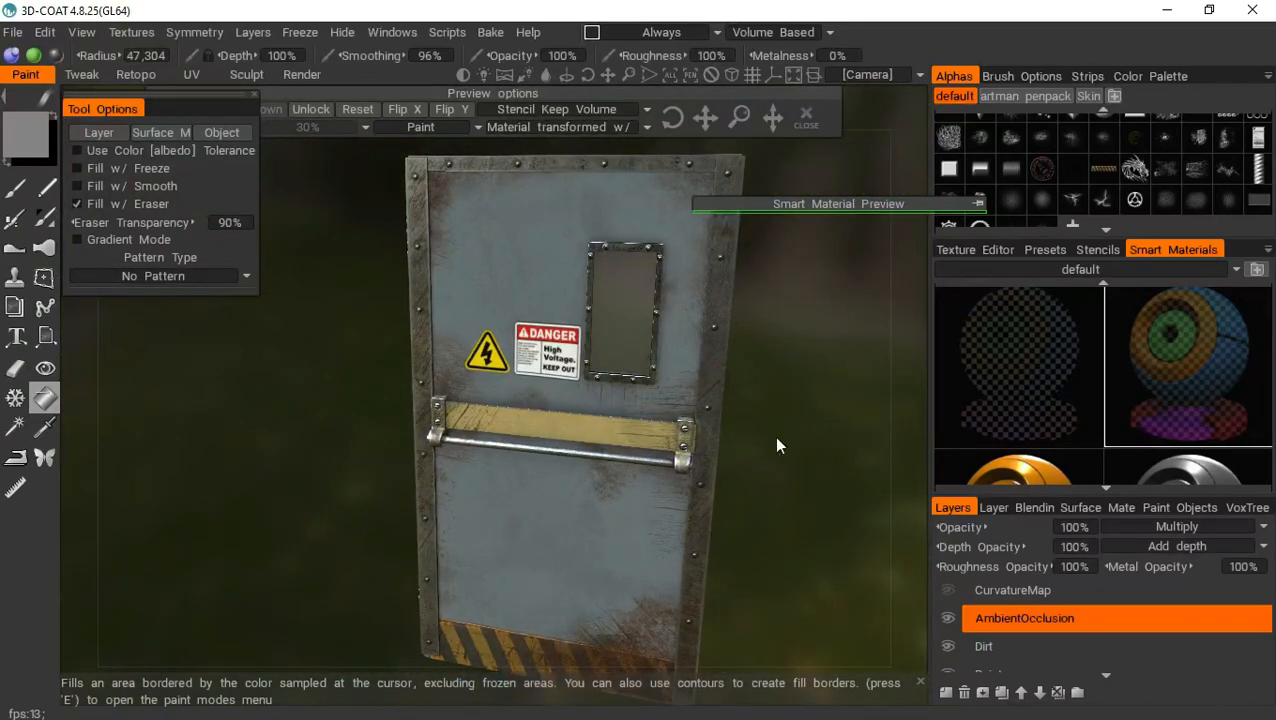
left_click_drag(776, 437, 781, 394)
Set Layer 0's roughness opacity to 10000% and its metal opacity to 1000%
scroll(1006, 646, "down", 3)
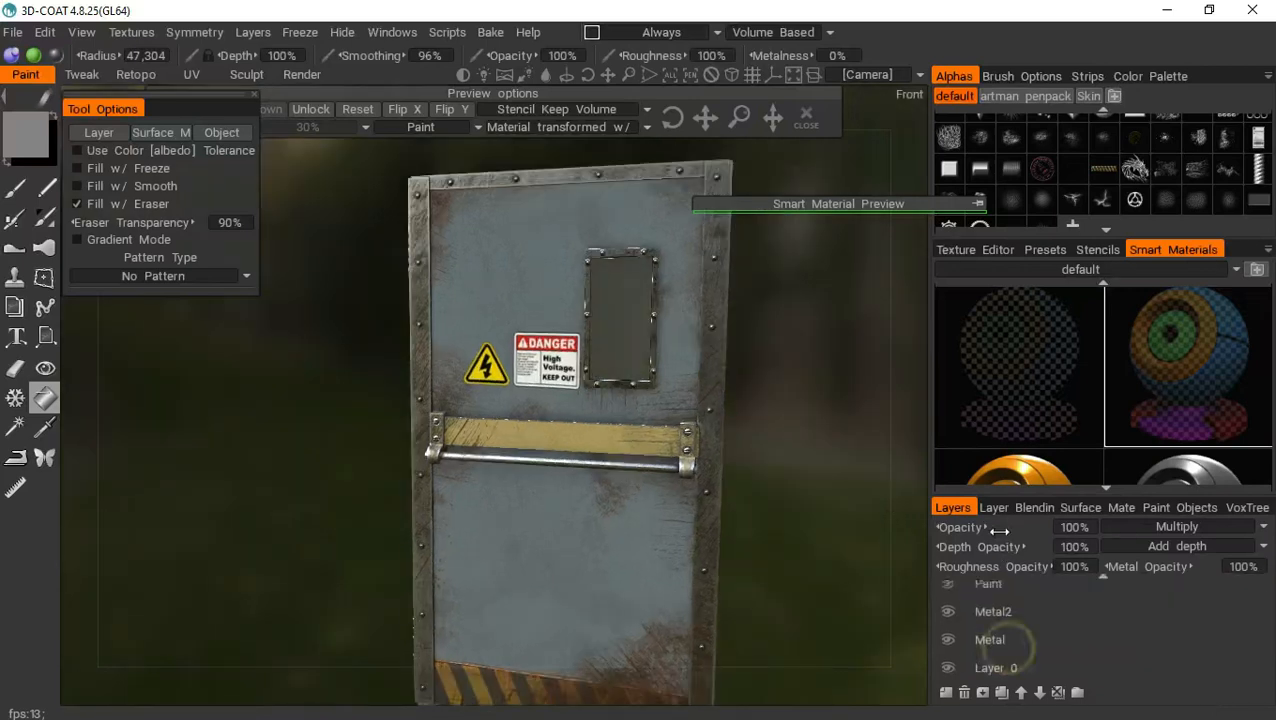
left_click(994, 663)
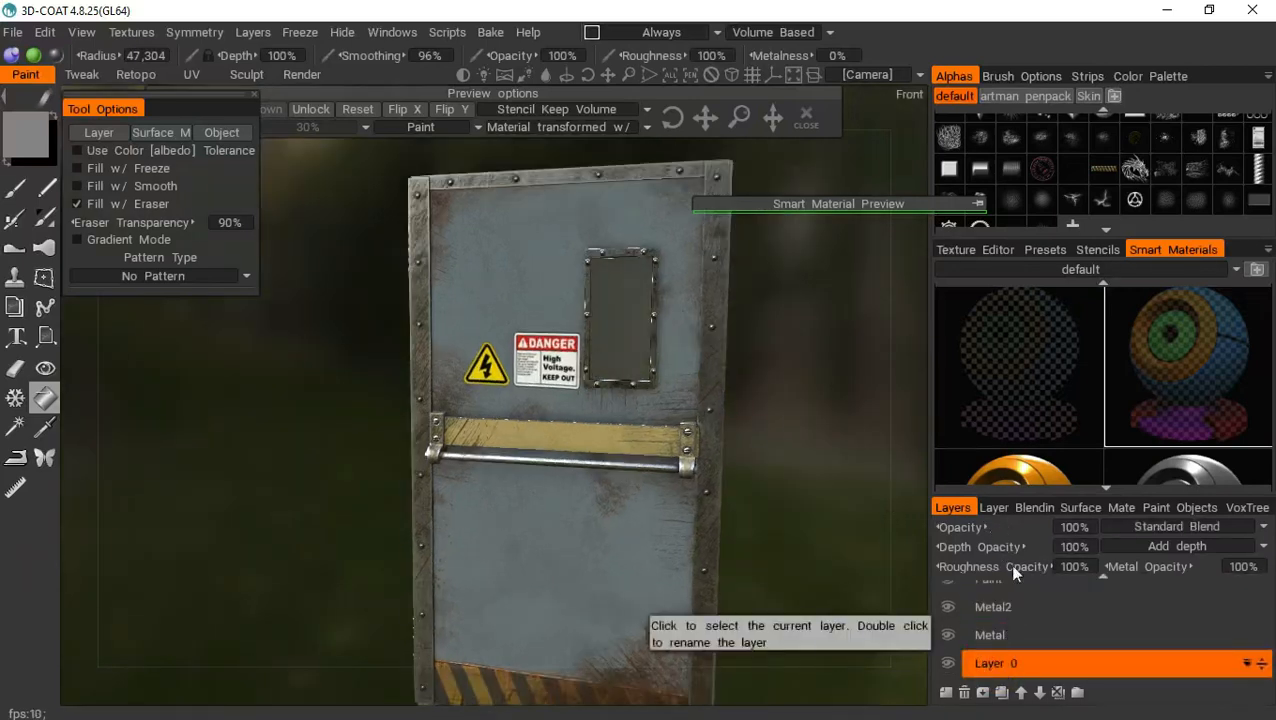
left_click(1070, 566)
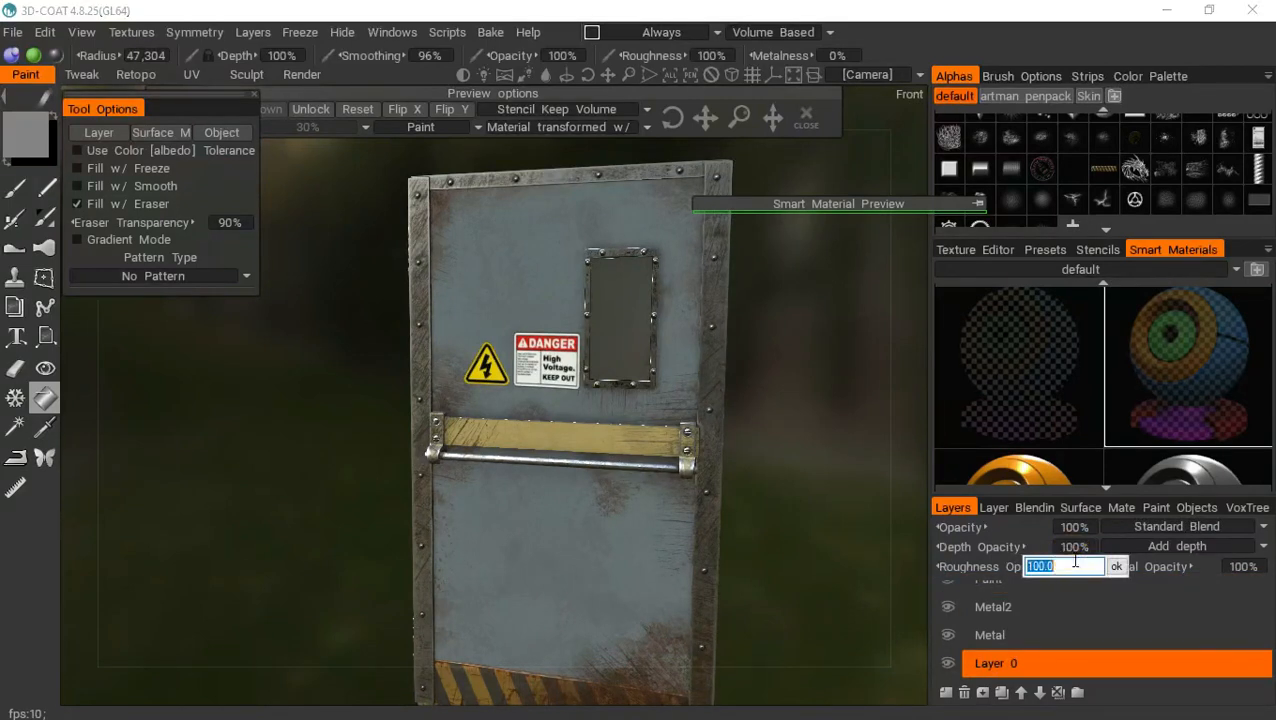
type("10000")
key("Return")
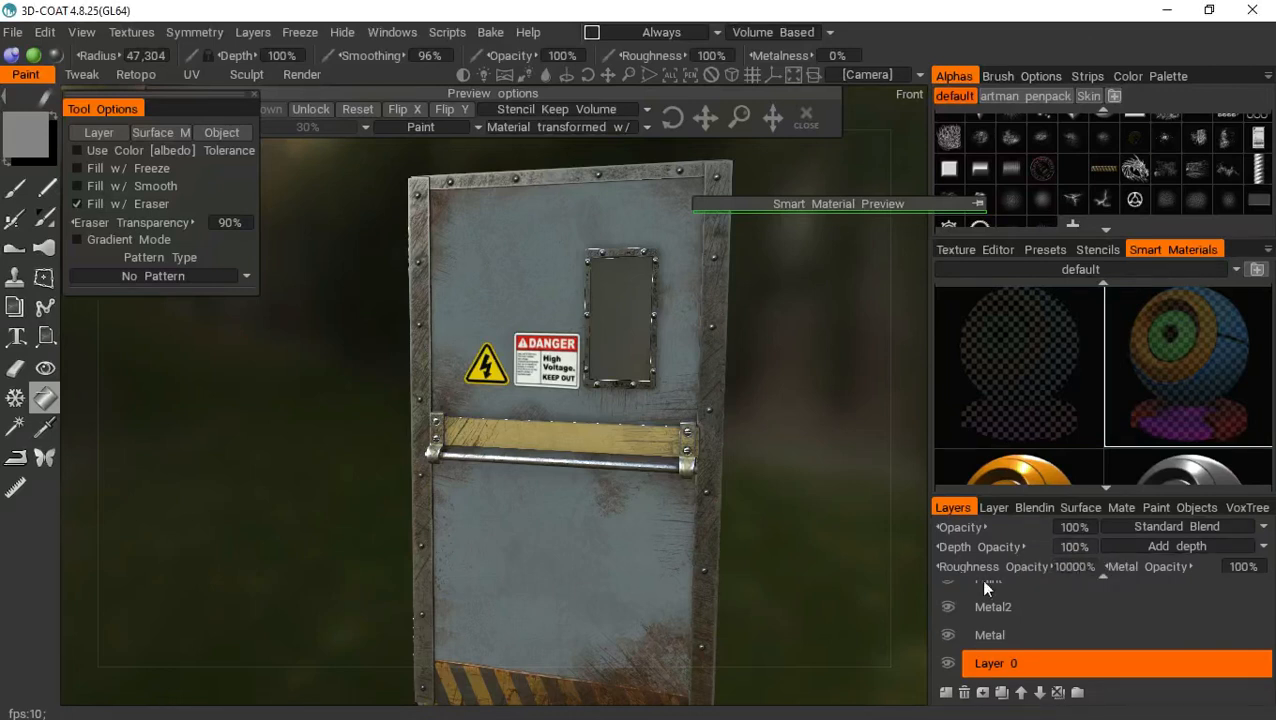
left_click(1240, 567)
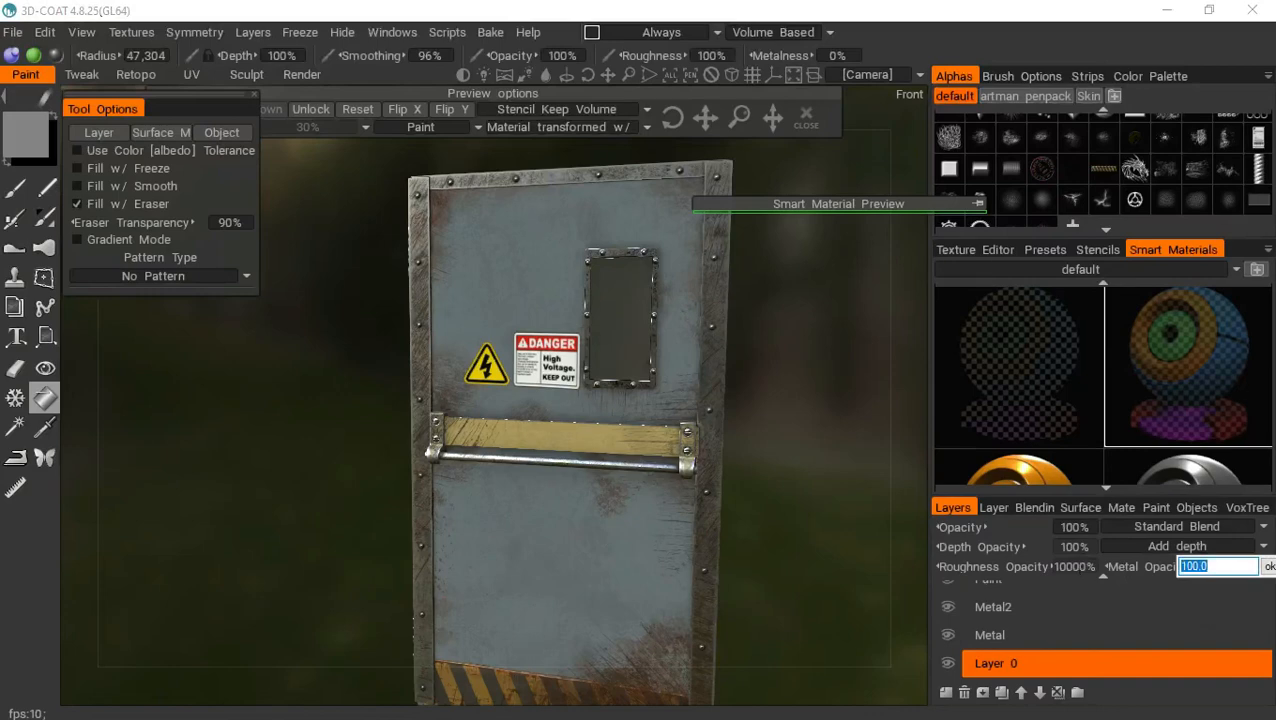
type("1")
key("Return")
left_click_drag(840, 430, 1095, 538)
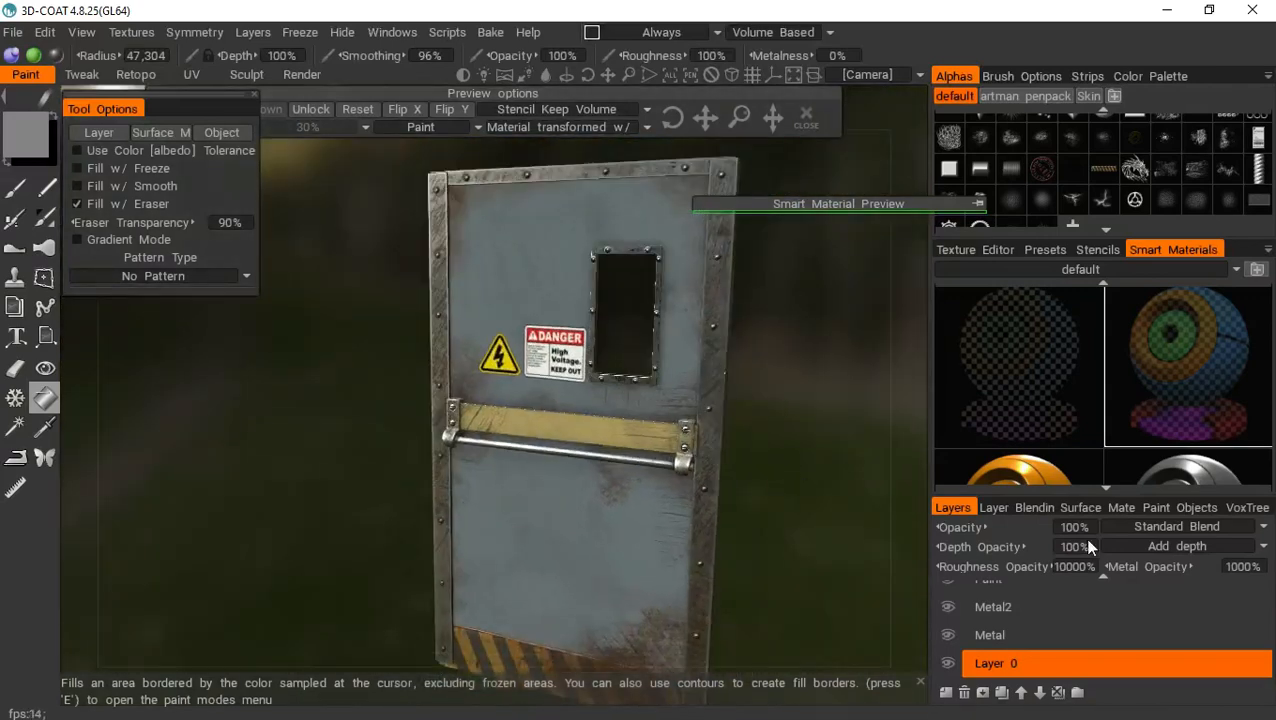
Make Dirt the active layer and choose a dark smart material from the dirt folder
left_click(990, 634)
left_click(993, 607)
scroll(991, 650, "up", 2)
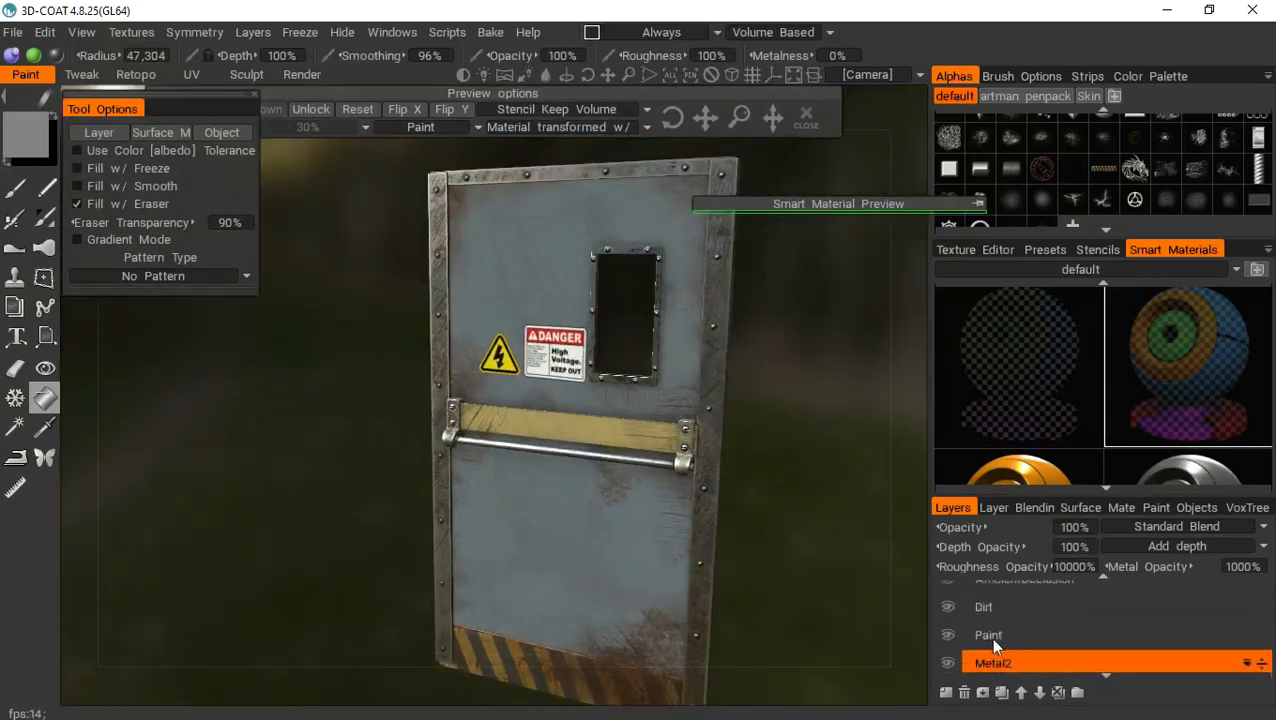
left_click(989, 609)
scroll(988, 625, "up", 1)
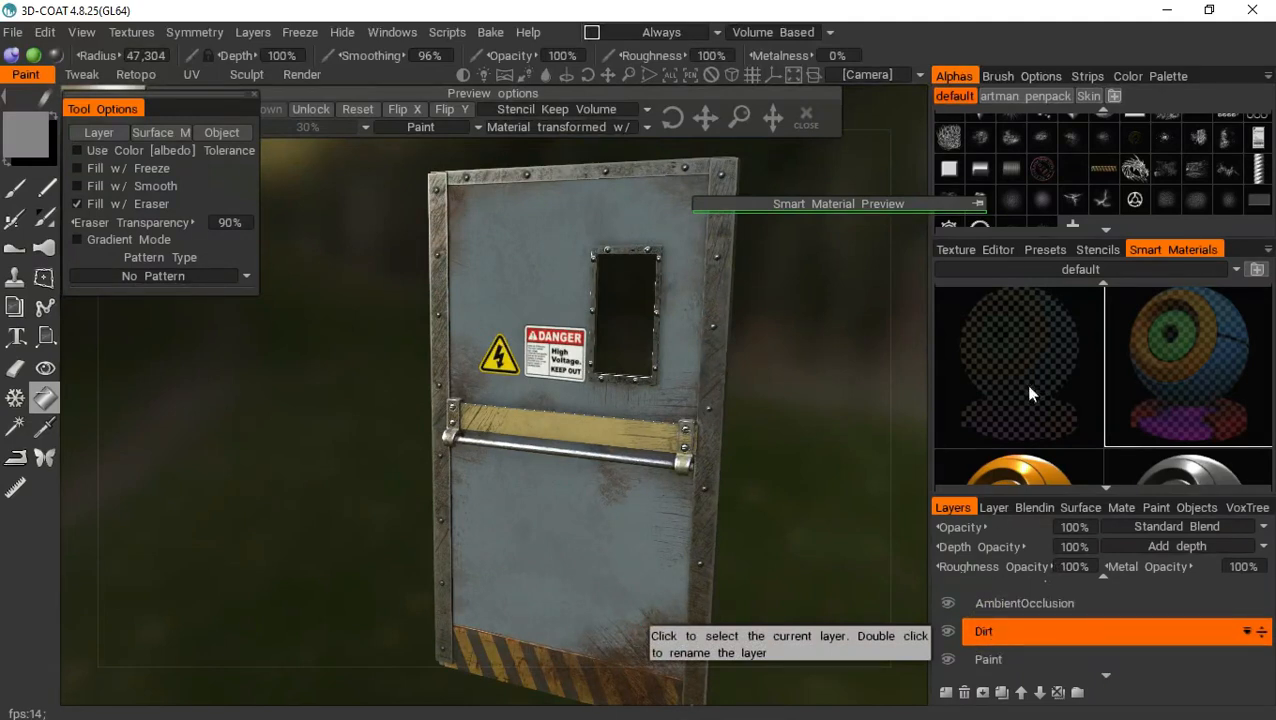
left_click(1053, 266)
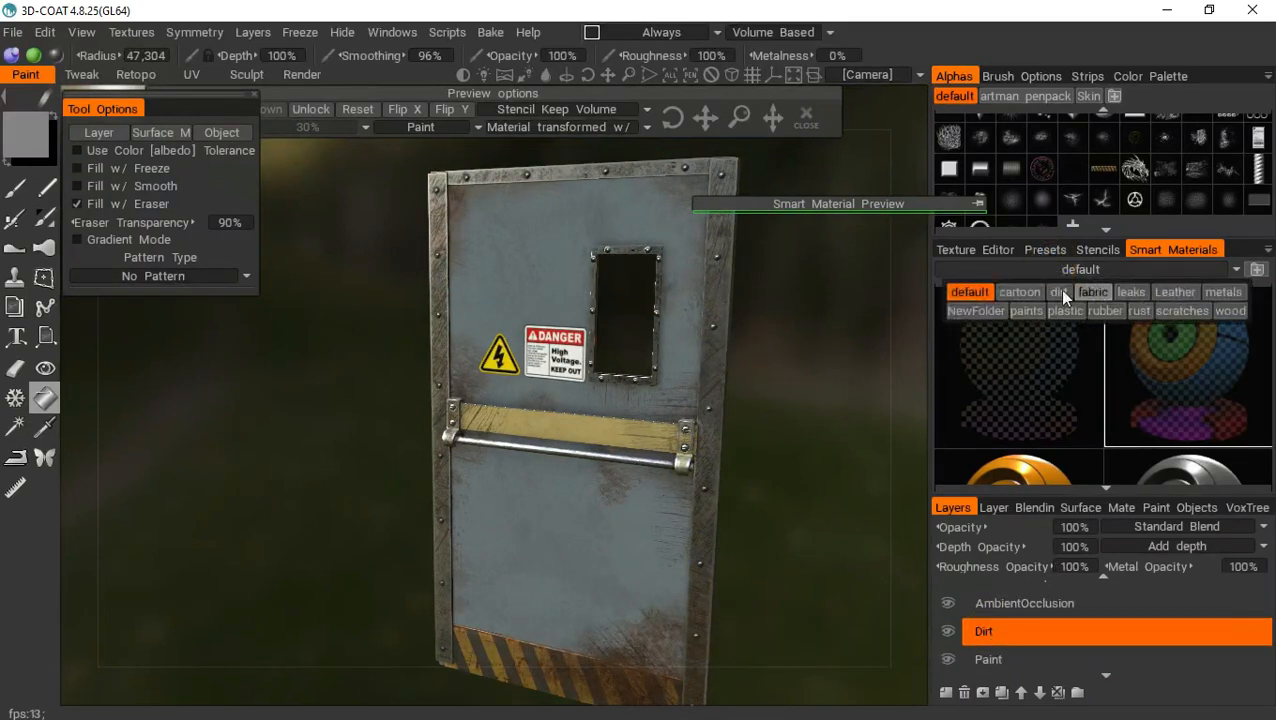
left_click(1060, 290)
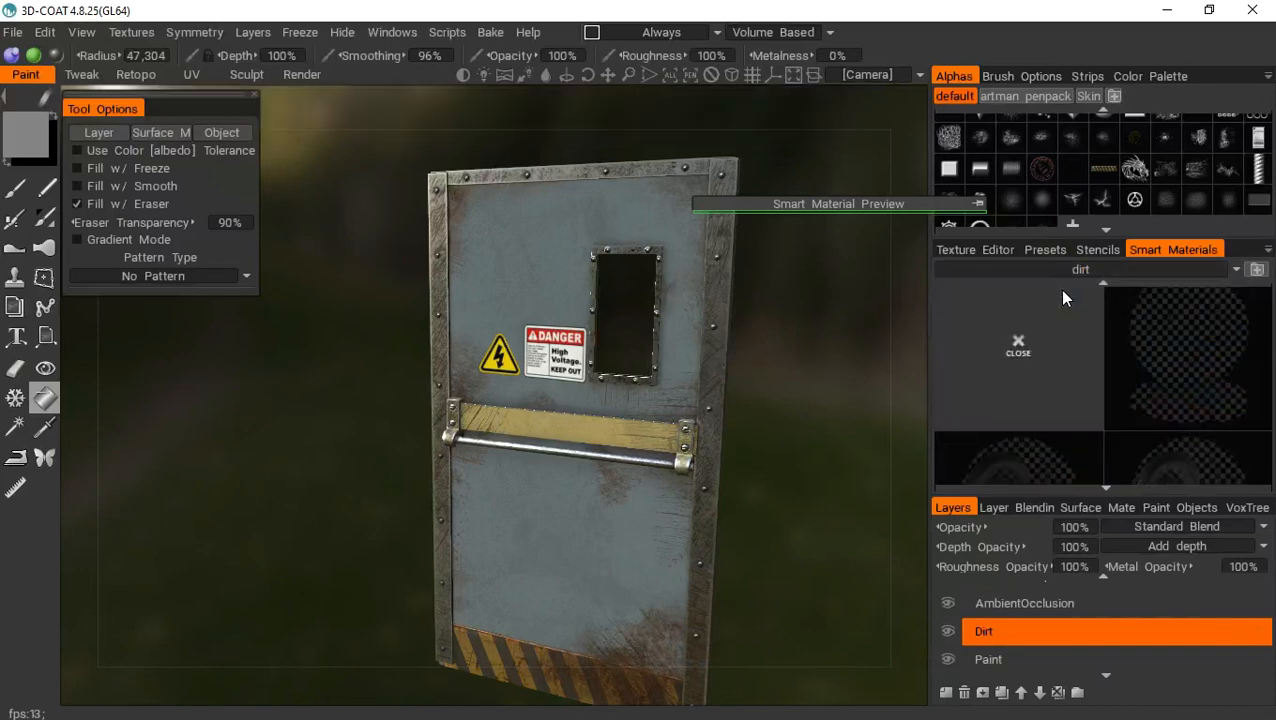
left_click_drag(1079, 407, 1057, 320)
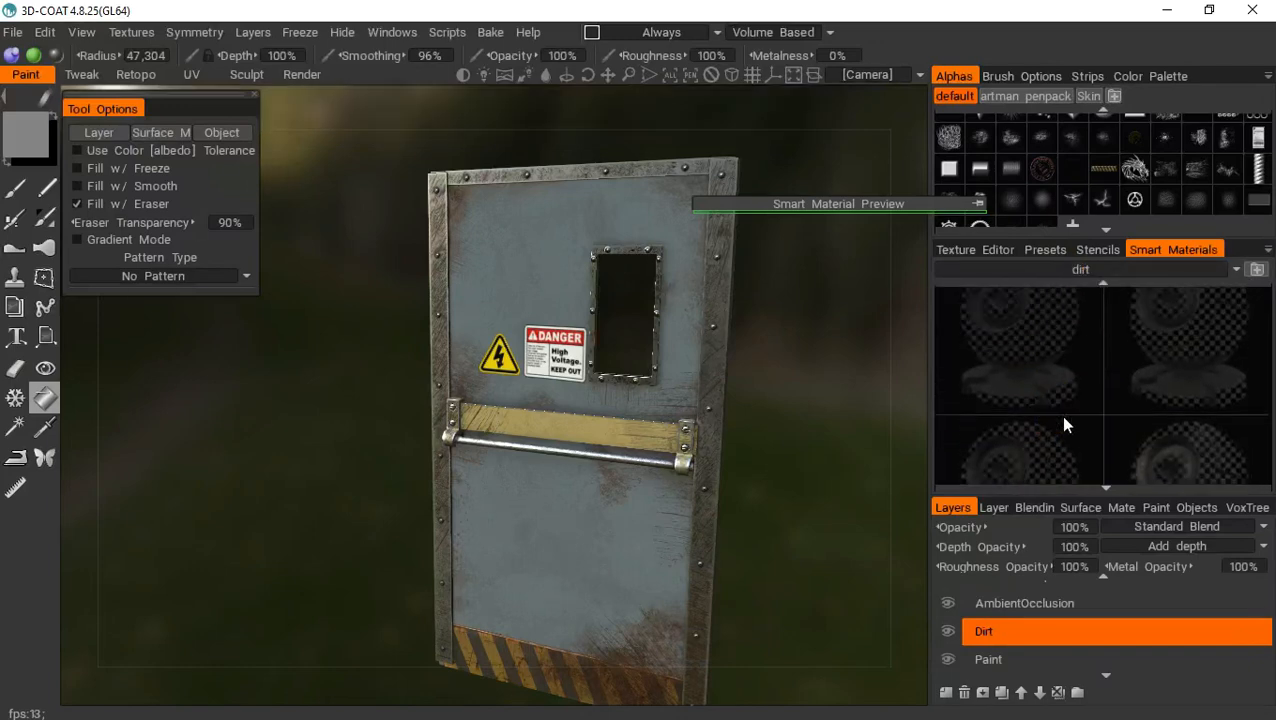
mouse_move(1063, 417)
left_click(1048, 440)
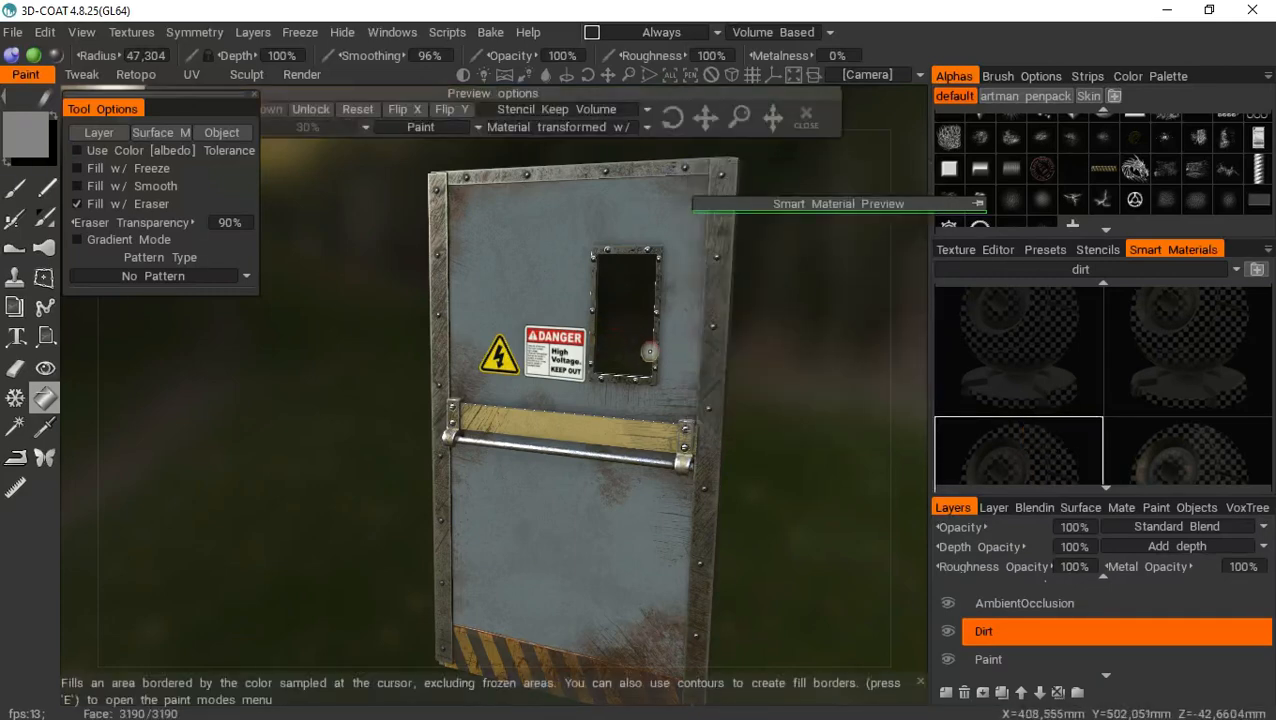
Disable Fill w/ Eraser and fill the window pane with the chosen dirt material on the Dirt layer
left_click_drag(752, 370, 809, 306)
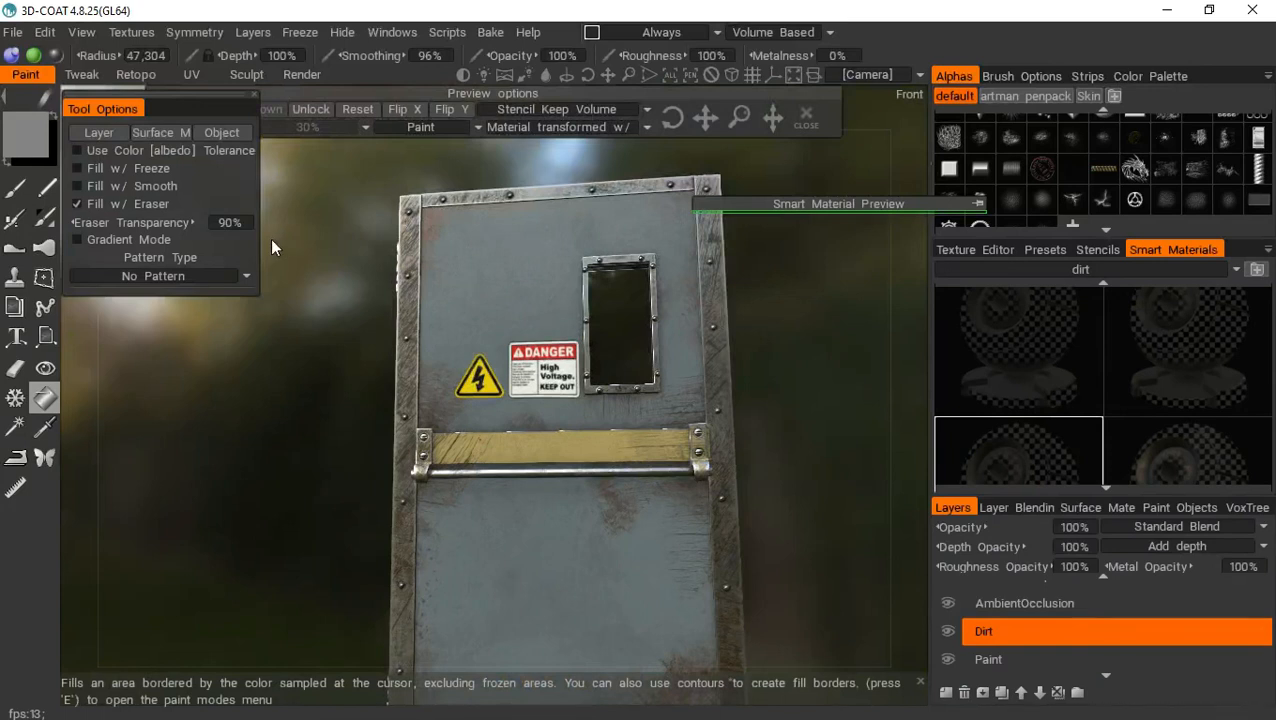
left_click(116, 201)
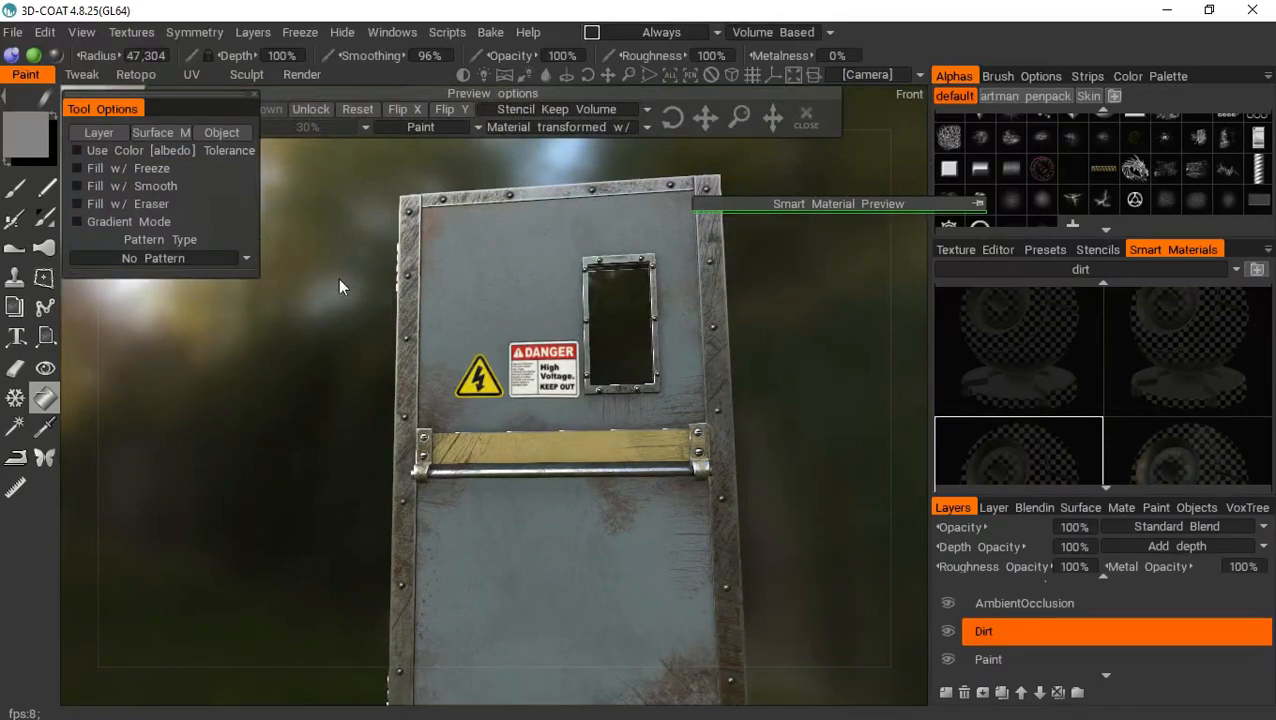
left_click(616, 320)
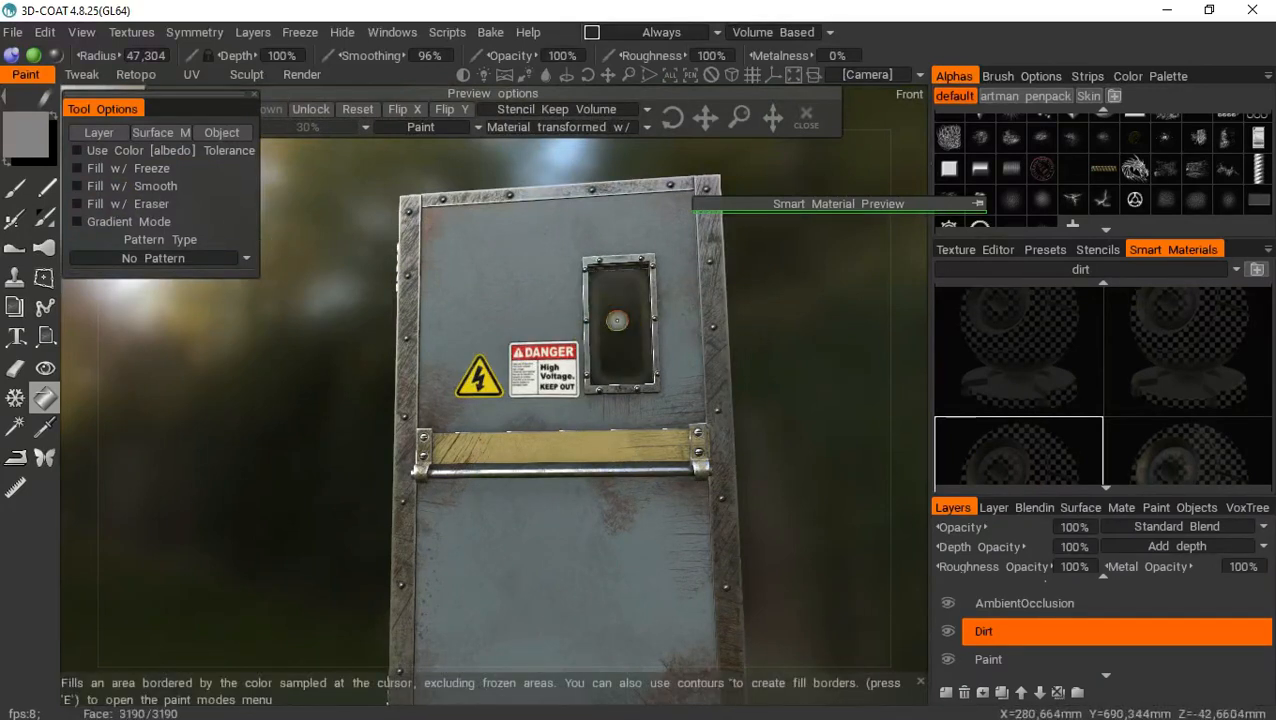
left_click_drag(775, 387, 719, 354)
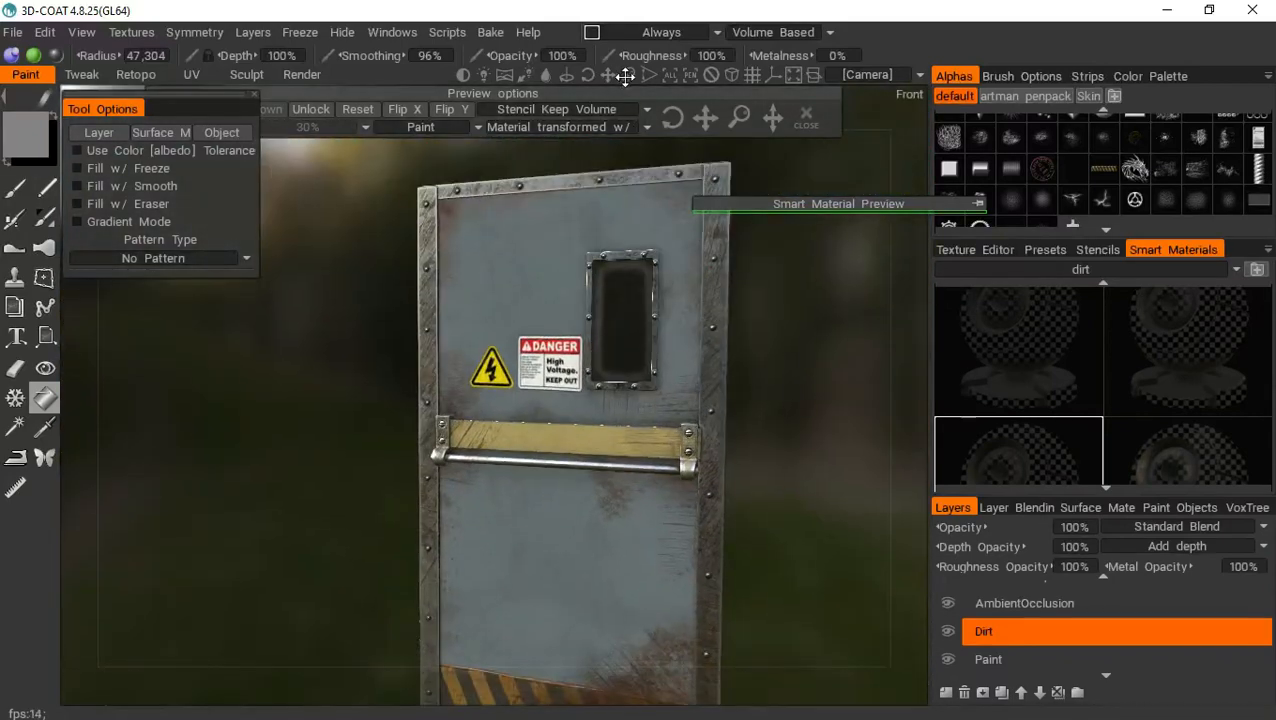
mouse_move(625, 77)
left_mouse_down()
mouse_move(575, 56)
mouse_move(618, 82)
left_mouse_up()
left_click_drag(700, 270, 425, 403)
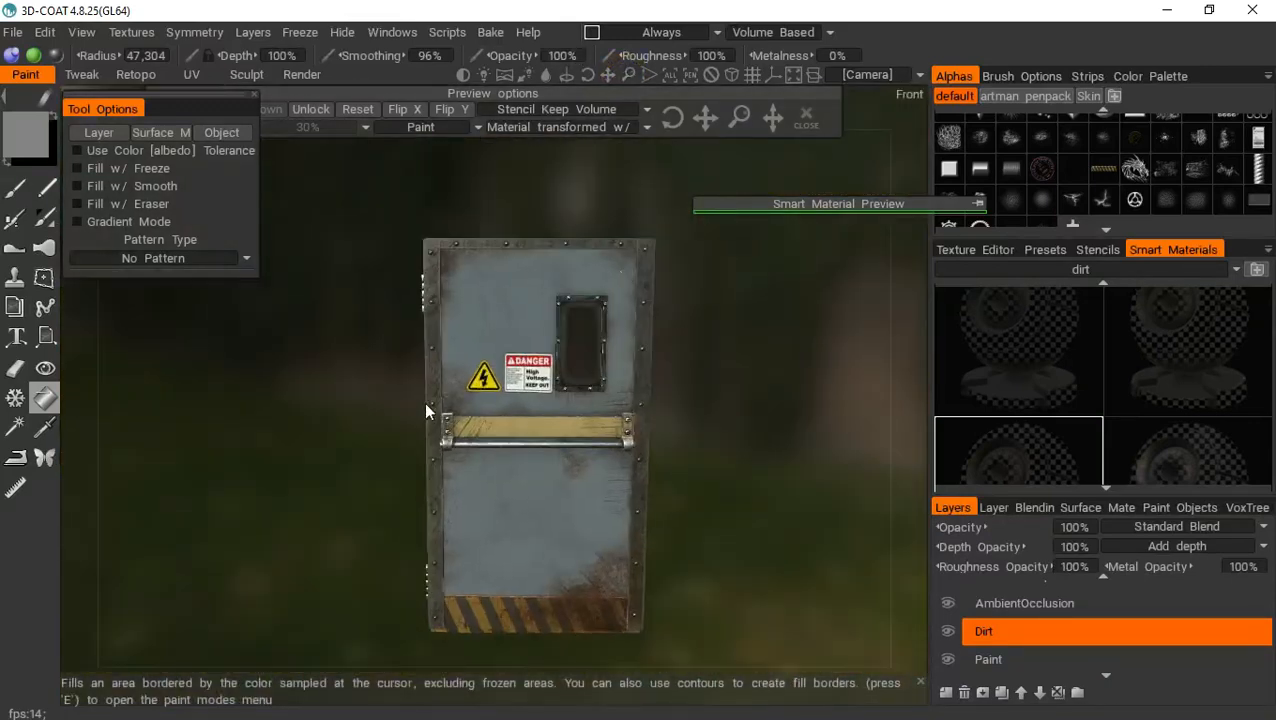